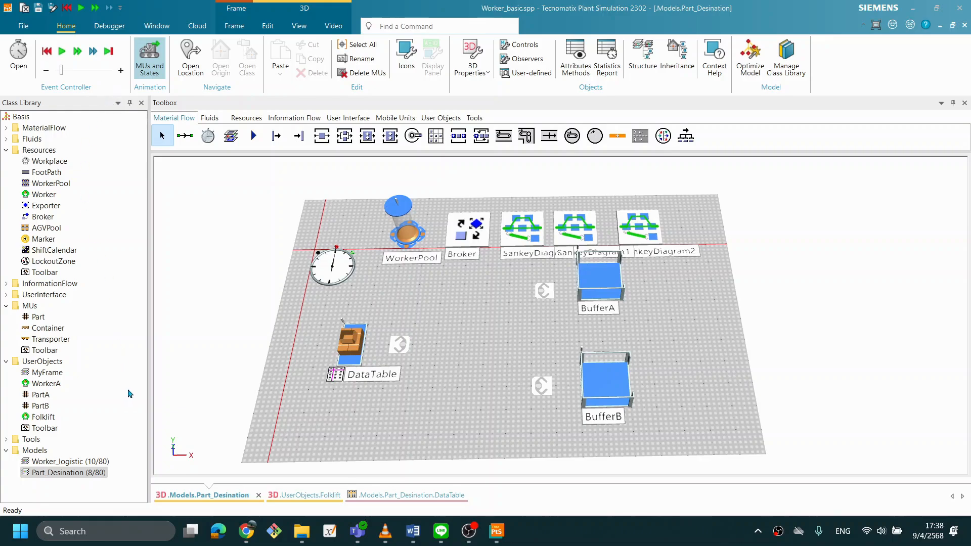
Create a new 3D frame in the Models folder of the class library.
left_click(37, 451)
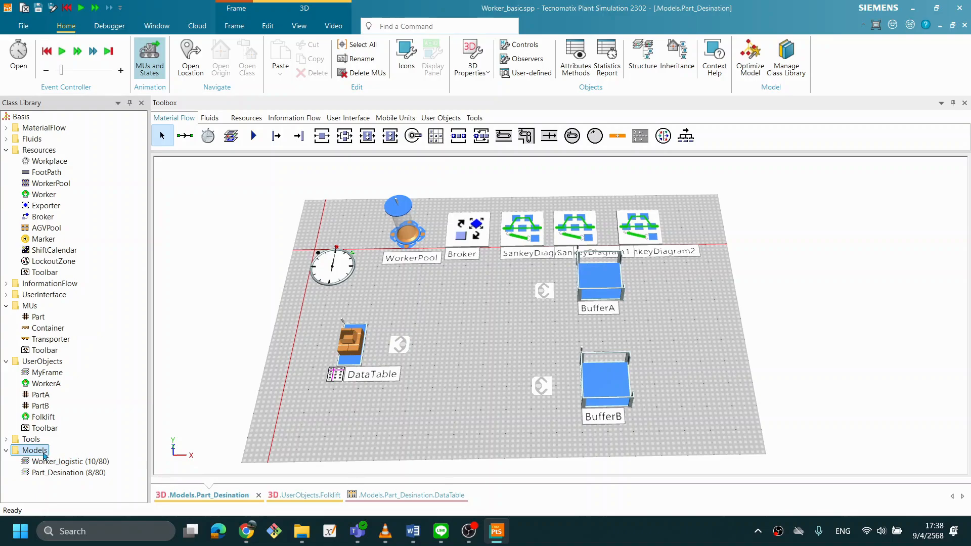
right_click(43, 455)
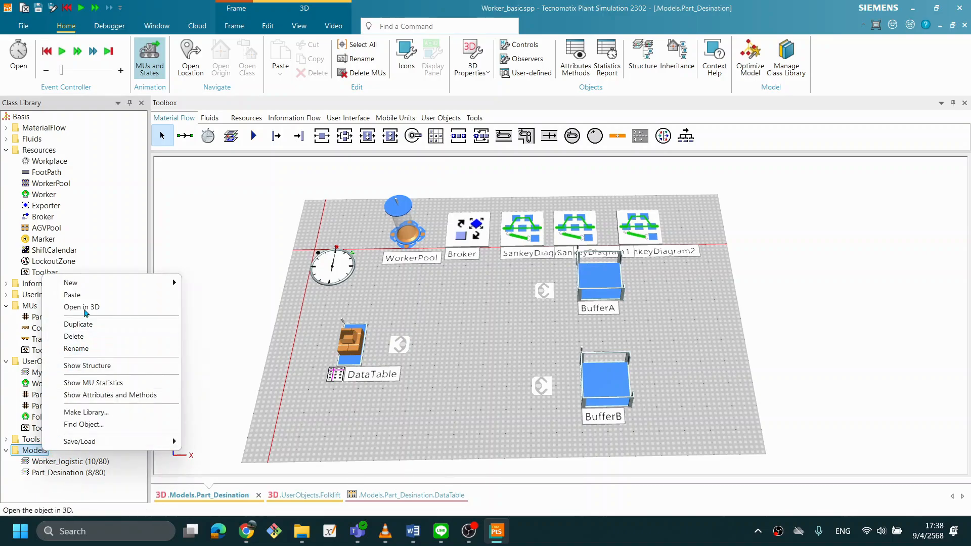
mouse_move(151, 282)
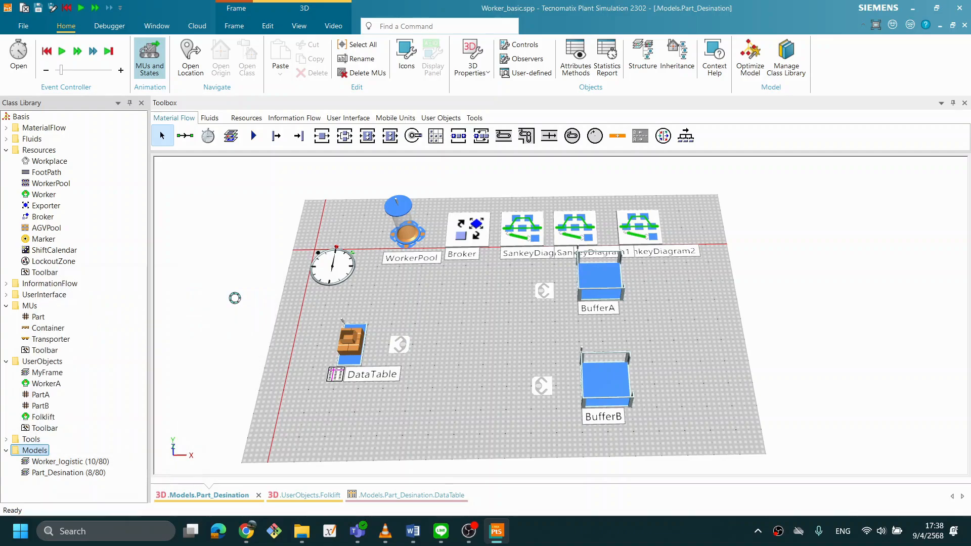
left_click(239, 298)
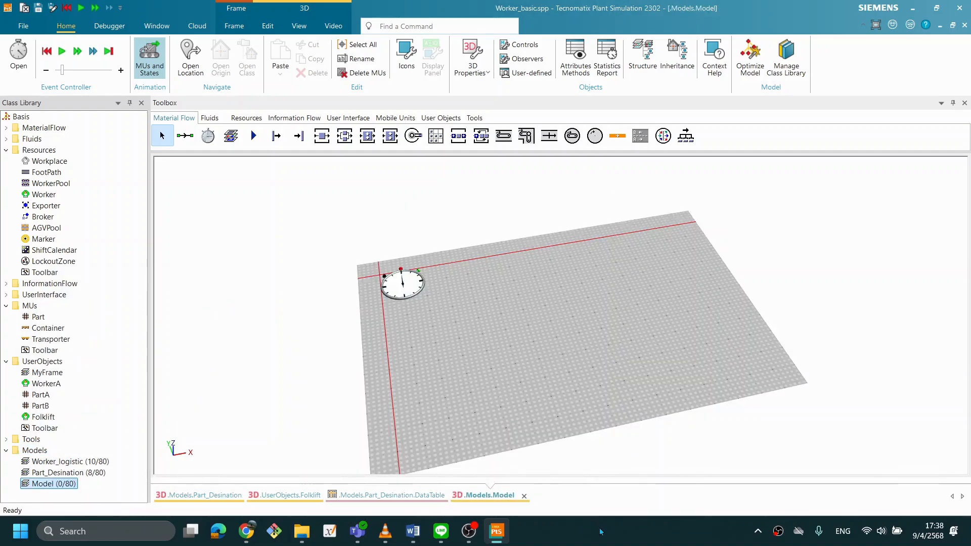
left_click(619, 545)
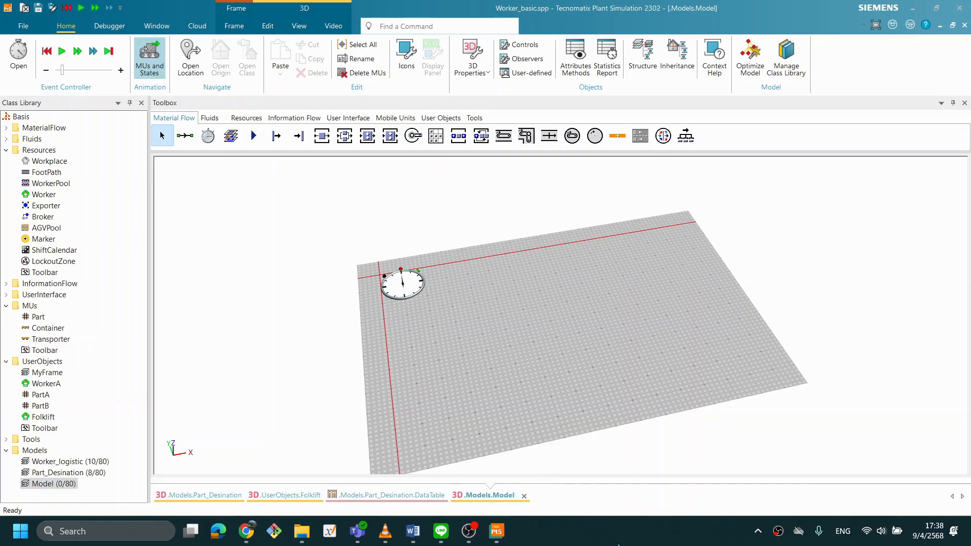
Rename the new frame in the Models folder as Basic_AGV.
right_click(64, 485)
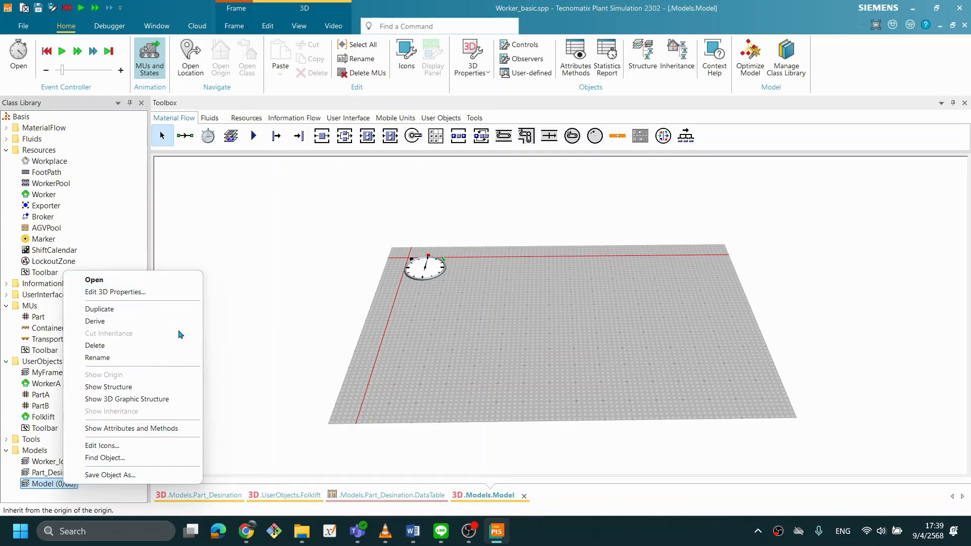
left_click(86, 359)
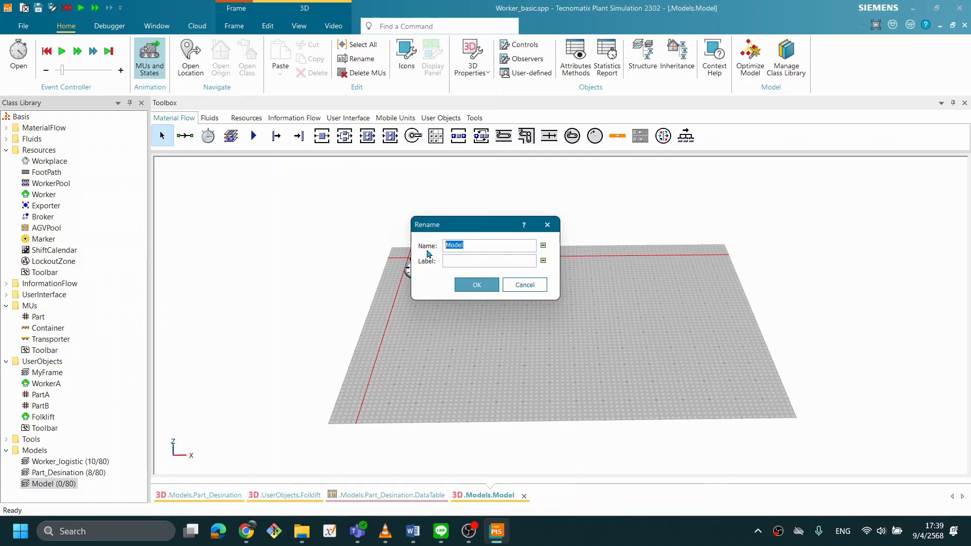
type("Basic_AGV")
left_click(478, 285)
Place a Source in the Basic_AGV frame, just below the event controller clock.
mouse_move(425, 322)
left_mouse_down()
mouse_move(424, 334)
mouse_move(601, 310)
mouse_move(465, 314)
mouse_move(462, 334)
mouse_move(424, 338)
left_mouse_up()
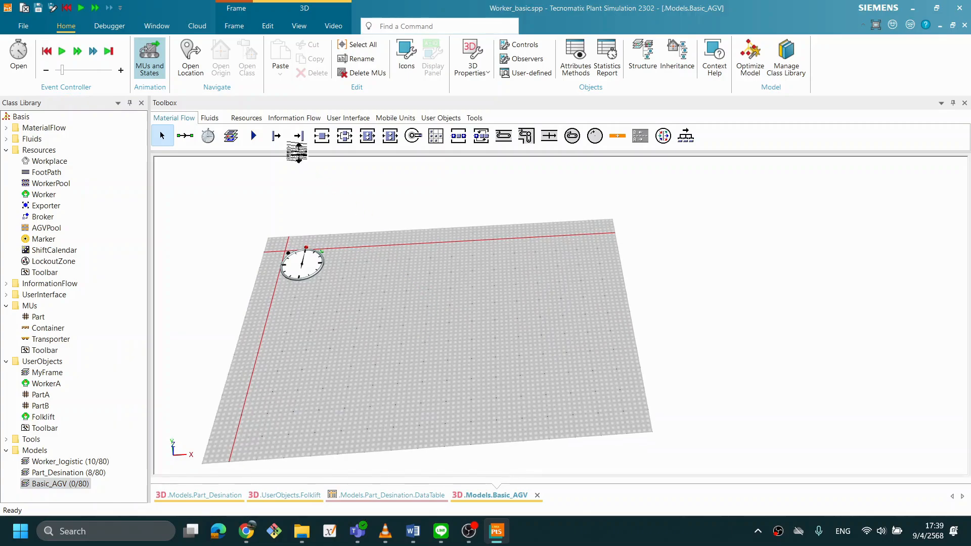
left_click(277, 143)
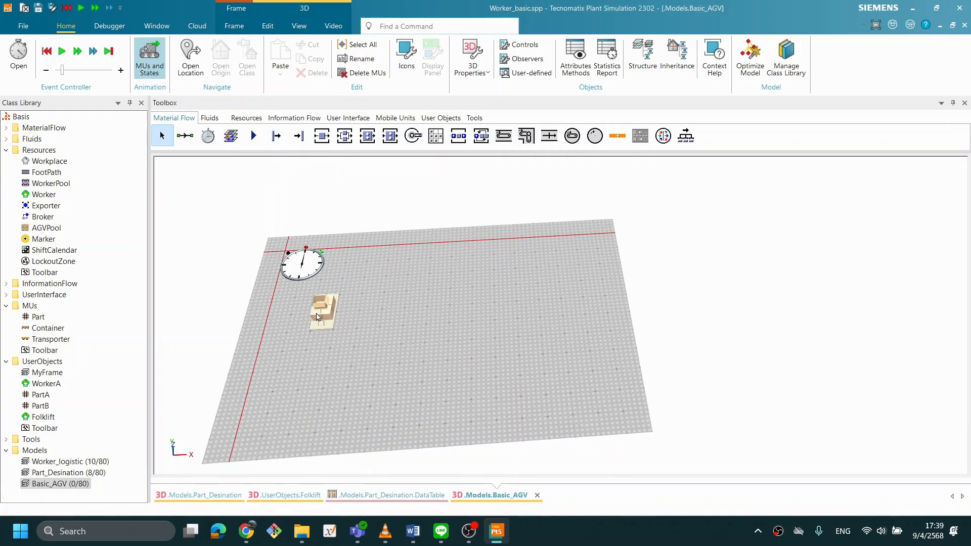
left_click(327, 299)
left_click_drag(504, 287, 390, 343)
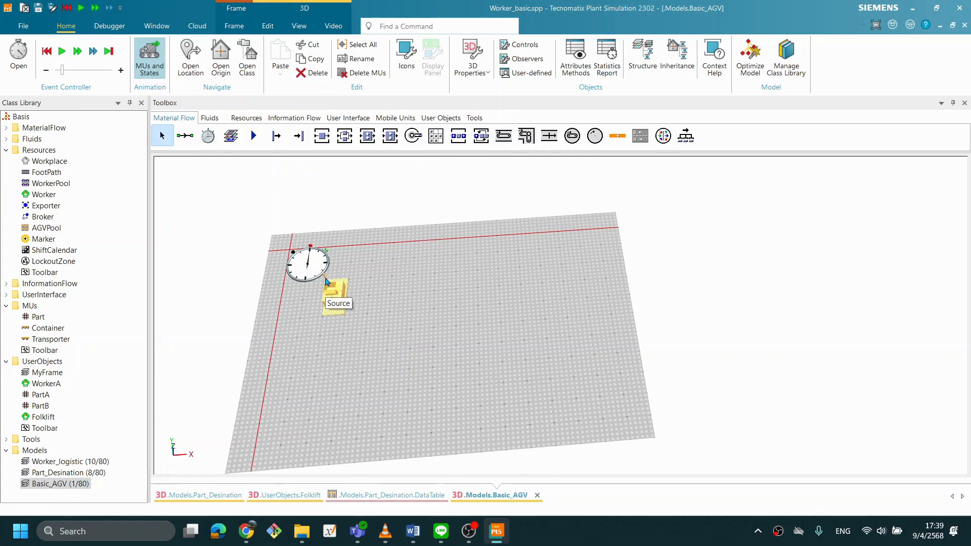
left_click(376, 366)
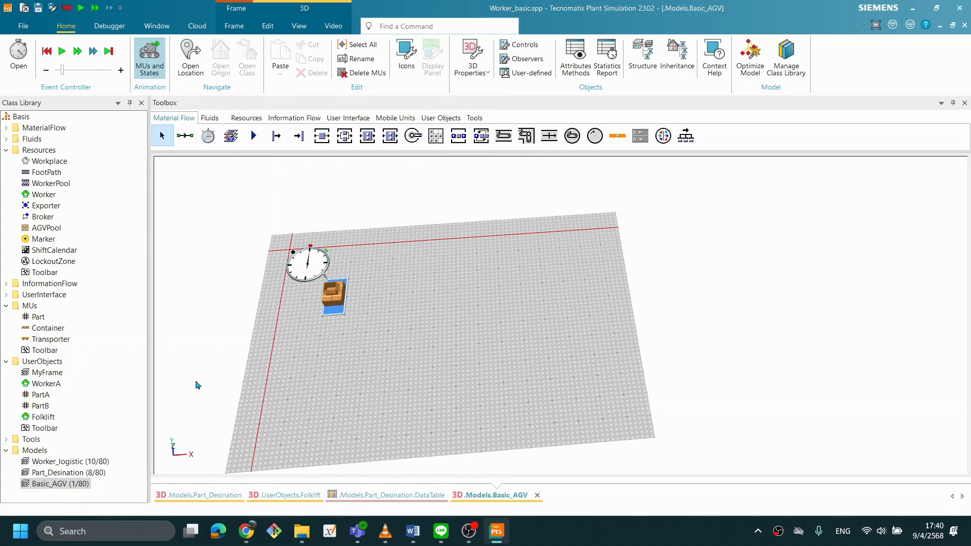
Assign the Transporter from the MUs folder to the Source as the MU it creates, and check the Source's attributes.
left_click(68, 341)
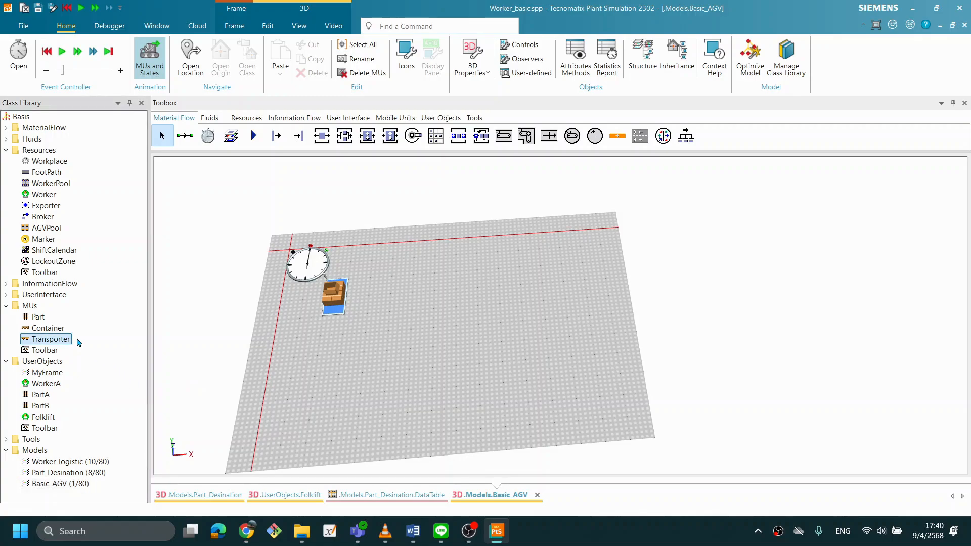
left_click_drag(45, 344, 338, 304)
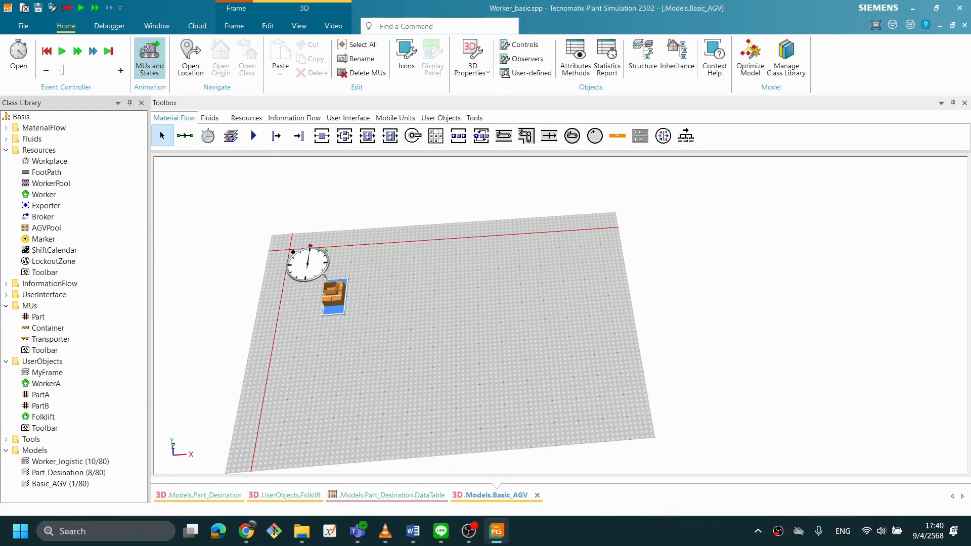
double_click(341, 304)
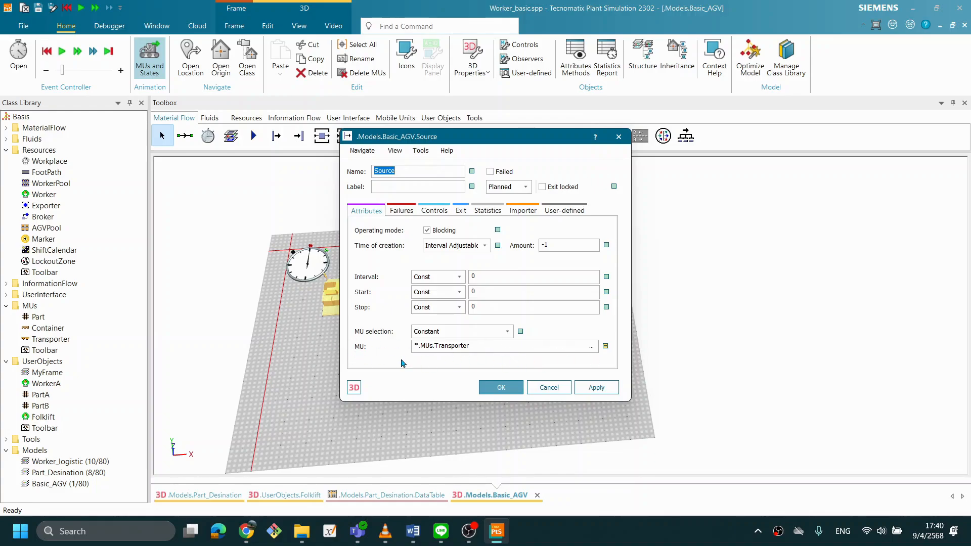
left_click(550, 392)
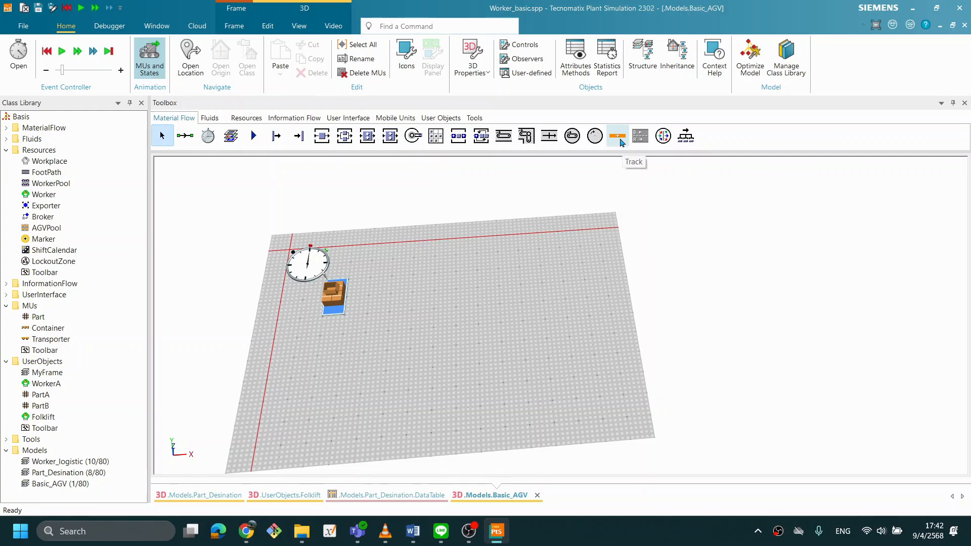
left_click(618, 136)
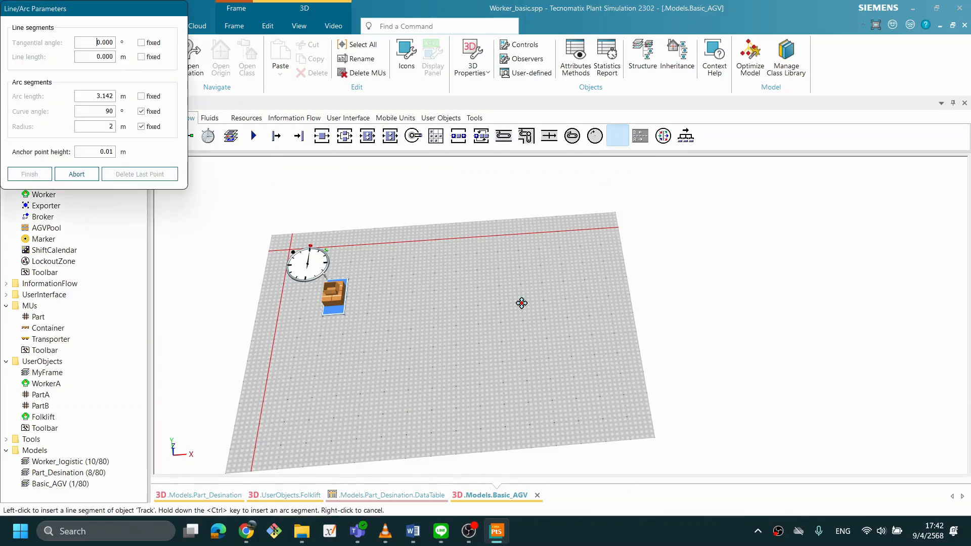
left_click(412, 327)
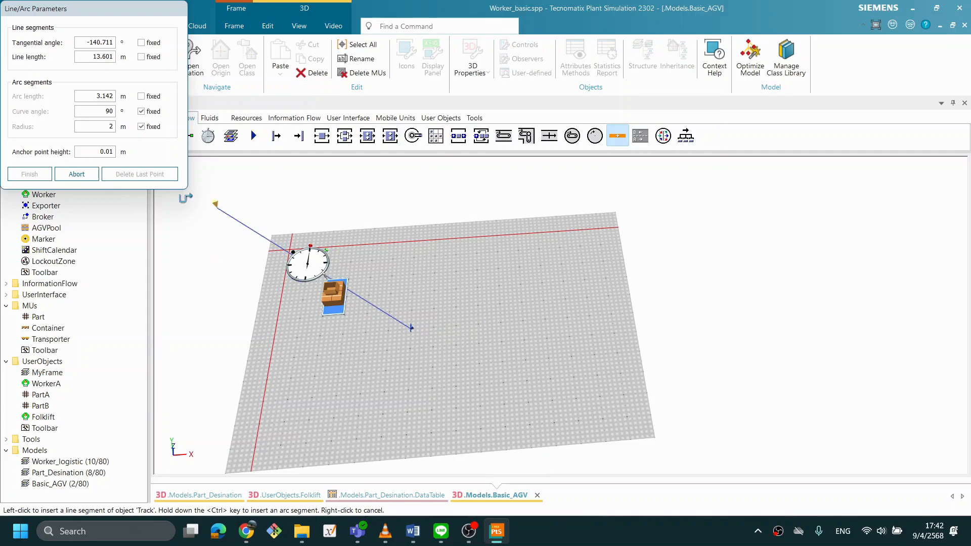
left_click(89, 180)
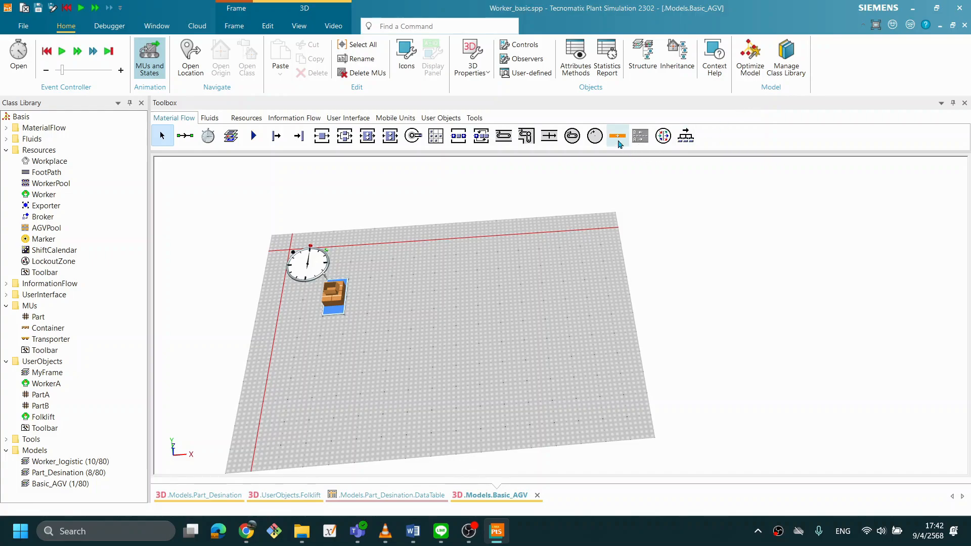
Start a Track beside the Source with a straight upper side, ending in a 90° arc of 1 m radius that turns toward the lower edge.
left_click(617, 136)
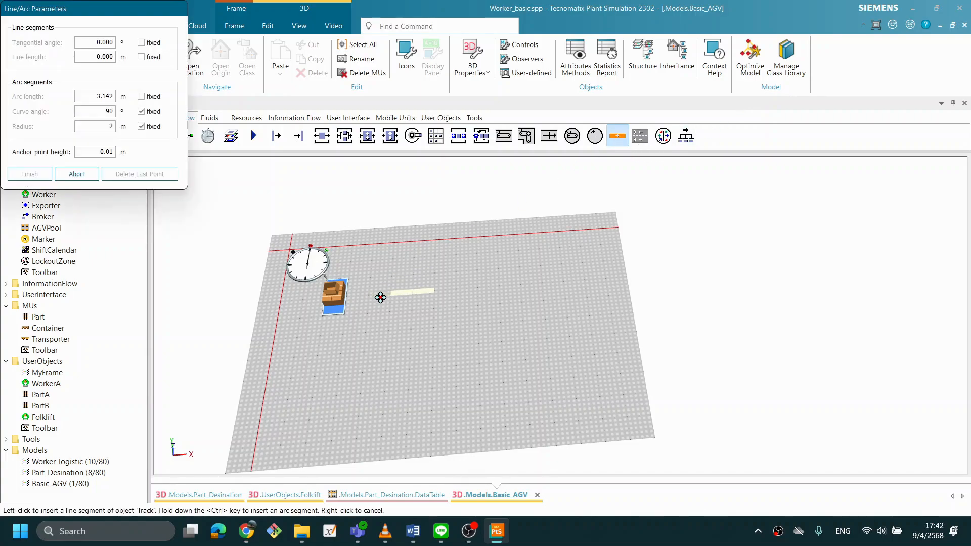
left_click(390, 293)
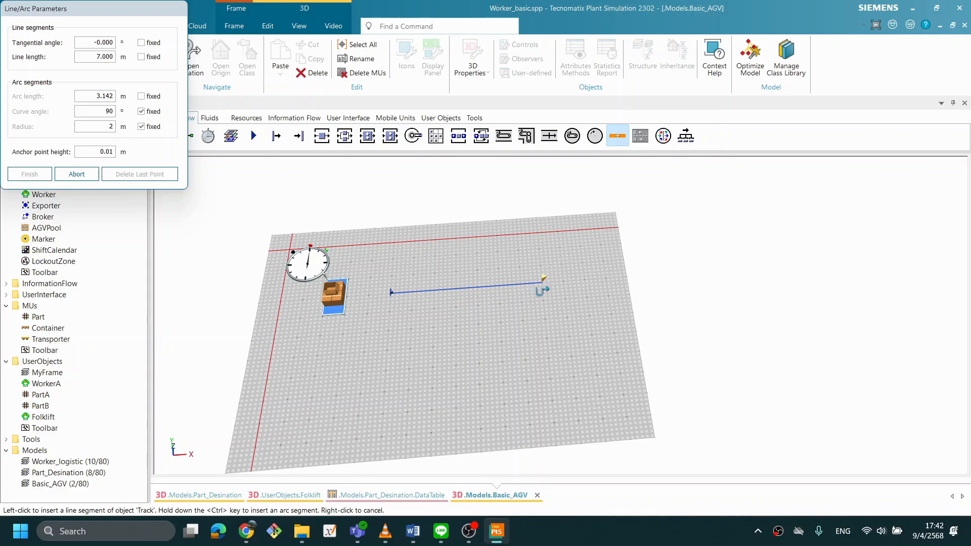
left_click(577, 292)
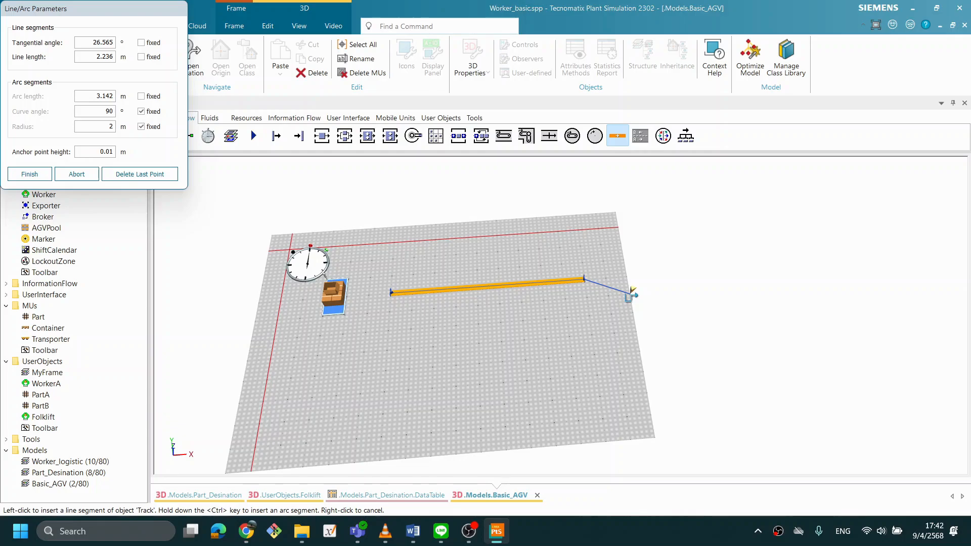
key("ctrl")
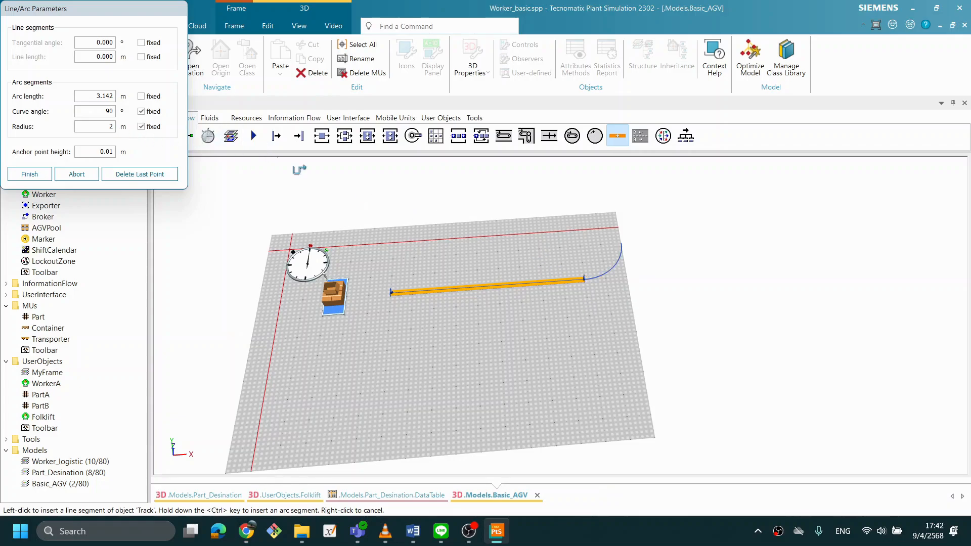
left_click_drag(106, 125, 115, 125)
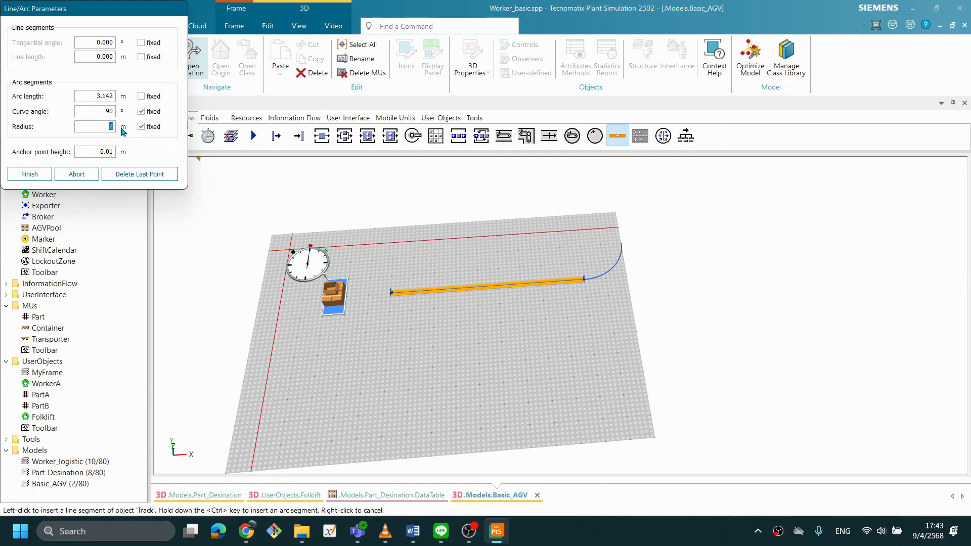
type("1")
left_click(629, 308, "ctrl")
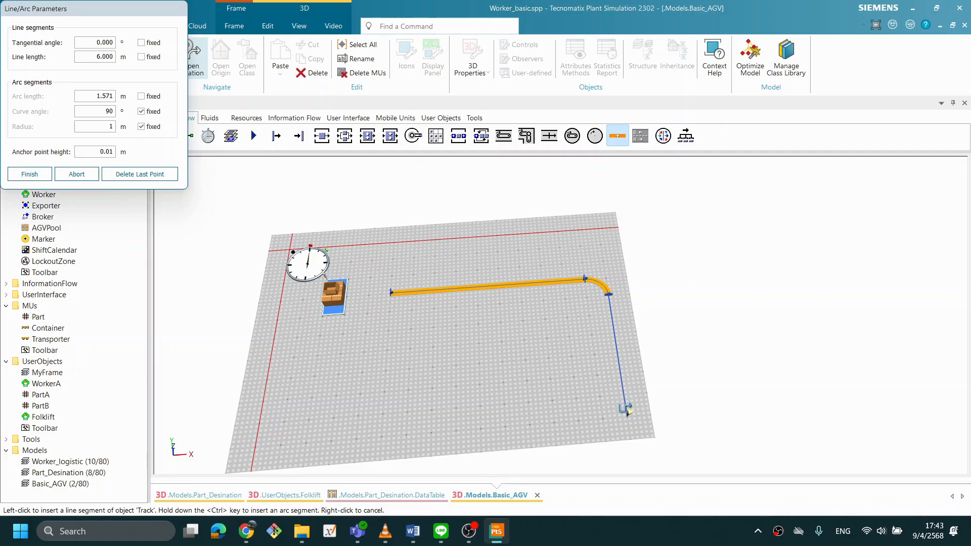
Continue the track with 5 m, 9 m and 5 m straight sides joined by 90° arcs of 1 m radius, and finish it as a closed loop.
left_click(623, 393)
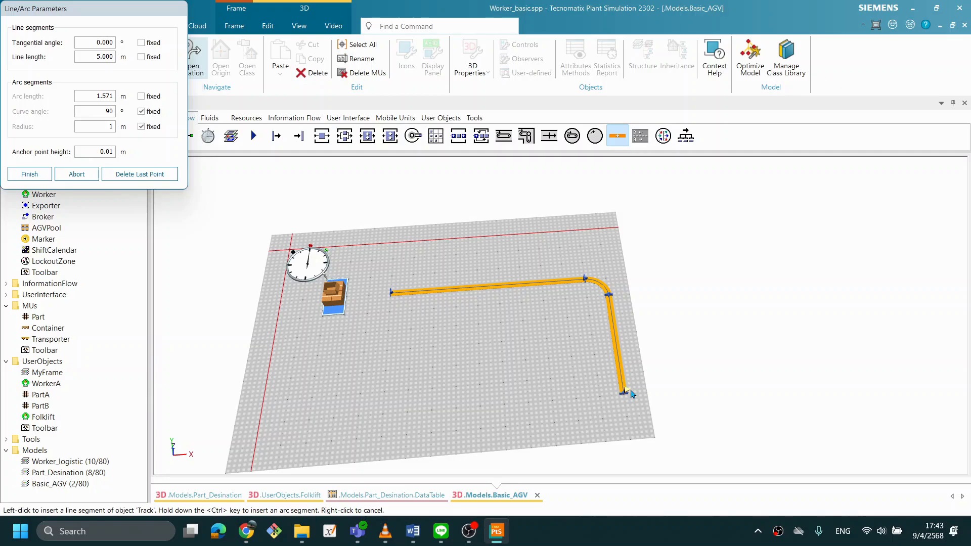
key("ctrl")
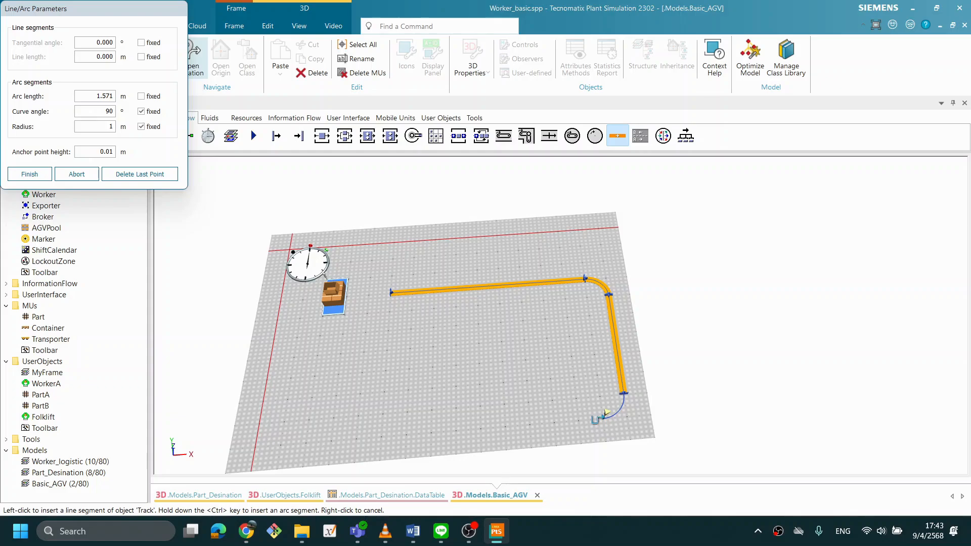
left_click(606, 412)
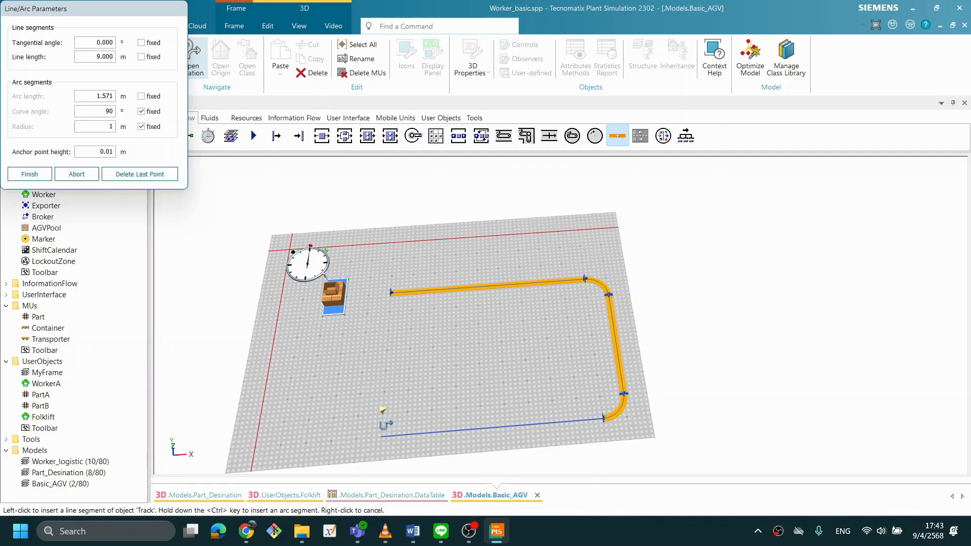
left_click(383, 410)
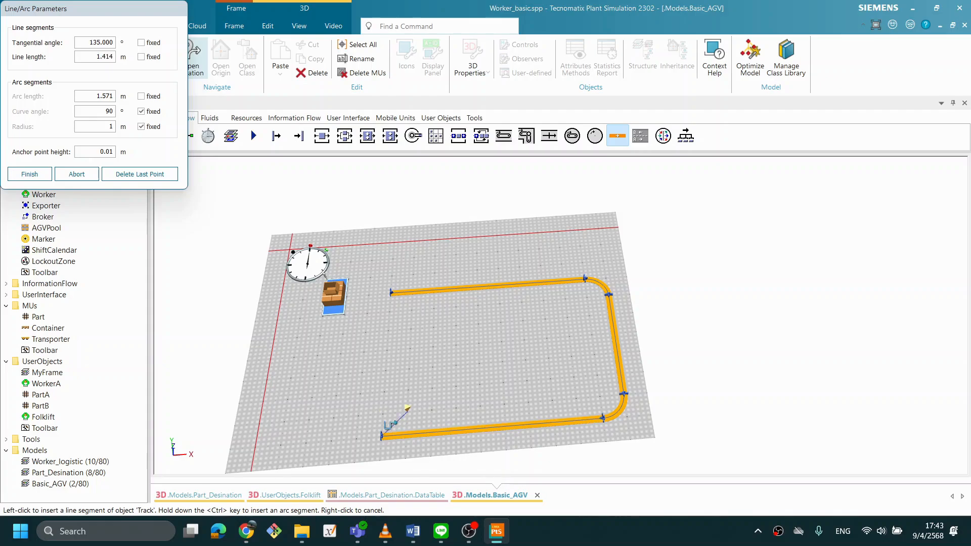
left_click(367, 414, "ctrl")
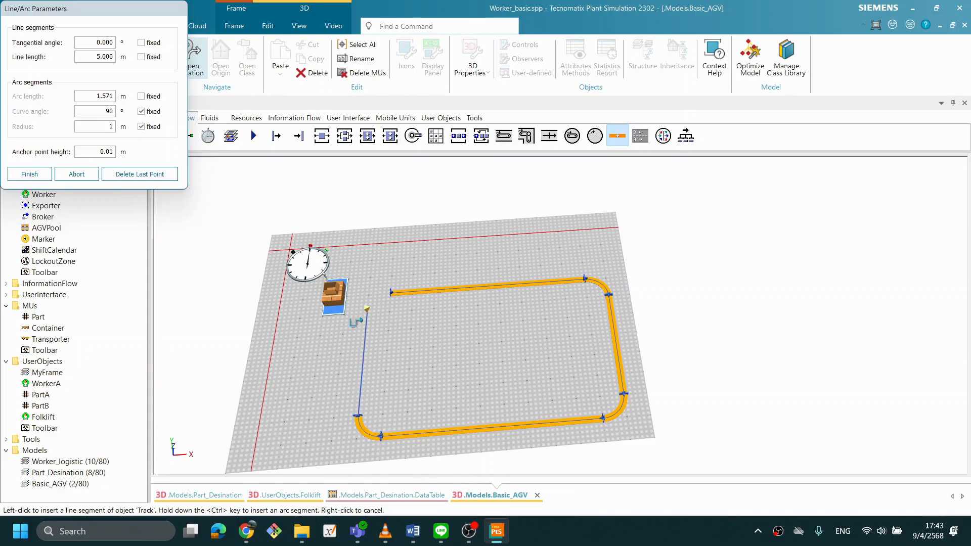
left_click(366, 320)
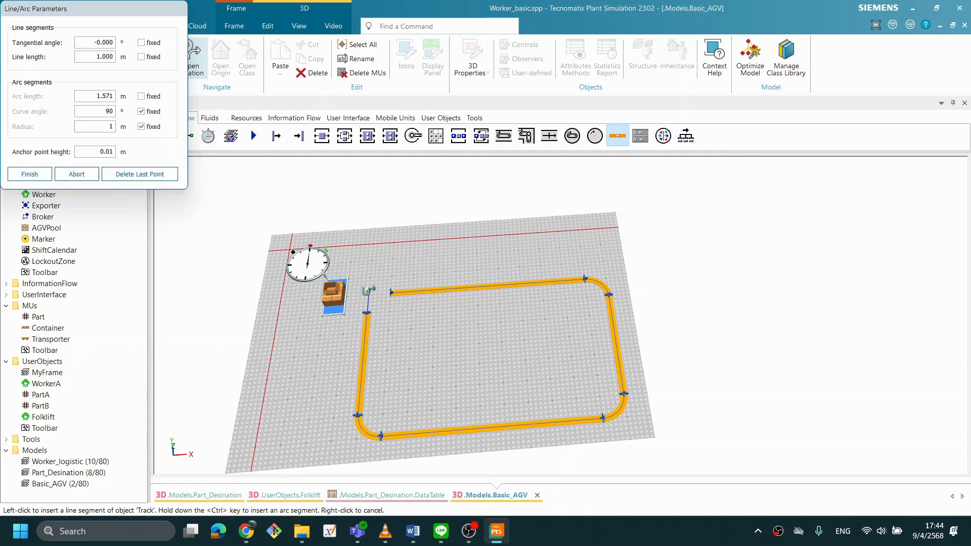
left_click(401, 296, "ctrl")
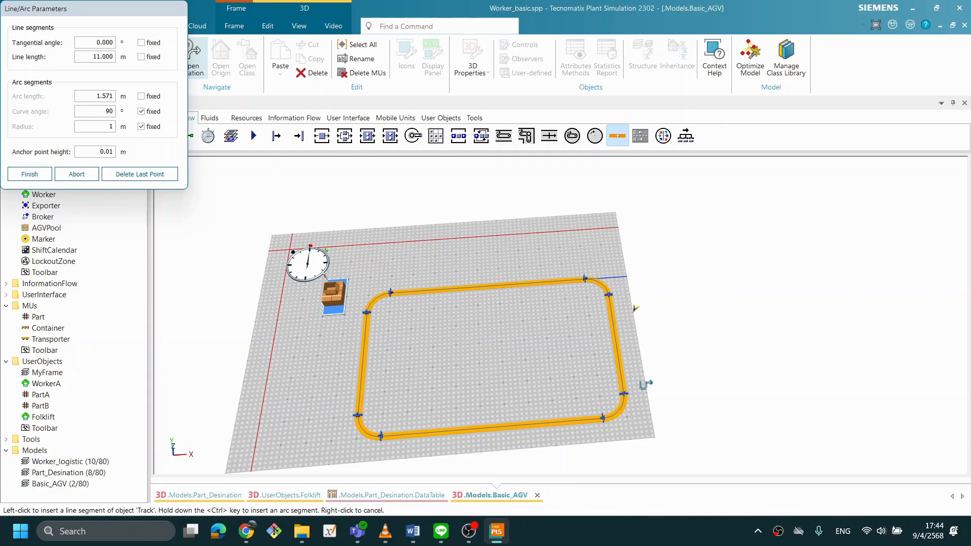
left_click(30, 175)
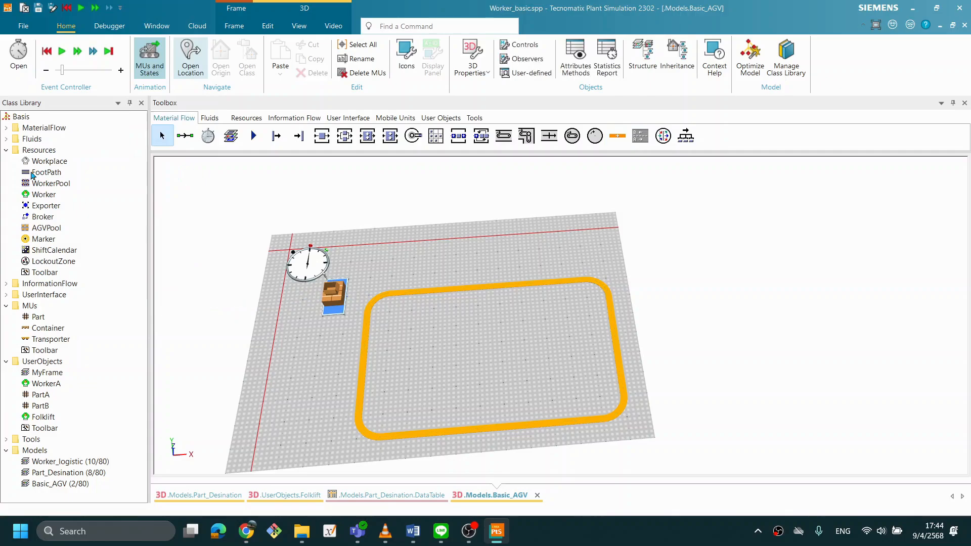
Connect the Source to the start of the closed-loop track with a Connector.
left_click_drag(479, 307, 476, 329)
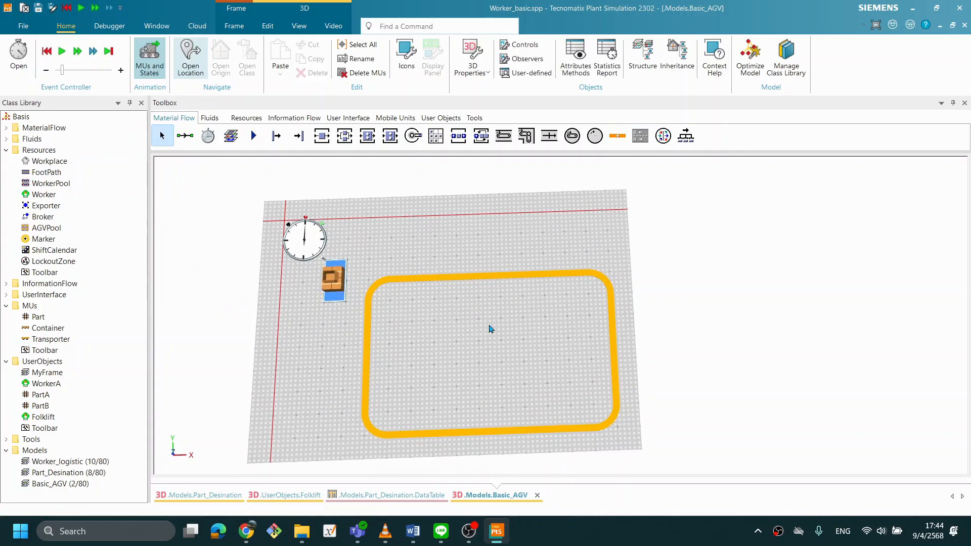
left_click(186, 135)
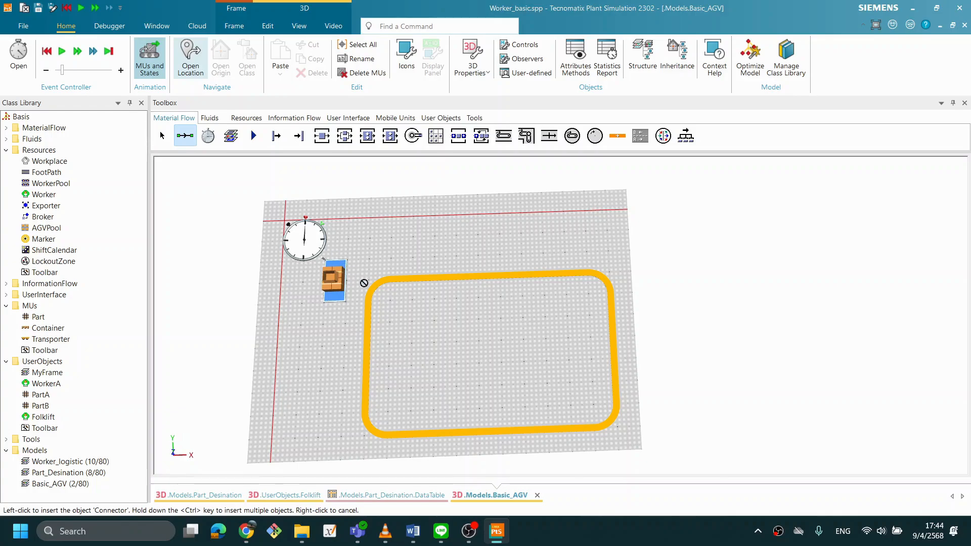
left_click(330, 278)
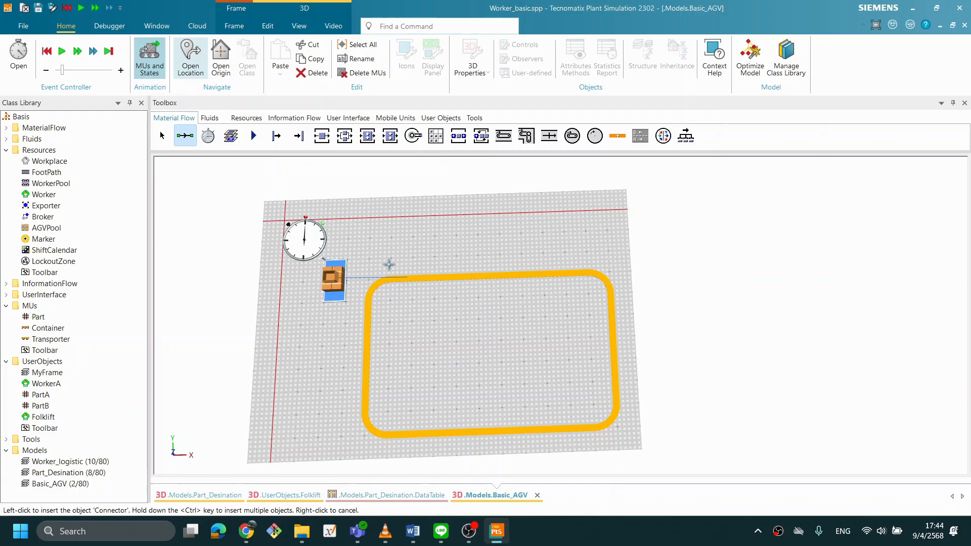
left_click(406, 277)
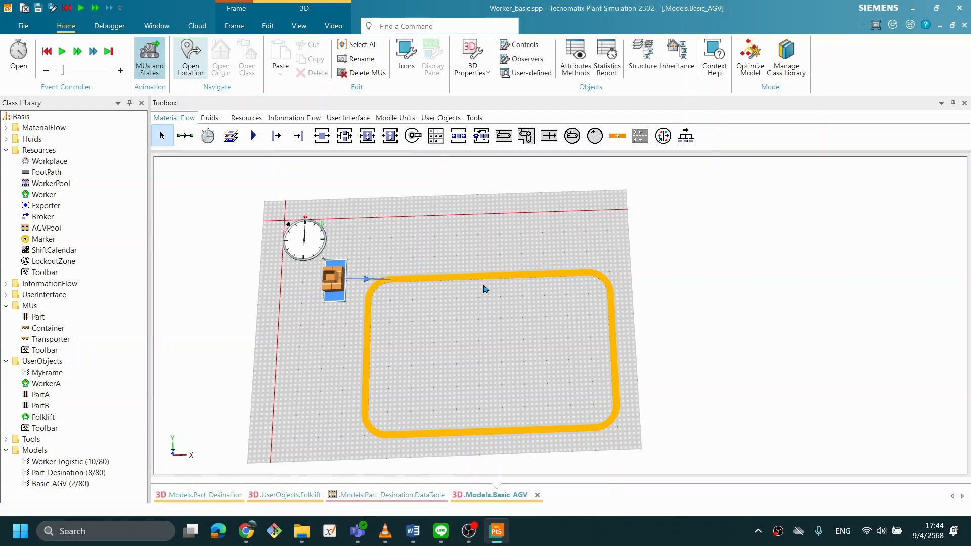
Run the simulation from the event controller, watch the transporters travel around the loop, and reset the model.
left_click_drag(491, 291, 466, 336)
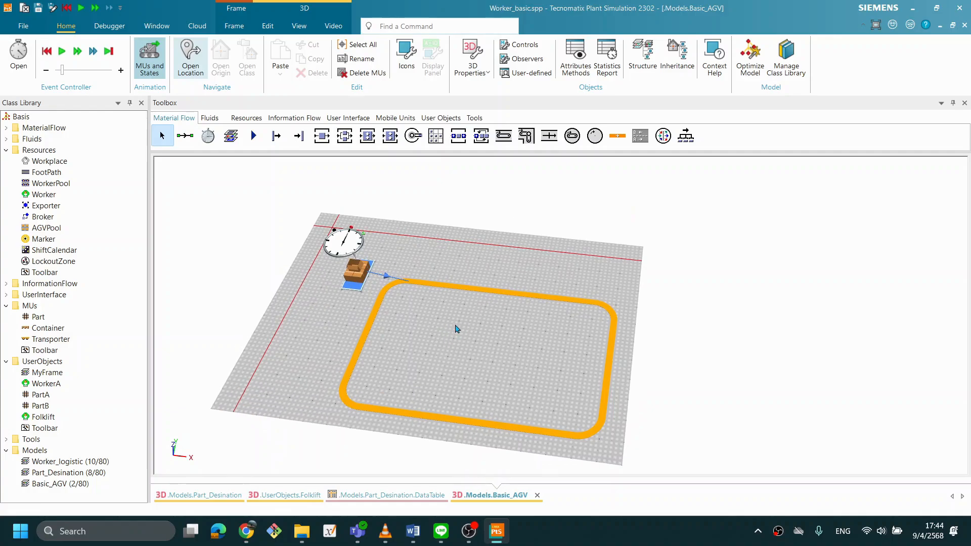
scroll(457, 330, "up", 5)
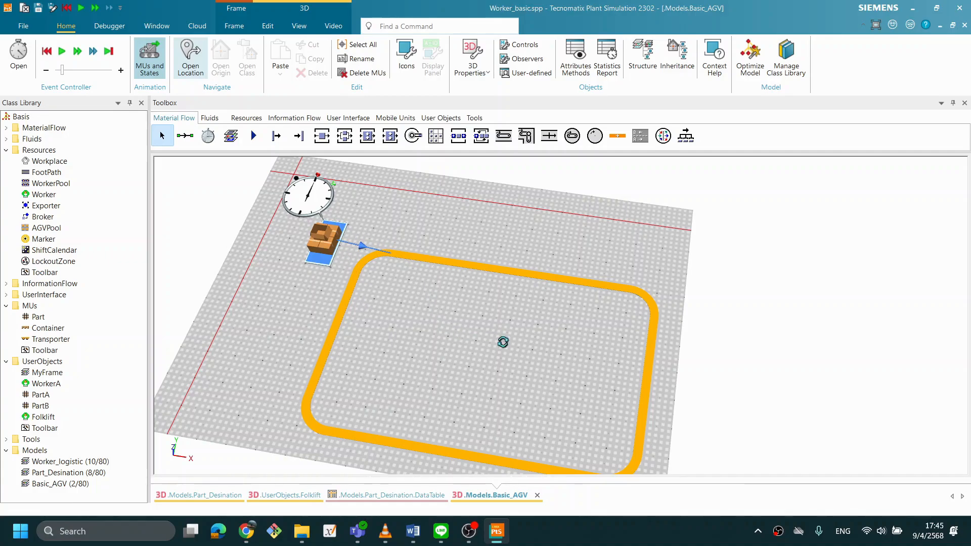
left_click_drag(503, 342, 507, 340)
left_click_drag(518, 378, 521, 358)
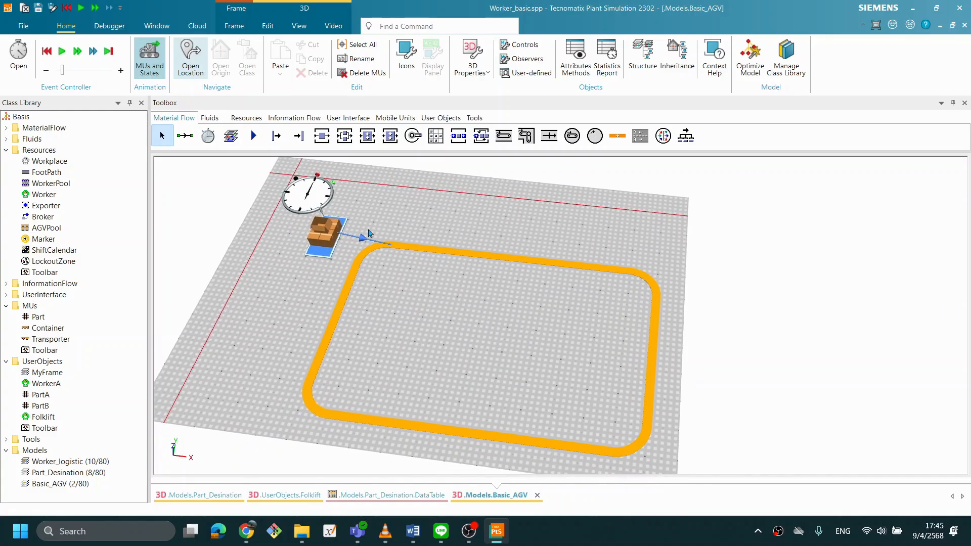
double_click(319, 202)
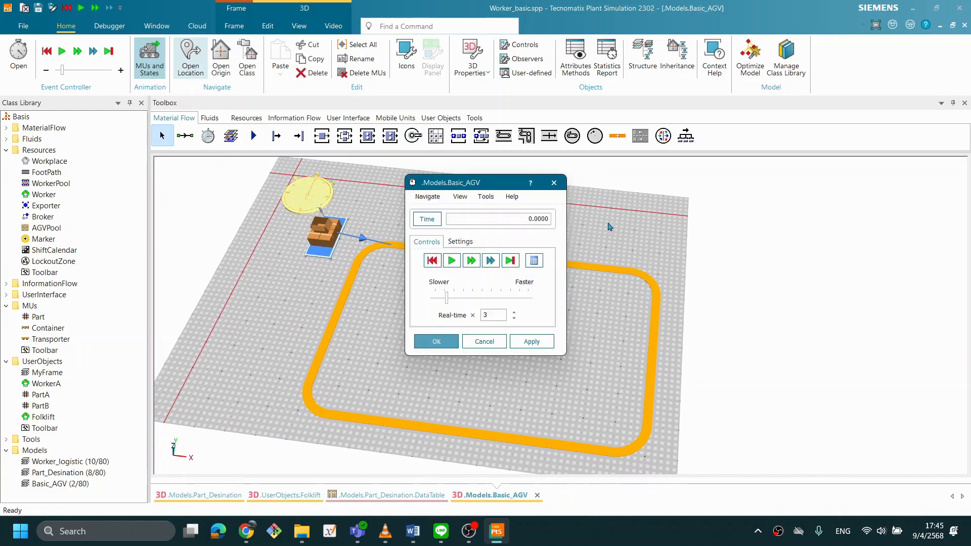
left_click_drag(484, 189, 777, 185)
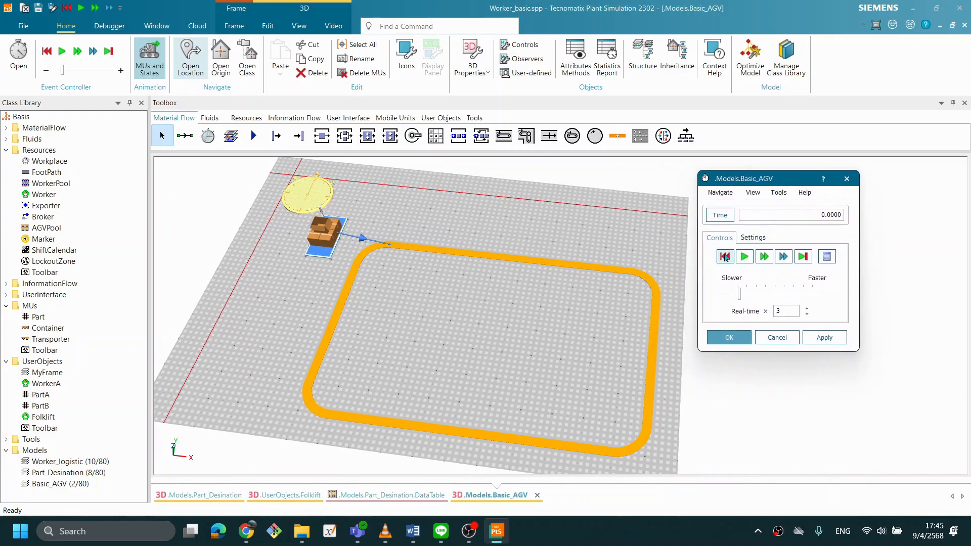
left_click(743, 257)
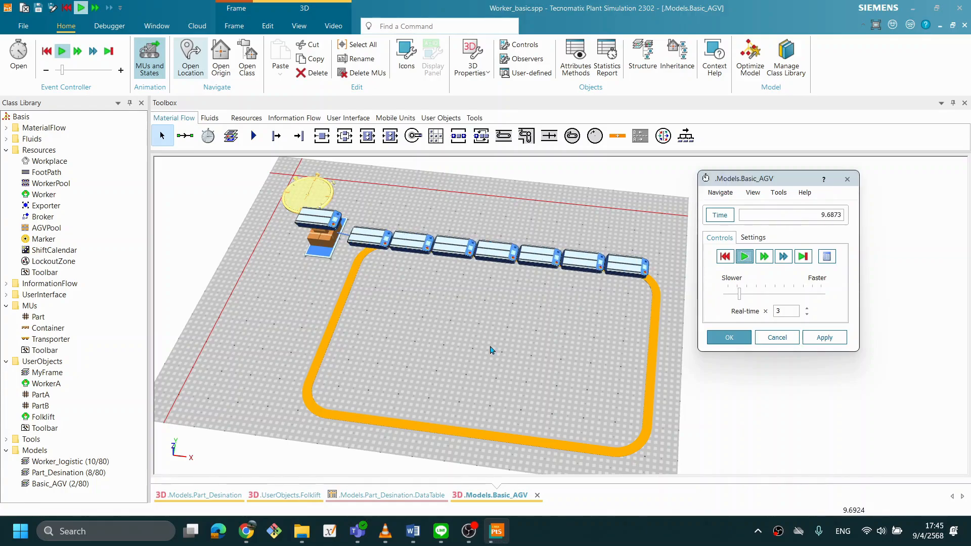
left_click_drag(490, 350, 512, 353)
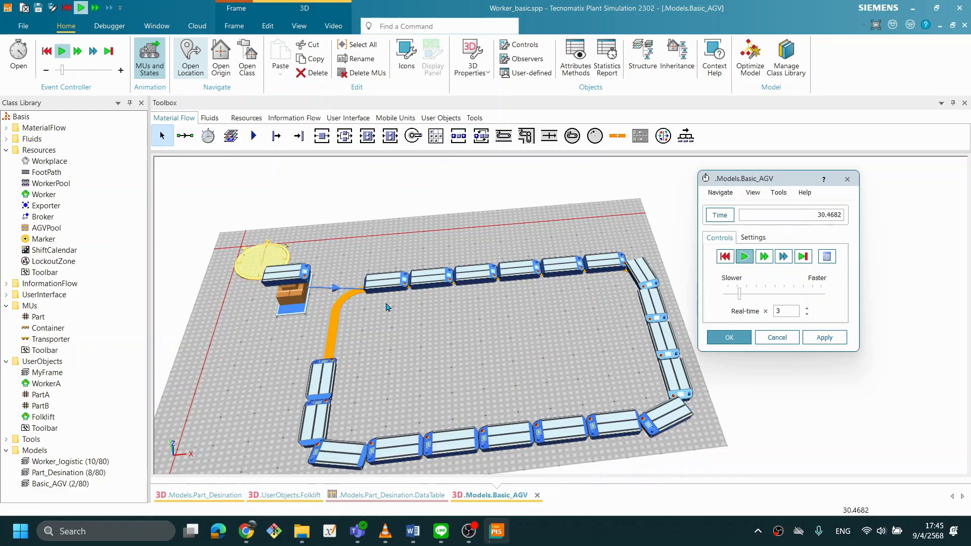
left_click_drag(513, 316, 437, 325)
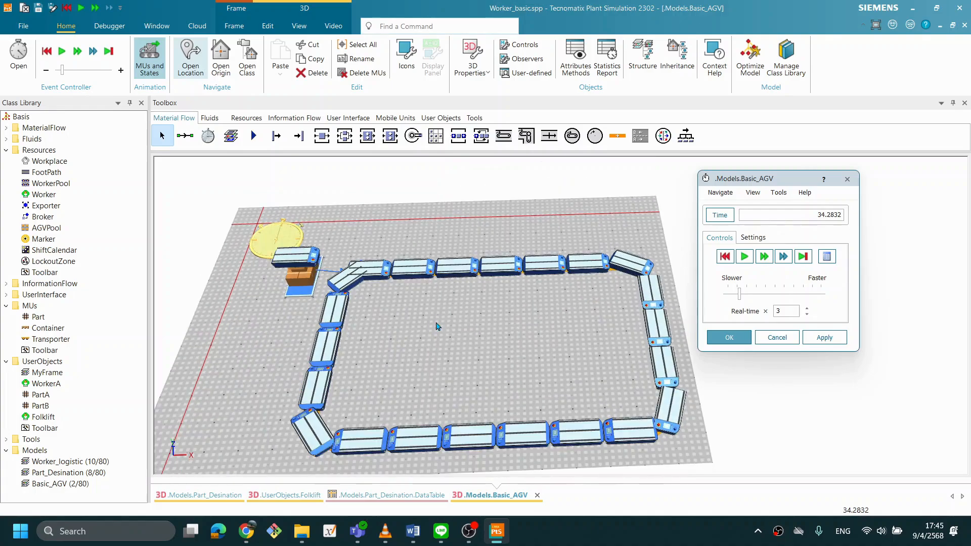
left_click_drag(496, 336, 496, 335)
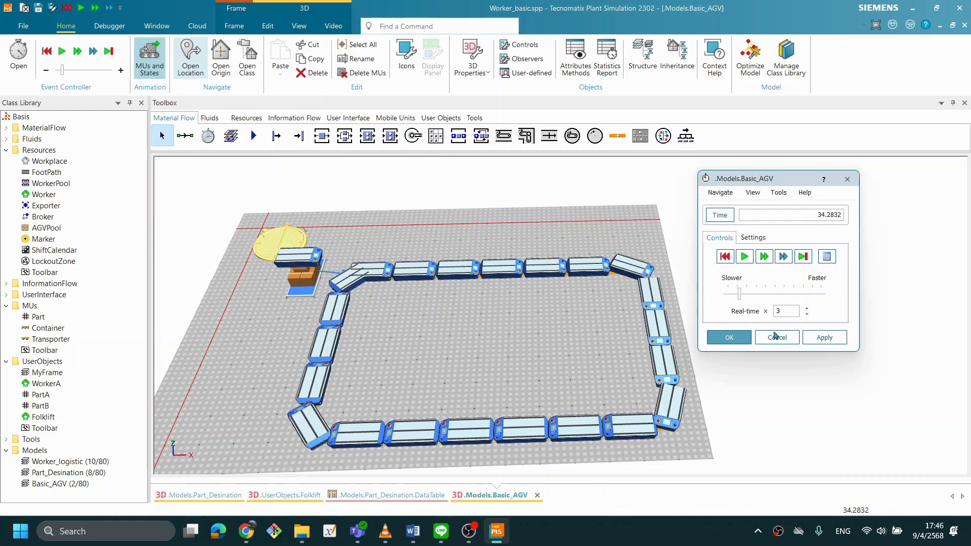
left_click(727, 259)
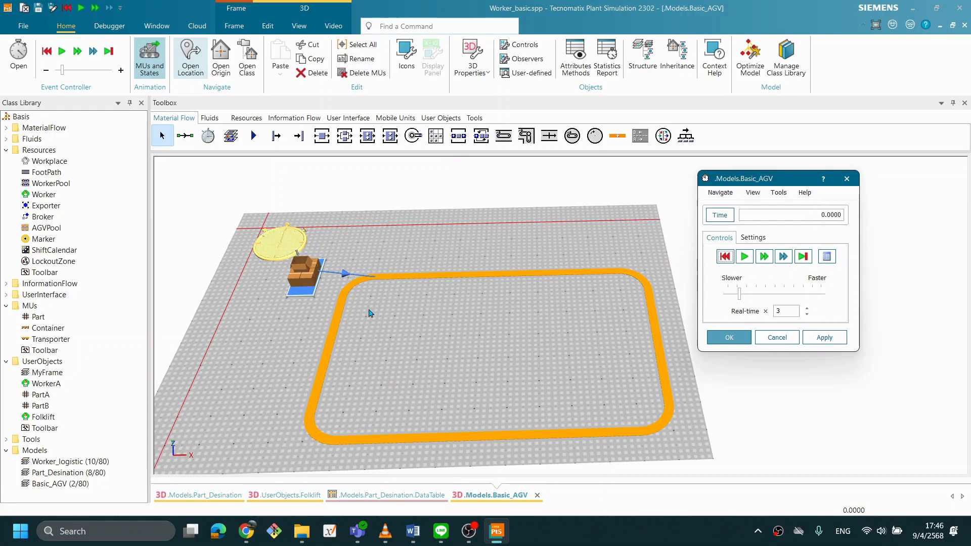
Set the Source's creation amount to 1 and accept the change.
double_click(305, 279)
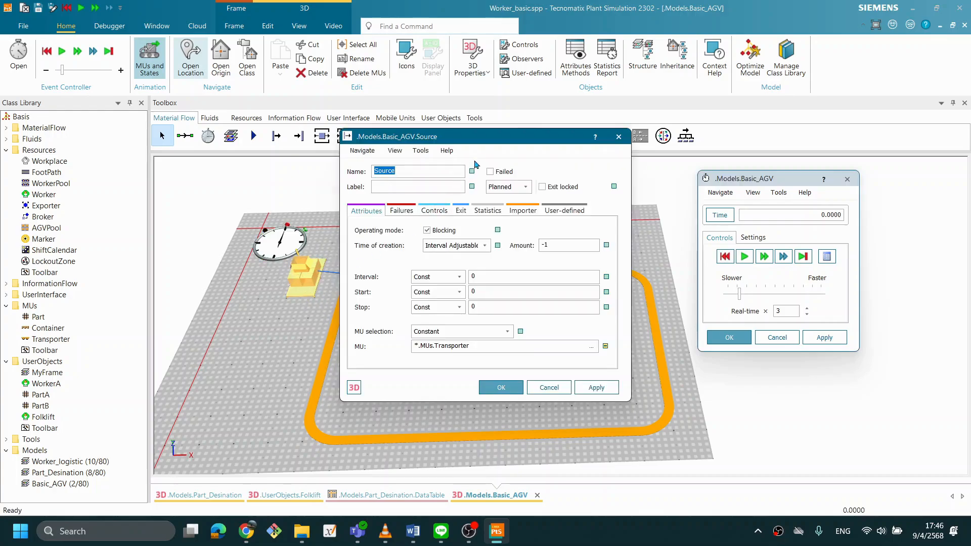
left_click_drag(510, 140, 466, 132)
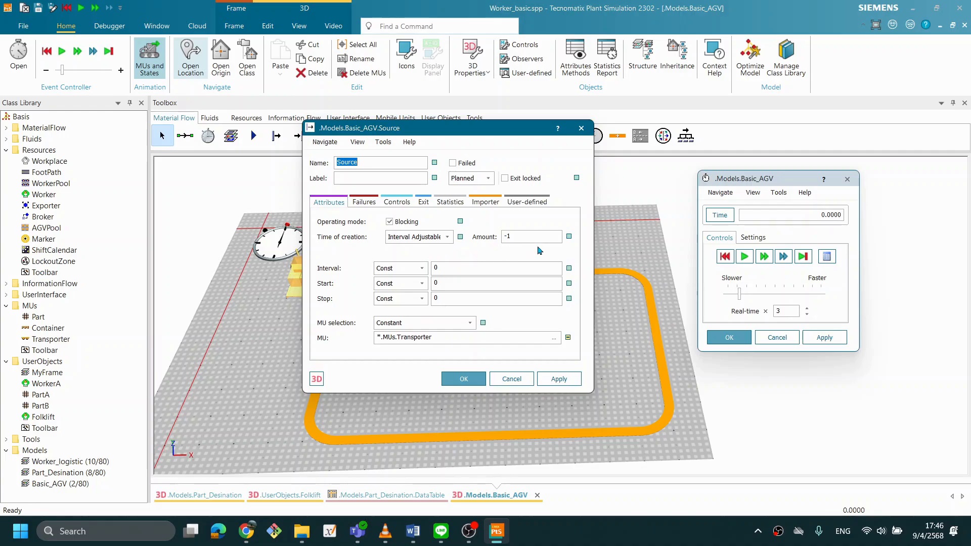
double_click(526, 235)
left_click(528, 234)
left_click_drag(483, 132, 202, 114)
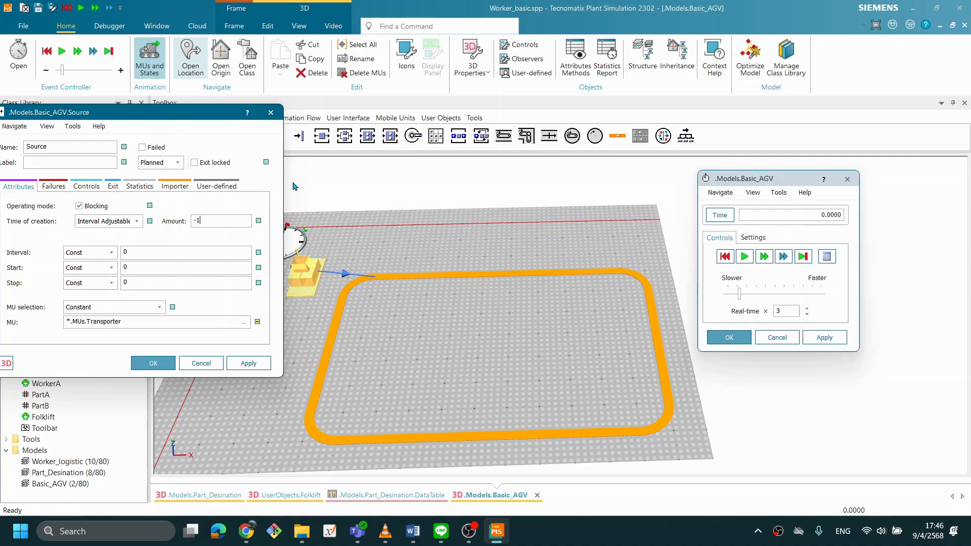
left_click_drag(186, 113, 271, 94)
left_click_drag(305, 205, 258, 205)
type("1")
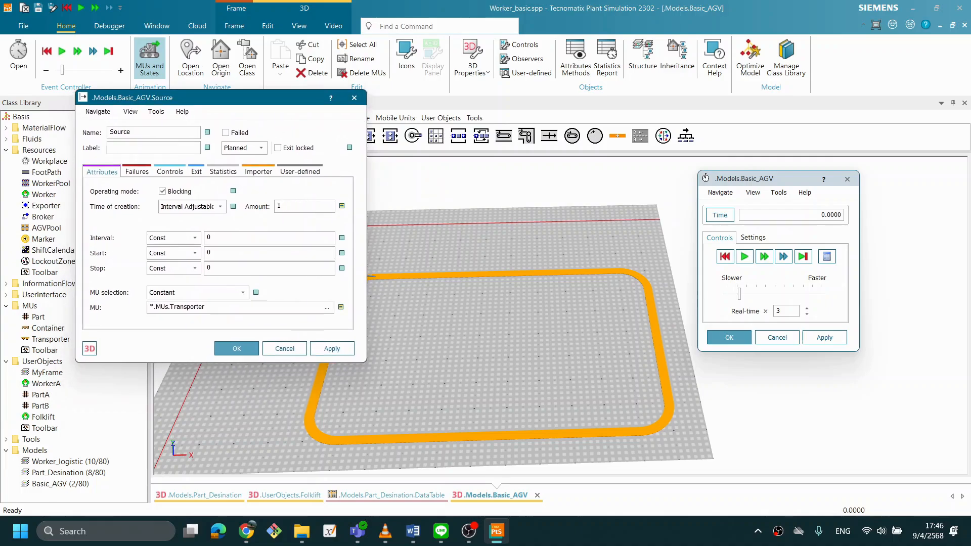
left_click(237, 348)
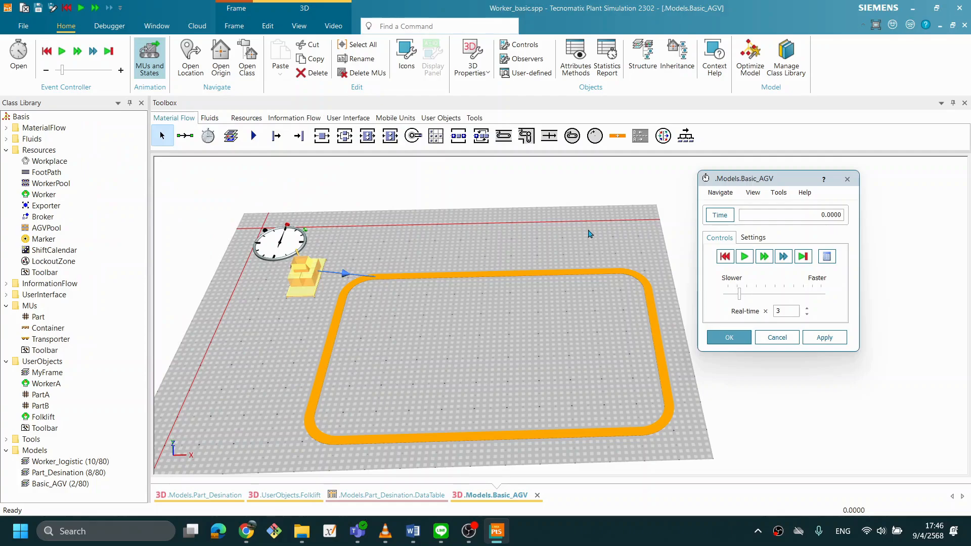
Run the simulation twice, resetting in between, to watch the single transporter travel around the track.
left_click(744, 257)
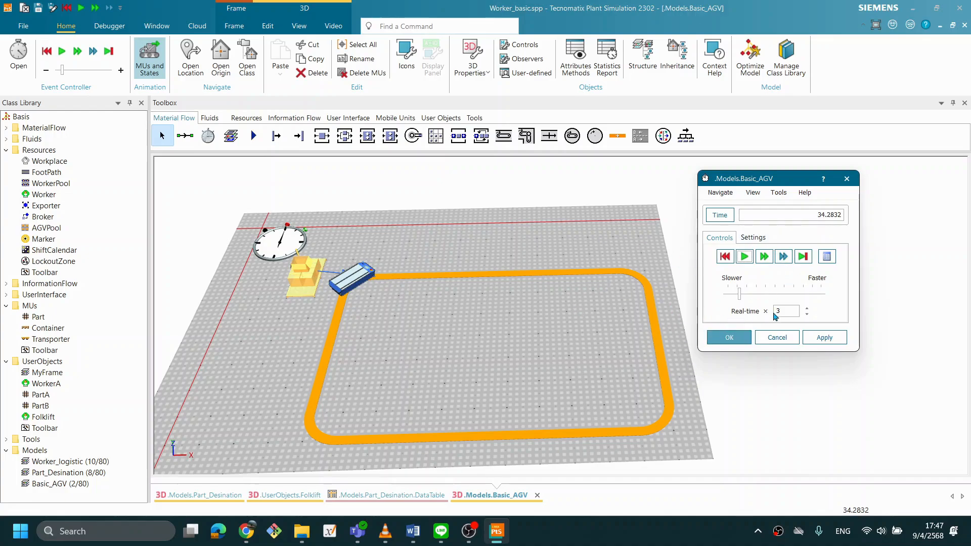
left_click(723, 259)
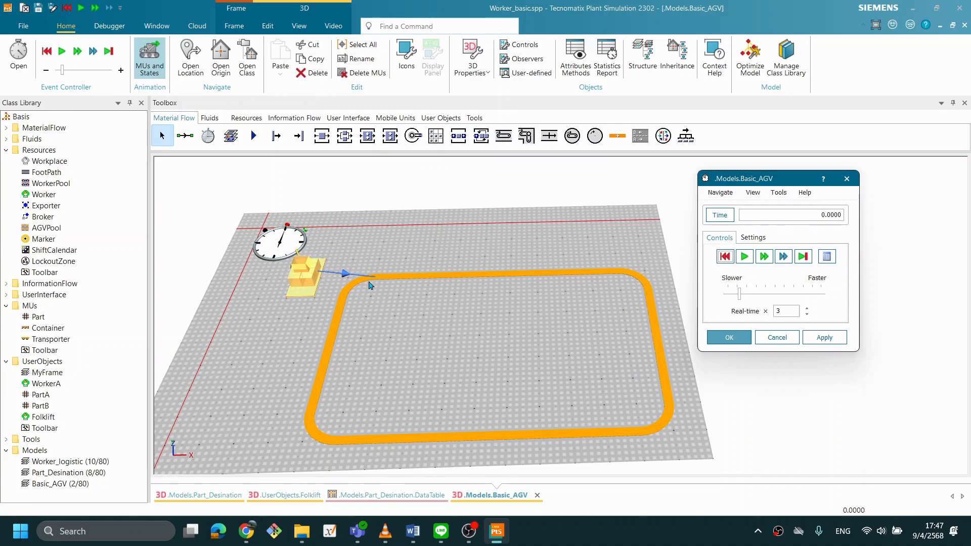
left_click(745, 257)
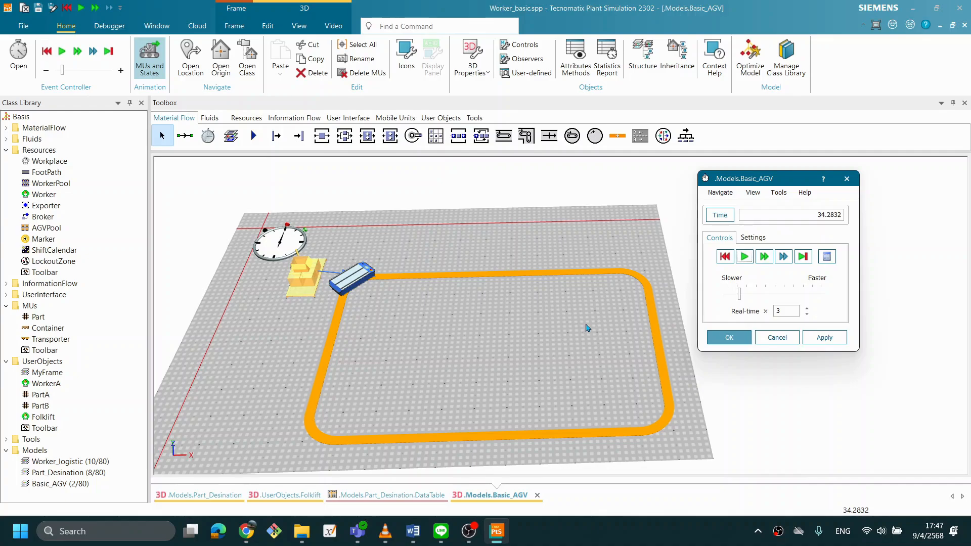
Turn off skipping of long event intervals in the event controller settings, and apply and close the settings.
left_click(758, 240)
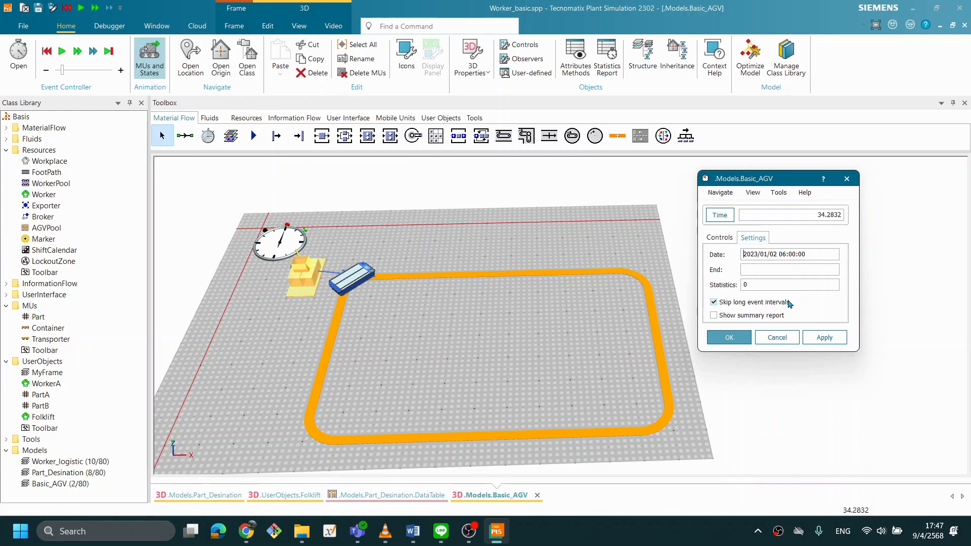
left_click(714, 304)
left_click(824, 343)
left_click(731, 341)
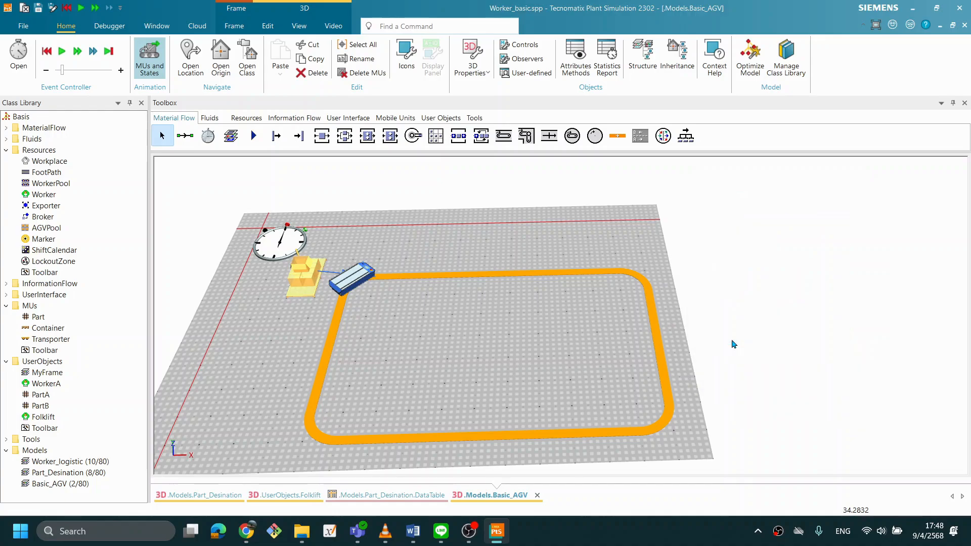
Reset and rerun the simulation from the frame to check the transporter's movement, leaving the model reset.
right_click(546, 256)
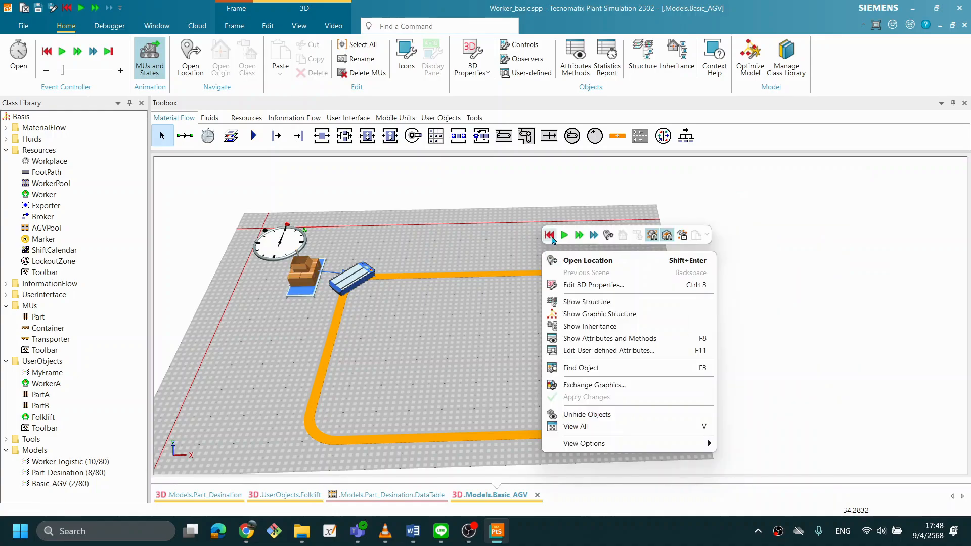
left_click(550, 235)
left_click(565, 237)
right_click(542, 240)
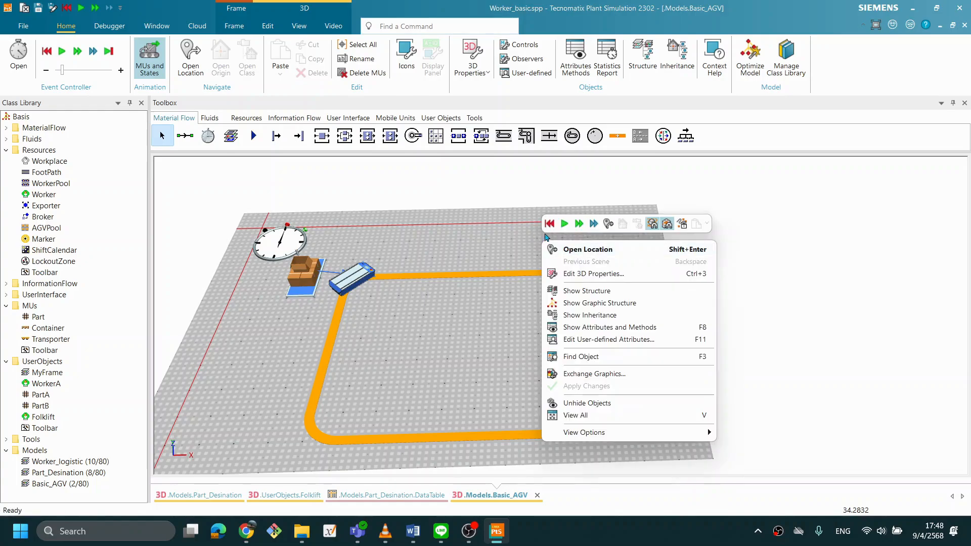
left_click(550, 224)
left_click(565, 225)
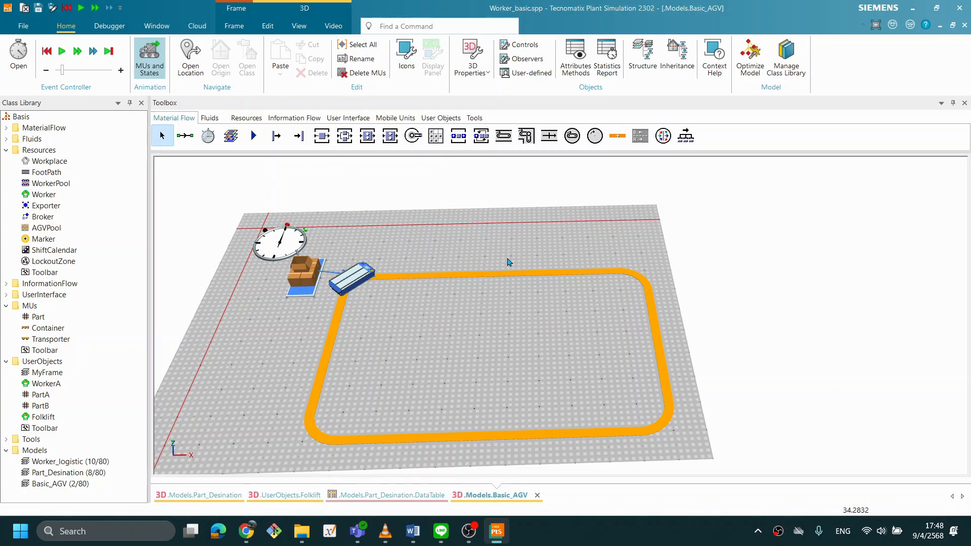
right_click(558, 257)
left_click(565, 237)
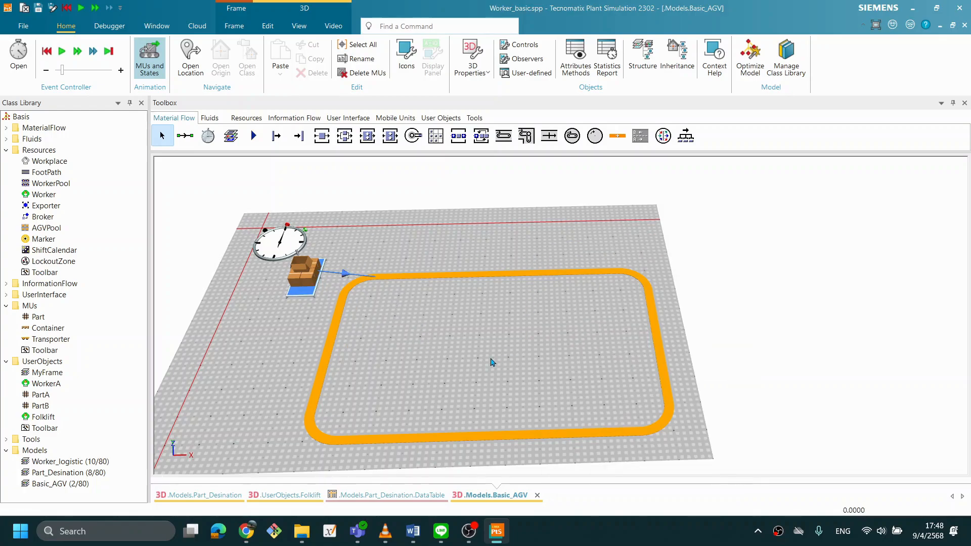
Examine where the track's start meets its end beside the Source, and show the track's manipulators.
scroll(490, 362, "up", 3)
left_click_drag(453, 290, 453, 332)
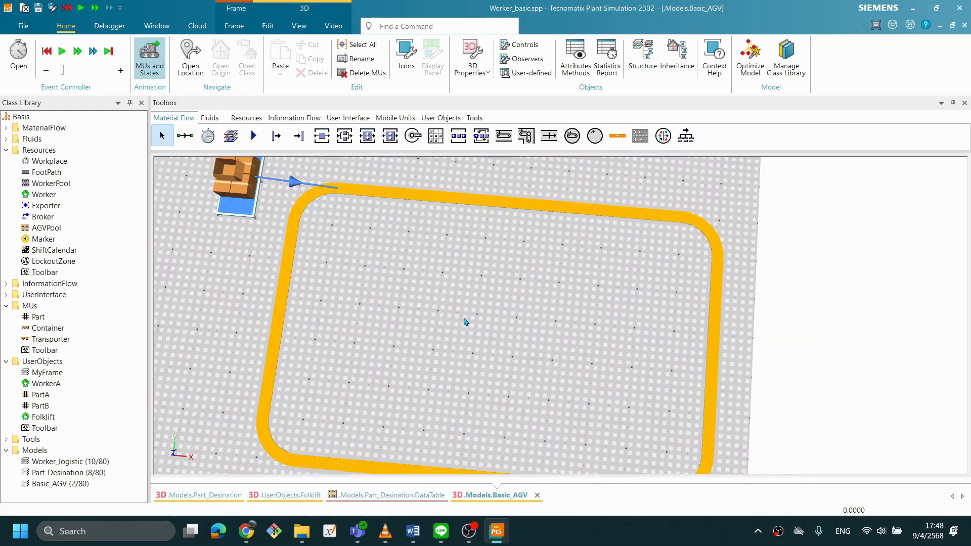
left_click(320, 198)
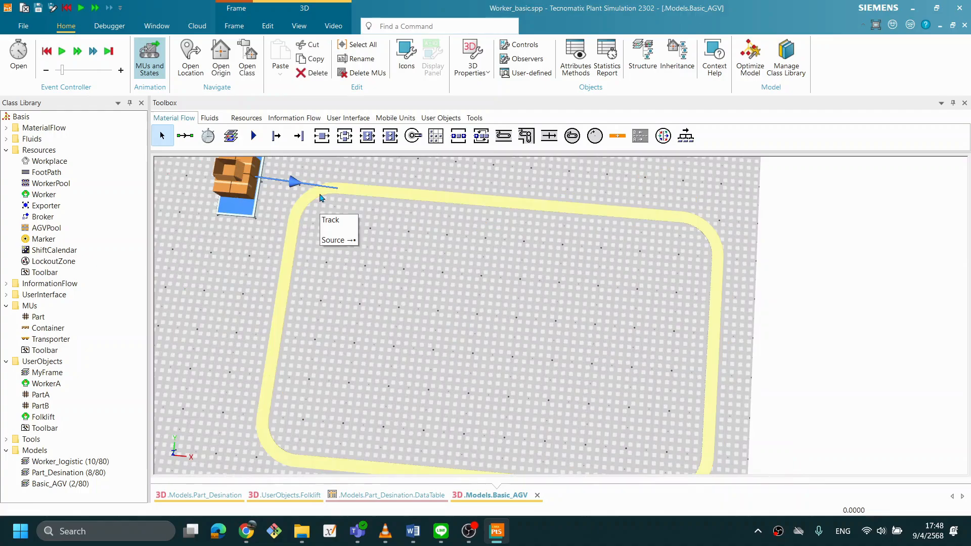
mouse_move(513, 366)
left_mouse_down()
mouse_move(514, 343)
mouse_move(546, 342)
mouse_move(546, 360)
mouse_move(513, 365)
left_mouse_up()
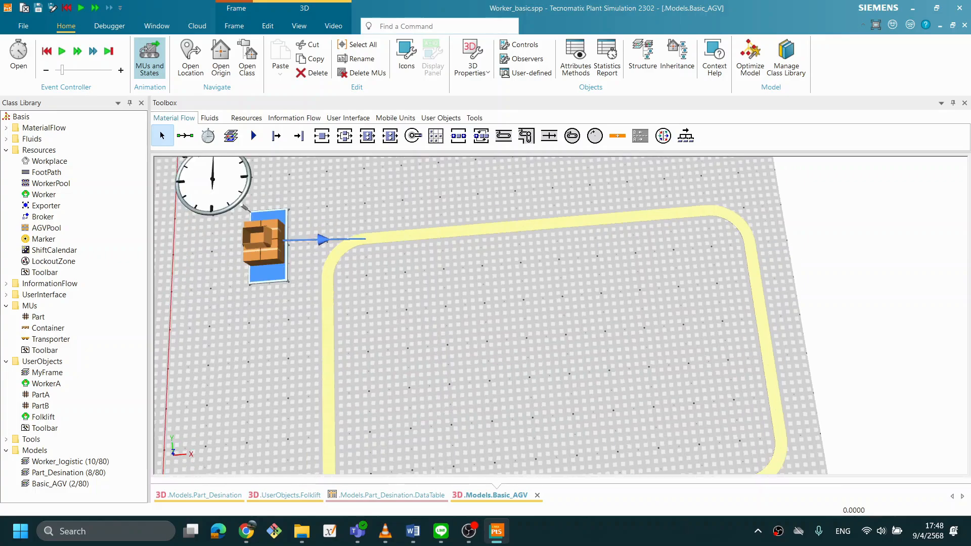
left_click_drag(642, 421, 637, 423)
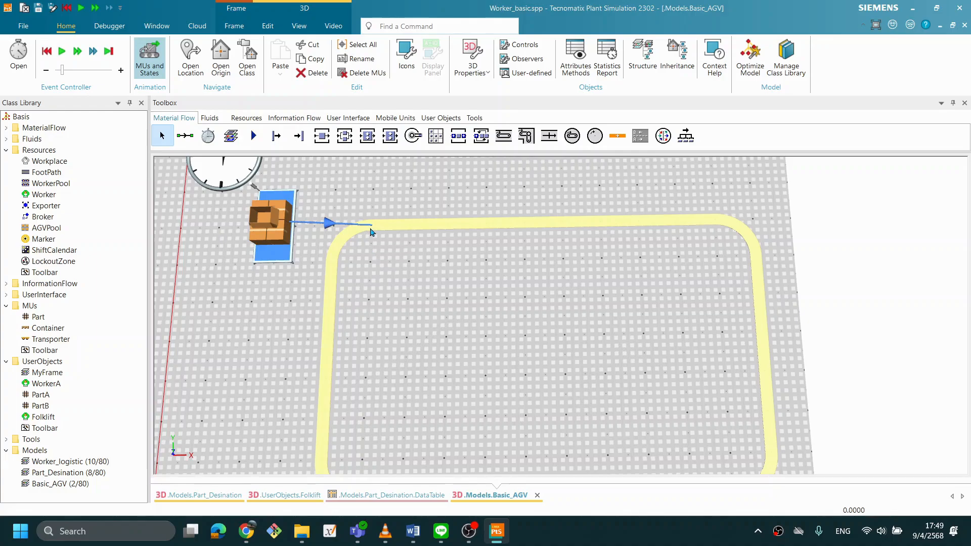
left_click(655, 544)
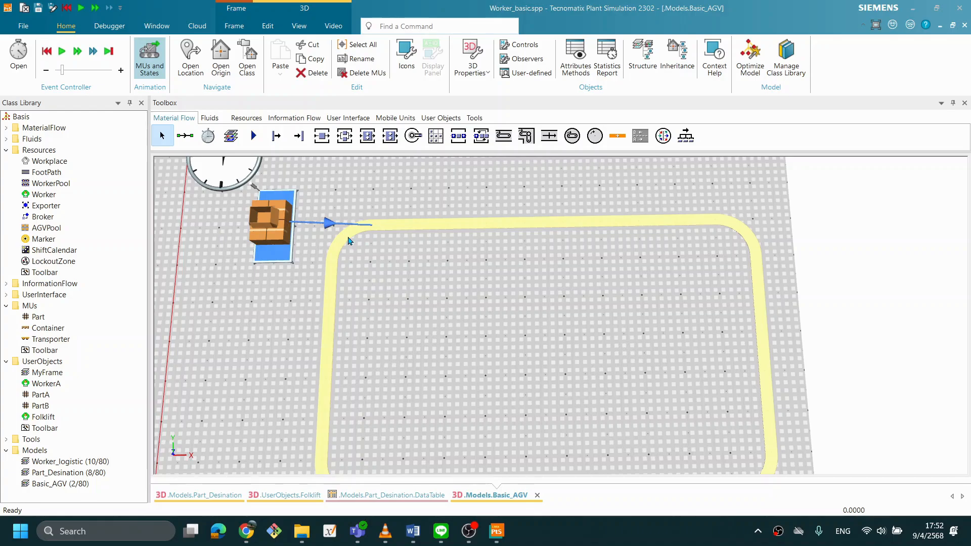
right_click(383, 230)
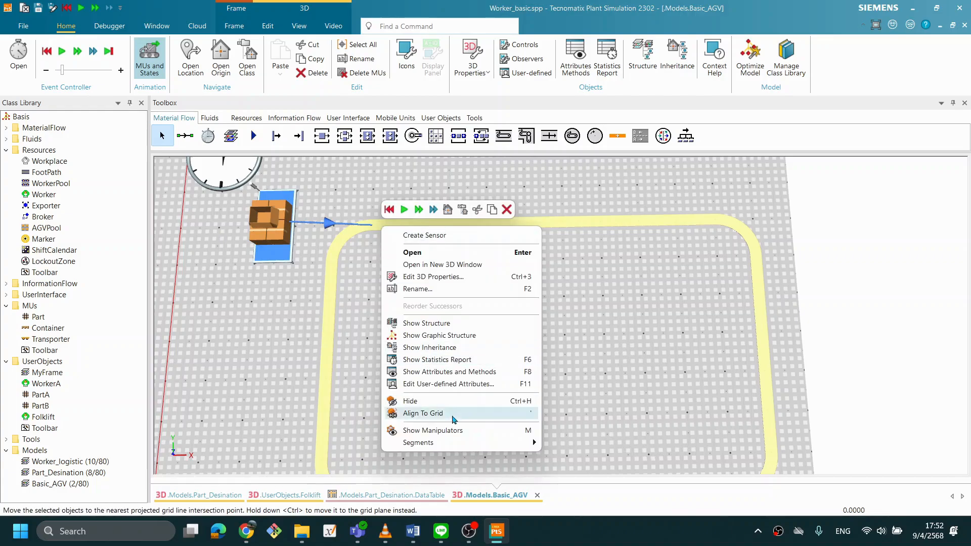
left_click(436, 436)
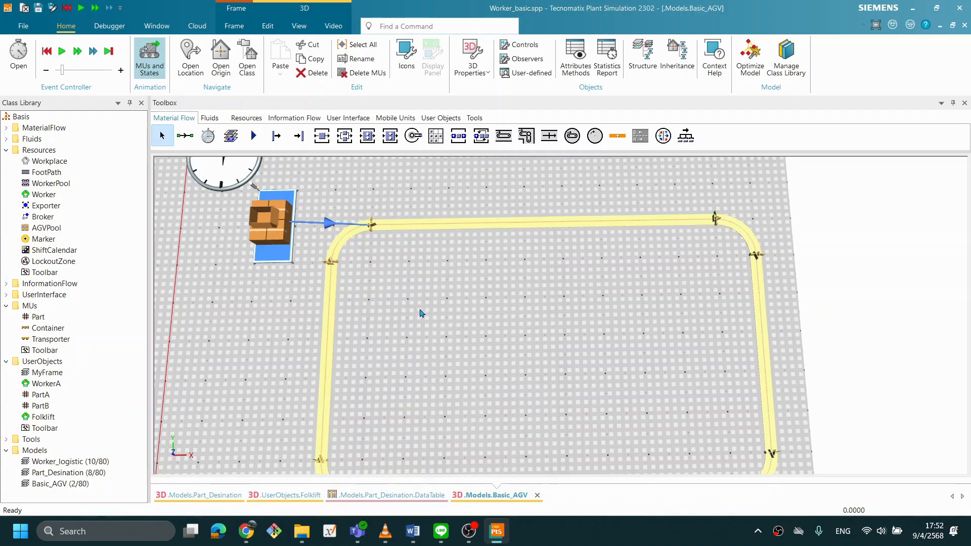
Pull the track's end point back from its start point beside the Source to open a small gap between them.
scroll(408, 314, "up", 5)
left_click_drag(409, 244, 505, 405)
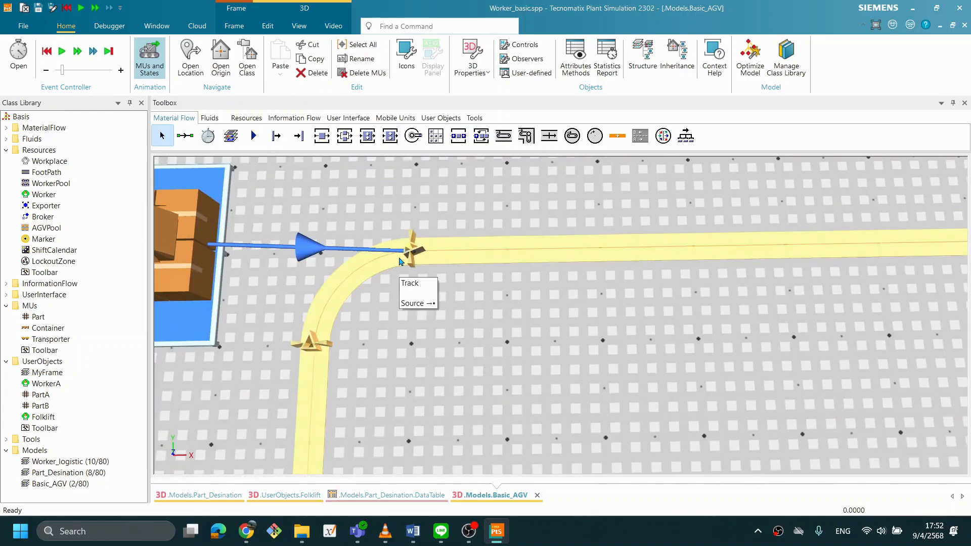
left_click(410, 266)
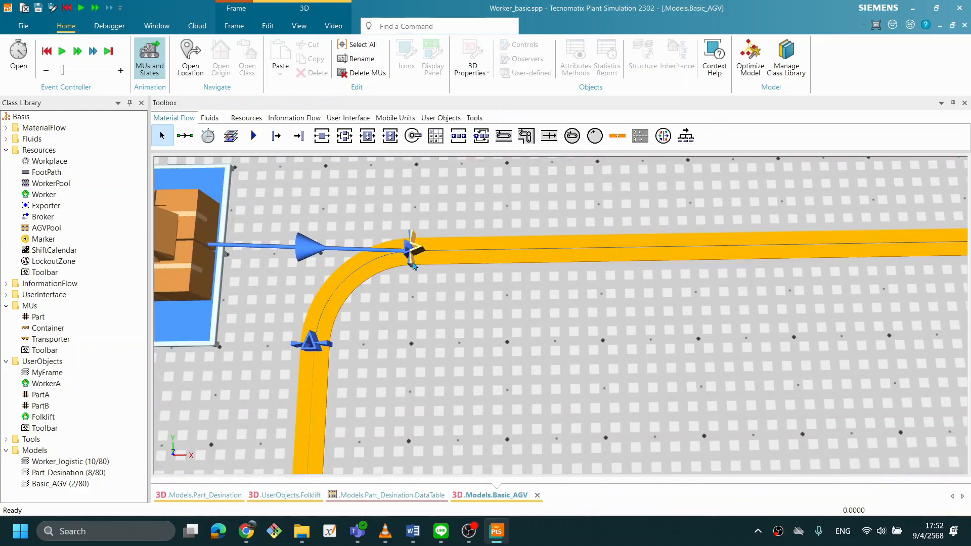
scroll(439, 293, "up", 5)
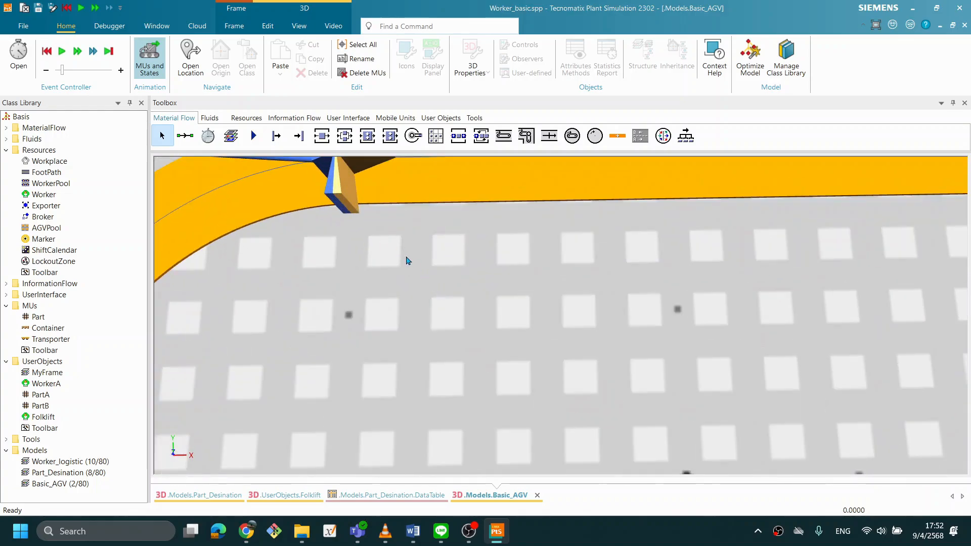
left_click_drag(429, 264, 560, 379)
left_click_drag(422, 229, 365, 225)
left_click_drag(563, 301, 519, 267)
scroll(543, 306, "down", 3)
mouse_move(520, 342)
left_mouse_down()
mouse_move(523, 390)
mouse_move(496, 280)
left_mouse_up()
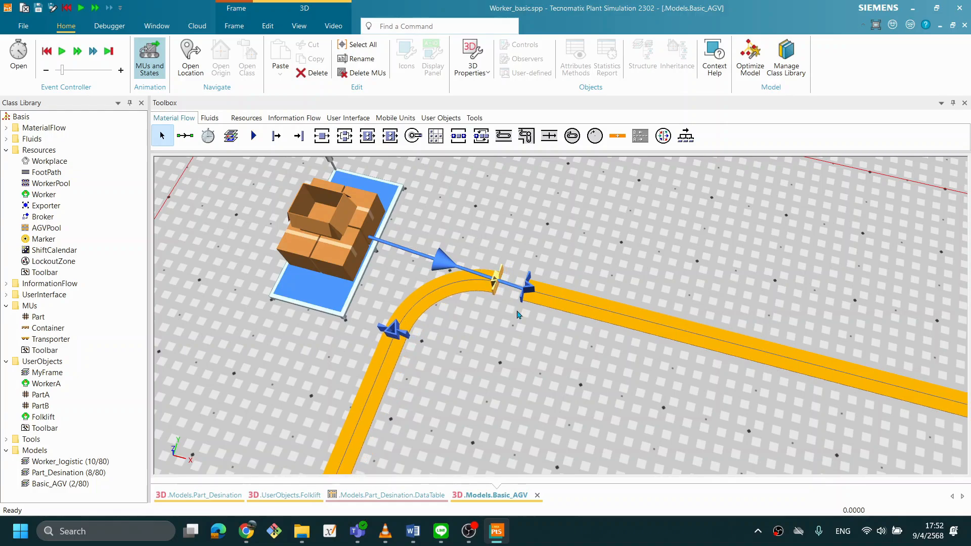
left_click_drag(545, 352, 526, 389)
scroll(548, 376, "up", 3)
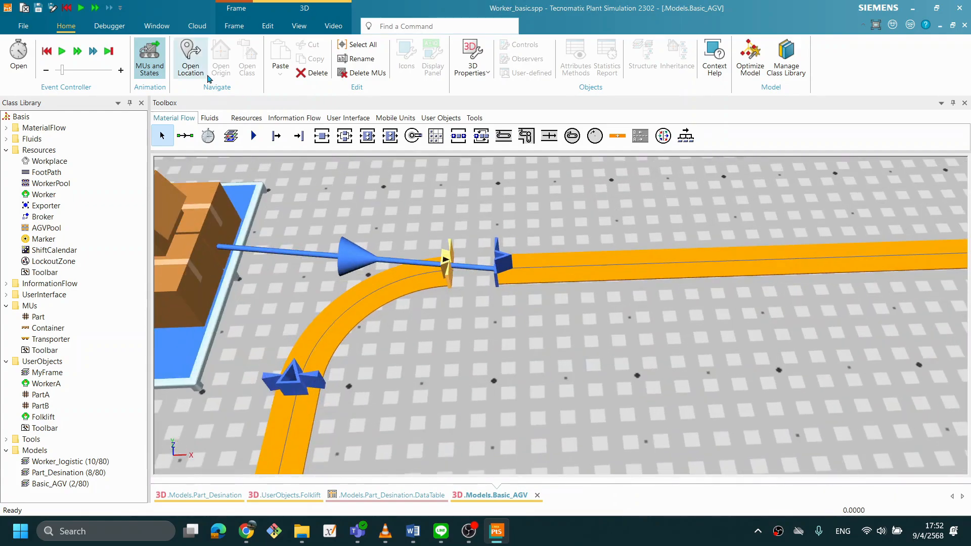
Connect the end of the track to its own start with a Connector, and decline the incoming call.
key("alt+Tab")
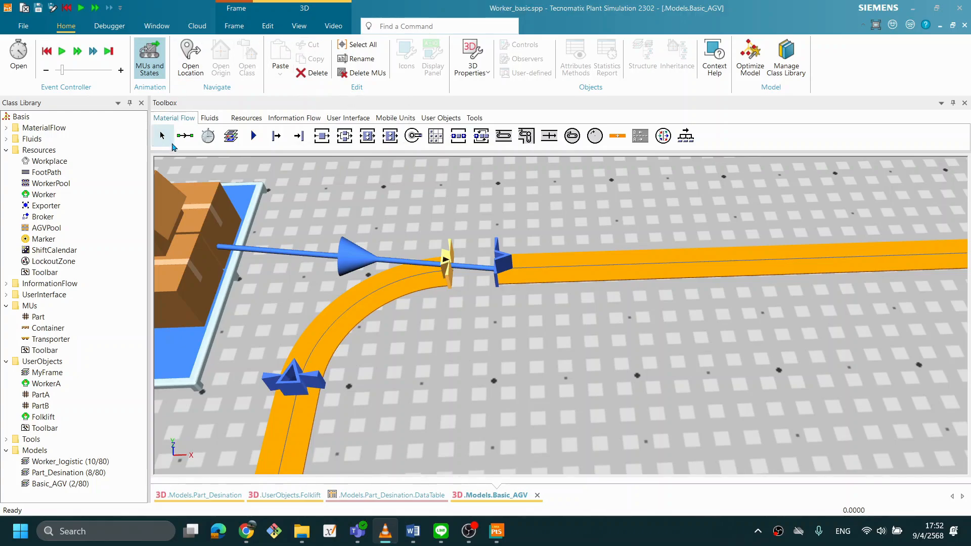
left_click(185, 136)
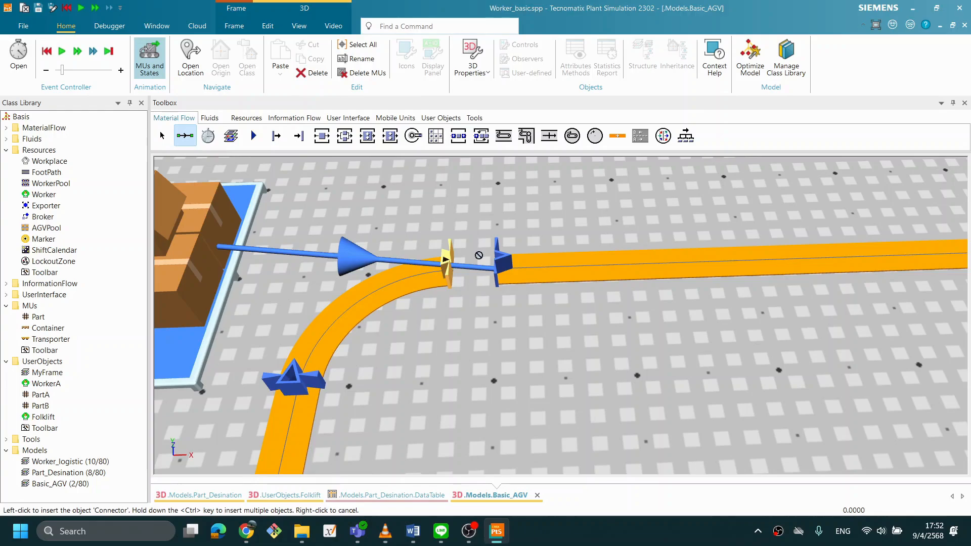
left_click(425, 281)
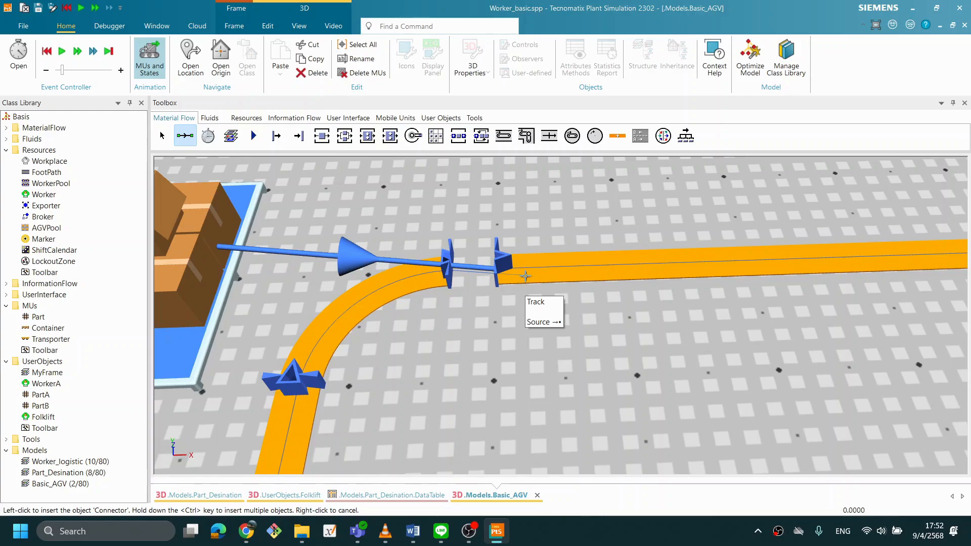
left_click(526, 278)
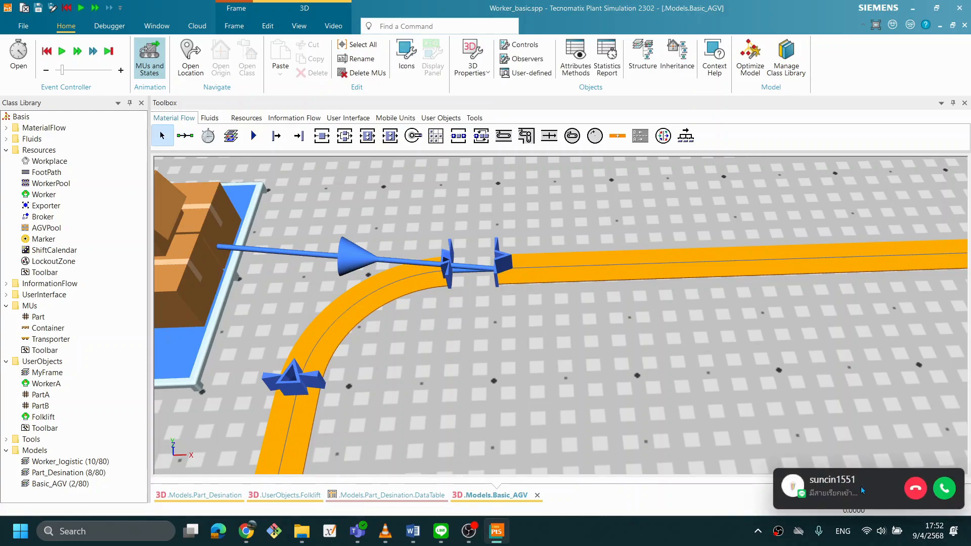
left_click(917, 489)
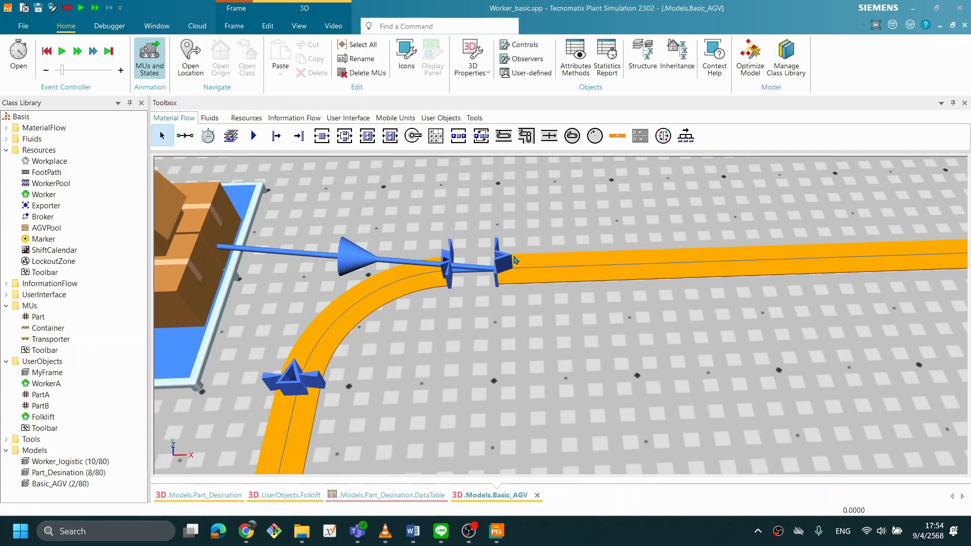
Move the track's end point back onto its start point to close the loop.
left_click(449, 259)
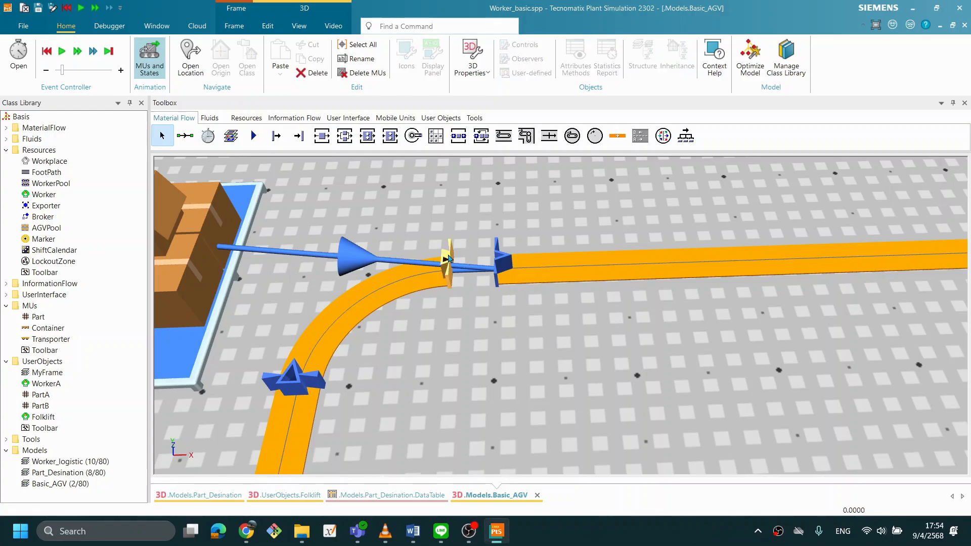
left_click_drag(449, 257, 488, 255)
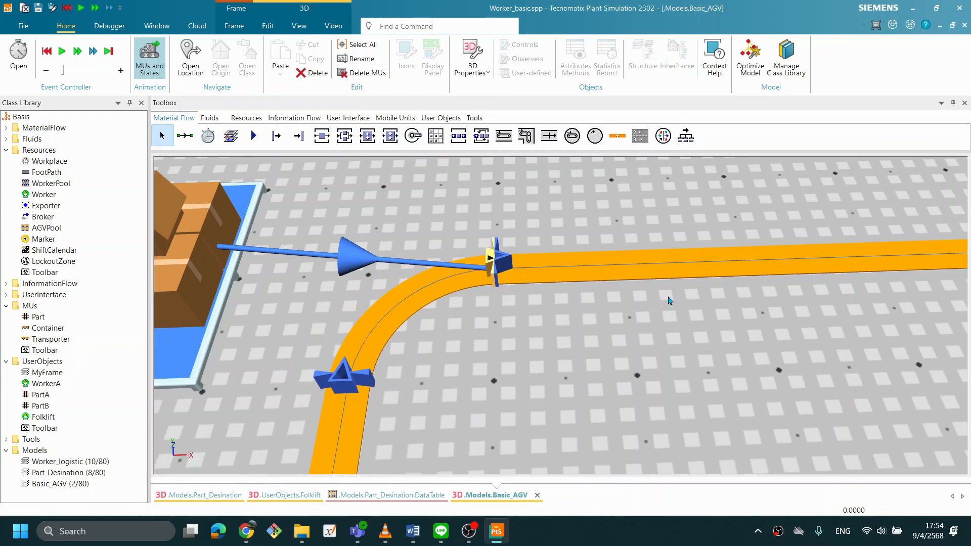
scroll(668, 297, "down", 10)
left_click_drag(809, 316, 555, 309)
scroll(556, 319, "up", 3)
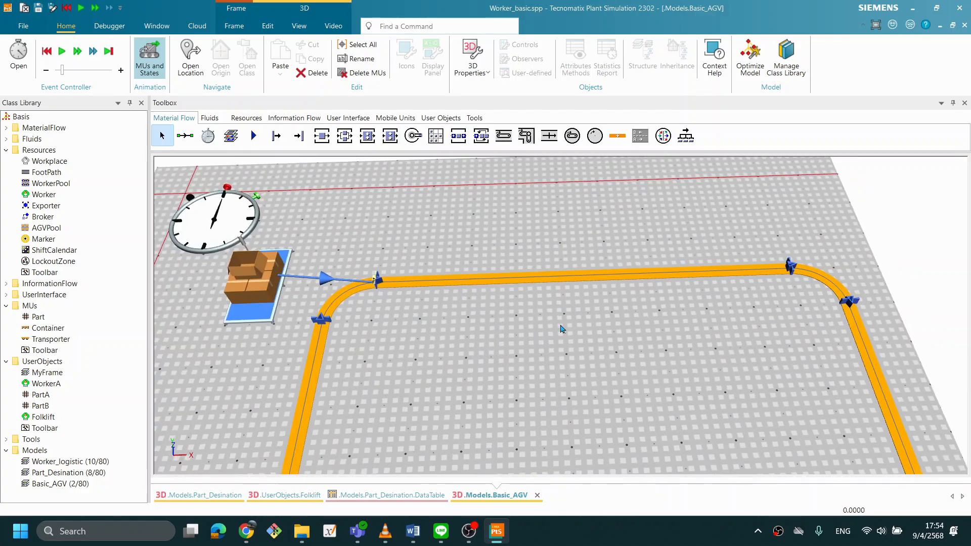
left_click(559, 324)
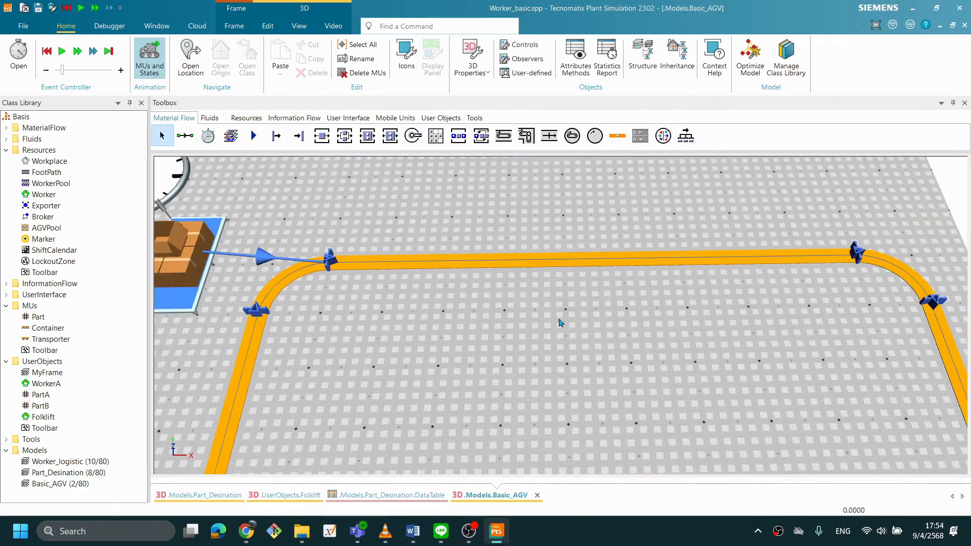
Hide the manipulators of the closed-loop track.
right_click(559, 324)
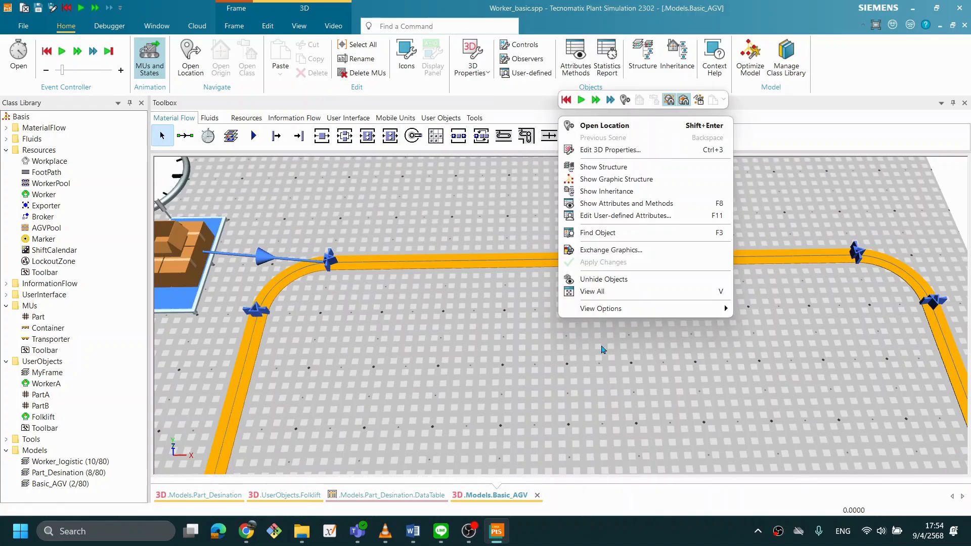
left_click(423, 263)
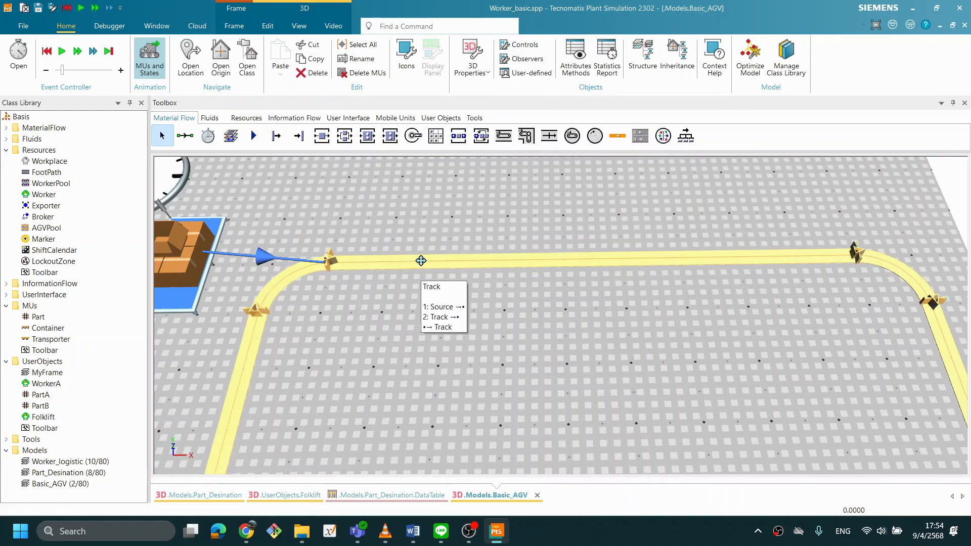
right_click(422, 261)
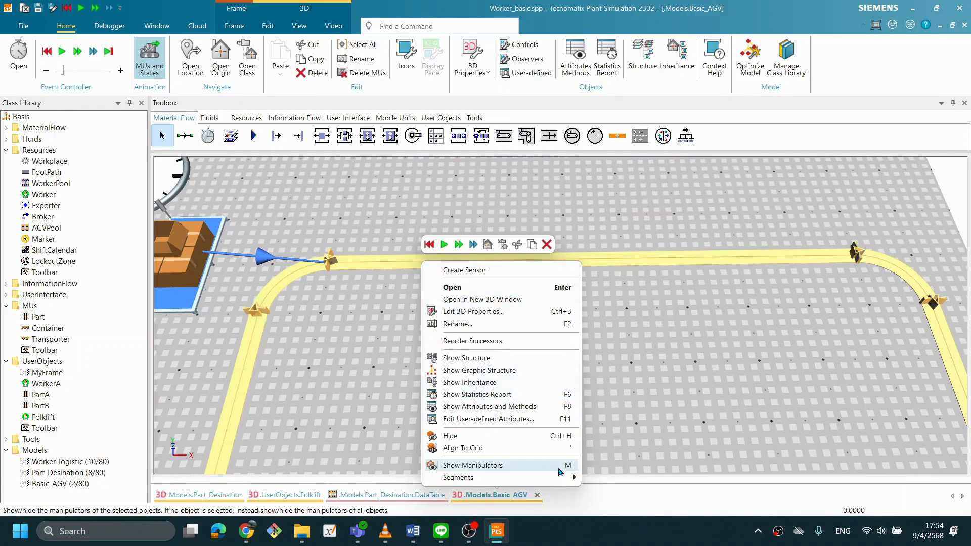
left_click(537, 473)
left_click(548, 410)
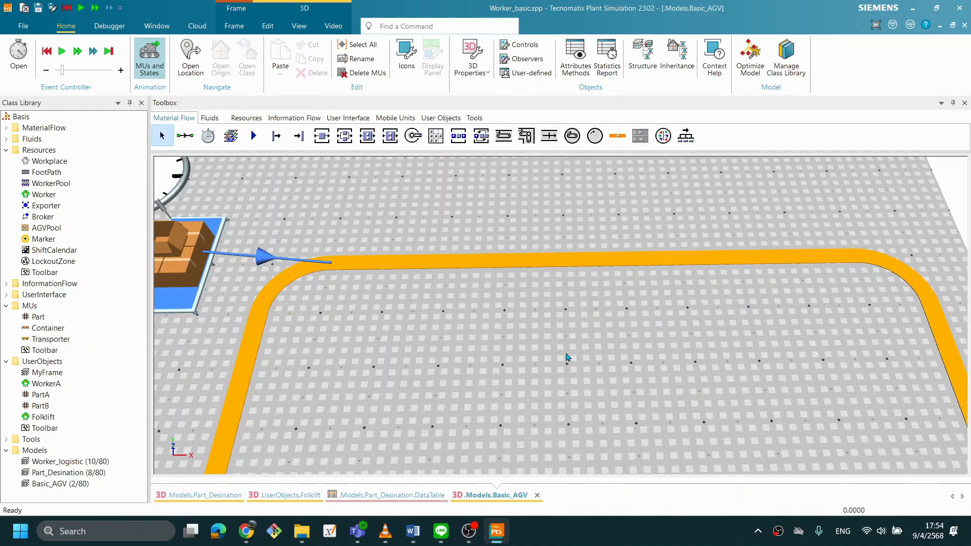
Run the simulation from the frame and watch the transporter travel around the self-connected track.
mouse_move(497, 327)
left_mouse_down()
mouse_move(511, 323)
mouse_move(494, 329)
left_mouse_up()
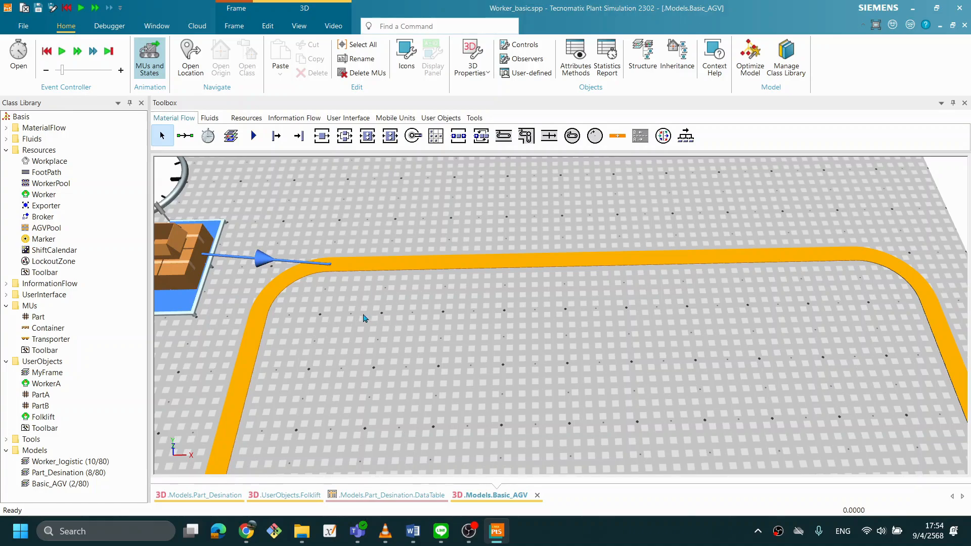
scroll(343, 315, "down", 1)
right_click(564, 234)
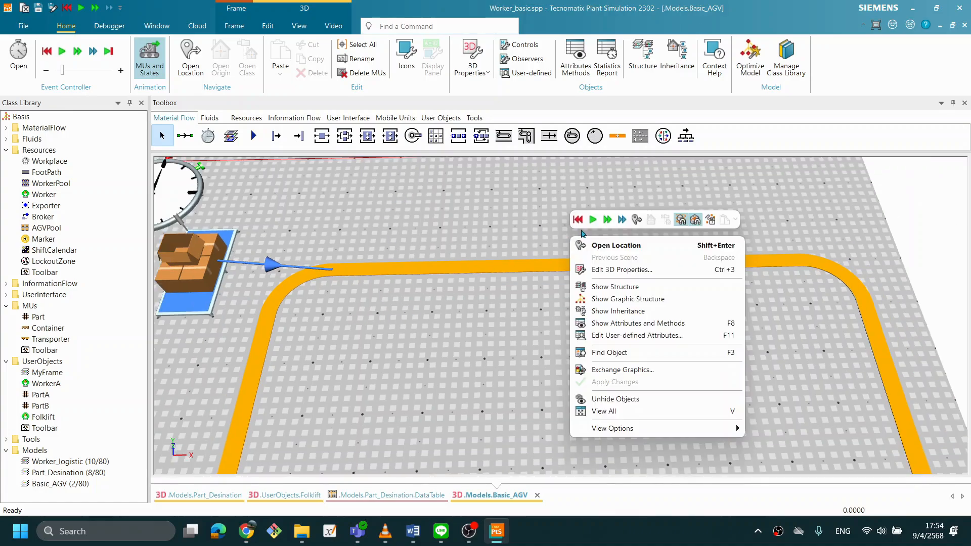
left_click(592, 220)
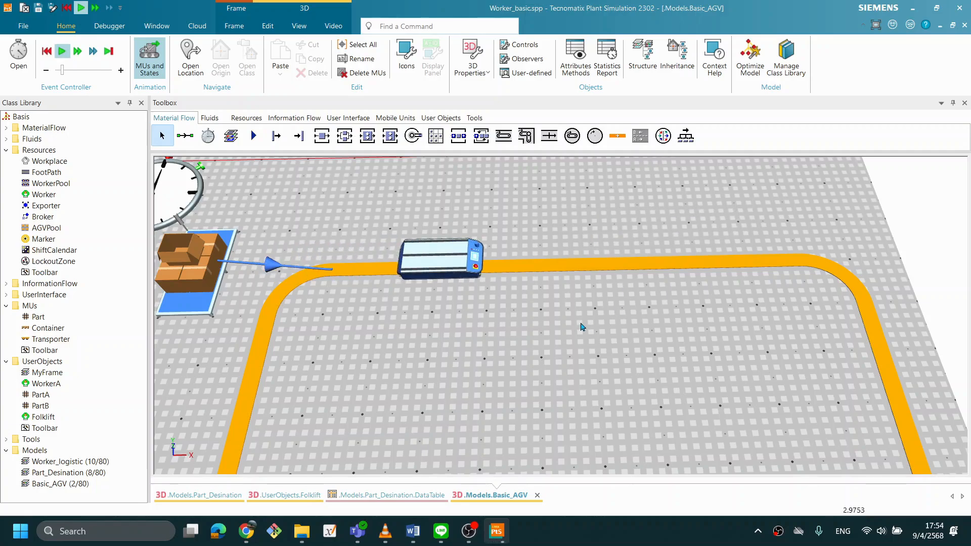
scroll(581, 328, "down", 3)
left_click_drag(599, 357, 593, 325)
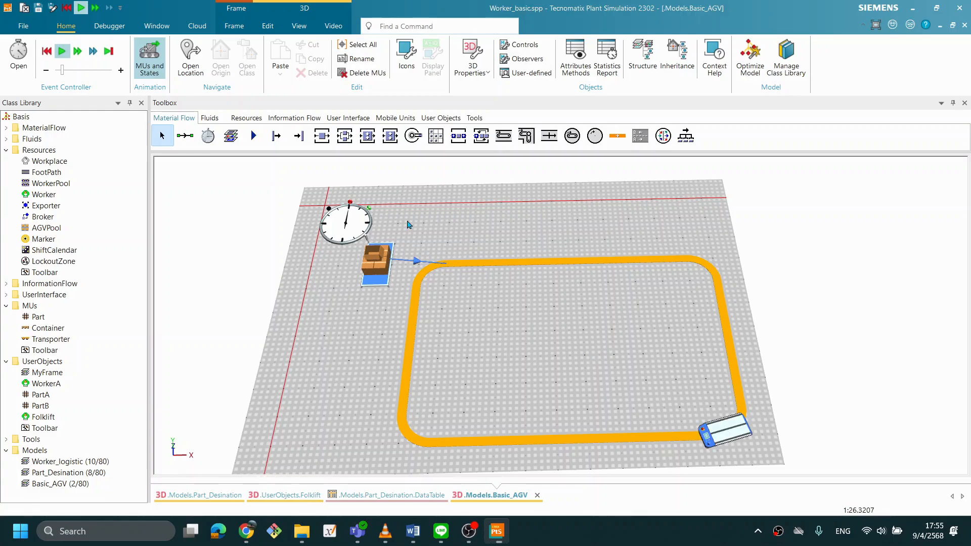
Check the event controller's settings for skipping long event intervals, close them unchanged, and reset the simulation.
double_click(357, 225)
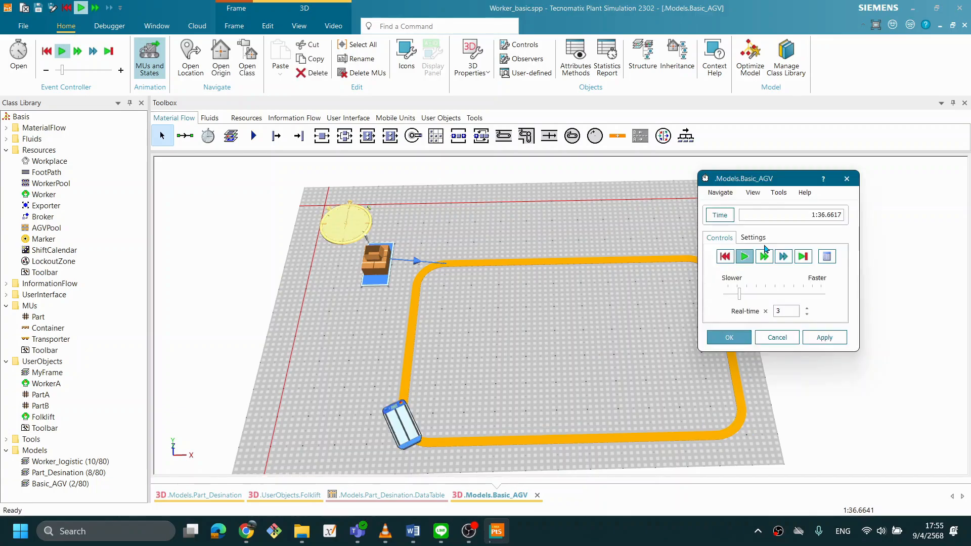
left_click(754, 238)
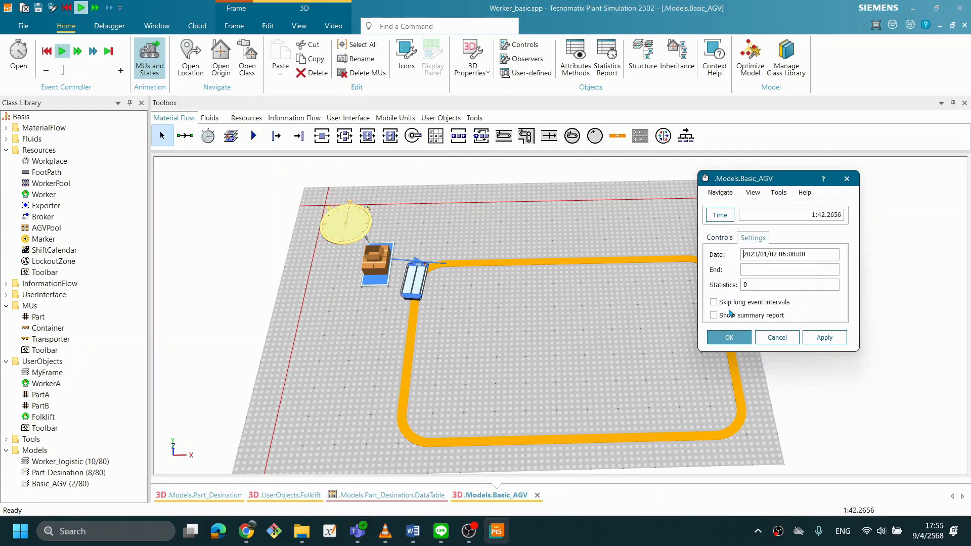
key("Escape")
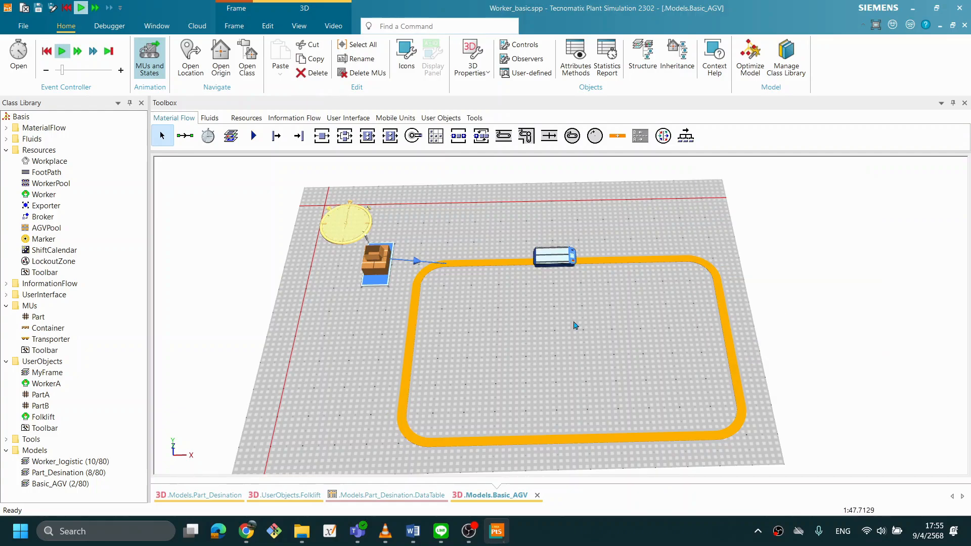
right_click(593, 346)
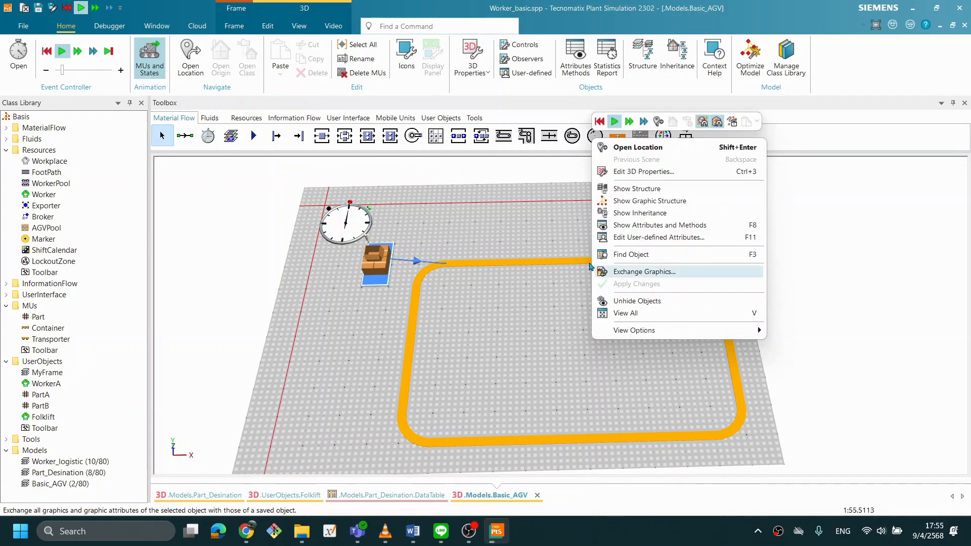
left_click(600, 121)
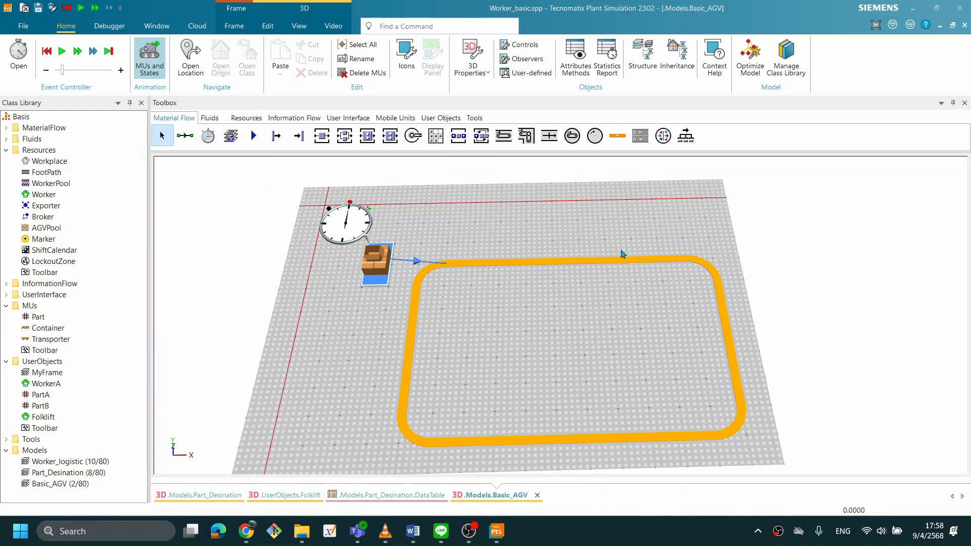
Insert a second Source behind the track's rear straight, and move the transporter Source directly behind the track's start point.
left_click_drag(275, 146, 594, 216)
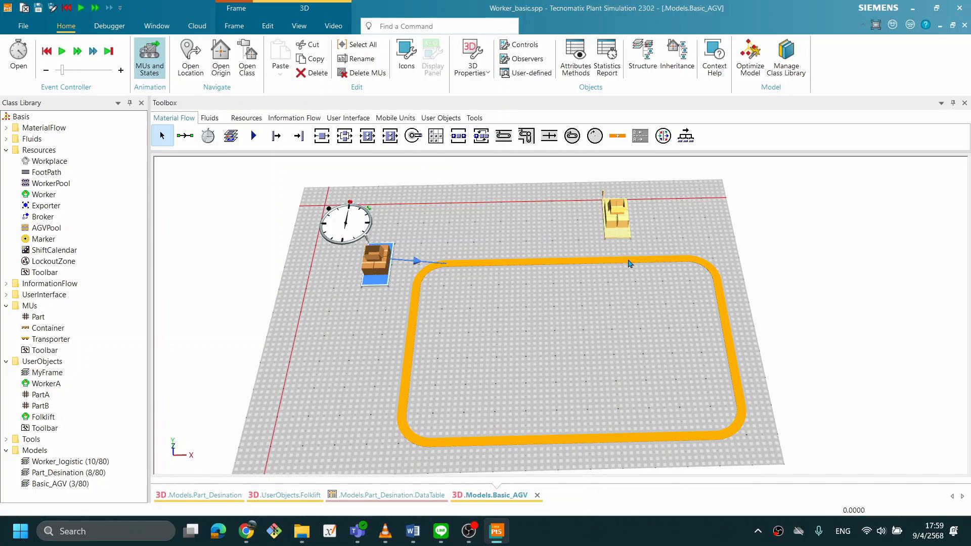
mouse_move(633, 261)
left_click_drag(618, 218, 618, 230)
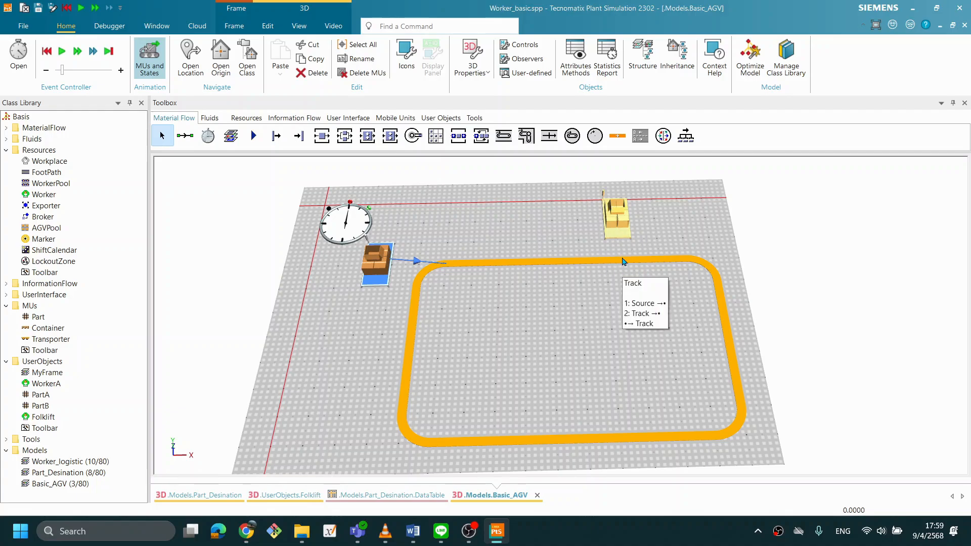
left_click_drag(366, 261, 454, 223)
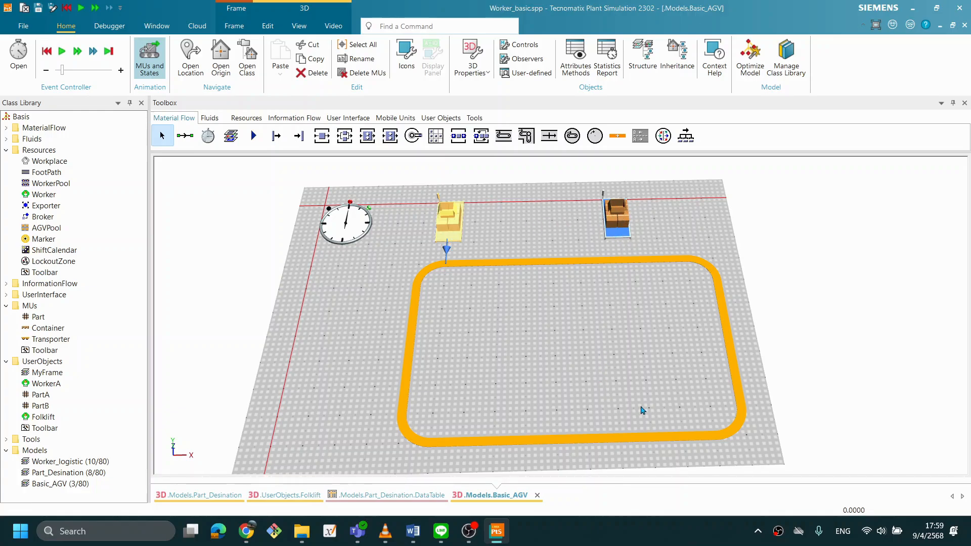
Insert a Buffer just outside the track's front straight, on the side opposite the two Sources.
scroll(642, 411, "down", 3)
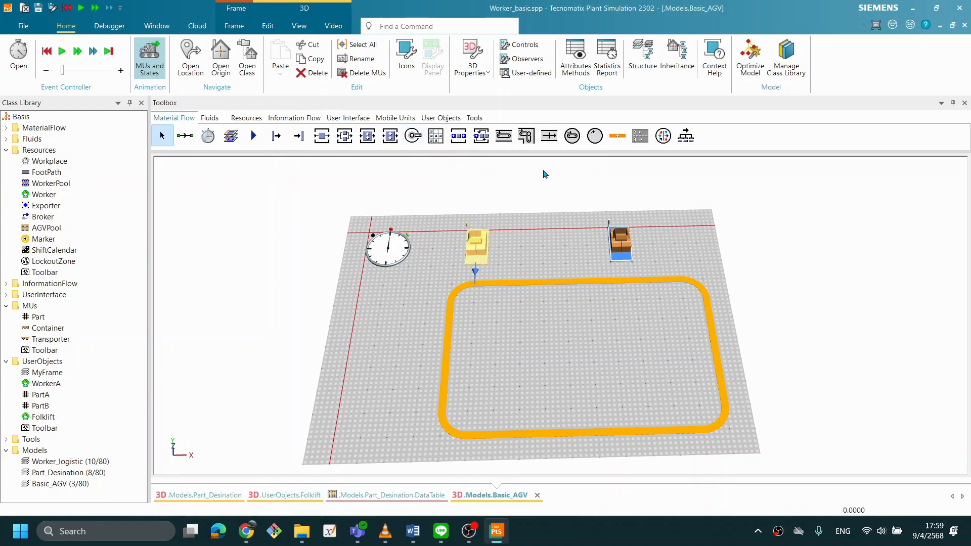
left_click_drag(454, 142, 666, 475)
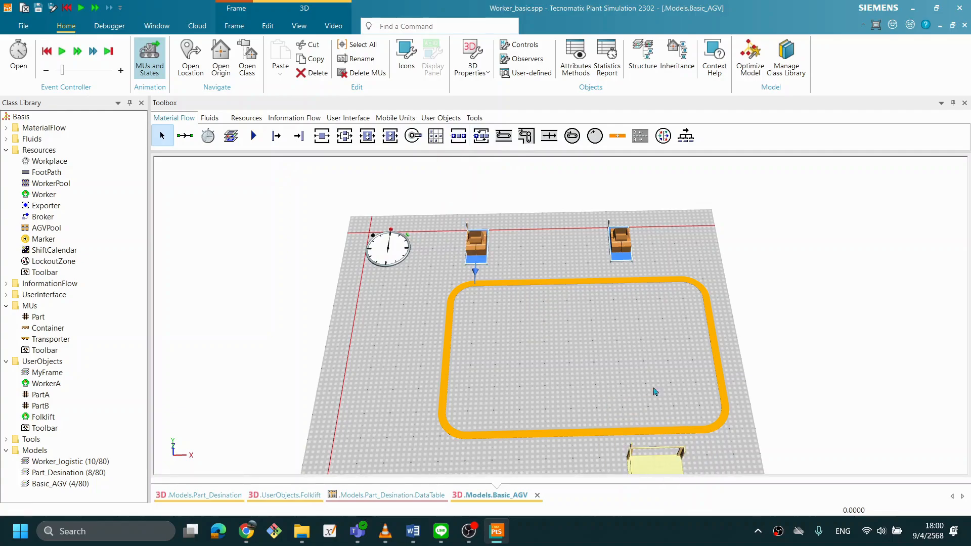
left_click_drag(611, 412, 494, 401)
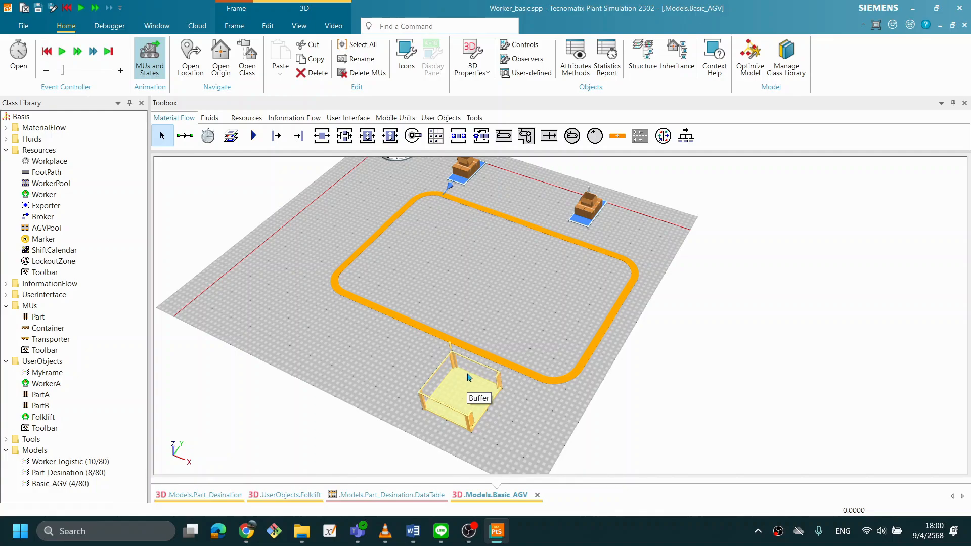
Insert a Station beside the Buffer, outside the track's front straight.
scroll(514, 403, "down", 1)
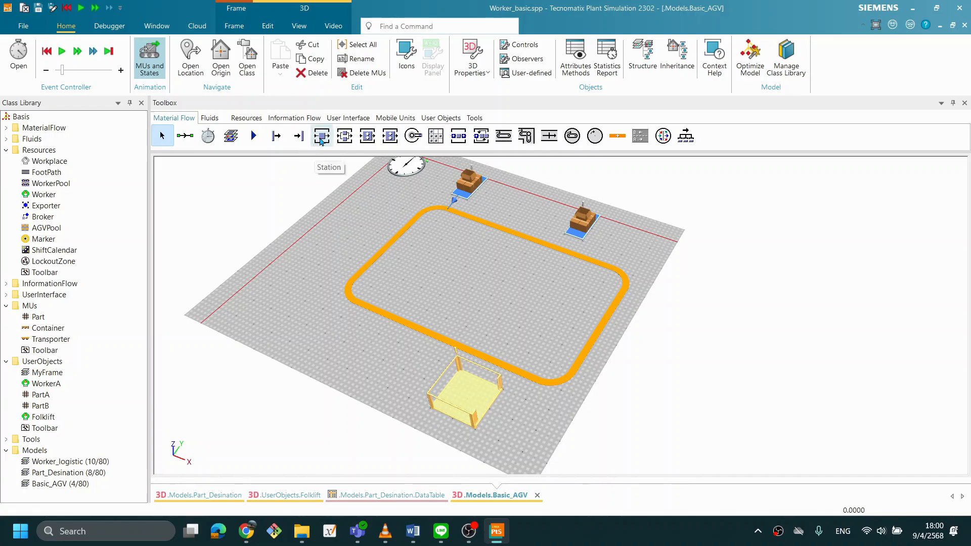
left_click_drag(322, 139, 424, 457)
left_click_drag(540, 446, 523, 421)
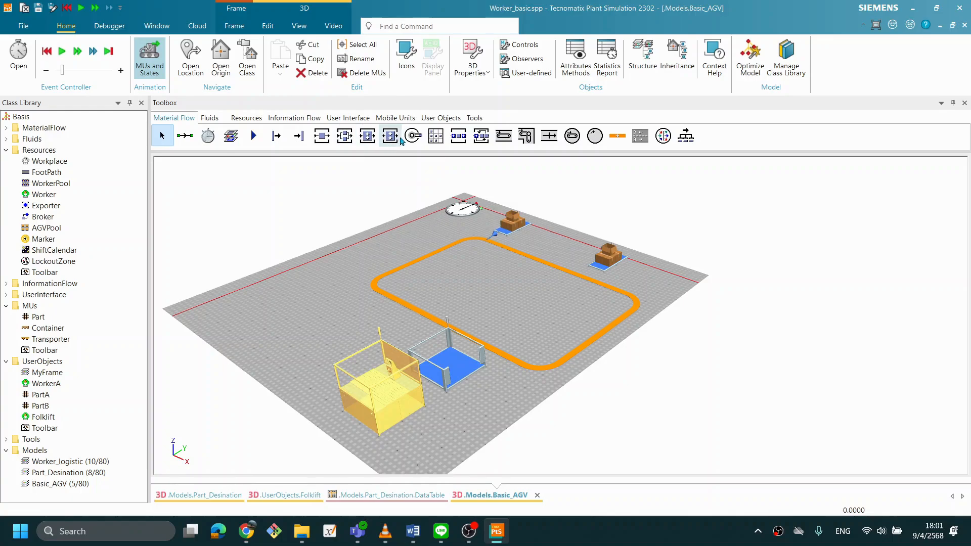
Insert a Drain beside the Station, on the side away from the track.
left_click_drag(301, 136, 441, 438)
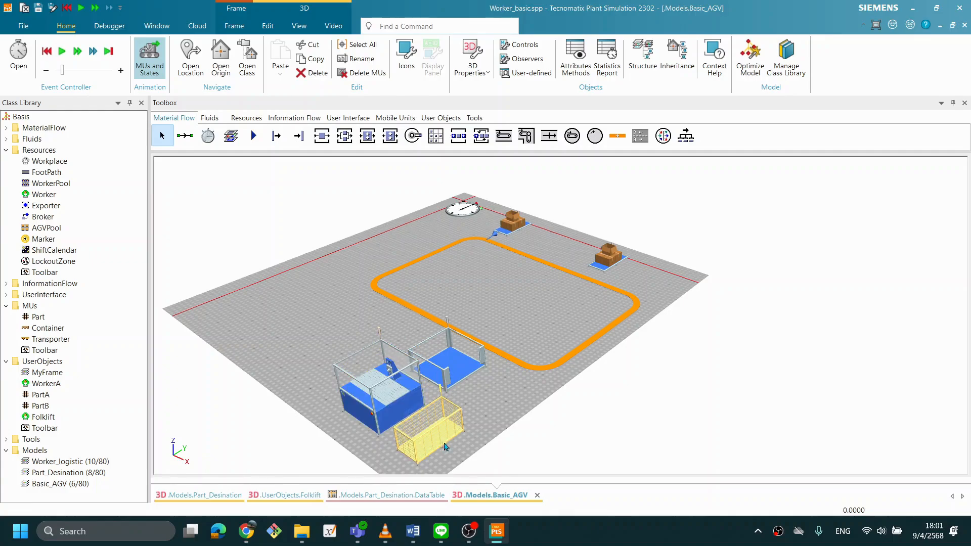
left_click_drag(456, 385, 499, 423)
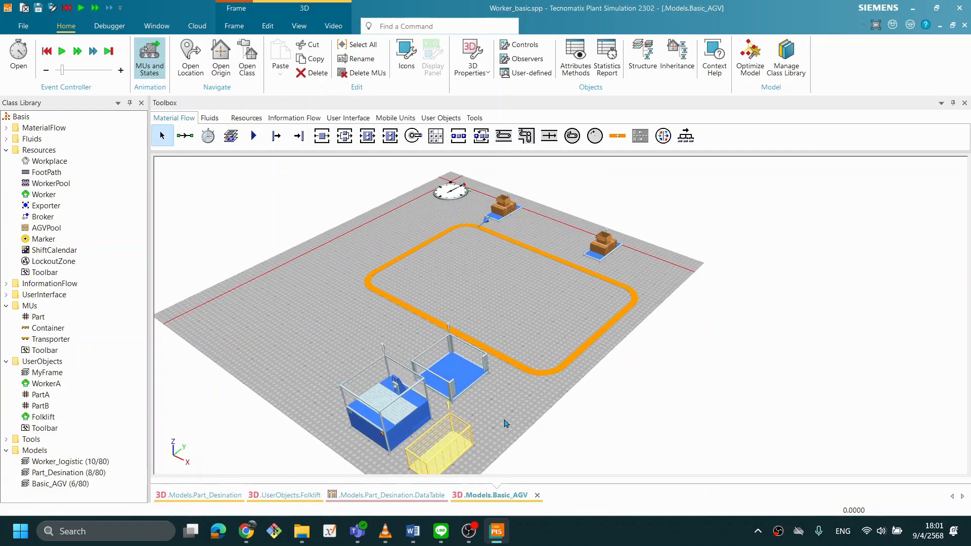
Connect the Buffer to the Station and the Station to the Drain with connectors.
left_click(185, 136)
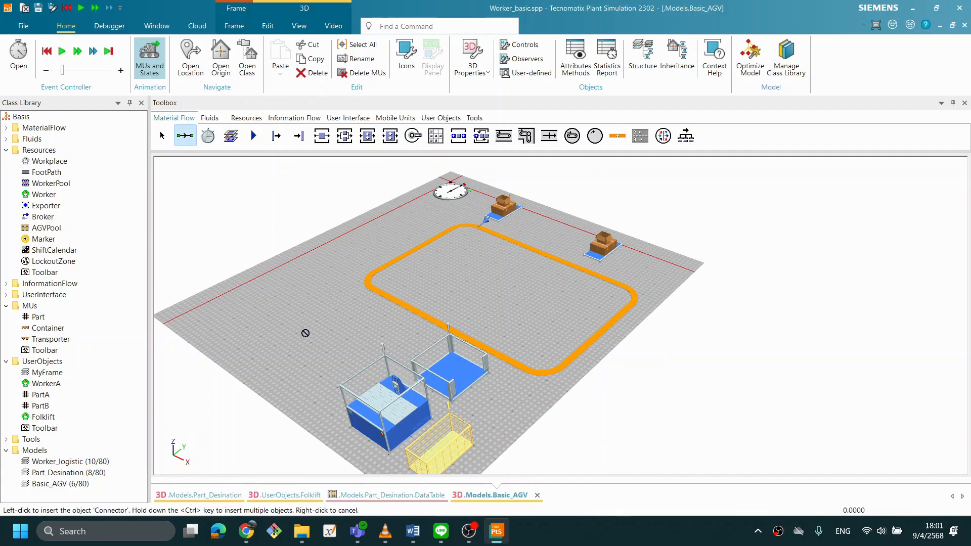
left_click_drag(319, 355, 307, 349)
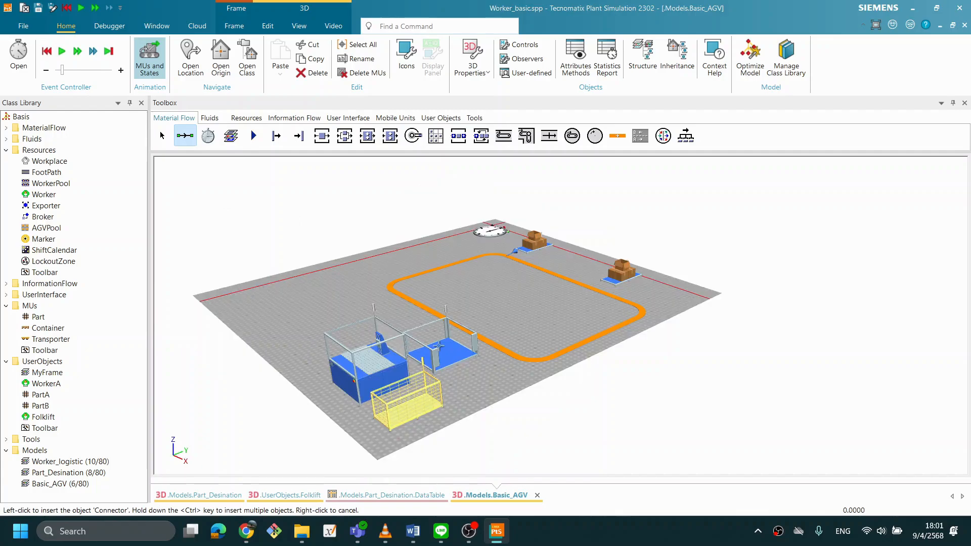
left_click(438, 348)
left_click(378, 362)
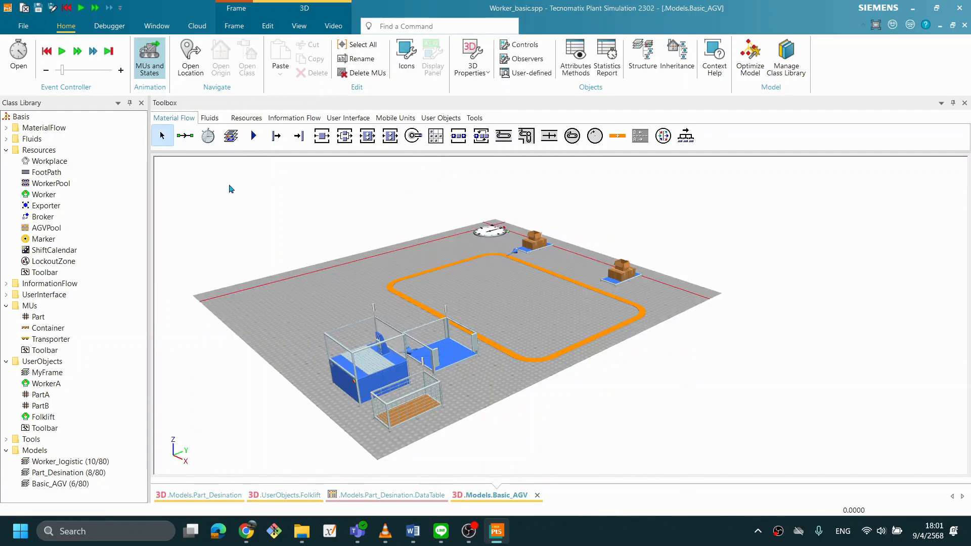
left_click(185, 135)
left_click(371, 368)
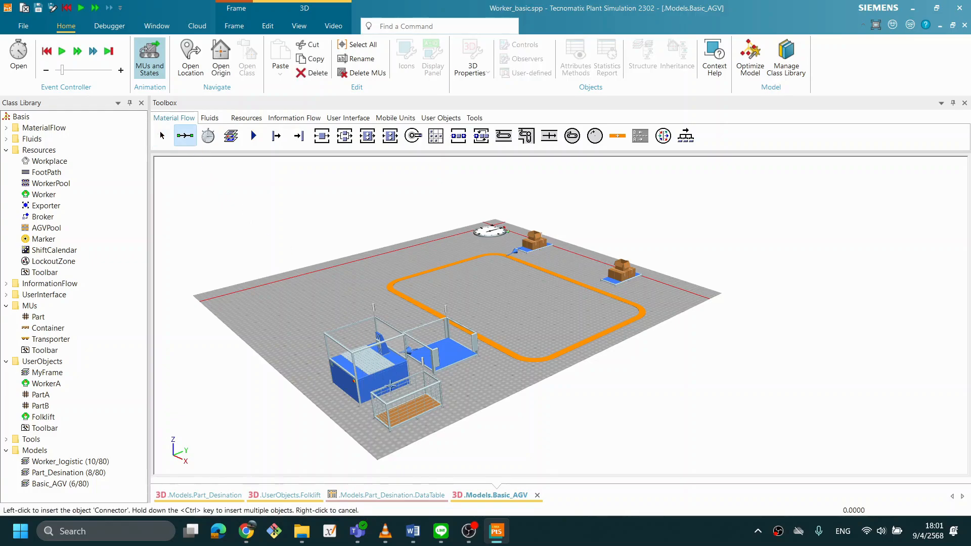
left_click(406, 409)
left_click_drag(444, 307, 468, 353)
mouse_move(431, 318)
left_mouse_down()
mouse_move(423, 330)
mouse_move(455, 347)
mouse_move(439, 324)
left_mouse_up()
scroll(439, 325, "down", 2)
left_click(651, 542)
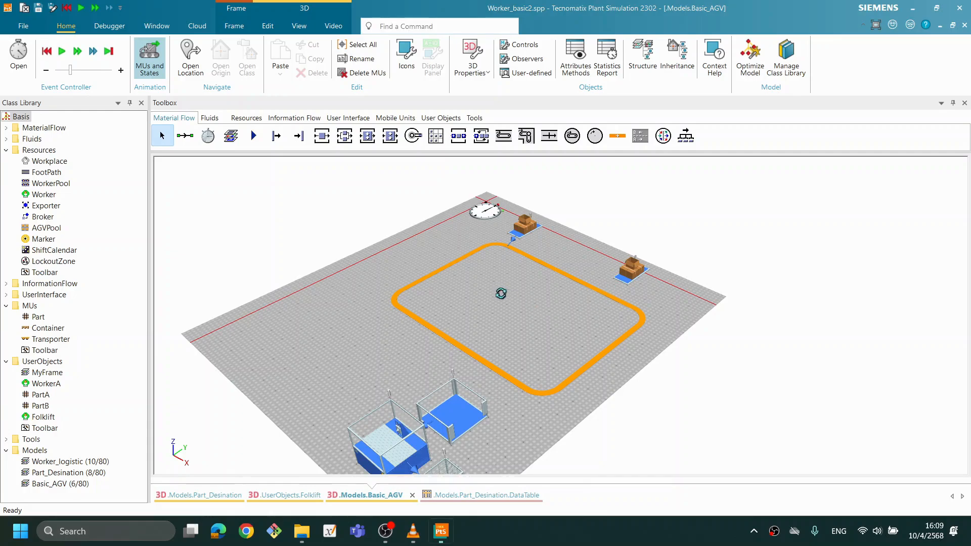
Check the name and creation settings of the transporter Source behind the track's start point, and close them unchanged.
left_click_drag(500, 289, 516, 299)
scroll(543, 302, "up", 2)
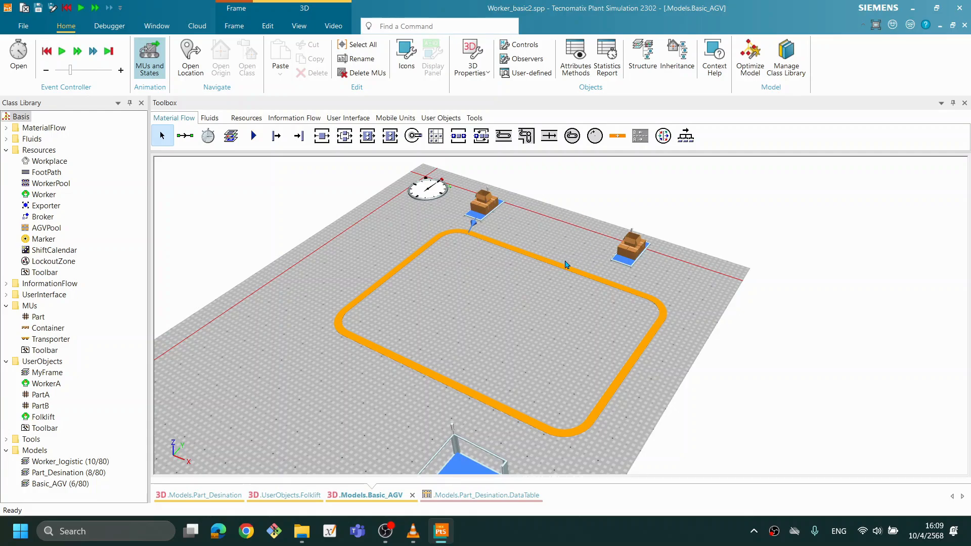
left_click_drag(471, 240, 478, 235)
double_click(480, 188)
left_click_drag(559, 247, 562, 320)
left_click_drag(306, 168, 266, 176)
left_click(292, 171)
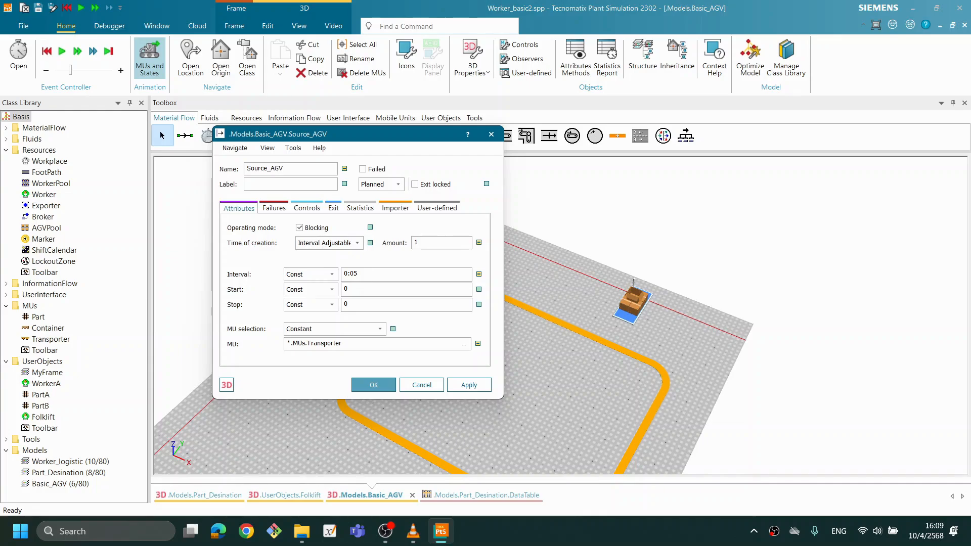
left_click(373, 387)
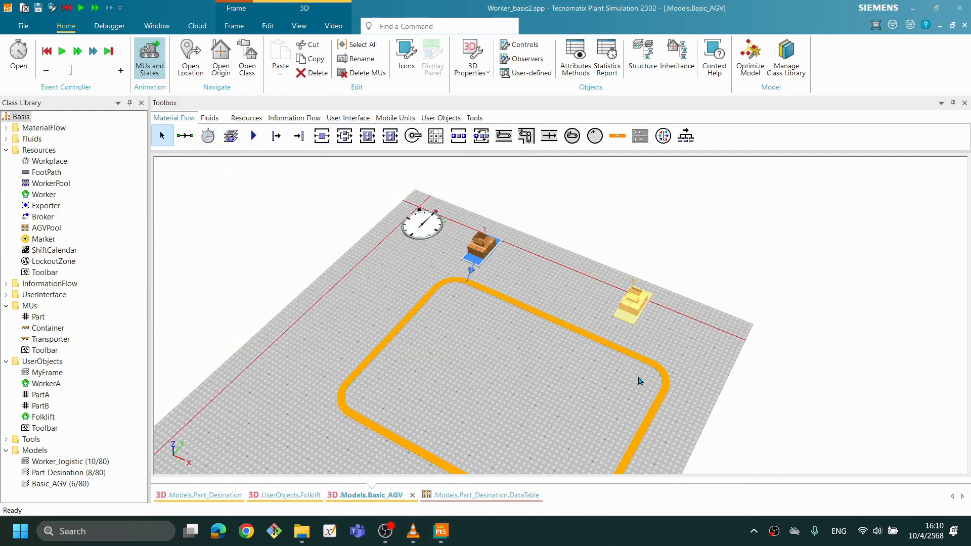
Rename the part Source behind the track's rear straight as Source_PART.
double_click(634, 313)
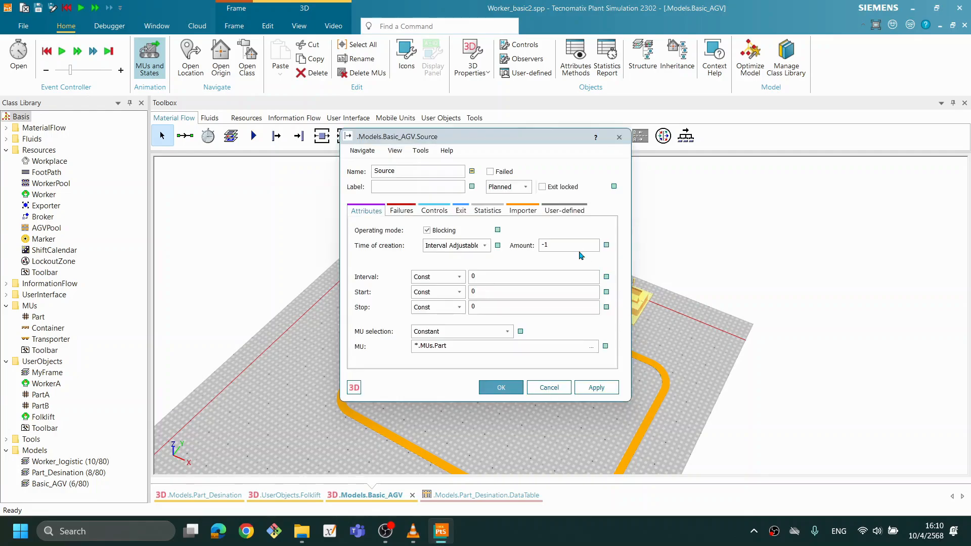
left_click(411, 170)
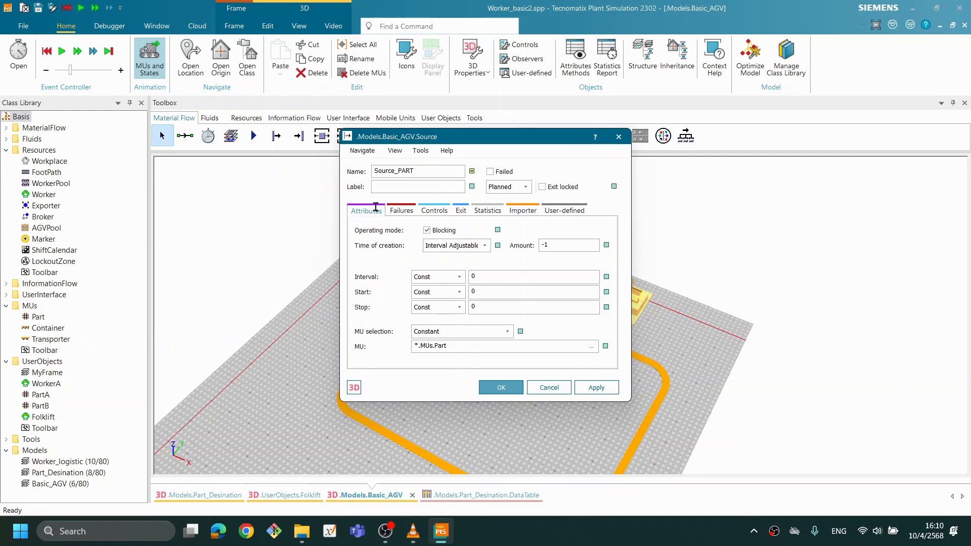
left_click(503, 388)
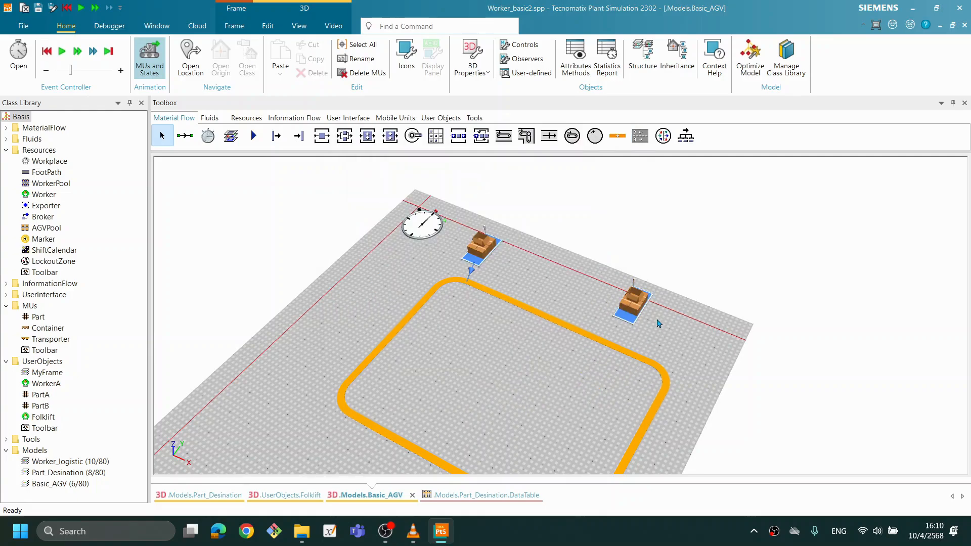
Activate the name/label caption in the 3D properties of Source_AGV.
scroll(677, 435, "up", 3)
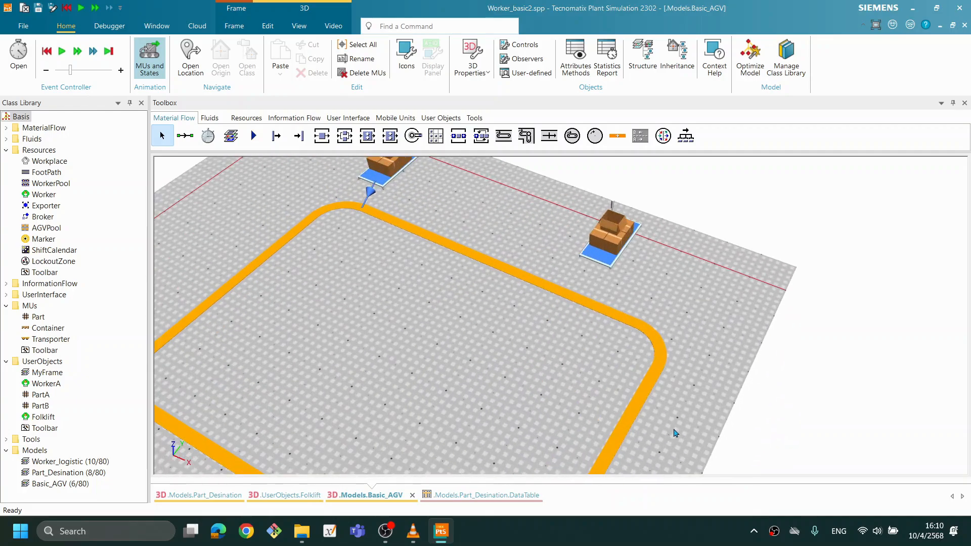
scroll(554, 342, "down", 1)
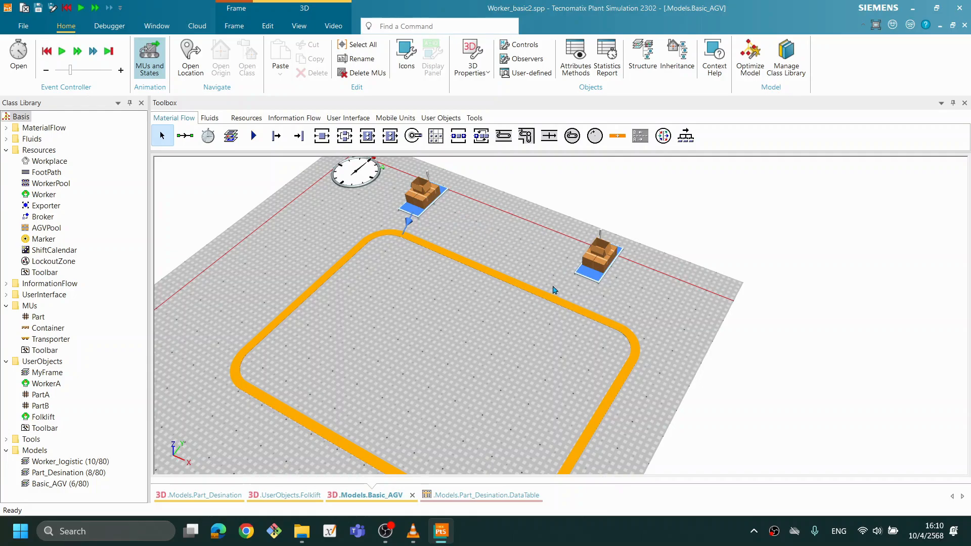
scroll(514, 305, "down", 1)
scroll(525, 311, "up", 1)
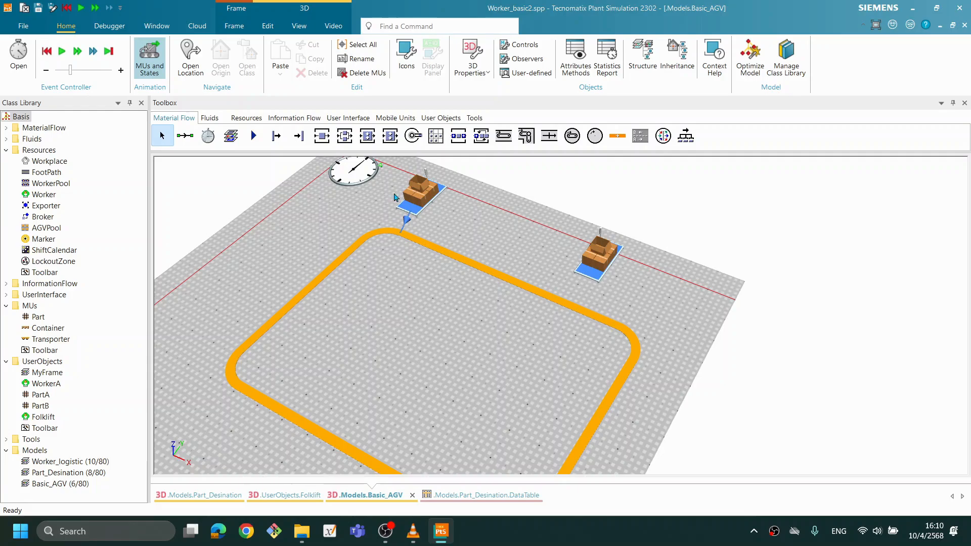
left_click(423, 205)
right_click(424, 204)
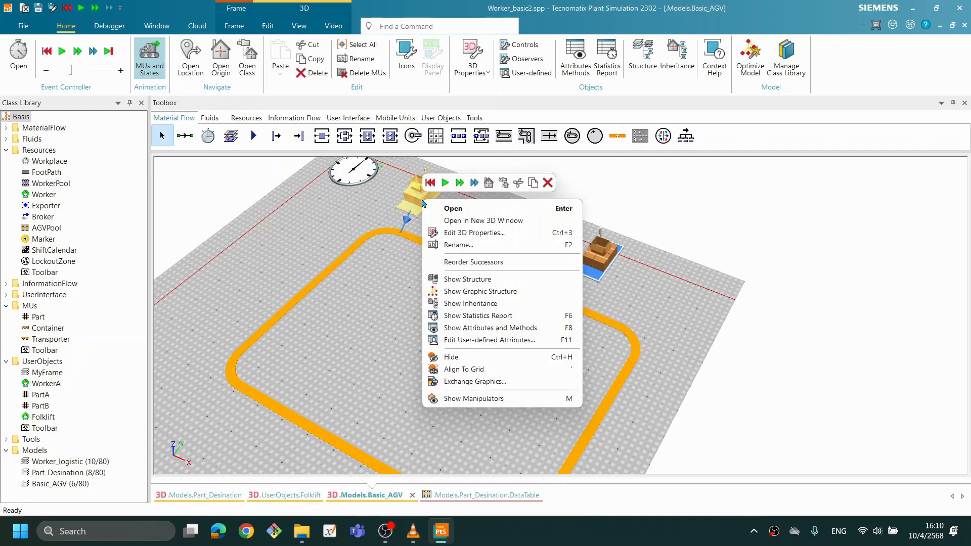
left_click(448, 233)
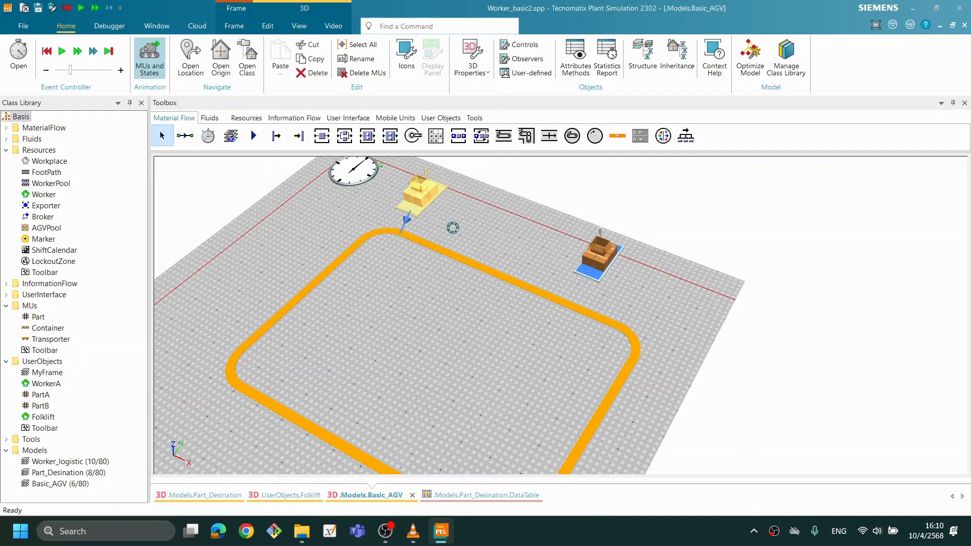
left_click_drag(726, 139, 378, 144)
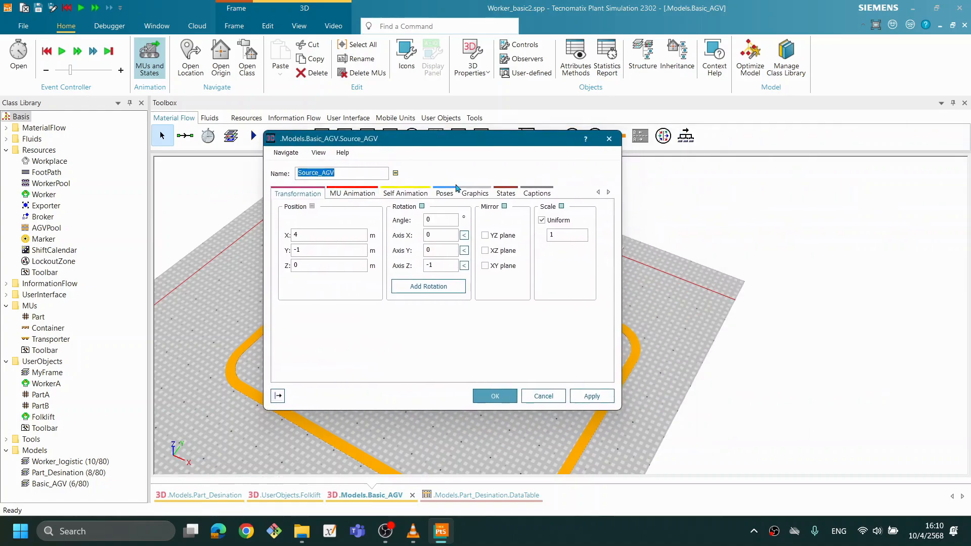
left_click(536, 192)
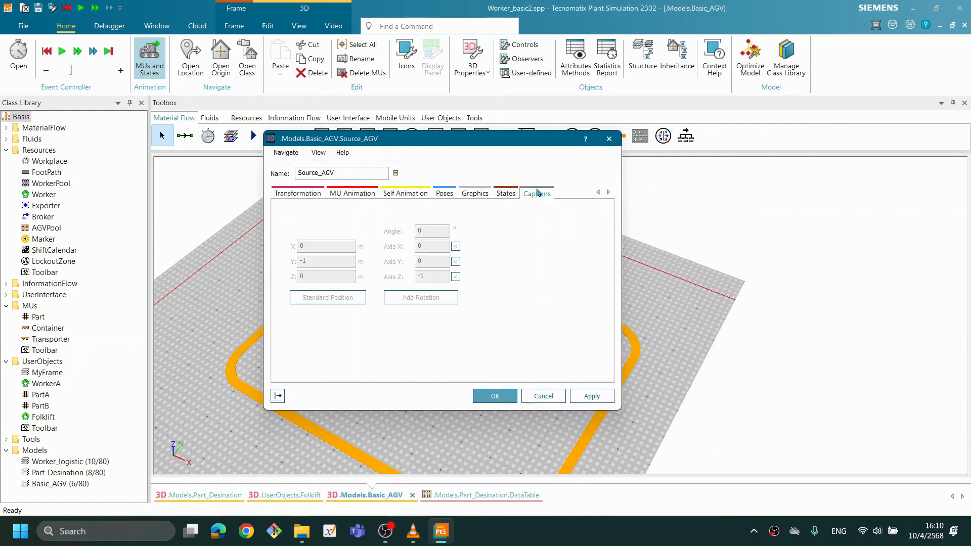
left_click(289, 207)
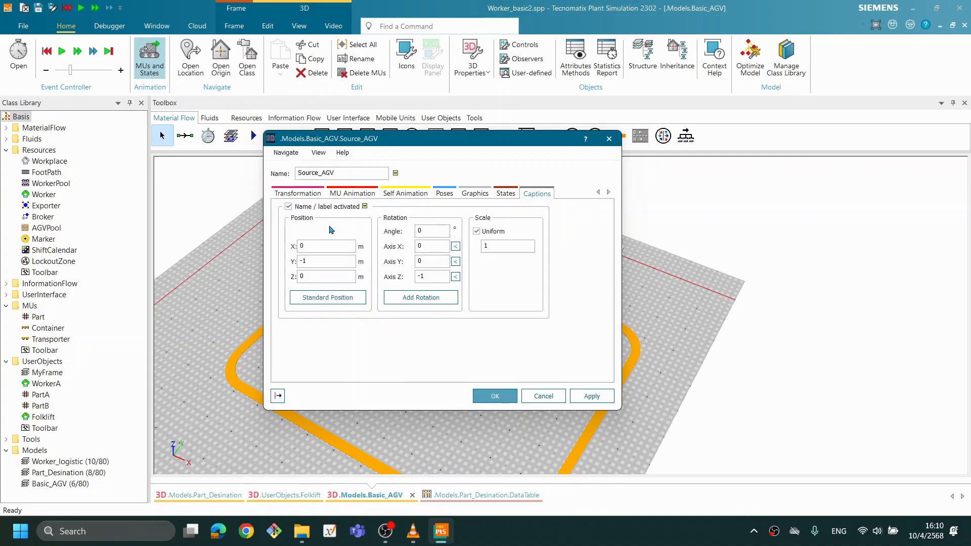
left_click(594, 395)
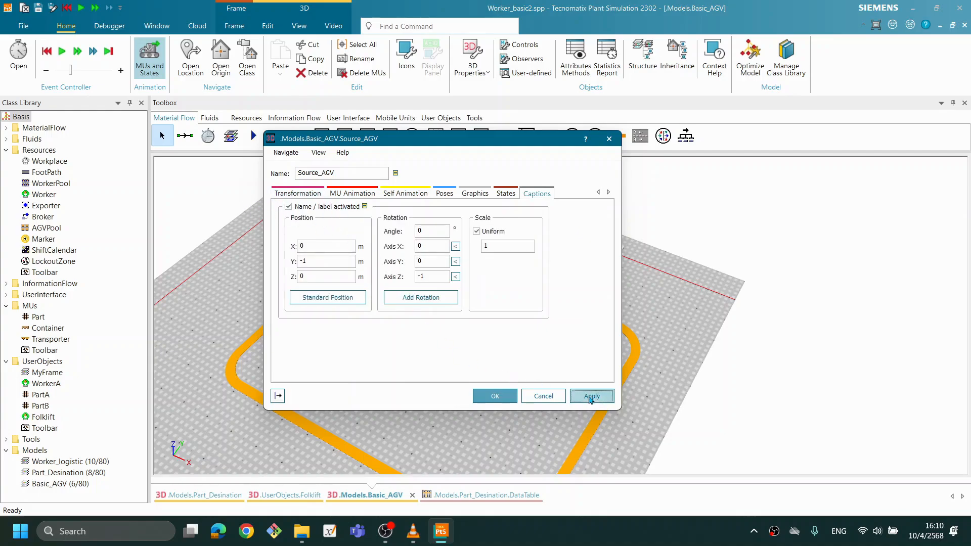
left_click(495, 396)
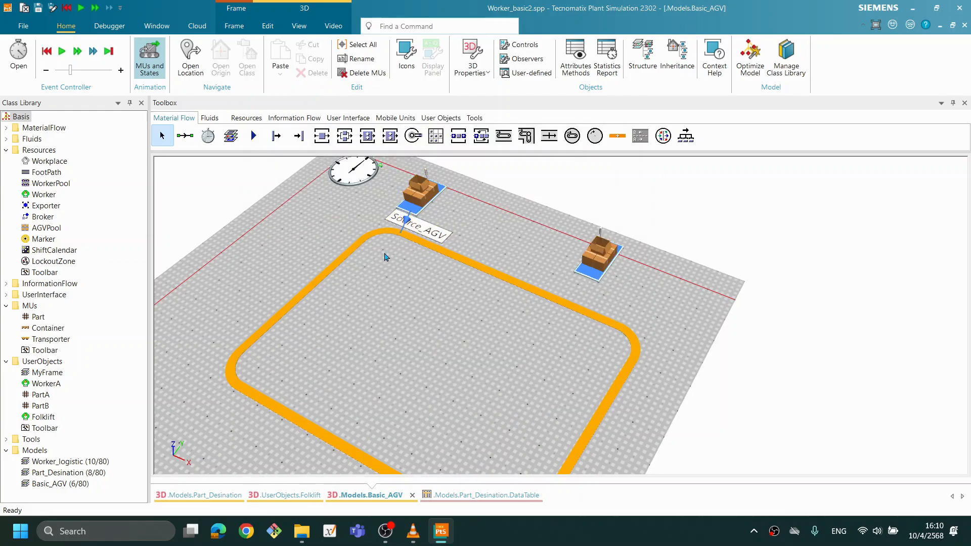
Activate the name/label caption in the 3D properties of Source_PART.
left_click(611, 268)
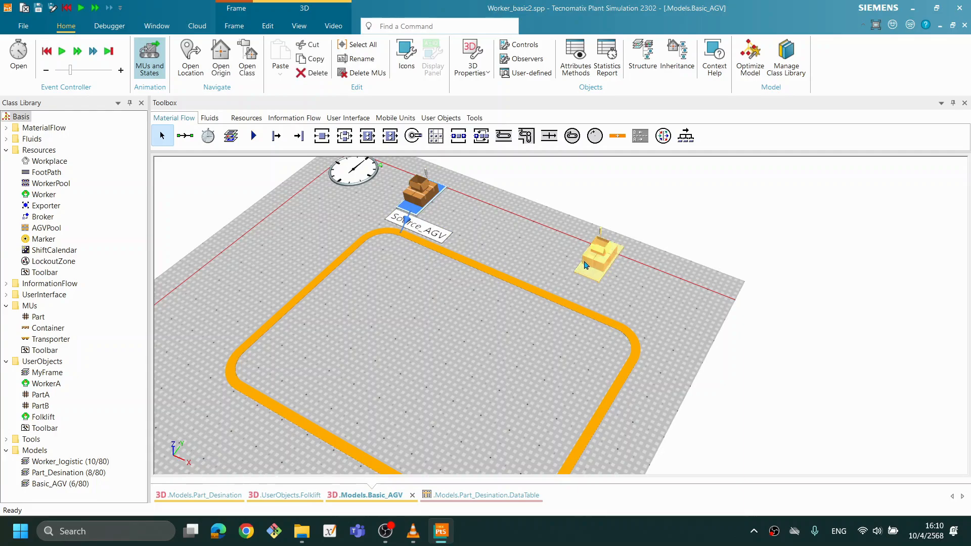
right_click(597, 266)
left_click(621, 295)
left_click(885, 188)
left_click(637, 201)
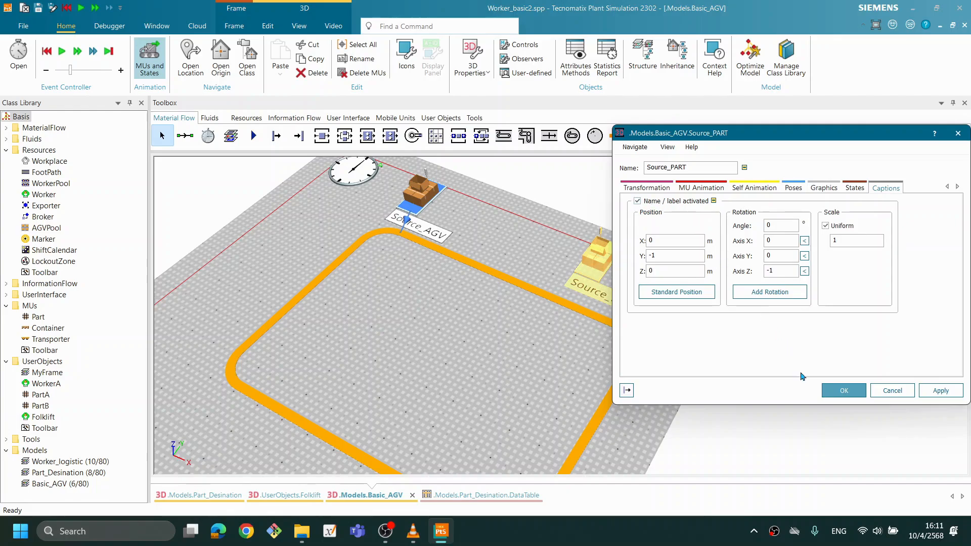
left_click(838, 391)
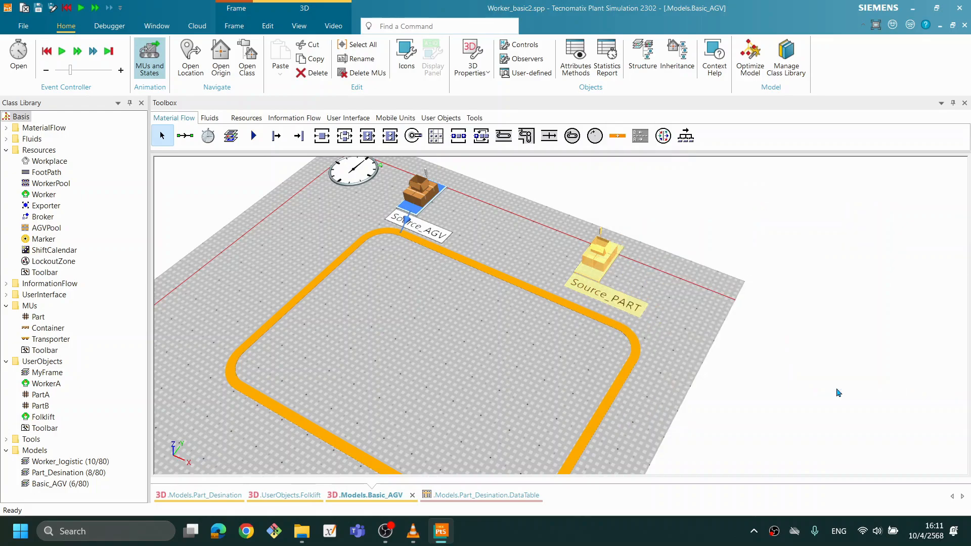
left_click_drag(501, 332, 495, 377)
scroll(495, 376, "down", 5)
scroll(480, 362, "up", 3)
left_click_drag(584, 320, 537, 250)
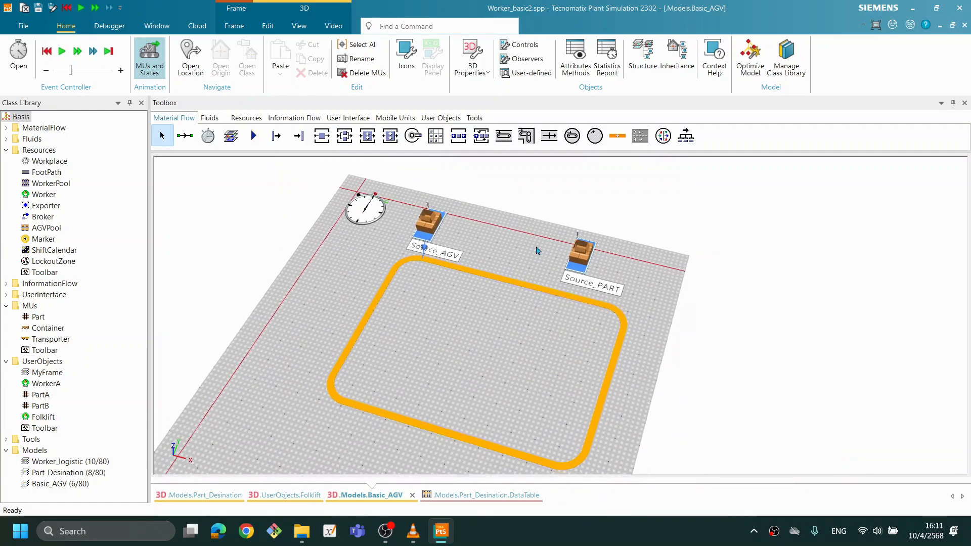
right_click(498, 251)
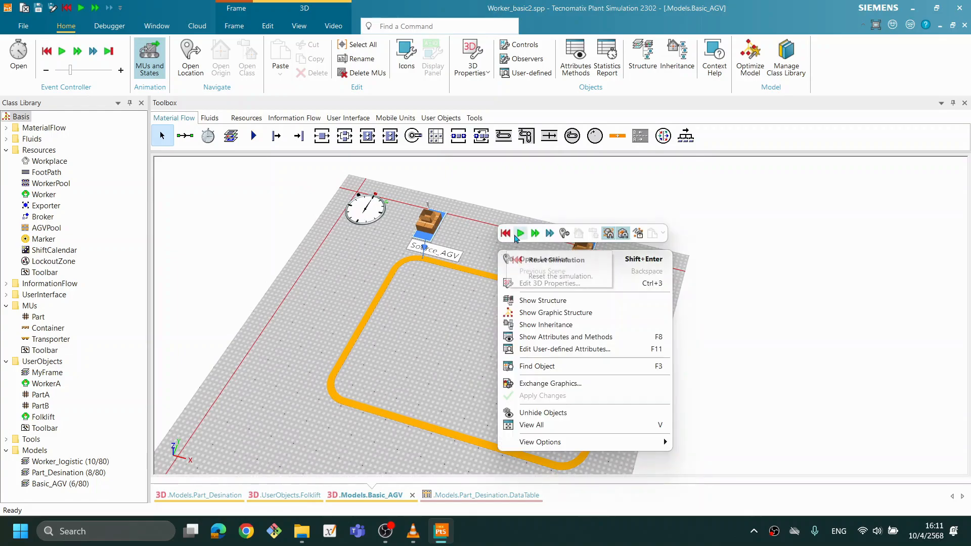
left_click(453, 244)
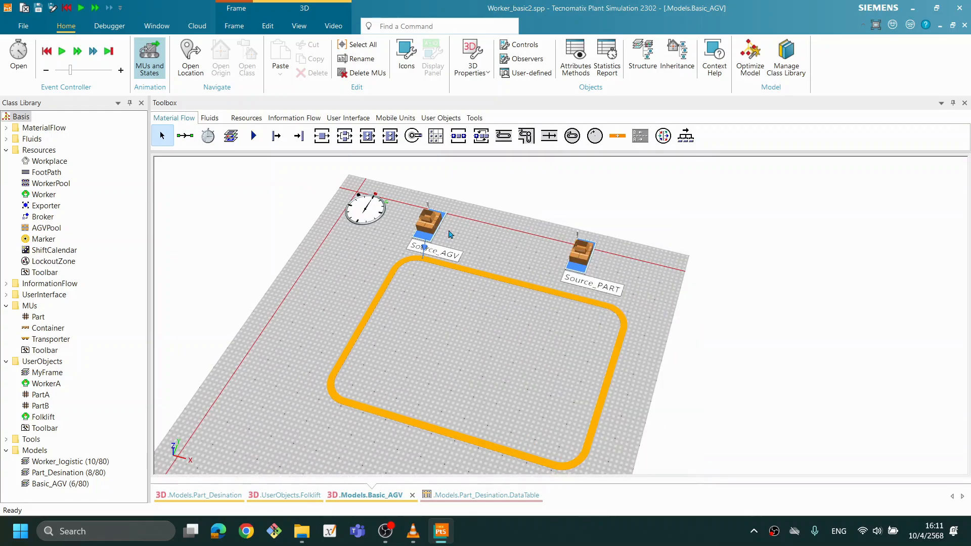
Set the creation amount of Source_AGV to 2 and apply the change.
double_click(431, 218)
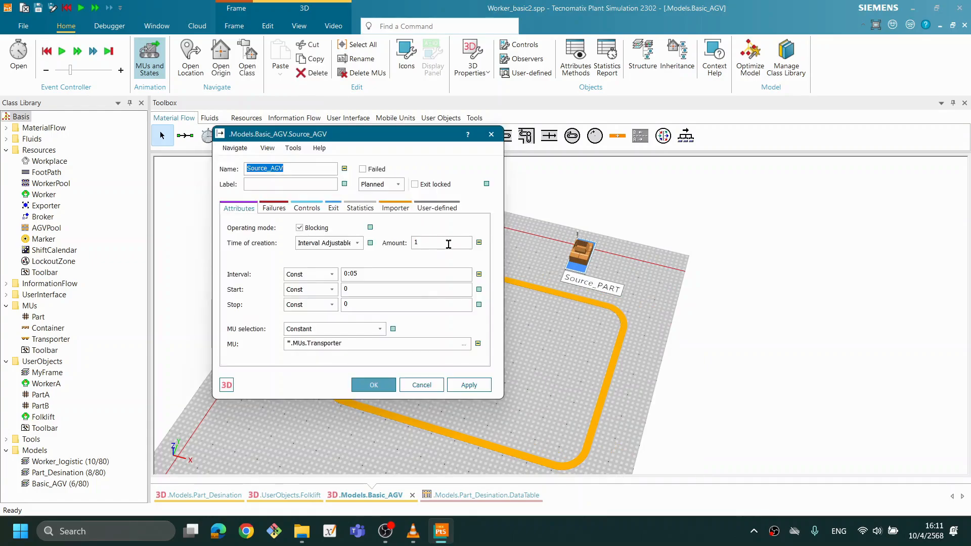
double_click(448, 244)
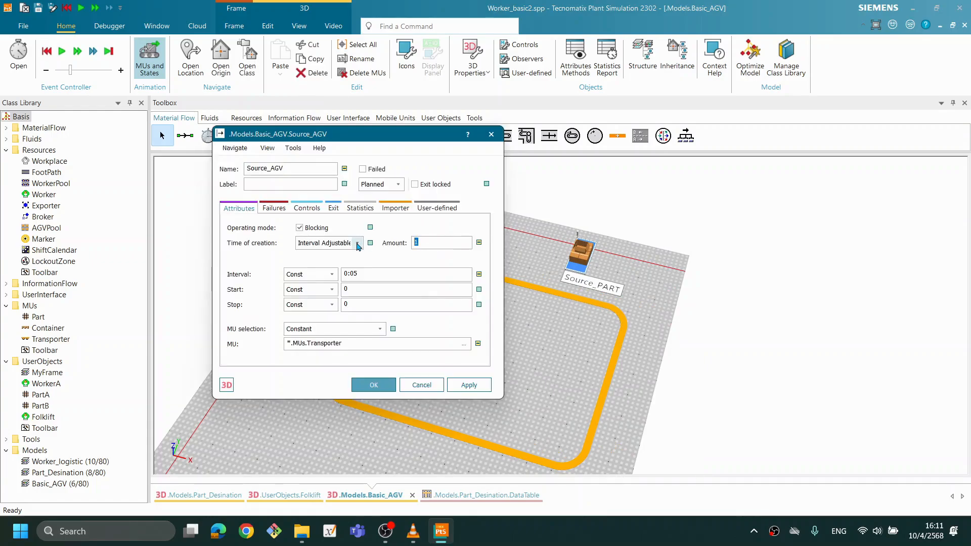
type("2")
left_click(392, 272)
left_click_drag(422, 274, 311, 274)
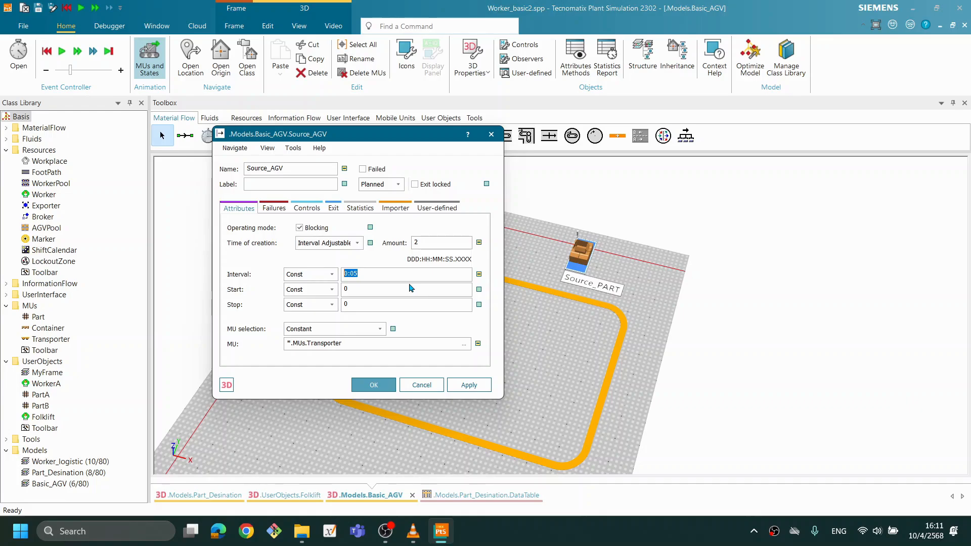
left_click_drag(404, 135, 372, 131)
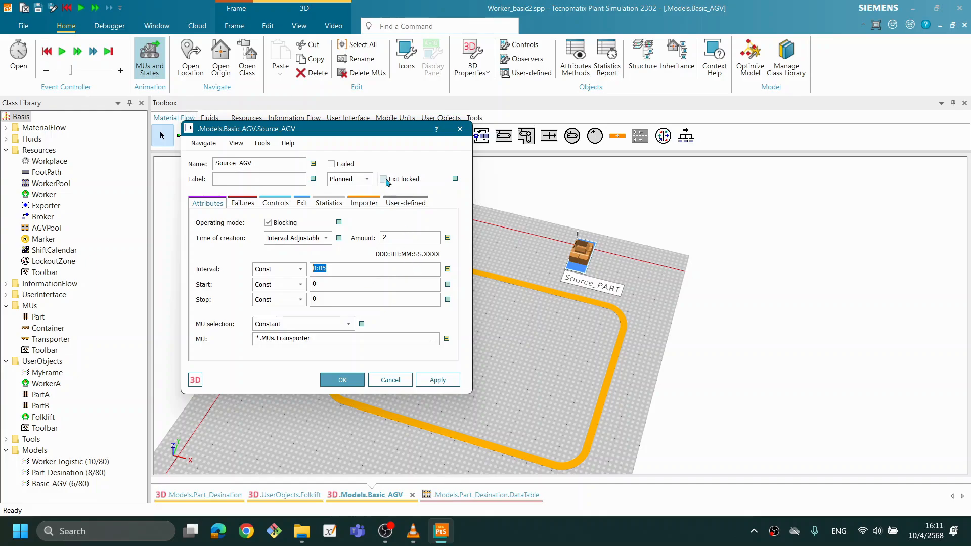
left_click_drag(390, 129, 316, 140)
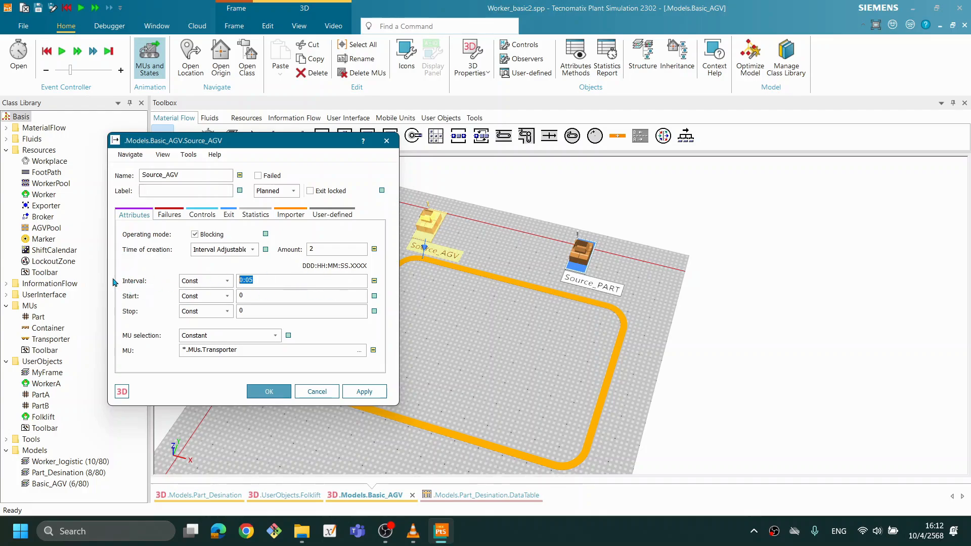
left_click(258, 280)
left_click(374, 392)
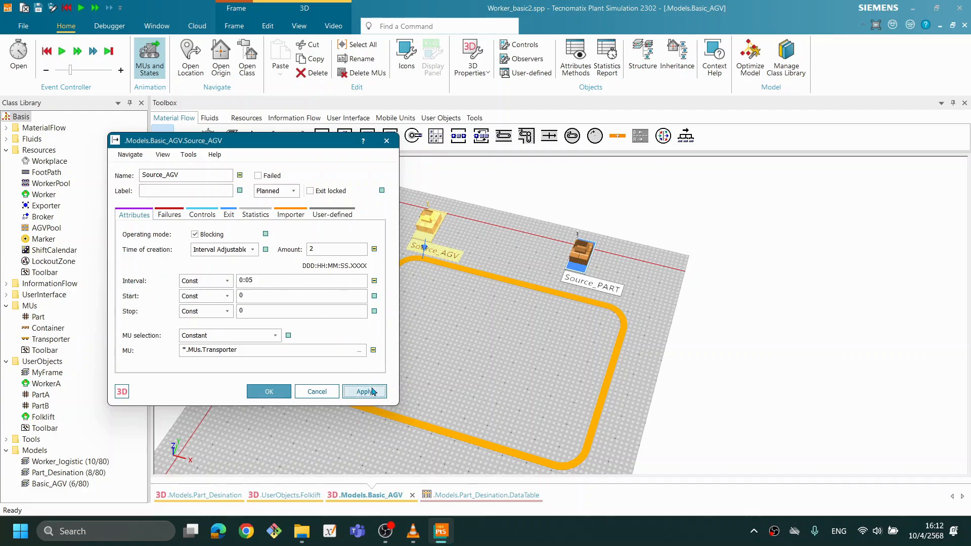
Confirm the Source_AGV settings, run the simulation to check the transporters circulating on the track, and reset it.
left_click(269, 392)
right_click(495, 336)
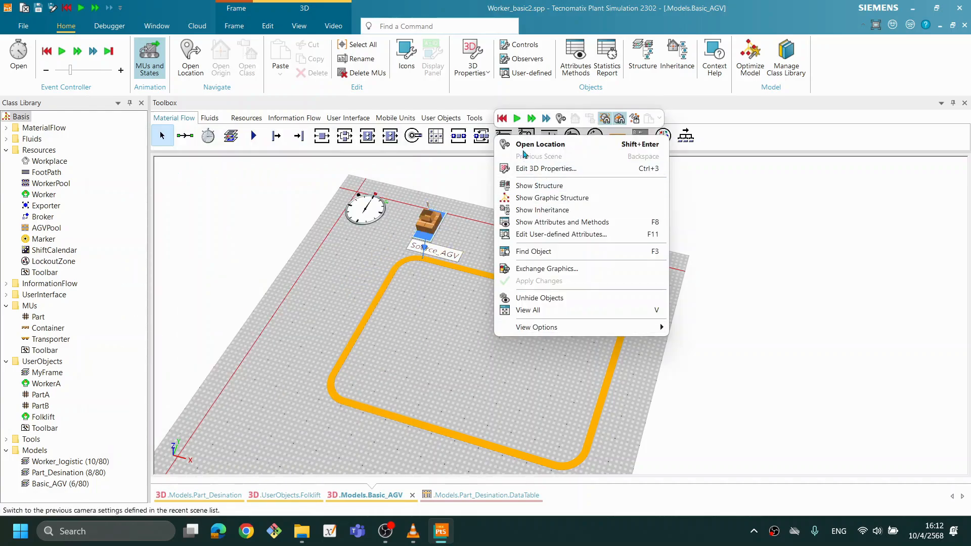
left_click(517, 118)
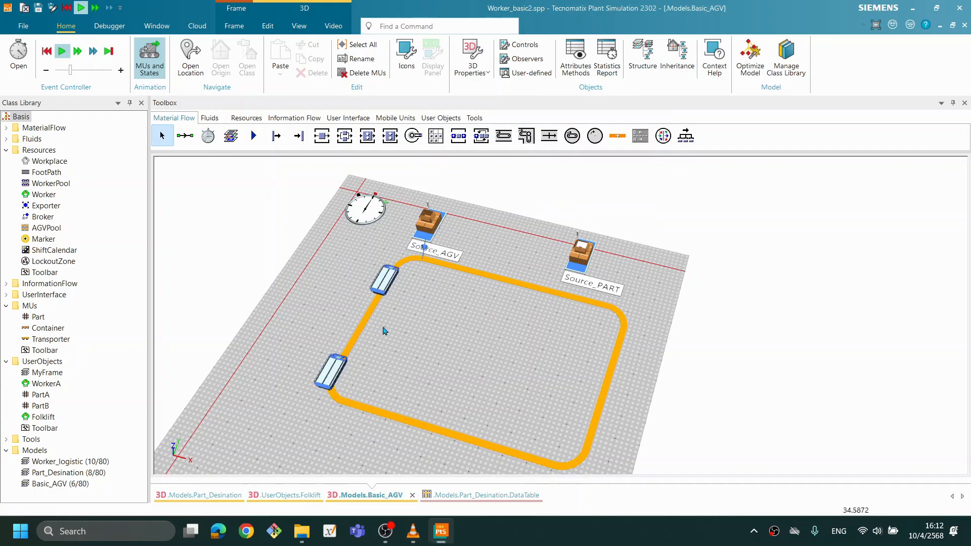
right_click(488, 343)
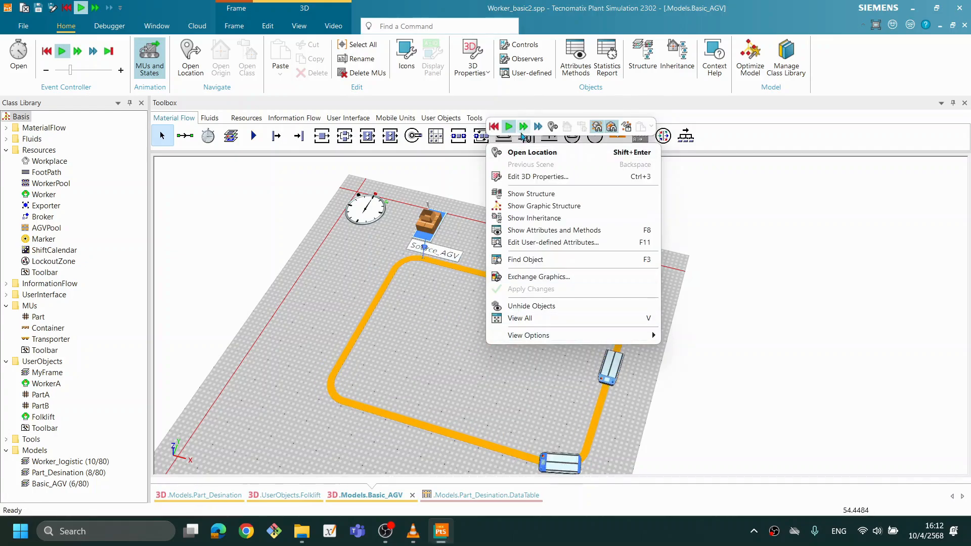
left_click(495, 127)
Add the Transfer Station tool library to the class library and apply the change.
scroll(565, 404, "up", 2)
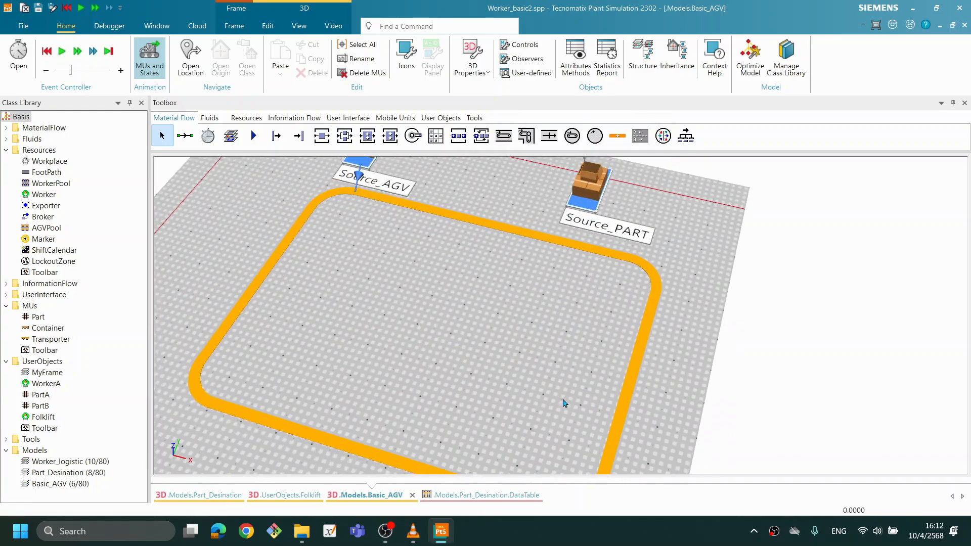
scroll(564, 404, "up", 1)
scroll(488, 373, "up", 1)
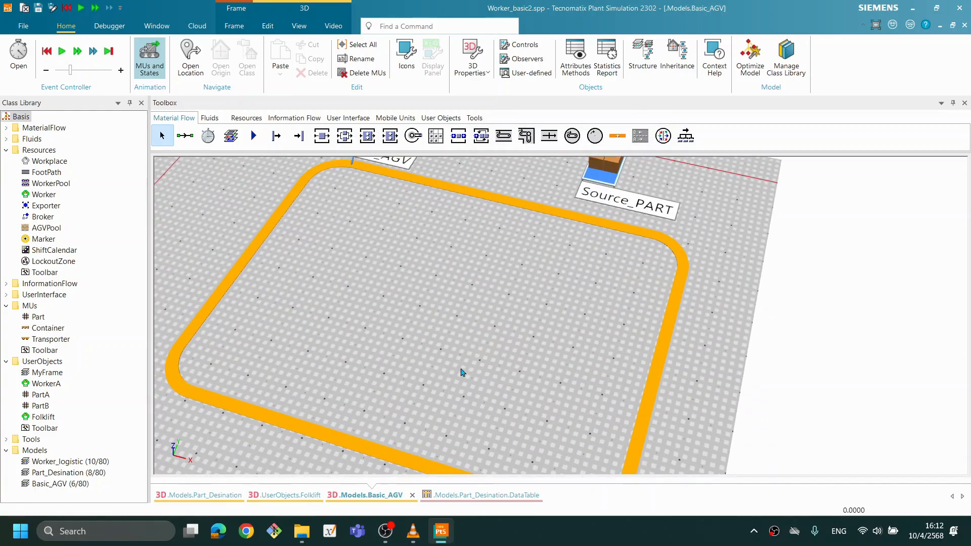
left_click_drag(564, 262, 547, 355)
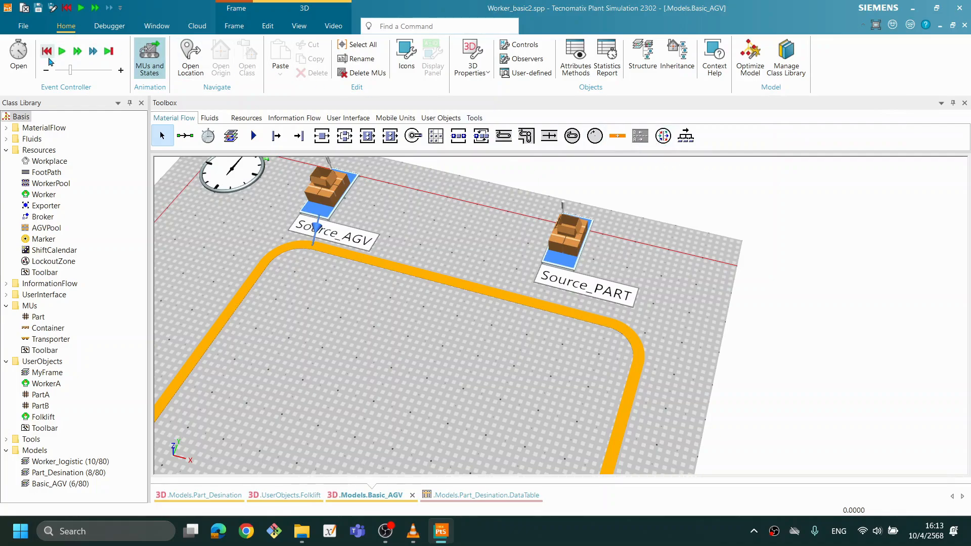
left_click(788, 76)
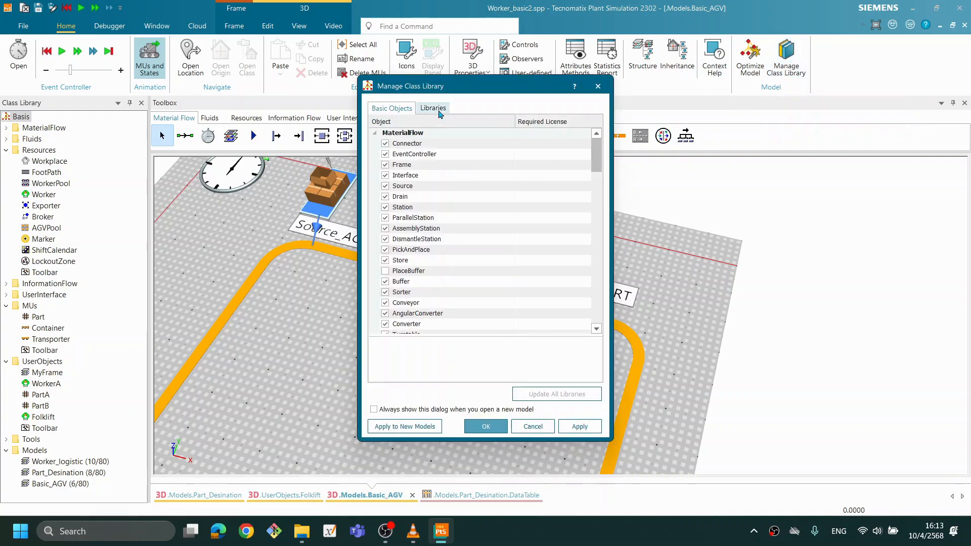
left_click(433, 110)
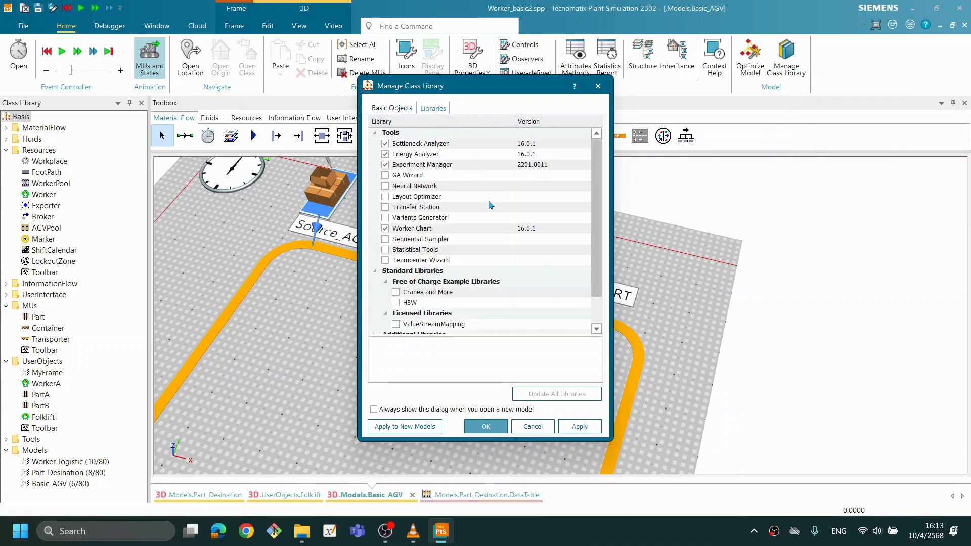
scroll(589, 197, "down", 1)
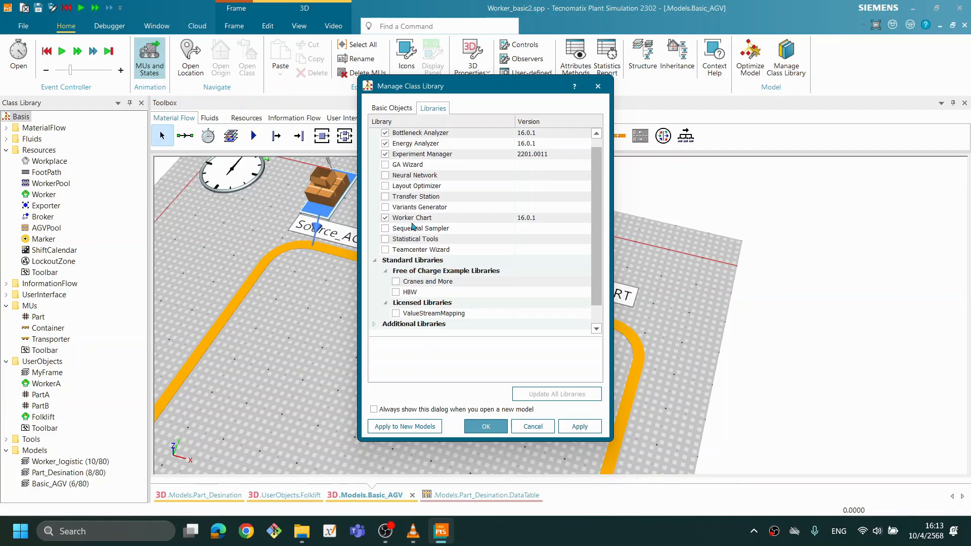
left_click(384, 197)
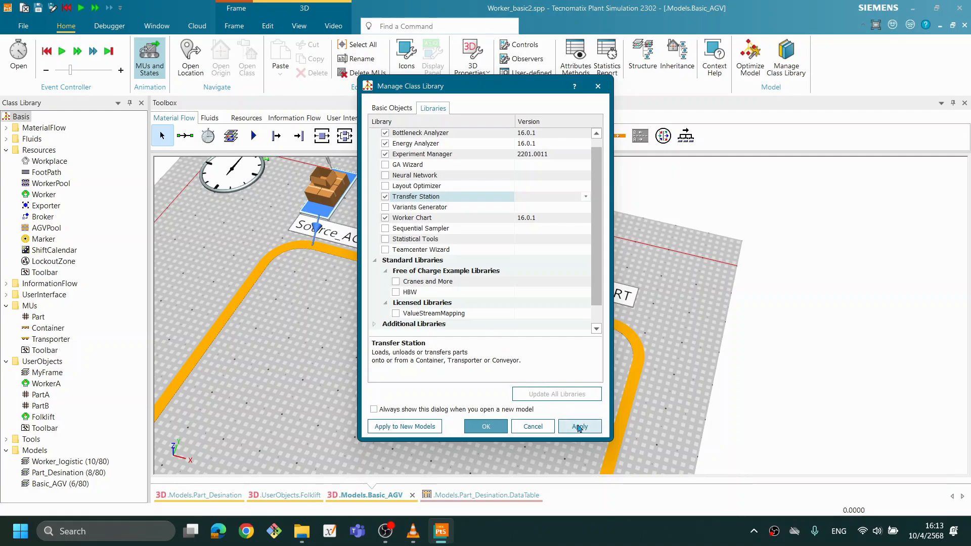
left_click(579, 427)
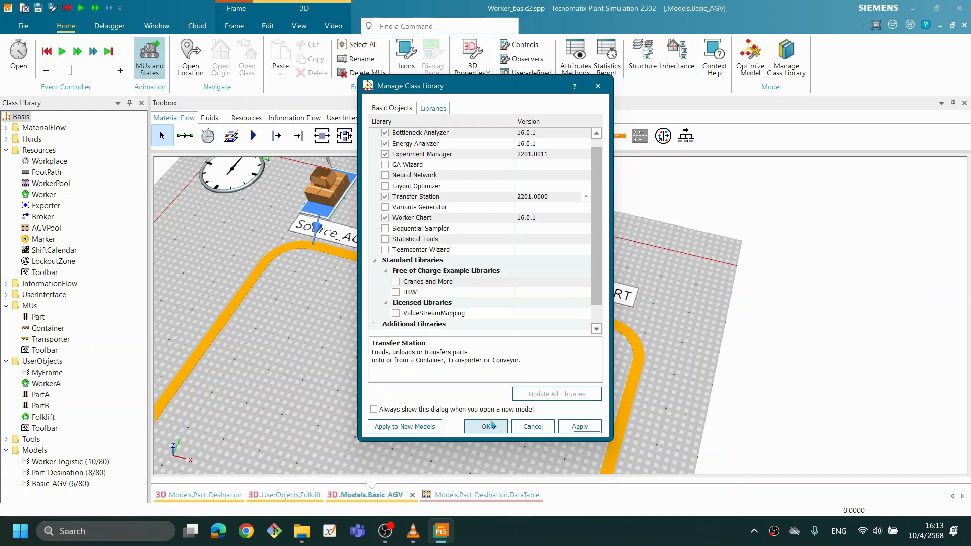
left_click(486, 425)
Insert a TransferStation behind the track's rear straight, between Source_AGV and Source_PART.
left_click_drag(489, 237, 494, 221)
left_click_drag(678, 281, 656, 278)
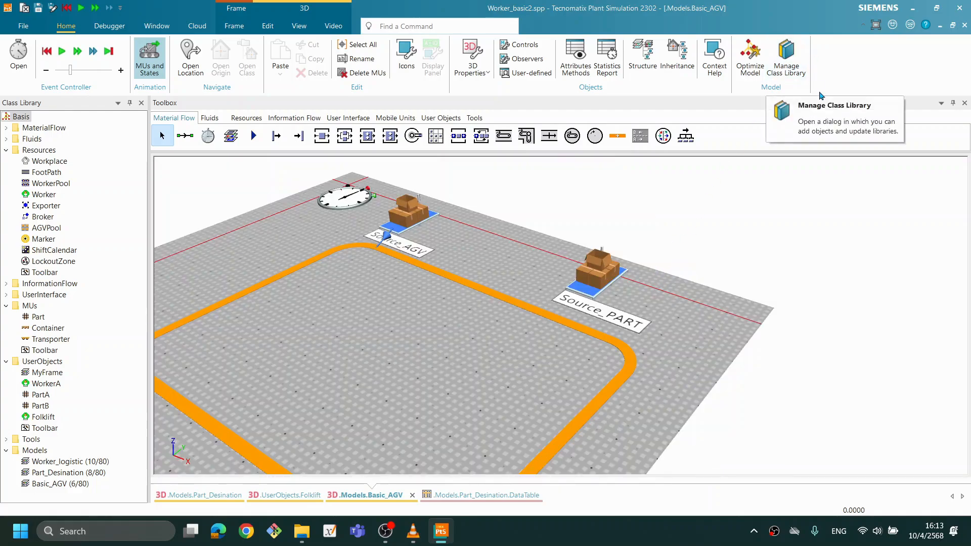
left_click(475, 119)
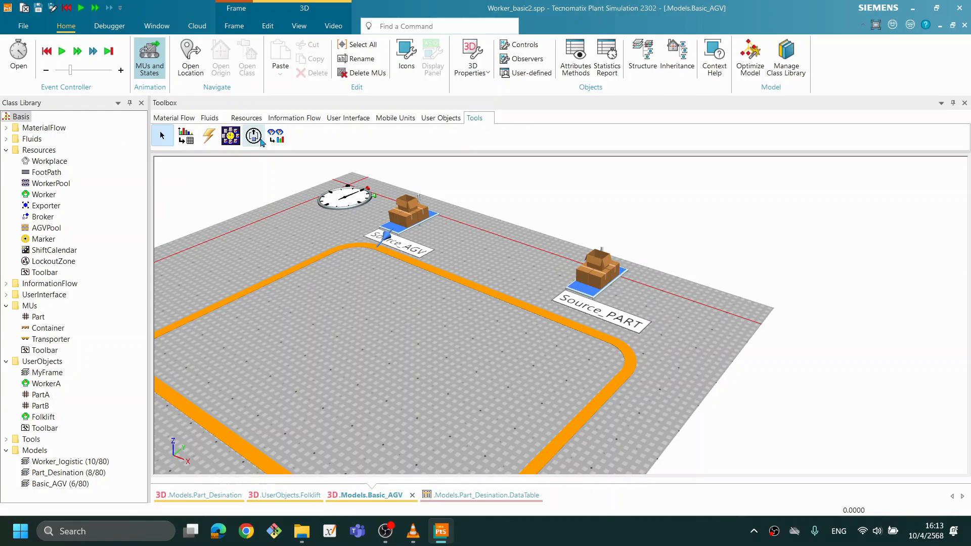
mouse_move(253, 143)
left_mouse_down()
mouse_move(291, 169)
mouse_move(506, 256)
mouse_move(524, 272)
mouse_move(538, 267)
mouse_move(585, 301)
mouse_move(525, 301)
mouse_move(528, 314)
mouse_move(559, 318)
mouse_move(550, 309)
mouse_move(536, 329)
left_mouse_up()
scroll(604, 332, "up", 1)
scroll(606, 333, "up", 1)
left_click_drag(629, 338, 641, 317)
left_click_drag(700, 302, 639, 345)
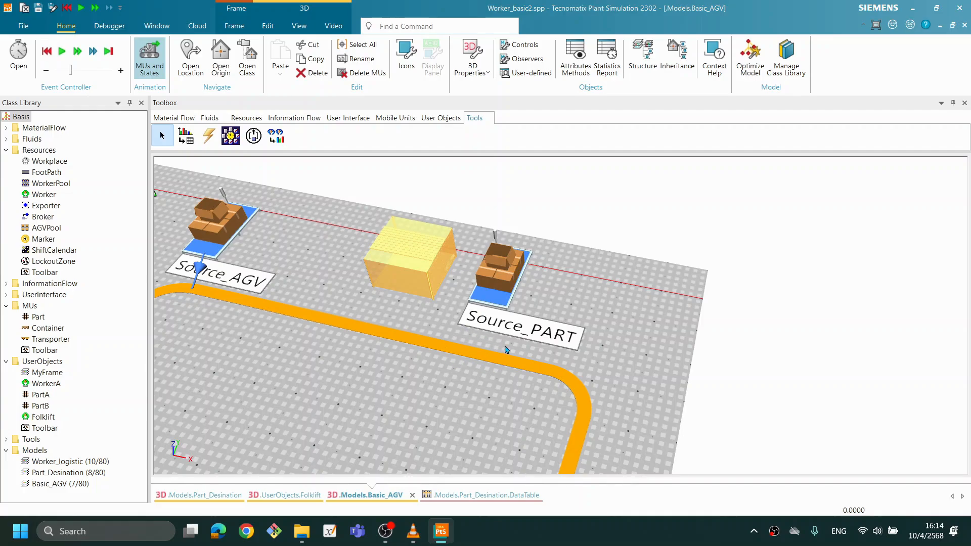
Move the transfer station directly beside Source_PART, close to the track's rear straight.
mouse_move(497, 363)
left_click_drag(419, 269, 420, 282)
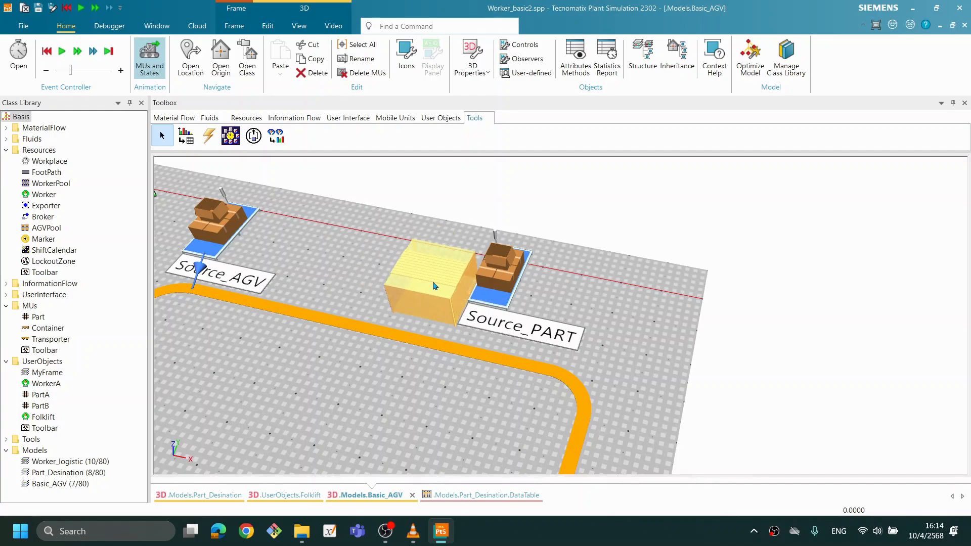
left_click(638, 329)
Examine the track from the transfer station at Source_PART to the Buffer area in front of the front straight.
scroll(430, 387, "down", 2)
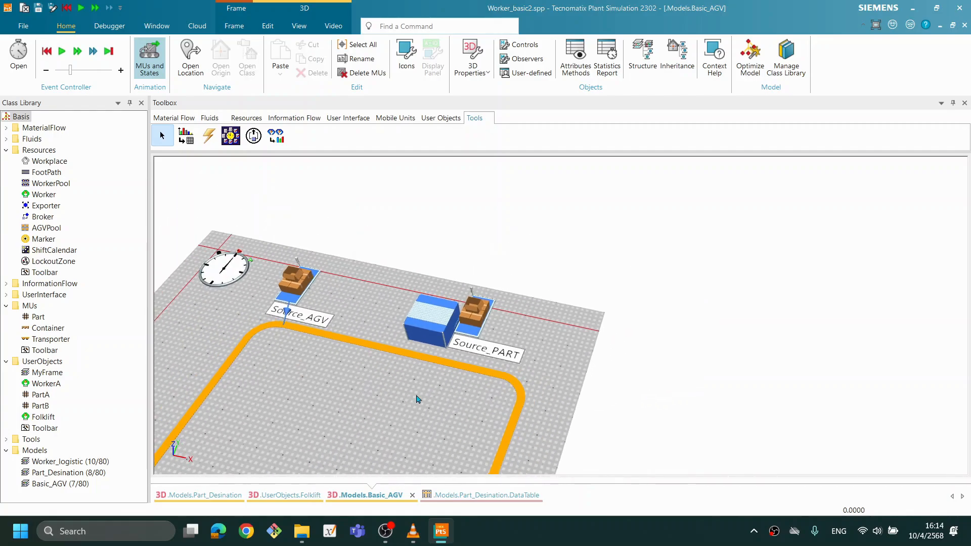
left_click_drag(405, 405, 410, 391)
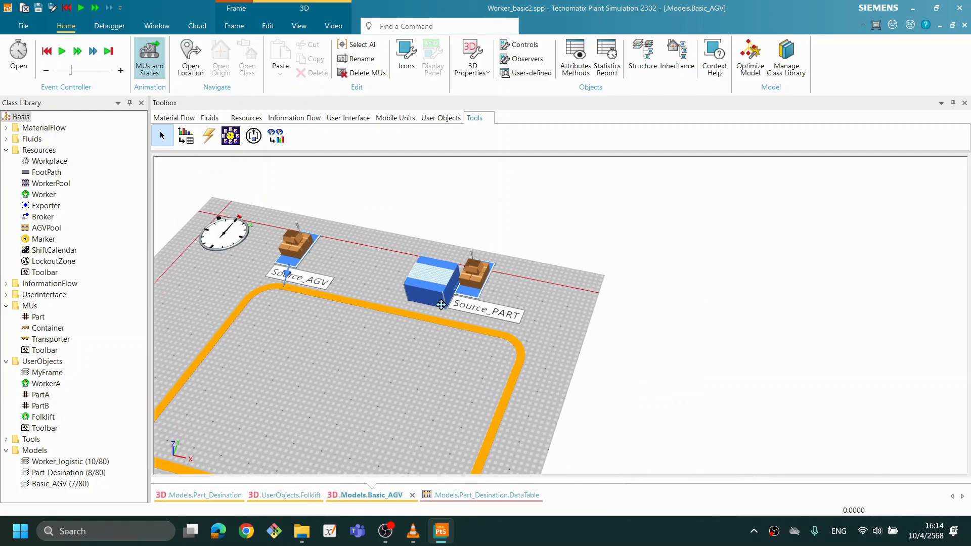
left_click_drag(441, 305, 488, 175)
left_click_drag(438, 369, 425, 329)
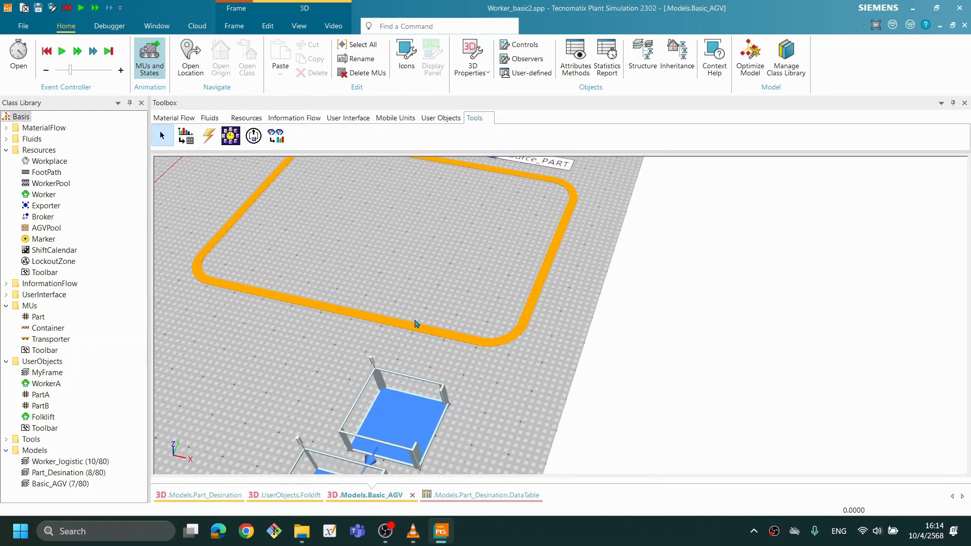
left_click_drag(381, 290, 381, 306)
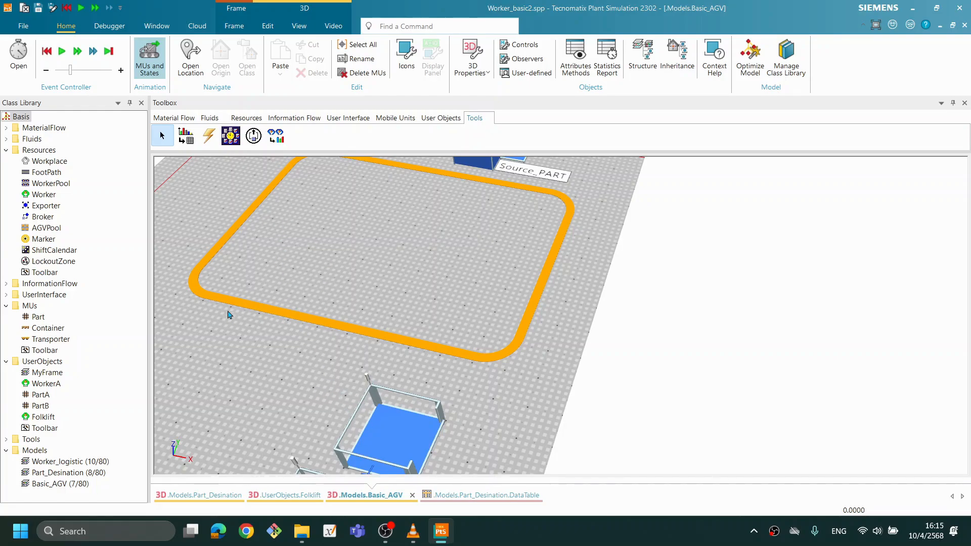
mouse_move(380, 307)
left_mouse_down()
mouse_move(368, 320)
mouse_move(362, 304)
mouse_move(366, 313)
left_mouse_up()
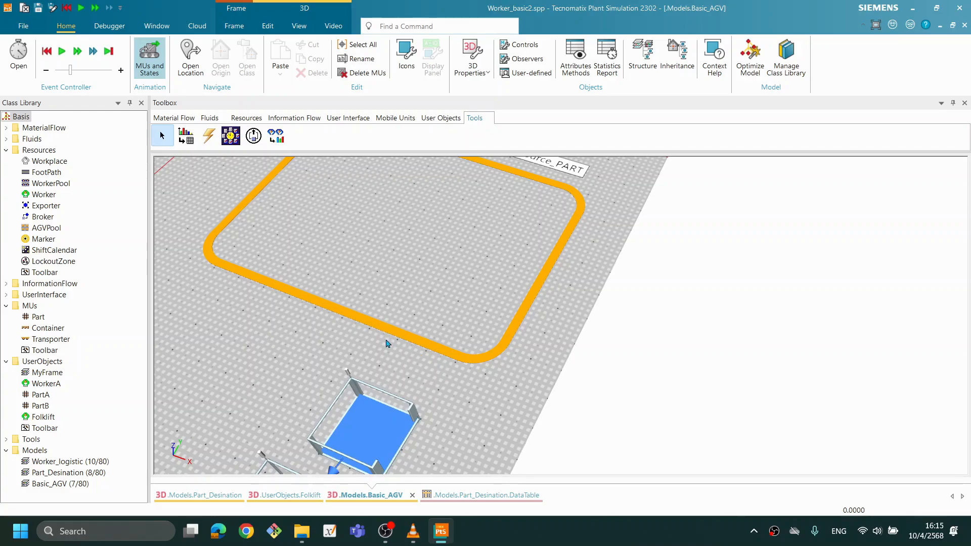
left_click_drag(408, 232, 365, 334)
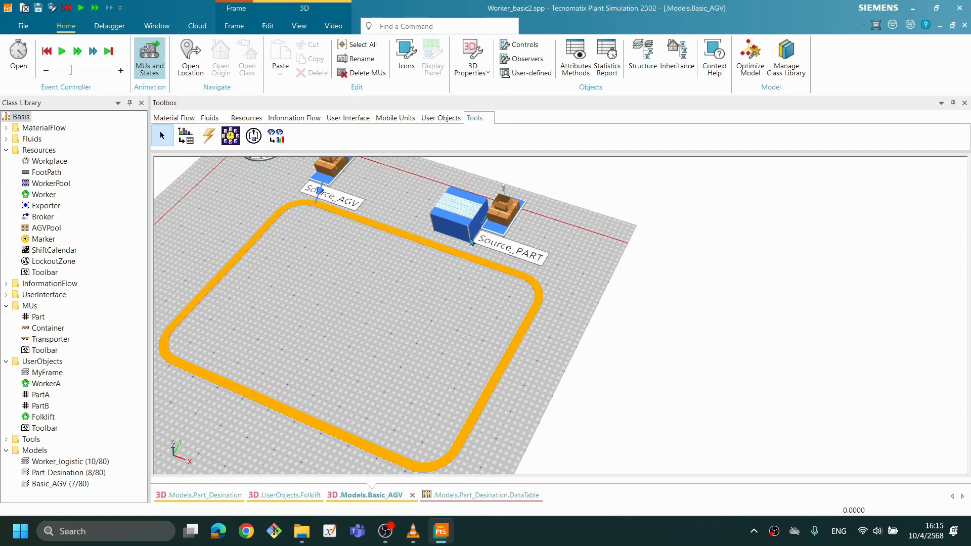
mouse_move(495, 268)
scroll(403, 290, "down", 1)
left_click_drag(457, 344, 449, 316)
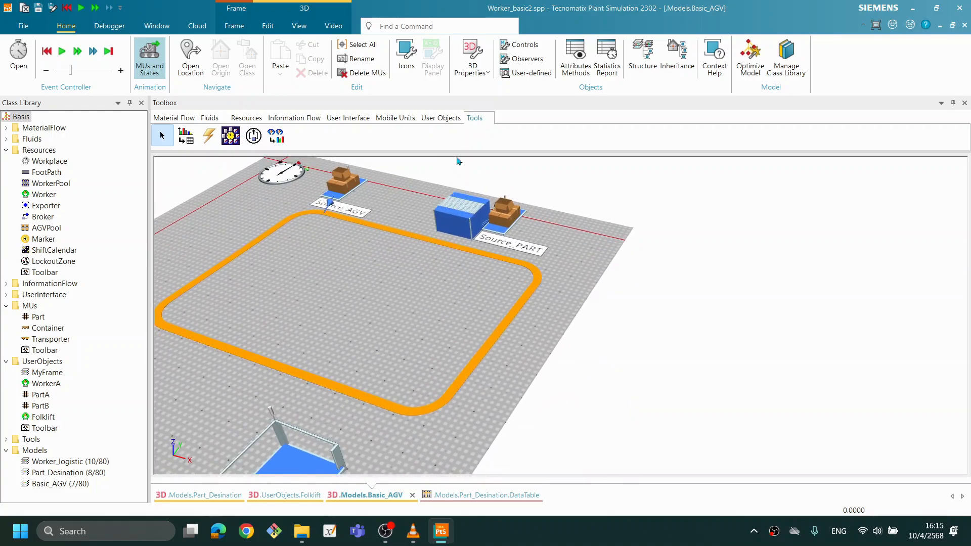
Insert a second TransferStation beside the Buffer, in front of the track's front straight.
left_click_drag(319, 339, 411, 165)
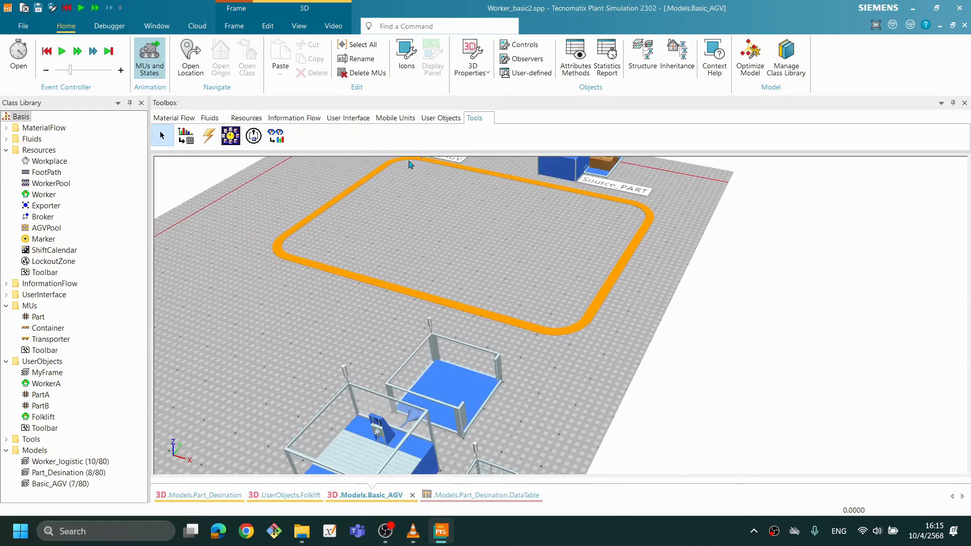
left_click(253, 136)
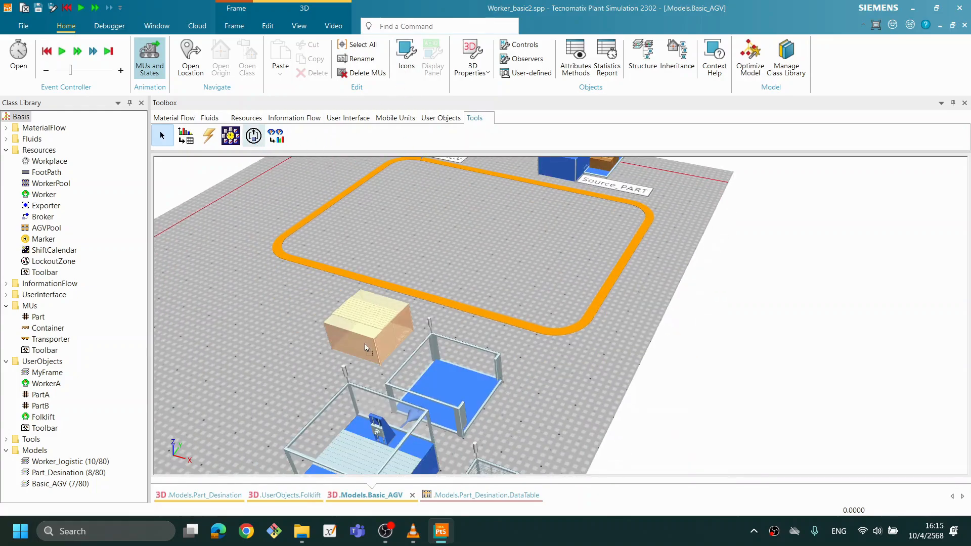
left_click(369, 347)
mouse_move(571, 309)
left_mouse_down()
mouse_move(503, 282)
mouse_move(568, 319)
left_mouse_up()
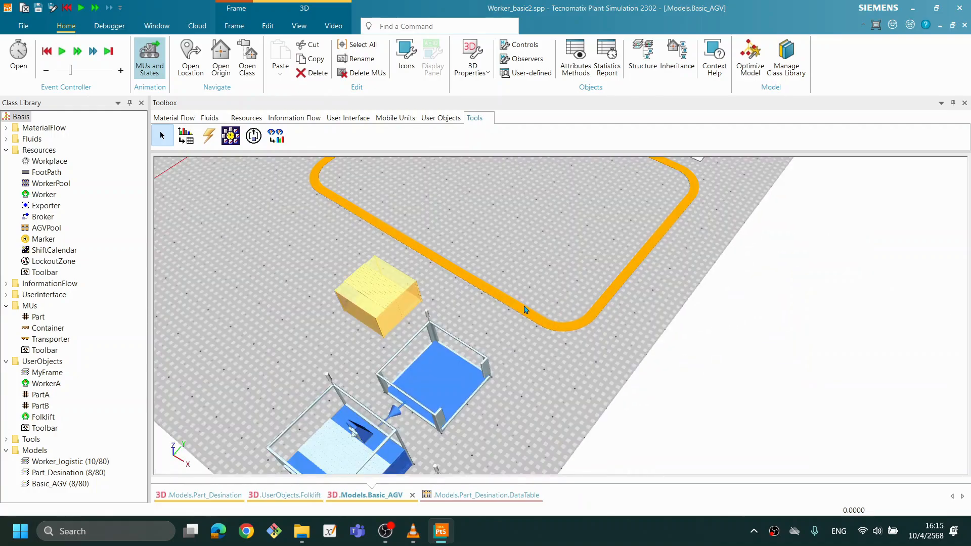
mouse_move(526, 272)
left_mouse_down()
mouse_move(513, 279)
mouse_move(523, 271)
left_mouse_up()
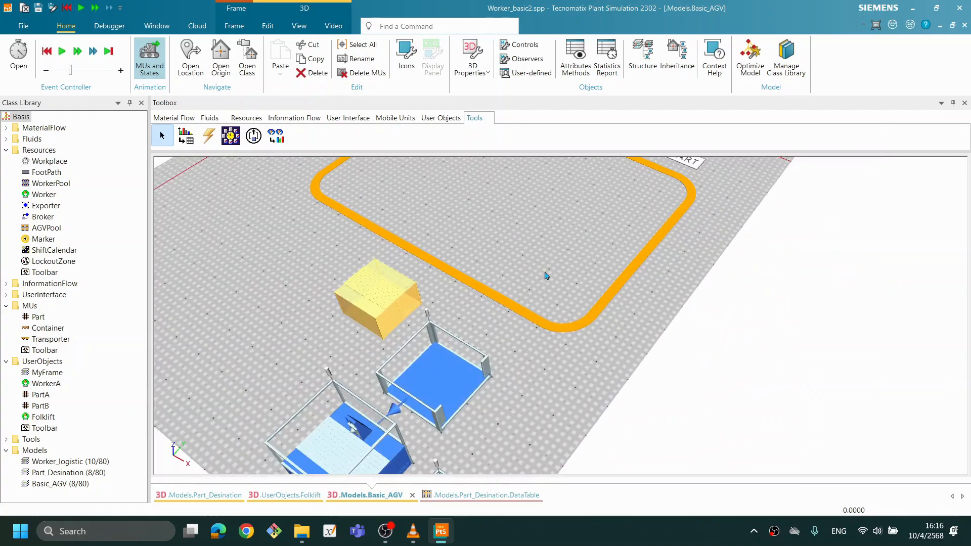
left_click(497, 310)
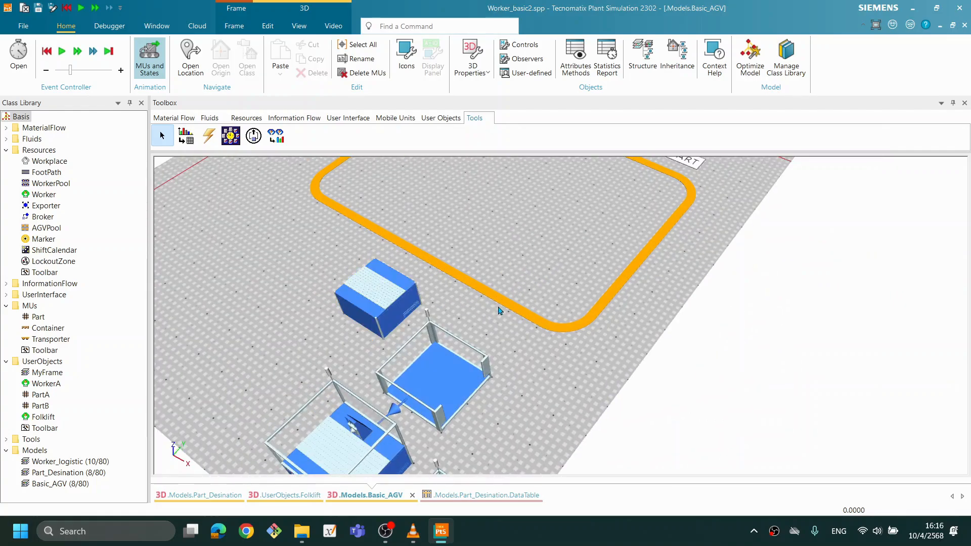
Review the station type, parts source and target options of the transfer station beside Source_PART, leaving its settings unchanged.
left_click_drag(370, 281, 446, 458)
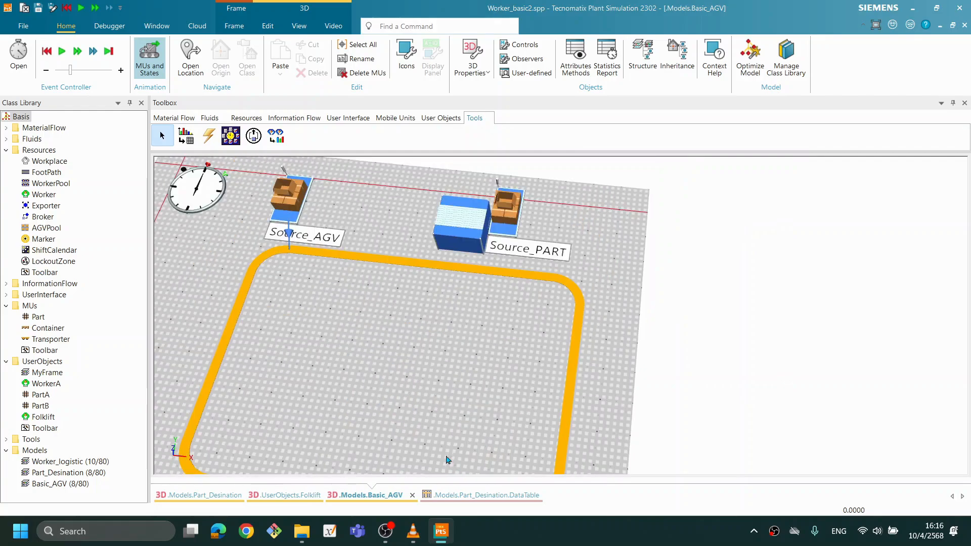
scroll(464, 416, "up", 1)
left_click_drag(592, 298, 650, 353)
left_click_drag(373, 374, 350, 360)
left_click_drag(523, 365, 533, 363)
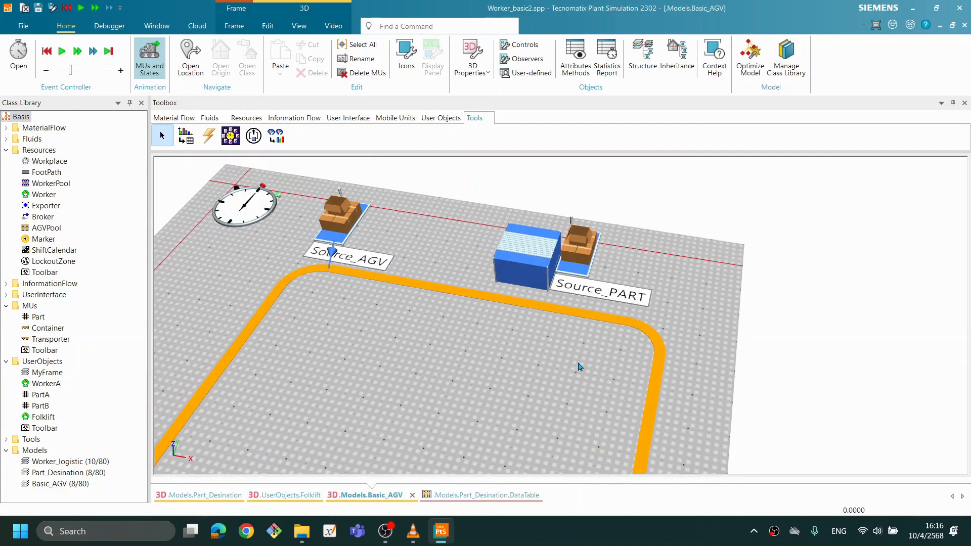
double_click(536, 261)
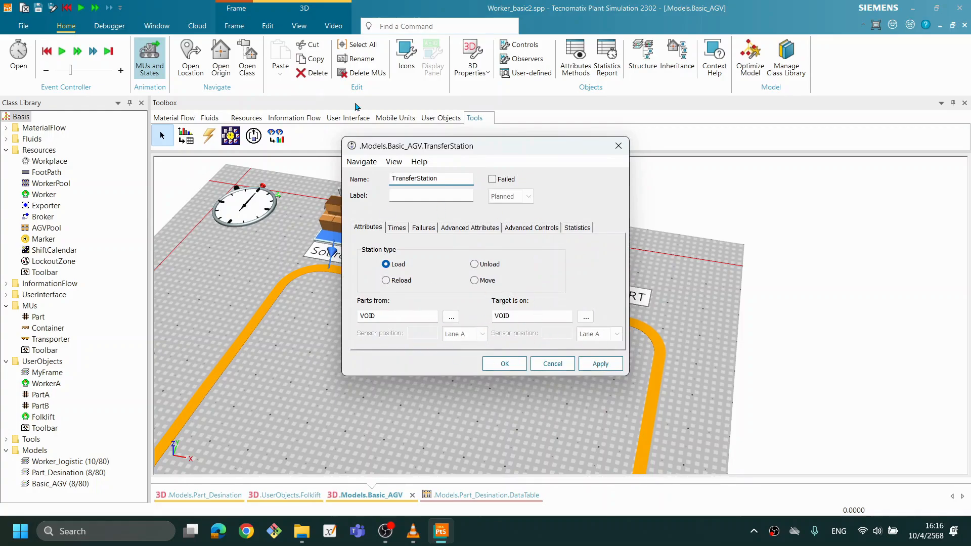
left_click_drag(531, 149, 509, 145)
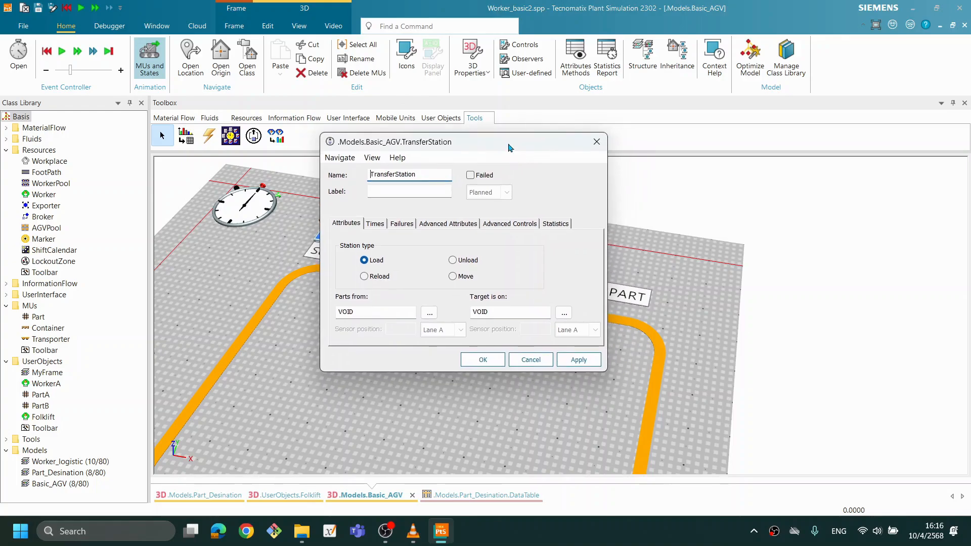
left_click(529, 360)
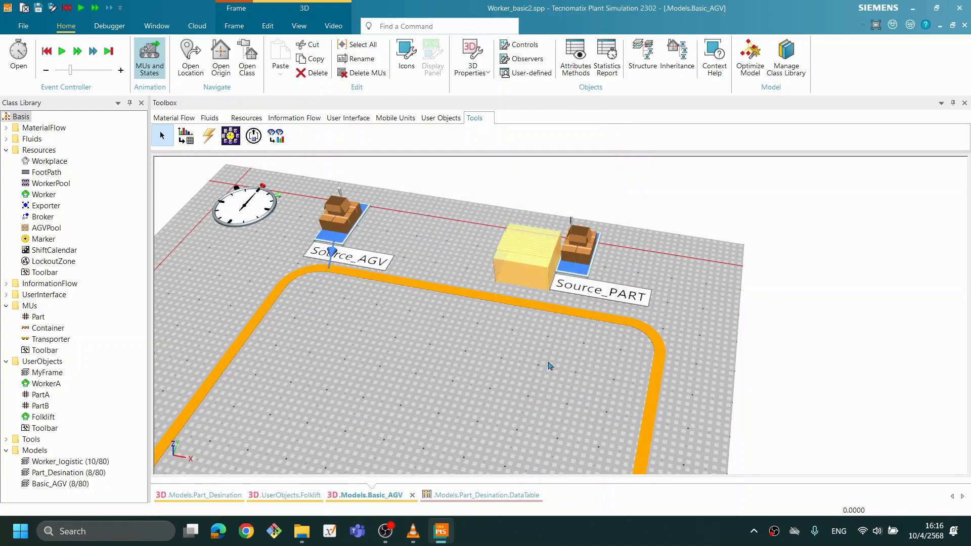
Select the track and check its command for creating a sensor near the transfer station at Source_PART.
left_click(573, 318)
right_click(573, 317)
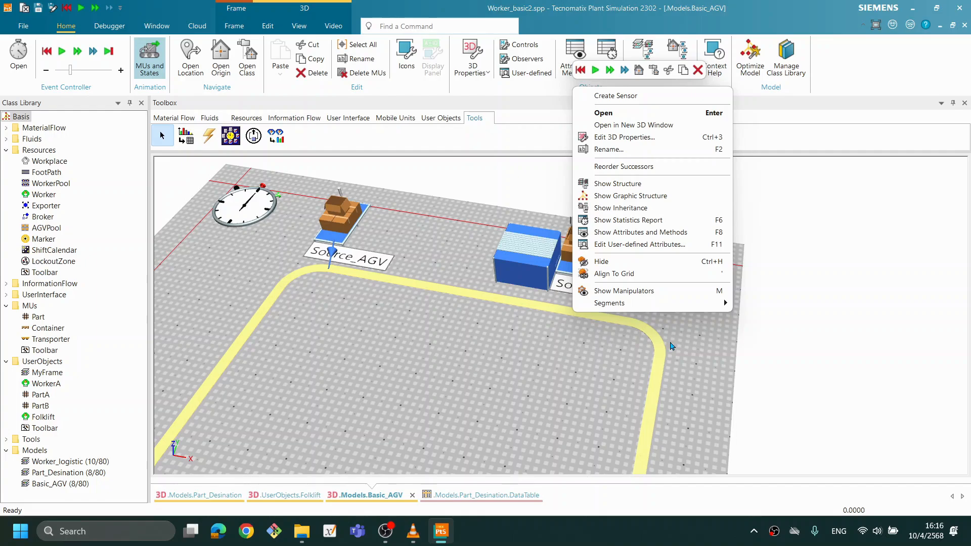
left_click(572, 383)
left_click_drag(572, 383, 575, 382)
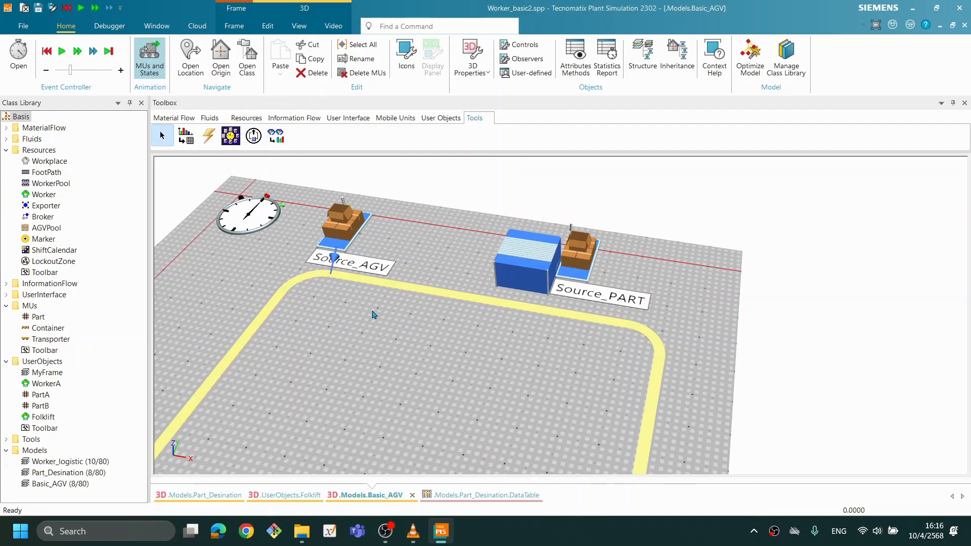
scroll(362, 309, "up", 2)
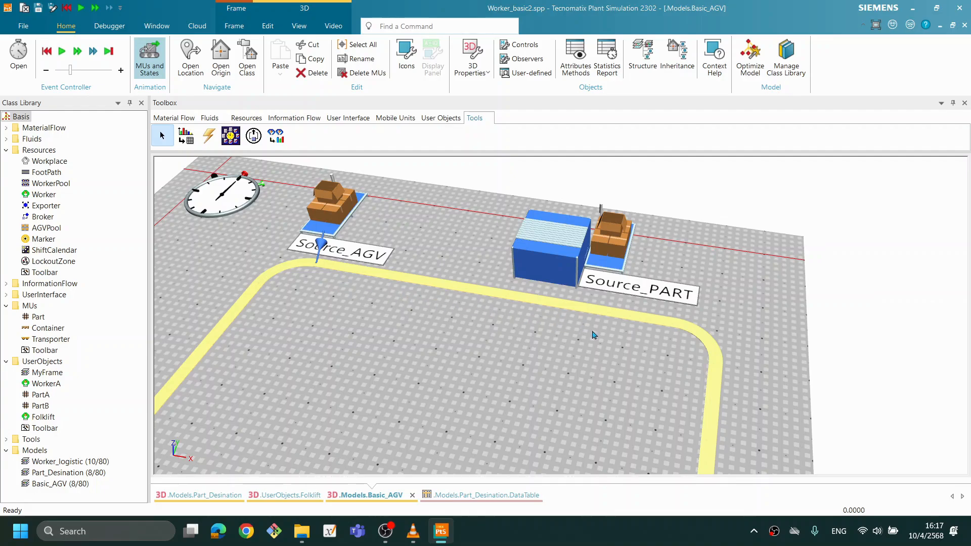
Show the track's manipulators and lengthen the rear straight by moving its corner anchor point beyond Source_PART.
left_click(694, 351)
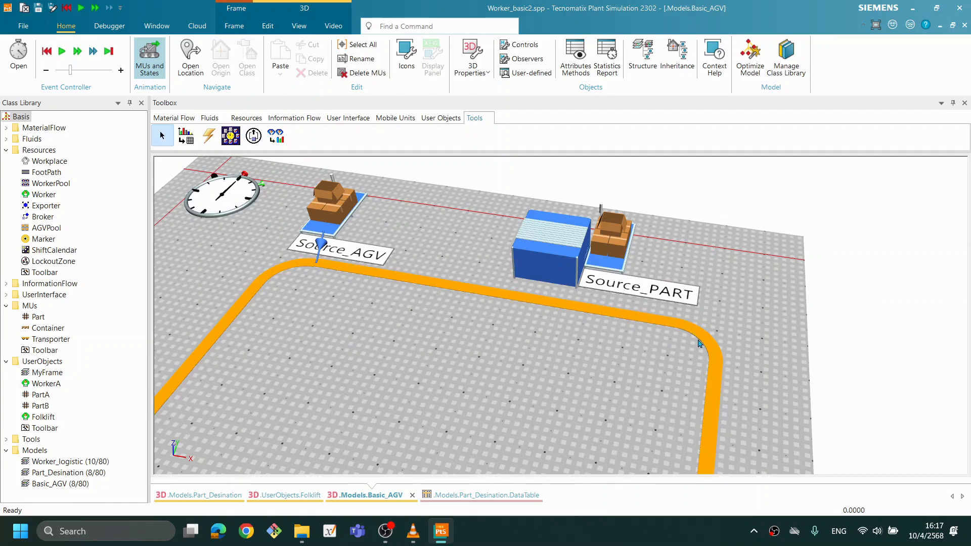
right_click(703, 335)
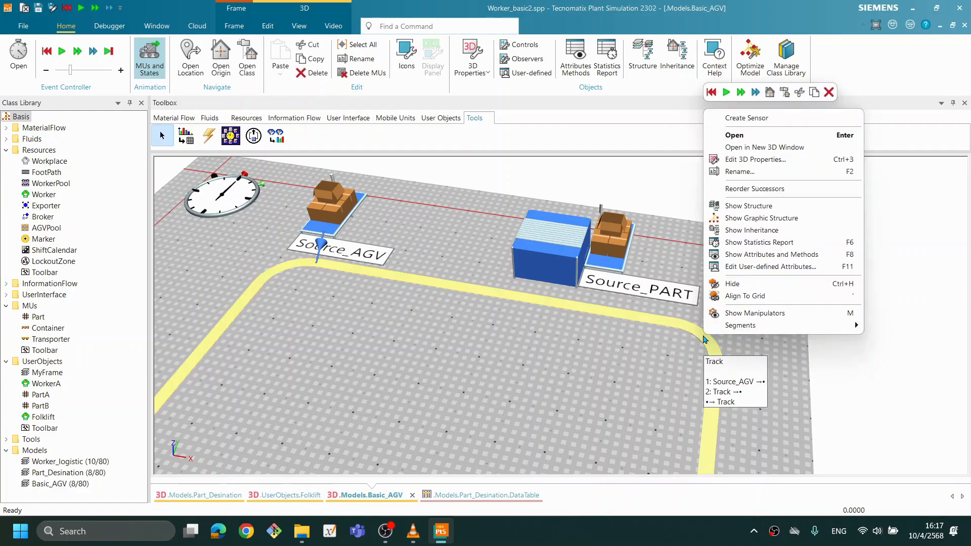
left_click(764, 316)
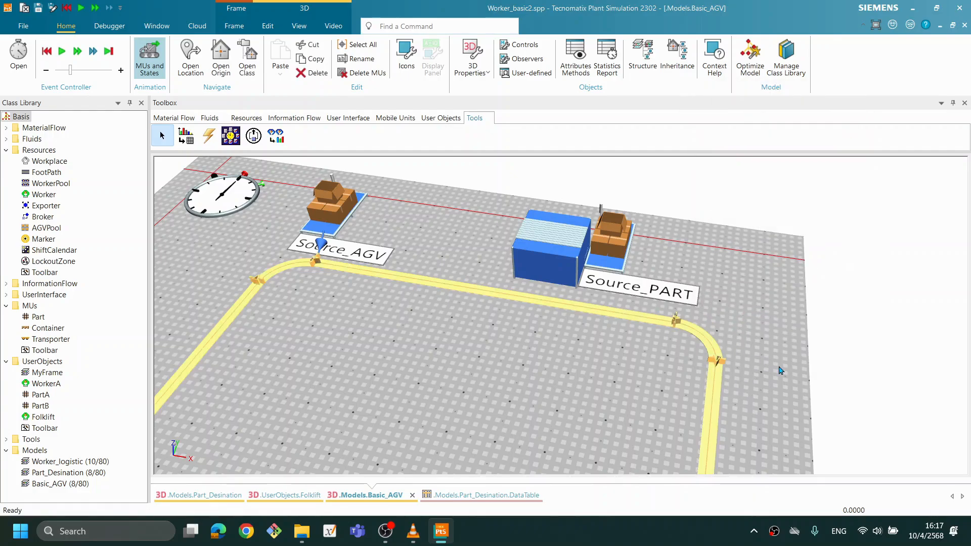
scroll(779, 368, "up", 3)
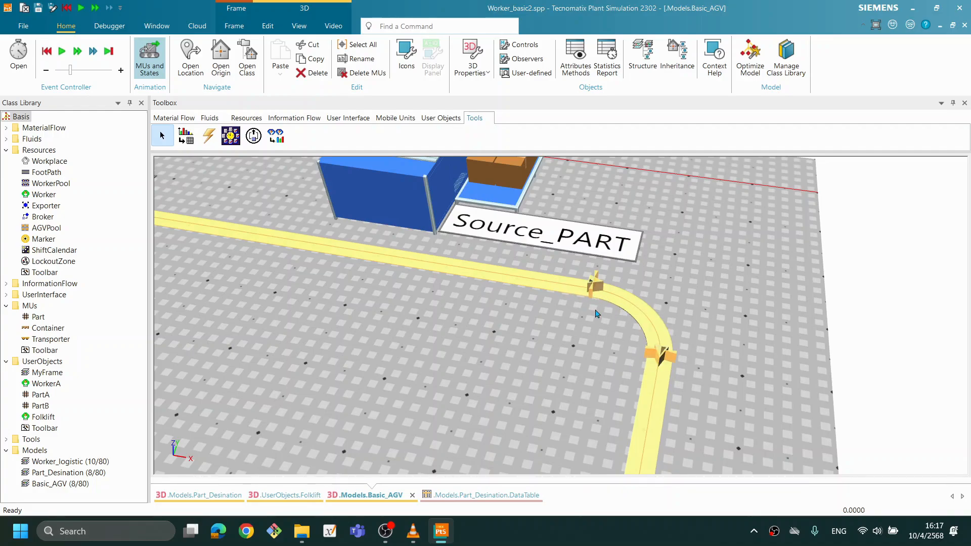
left_click(594, 293)
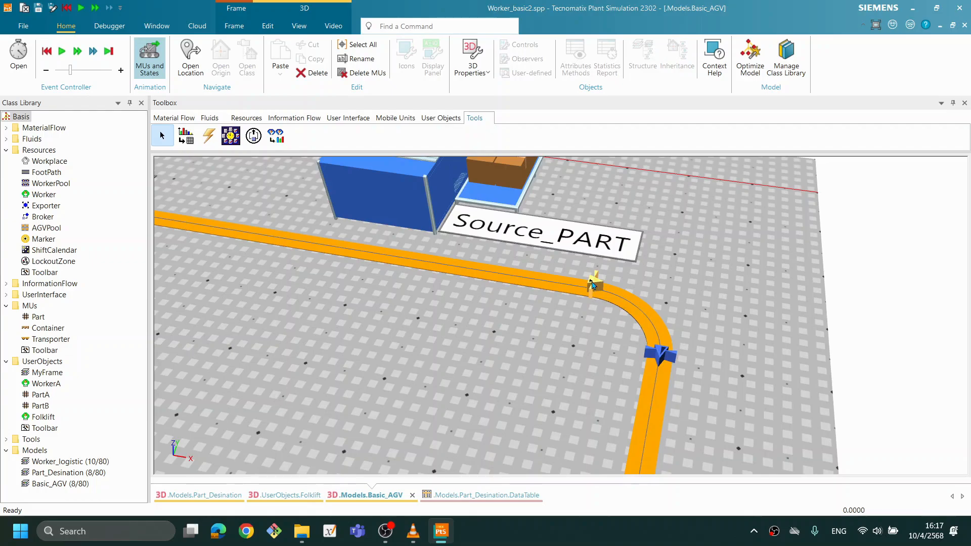
left_click_drag(594, 285, 752, 298)
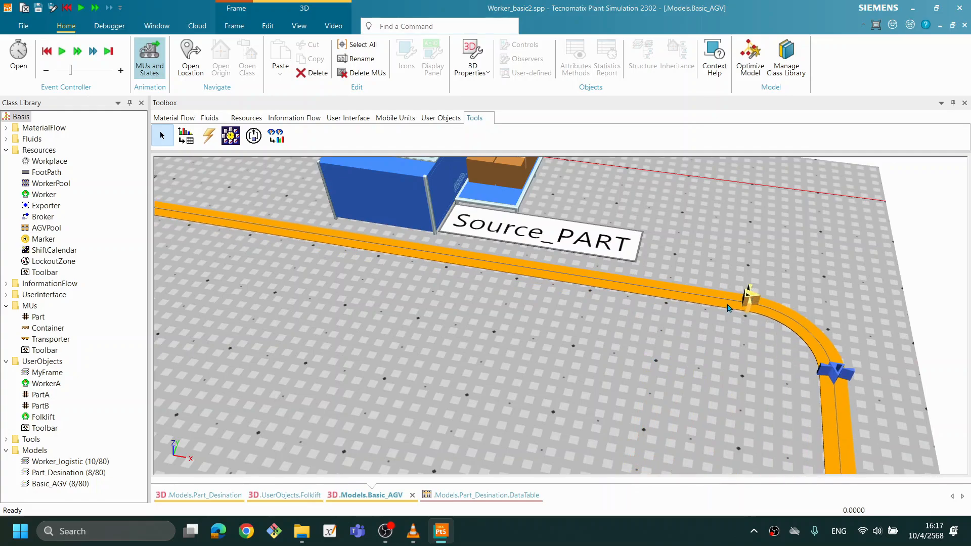
Nudge Source_AGV toward the track and adjust the anchor point where the rear straight begins beside it.
scroll(728, 308, "down", 3)
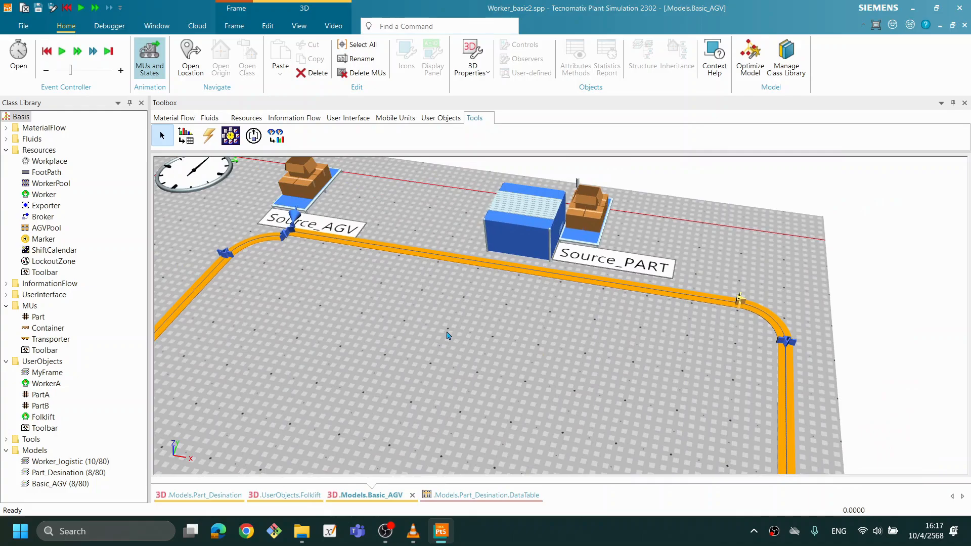
scroll(428, 332, "up", 2)
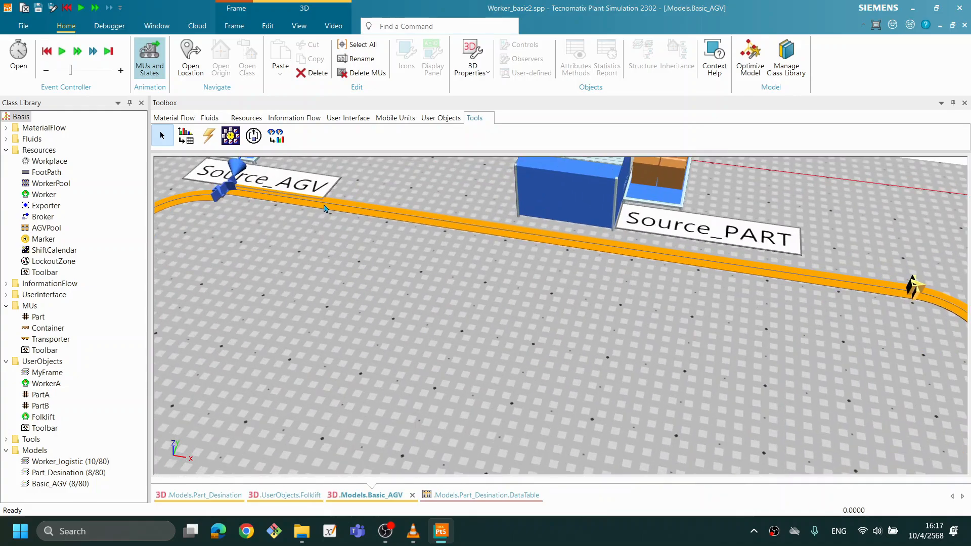
left_click(252, 179)
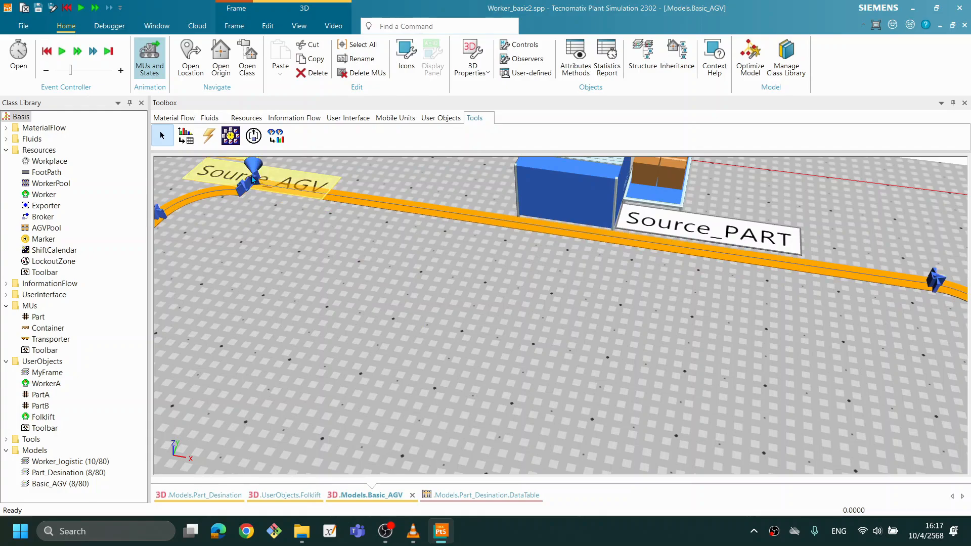
left_click_drag(252, 179, 246, 184)
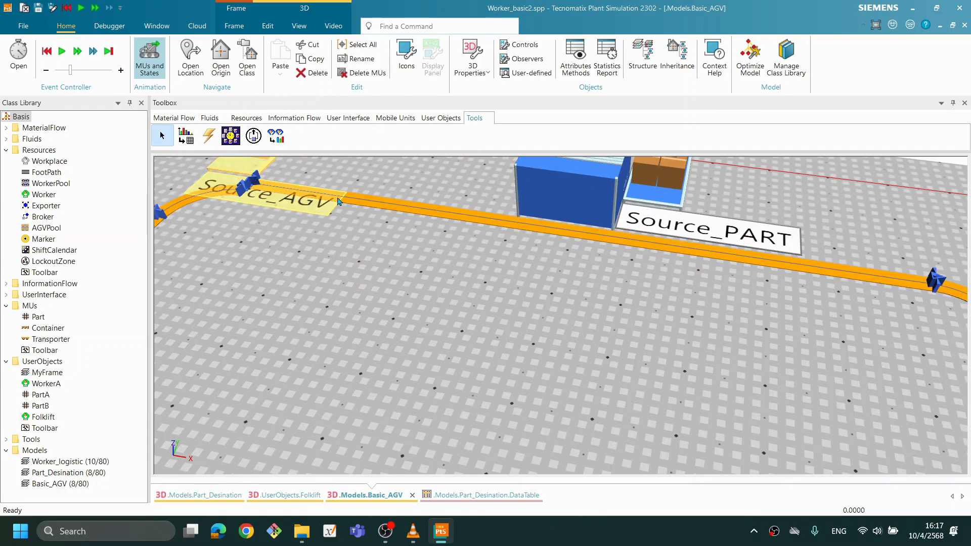
left_click(257, 181)
left_click_drag(257, 181, 243, 194)
scroll(244, 315, "up", 3)
left_click_drag(381, 255, 628, 476)
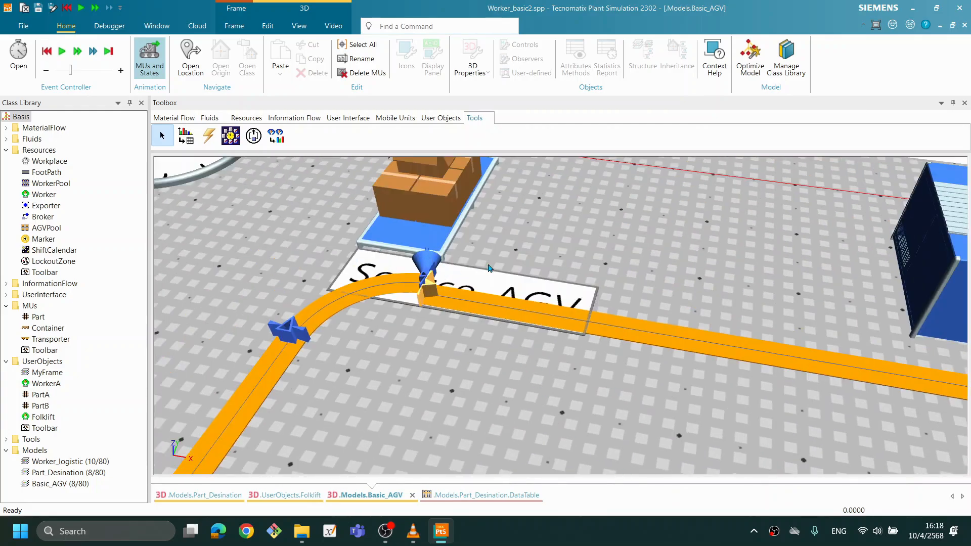
scroll(411, 298, "up", 2)
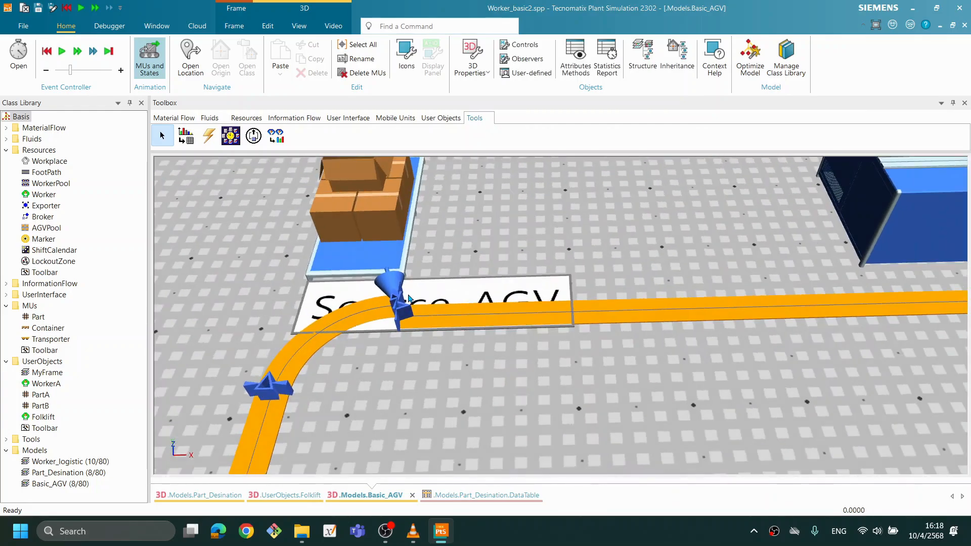
left_click_drag(392, 299, 392, 311)
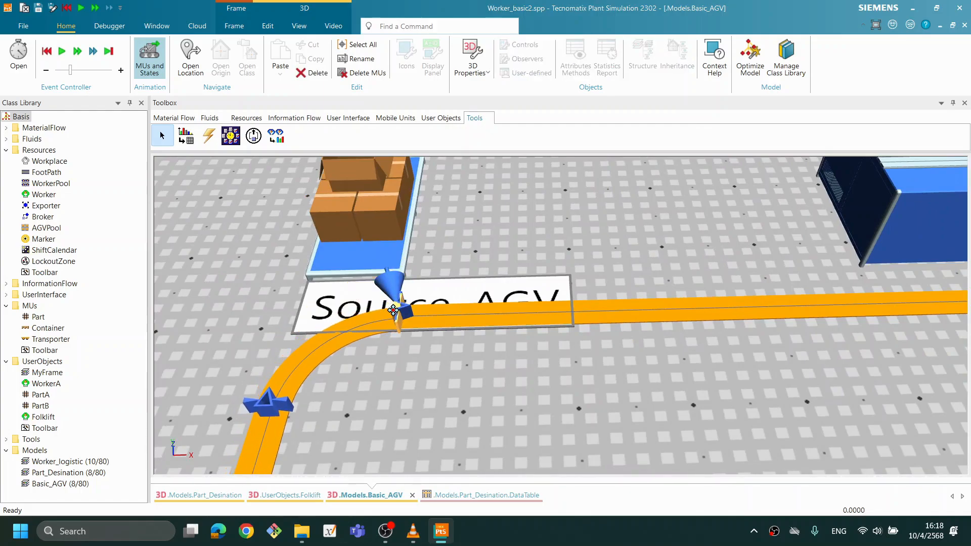
left_click(608, 366)
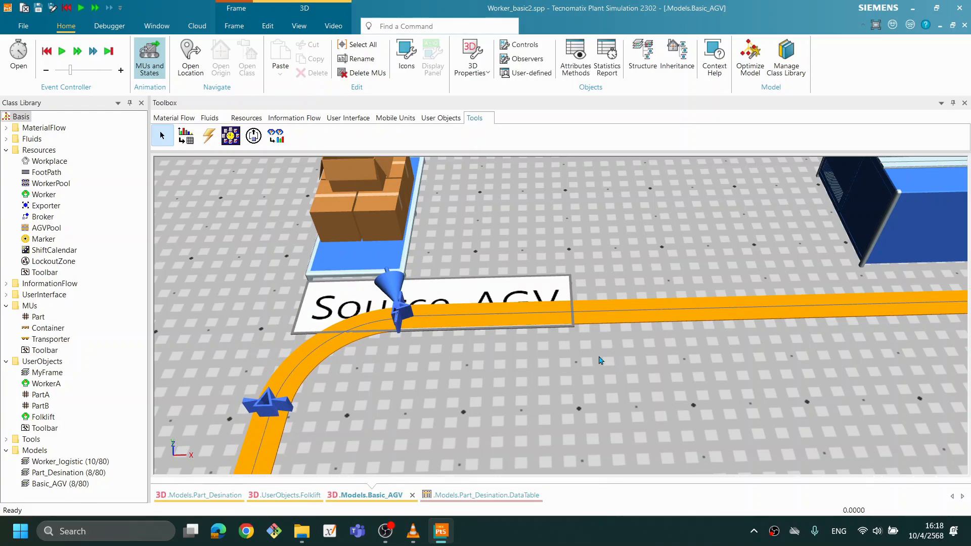
Shorten the track's rear straight slightly by moving Anchor Point 2 back toward Source_PART.
scroll(601, 360, "down", 3)
left_click_drag(751, 373, 627, 361)
left_click_drag(668, 390, 402, 324)
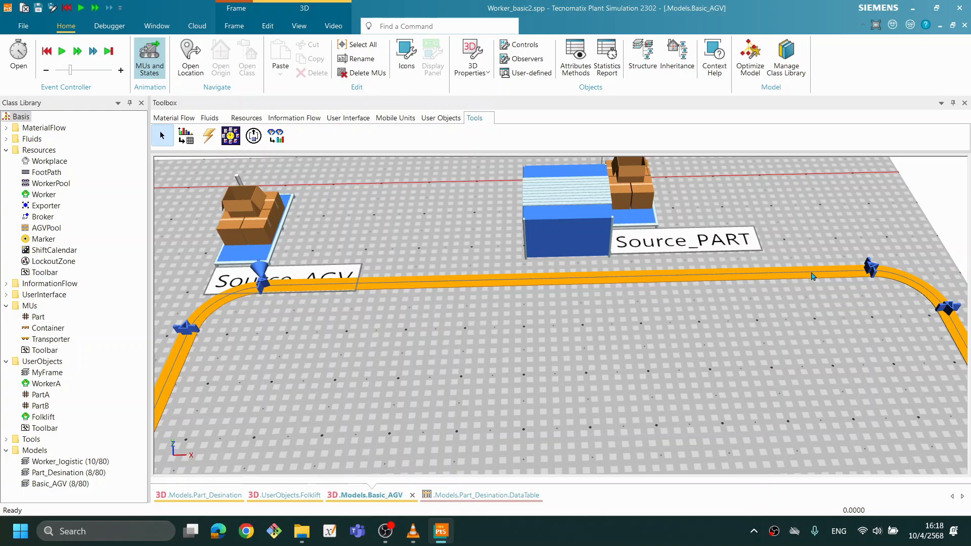
left_click(868, 270)
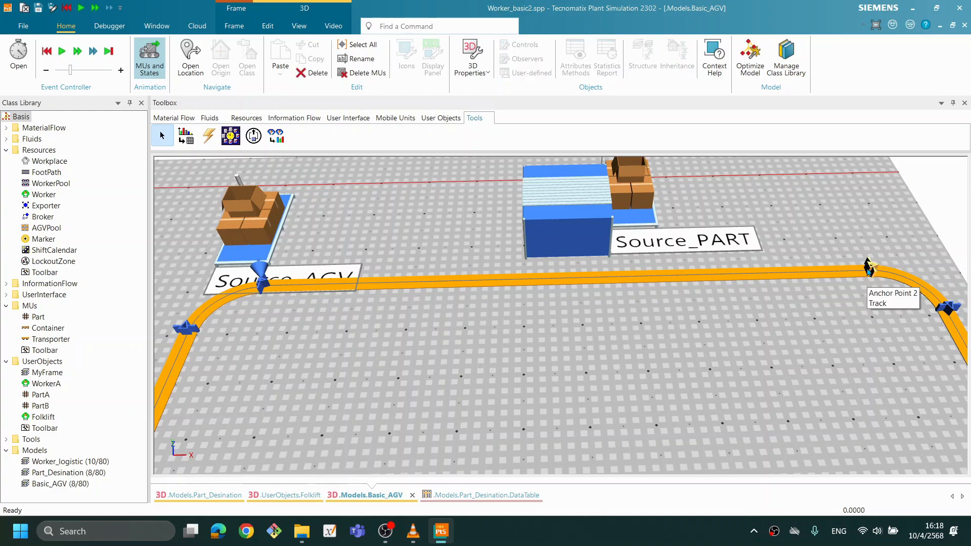
scroll(899, 291, "up", 1)
scroll(897, 292, "up", 1)
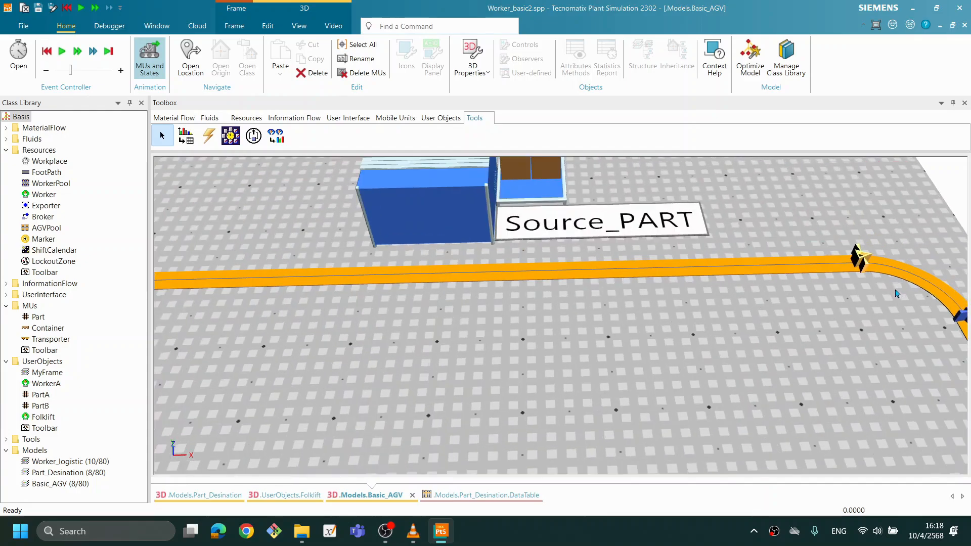
mouse_move(858, 263)
left_mouse_down()
mouse_move(779, 260)
mouse_move(826, 256)
left_mouse_up()
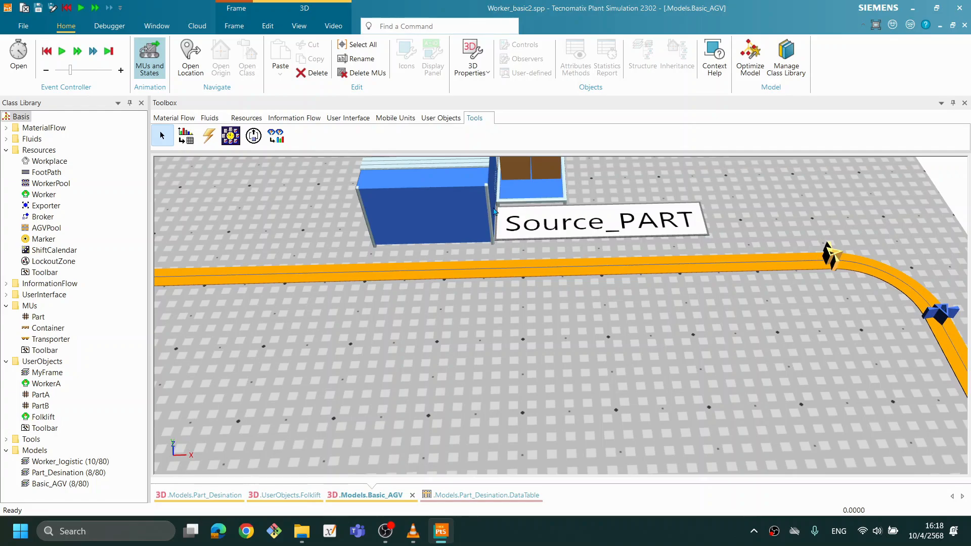
Move Source_PART and its transfer station along the rear straight, farther away from Source_AGV.
left_click_drag(545, 198, 712, 188)
left_click_drag(436, 204, 564, 191)
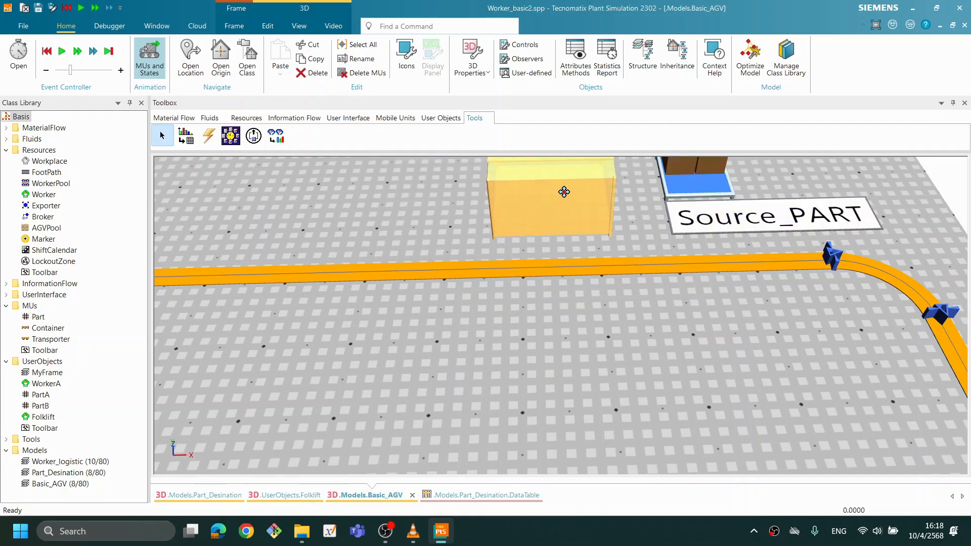
scroll(764, 279, "down", 2)
scroll(764, 279, "down", 3)
scroll(553, 306, "up", 2)
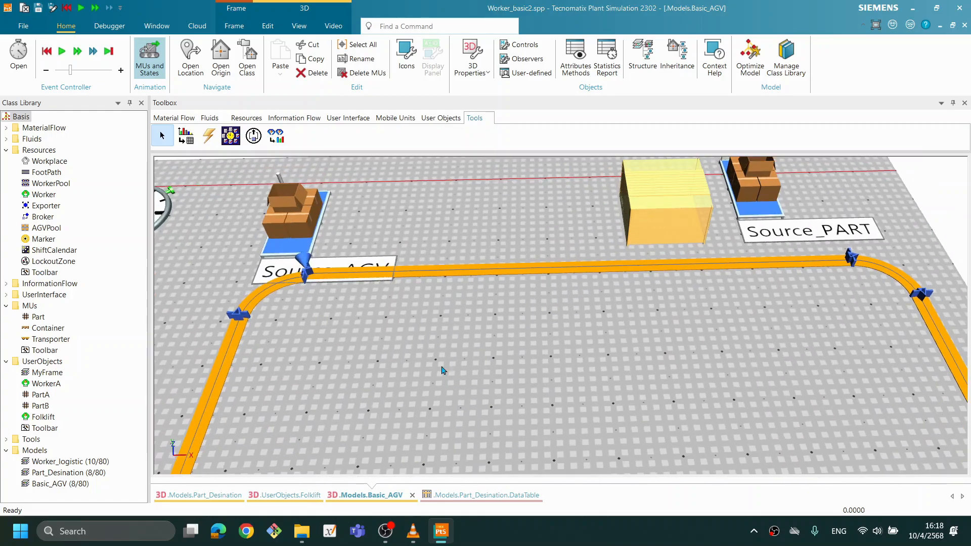
Move Source_AGV back from the track and realign the track's starting anchor points in front of it.
left_click_drag(309, 235, 300, 206)
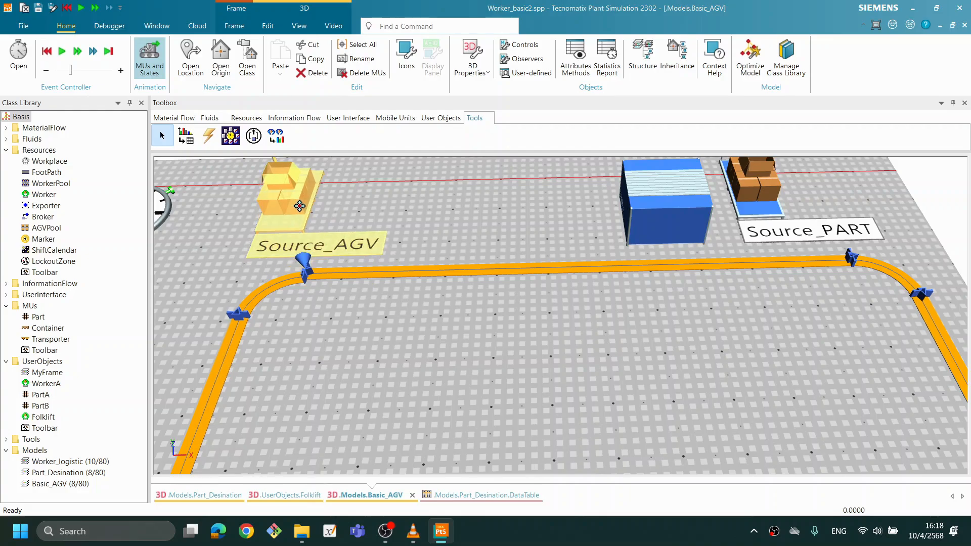
left_click_drag(306, 278, 329, 272)
left_click(329, 305)
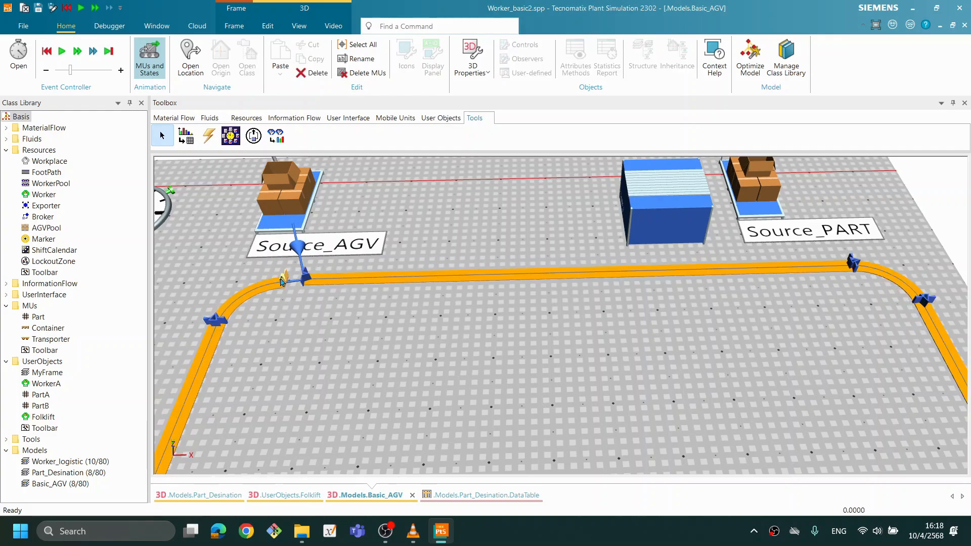
left_click(307, 277)
left_click_drag(307, 277, 285, 276)
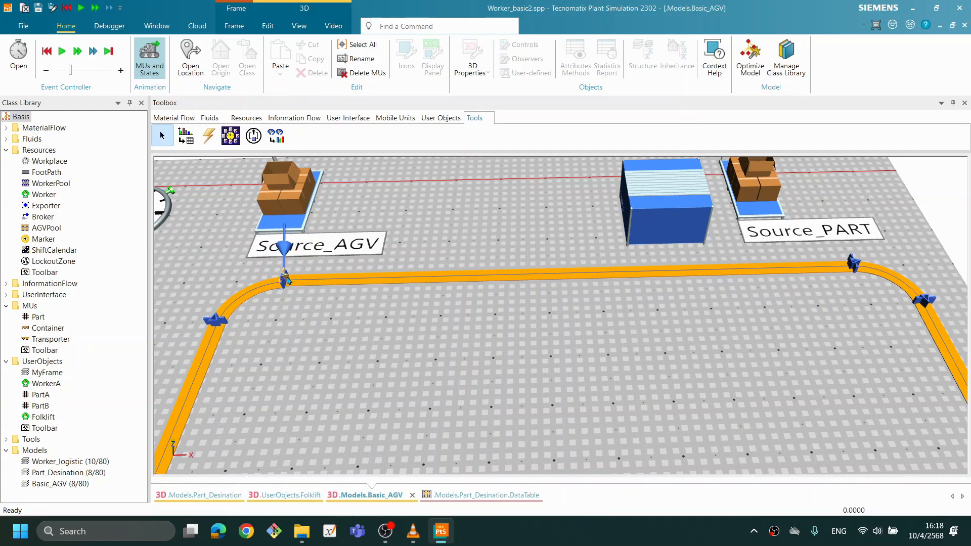
left_click(398, 342)
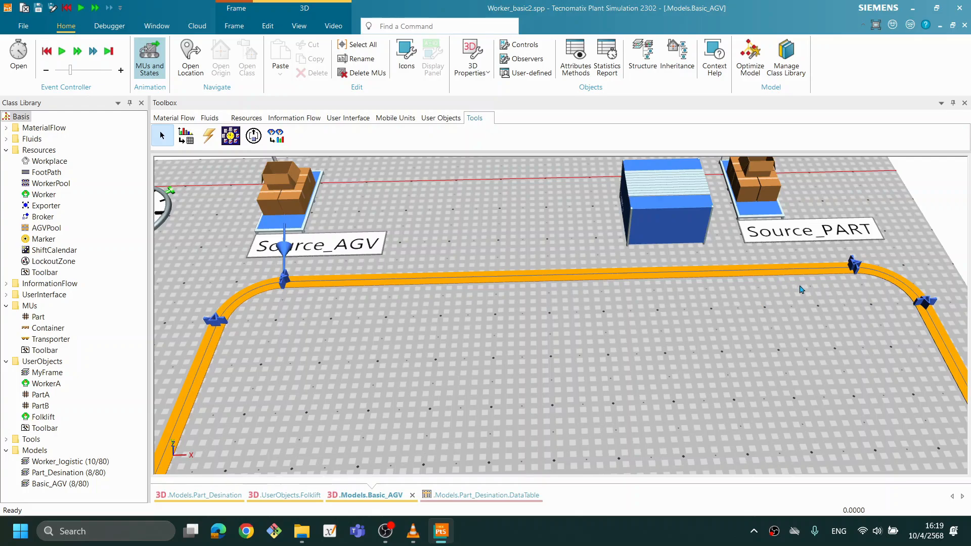
Pull the anchor point near Source_PART inward, and shift Source_PART and its transfer station toward Source_AGV to fit the shorter straight.
left_click_drag(852, 268, 809, 264)
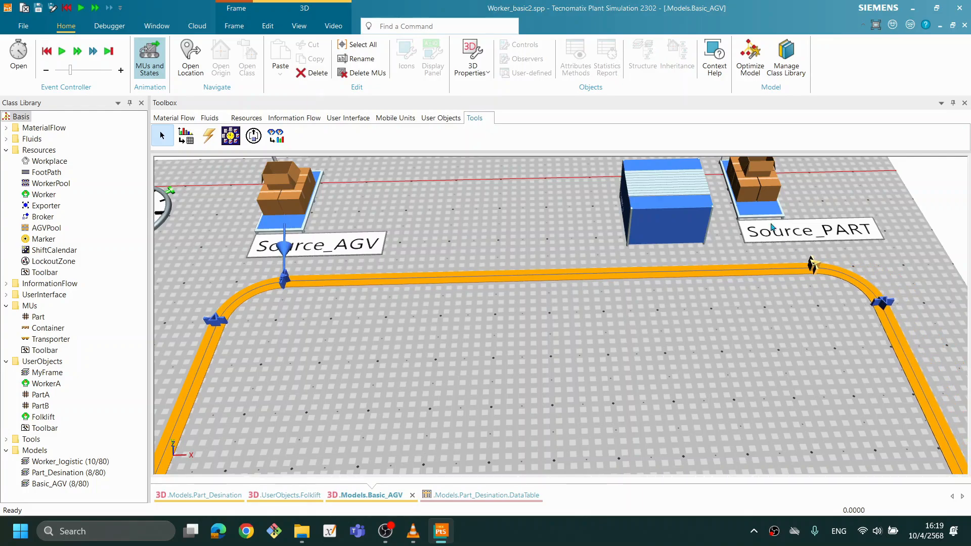
left_click_drag(706, 196, 627, 202)
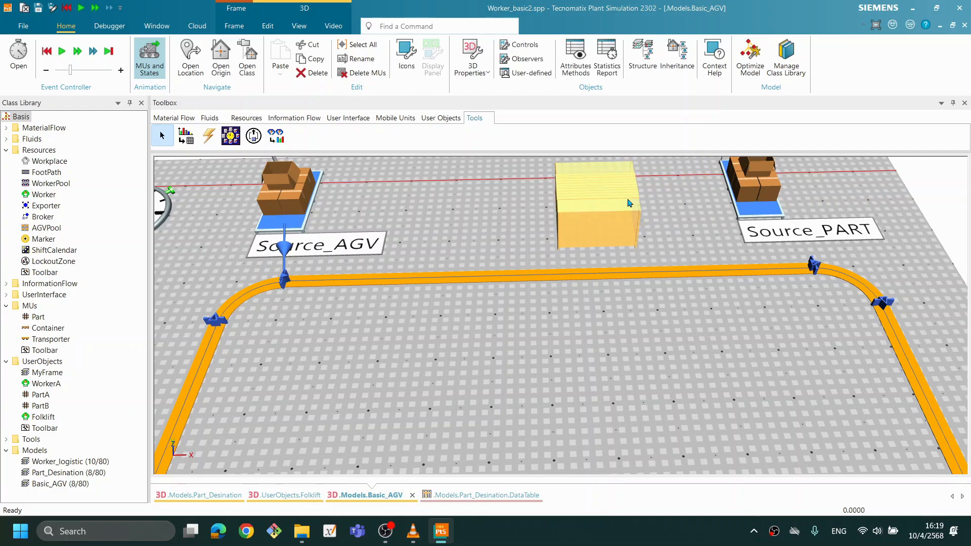
left_click_drag(773, 196, 718, 196)
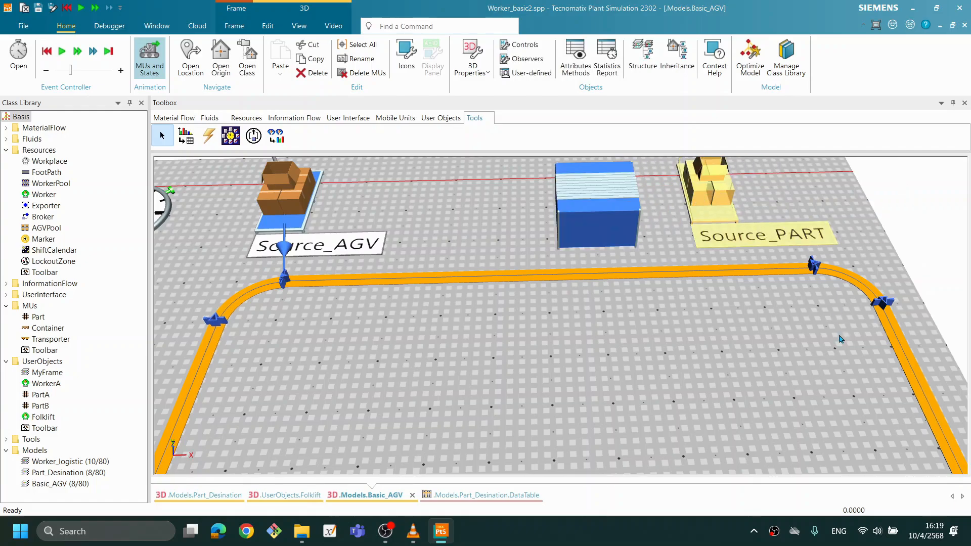
left_click(820, 368)
left_click_drag(617, 234, 649, 228)
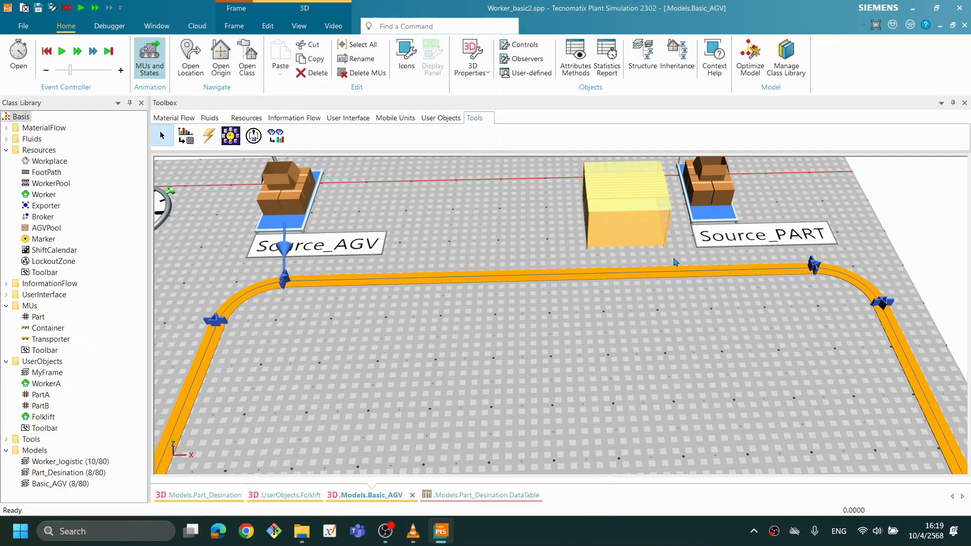
Move the track's front corner anchor point on the Source_PART side outward, bringing the front straight closer to the Buffer.
scroll(691, 287, "down", 4)
left_click_drag(647, 424, 575, 381)
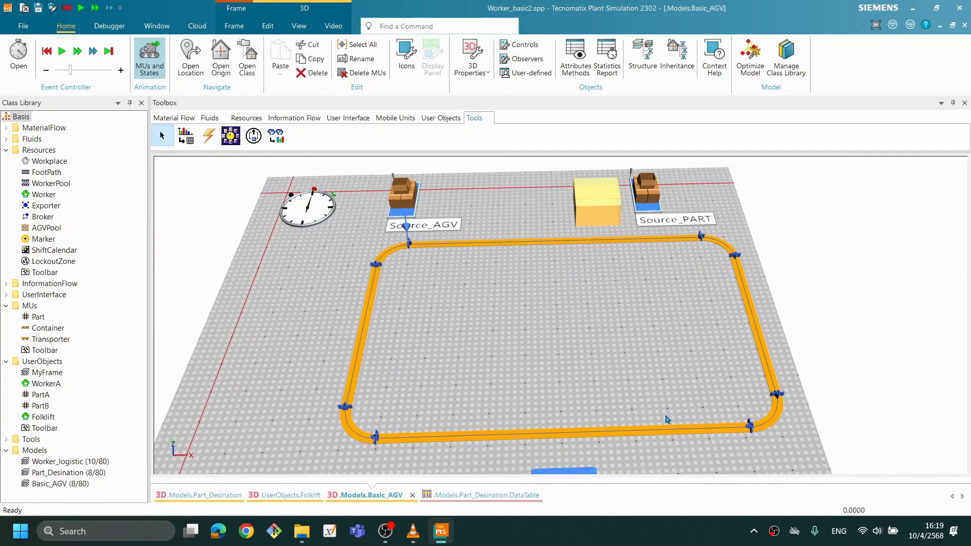
left_click_drag(682, 421, 677, 422)
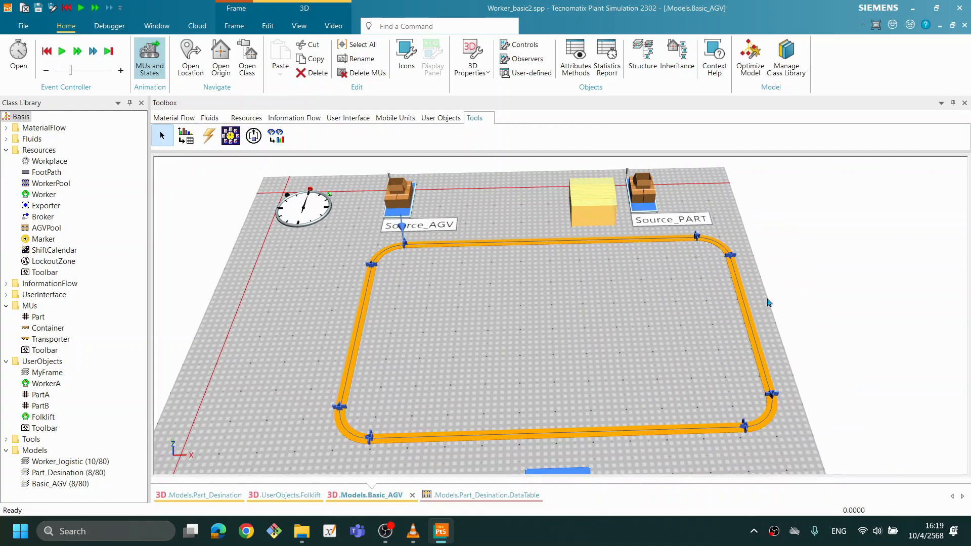
left_click(772, 396)
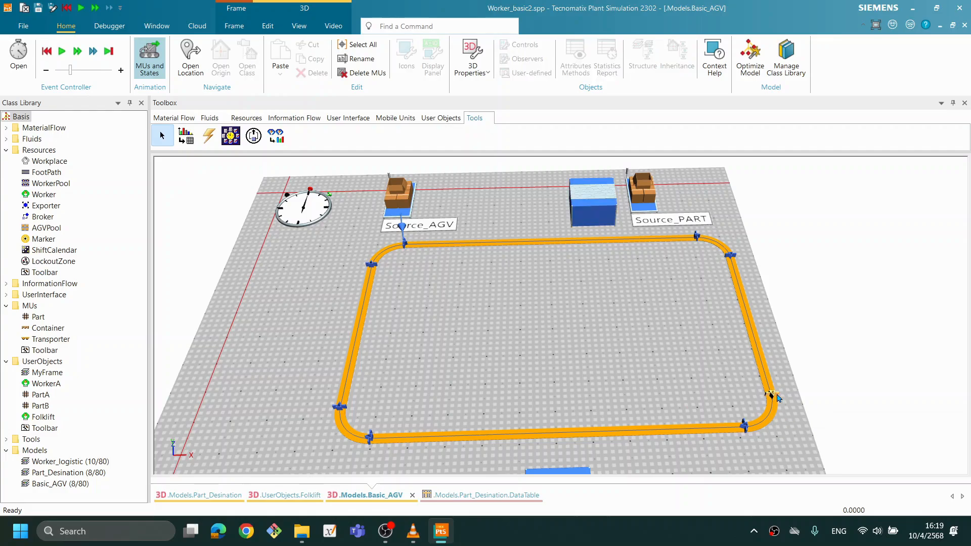
left_click_drag(770, 397, 768, 416)
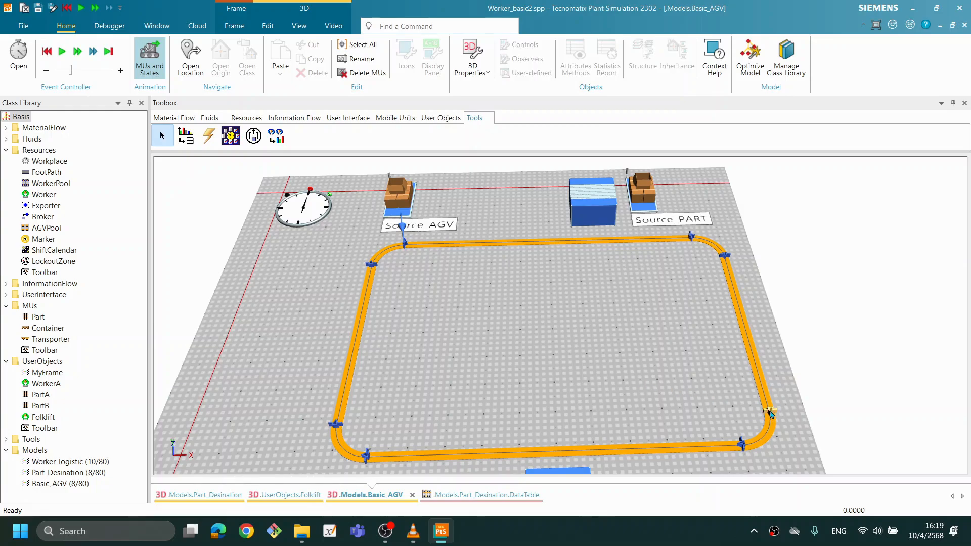
Check which commands are available for the track's anchor point near Source_PART.
double_click(770, 414)
left_click(892, 344)
left_click_drag(724, 351, 753, 361)
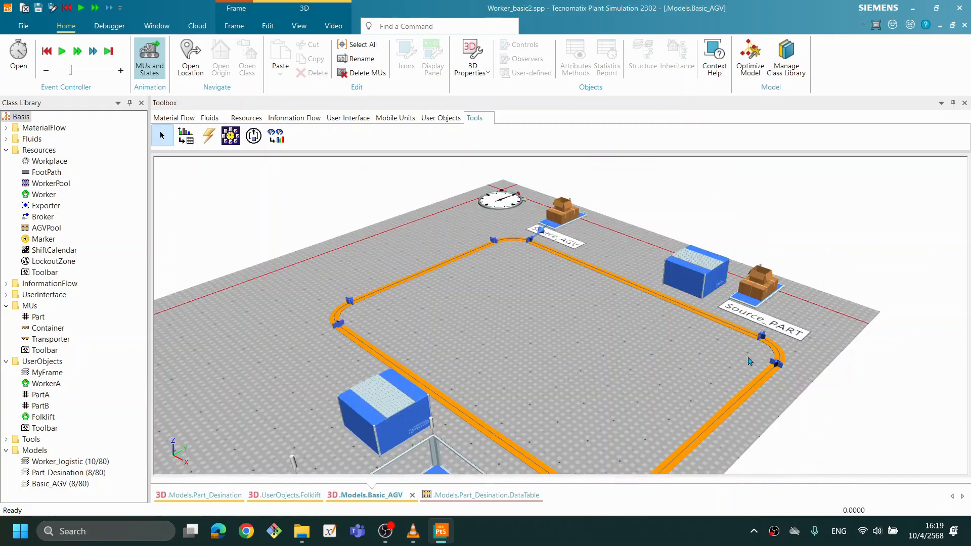
right_click(760, 337)
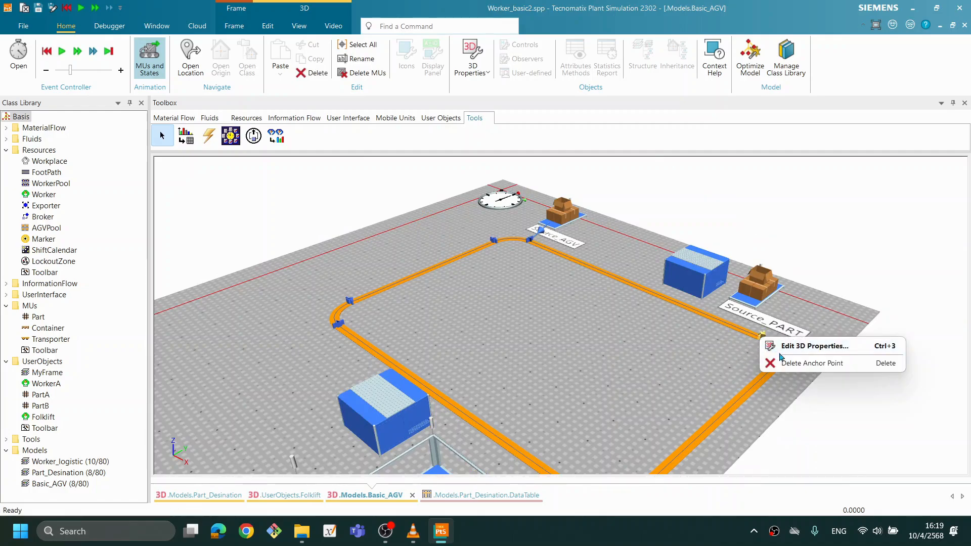
left_click(695, 362)
left_click(759, 338)
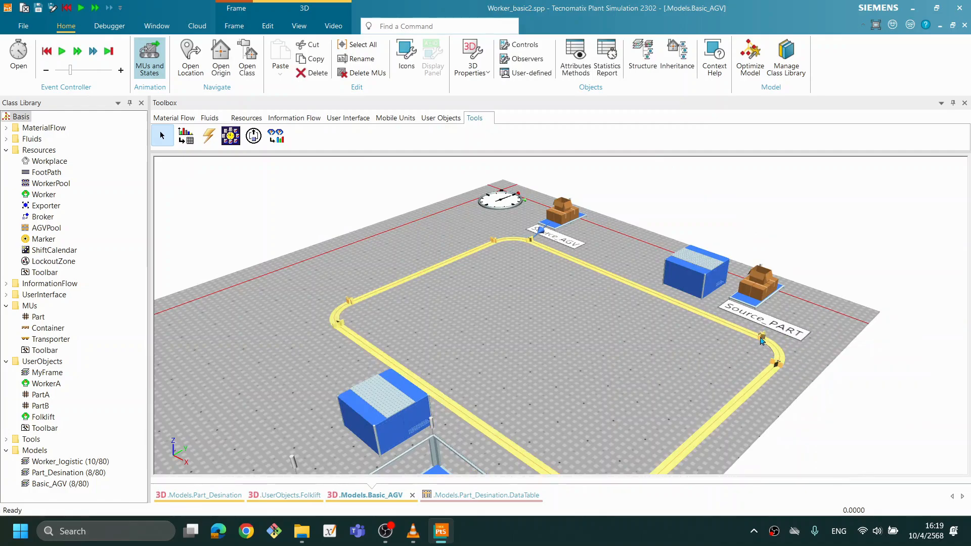
Check the position values of the track's anchor point near Source_PART in its 3D properties, leaving them as they are.
right_click(763, 340)
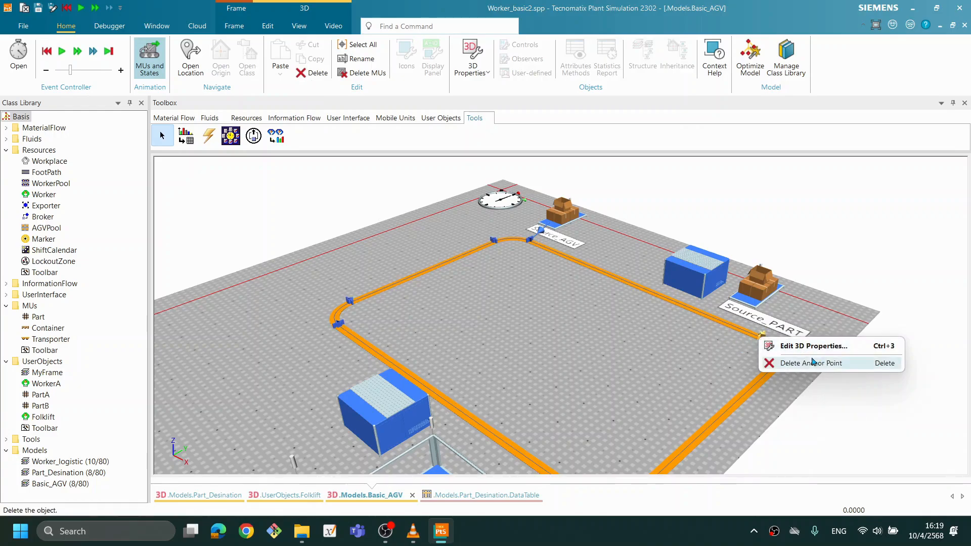
left_click(793, 347)
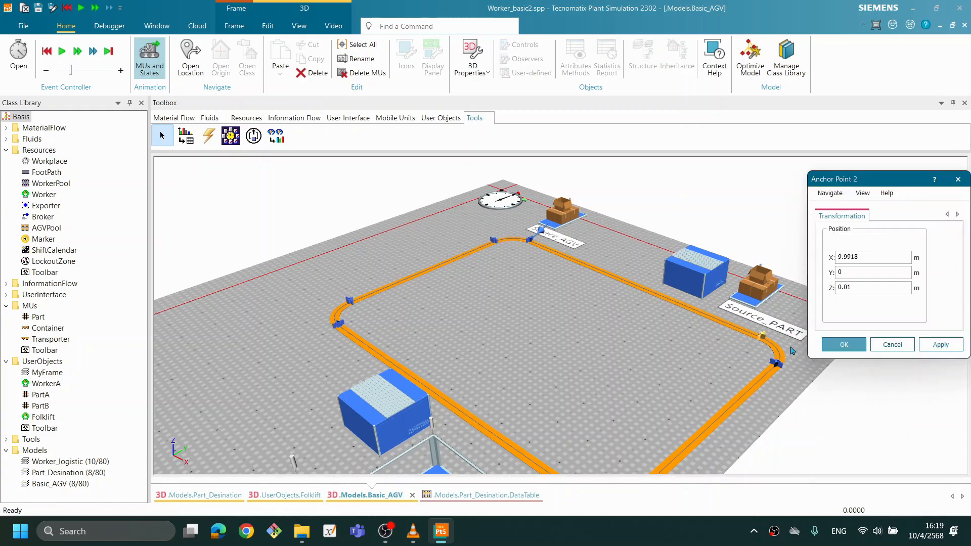
left_click(890, 346)
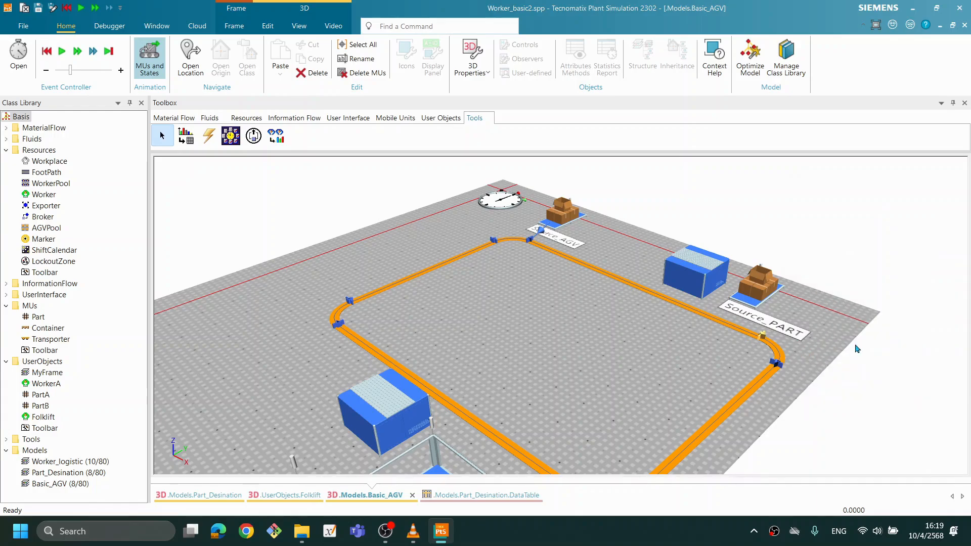
right_click(763, 338)
left_click(737, 340)
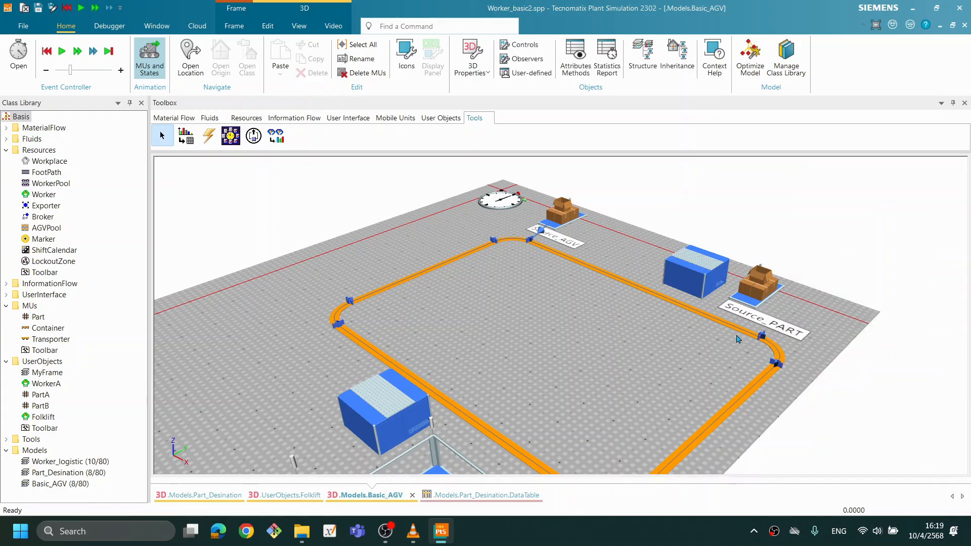
Hide the track's anchor point manipulators.
left_click(747, 332)
right_click(747, 332)
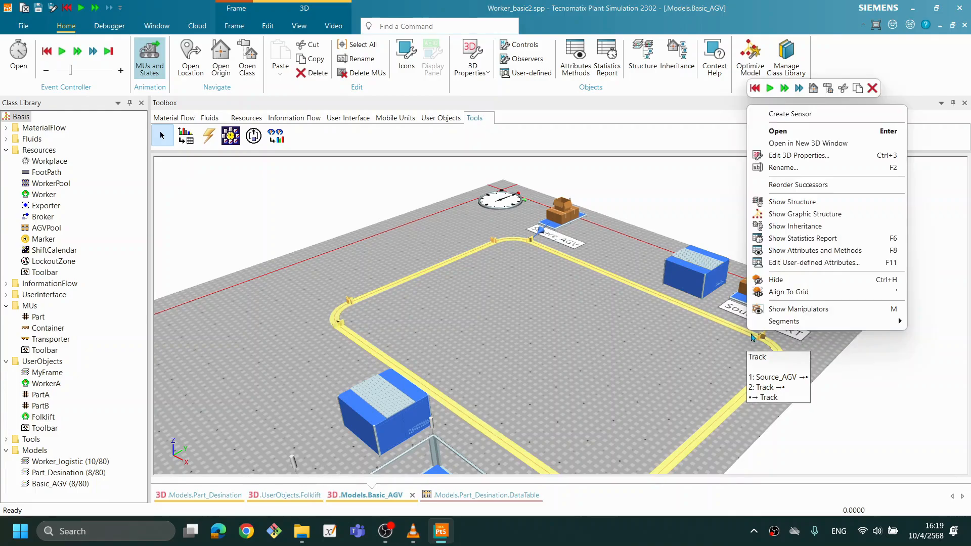
left_click(785, 312)
left_click(635, 357)
left_click_drag(592, 370, 630, 384)
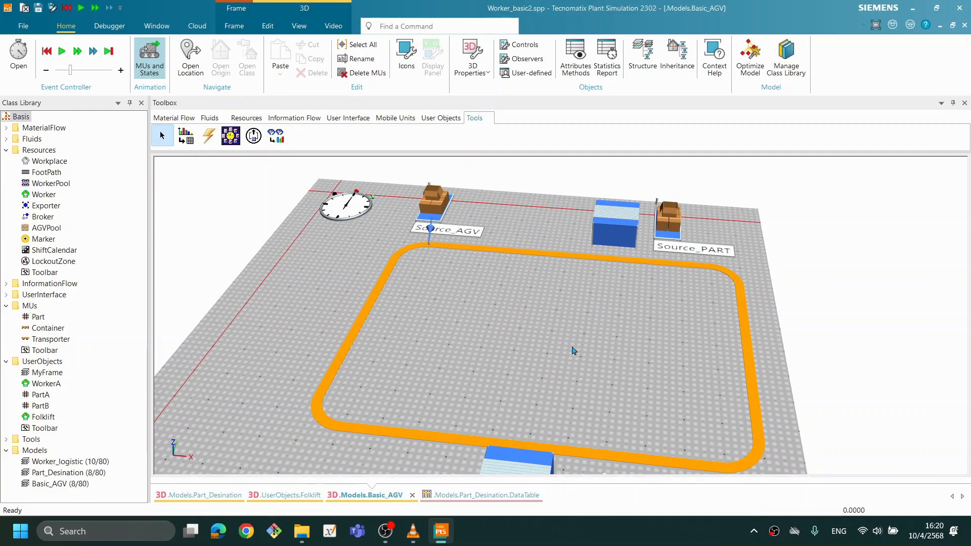
Check the track's length in its attributes.
mouse_move(596, 305)
left_mouse_down()
mouse_move(578, 293)
mouse_move(605, 302)
left_mouse_up()
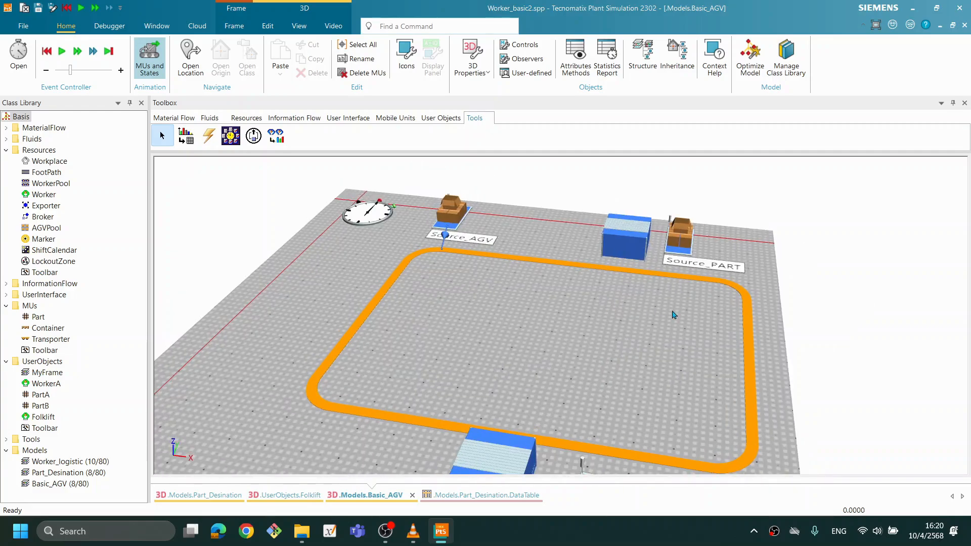
left_click_drag(615, 336, 689, 371)
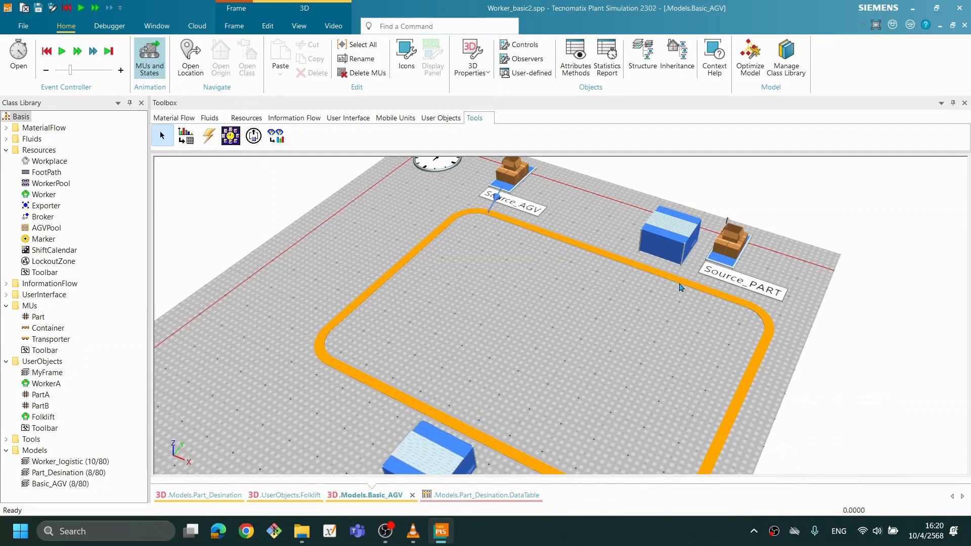
double_click(678, 284)
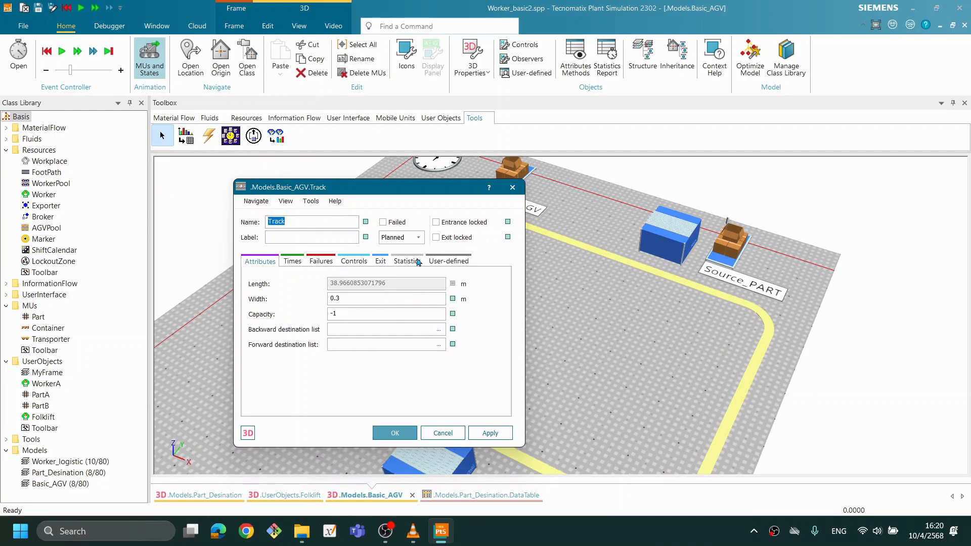
left_click_drag(420, 184, 697, 239)
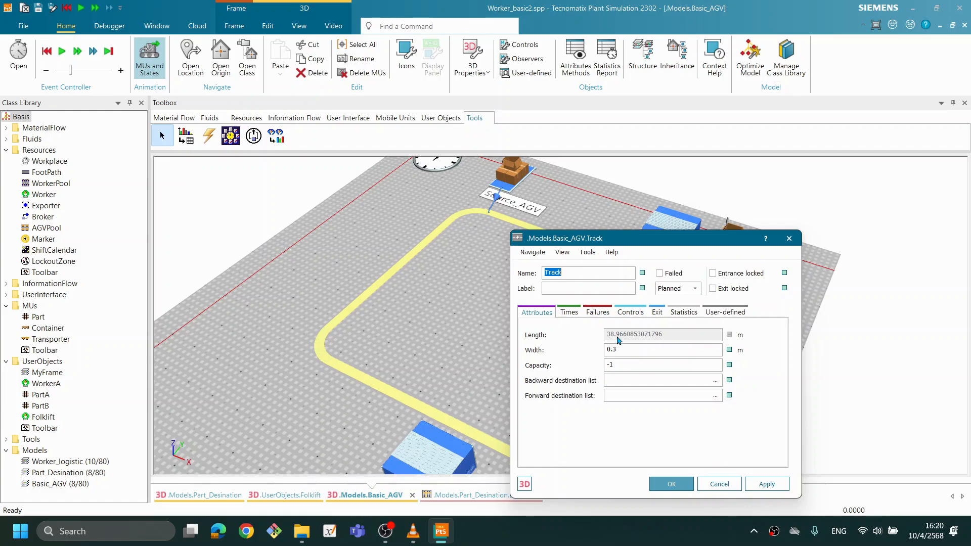
left_click(682, 485)
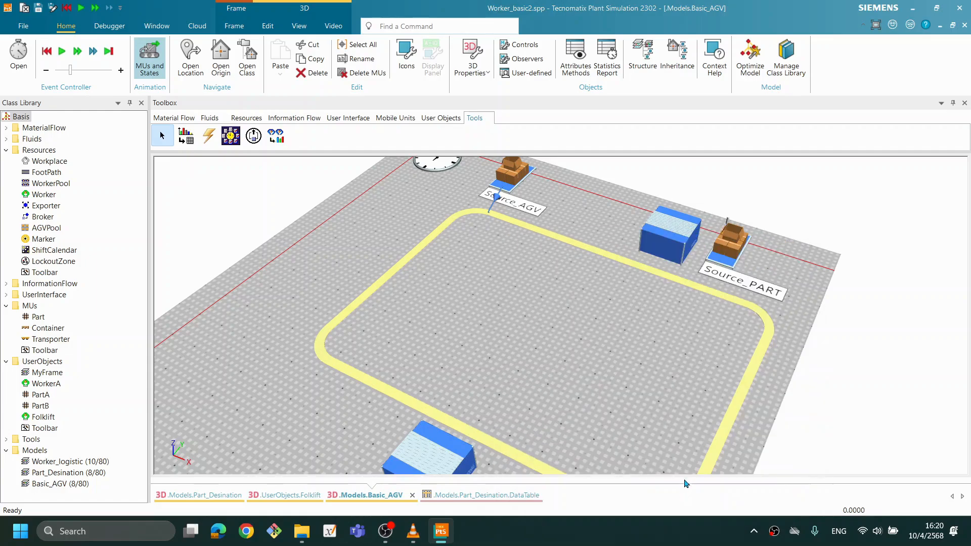
Show the track's manipulators and move the front corner anchor point on the Source_PART side outward, bringing the front straight closer to the front transfer station.
left_click_drag(686, 392, 667, 382)
left_click_drag(698, 413, 593, 291)
right_click(545, 273)
left_click(338, 313)
left_click_drag(277, 225, 201, 229)
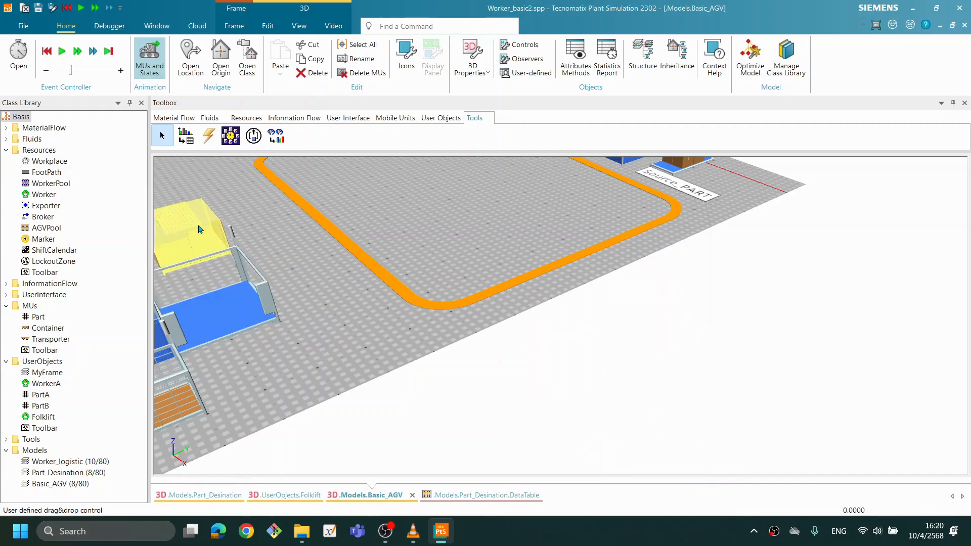
right_click(540, 274)
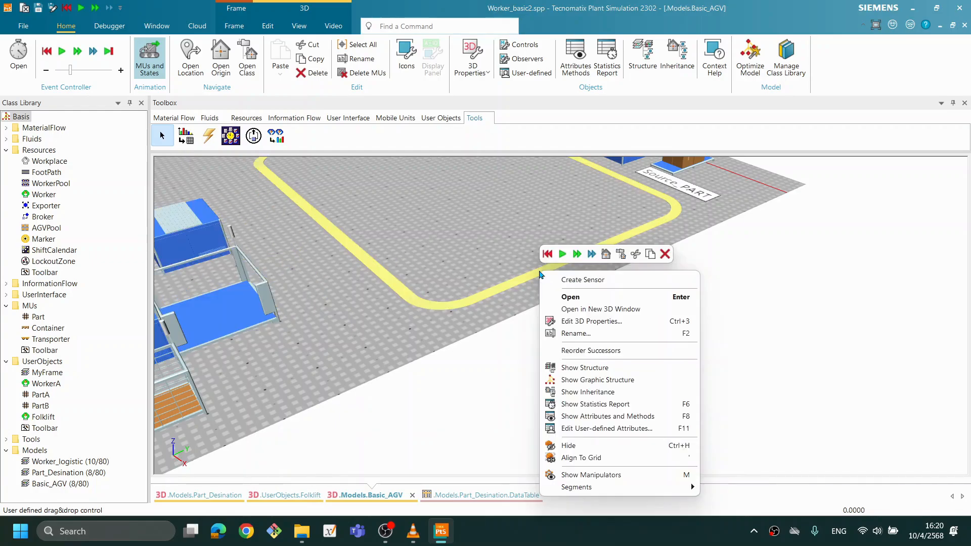
left_click(607, 475)
left_click(473, 301)
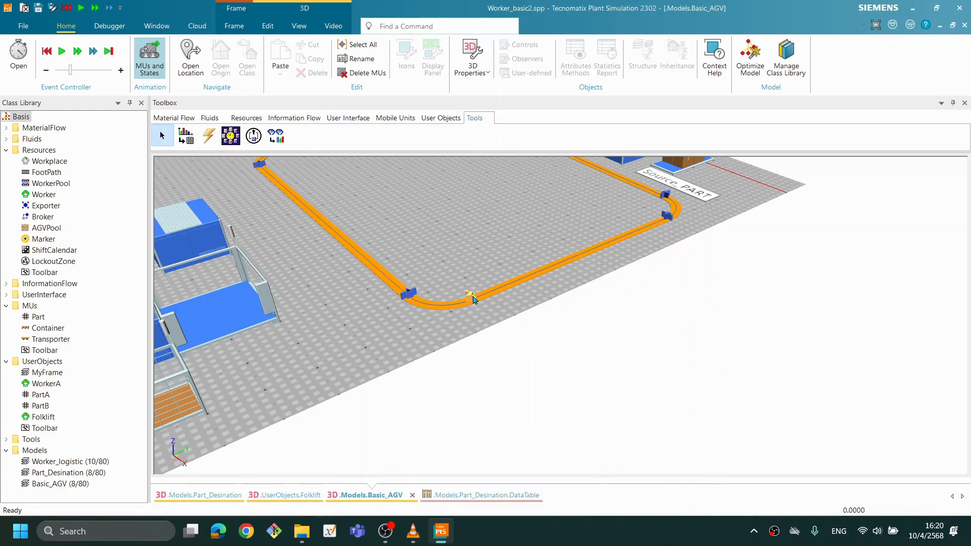
left_click_drag(470, 300, 400, 330)
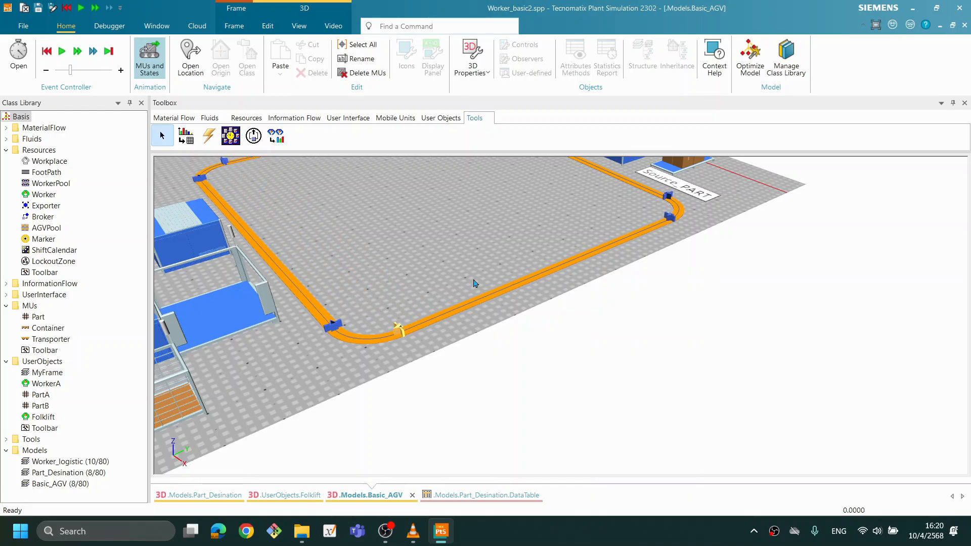
Turn off the manipulators on the reshaped track.
scroll(475, 280, "down", 4)
left_click_drag(443, 301, 481, 304)
scroll(587, 281, "down", 3)
left_click(529, 194)
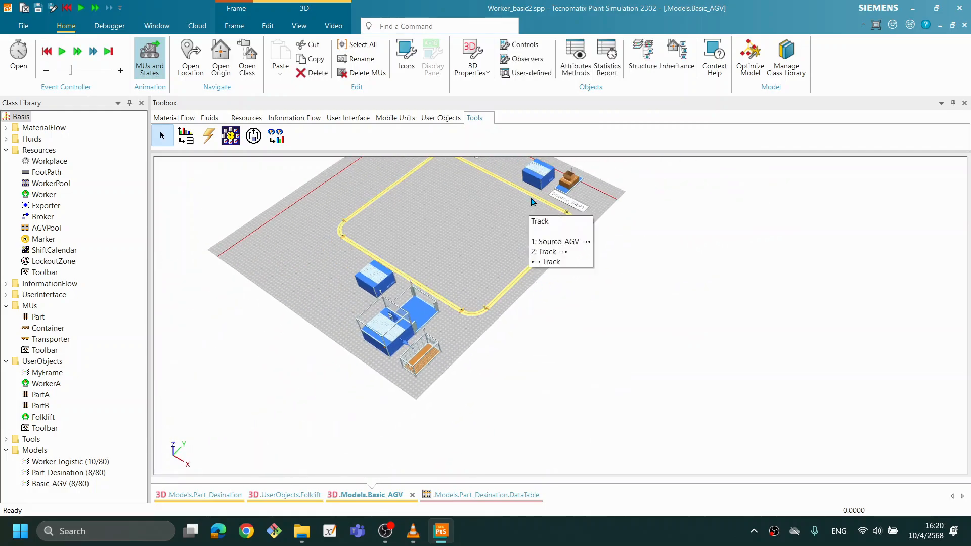
left_click(499, 243)
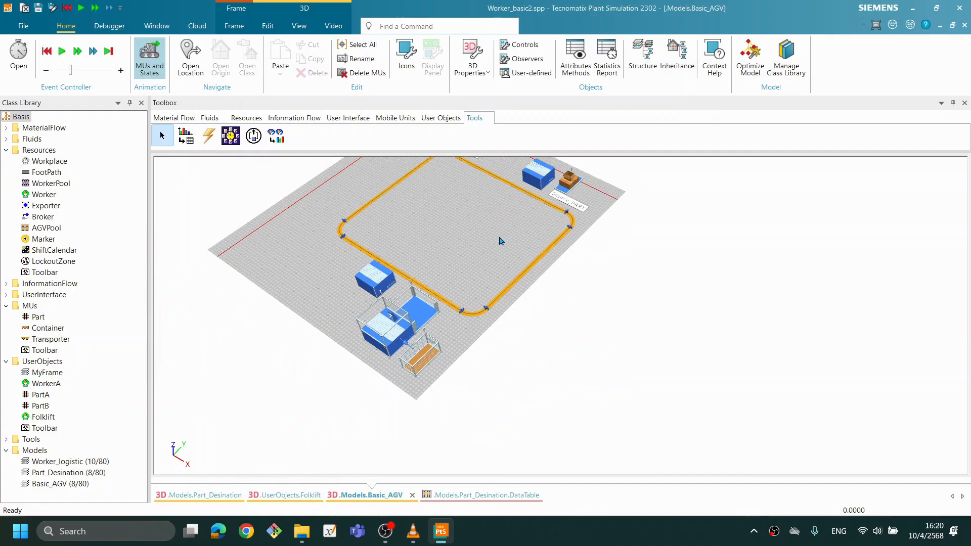
right_click(568, 212)
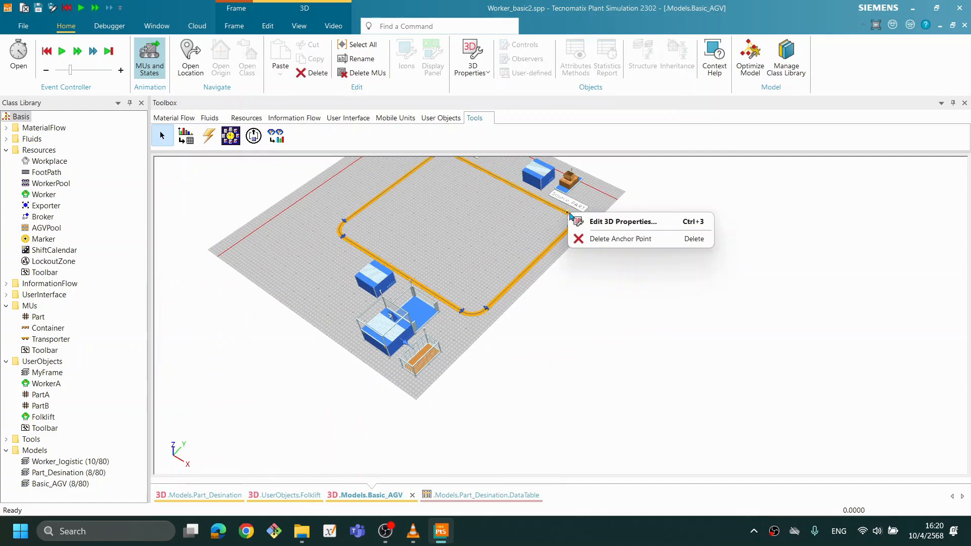
left_click(567, 212)
right_click(553, 206)
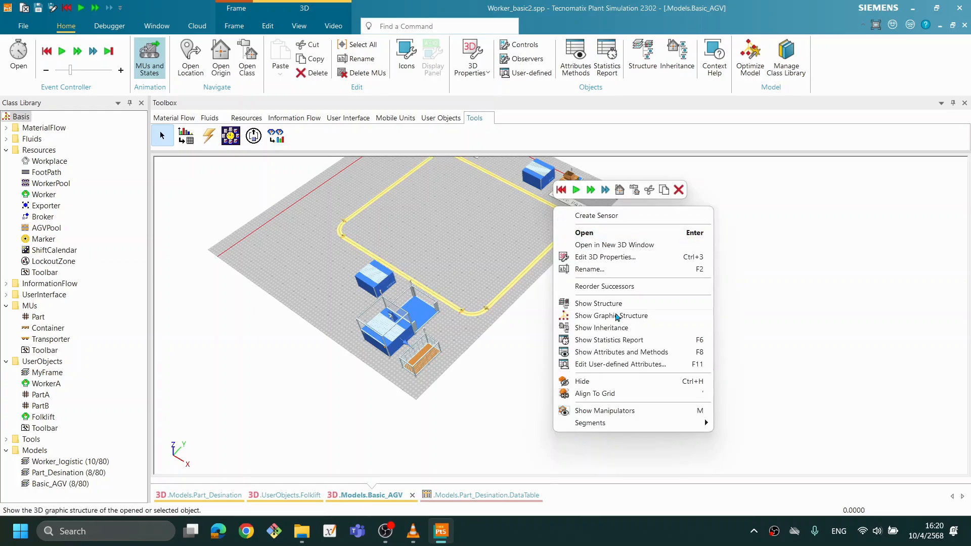
left_click(614, 409)
left_click(548, 332)
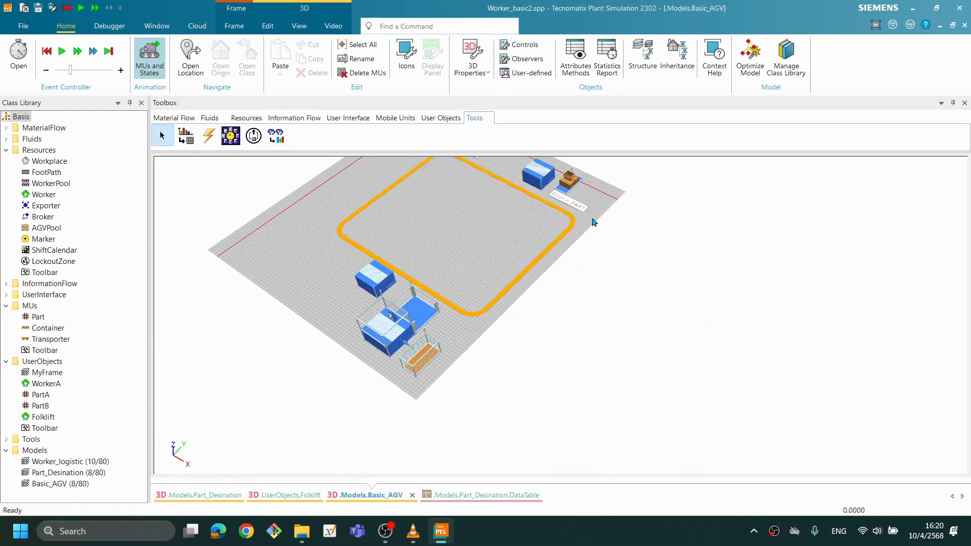
Check the reshaped track's length in its attributes and leave them unchanged.
double_click(547, 205)
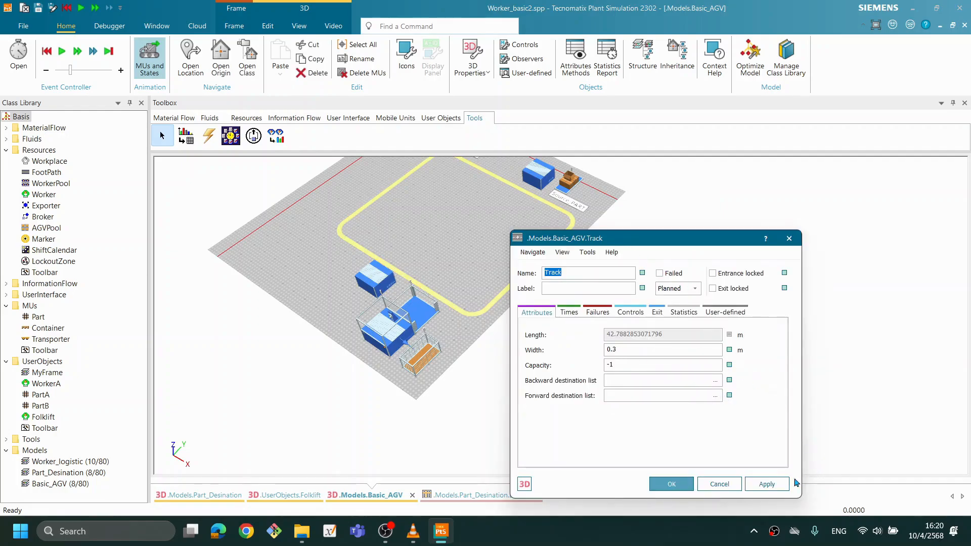
left_click(724, 485)
Examine the overall AGV layout, following the track past Source_AGV, Source_PART, both transfer stations and the Buffer area.
left_click_drag(555, 238, 553, 329)
left_click_drag(496, 305, 462, 273)
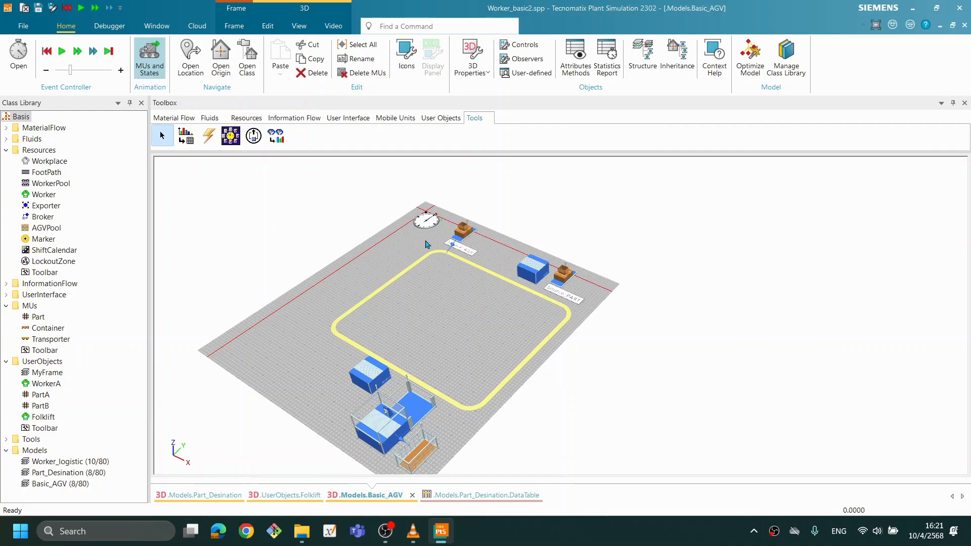
left_click_drag(586, 343, 566, 336)
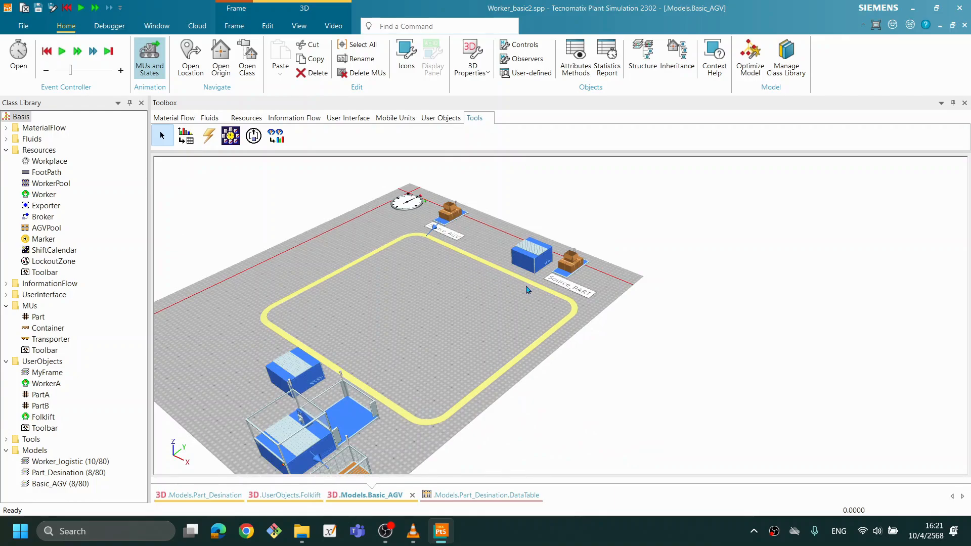
scroll(484, 287, "up", 5)
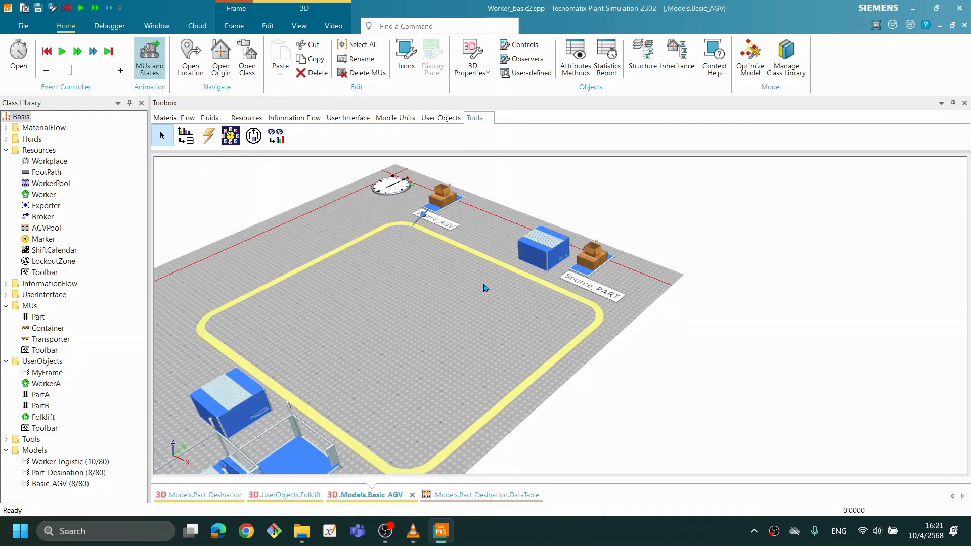
scroll(484, 288, "up", 5)
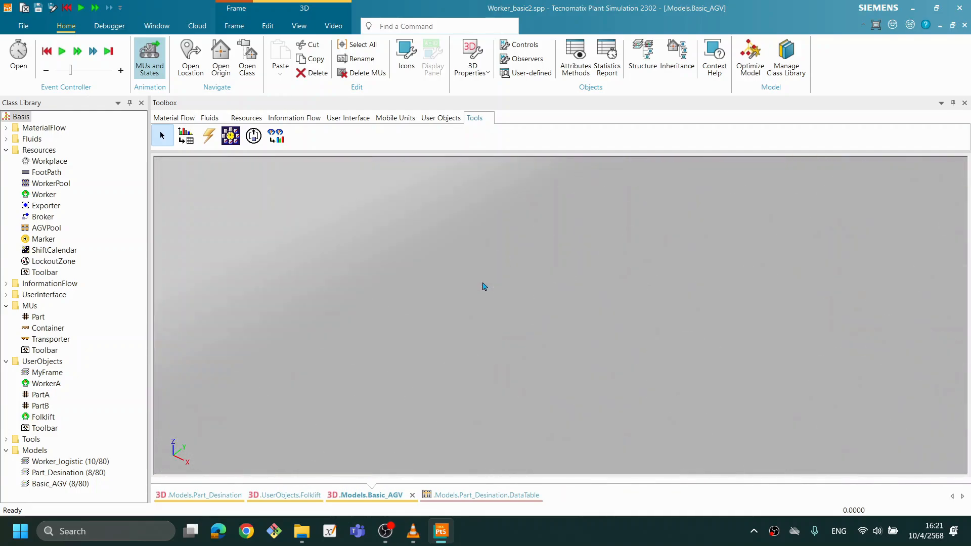
scroll(484, 288, "down", 8)
scroll(484, 288, "up", 2)
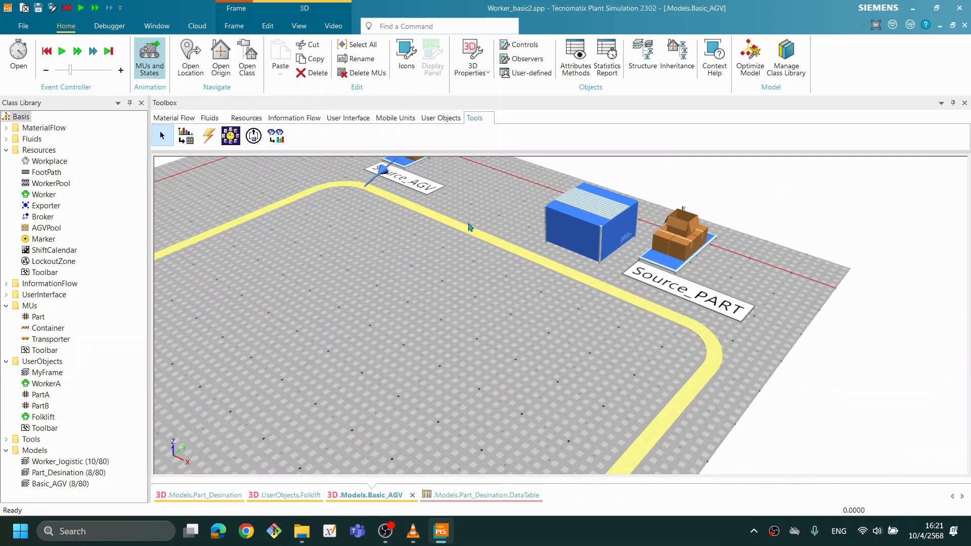
scroll(506, 255, "down", 2)
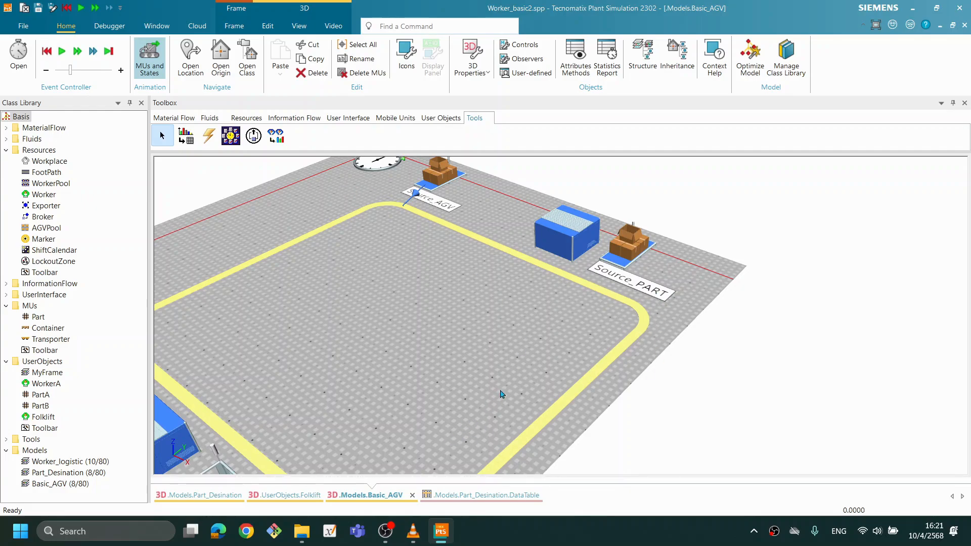
scroll(405, 406, "down", 2)
scroll(430, 405, "down", 3)
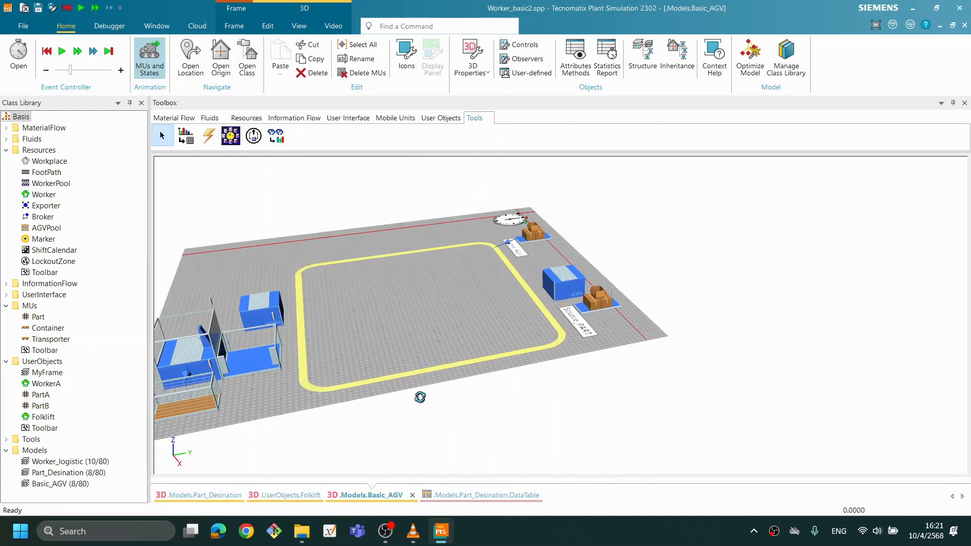
scroll(424, 400, "up", 2)
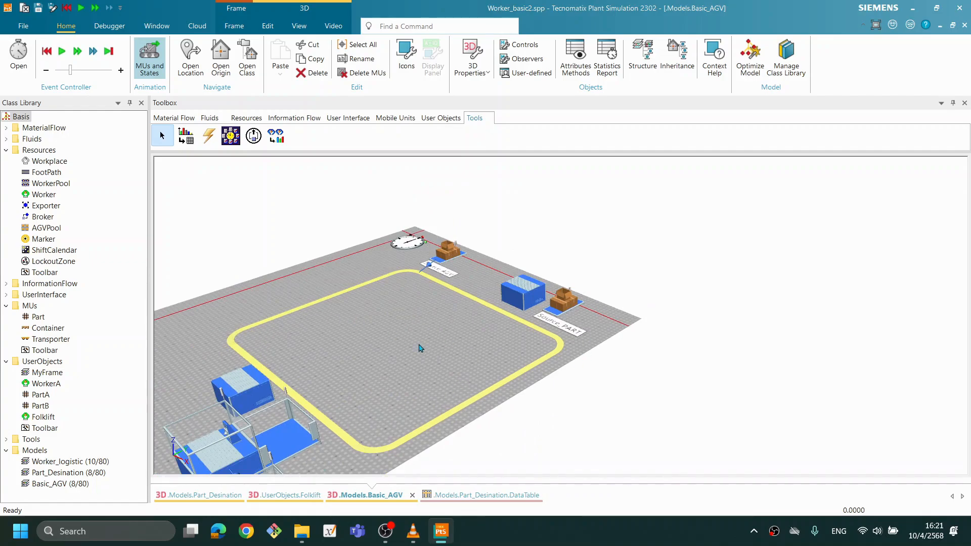
scroll(477, 386, "up", 2)
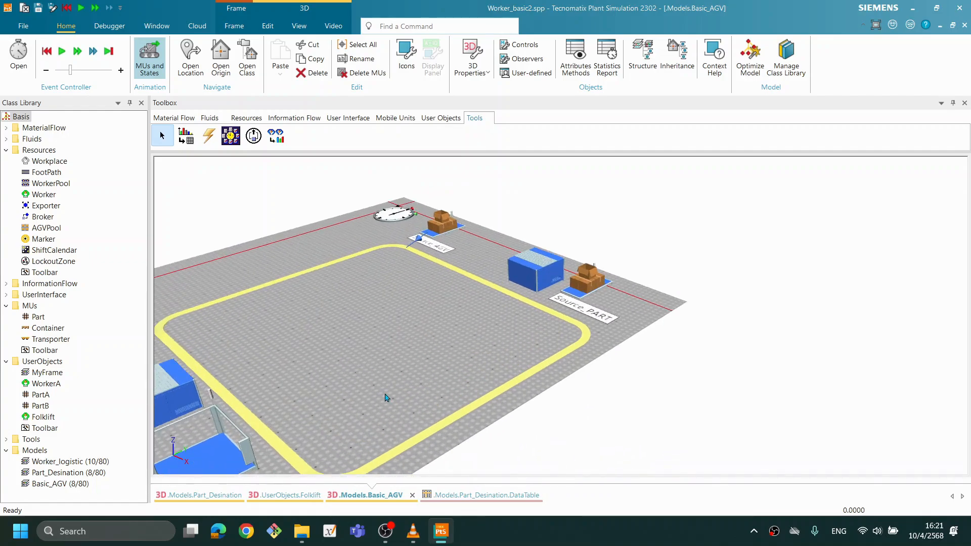
left_click_drag(400, 320, 401, 324)
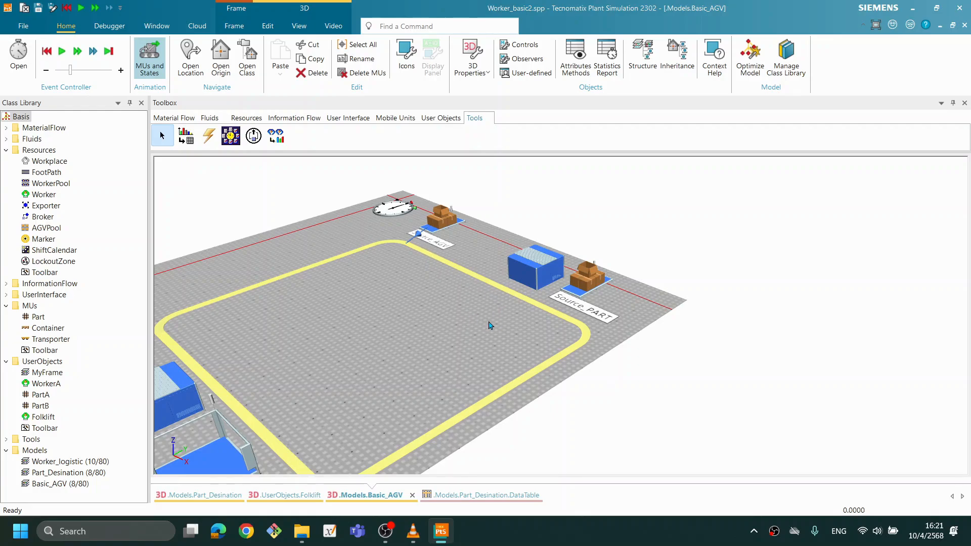
scroll(490, 326, "down", 2)
Set the TransferStation beside Source_PART to take its parts from Source_PART, keeping the Load station type.
left_click(495, 341)
left_click_drag(446, 336, 451, 342)
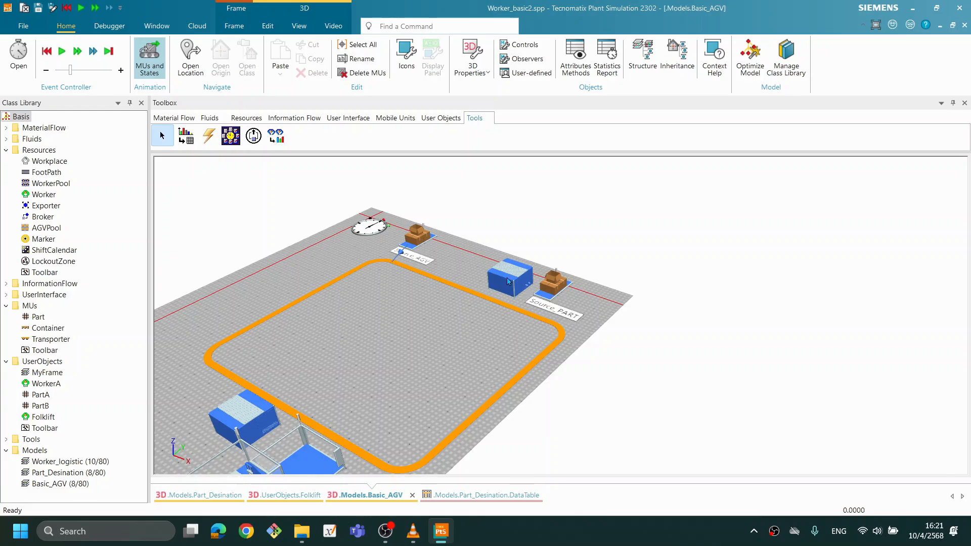
double_click(494, 289)
left_click_drag(500, 149, 795, 158)
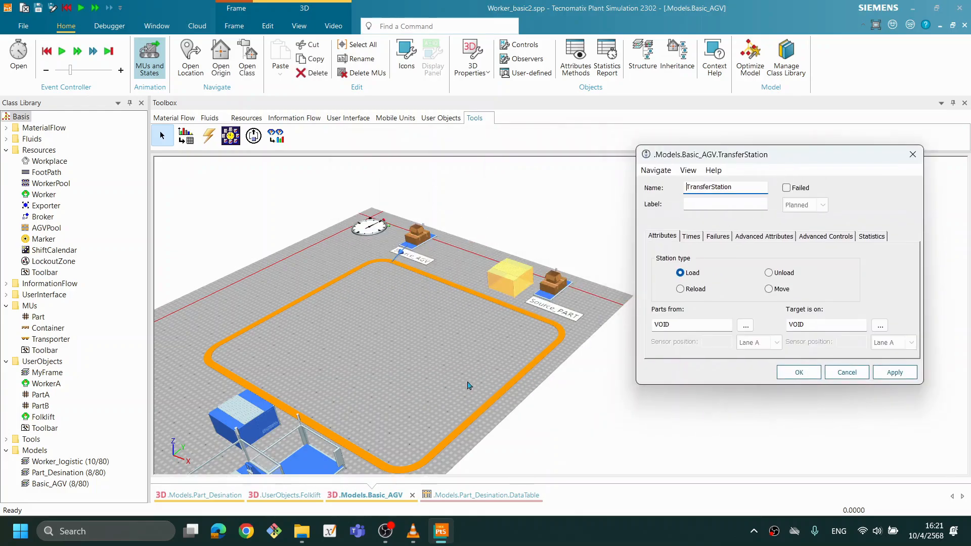
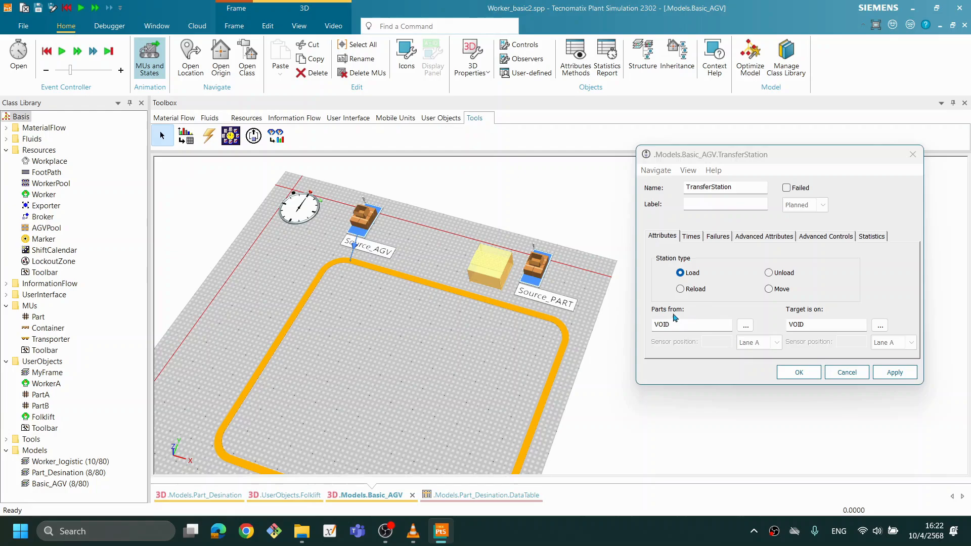
left_click(745, 326)
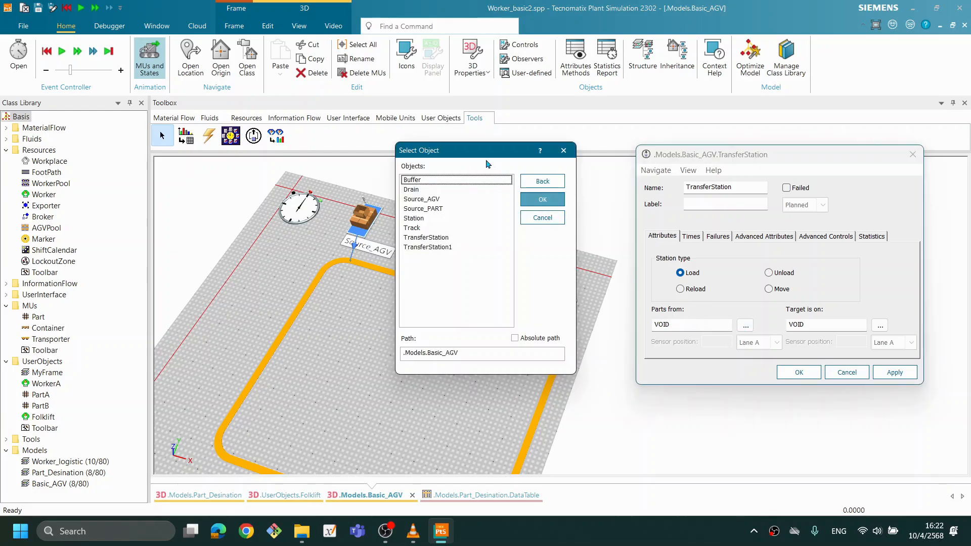
left_click_drag(470, 155, 841, 153)
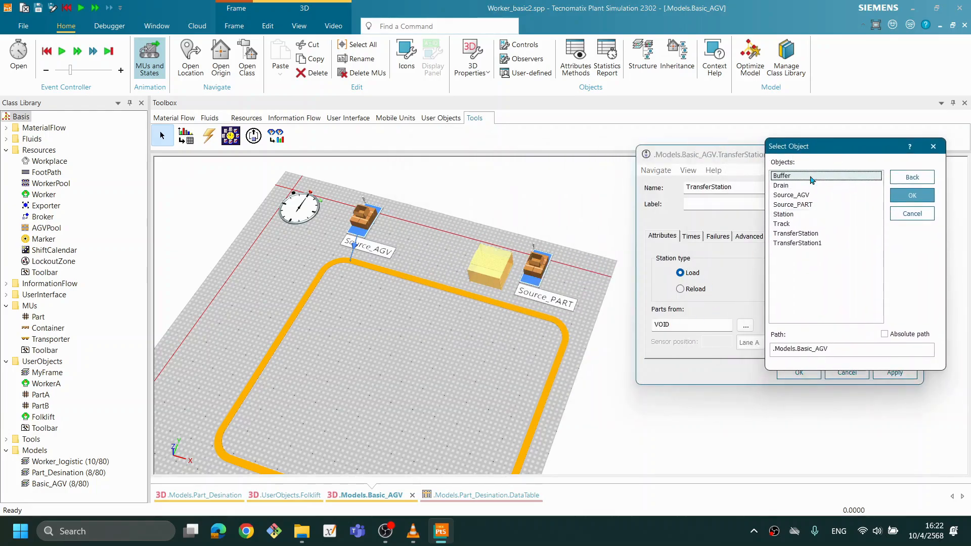
left_click(805, 206)
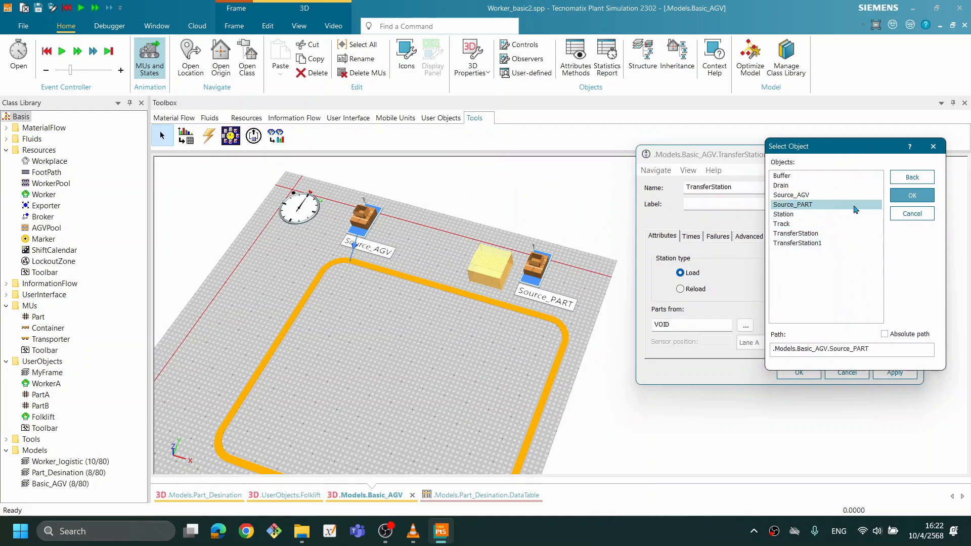
left_click(904, 196)
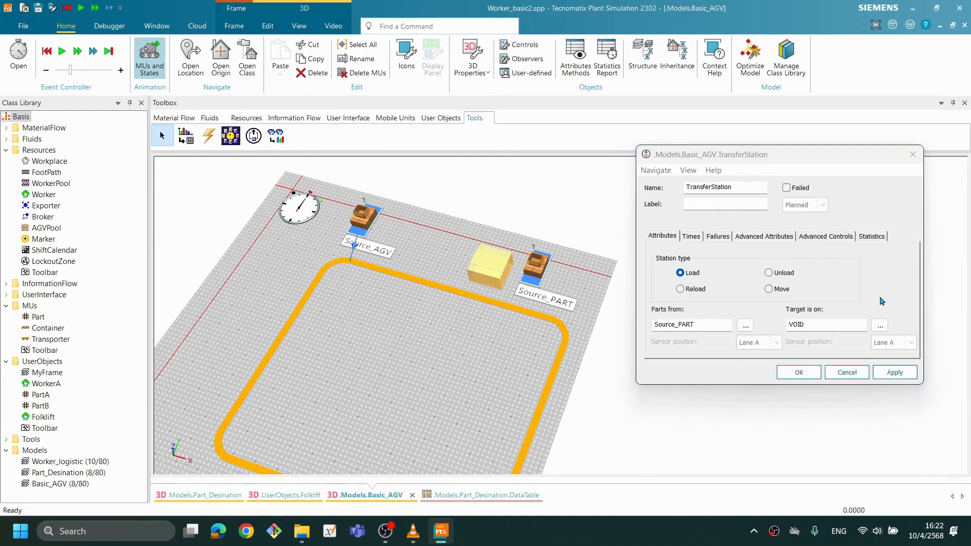
left_click(897, 370)
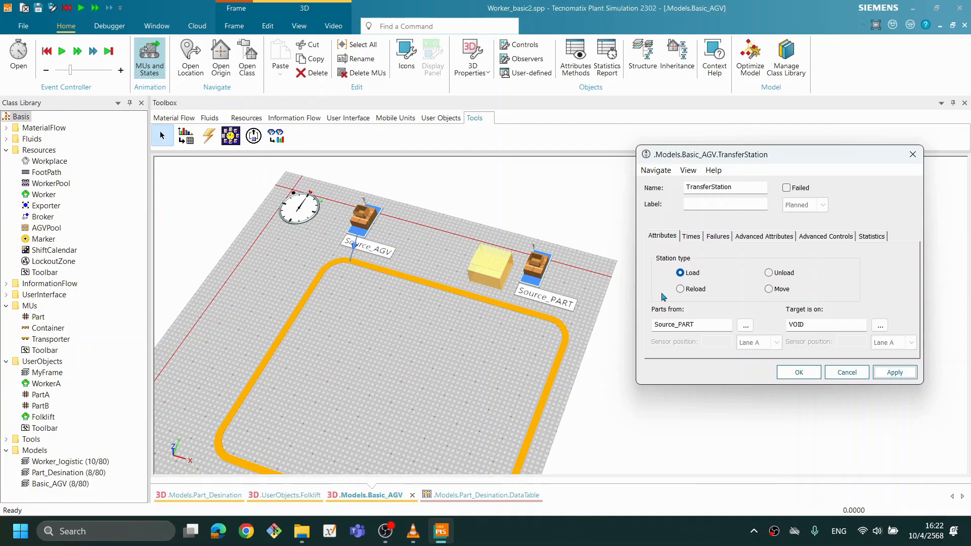
Set the loading TransferStation's target to Track and accept its settings.
left_click(878, 325)
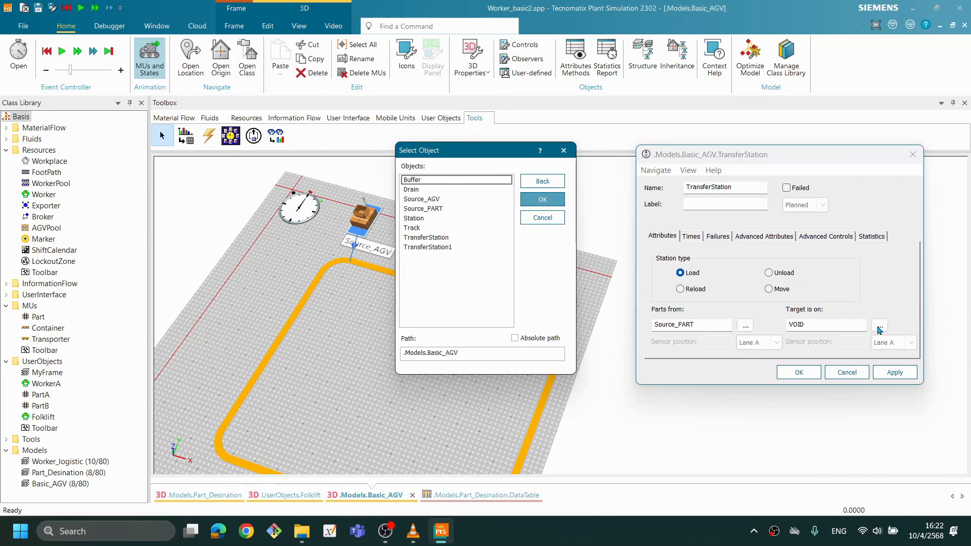
left_click(417, 230)
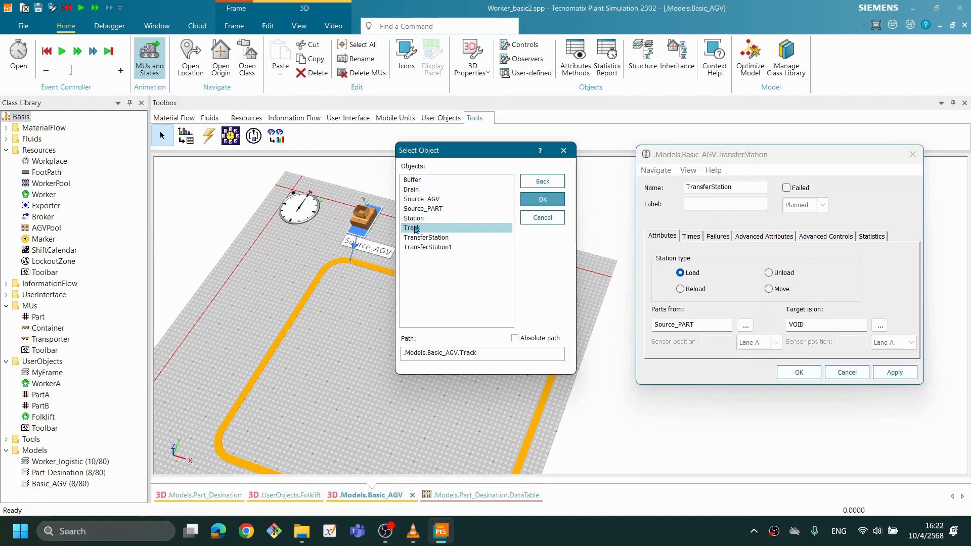
left_click(543, 201)
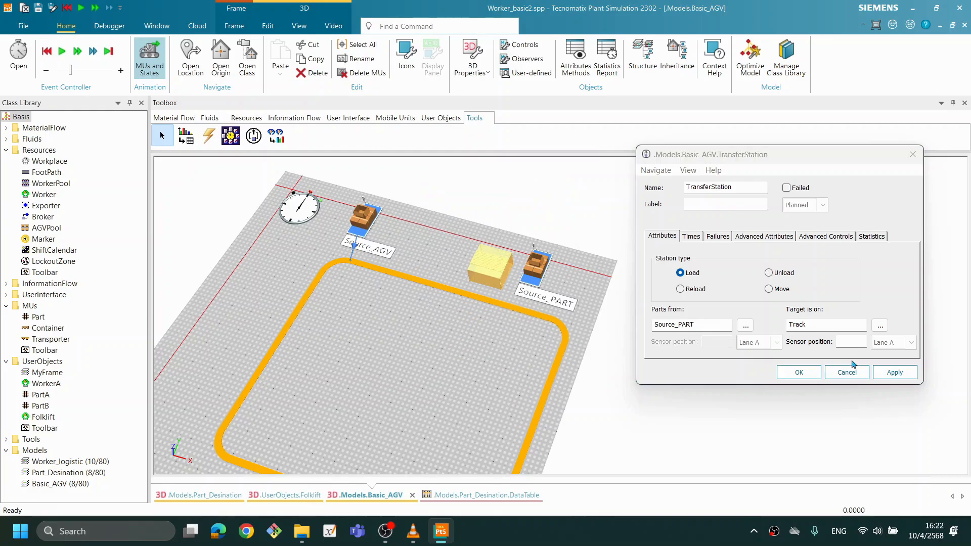
left_click(895, 373)
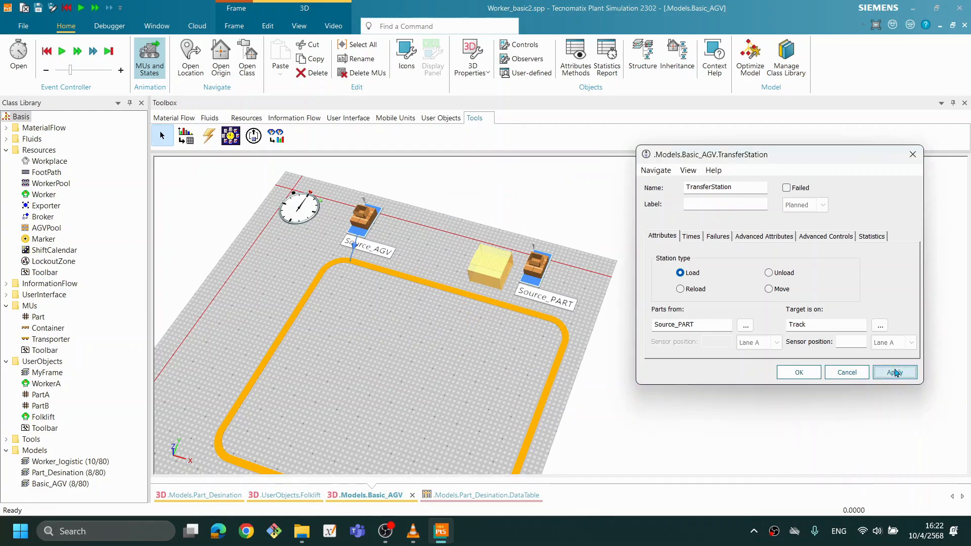
left_click(808, 374)
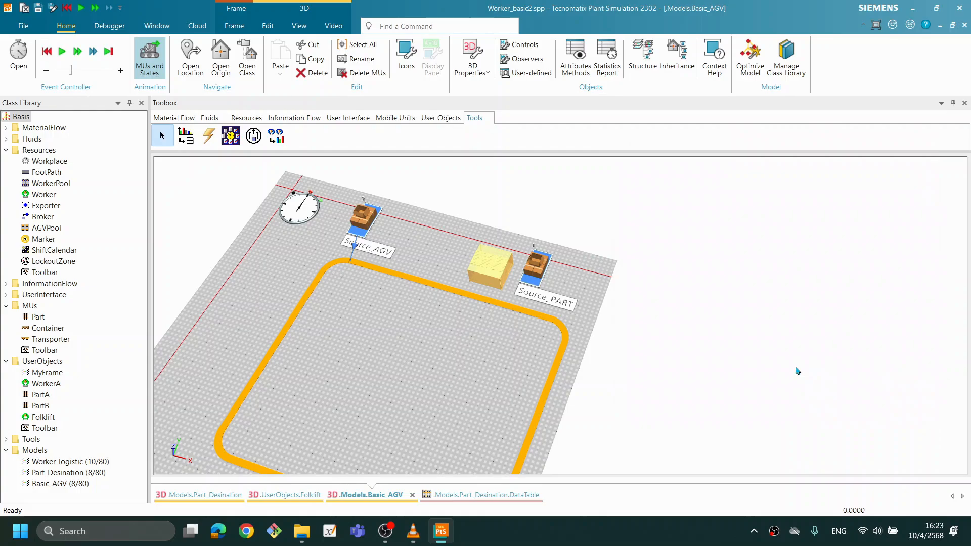
Run the simulation briefly to check how the transporters behave at the loading transfer station, and reset it.
left_click(444, 252)
right_click(449, 251)
left_click(457, 232)
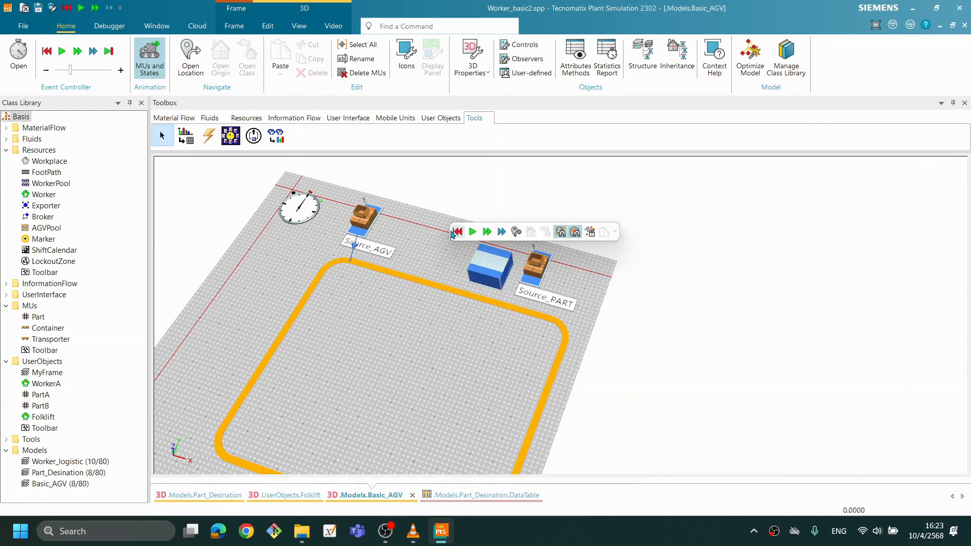
left_click(472, 232)
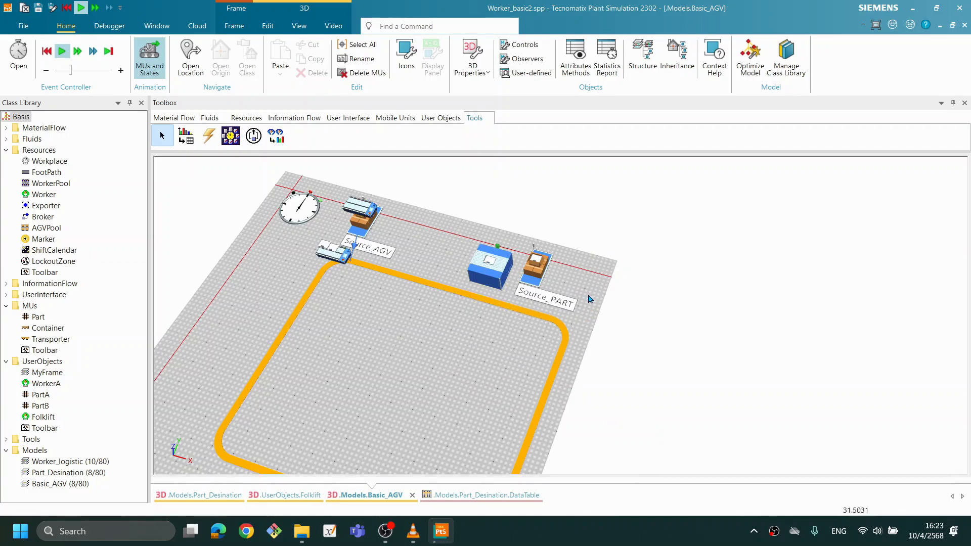
right_click(432, 250)
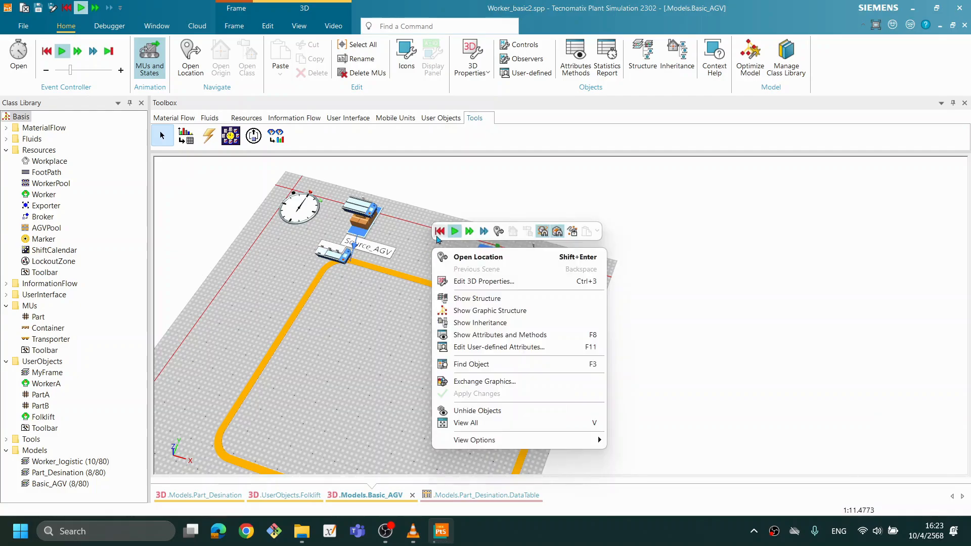
left_click(441, 236)
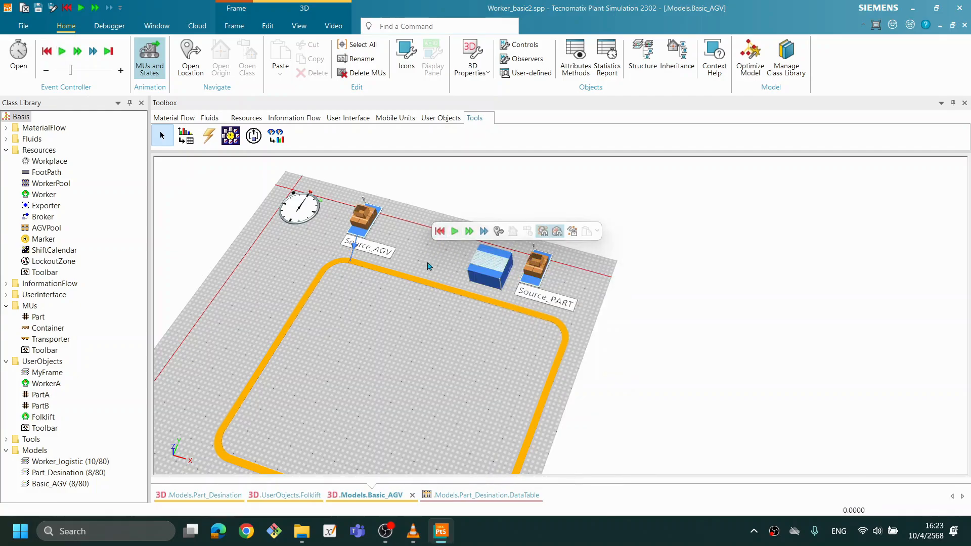
Set the loading TransferStation's sensor position on the Track to 10 and apply it.
scroll(364, 310, "up", 5)
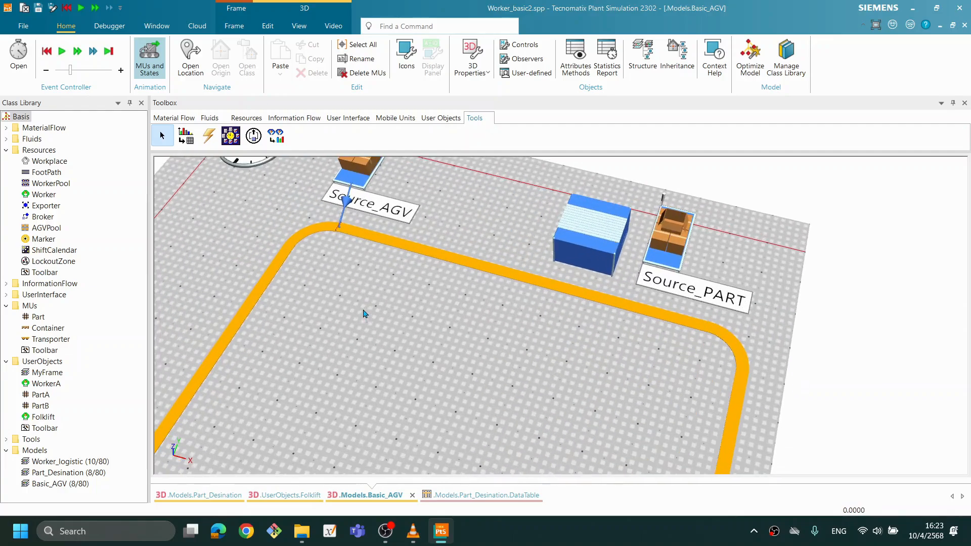
left_click_drag(395, 304, 482, 394)
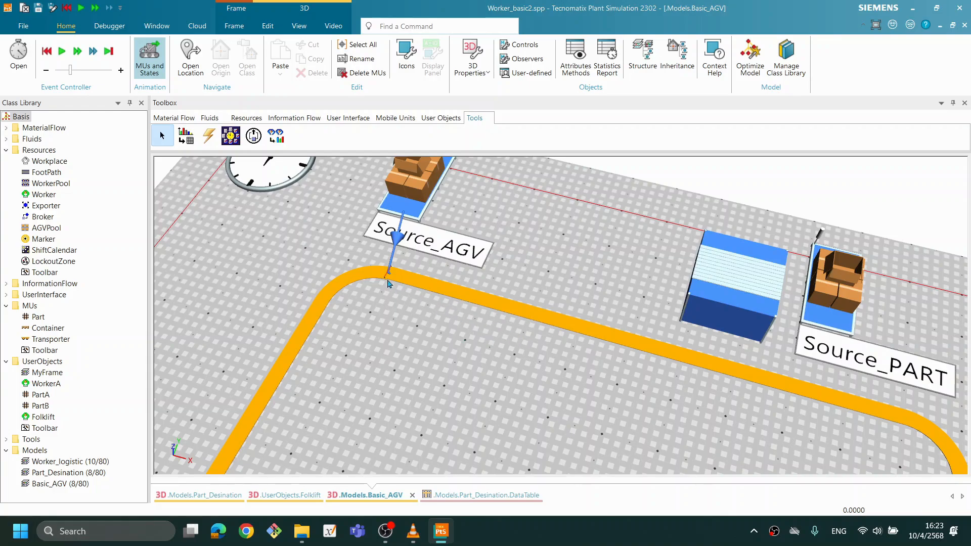
double_click(722, 298)
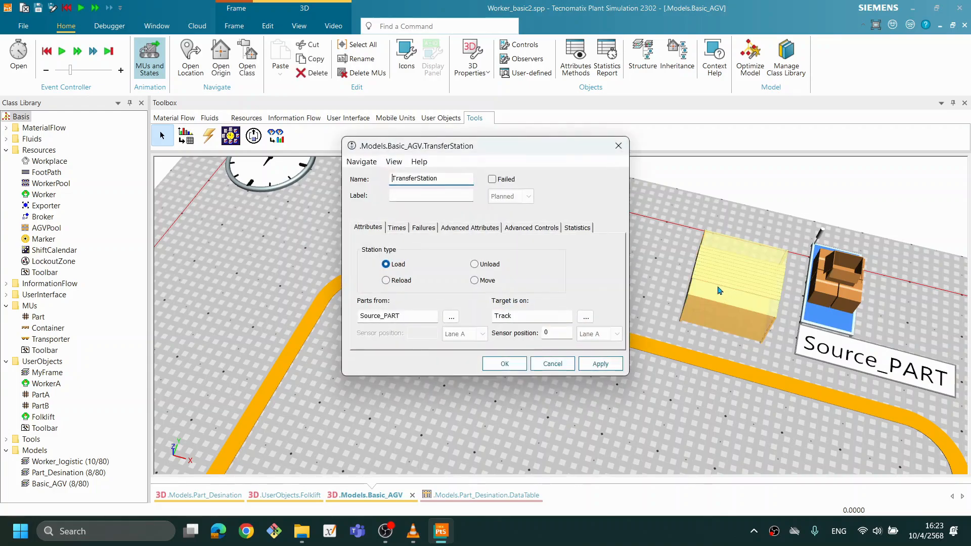
left_click_drag(433, 148, 465, 146)
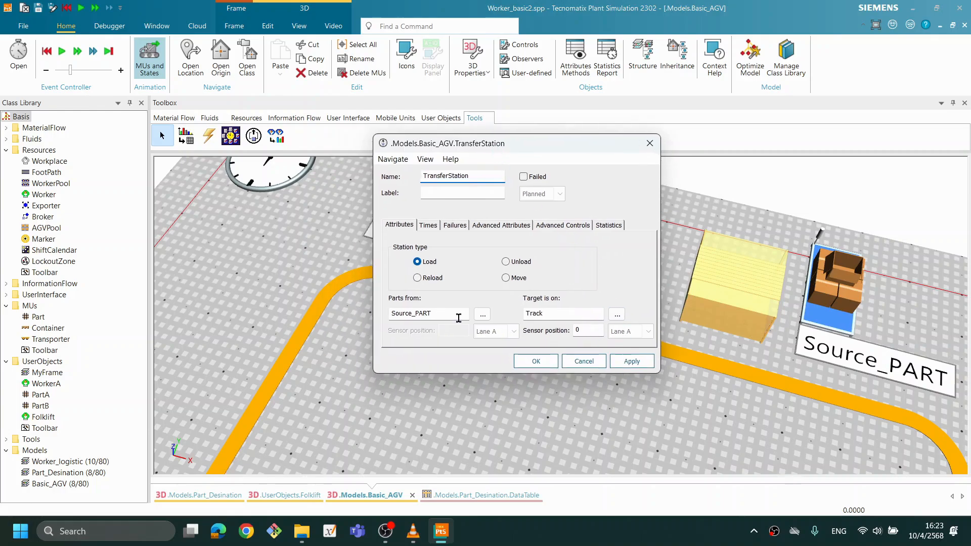
left_click(583, 331)
left_click_drag(526, 143, 245, 29)
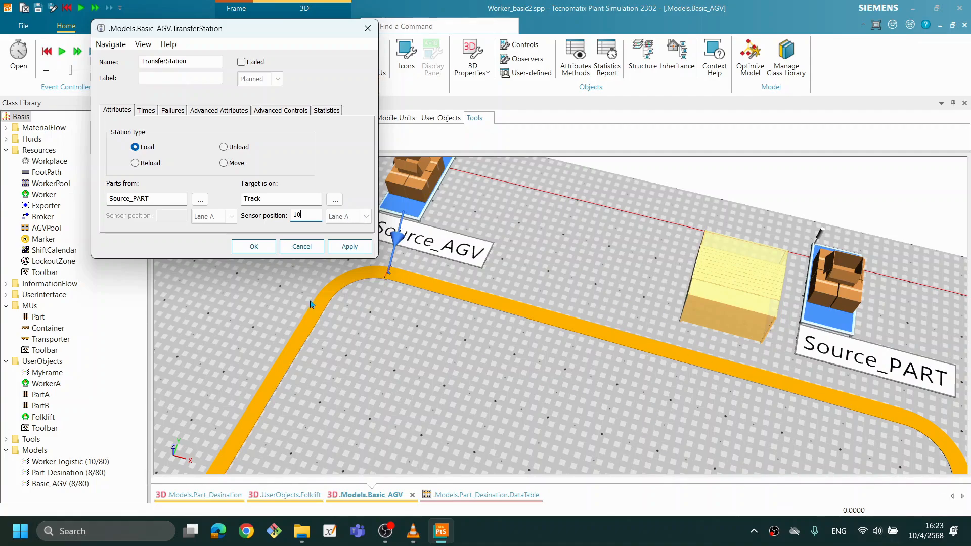
left_click(349, 250)
Shift Source_PART and the loading transfer station along the track toward the new sensor mark, and accept the station's settings.
left_click_drag(843, 325, 901, 327)
left_click_drag(753, 311, 793, 305)
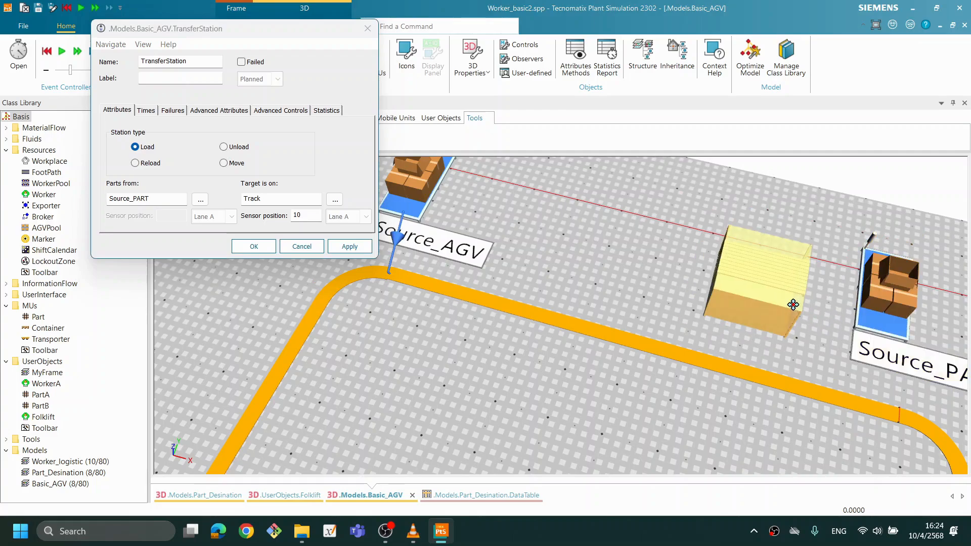
left_click(774, 414)
left_click_drag(865, 351, 740, 329)
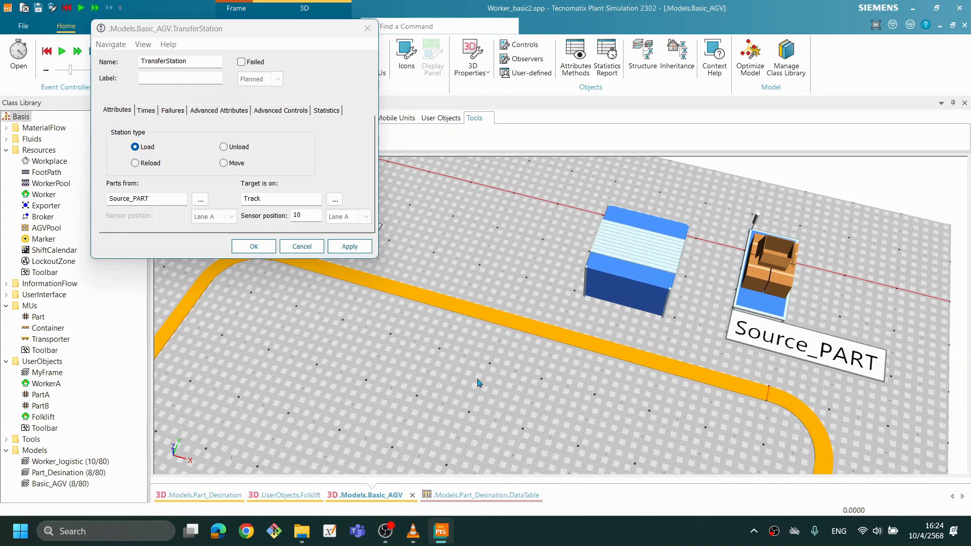
mouse_move(578, 389)
left_mouse_down()
mouse_move(688, 430)
mouse_move(577, 394)
left_mouse_up()
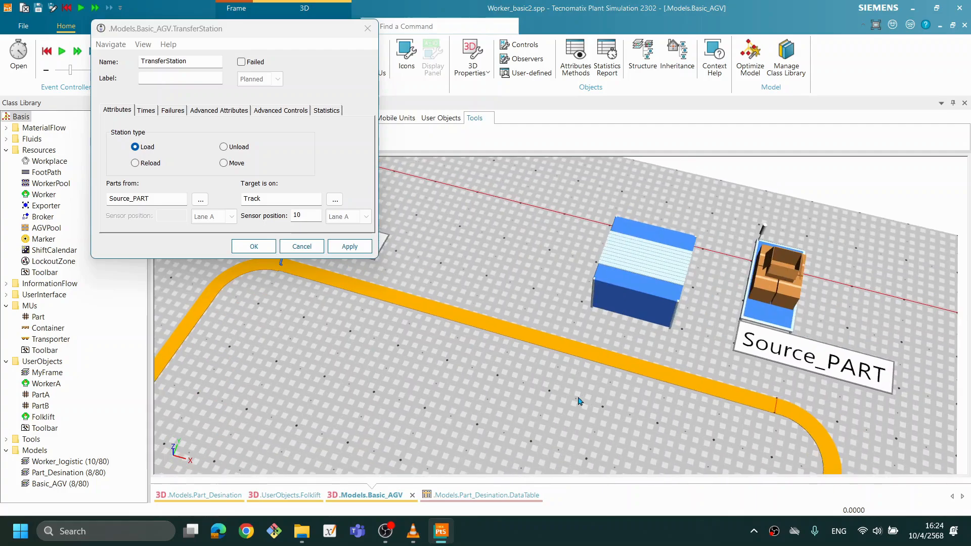
left_click(253, 247)
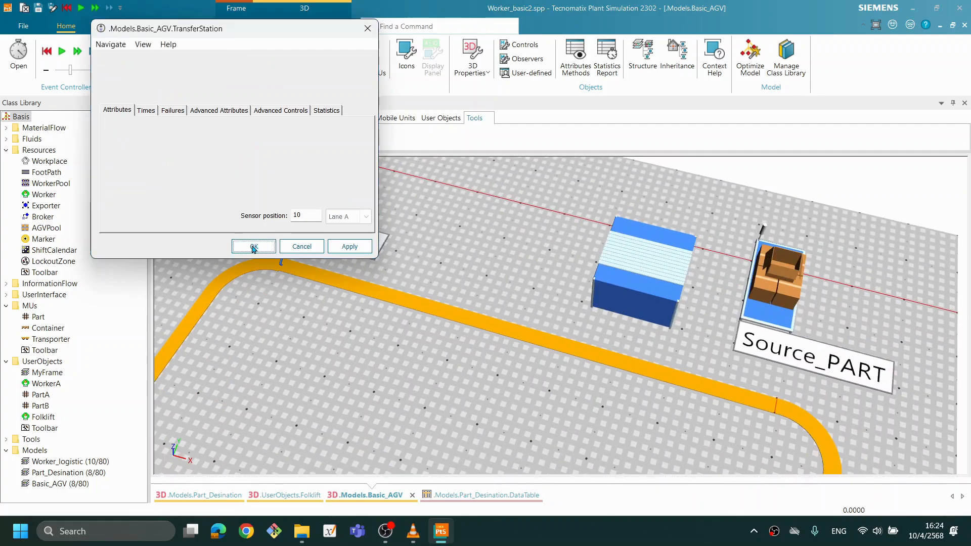
Run the simulation and watch the transporters load parts at the sensor and travel around the track past the Buffer area.
right_click(493, 257)
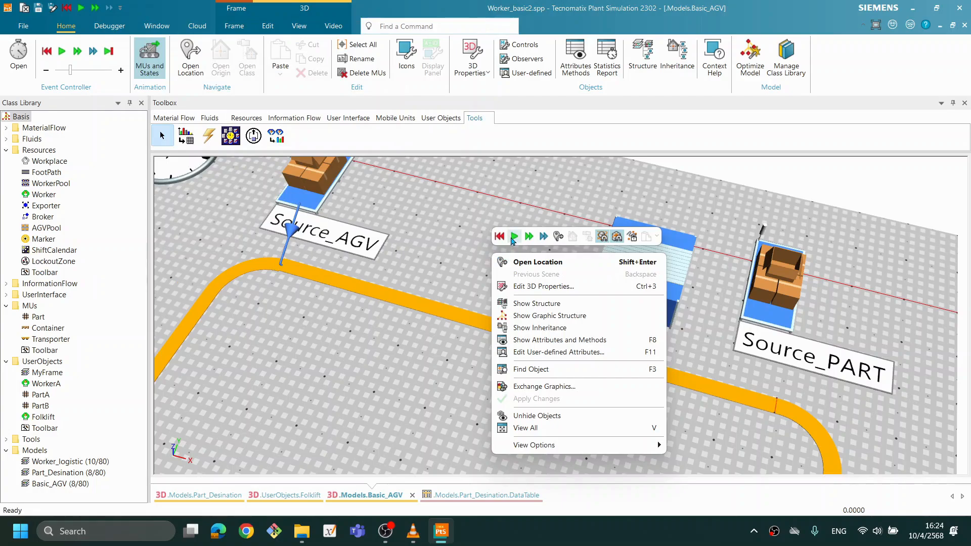
left_click(513, 238)
left_click(513, 237)
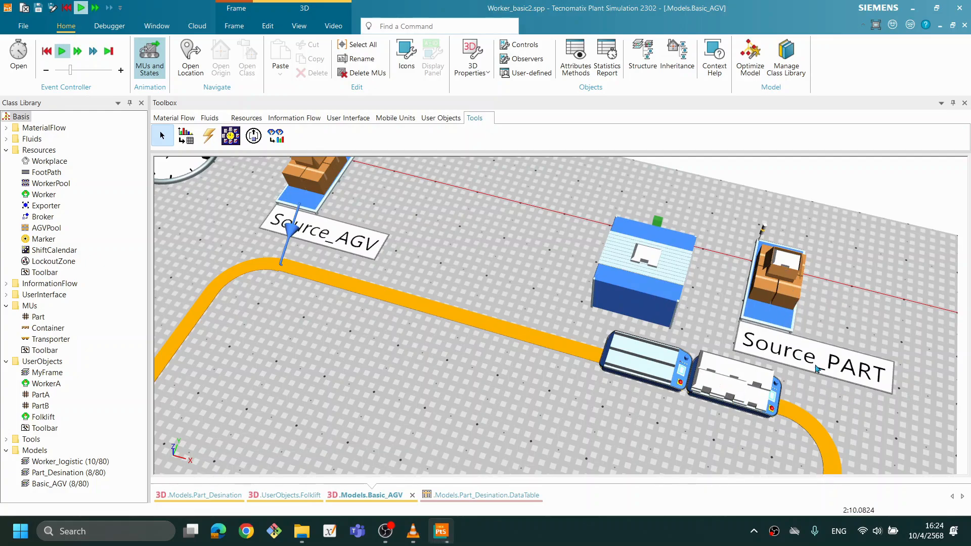
scroll(758, 326, "down", 3)
scroll(759, 325, "down", 4)
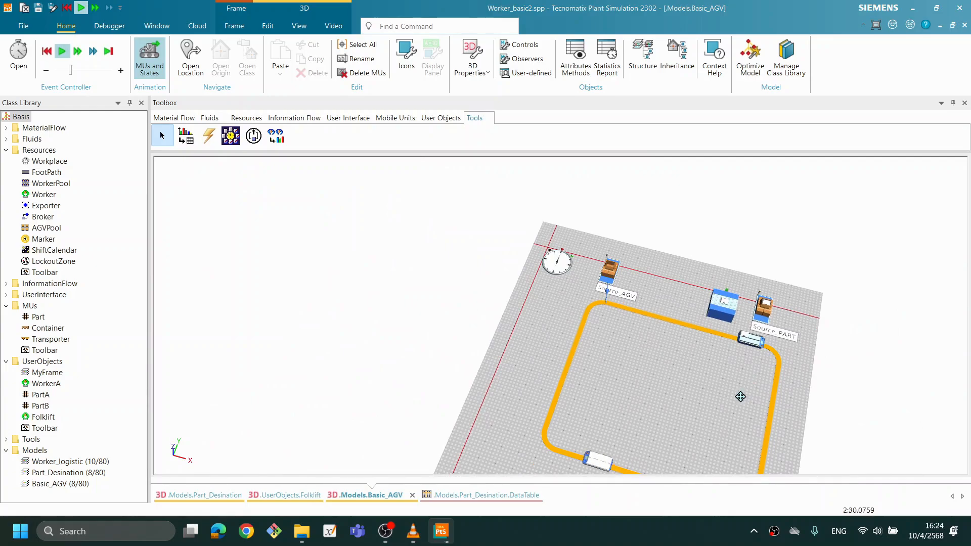
scroll(740, 354, "up", 2)
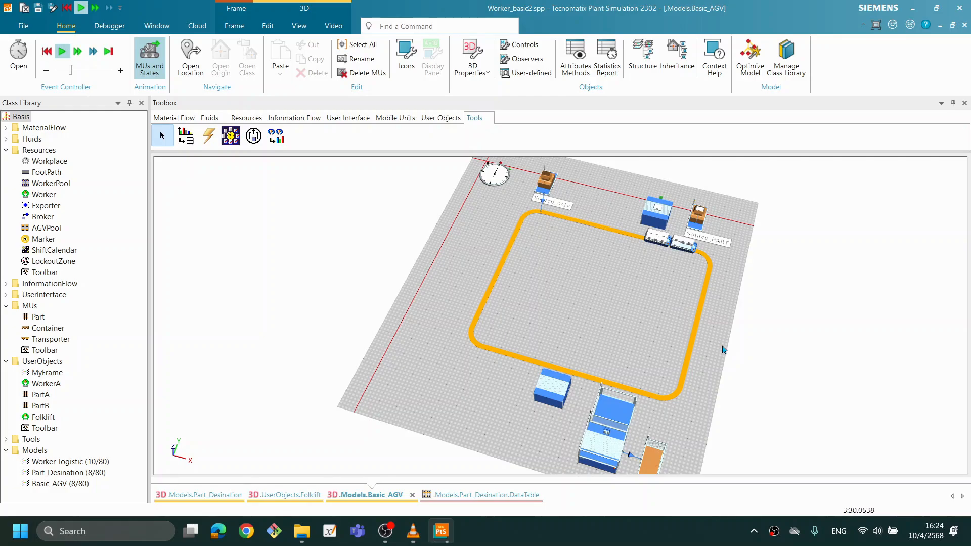
left_click_drag(669, 383, 610, 364)
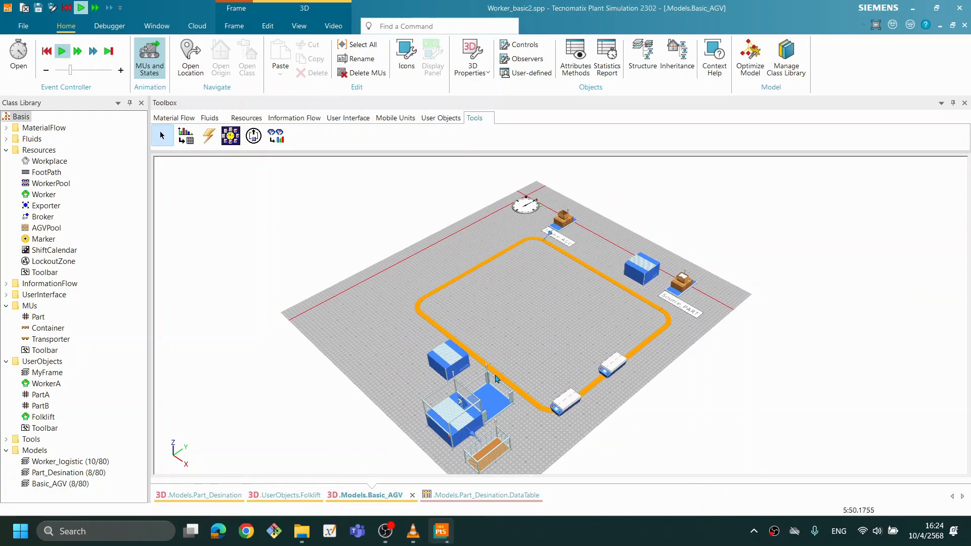
mouse_move(498, 380)
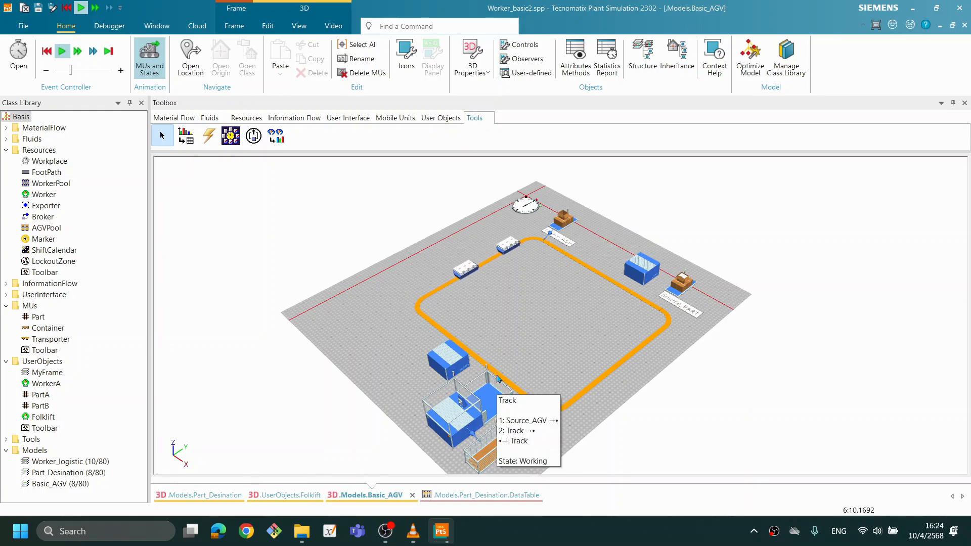
Move the processing Station slightly farther from the Buffer and reset the simulation.
left_click(450, 423)
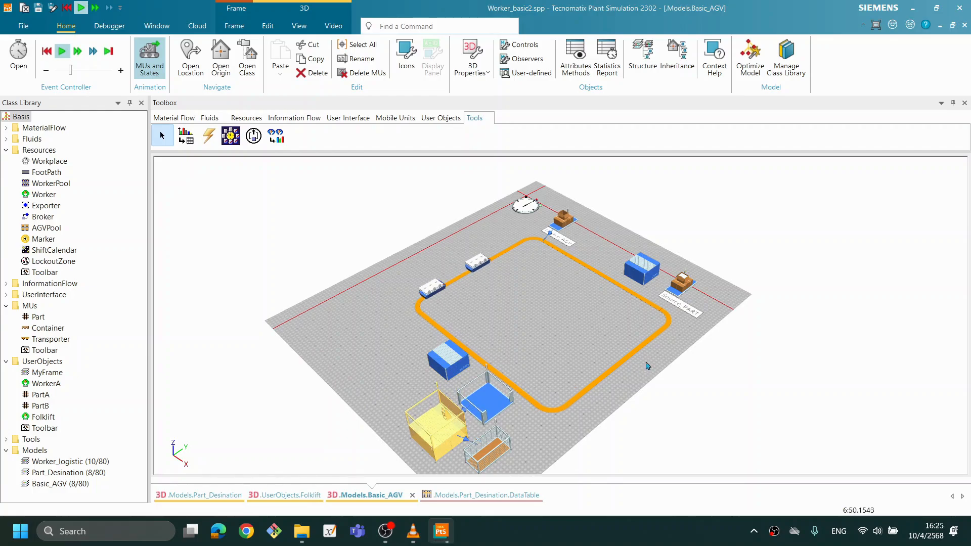
right_click(570, 305)
left_click(577, 293)
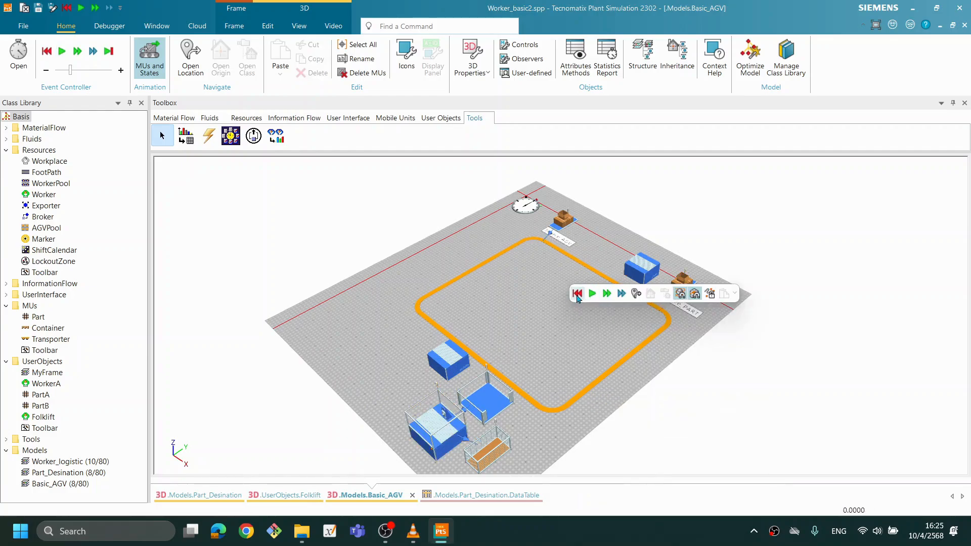
Open TransferStation1's settings beside the Buffer and set its station type to Unload.
left_click(447, 366)
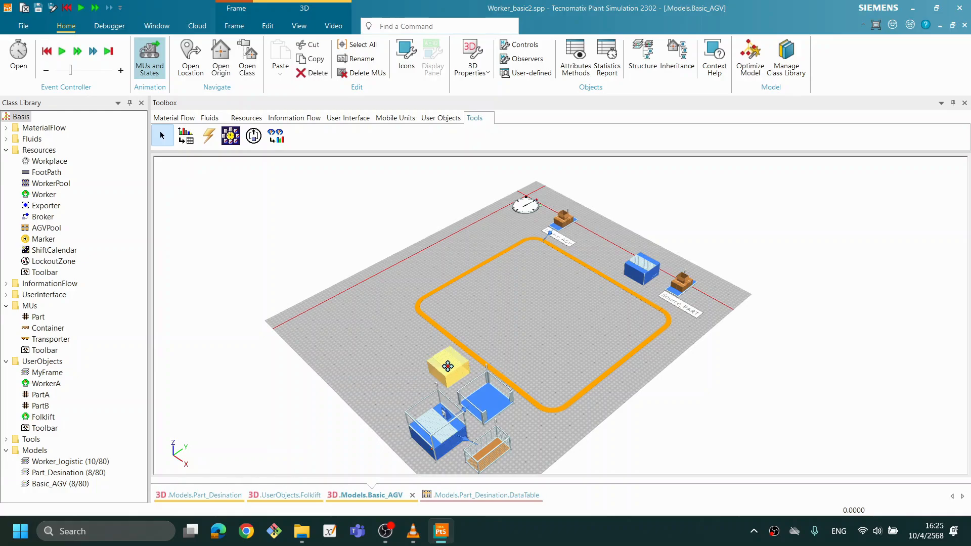
double_click(463, 370)
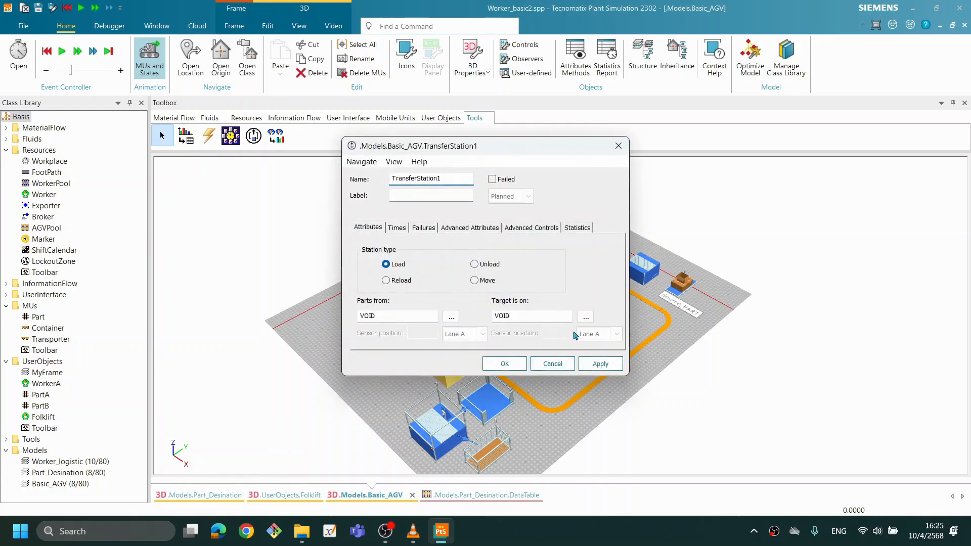
left_click_drag(524, 149, 778, 150)
left_click_drag(491, 332, 480, 303)
mouse_move(556, 284)
left_mouse_down()
mouse_move(533, 284)
mouse_move(547, 282)
left_mouse_up()
left_click_drag(494, 249, 515, 308)
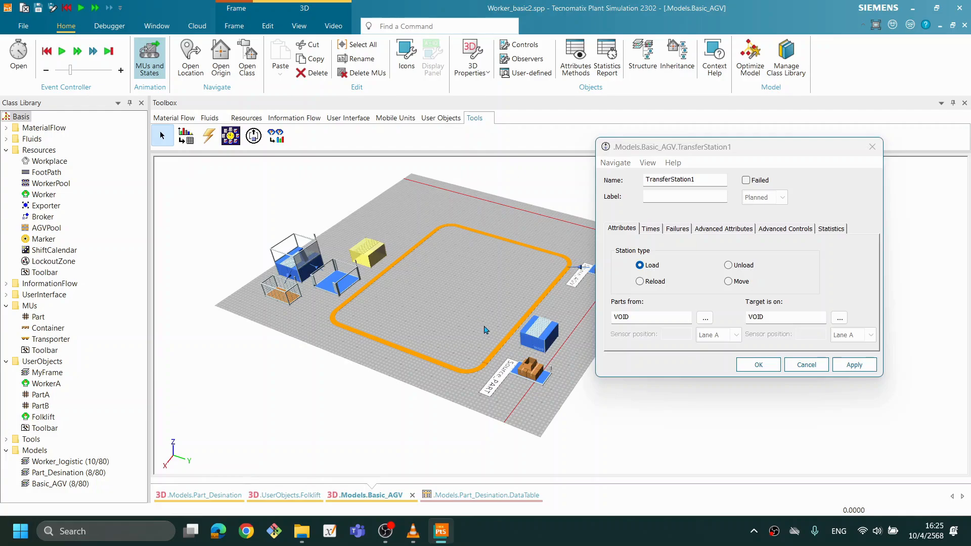
left_click(736, 269)
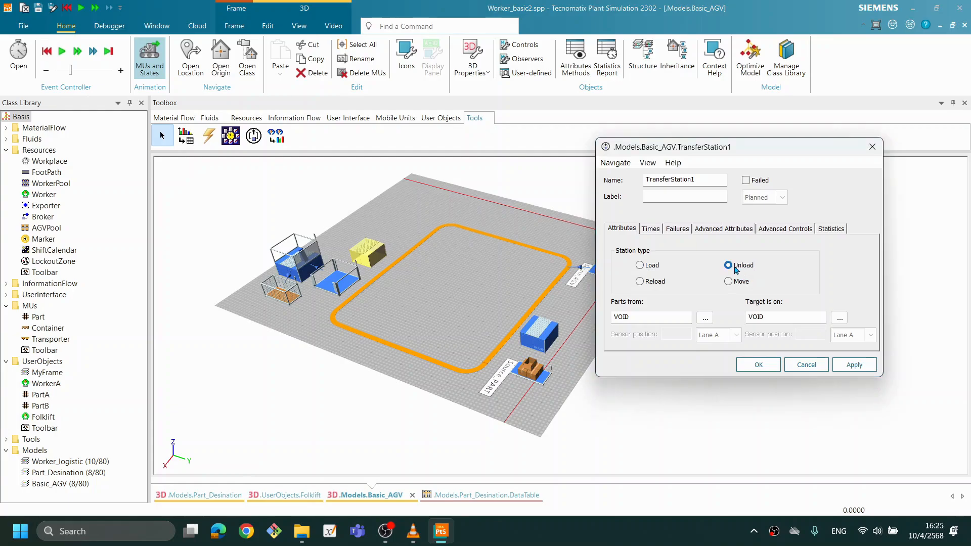
Make TransferStation1 take its parts from Track and set the sensor position to 23.
scroll(474, 312, "up", 1)
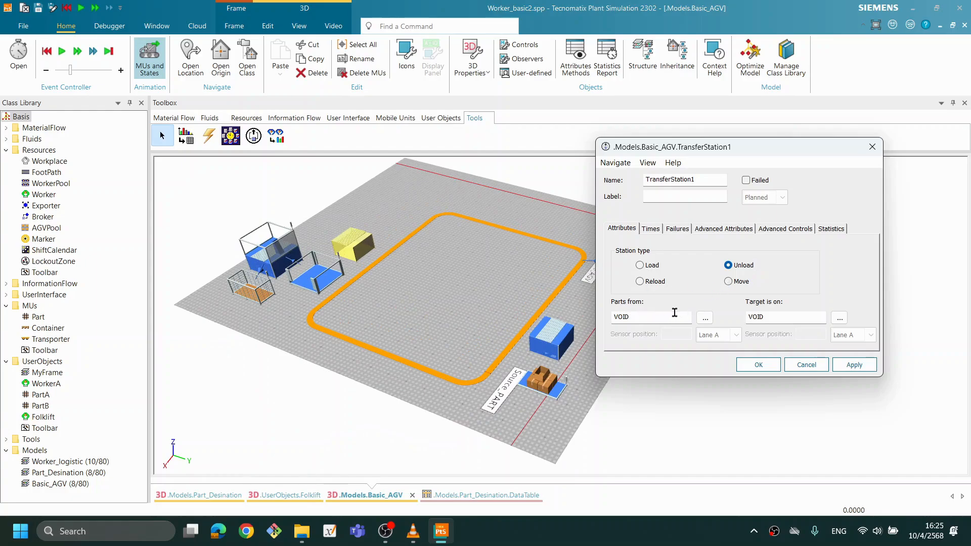
left_click(706, 319)
left_click(458, 228)
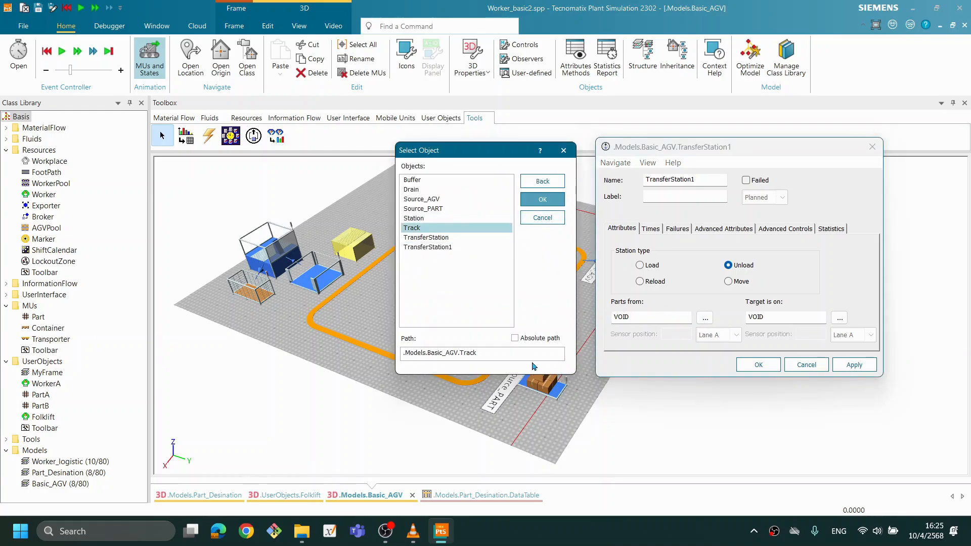
left_click(542, 200)
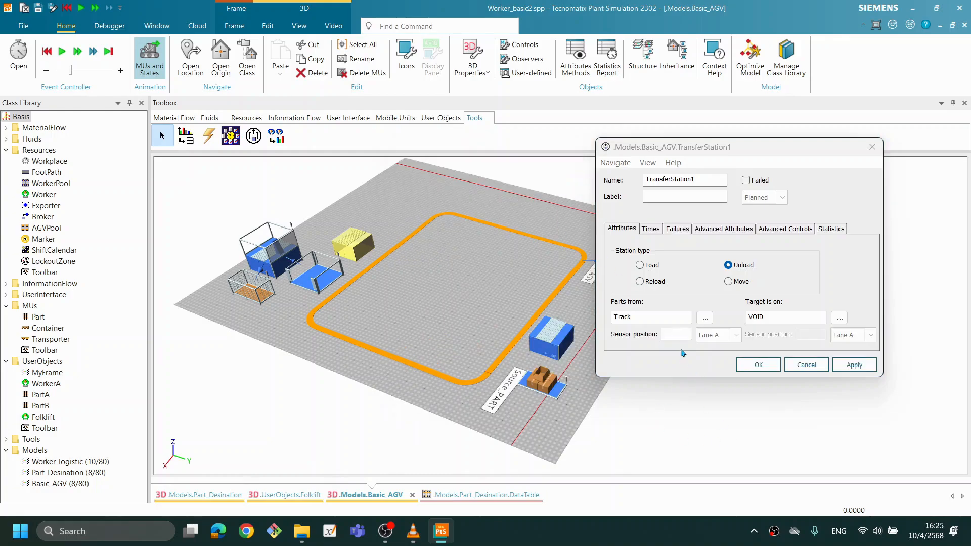
left_click_drag(522, 364, 508, 383)
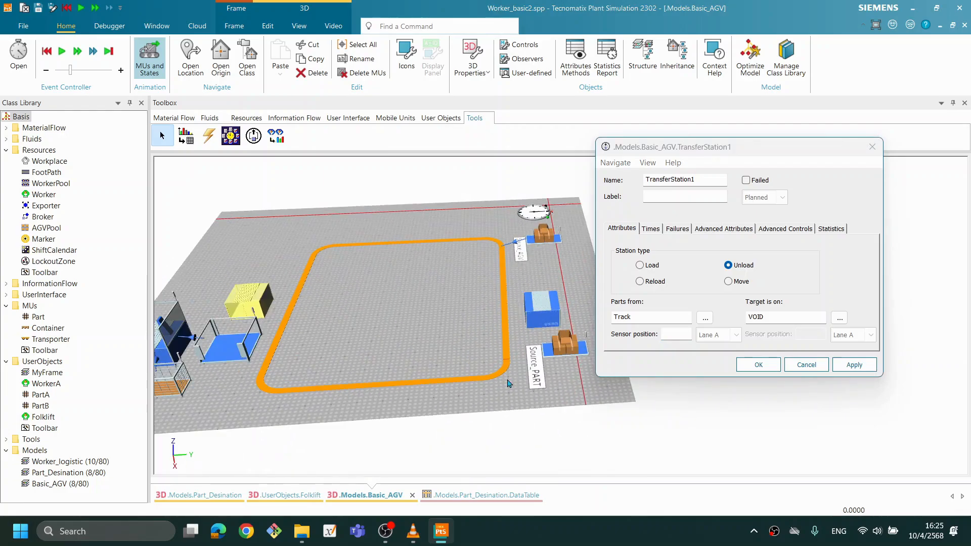
left_click_drag(438, 385, 440, 374)
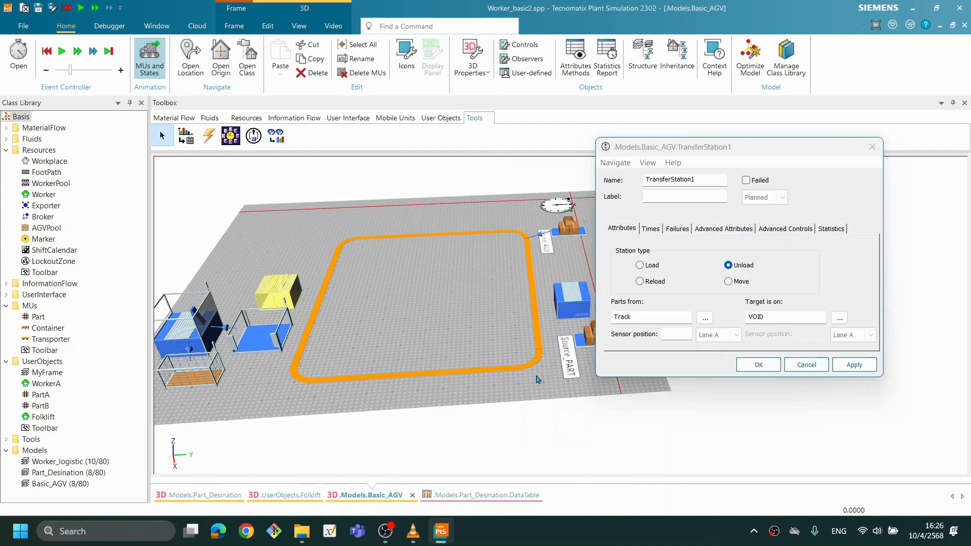
scroll(537, 379, "up", 2)
scroll(537, 379, "up", 1)
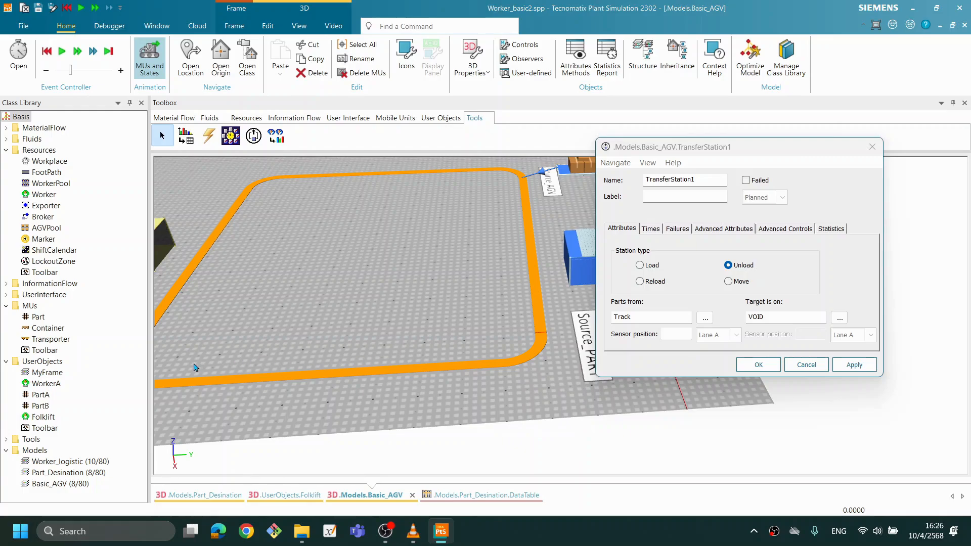
left_click_drag(381, 340, 478, 351)
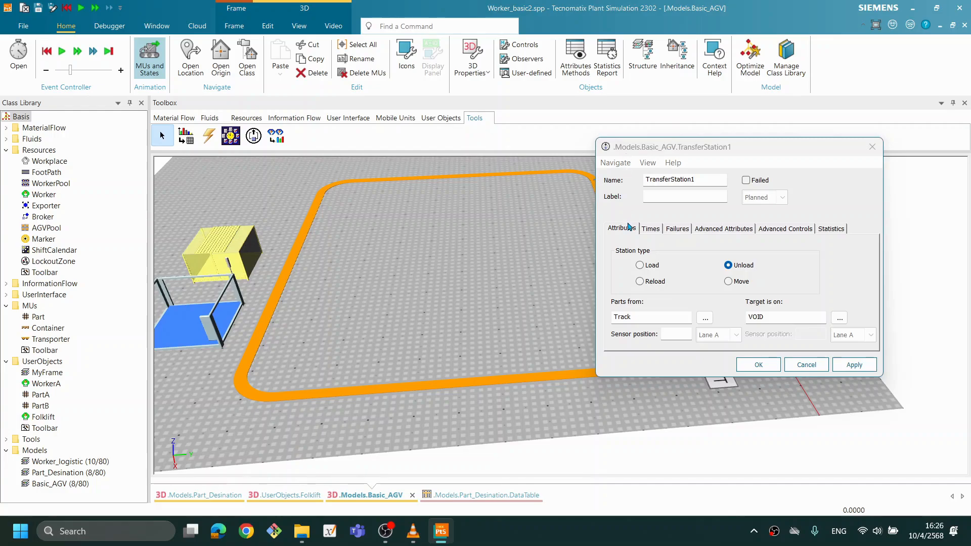
left_click(676, 335)
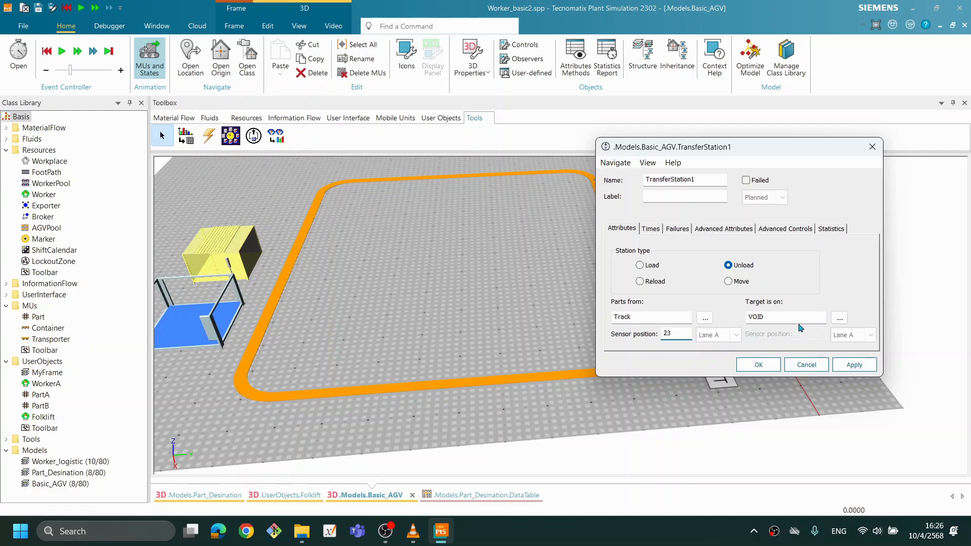
Choose Buffer as TransferStation1's unloading target, then apply and accept the settings.
left_click(841, 319)
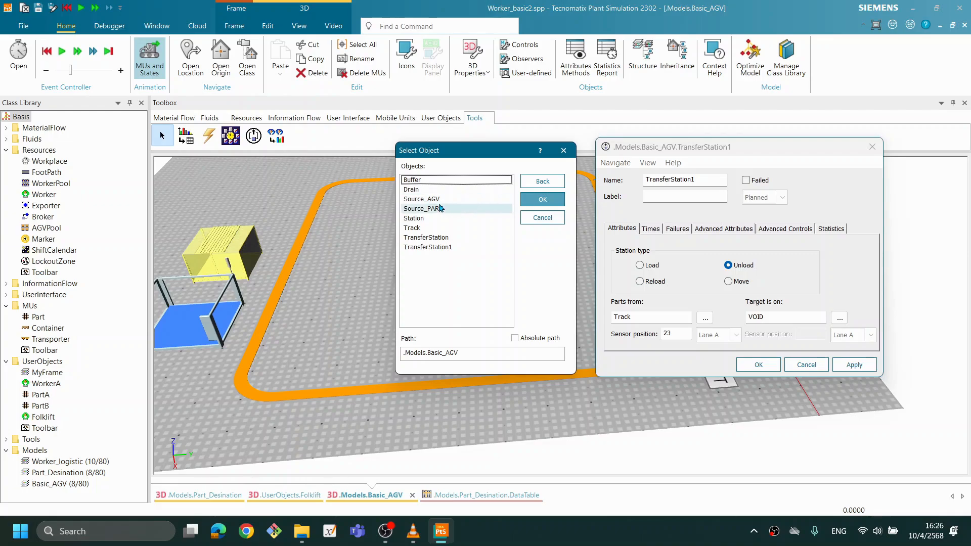
left_click(430, 180)
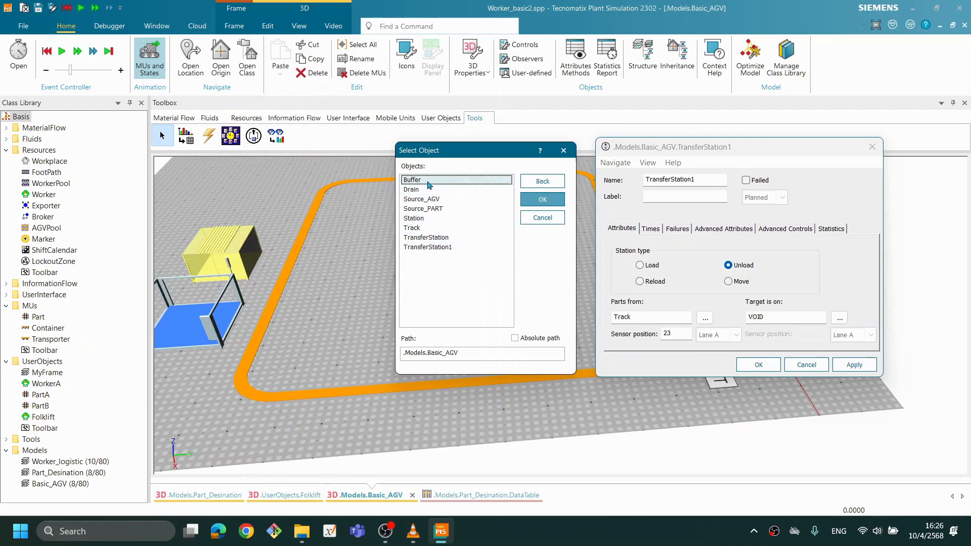
left_click(542, 200)
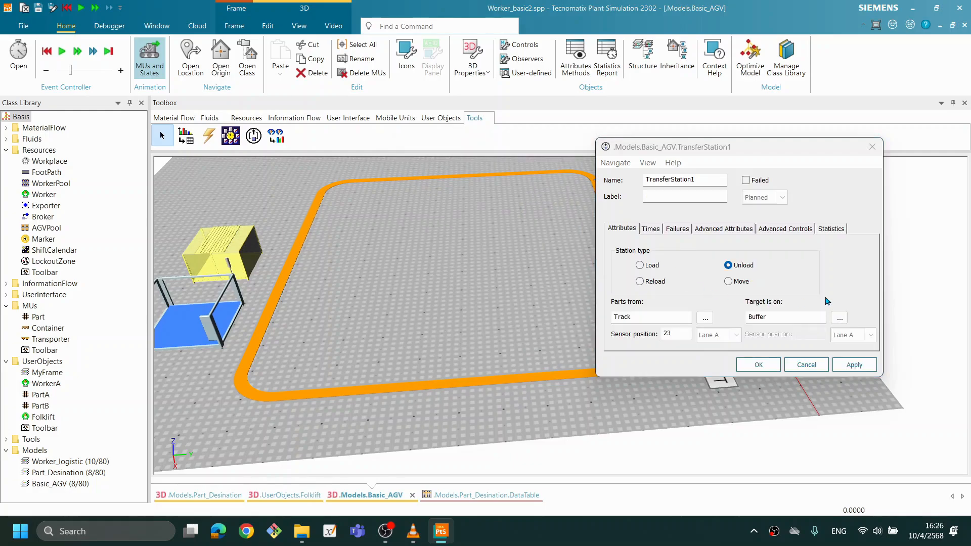
left_click(854, 365)
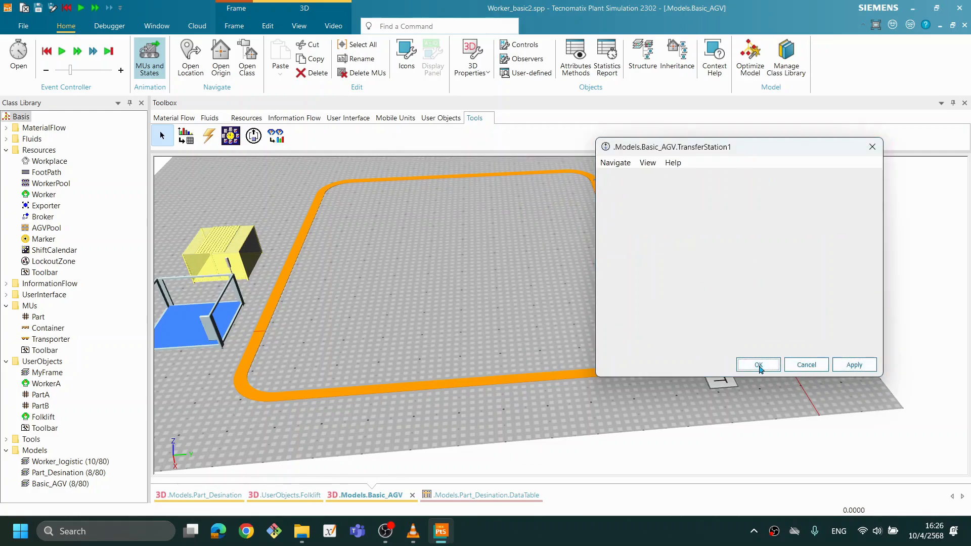
left_click(756, 365)
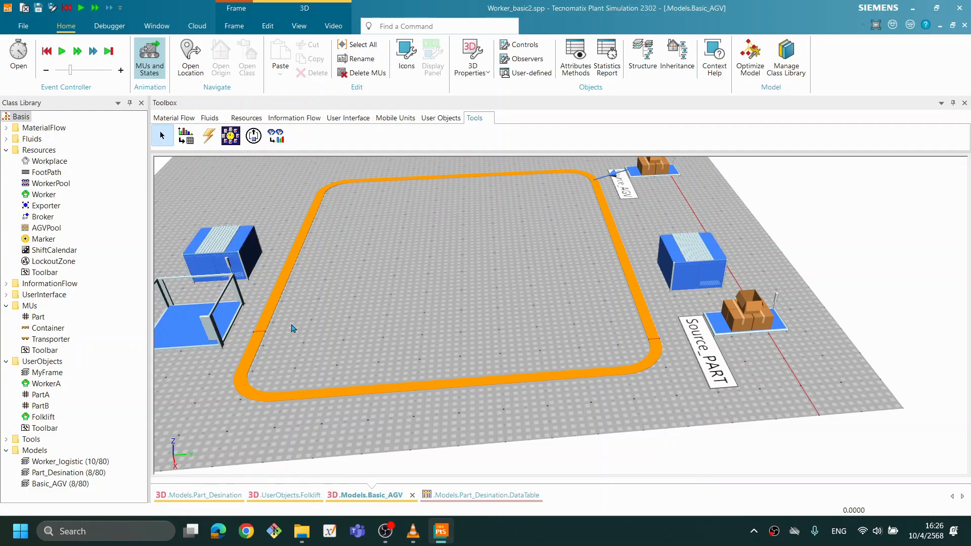
Run the simulation to check where the transporters stop for unloading near the Buffer, then reset it.
scroll(400, 314, "up", 2)
left_click_drag(400, 314, 518, 323)
left_click(565, 259)
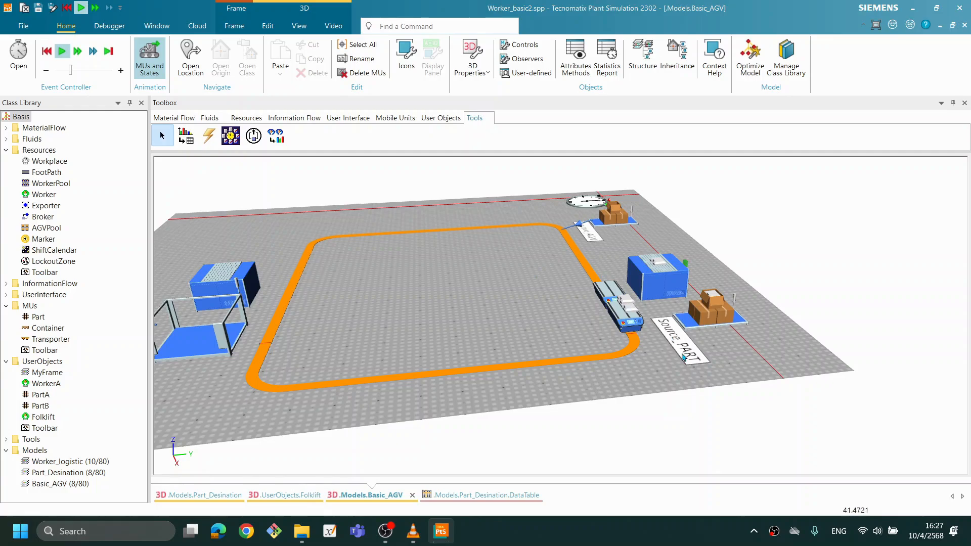
mouse_move(683, 357)
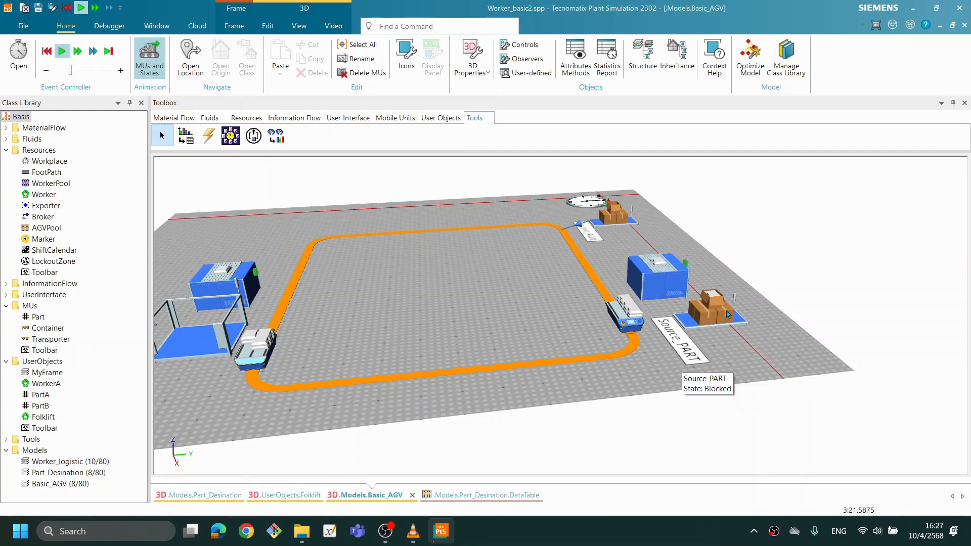
left_click_drag(537, 274, 631, 296)
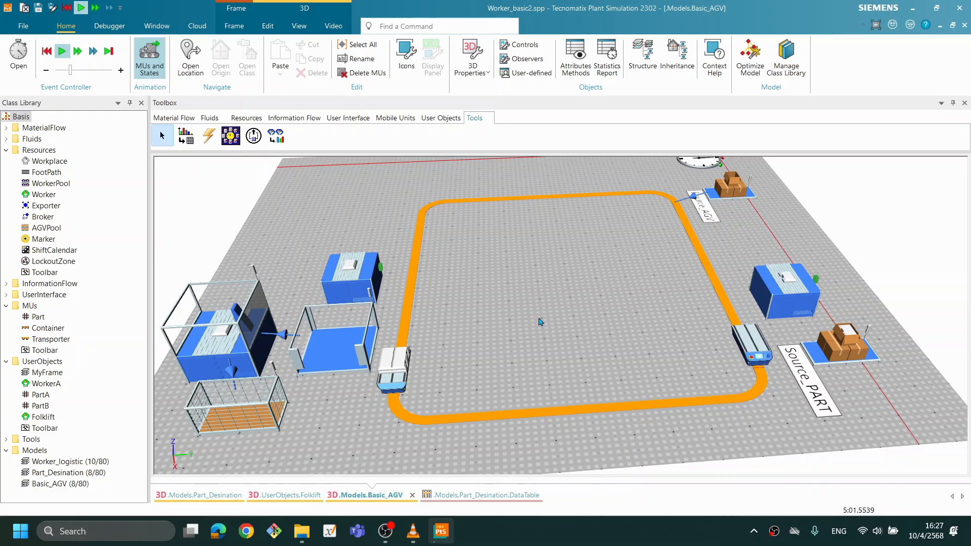
right_click(566, 289)
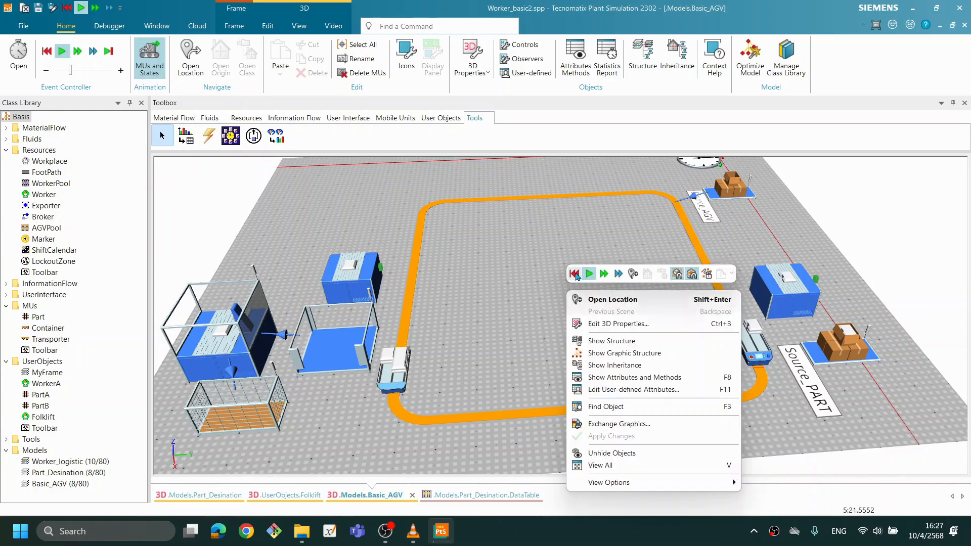
left_click(575, 274)
Increase TransferStation1's sensor position so that its mark on the Track lies beside the Buffer, and accept the change.
double_click(362, 281)
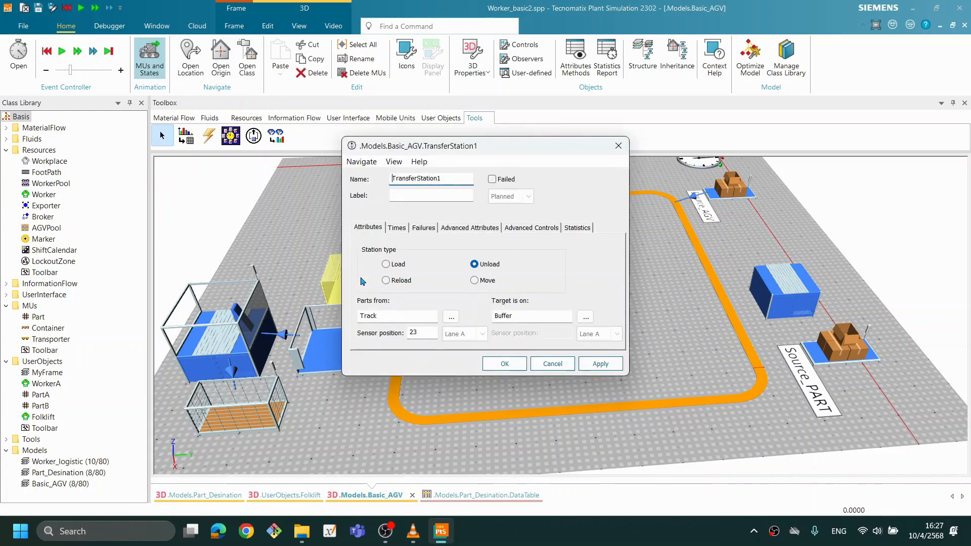
left_click(424, 334)
left_click(504, 363)
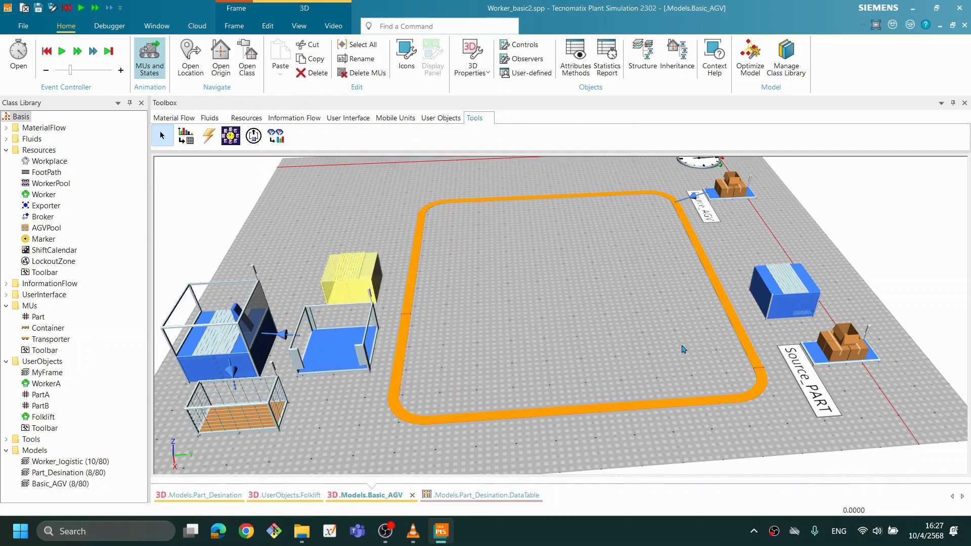
mouse_move(472, 325)
left_mouse_down()
mouse_move(471, 364)
mouse_move(470, 332)
left_mouse_up()
left_click_drag(576, 356, 575, 353)
left_click(627, 385)
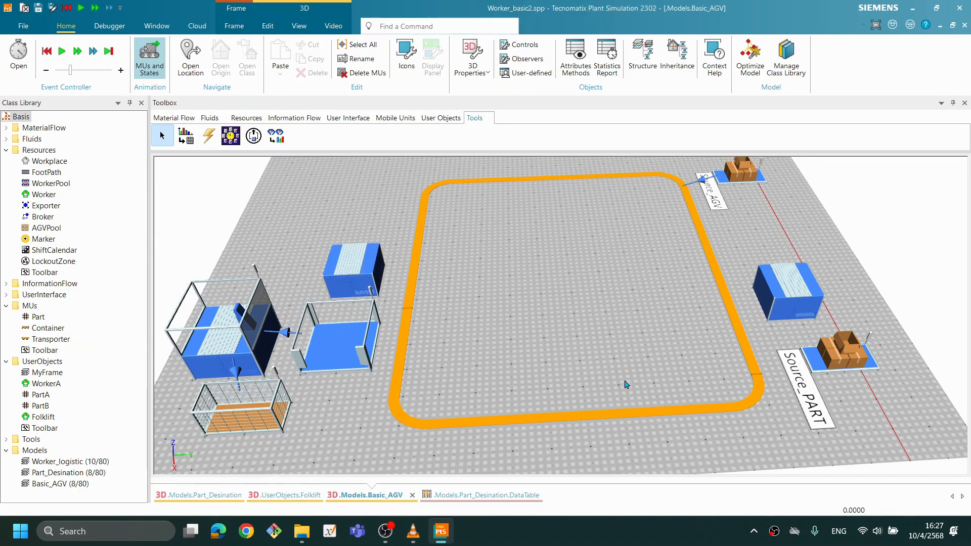
Run the simulation and watch the transporters load at Source_PART and unload beside the Buffer.
right_click(644, 285)
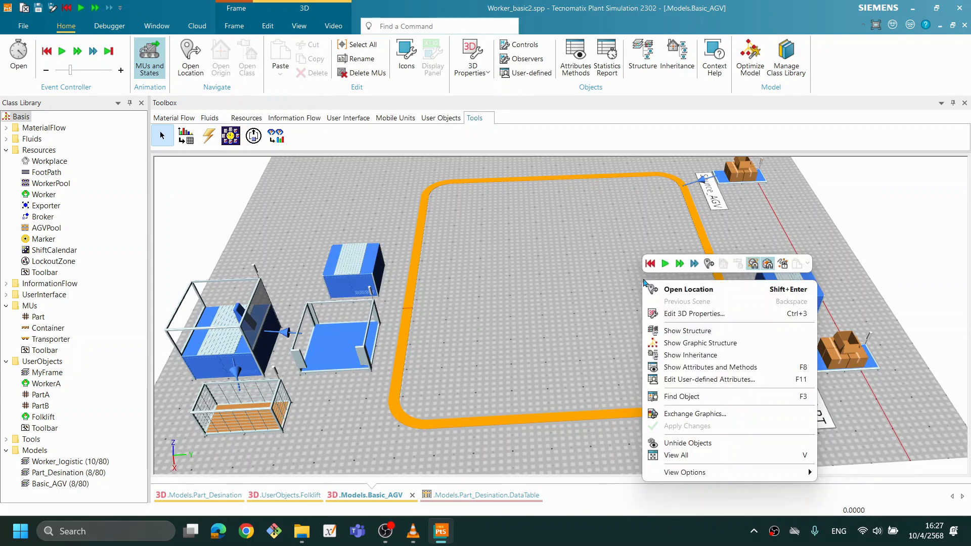
left_click(665, 263)
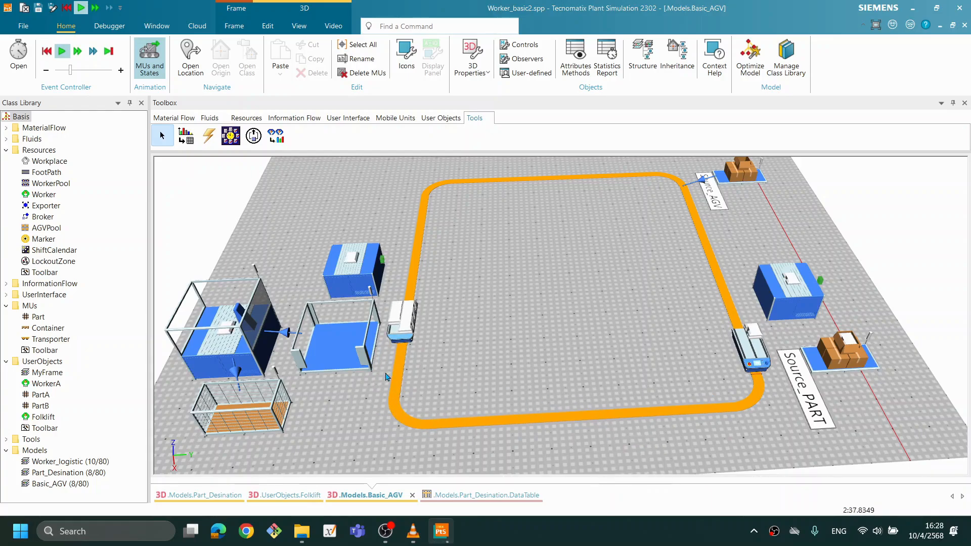
left_click_drag(520, 340, 504, 335)
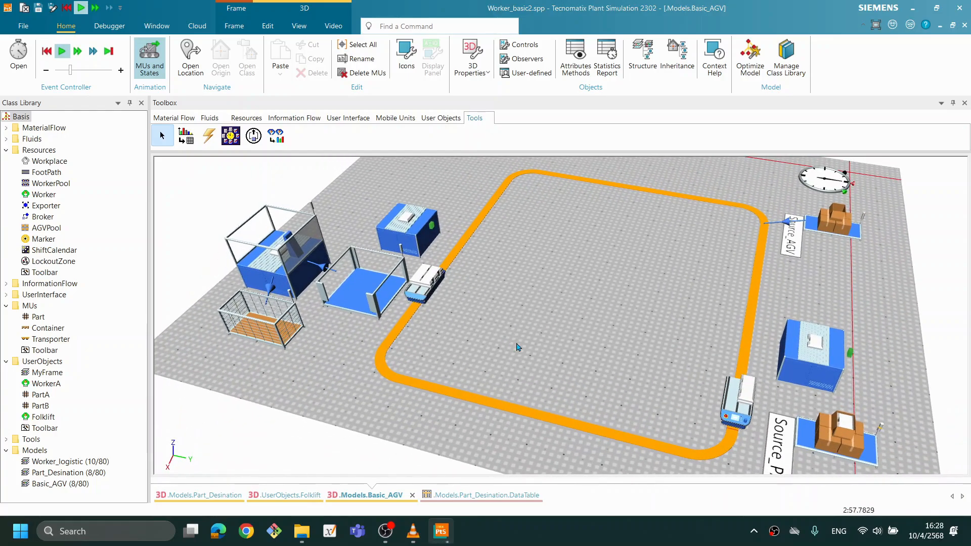
scroll(517, 347, "up", 1)
left_click_drag(532, 280, 573, 343)
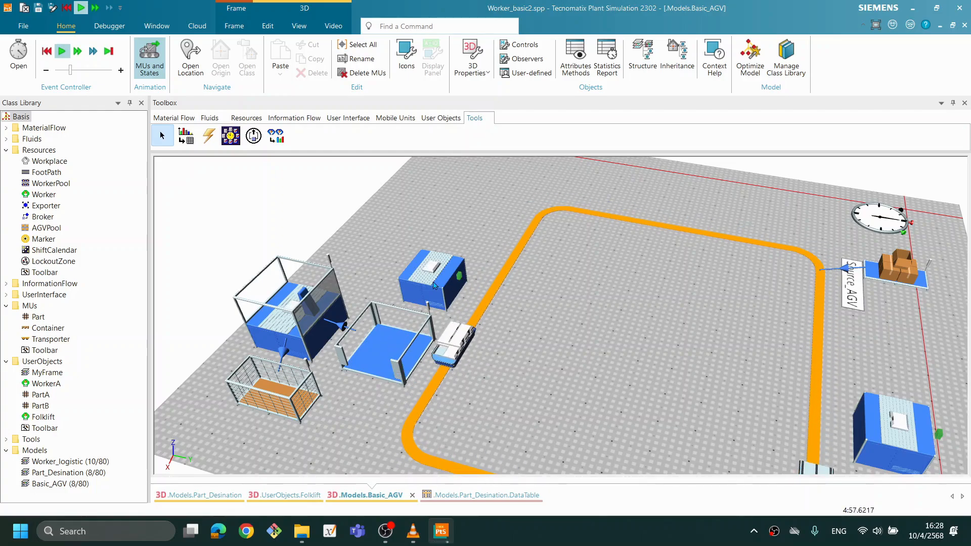
mouse_move(457, 352)
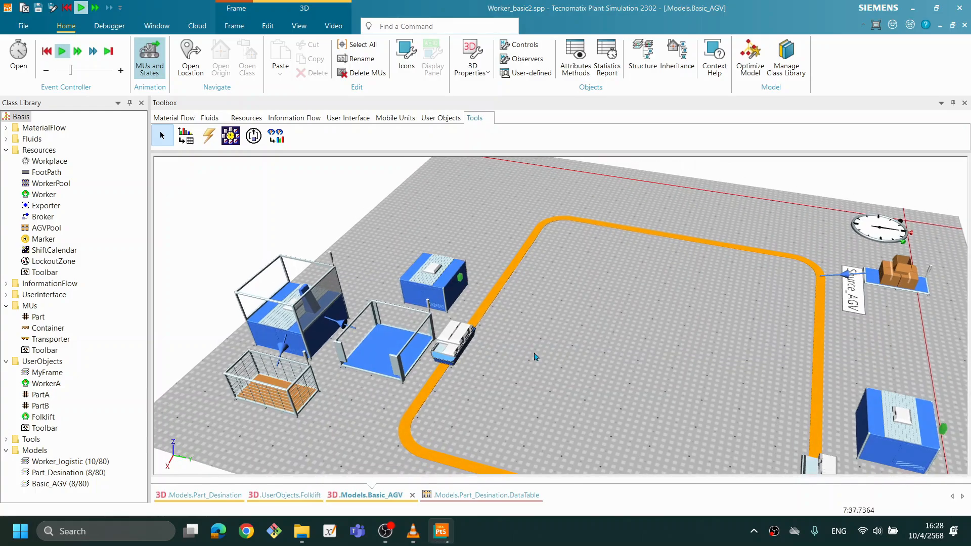
right_click(596, 365)
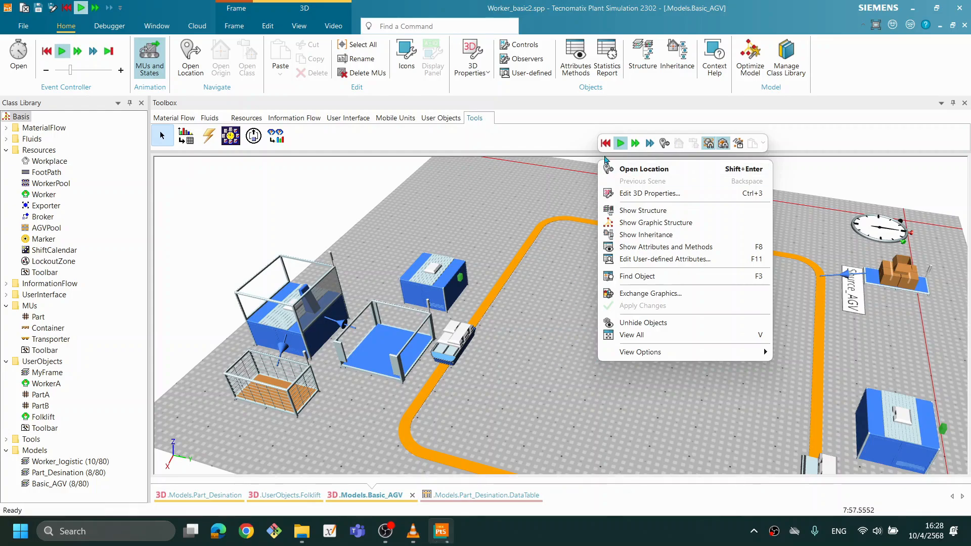
left_click(542, 369)
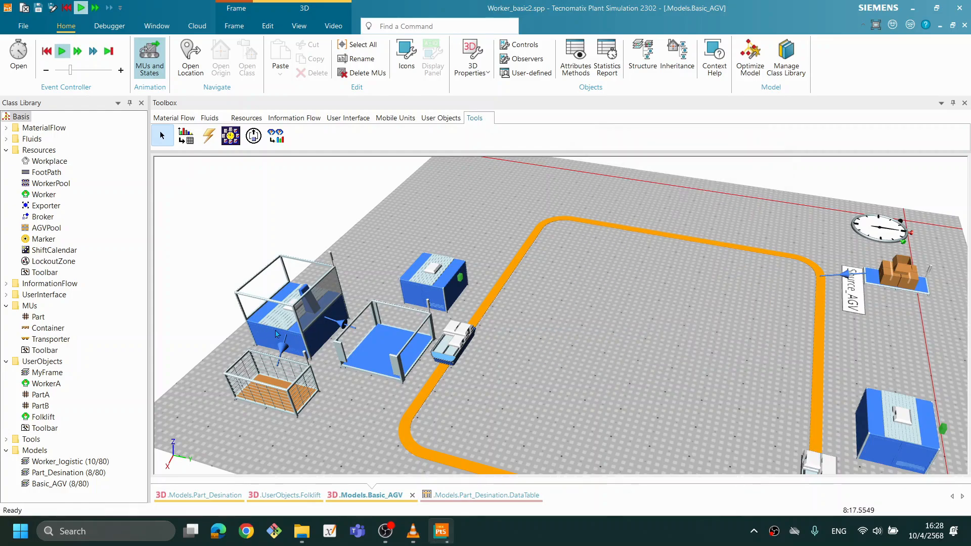
Check the Station's processing time, close its settings without changes, and keep watching the unloading area.
double_click(272, 337)
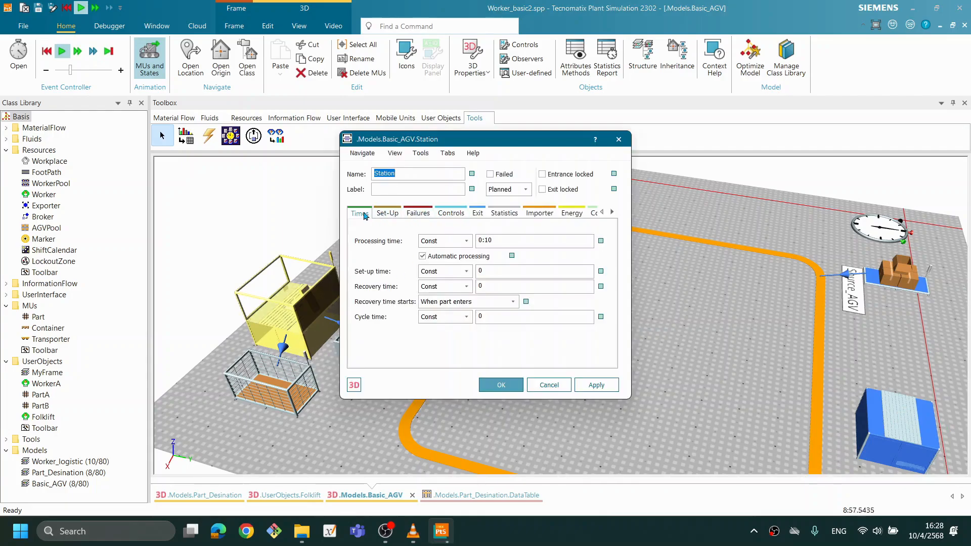
left_click(548, 385)
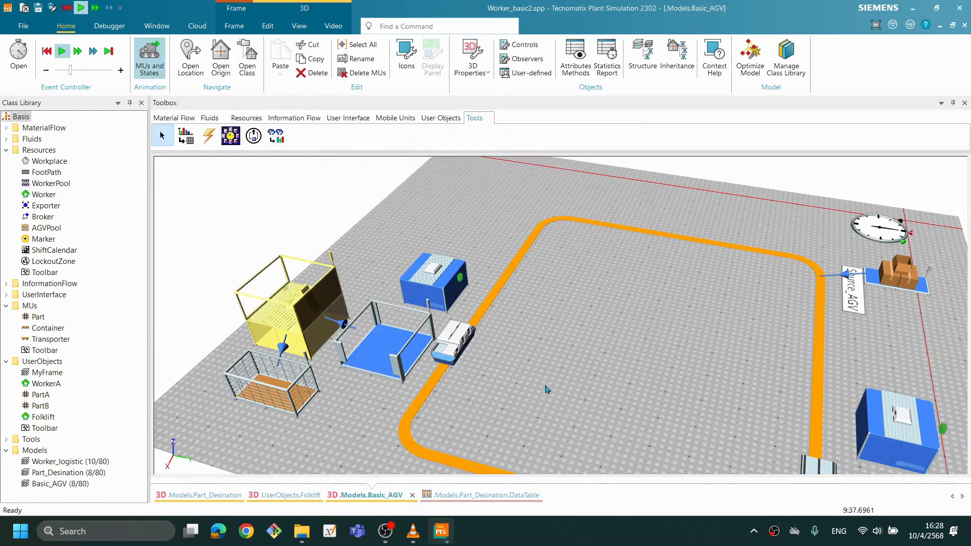
left_click(548, 423)
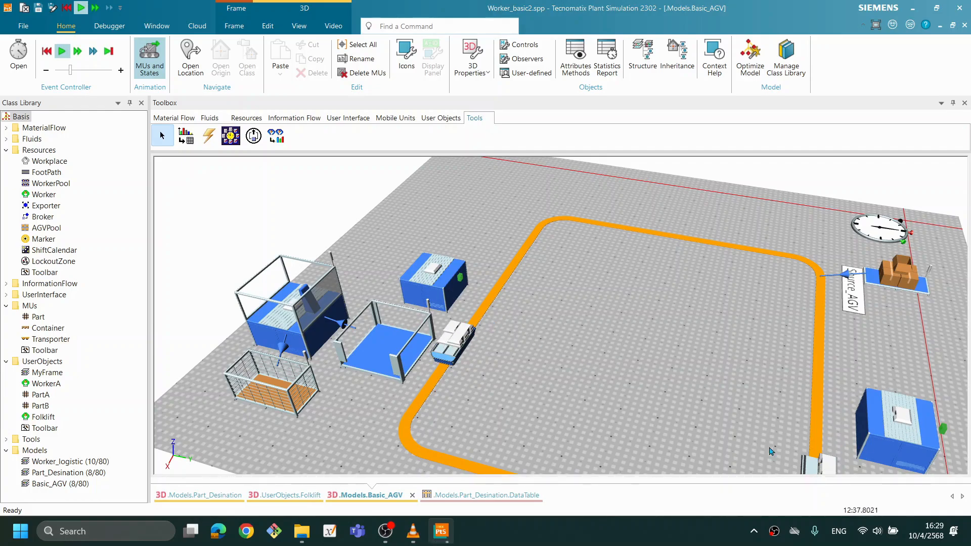
left_click_drag(650, 419, 553, 408)
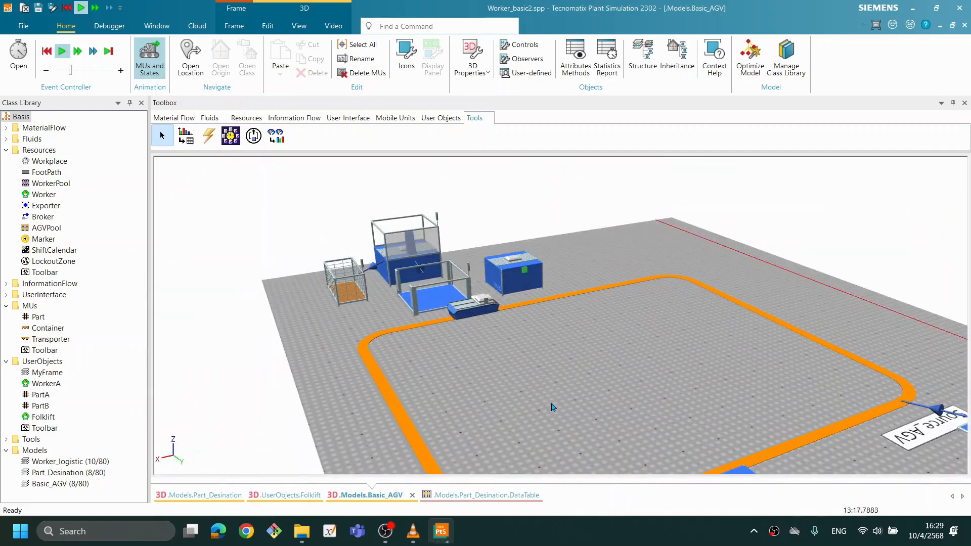
Reset the simulation and open the time settings of the TransferStation next to Source_PART.
right_click(609, 358)
left_click(623, 138)
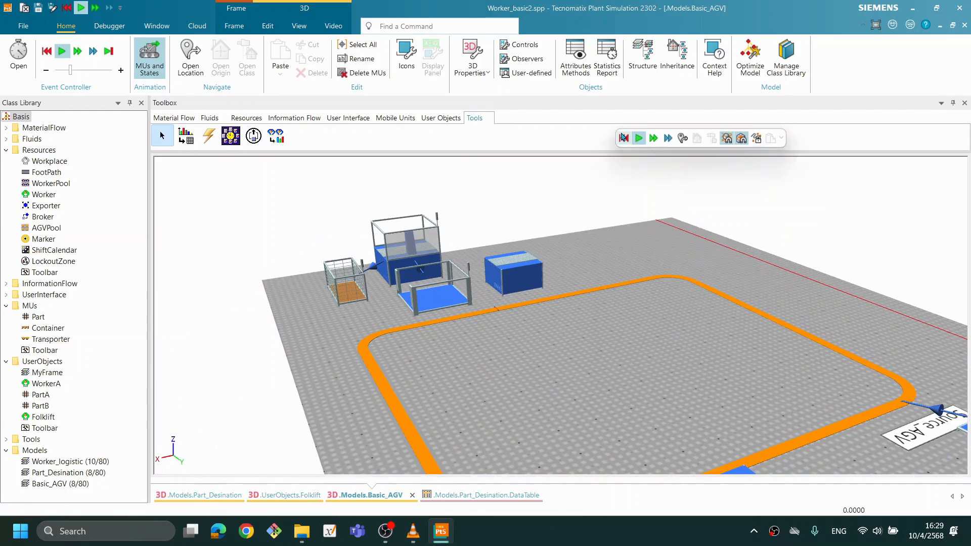
left_click_drag(476, 385, 591, 391)
left_click_drag(574, 297, 638, 365)
double_click(685, 318)
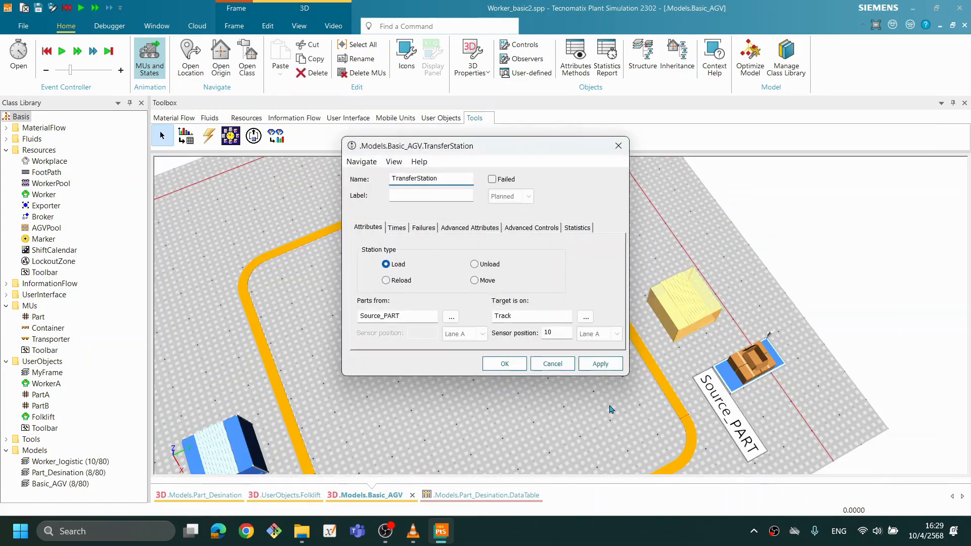
left_click_drag(605, 422, 610, 405)
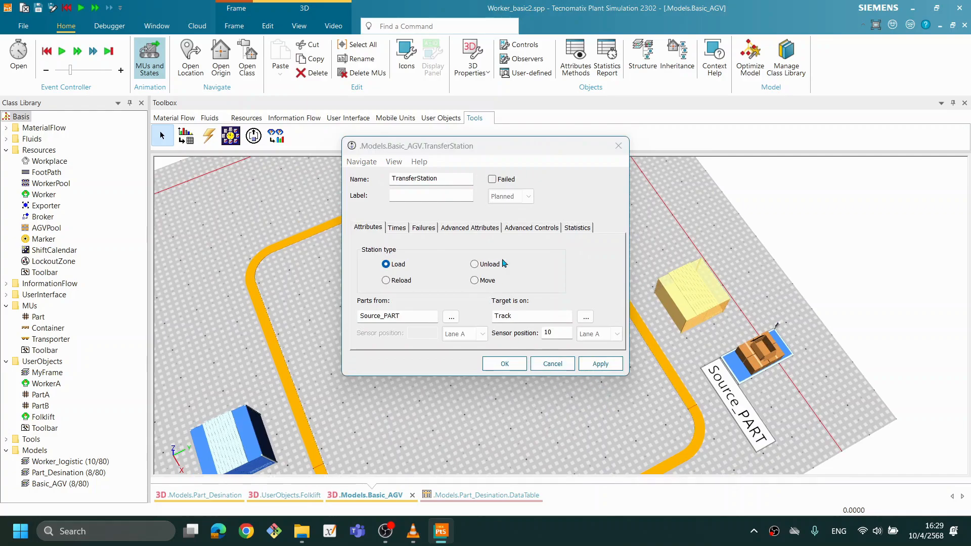
left_click_drag(481, 149, 553, 146)
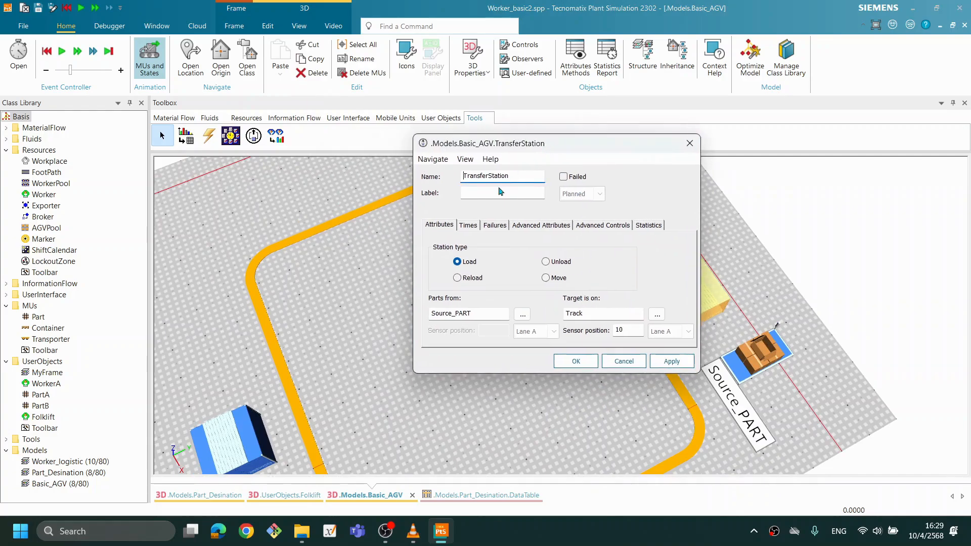
left_click(474, 228)
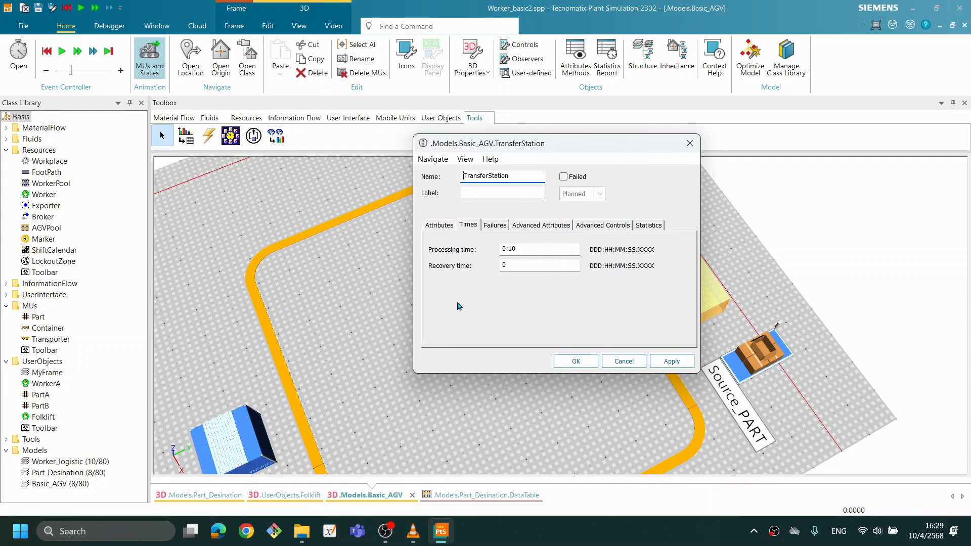
Set the processing time of the loading TransferStation to 2 seconds and accept the change.
scroll(328, 400, "down", 3)
left_click_drag(359, 444, 315, 376)
left_click_drag(244, 422, 248, 401)
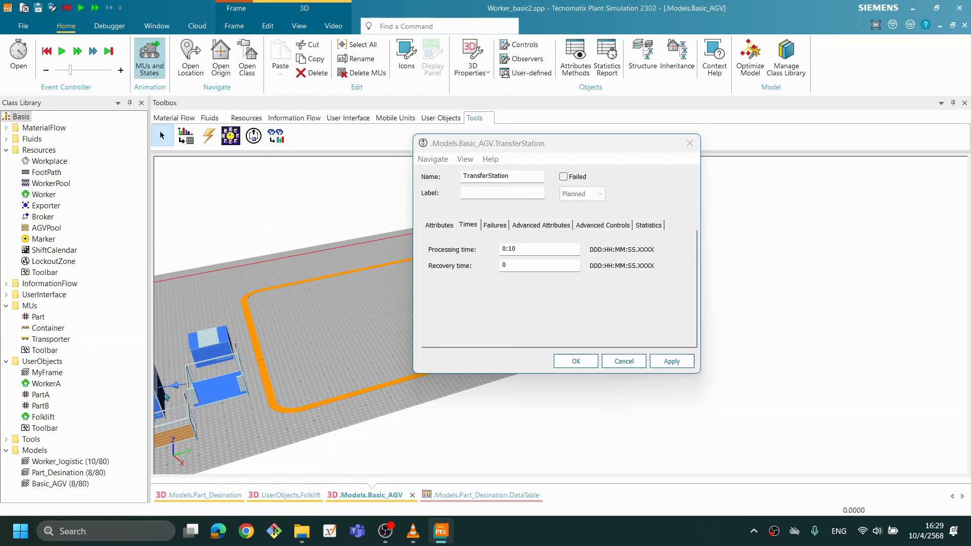
scroll(368, 368, "down", 3)
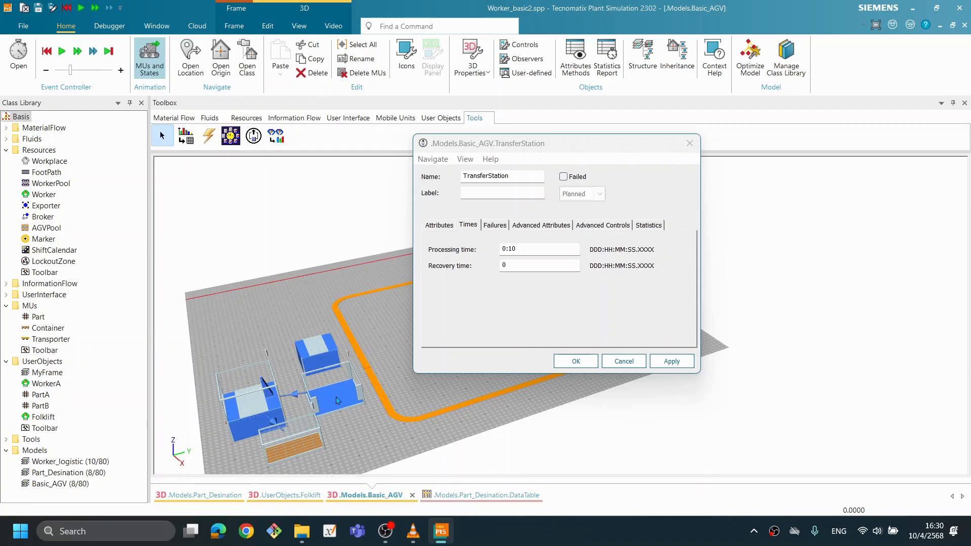
left_click_drag(415, 434, 380, 430)
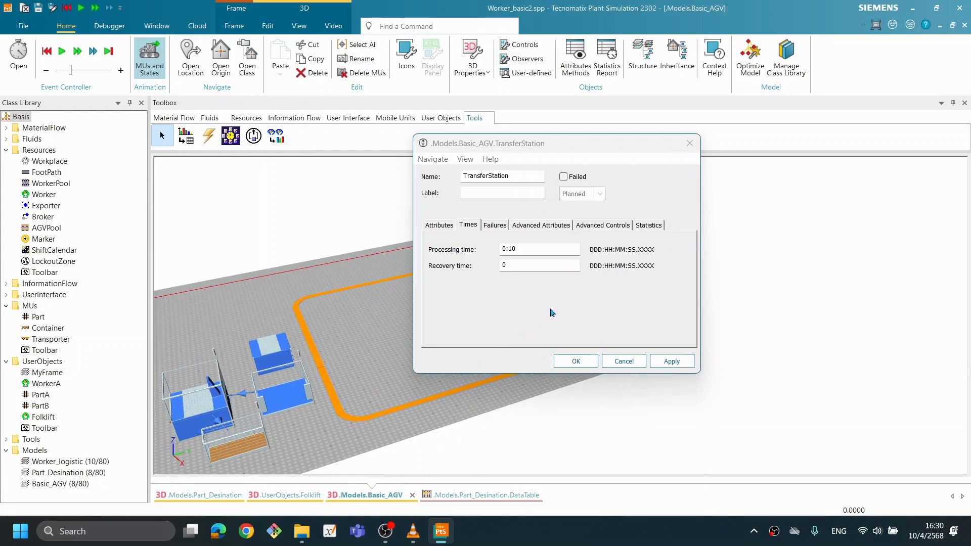
left_click(535, 250)
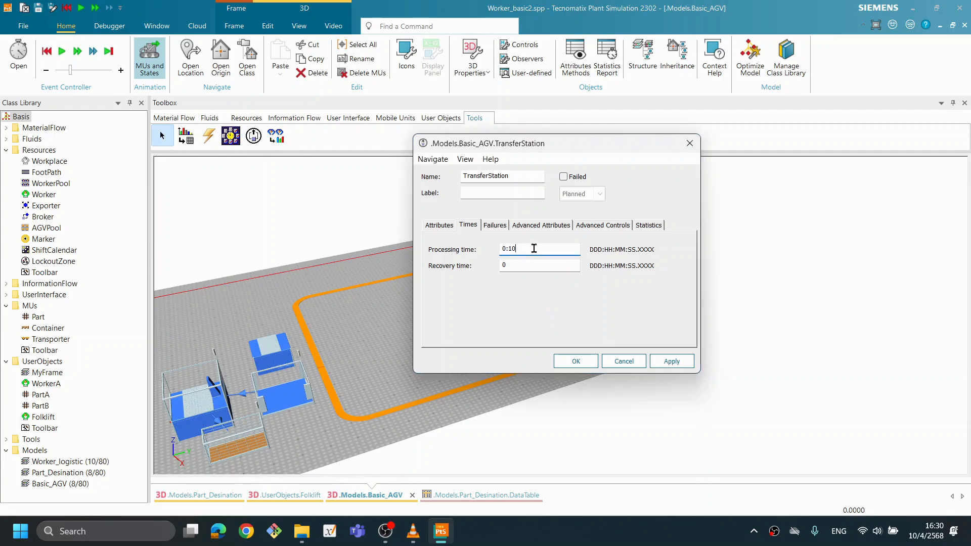
left_click_drag(535, 248, 405, 253)
type("2")
left_click(665, 360)
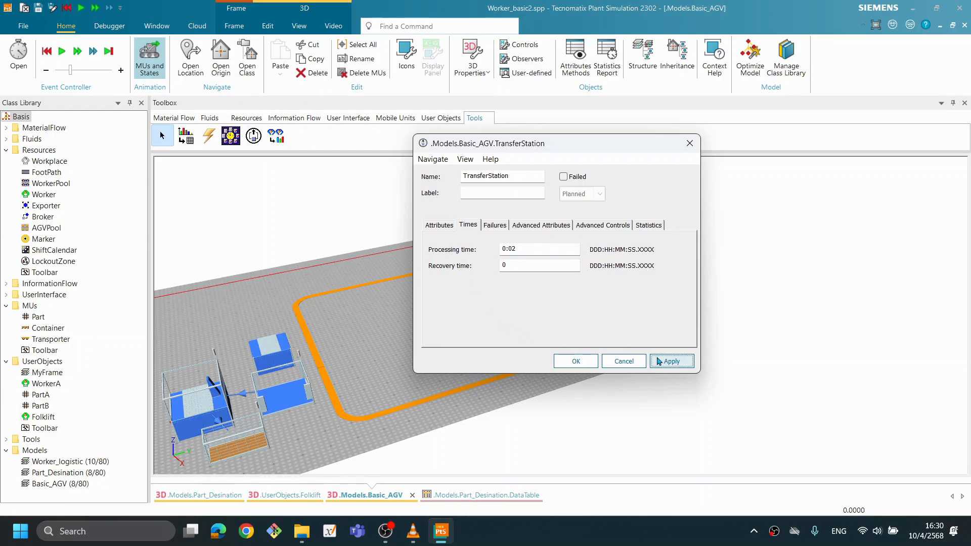
left_click(570, 362)
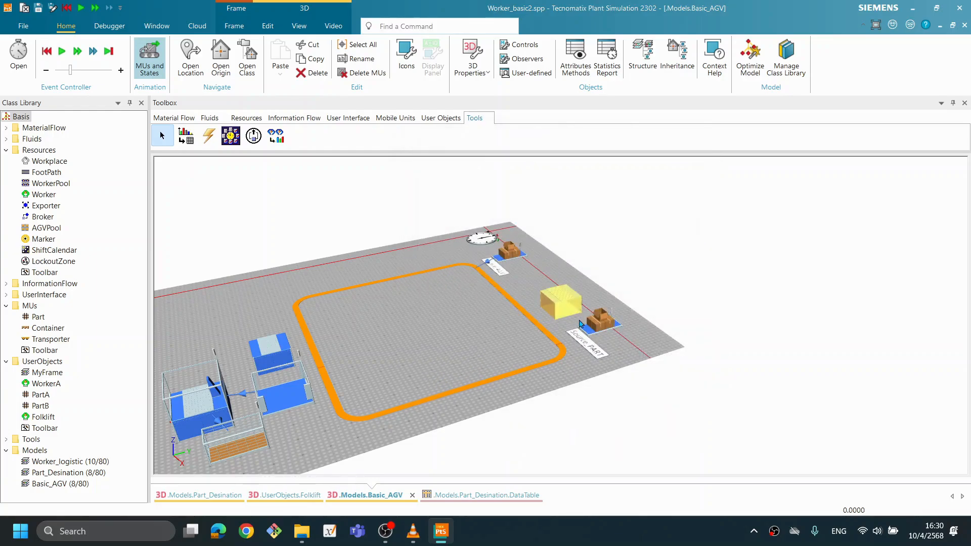
Set the processing time of TransferStation1, the unloading station beside the Buffer, to 2 seconds and accept the change.
left_click_drag(661, 341, 893, 368)
left_click_drag(823, 407, 780, 413)
left_click_drag(678, 392, 637, 378)
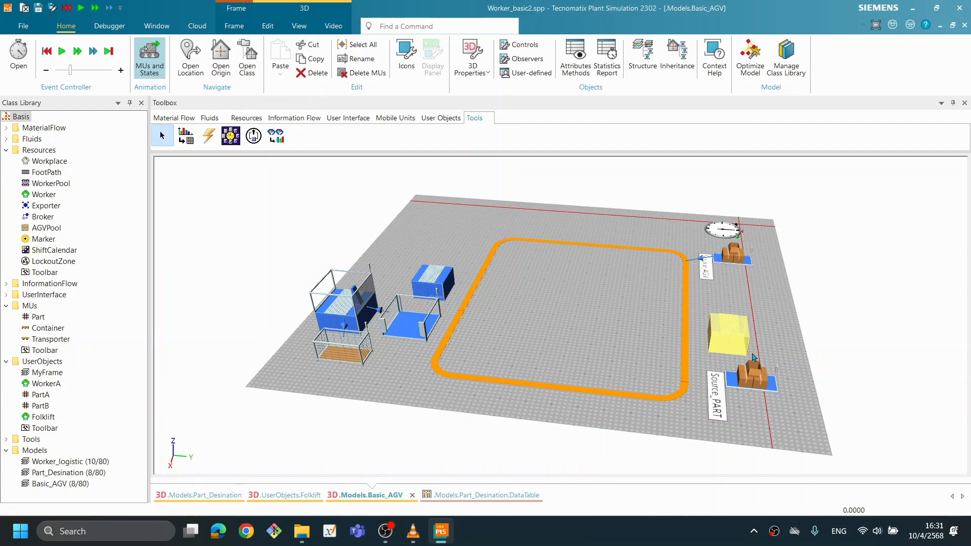
double_click(433, 283)
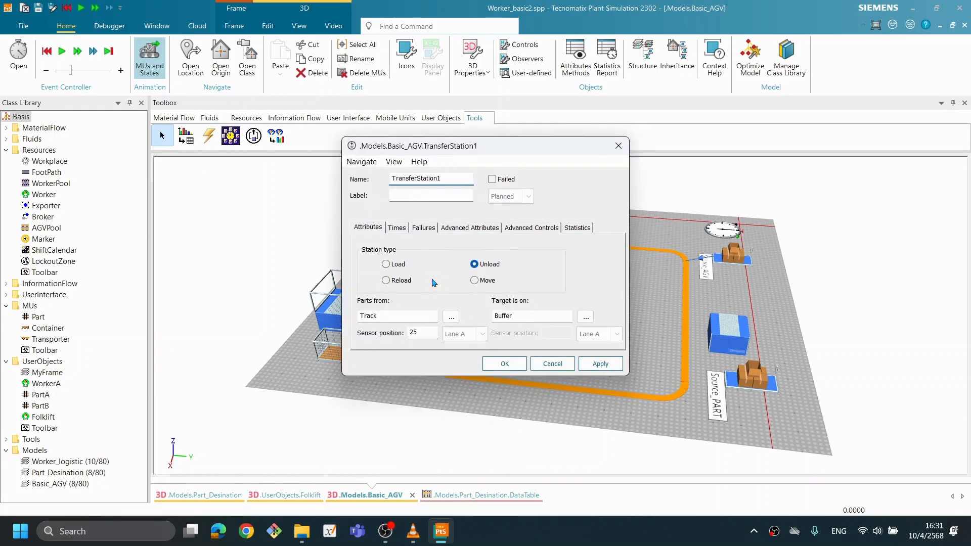
left_click(396, 228)
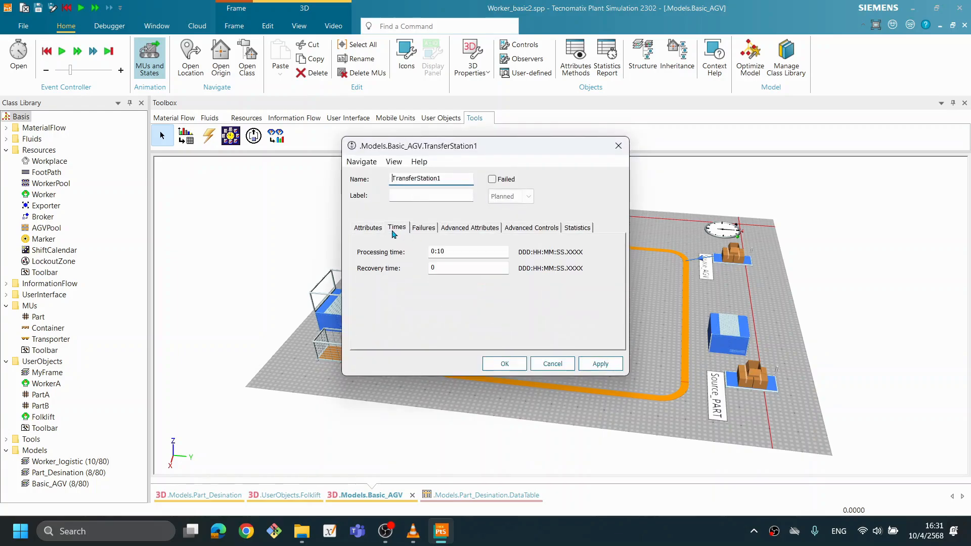
left_click_drag(450, 249, 359, 249)
type("2")
left_click(600, 364)
left_click(505, 364)
Run the simulation and watch the transporters load and unload, checking how parts accumulate on the Buffer.
left_click_drag(462, 386, 516, 390)
left_click_drag(593, 406, 589, 344)
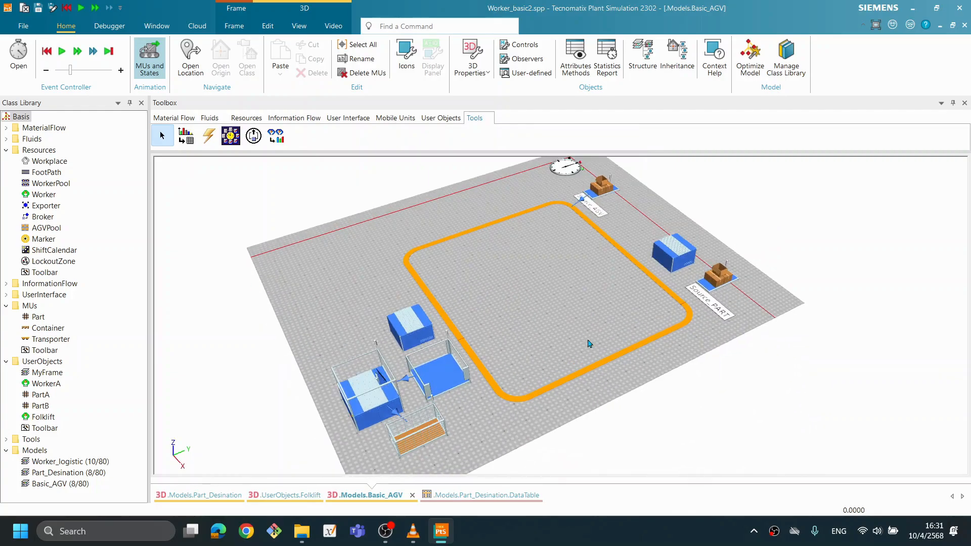
right_click(598, 289)
left_click(621, 273)
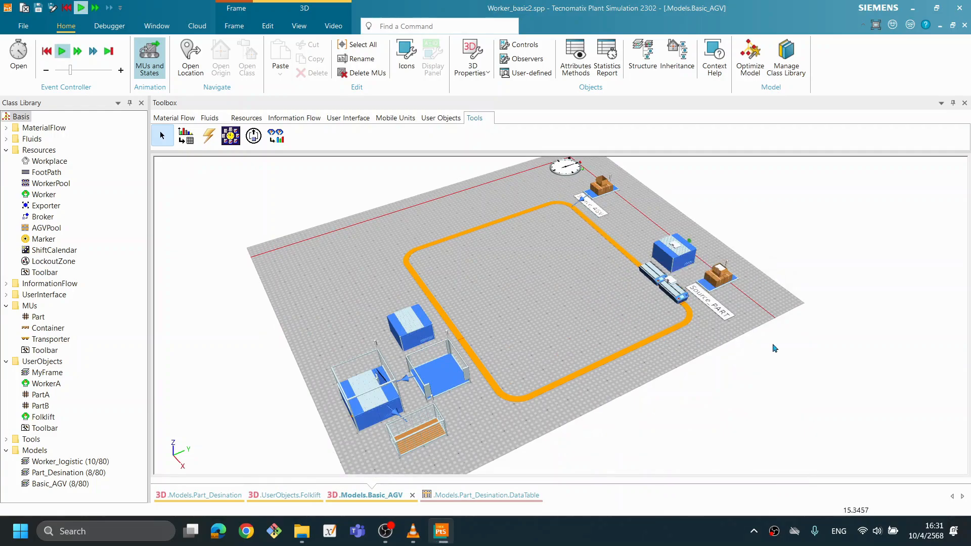
left_click_drag(685, 370, 676, 366)
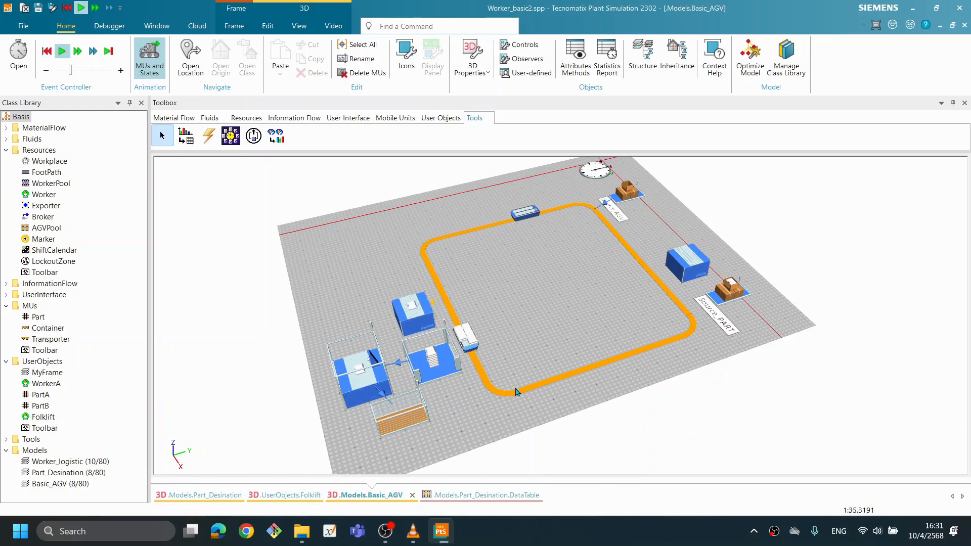
left_click_drag(476, 371, 492, 371)
scroll(493, 374, "up", 4)
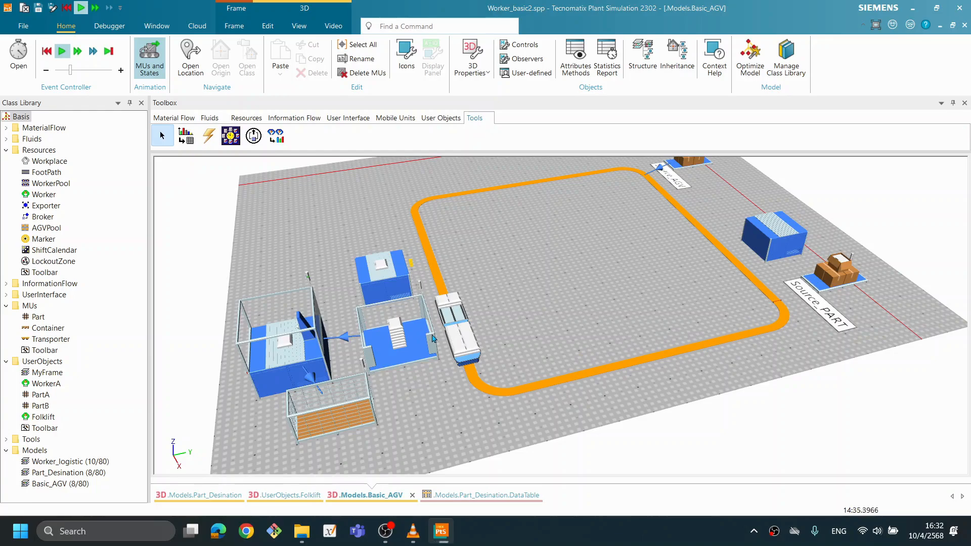
mouse_move(296, 341)
left_click_drag(601, 356, 585, 352)
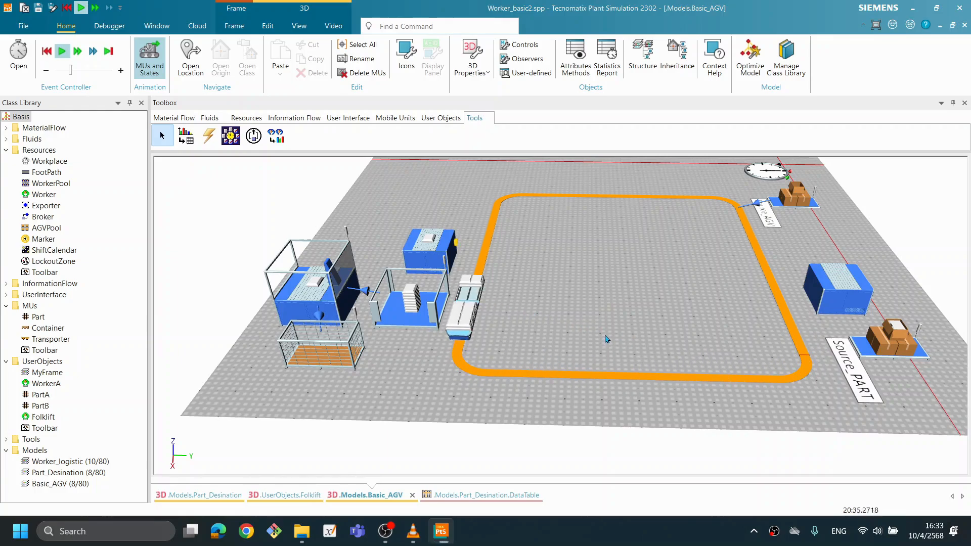
left_click_drag(551, 347, 570, 303)
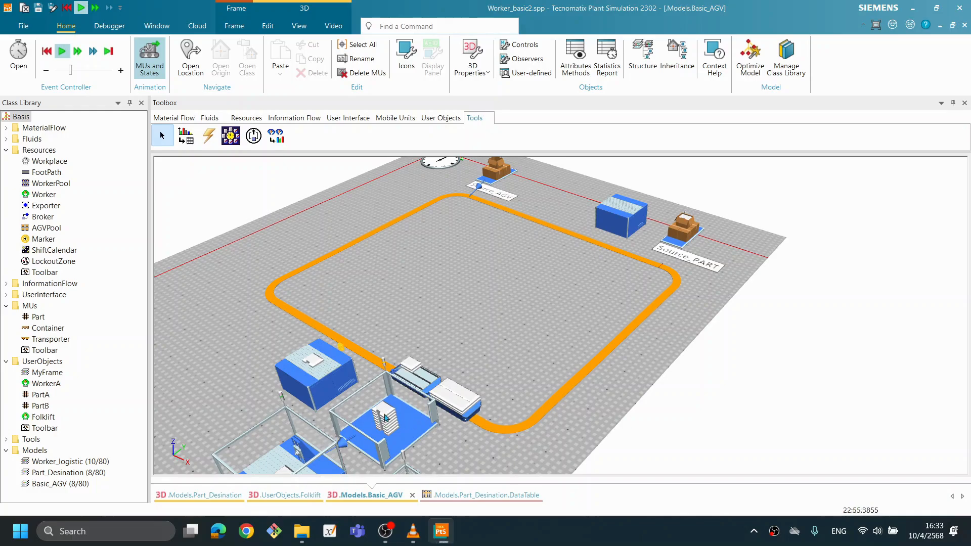
mouse_move(384, 408)
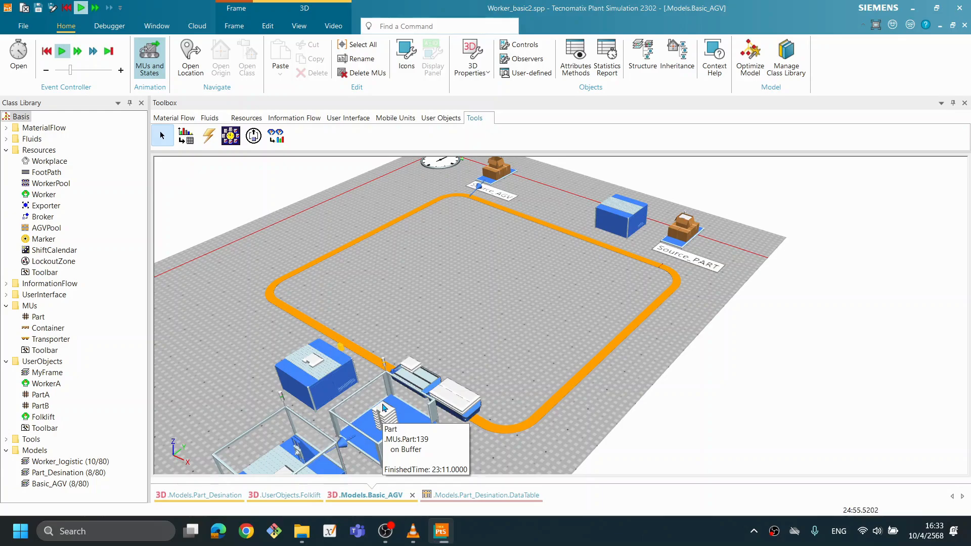
Reset the simulation and set the amount of transporters created by Source_AGV to 1.
right_click(551, 279)
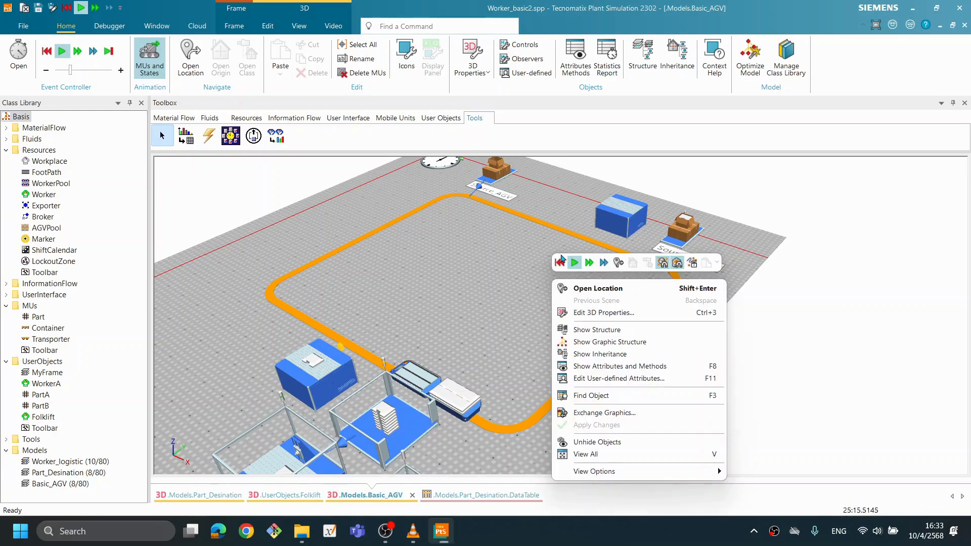
left_click(560, 262)
double_click(496, 175)
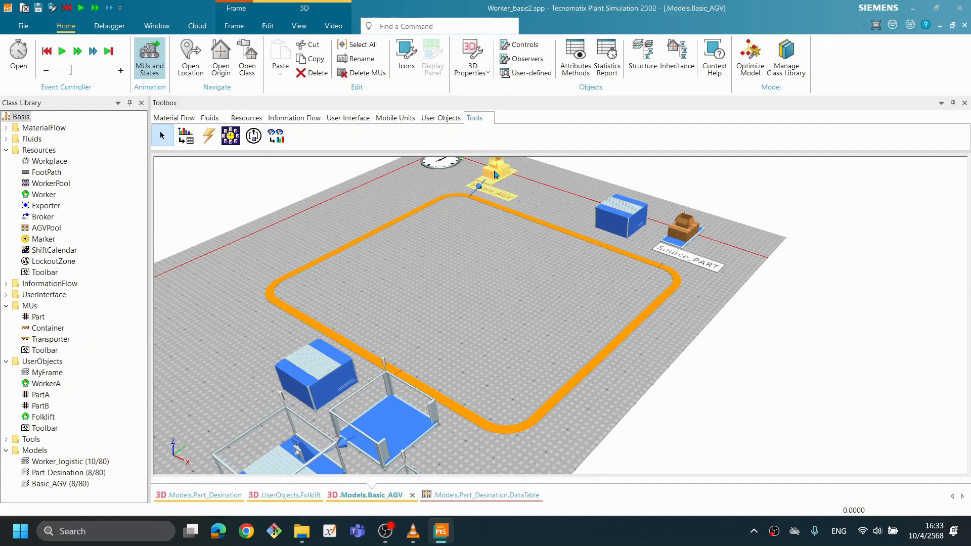
double_click(333, 247)
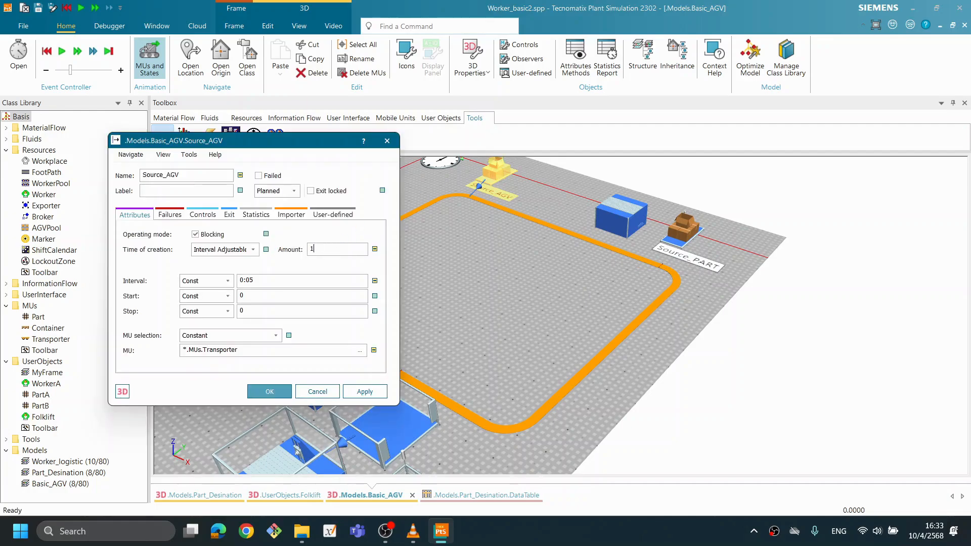
left_click(270, 392)
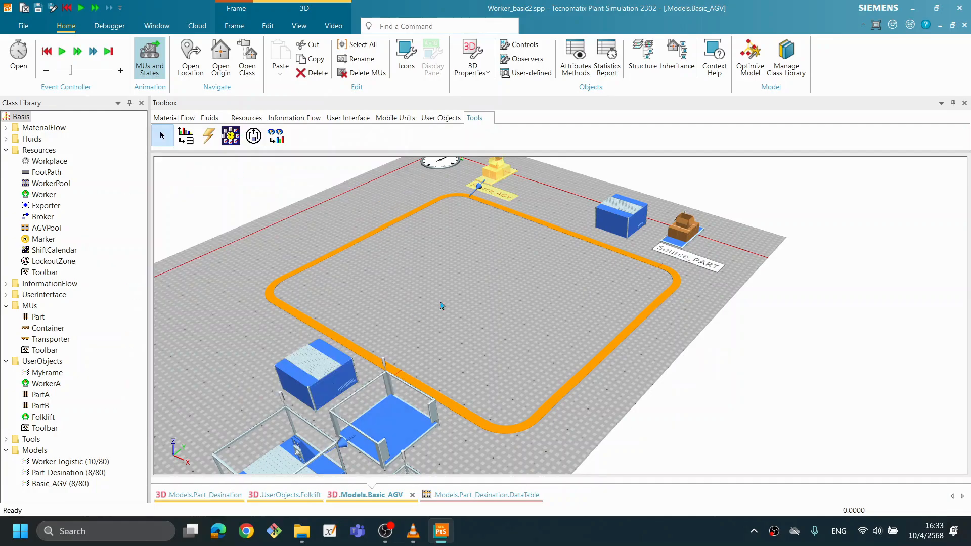
Run the simulation and watch the single transporter circulate and unload its parts beside the Buffer.
right_click(541, 249)
key("Escape")
right_click(498, 289)
left_click(519, 271)
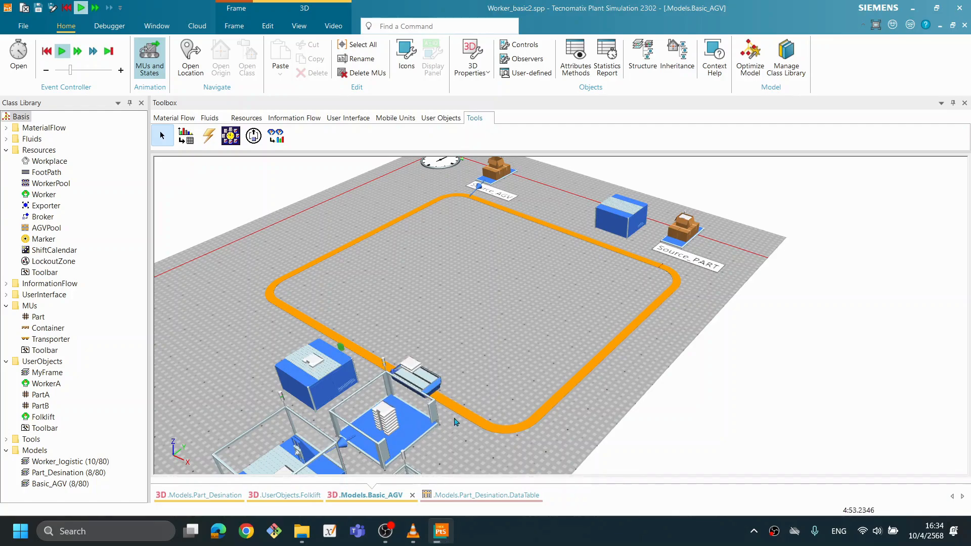
left_click_drag(435, 427, 409, 399)
left_click_drag(522, 387, 513, 406)
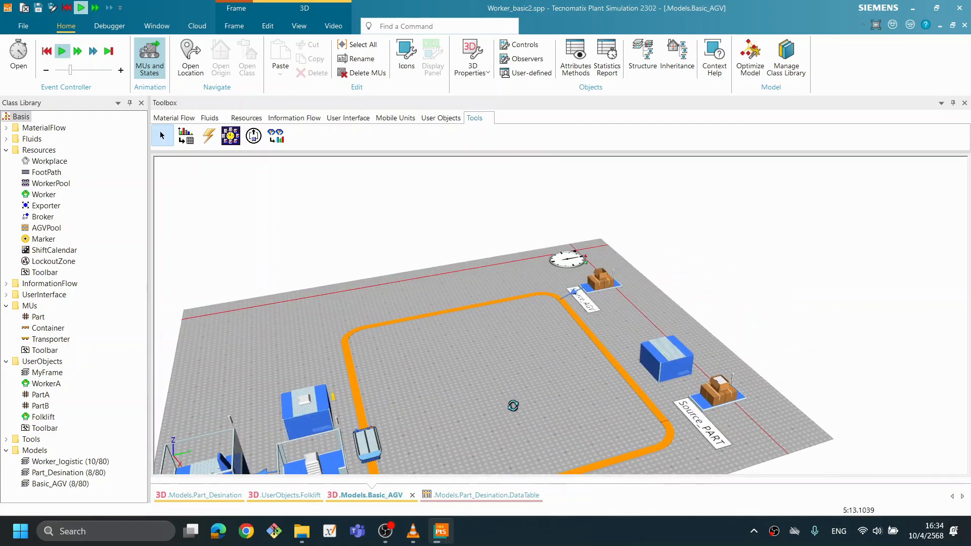
left_click_drag(452, 413, 453, 369)
left_click_drag(500, 407, 489, 404)
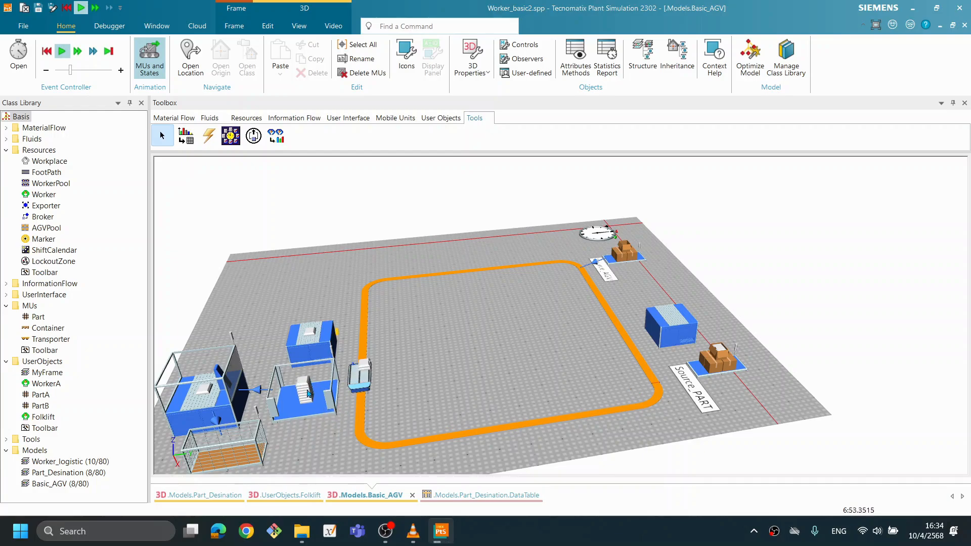
Check the parts on the Buffer and the Station's state while the simulation runs, then reset it.
mouse_move(315, 398)
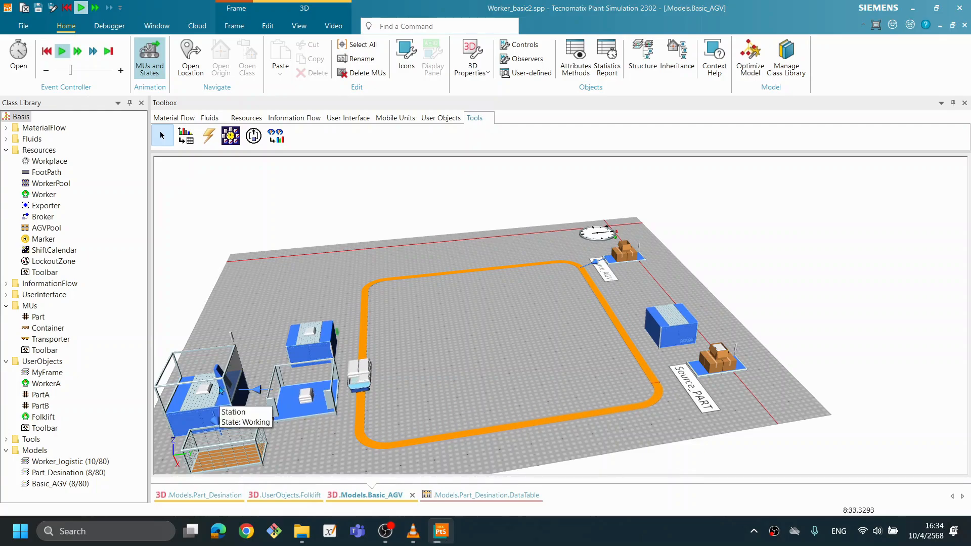
left_click_drag(436, 376, 449, 366)
left_click_drag(423, 410, 439, 407)
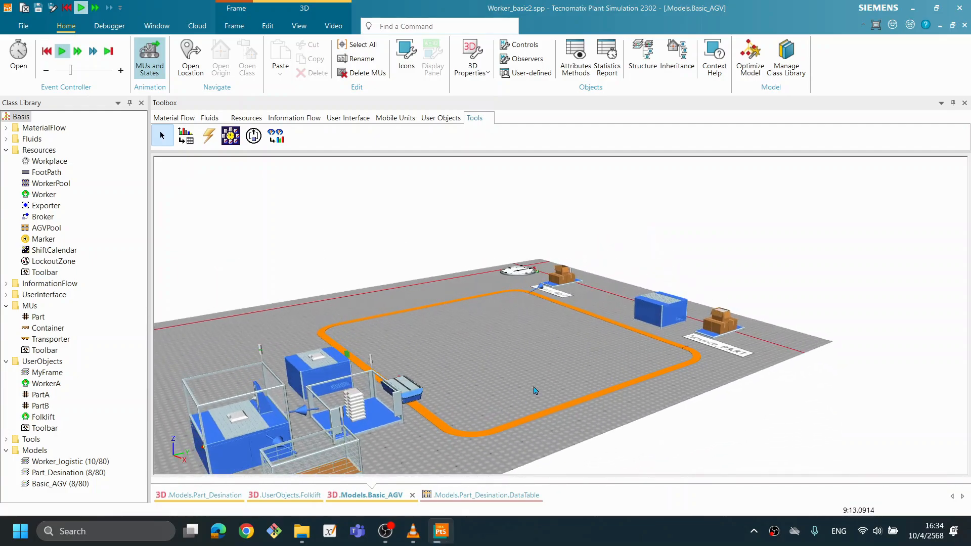
scroll(519, 364, "down", 1)
left_click_drag(512, 370, 511, 368)
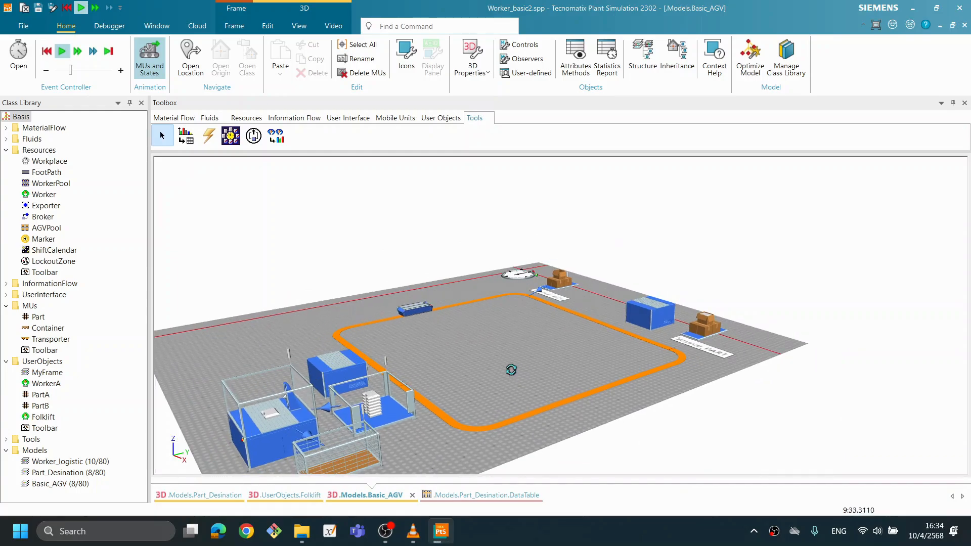
right_click(532, 377)
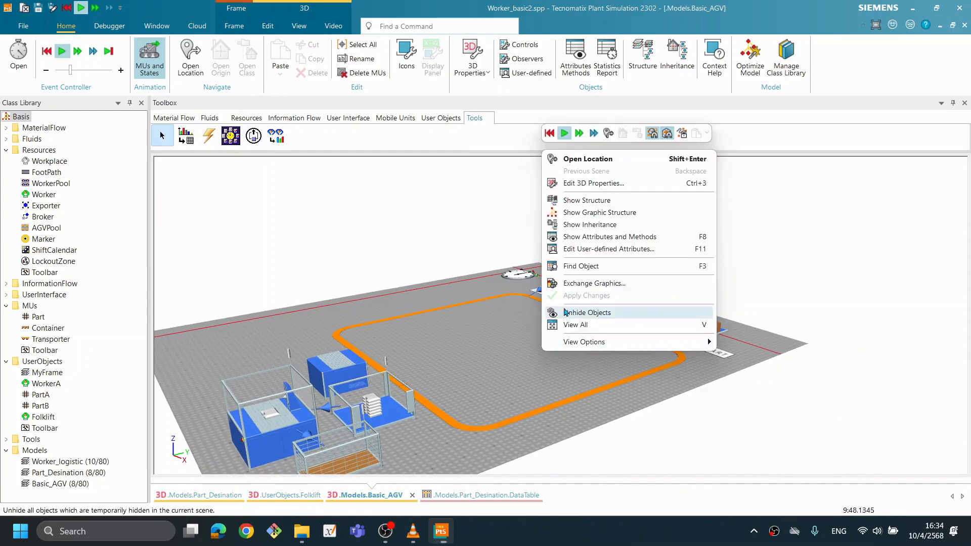
left_click(550, 134)
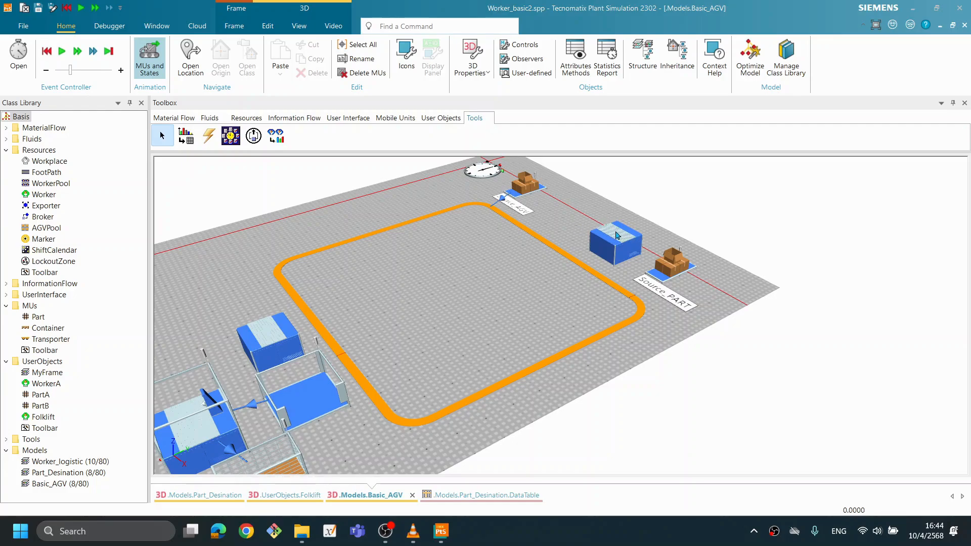
Rename the transfer station beside Source_PART as TransferStation_IN.
mouse_move(614, 235)
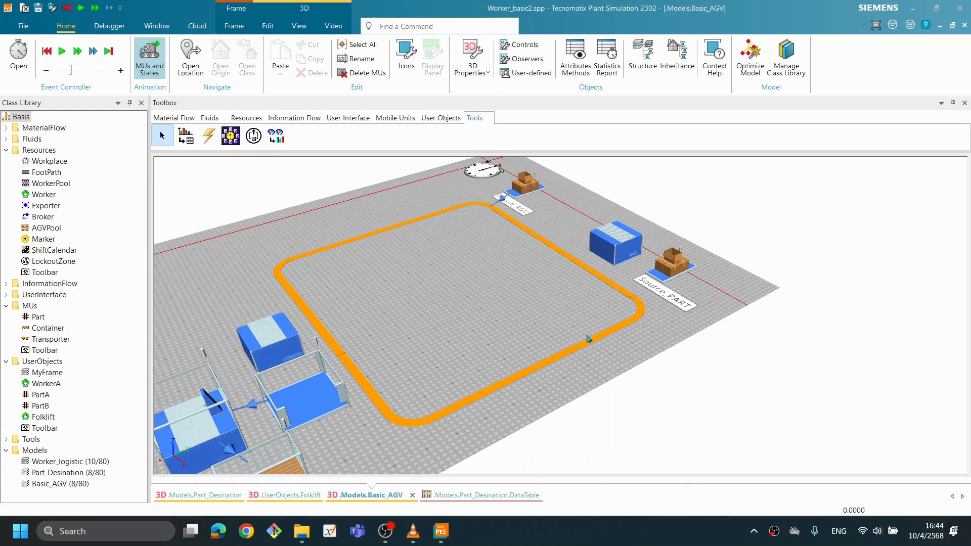
double_click(613, 248)
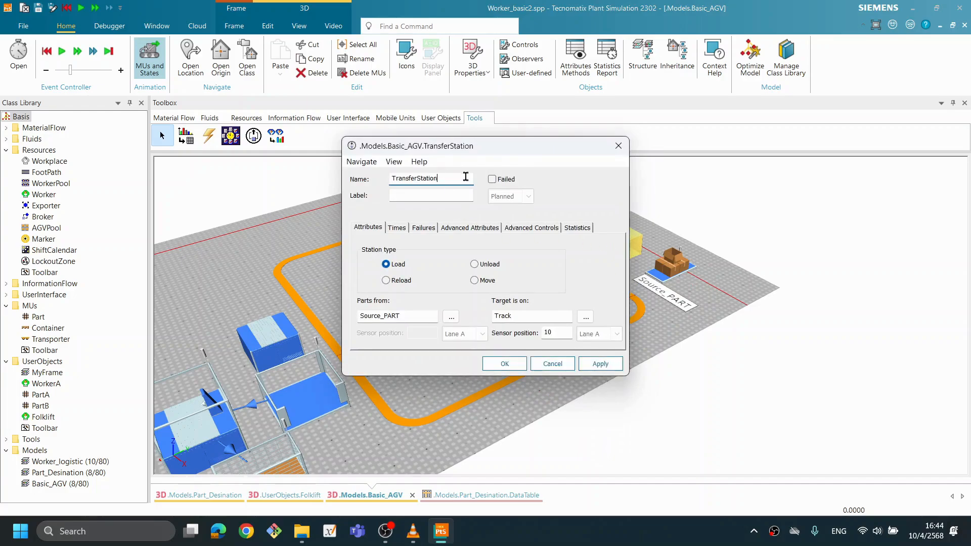
type("_IN")
left_click(506, 362)
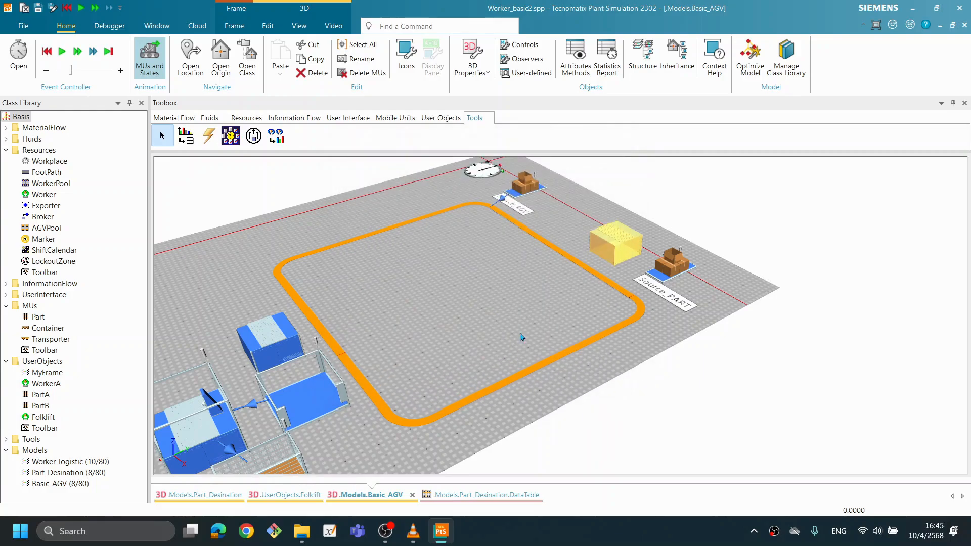
left_click(617, 277)
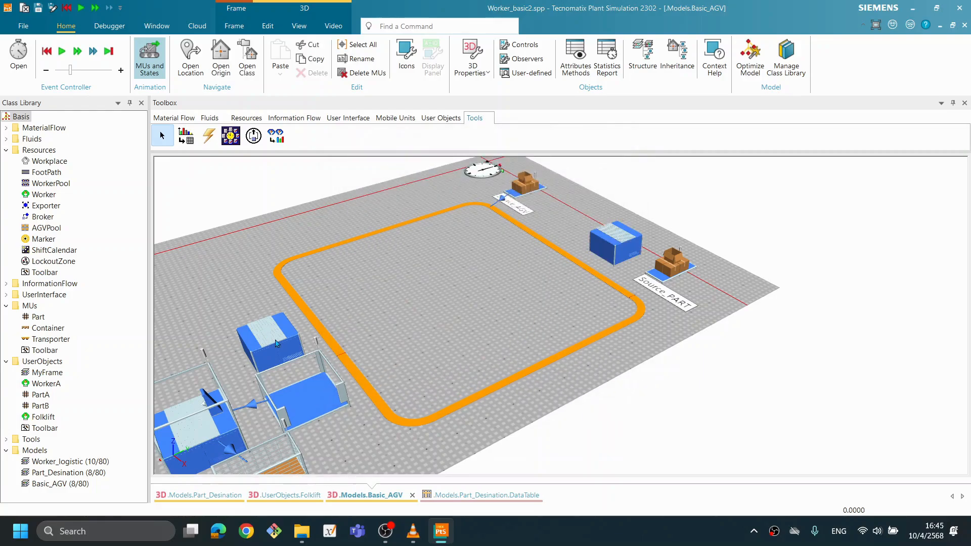
Rename the unloading transfer station beside the Buffer as TransferStation1_OUT.
double_click(276, 343)
left_click(453, 177)
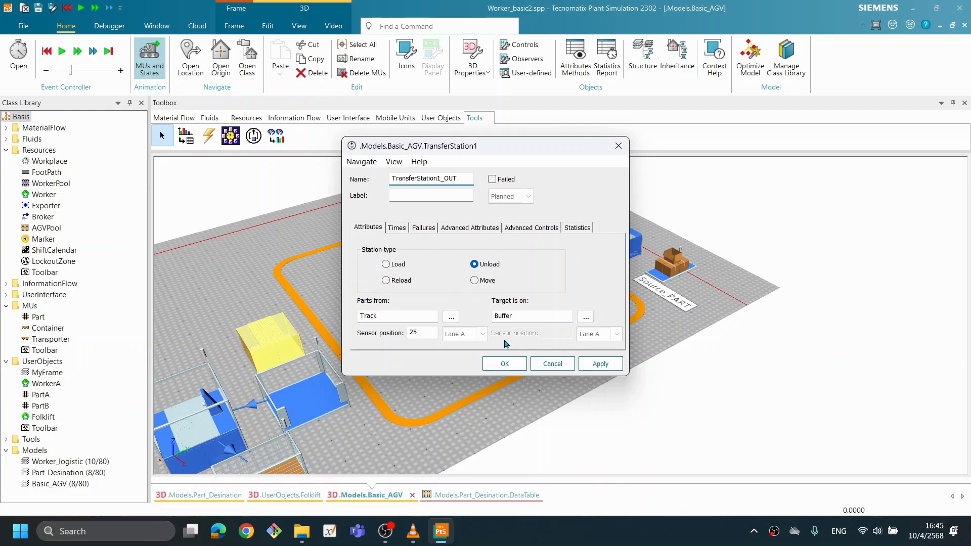
left_click(505, 363)
left_click(569, 309)
Activate the name caption of TransferStation_IN and move the station slightly farther from the track.
right_click(618, 253)
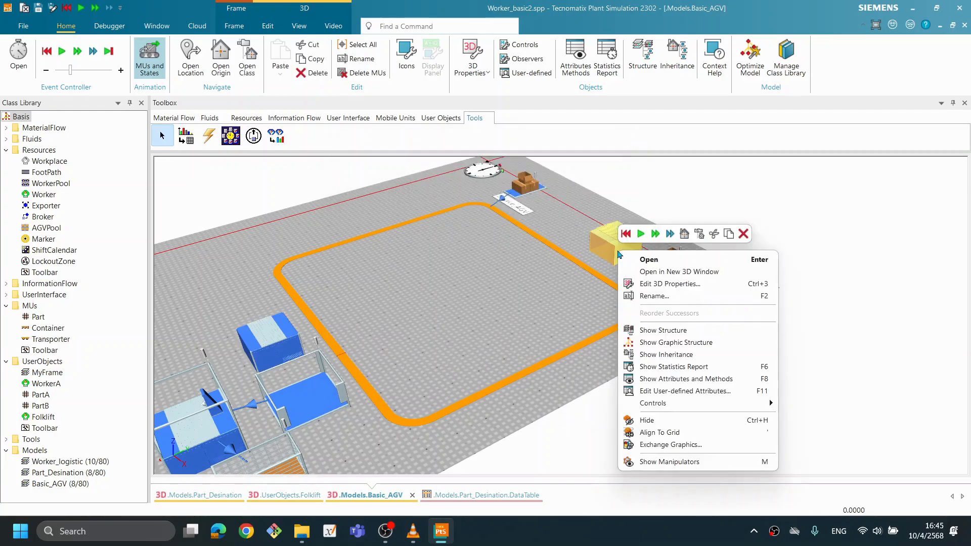
left_click(665, 285)
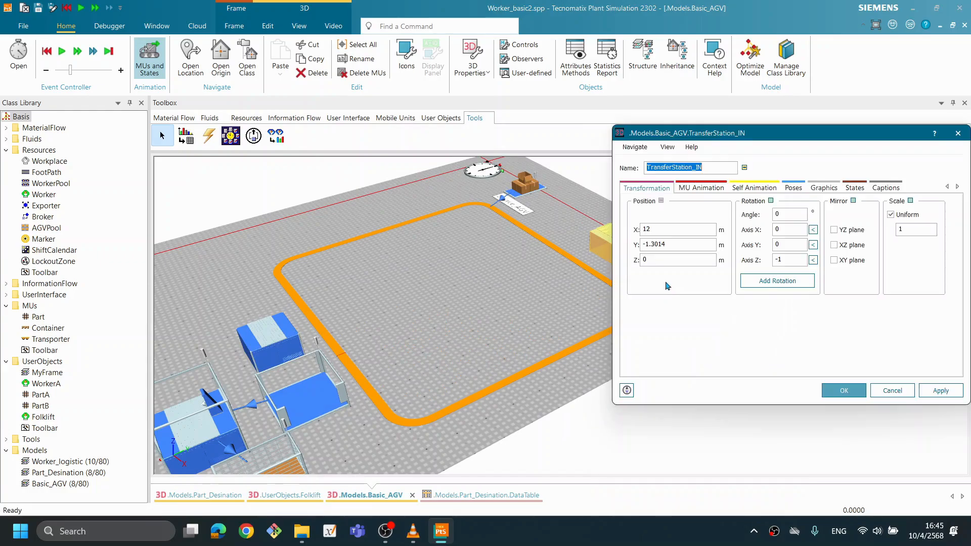
left_click(903, 188)
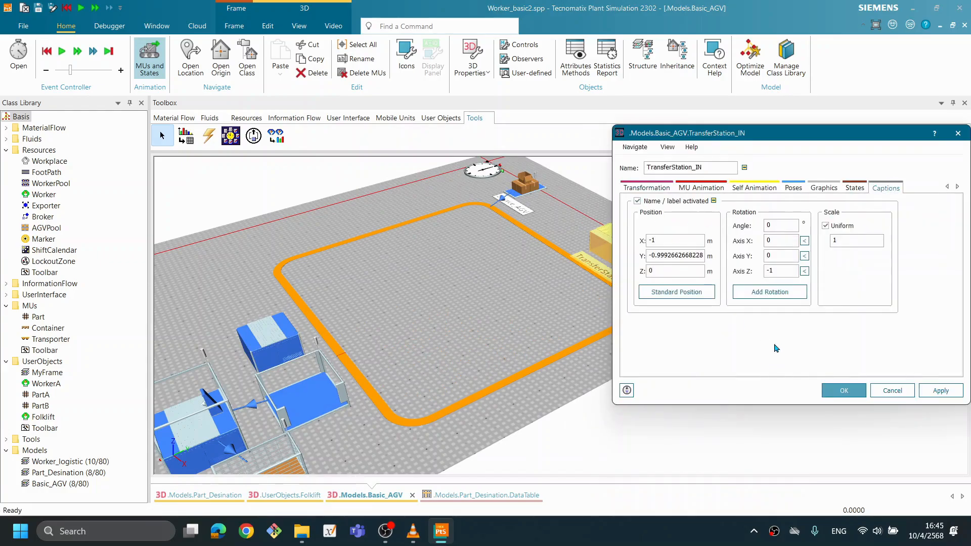
left_click(839, 392)
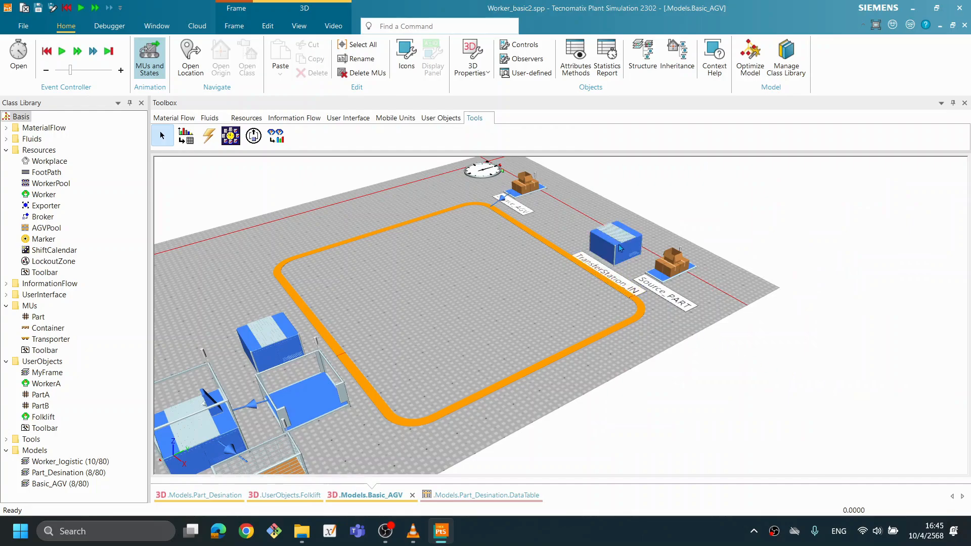
left_click_drag(621, 248, 613, 230)
left_click(568, 263)
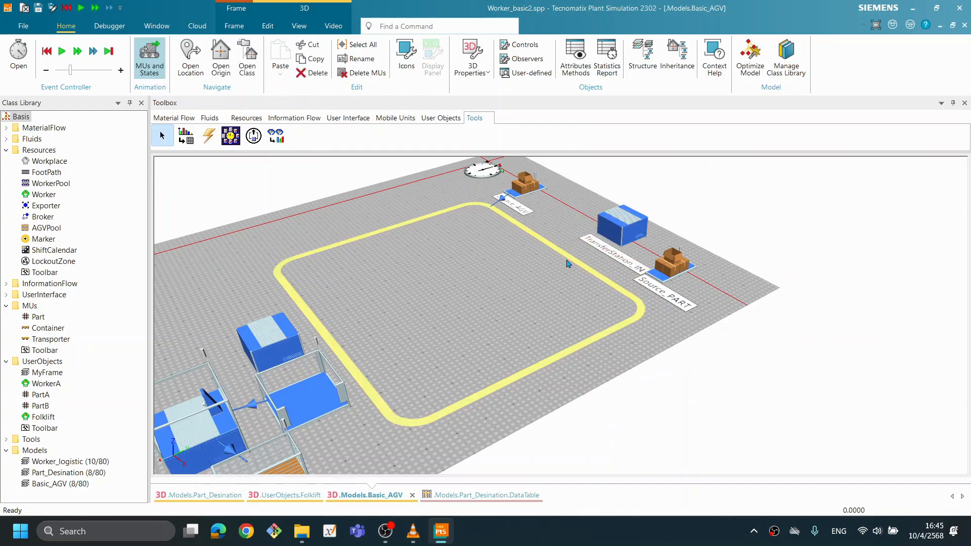
Activate the name caption of TransferStation1_OUT and move the station slightly farther from the track.
left_click(459, 322)
left_click(287, 350)
left_click_drag(763, 339, 647, 432)
left_click_drag(562, 351, 482, 349)
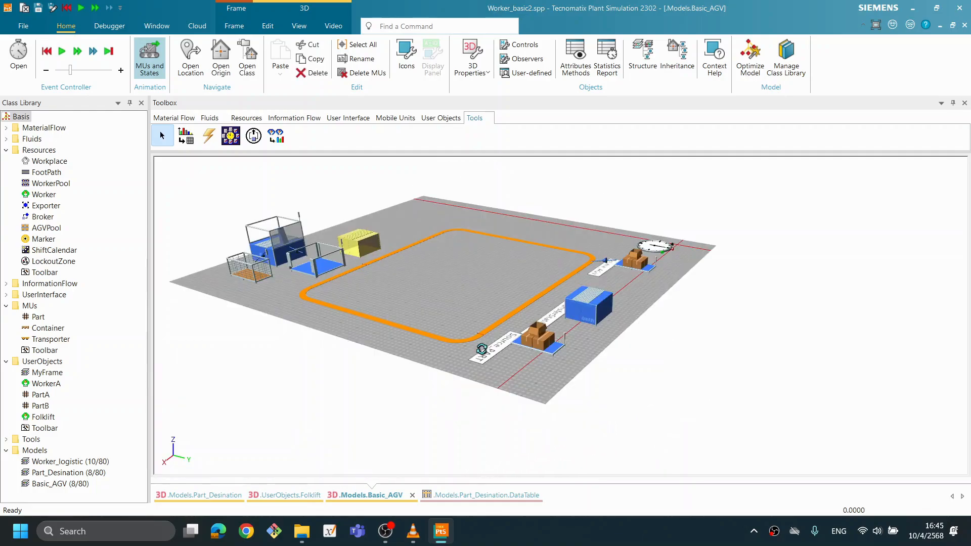
scroll(596, 384, "up", 3)
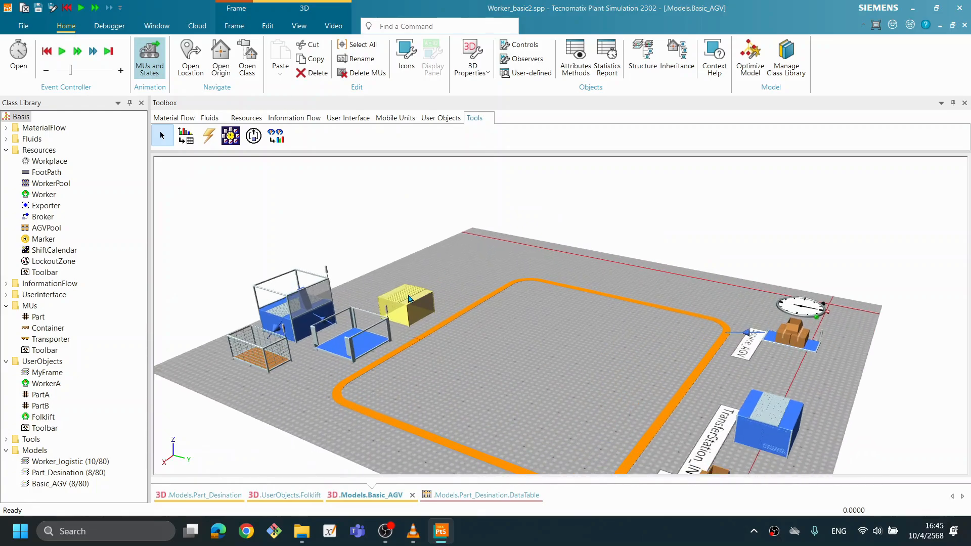
right_click(410, 298)
left_click(463, 328)
left_click(887, 187)
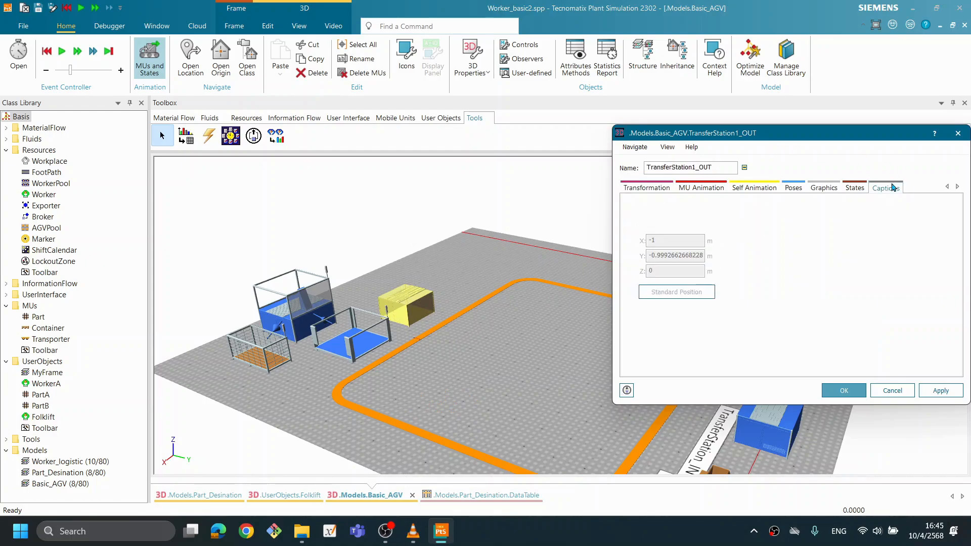
left_click(844, 390)
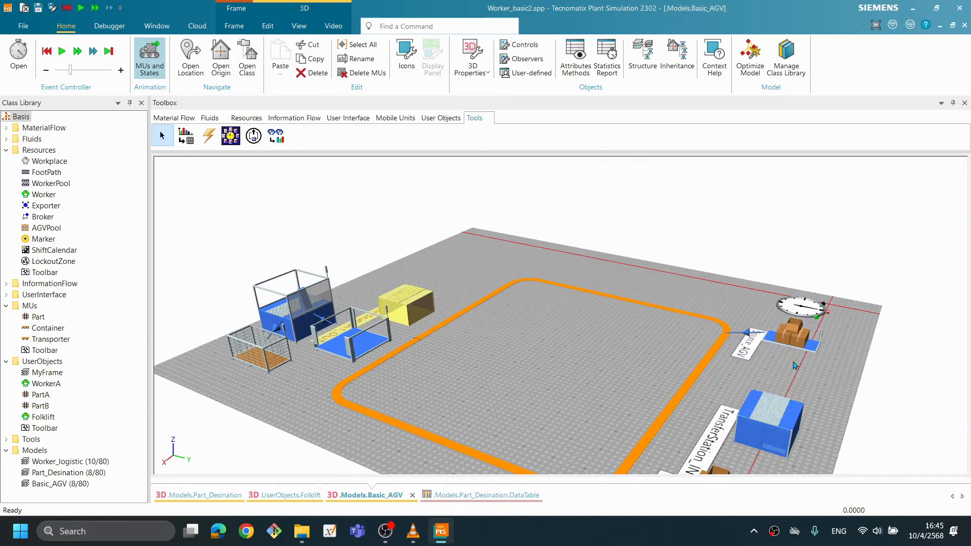
left_click_drag(420, 299, 400, 278)
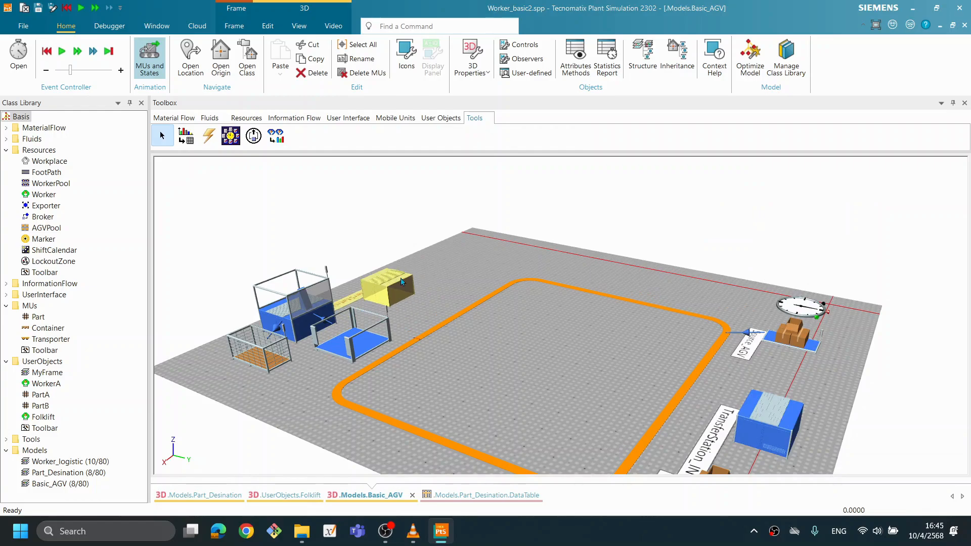
left_click(504, 358)
Examine the layout of the sources, both transfer stations, Buffer and Station around the track from several angles.
left_click_drag(503, 358, 583, 365)
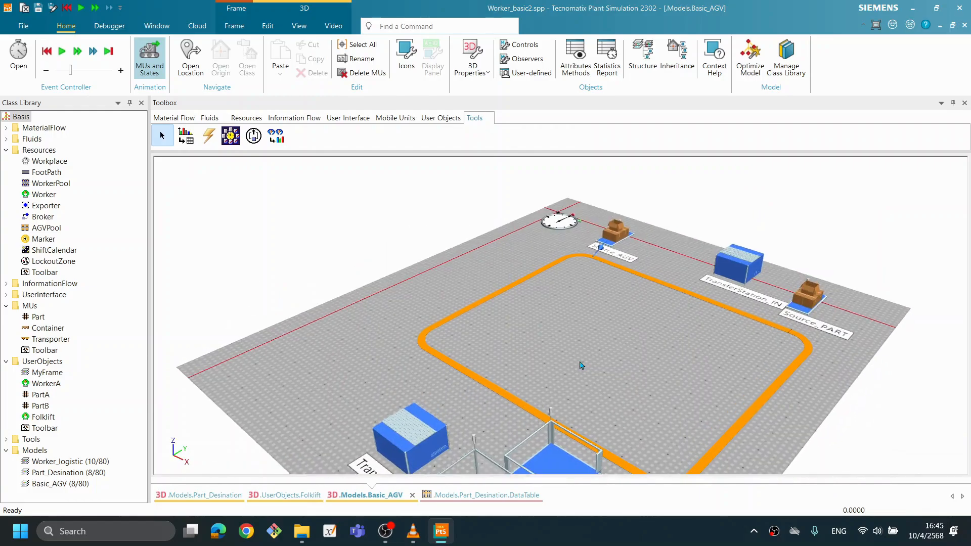
left_click_drag(579, 267, 550, 294)
left_click_drag(657, 366, 480, 390)
scroll(577, 386, "up", 5)
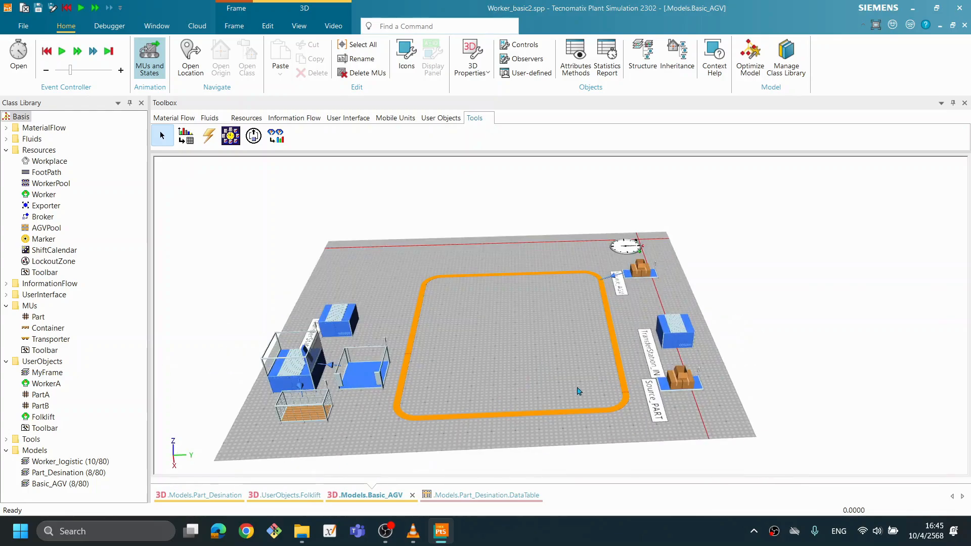
mouse_move(749, 307)
left_click_drag(641, 338, 640, 338)
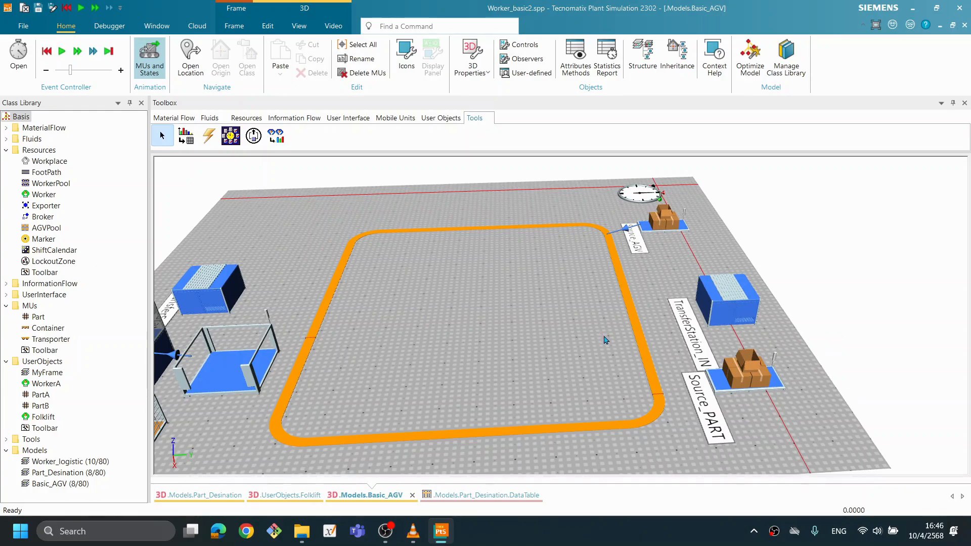
left_click_drag(615, 318, 619, 317)
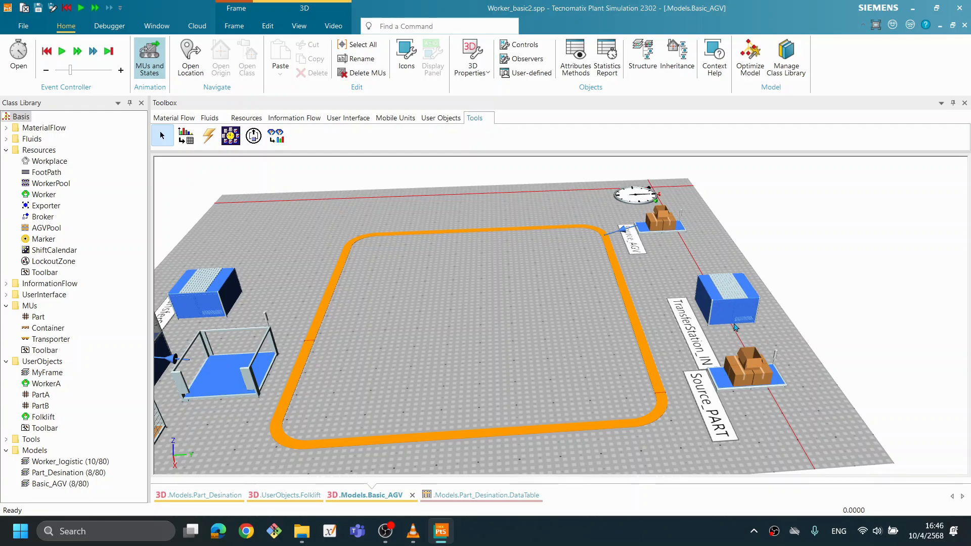
left_click_drag(281, 293, 276, 293)
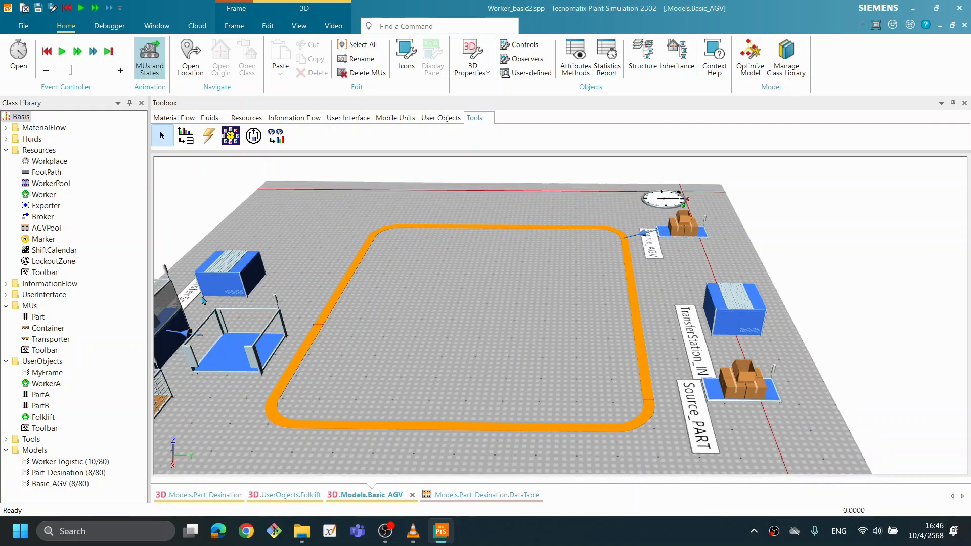
left_click_drag(242, 291, 243, 286)
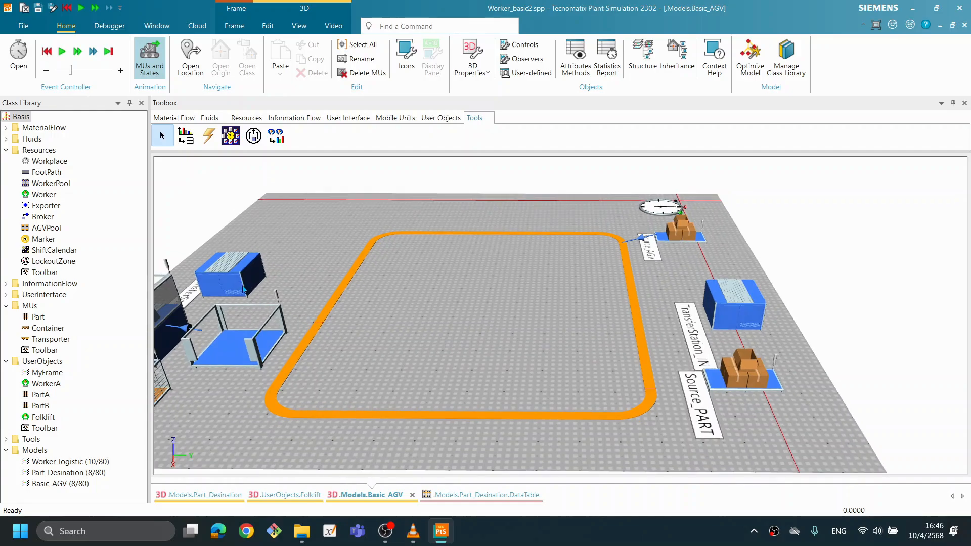
mouse_move(226, 275)
left_click_drag(316, 285, 307, 278)
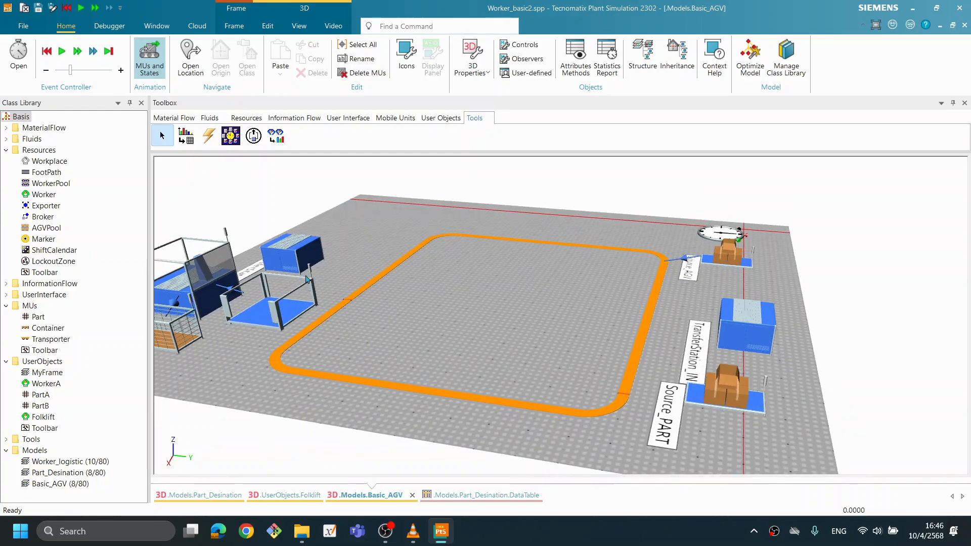
left_click_drag(336, 319, 389, 322)
left_click_drag(571, 341, 480, 359)
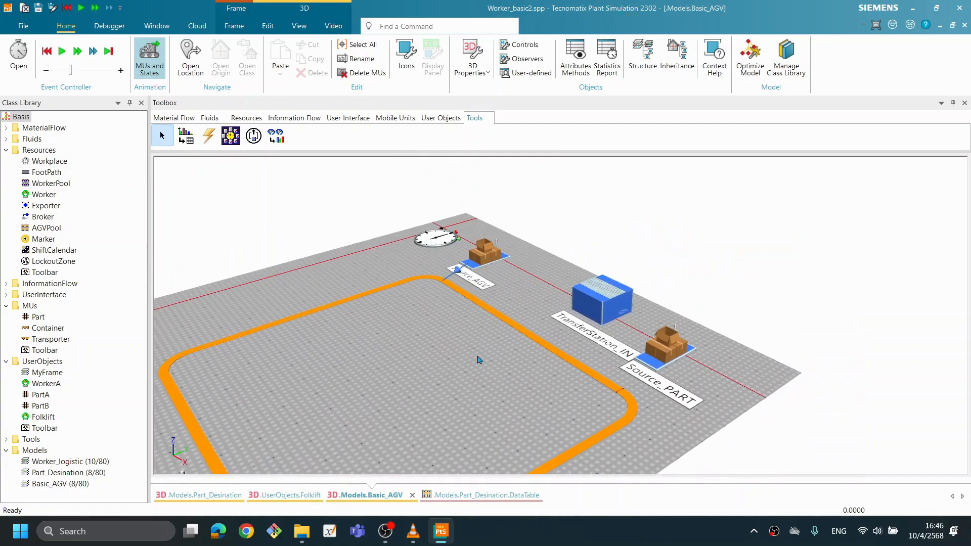
scroll(480, 359, "up", 2)
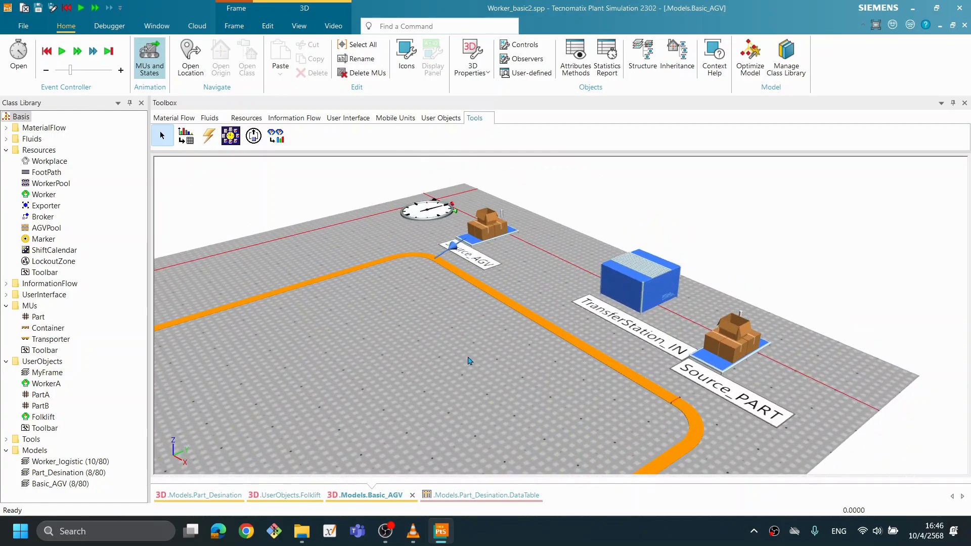
scroll(468, 359, "down", 1)
scroll(497, 390, "down", 1)
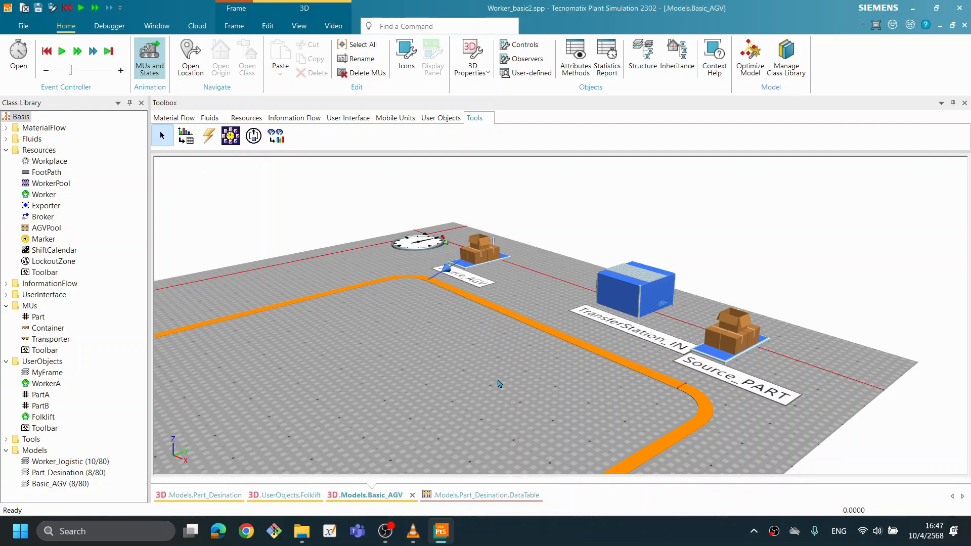
scroll(569, 329, "down", 1)
left_click_drag(541, 404, 455, 411)
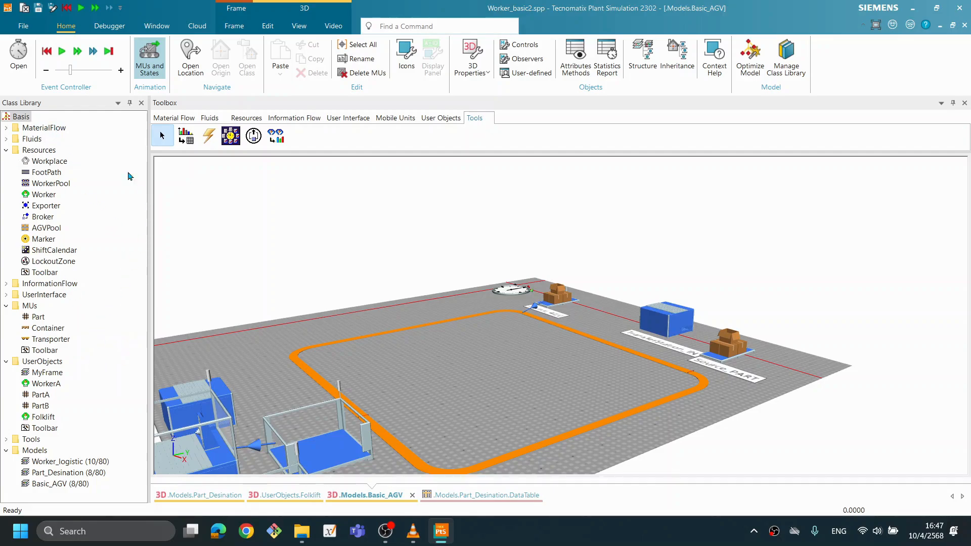
Set the X-dimension of the load bay to 2 in the Transporter class under MUs.
left_click(57, 342)
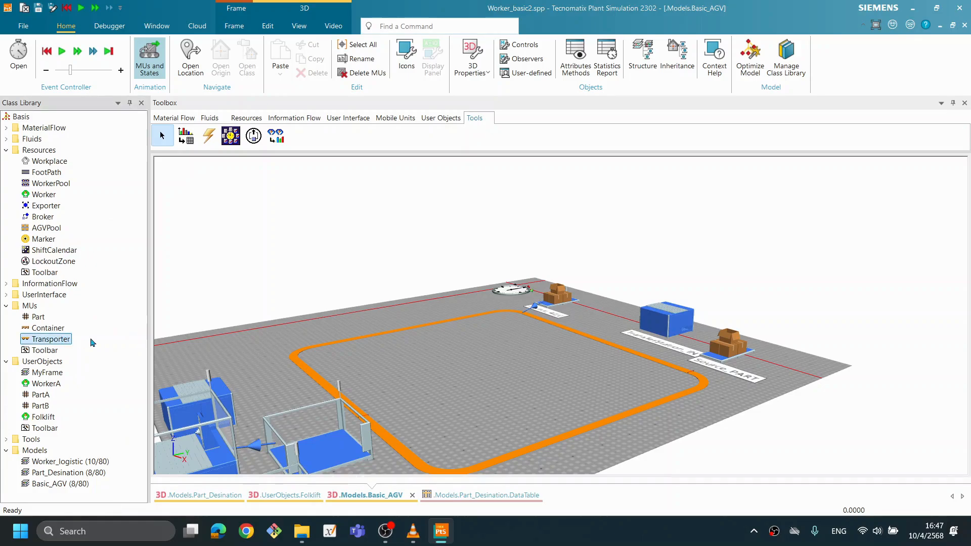
double_click(65, 342)
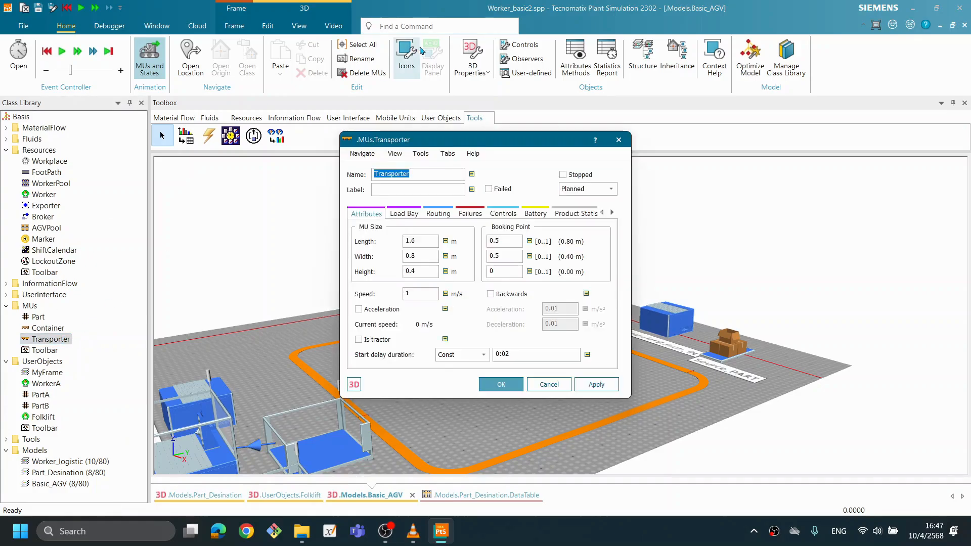
left_click_drag(414, 143, 302, 119)
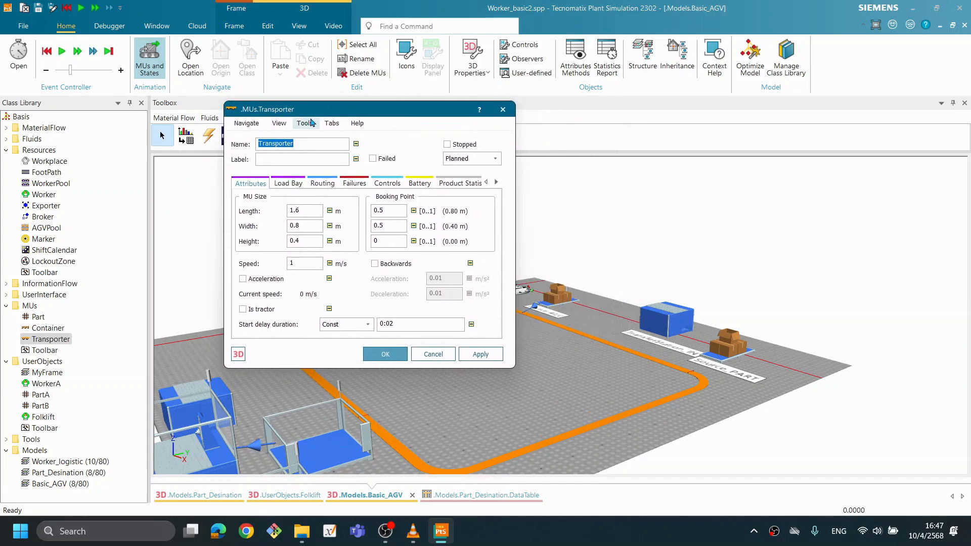
left_click_drag(389, 105, 367, 197)
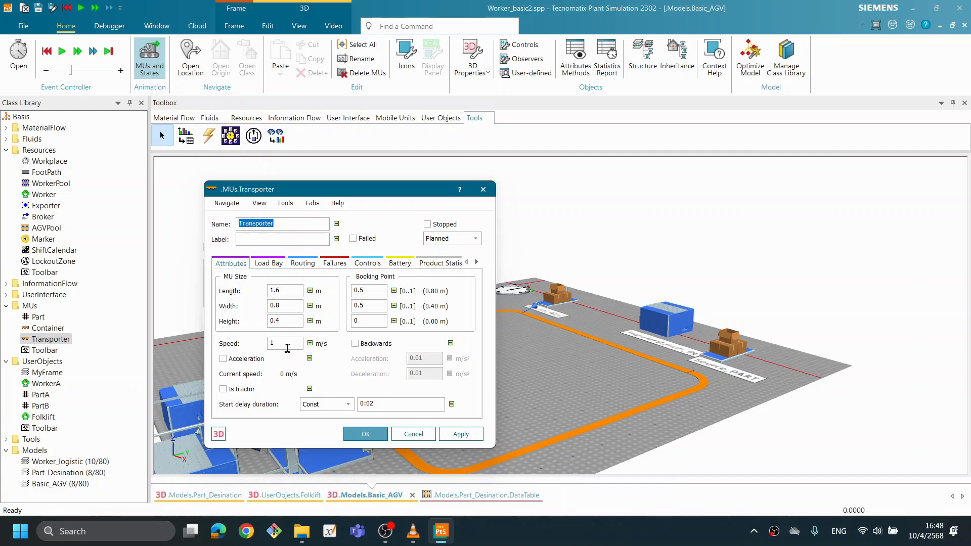
left_click(270, 265)
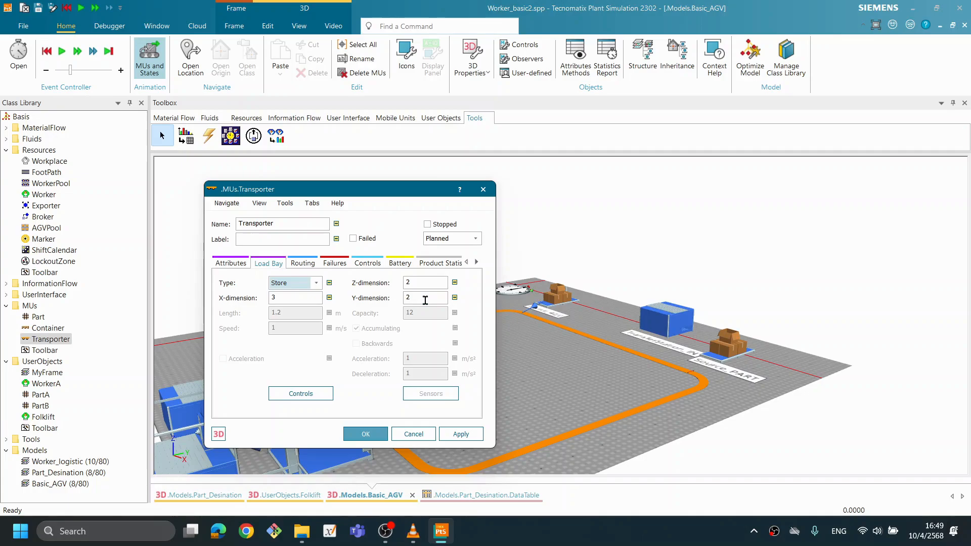
left_click(307, 299)
key("BackSpace")
type("2")
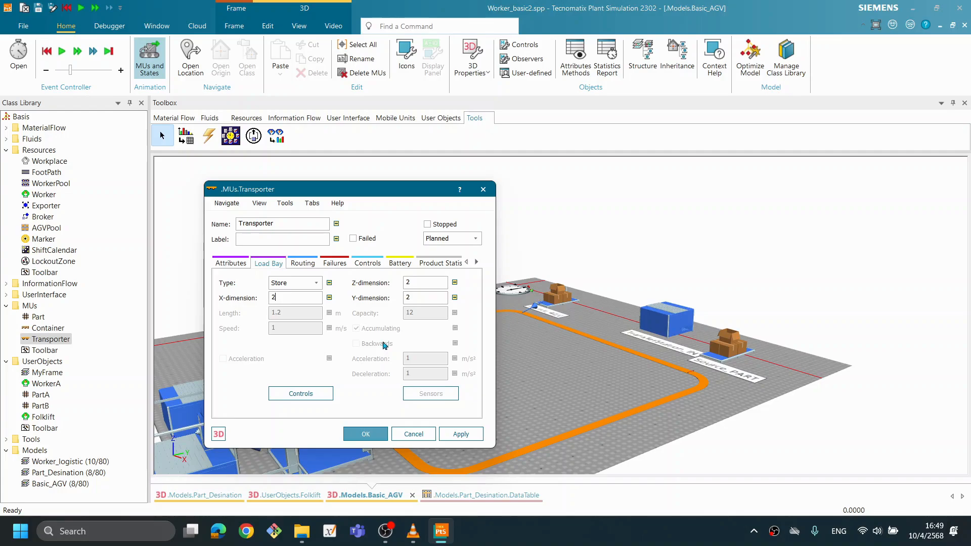
Apply the Transporter's load bay X-dimension of 2 and close its properties.
left_click(468, 437)
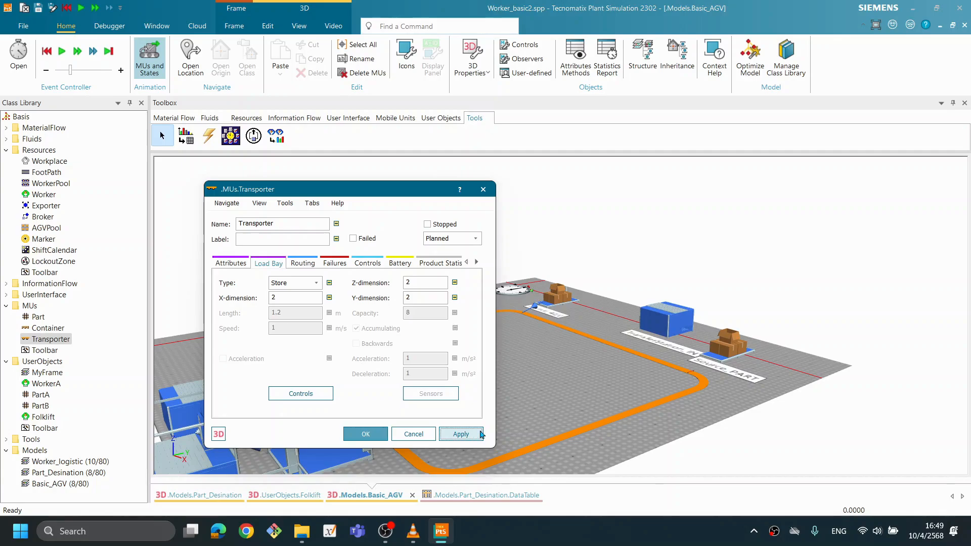
left_click(377, 435)
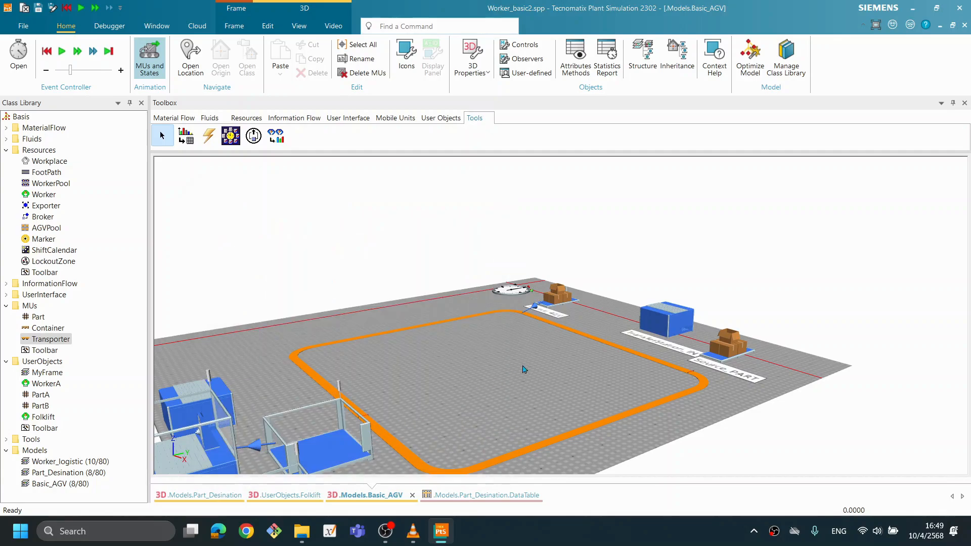
Run the Basic_AGV simulation to check how the Transporter carries parts in its resized load bay, and reset it.
right_click(553, 346)
left_click(589, 123)
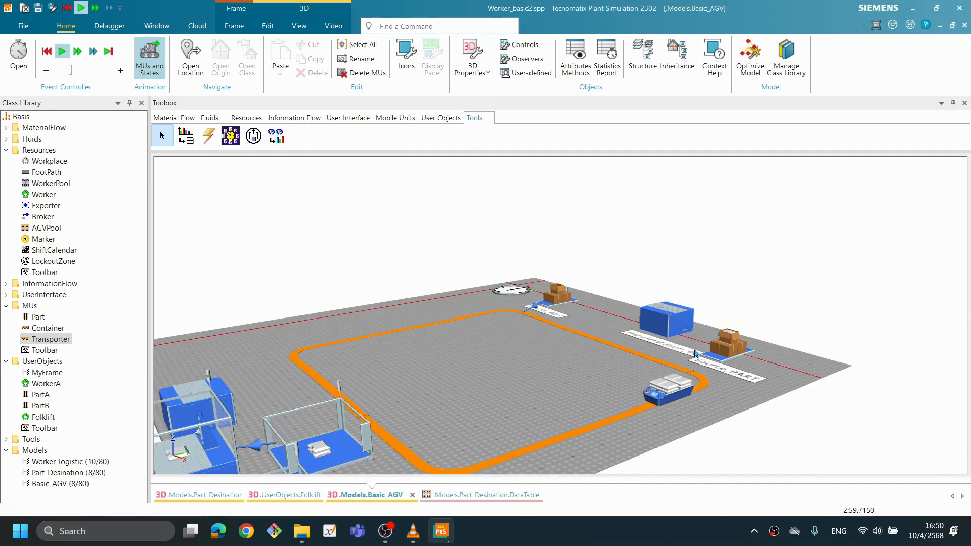
right_click(540, 375)
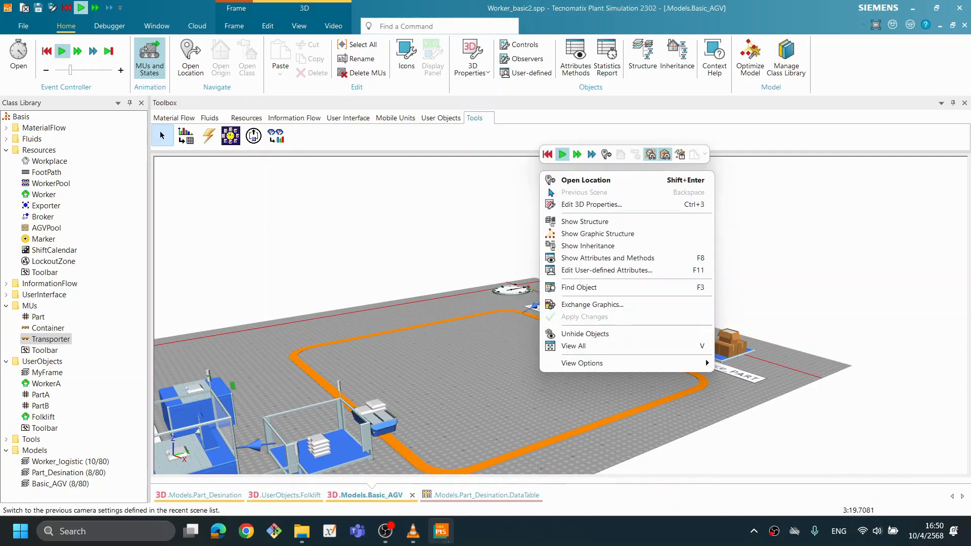
left_click(547, 155)
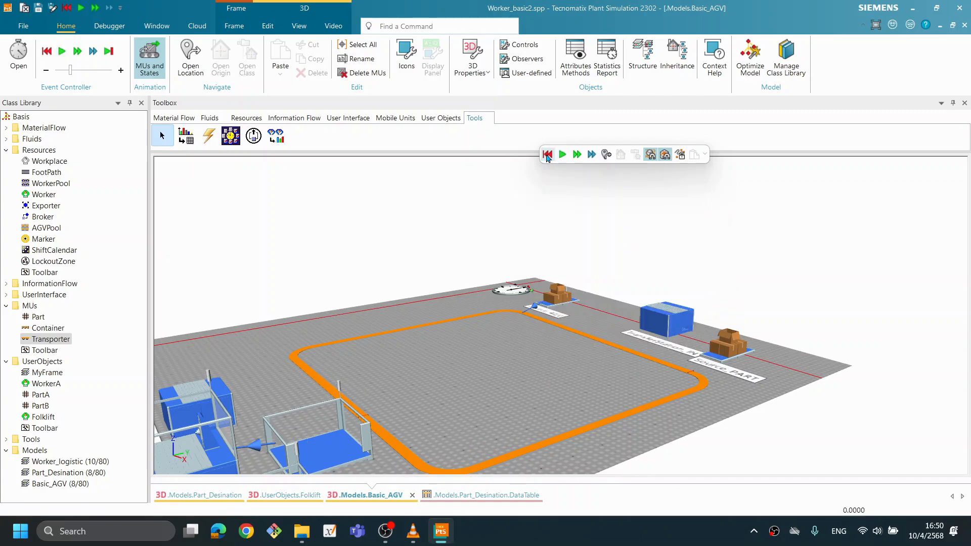
Open the Transporter class properties and show its load bay settings.
double_click(56, 341)
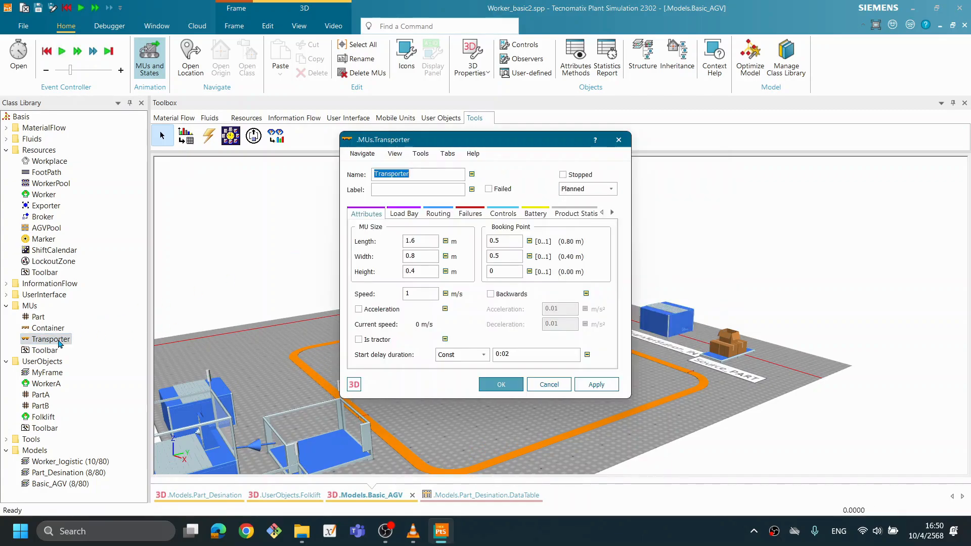
left_click_drag(457, 143, 387, 170)
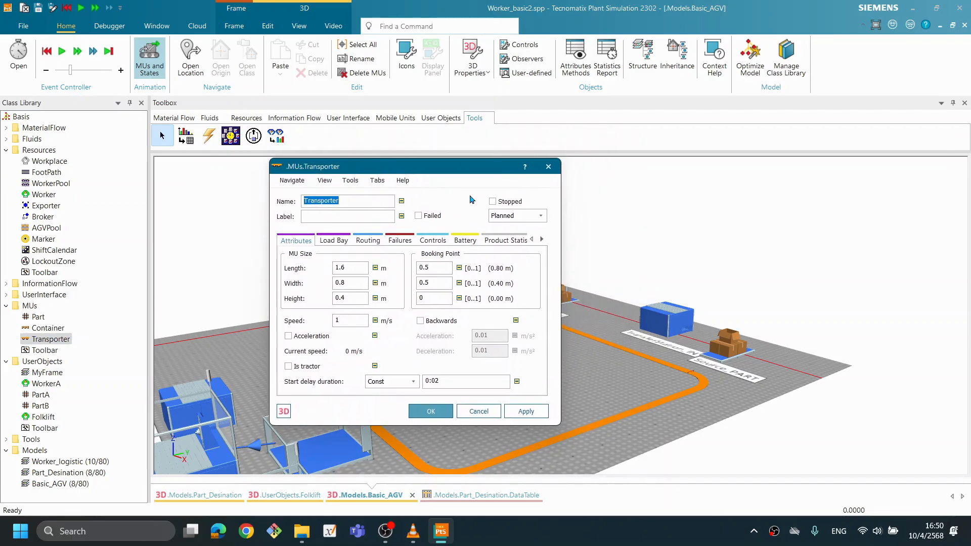
left_click(333, 243)
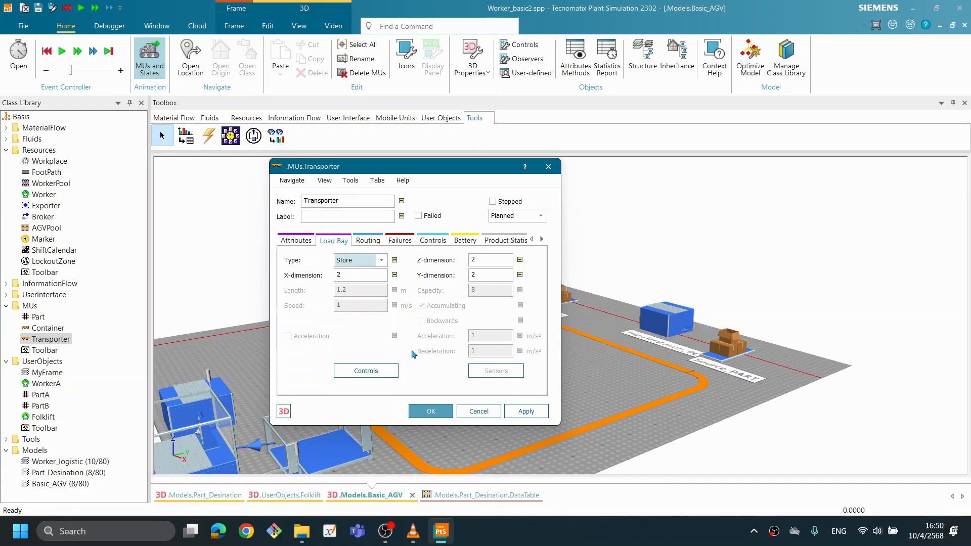
Try Track as the Transporter's load bay type.
left_click(382, 260)
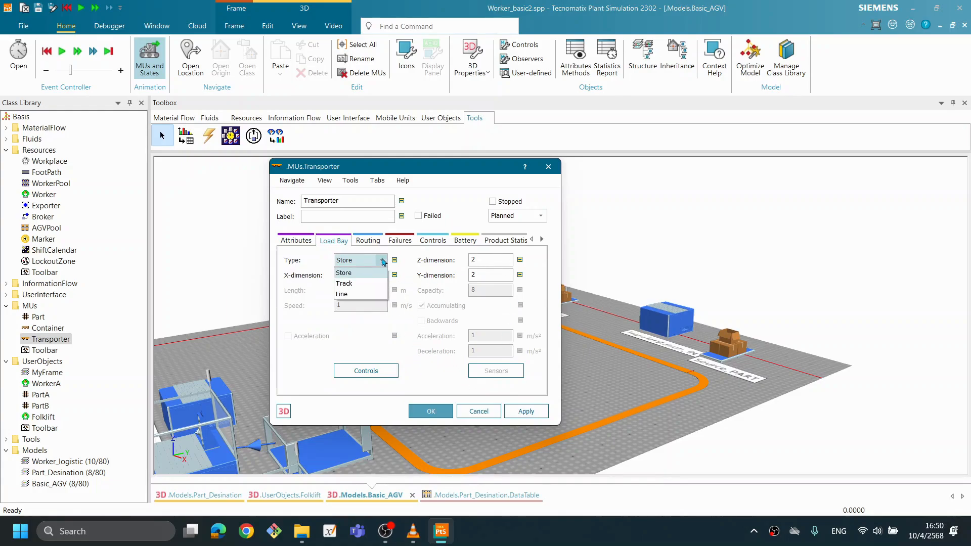
left_click(460, 172)
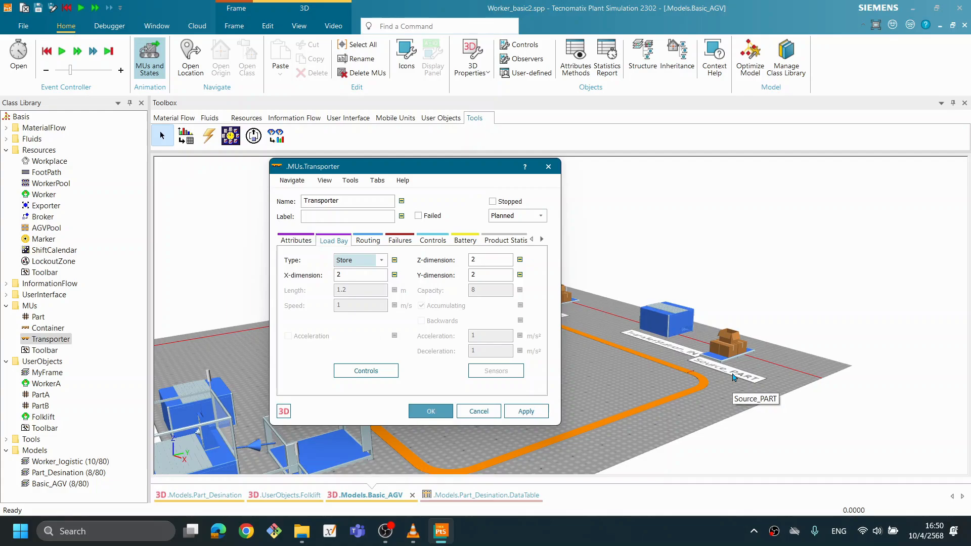
left_click(422, 305)
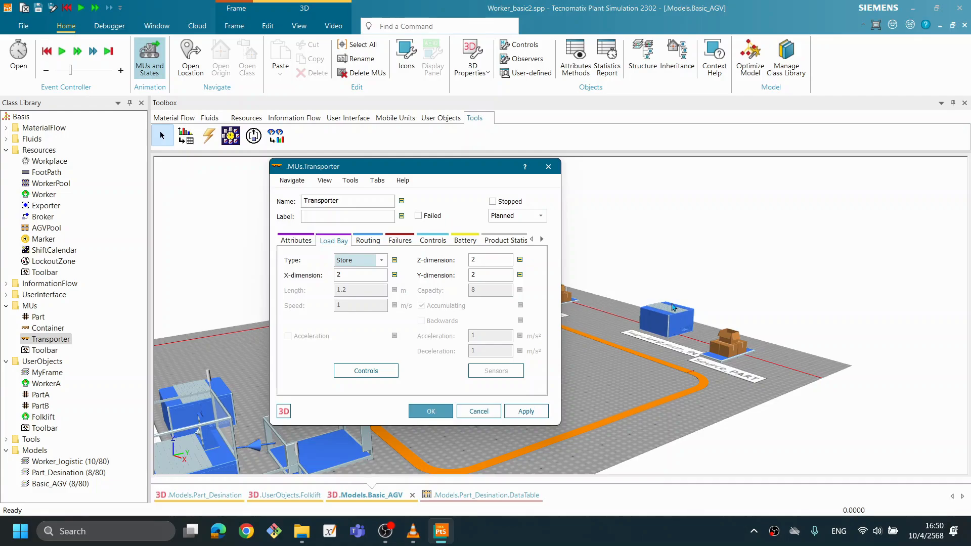
left_click(381, 260)
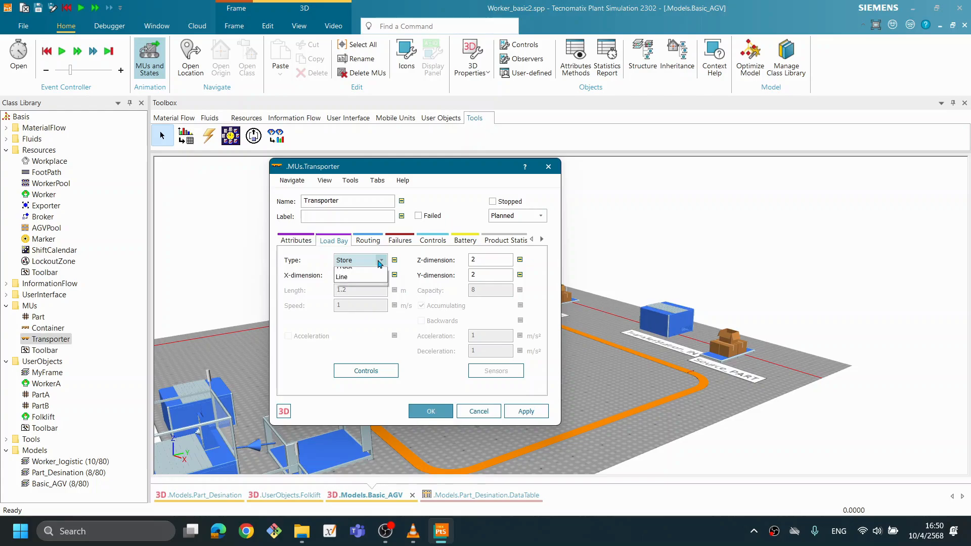
left_click(359, 284)
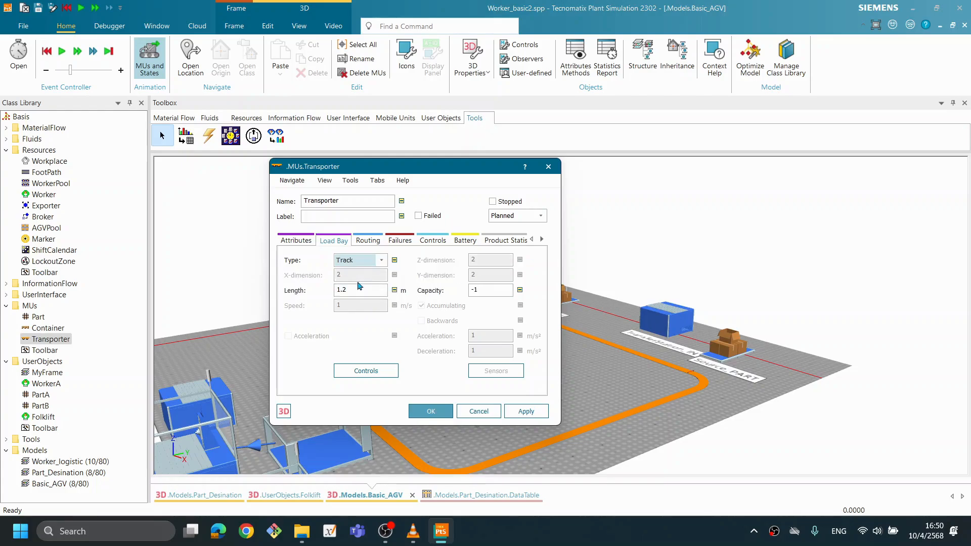
Return the Transporter's load bay type to Store.
left_click(382, 261)
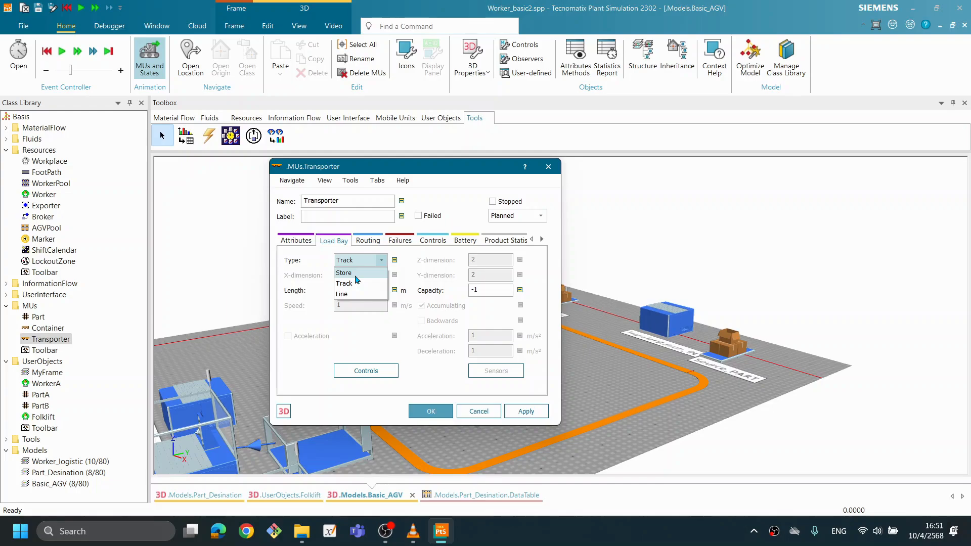
left_click(314, 259)
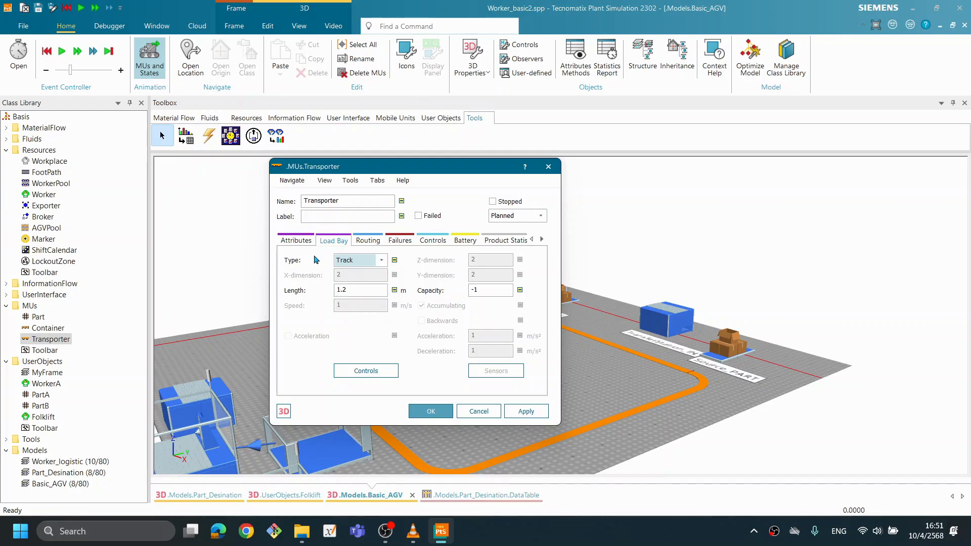
left_click(380, 260)
left_click(358, 270)
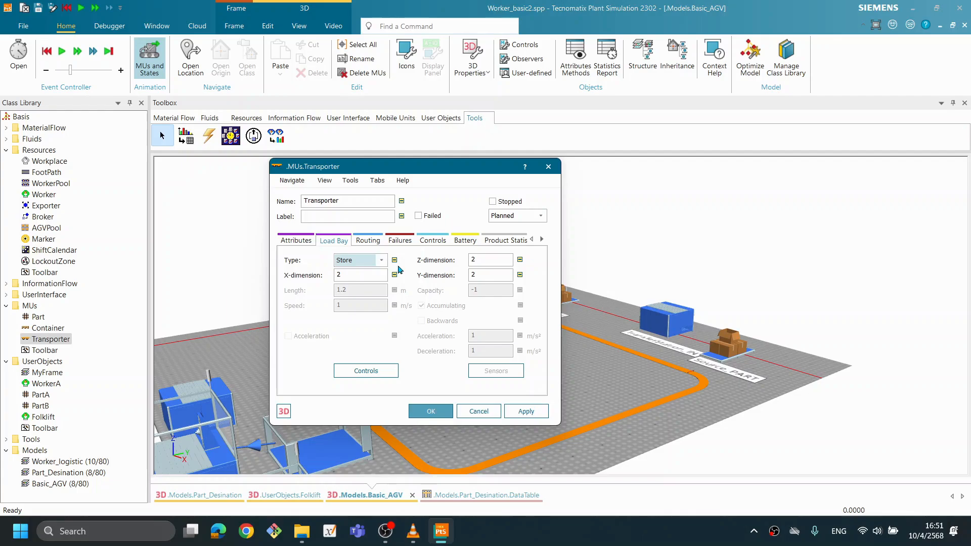
Set the Transporter's speed to 0.5 m/s and its length to 1.2 m, and apply the changes.
left_click(296, 241)
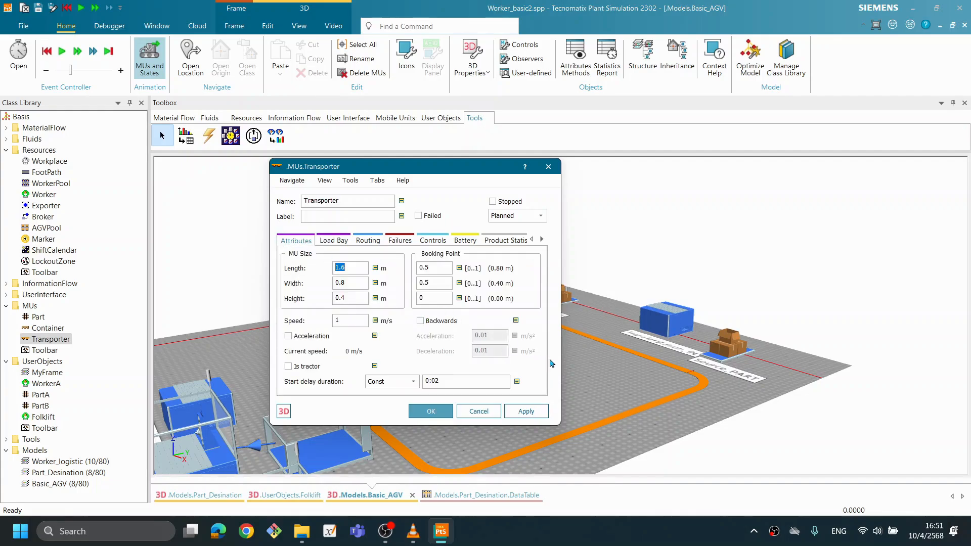
left_click(350, 321)
type("0.5")
left_click(526, 411)
left_click(359, 270)
type("2")
type(".")
left_click_drag(415, 161, 434, 136)
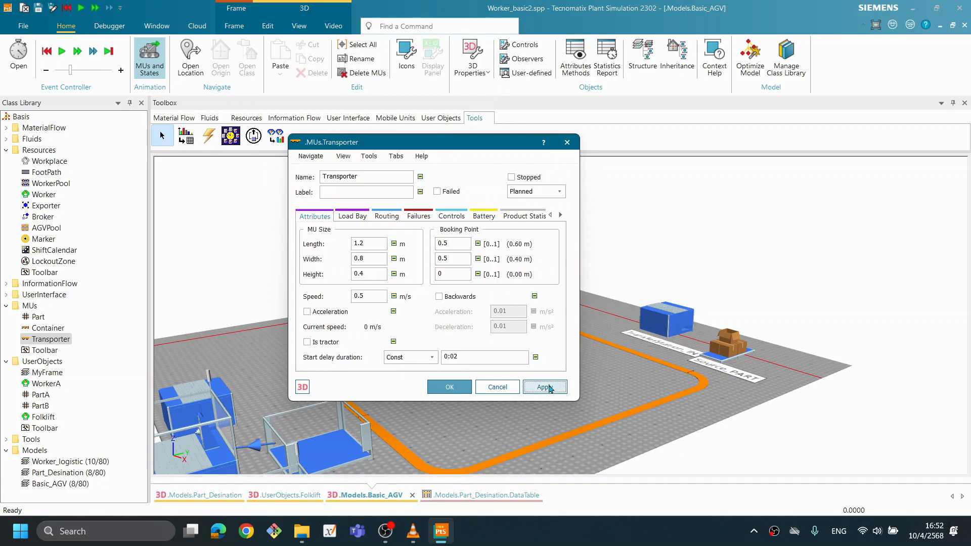
left_click(449, 387)
Run the simulation, examine the slower, shorter AGV travelling around the track and past Source_PART, and reset the model.
right_click(547, 160)
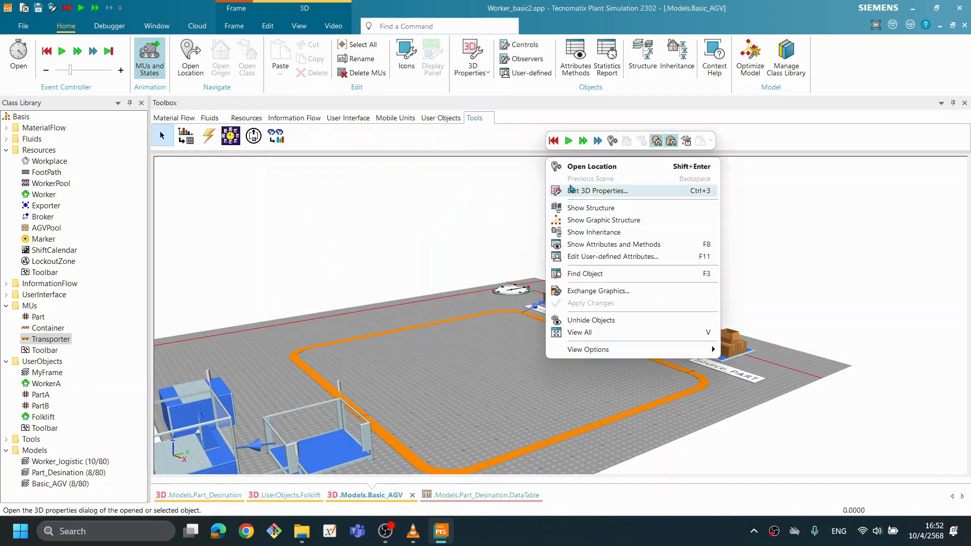
left_click(569, 142)
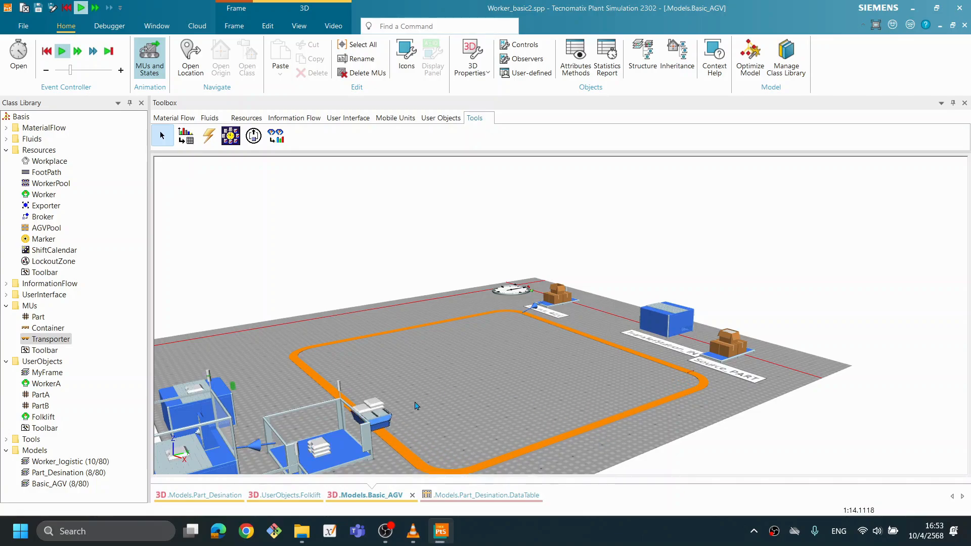
scroll(415, 408, "down", 3)
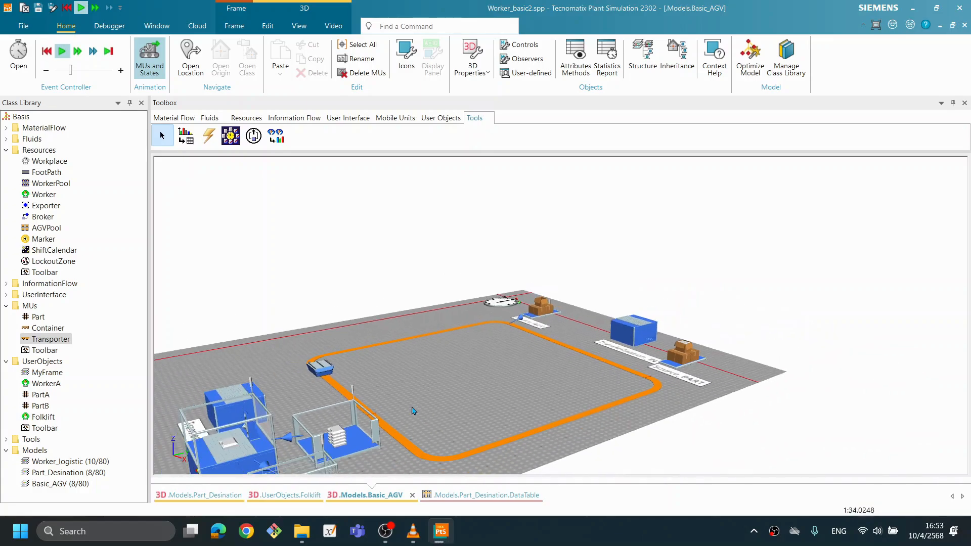
left_click_drag(477, 383, 502, 410)
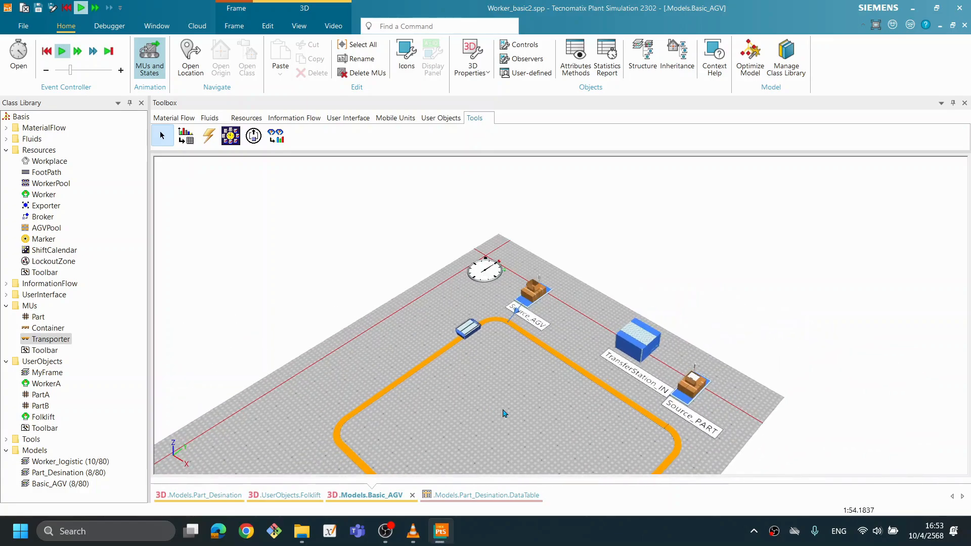
scroll(503, 413, "up", 3)
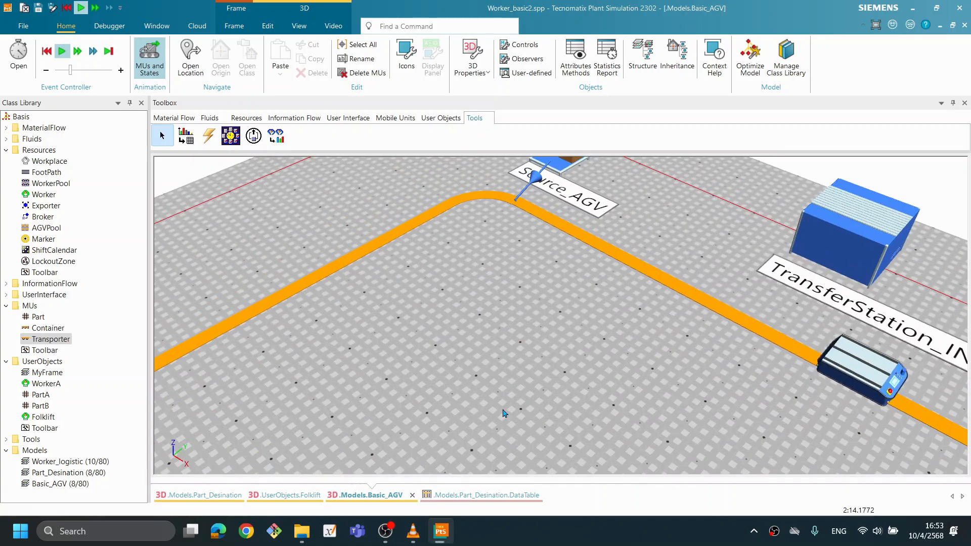
scroll(506, 412, "down", 5)
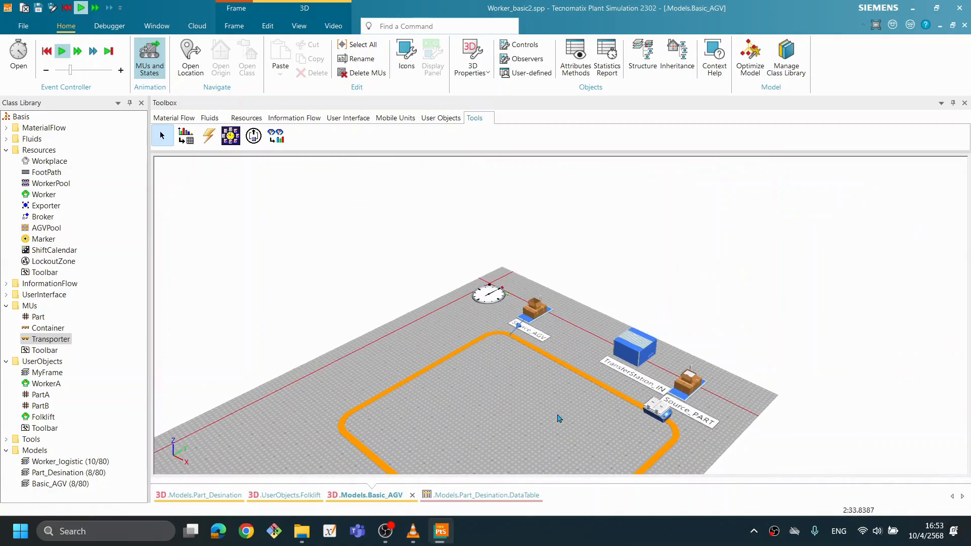
right_click(554, 414)
left_click(567, 195)
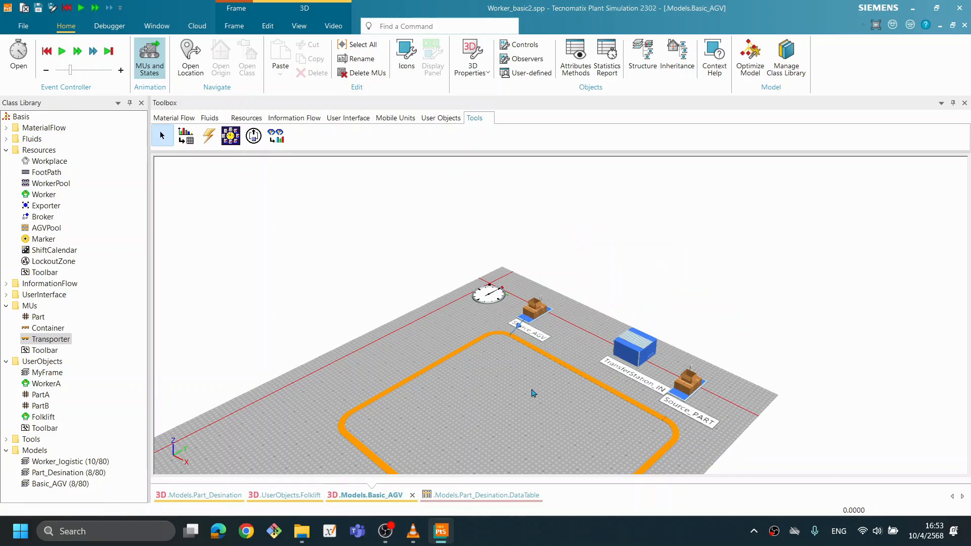
Enable acceleration for the Transporter with an acceleration of 0.01 m/s², and apply the change.
scroll(532, 397, "up", 3)
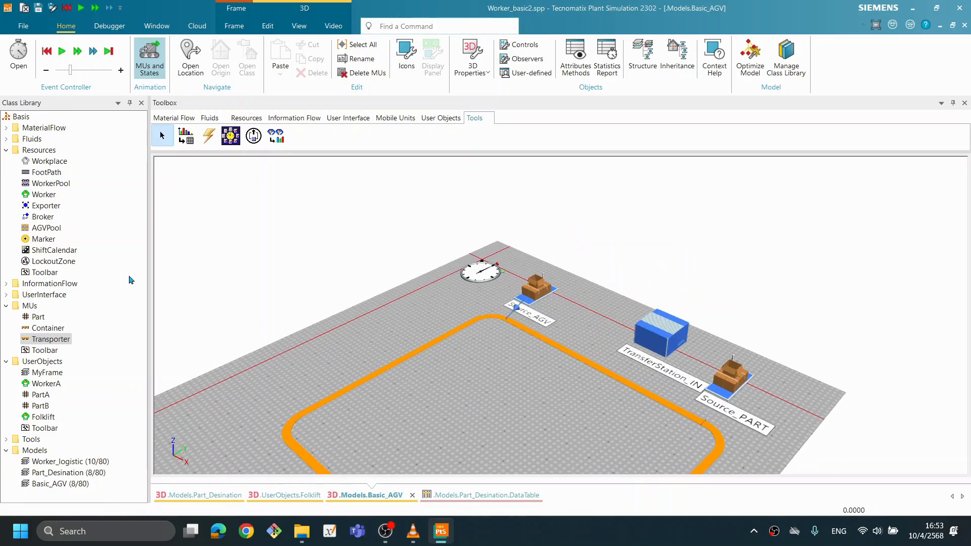
double_click(65, 339)
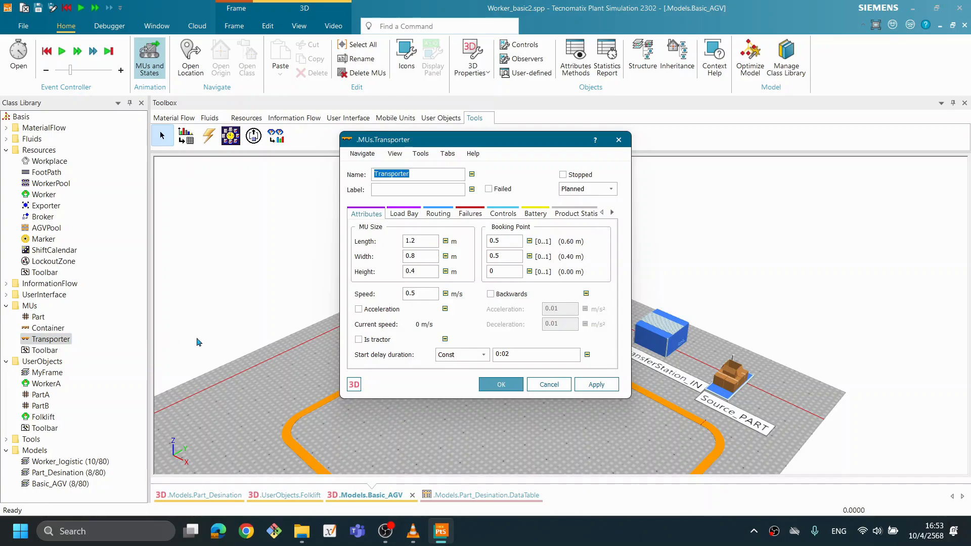
left_click_drag(502, 140, 485, 133)
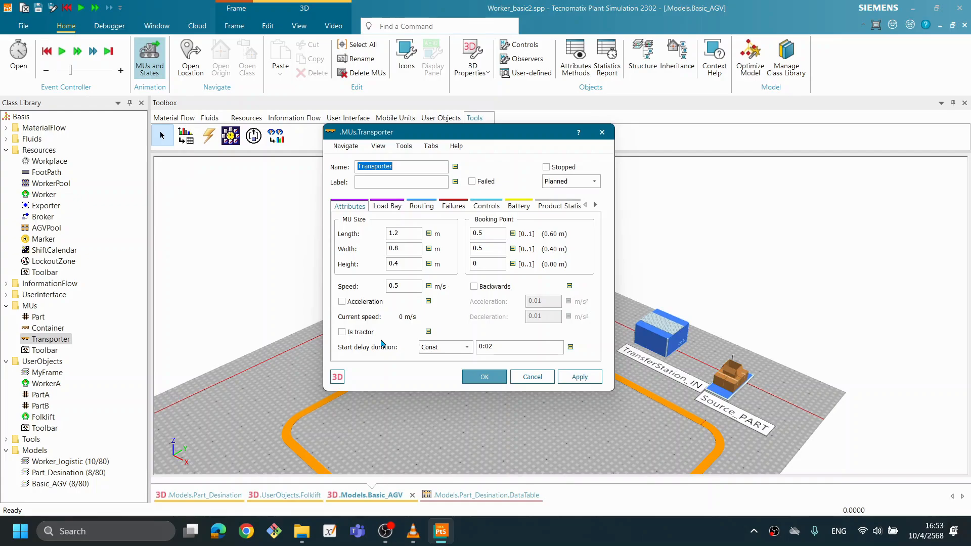
left_click(342, 302)
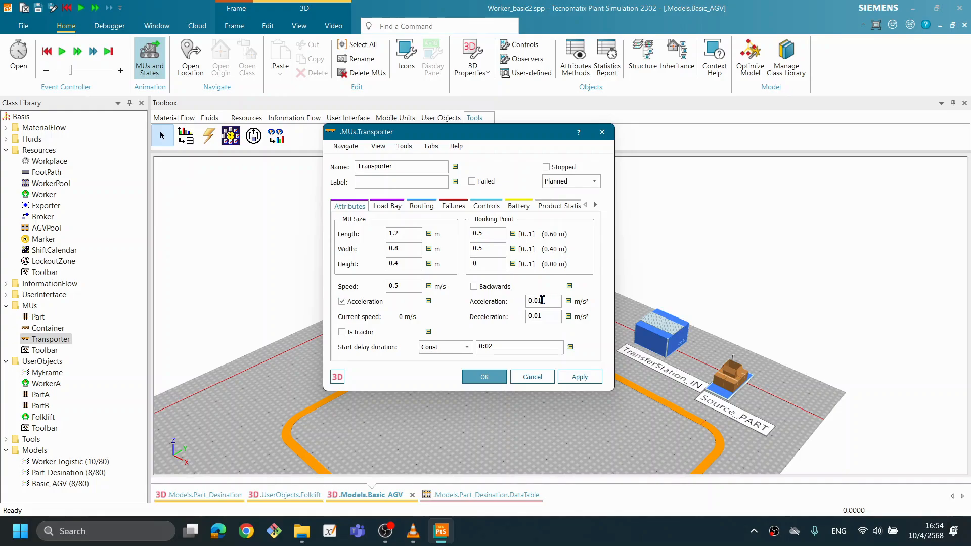
left_click_drag(555, 302, 506, 306)
type("1")
left_click_drag(549, 300, 505, 300)
type("0.01")
left_click(556, 316)
left_click(578, 377)
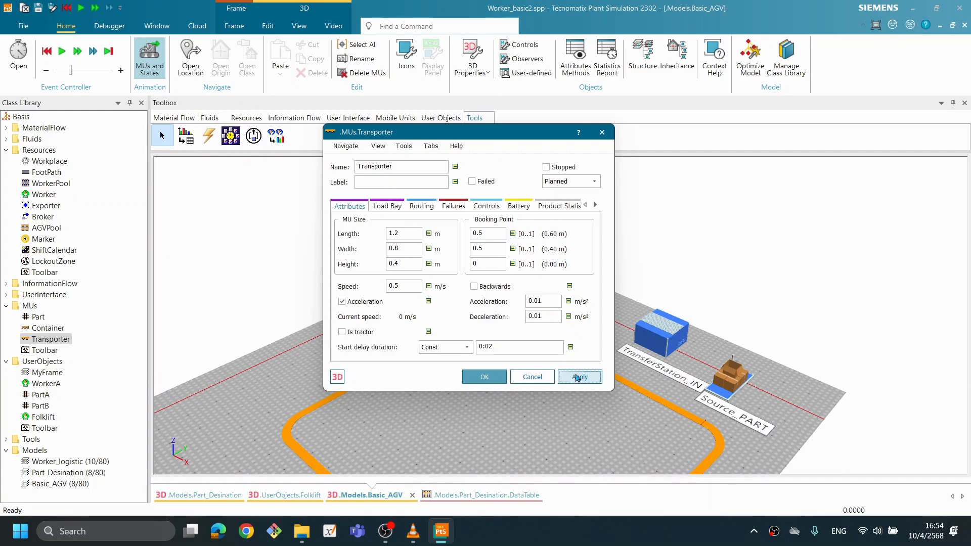
left_click(497, 378)
Run the simulation again and examine how the AGV accelerates and decelerates around the whole track.
right_click(549, 375)
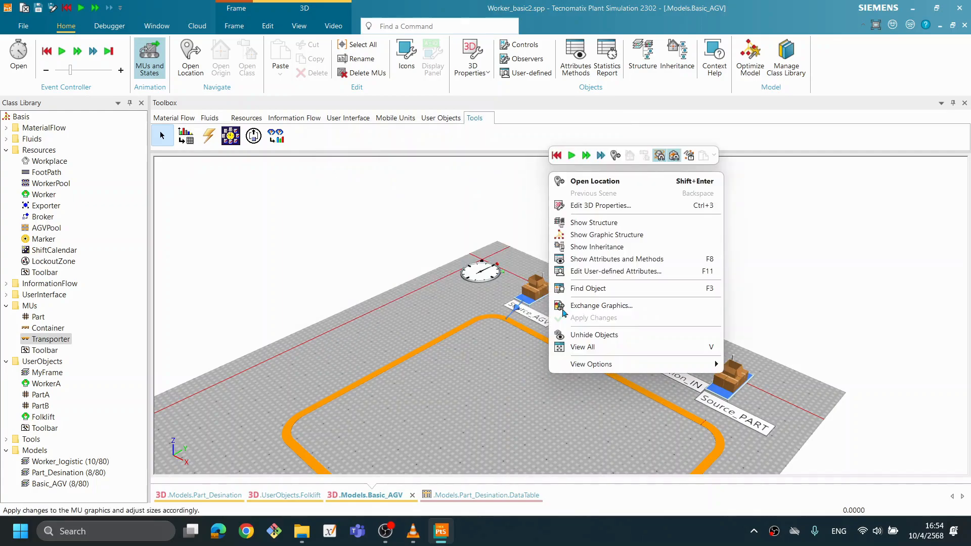
left_click(571, 156)
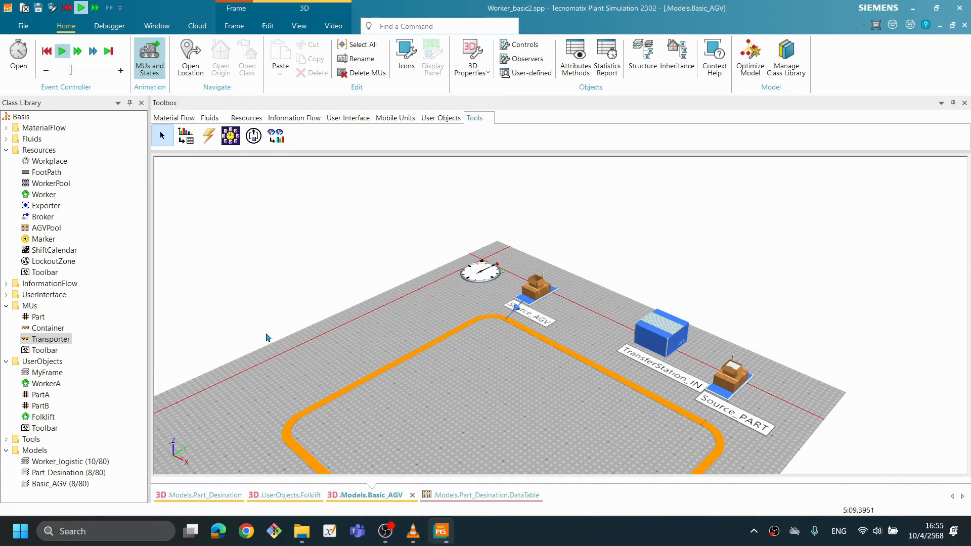
scroll(506, 390, "down", 4)
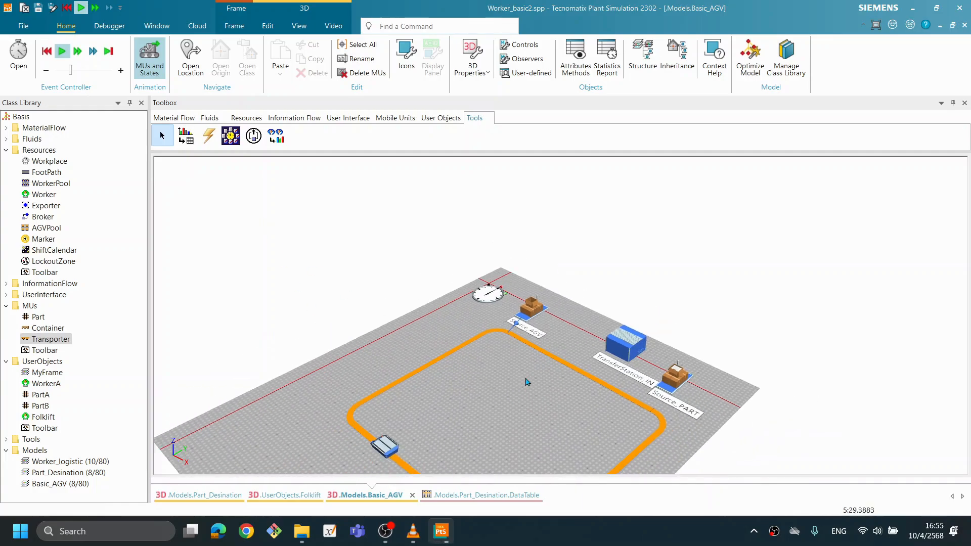
scroll(501, 404, "up", 5)
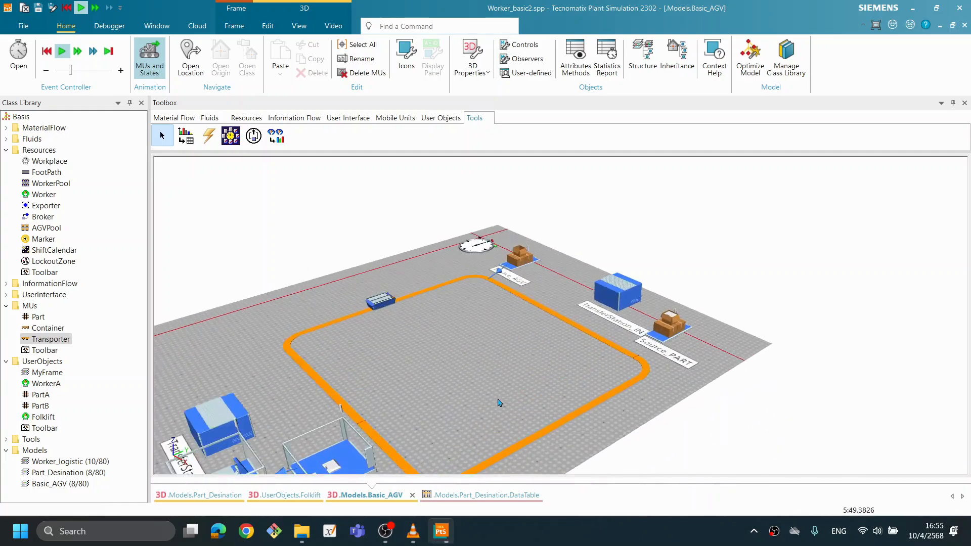
left_click_drag(486, 317, 470, 342)
left_click_drag(515, 404, 520, 359)
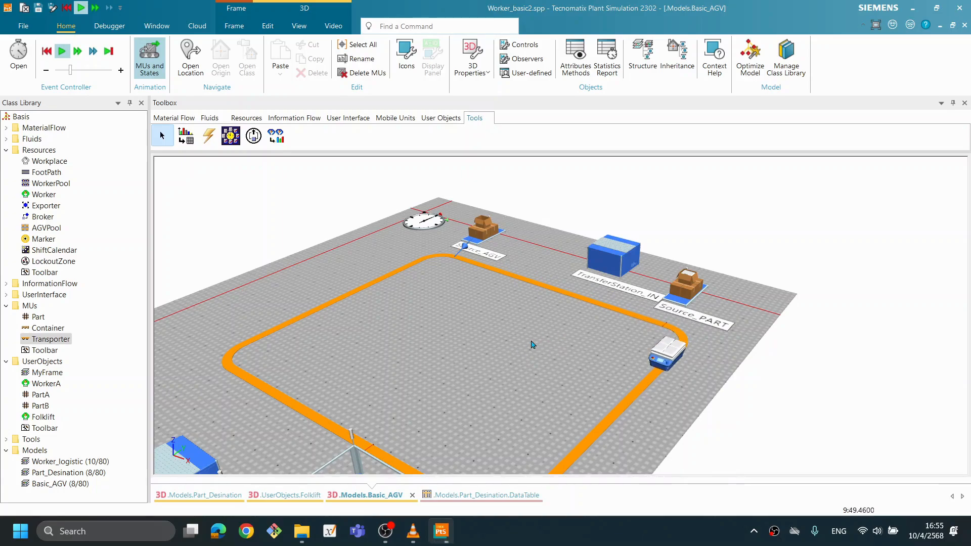
Reset the model and set TransferStation_IN to load 5 blocks instead of all, applying the change.
right_click(532, 338)
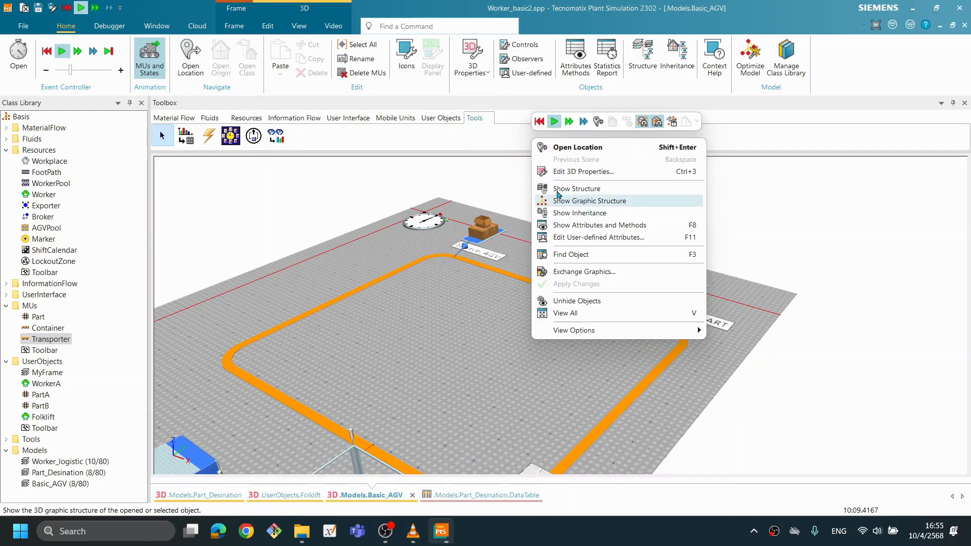
left_click(539, 121)
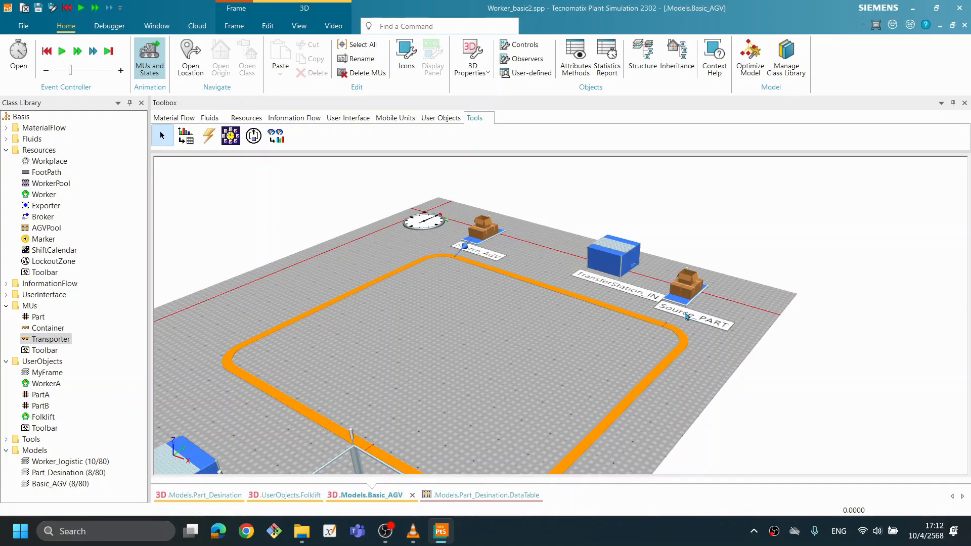
double_click(623, 271)
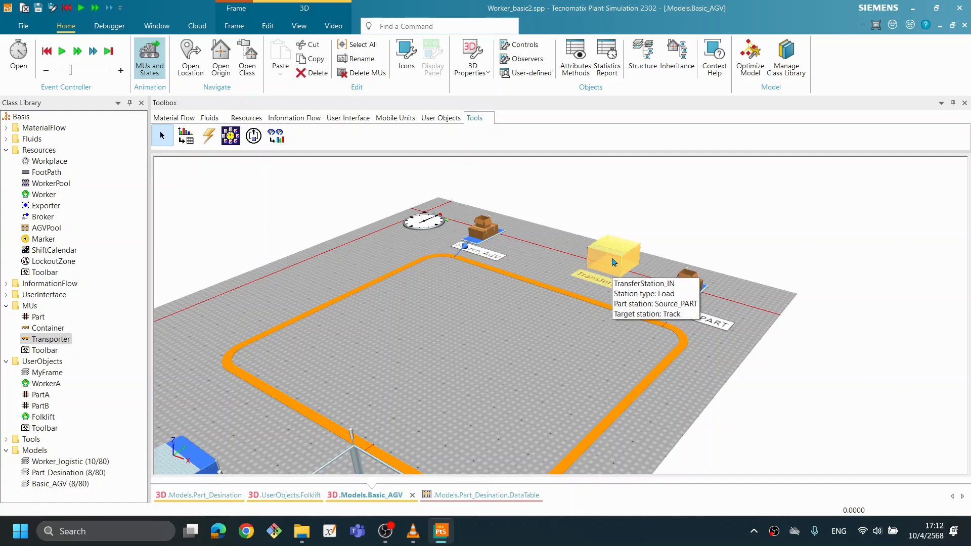
left_click_drag(518, 147, 438, 202)
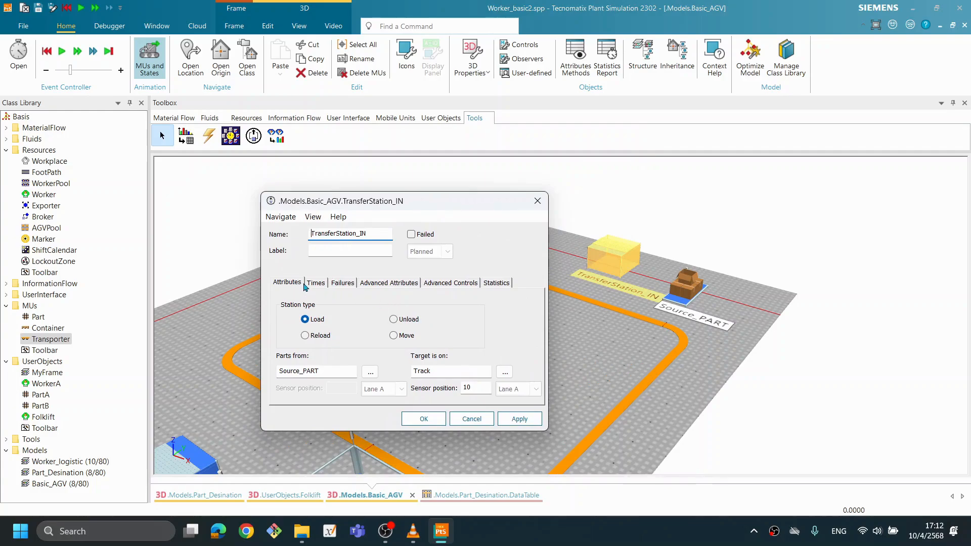
left_click(385, 287)
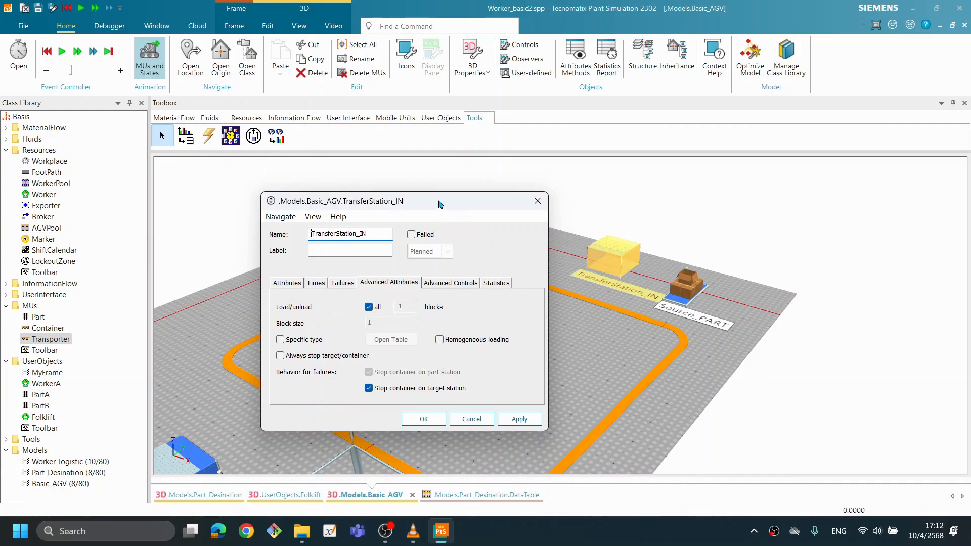
left_click_drag(442, 204, 461, 183)
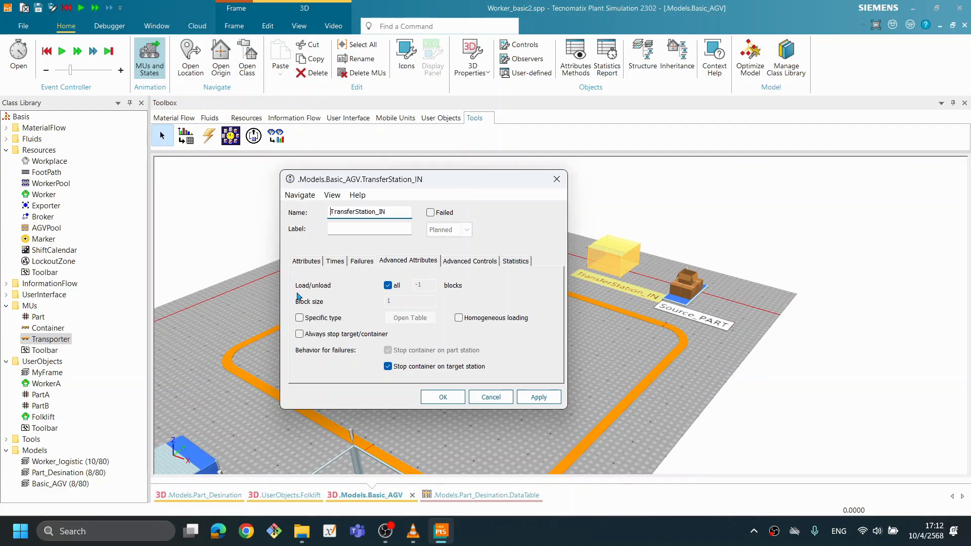
left_click(392, 287)
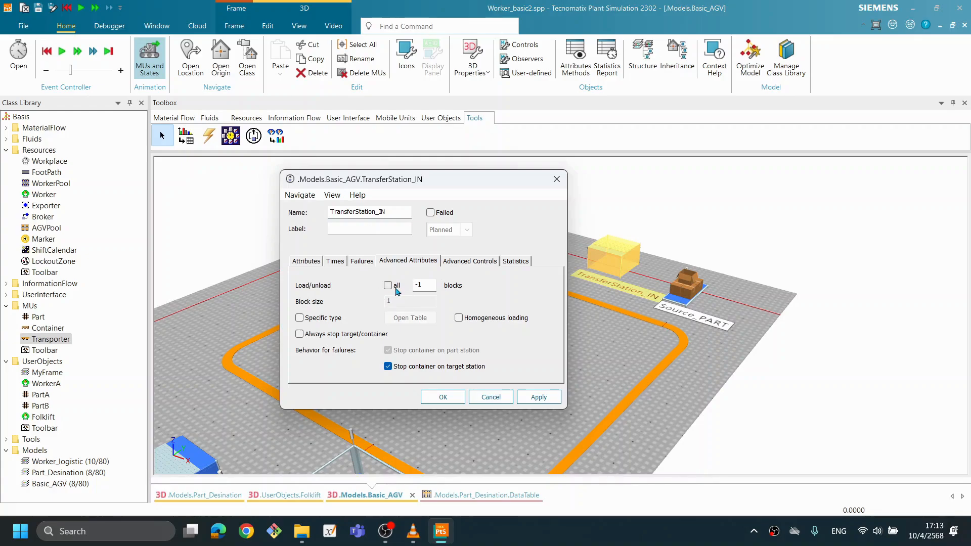
double_click(433, 285)
left_click(532, 397)
left_click(446, 398)
Run the simulation and examine how the AGV is loaded at TransferStation_IN and travels around the track.
right_click(548, 344)
left_click(555, 126)
left_click(570, 125)
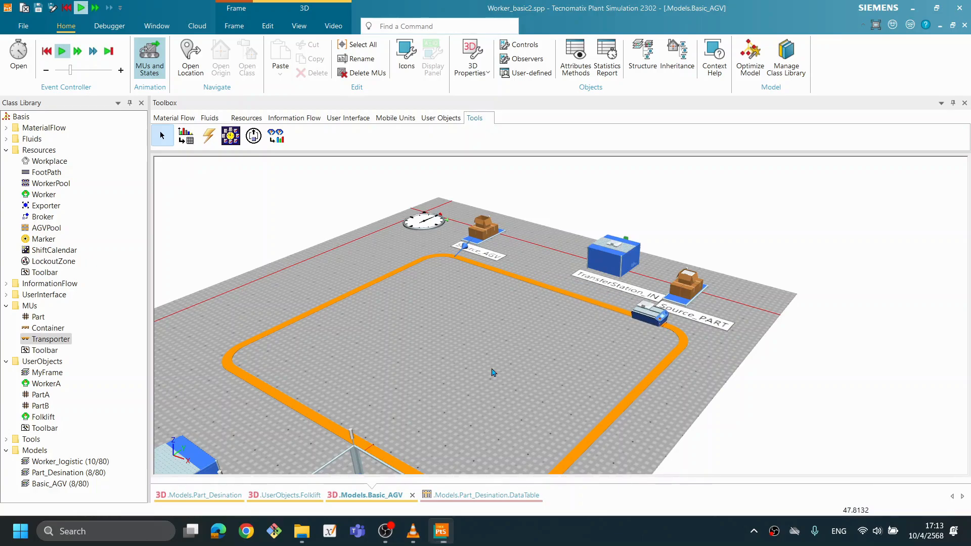
mouse_move(679, 328)
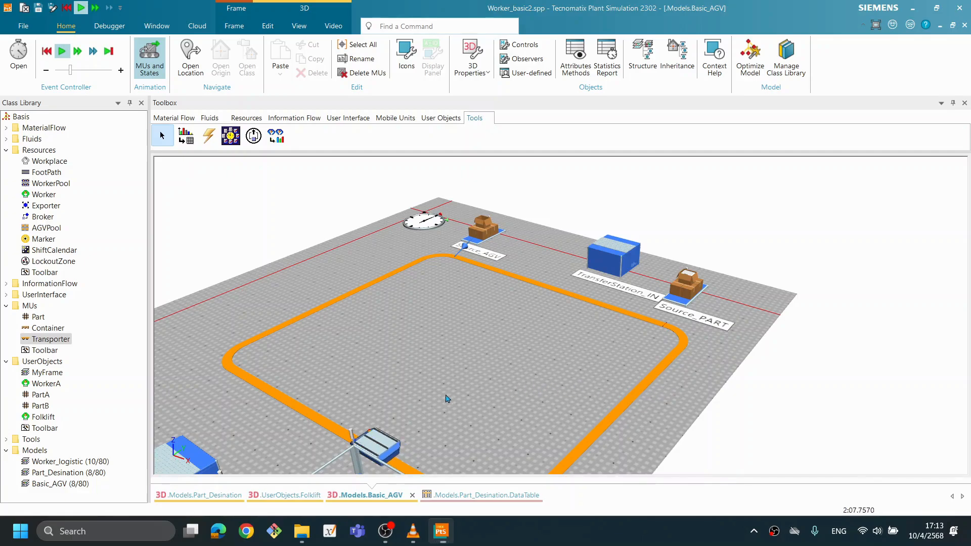
left_click_drag(605, 412, 581, 369)
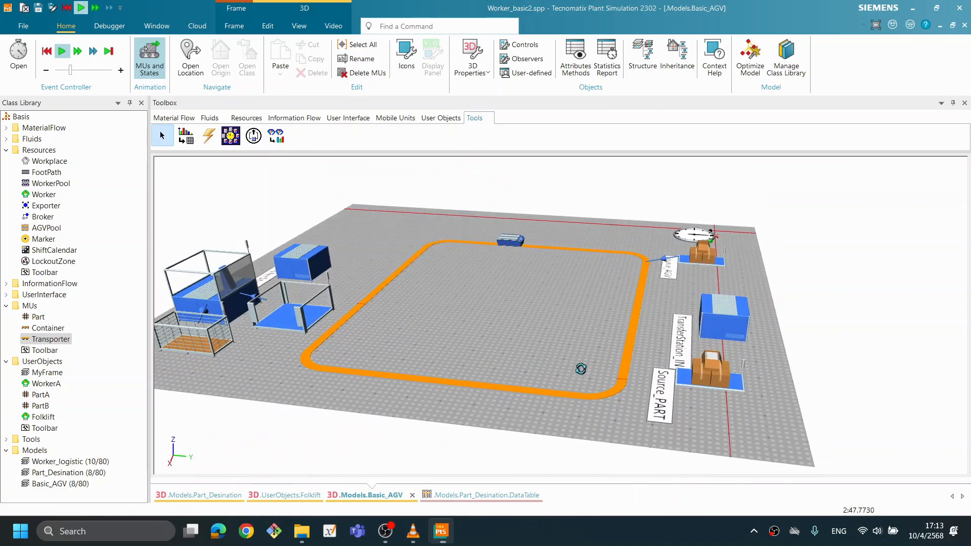
left_click_drag(496, 351, 495, 343)
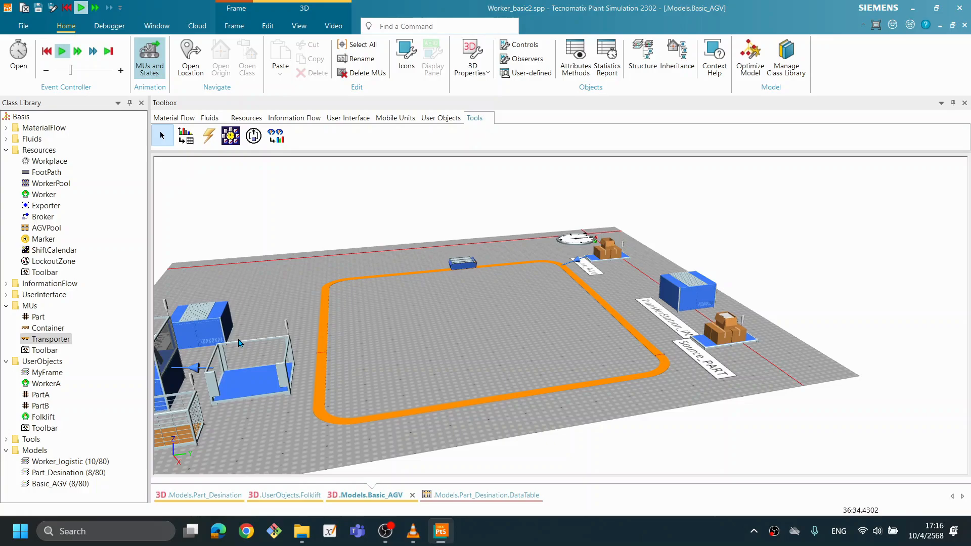
left_click_drag(463, 347, 449, 364)
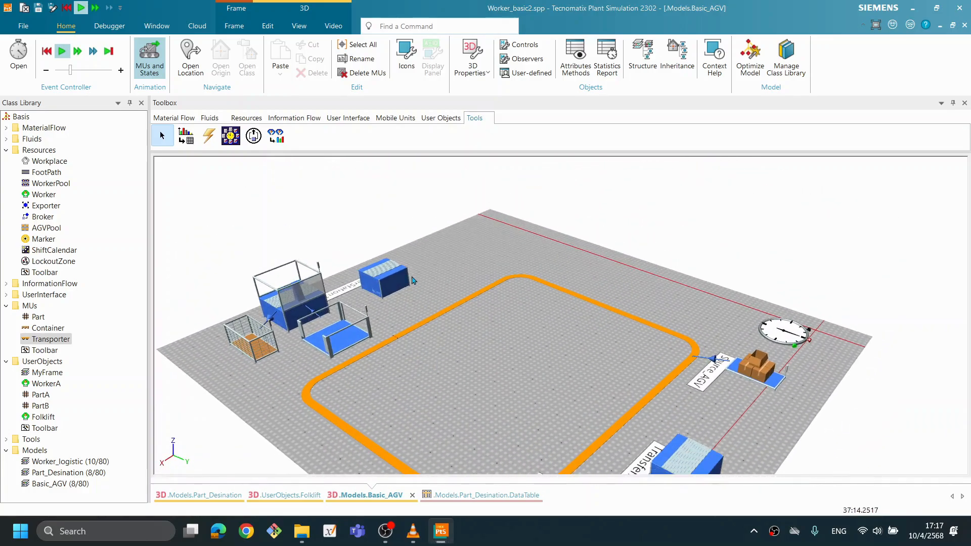
Review the load/unload settings in TransferStation1_OUT's advanced attributes and close them without changes.
mouse_move(405, 281)
double_click(405, 282)
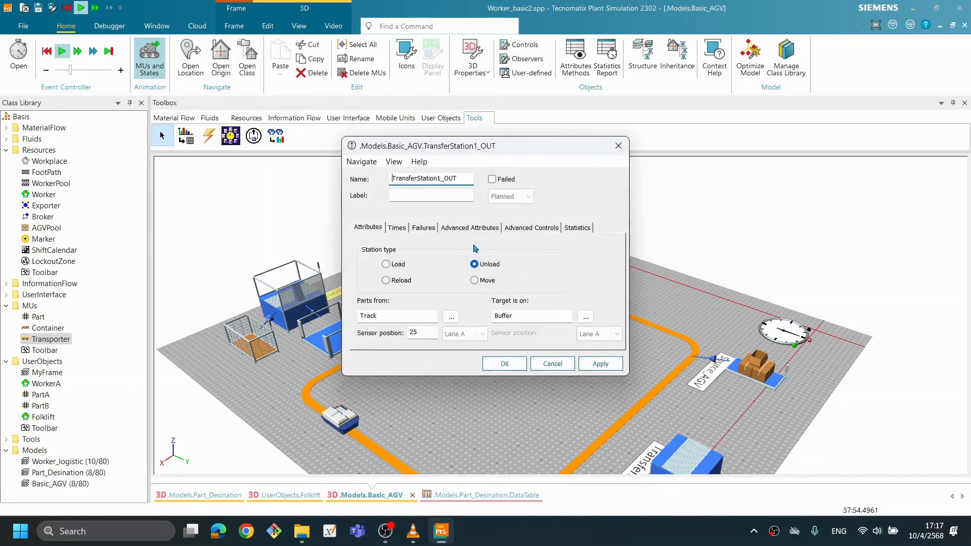
left_click(470, 227)
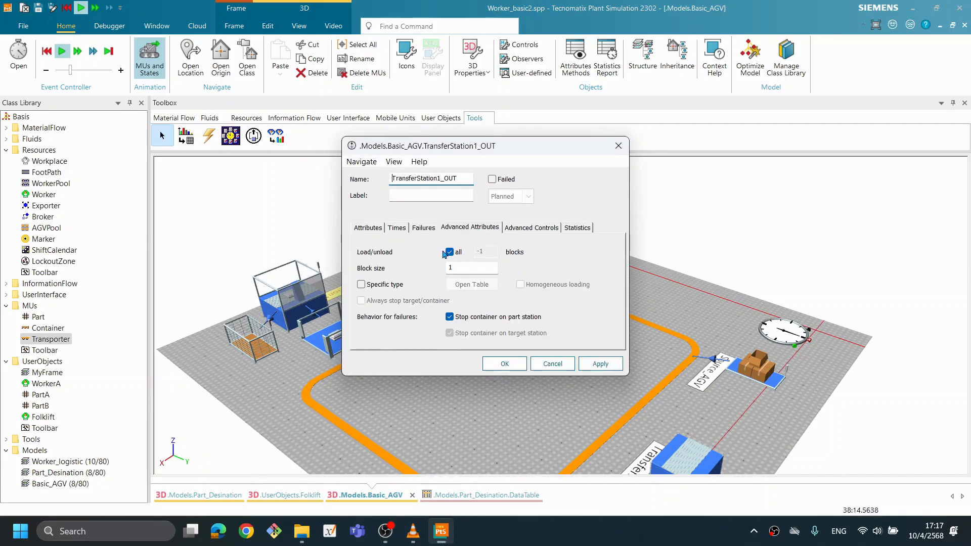
left_click(553, 365)
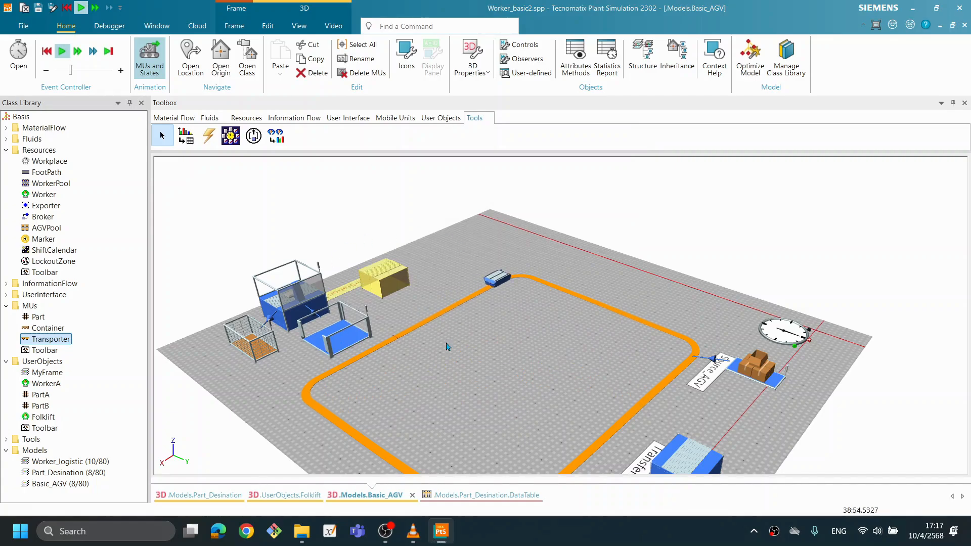
Watch the AGV pass the unloading station and continue around the track, and reset the model.
mouse_move(396, 281)
left_click_drag(495, 360, 645, 338)
right_click(642, 327)
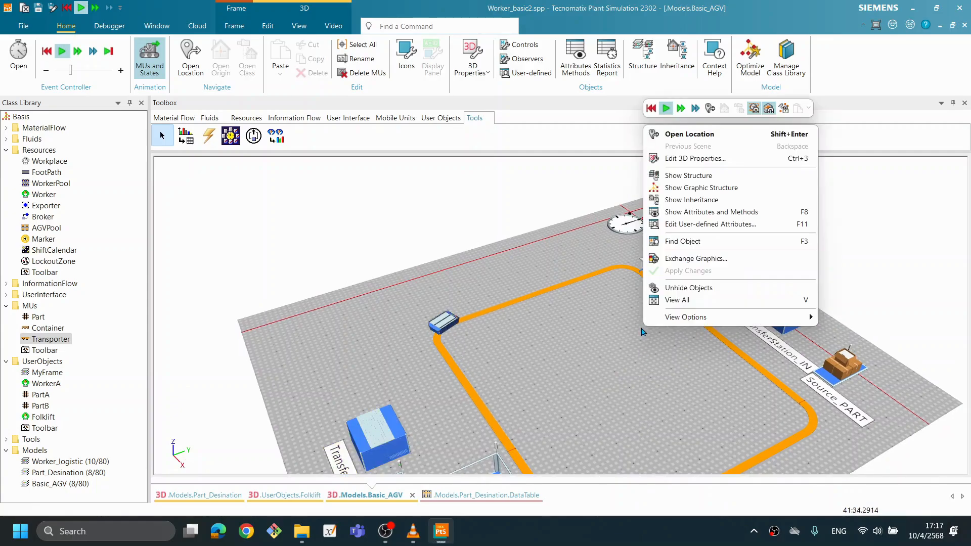
left_click(651, 109)
Examine TransferStation_IN's advanced attributes and advanced controls alongside its position next to Source_PART in the model.
left_click_drag(632, 352, 669, 334)
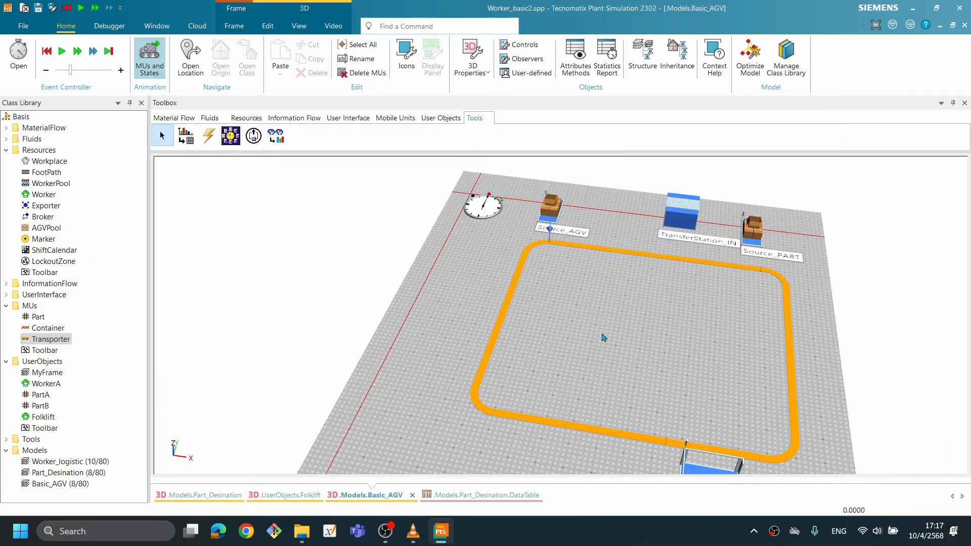
scroll(689, 275, "up", 3)
left_click(587, 288)
double_click(586, 288)
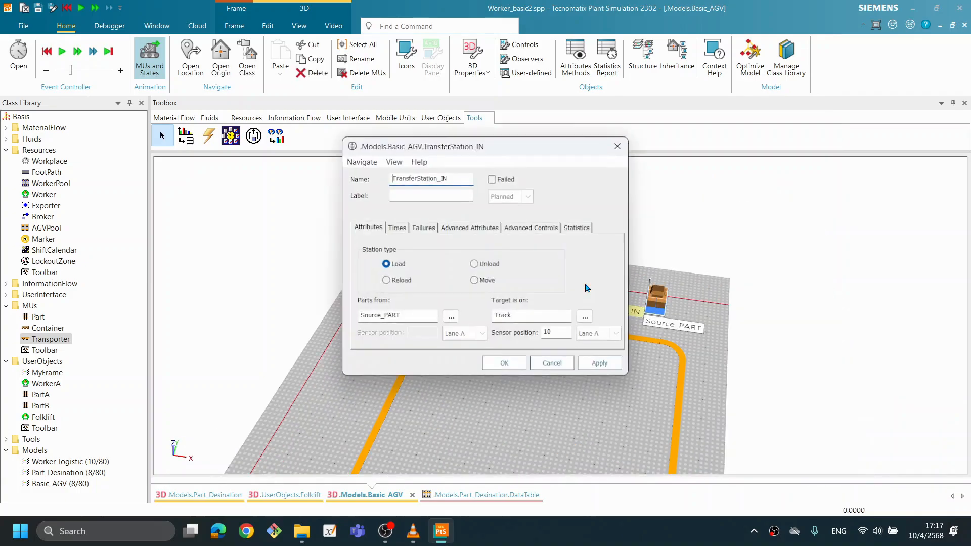
left_click(475, 229)
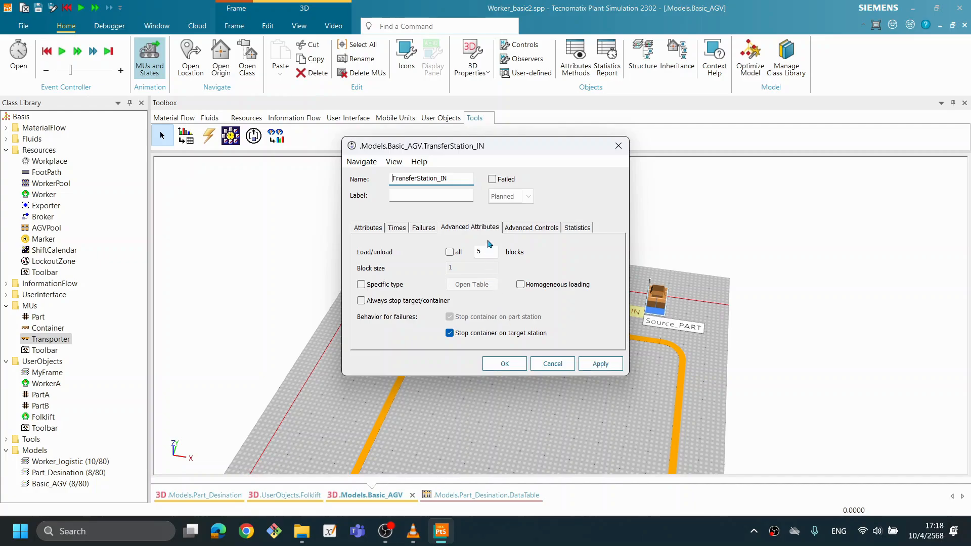
left_click(531, 229)
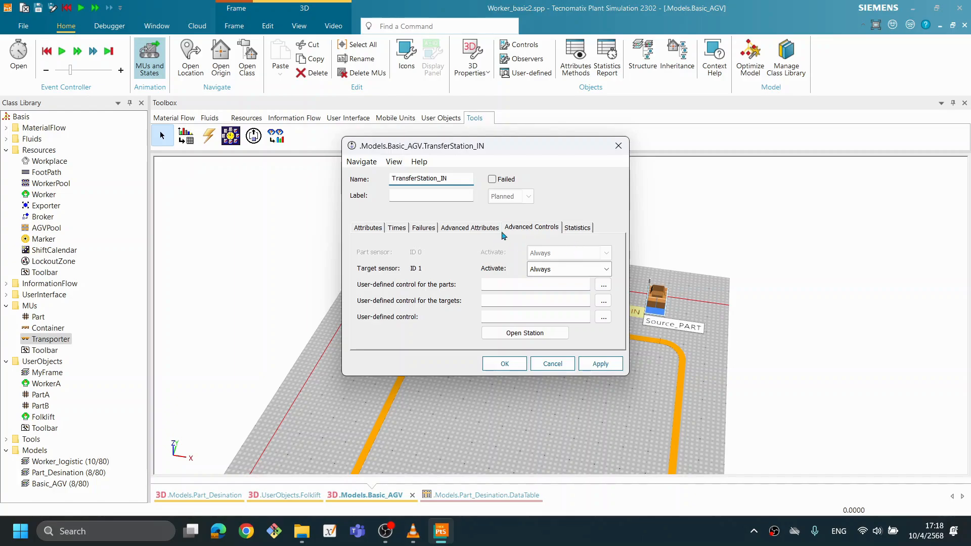
left_click_drag(504, 147, 255, 137)
left_click_drag(584, 330, 578, 330)
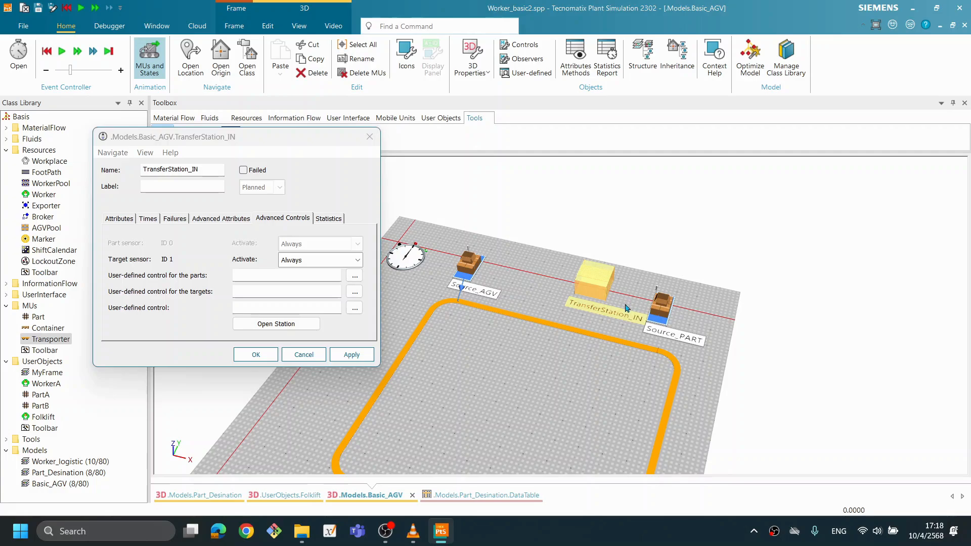
mouse_move(631, 326)
Open the underlying station of TransferStation_IN, view its attributes, and close it without changes.
left_click(276, 323)
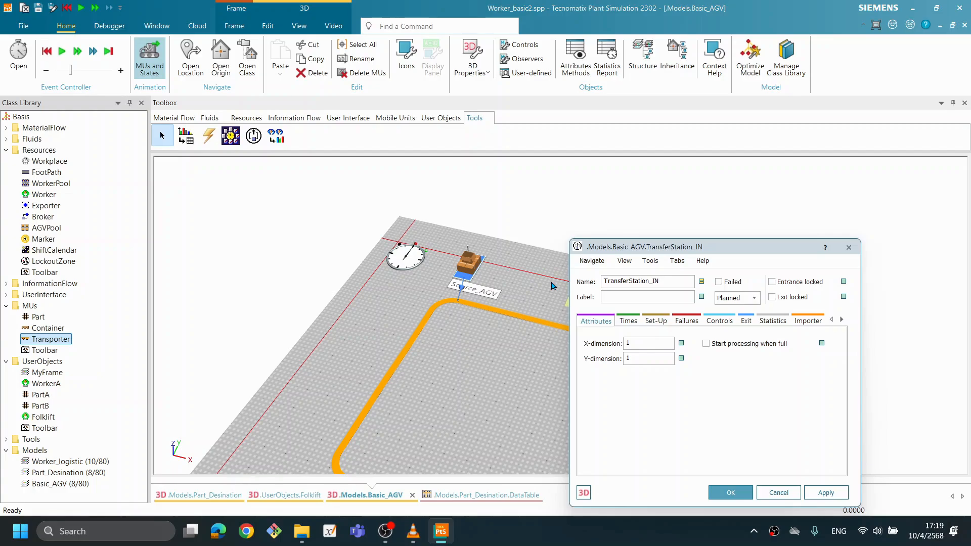
left_click_drag(660, 254, 465, 219)
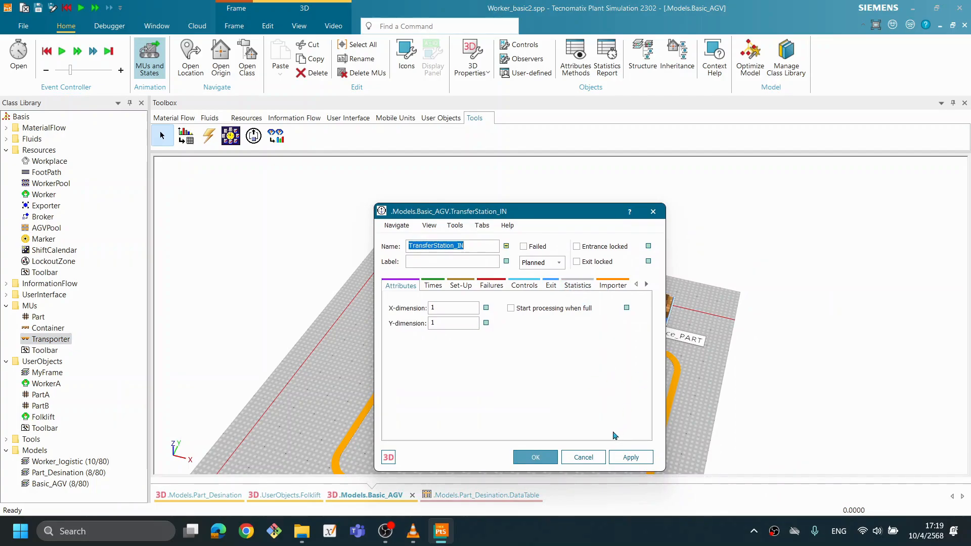
left_click(589, 457)
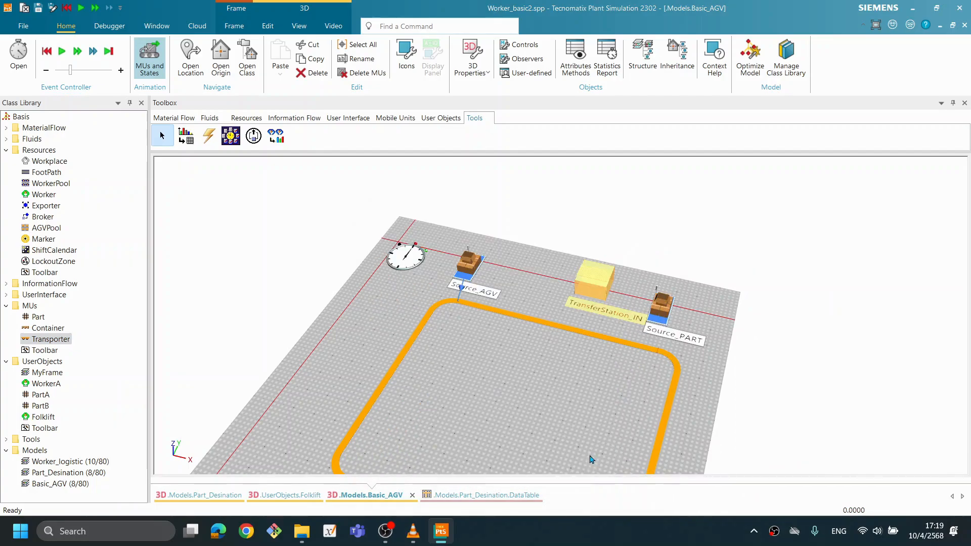
Review TransferStation_IN's advanced controls, advanced attributes, failures, times and basic attributes, and close its settings.
double_click(596, 288)
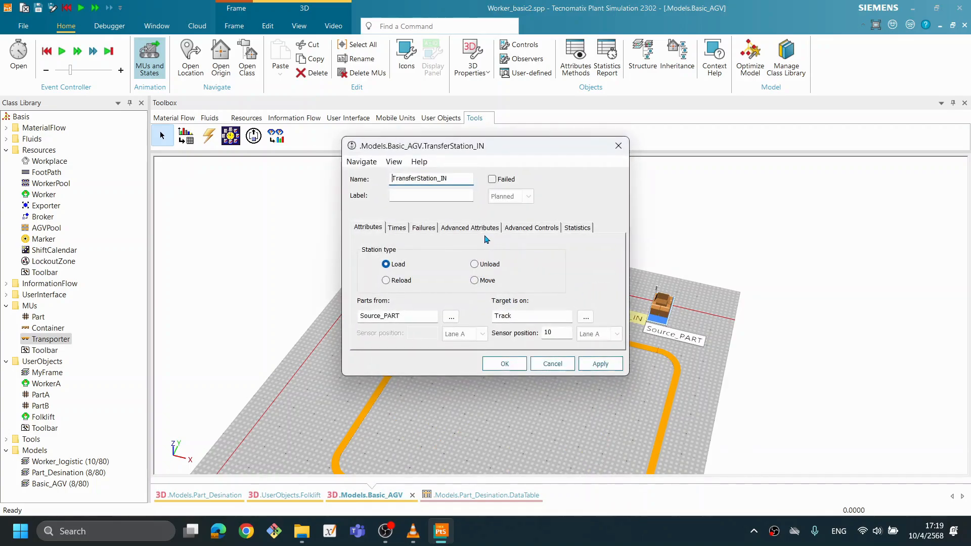
left_click(534, 229)
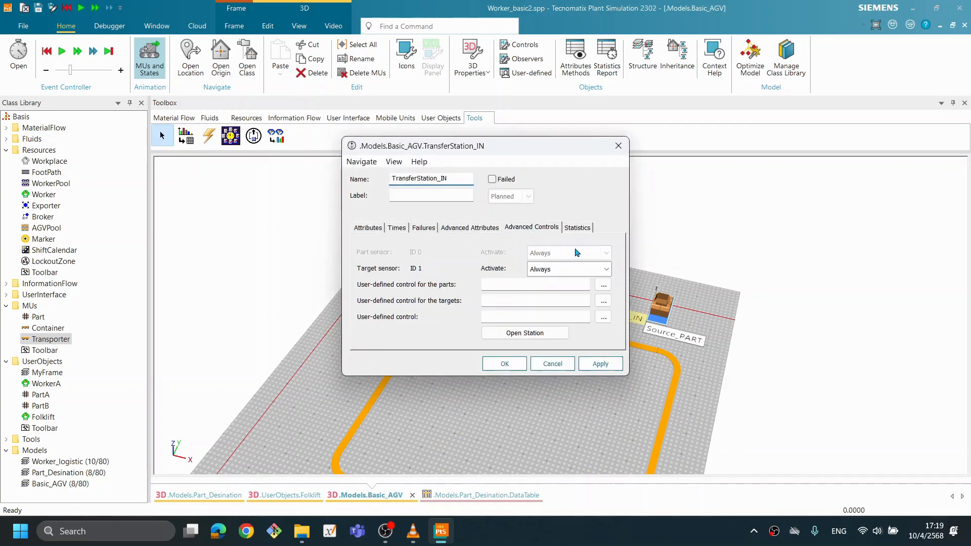
left_click(479, 228)
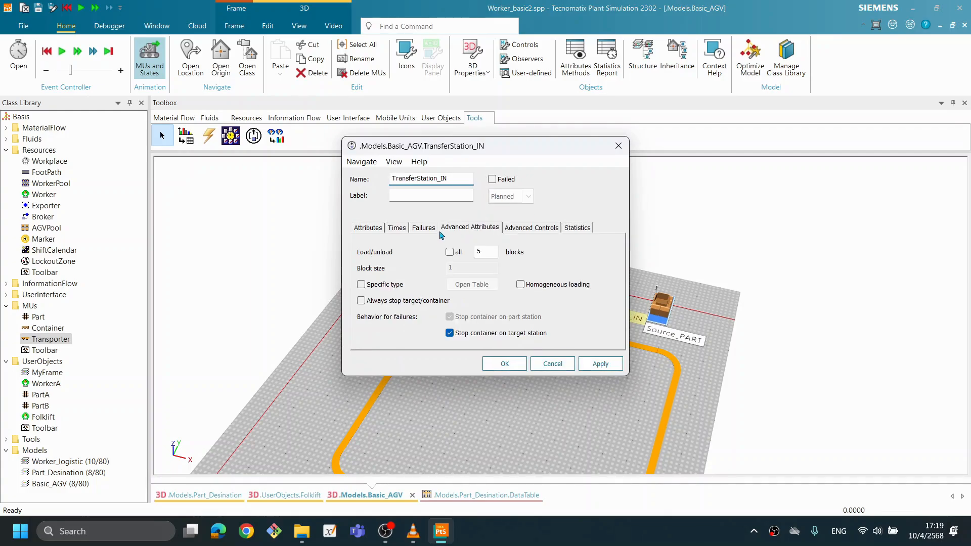
left_click(430, 231)
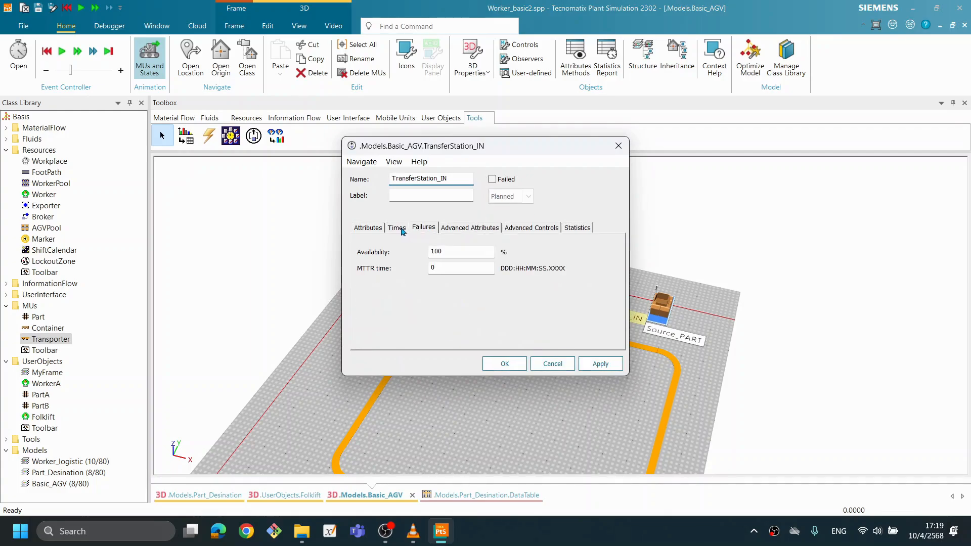
left_click(403, 231)
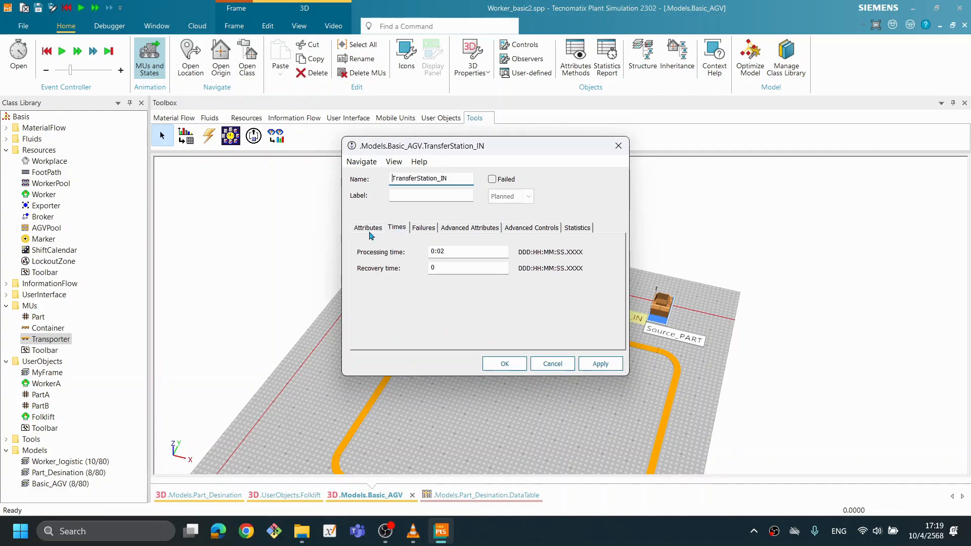
left_click(370, 231)
left_click(517, 366)
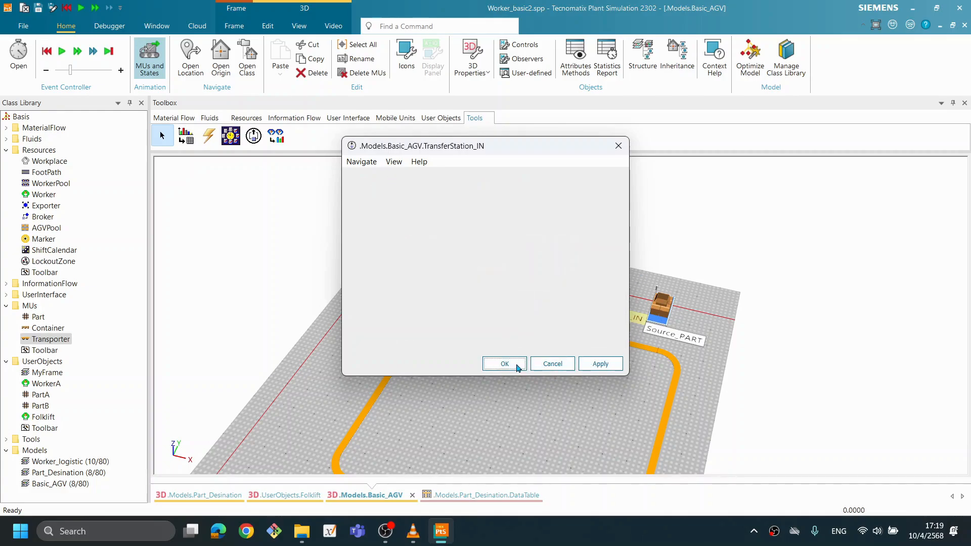
left_click(457, 315)
Open the Transporter class settings and review its battery, controls and load bay type options.
scroll(300, 289, "down", 2)
scroll(310, 291, "up", 1)
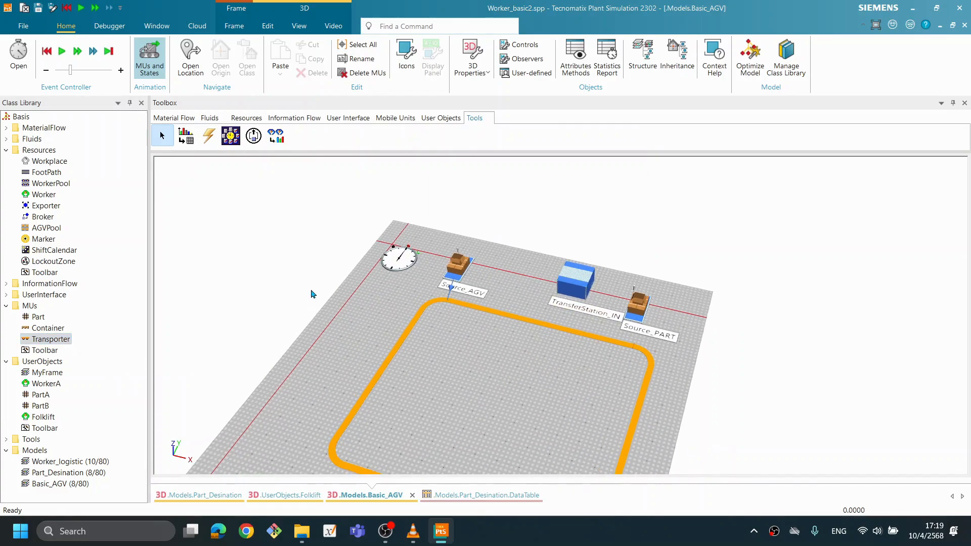
double_click(64, 340)
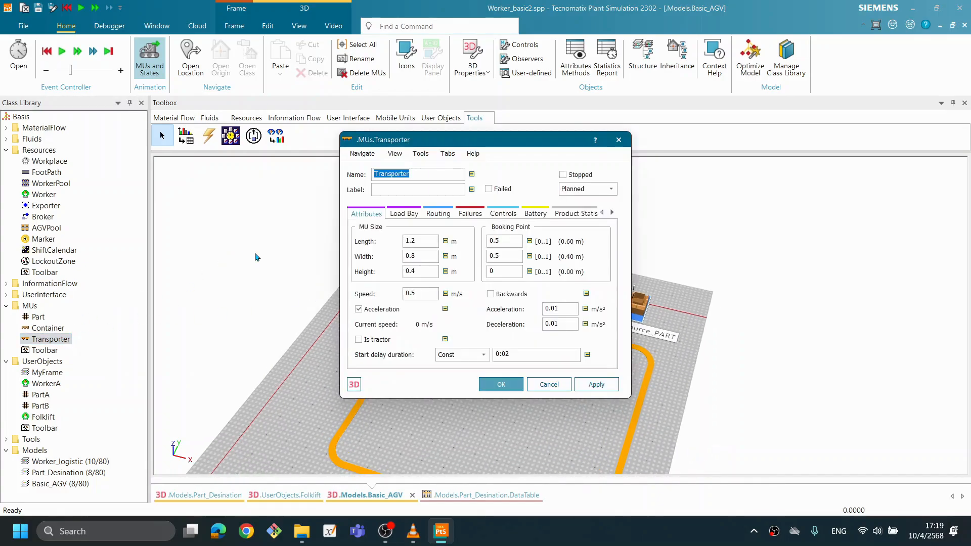
left_click(529, 214)
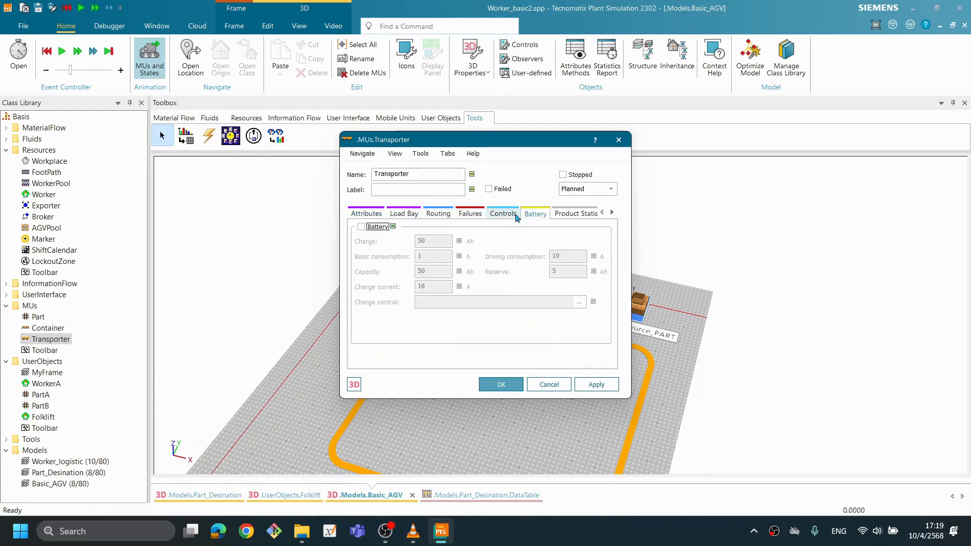
left_click(502, 215)
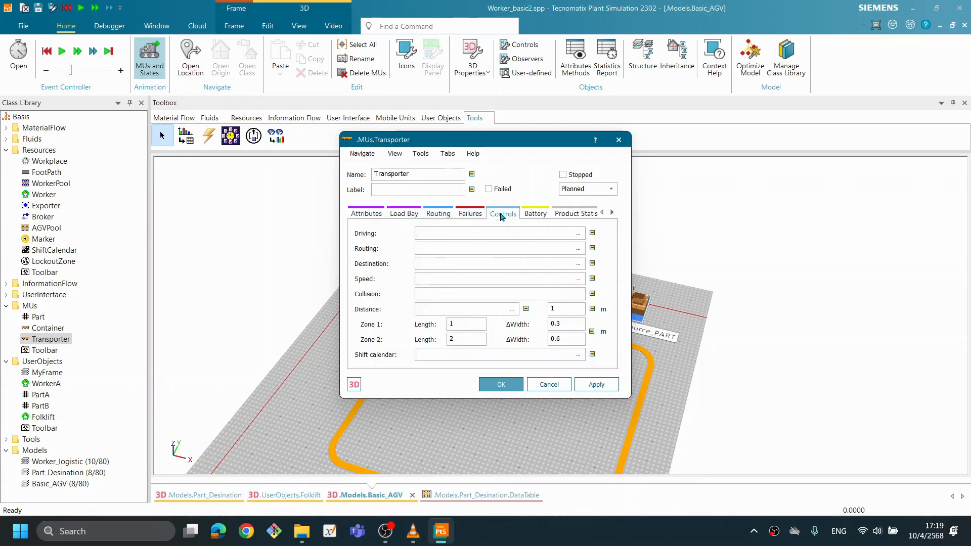
left_click(403, 214)
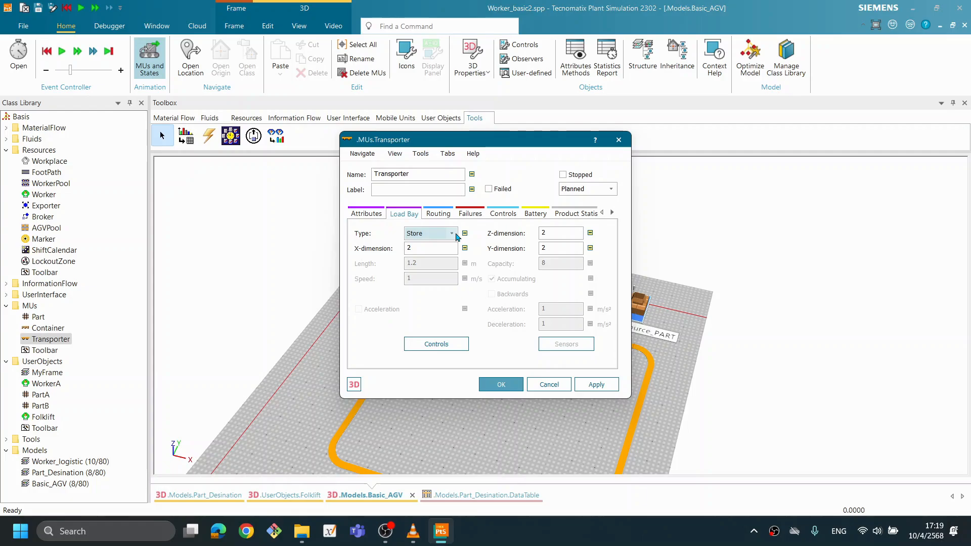
left_click(456, 235)
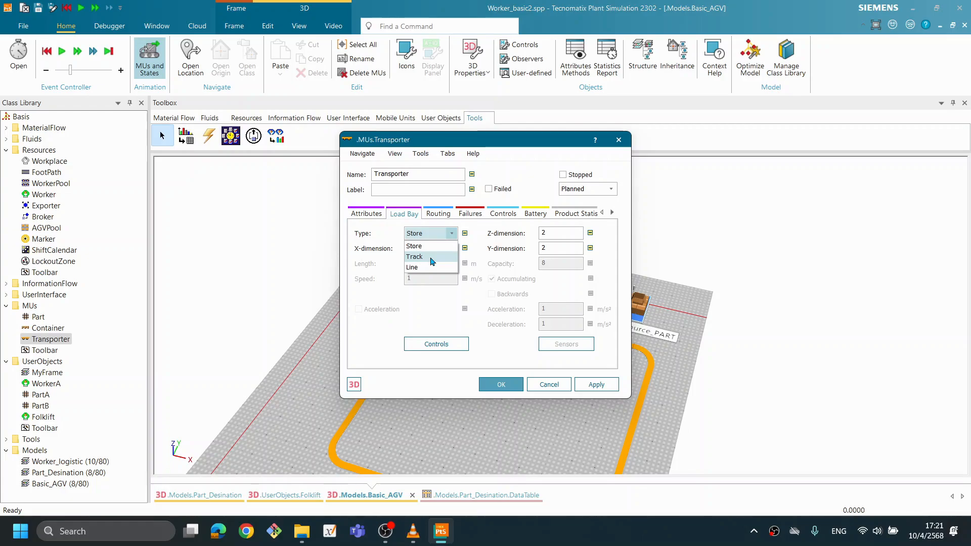
left_click(541, 142)
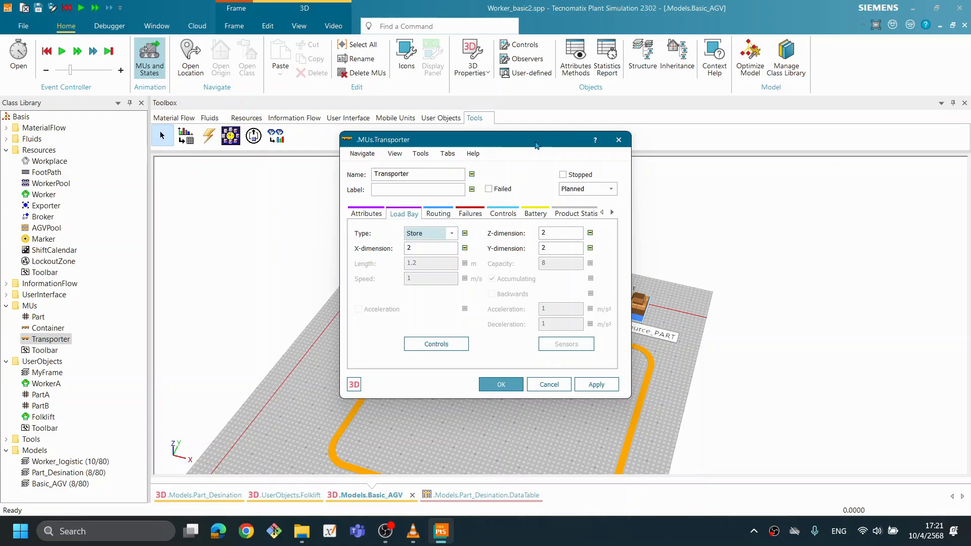
Examine the Transporter's load bay type options alongside the loading area of the model, keep the Store type, and close the settings.
left_click_drag(493, 145, 571, 197)
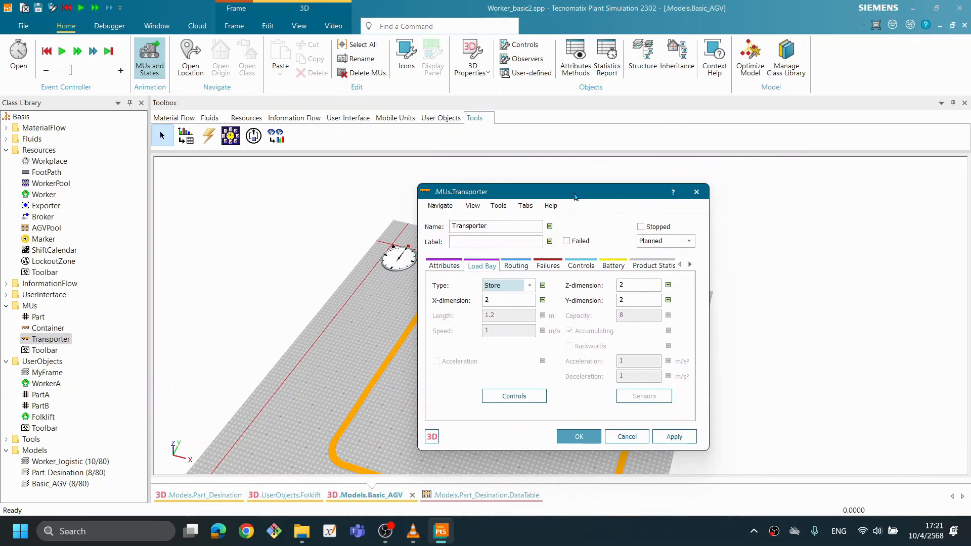
left_click_drag(582, 197, 778, 212)
mouse_move(553, 243)
left_mouse_down()
mouse_move(477, 223)
mouse_move(552, 238)
left_mouse_up()
left_click_drag(561, 286, 384, 264)
left_click_drag(384, 344, 396, 336)
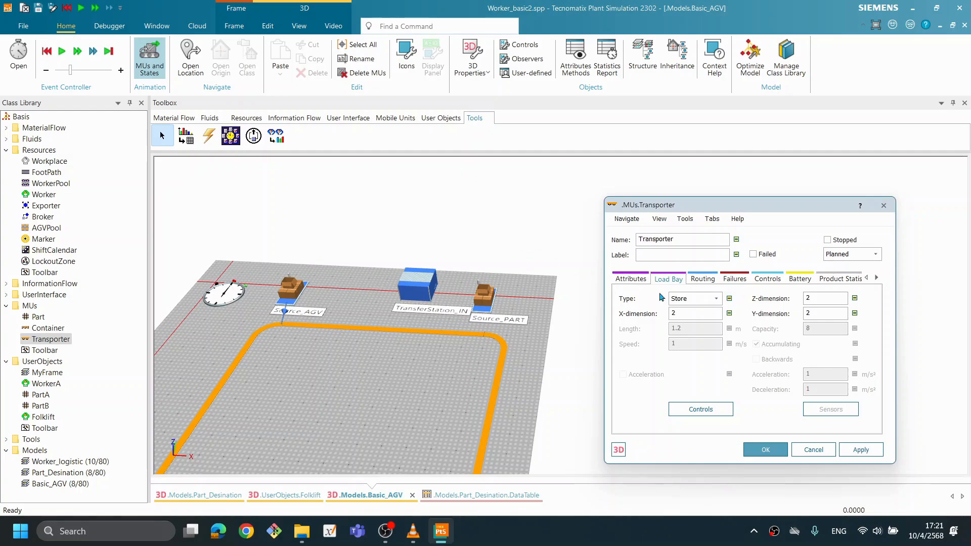
left_click(683, 299)
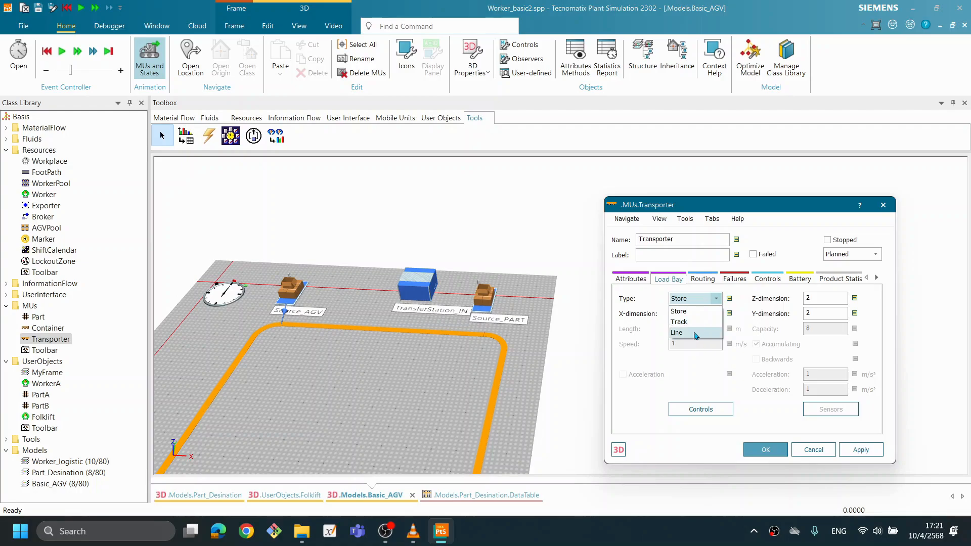
left_click(652, 302)
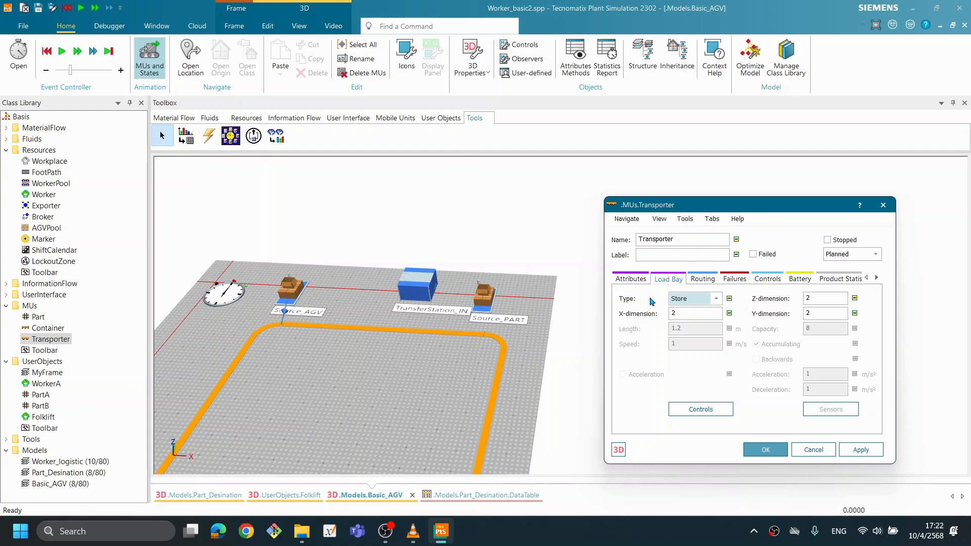
left_click_drag(748, 205, 722, 204)
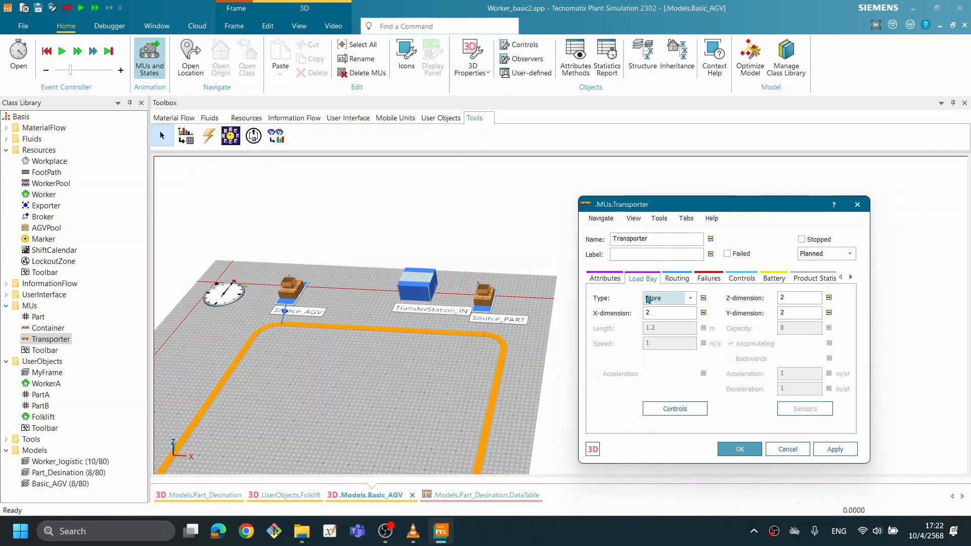
left_click(747, 449)
Start the Basic_AGV simulation with both transfer stations and the whole track in view.
left_click_drag(687, 409, 547, 372)
left_click_drag(625, 322, 784, 346)
left_click_drag(782, 354, 714, 349)
right_click(601, 320)
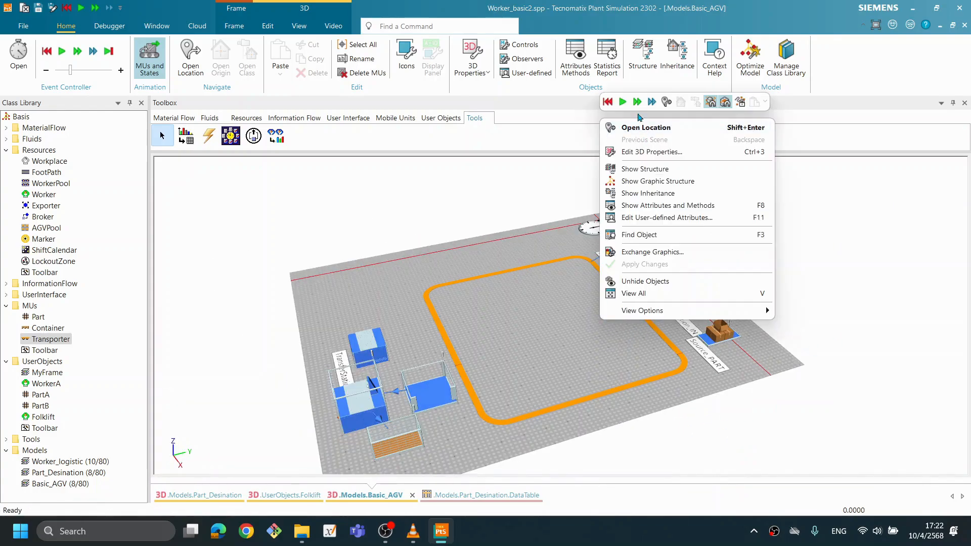
left_click(624, 103)
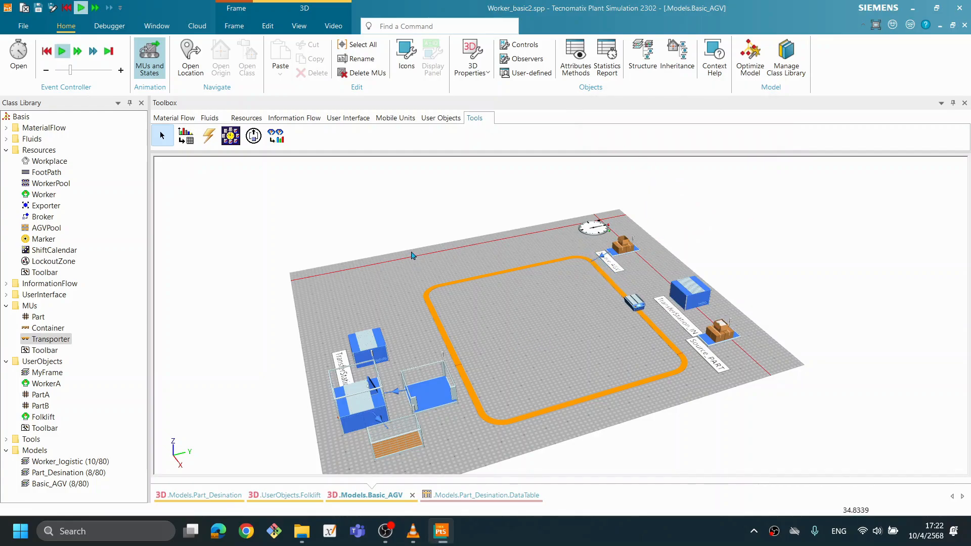
Open the model's event controller and raise the running simulation's real-time factor to 37.
double_click(593, 228)
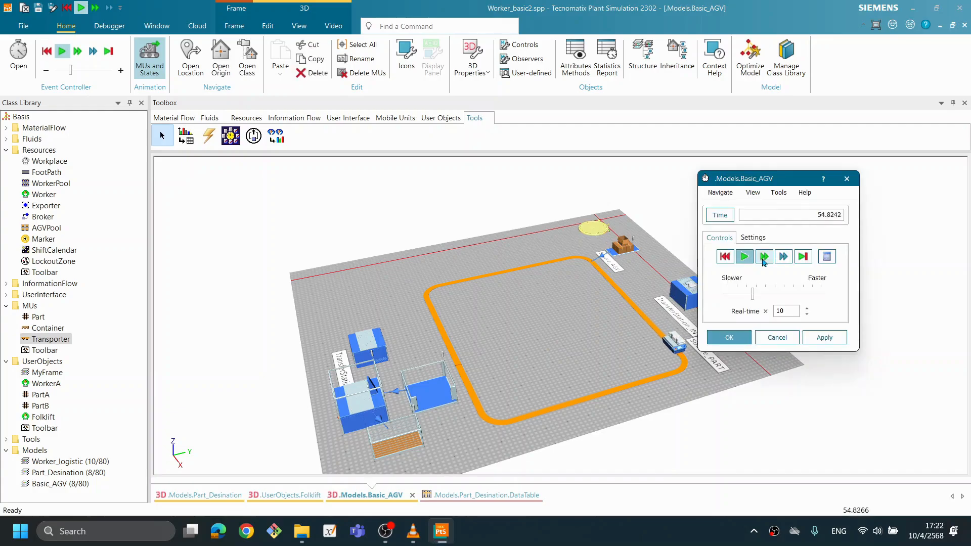
left_click(764, 297)
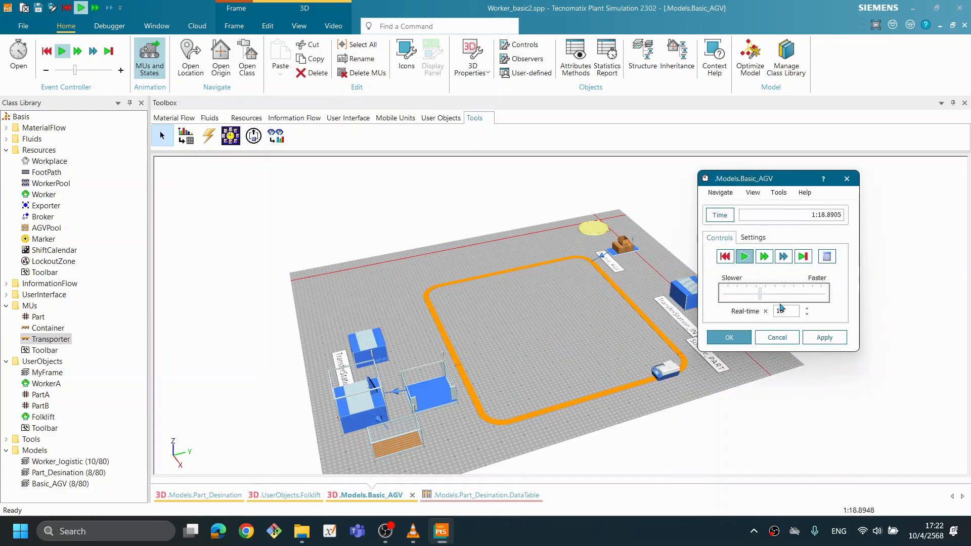
left_click(768, 299)
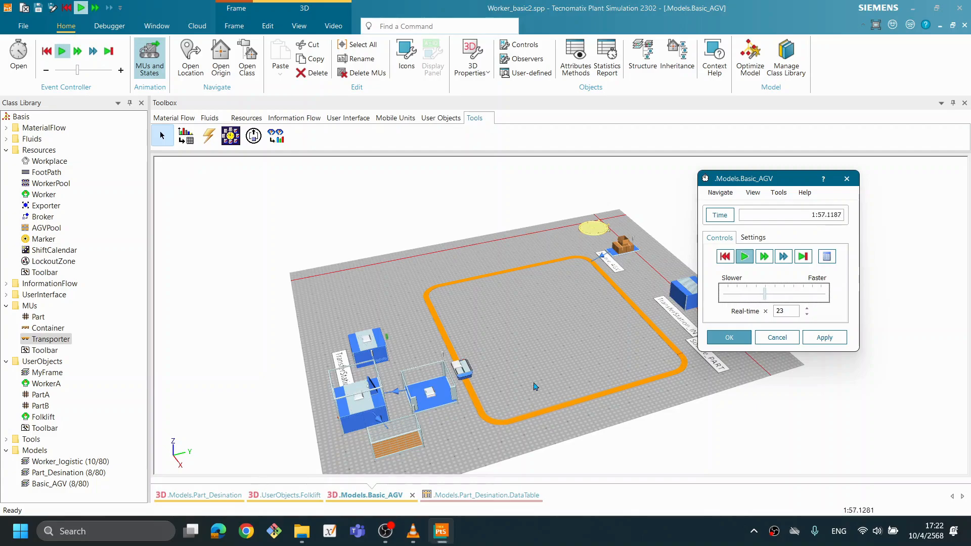
left_click(772, 298)
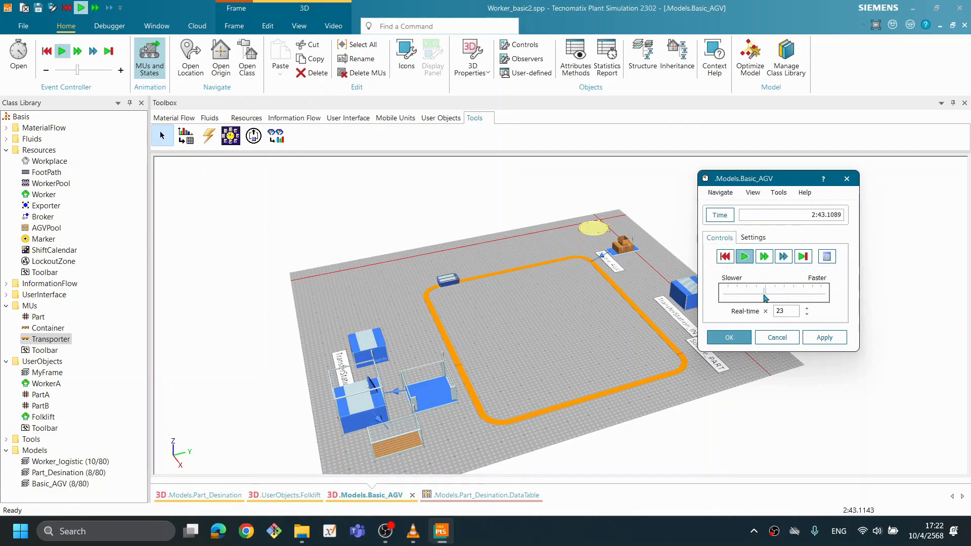
left_click_drag(772, 298, 778, 298)
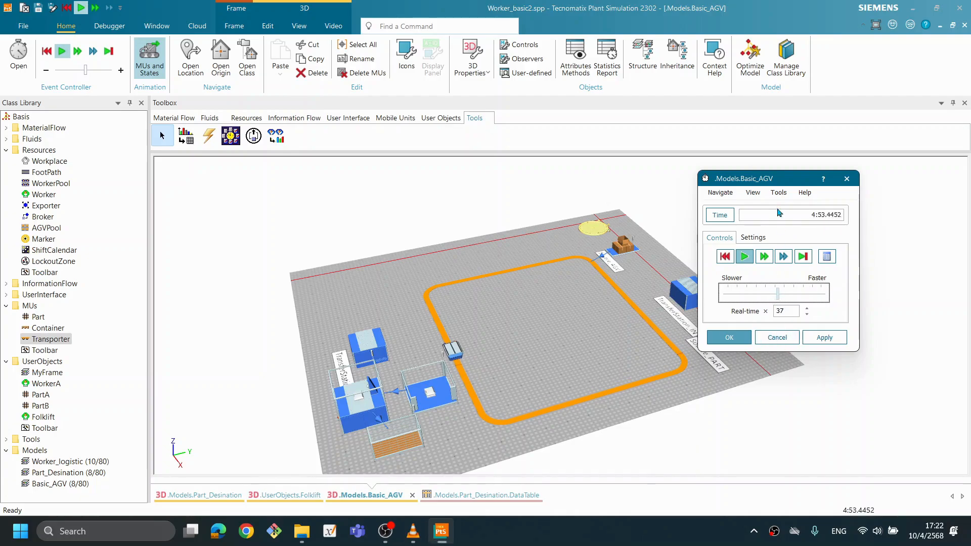
Watch the AGV stop at the unloading station, reset the model, and close the event controller.
left_click_drag(771, 180, 827, 171)
scroll(644, 373, "up", 3)
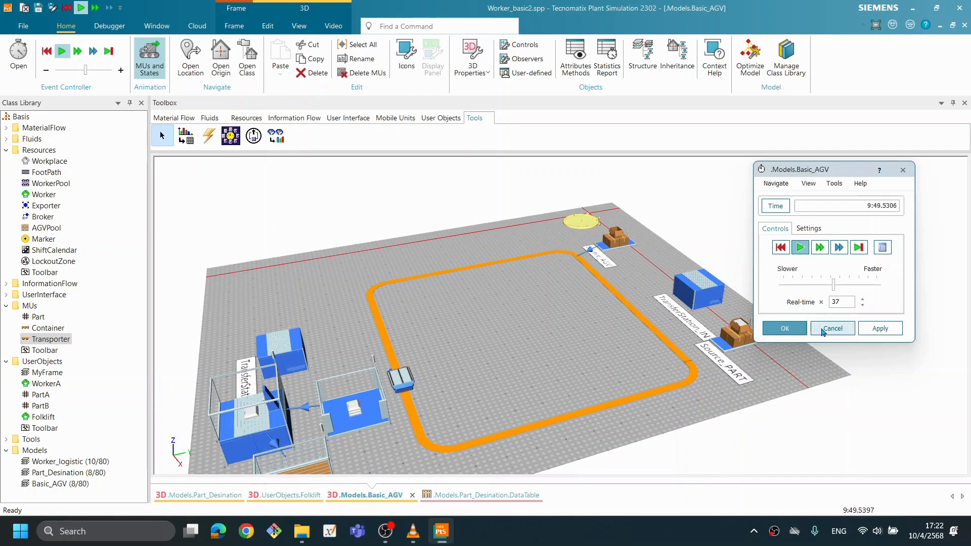
left_click(781, 247)
left_click(790, 328)
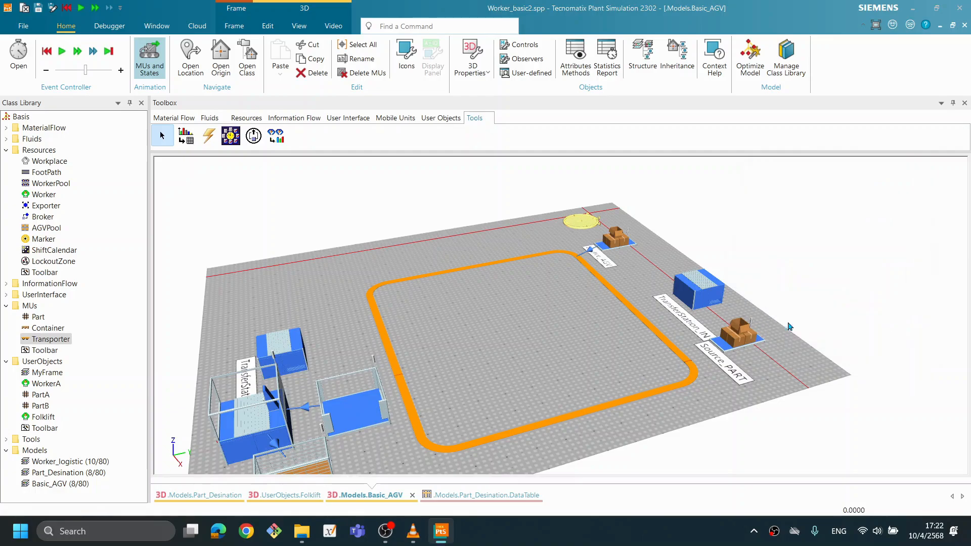
Place three Chart objects in a row on the free floor beside the unloading station.
left_click(693, 544)
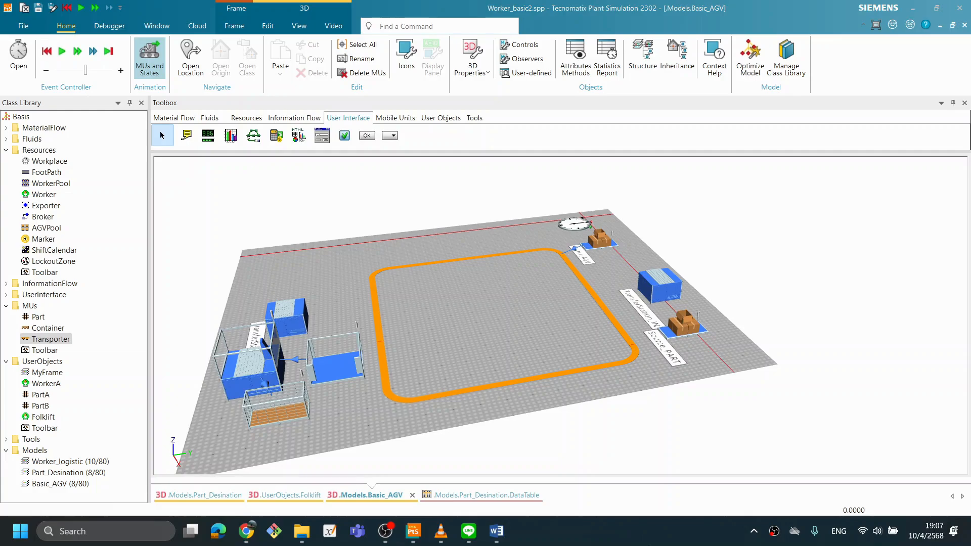
left_click_drag(431, 384, 504, 407)
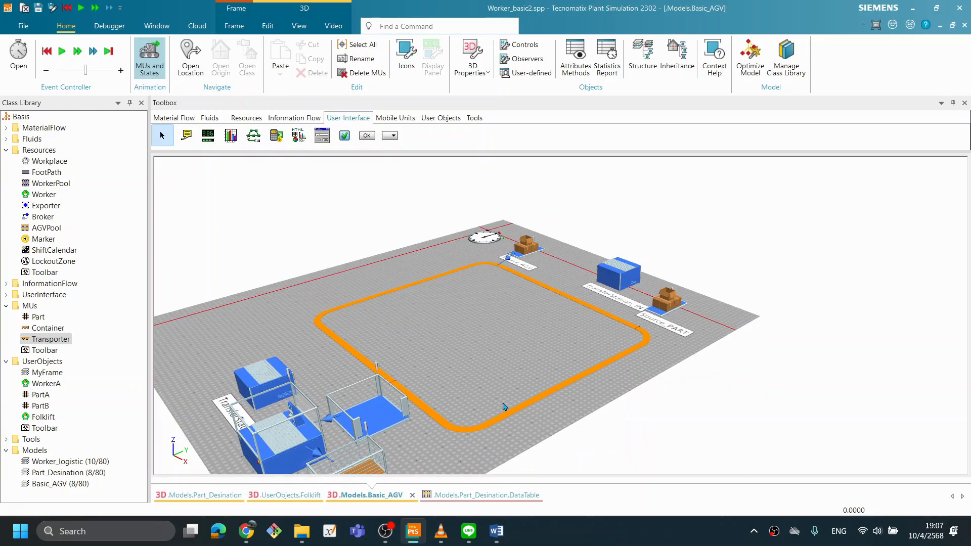
left_click_drag(531, 337, 578, 287)
left_click_drag(468, 352, 493, 362)
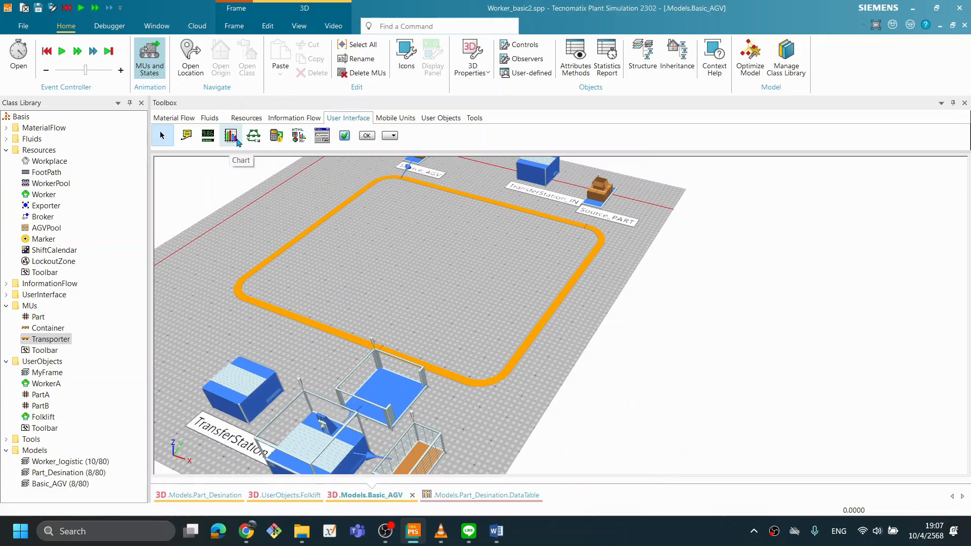
left_click_drag(231, 137, 546, 407)
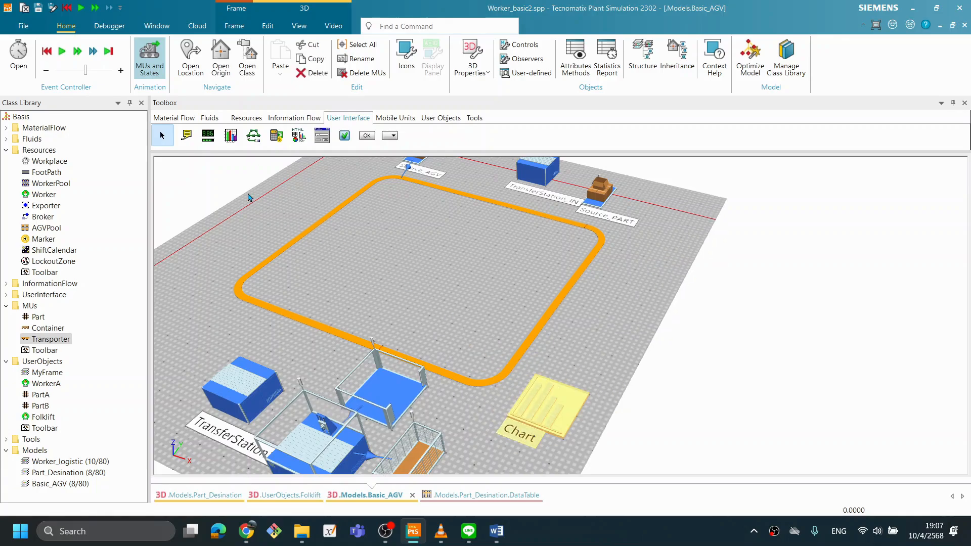
left_click_drag(234, 140, 638, 445)
scroll(723, 403, "down", 3)
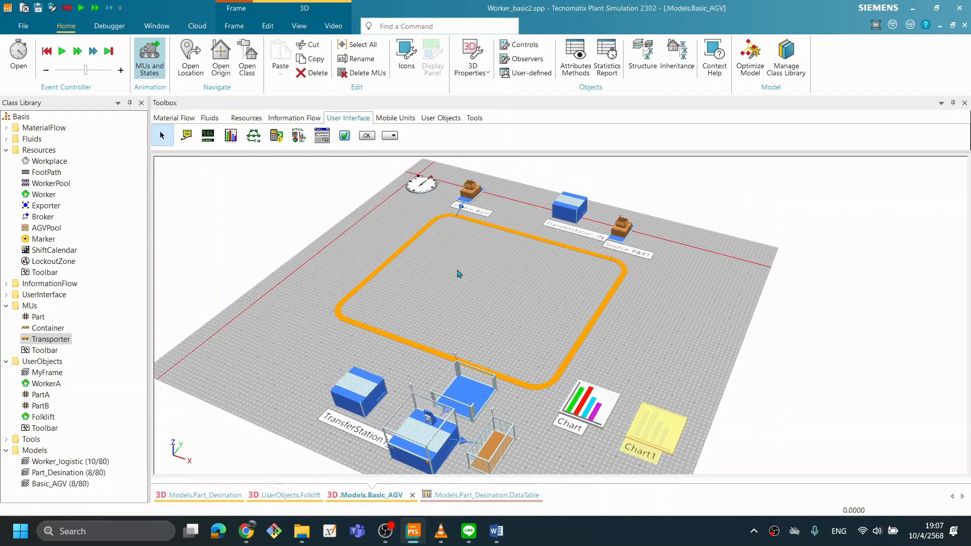
left_click_drag(231, 135, 737, 453)
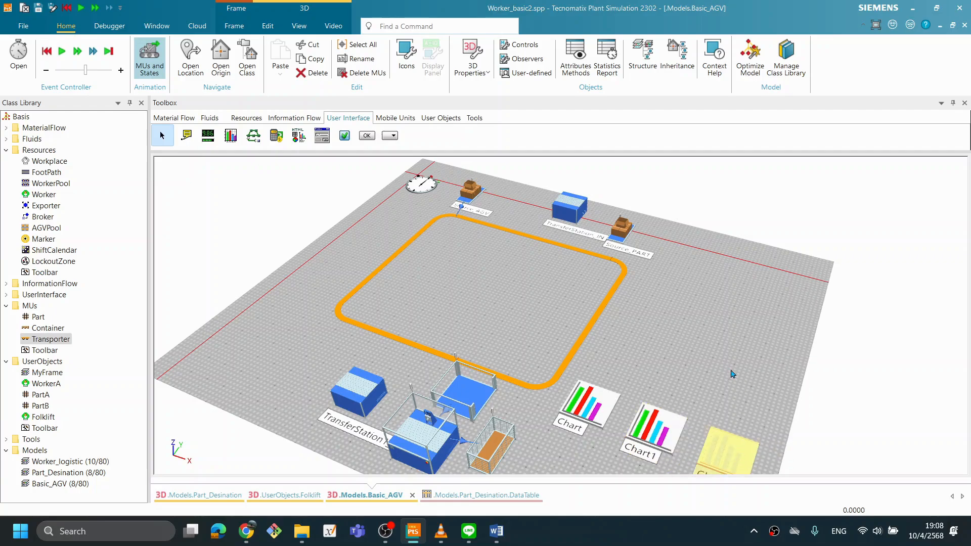
scroll(731, 373, "down", 1)
scroll(723, 412, "down", 1)
scroll(663, 397, "down", 1)
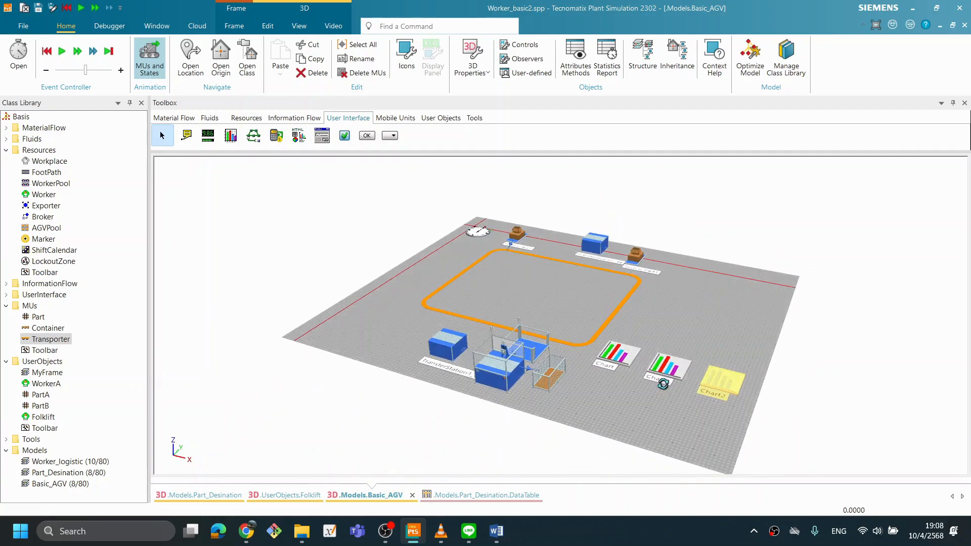
scroll(598, 386, "up", 2)
scroll(577, 397, "up", 1)
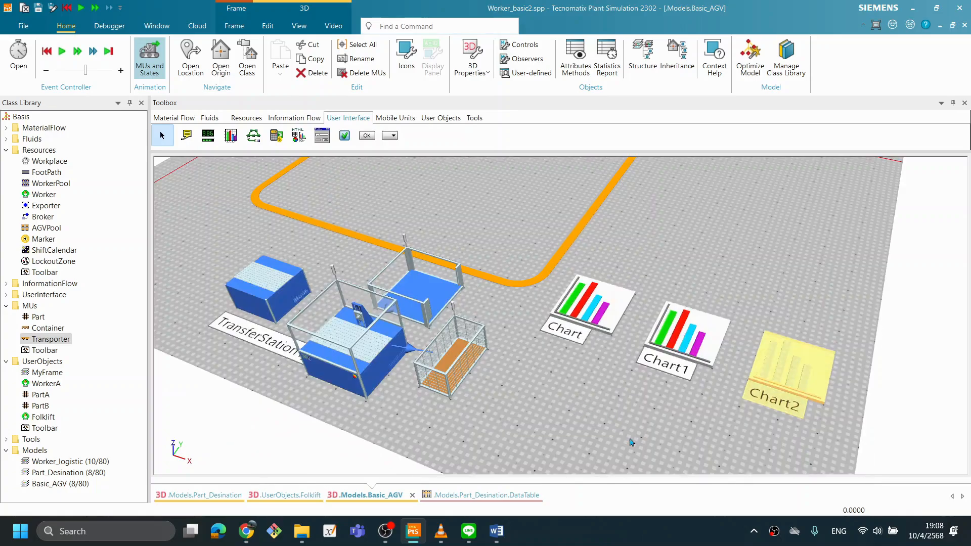
Set TransferStation_IN to load all blocks in its advanced attributes and confirm the change.
left_click_drag(628, 262, 551, 284)
left_click_drag(555, 371, 572, 349)
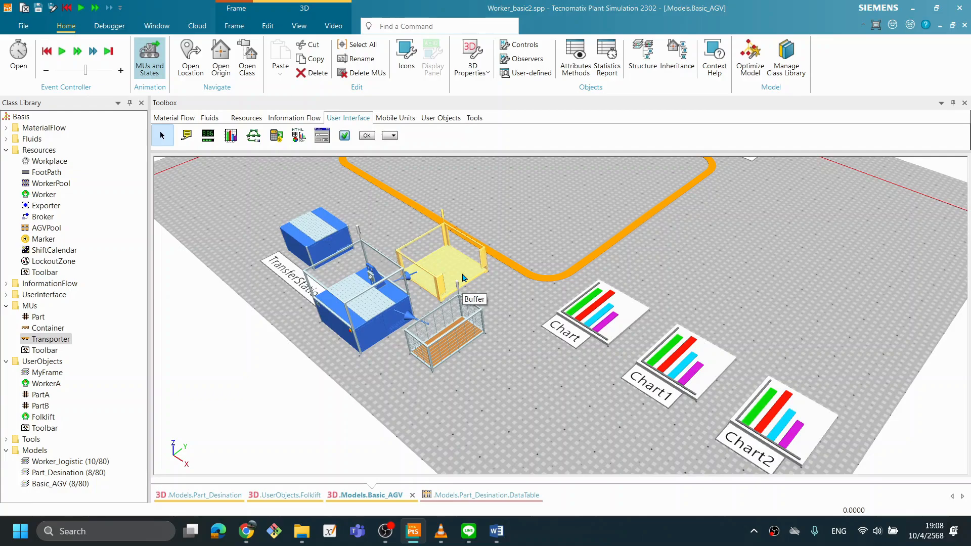
mouse_move(493, 316)
left_mouse_down()
mouse_move(506, 301)
mouse_move(497, 308)
left_mouse_up()
left_click_drag(548, 263, 594, 388)
double_click(529, 222)
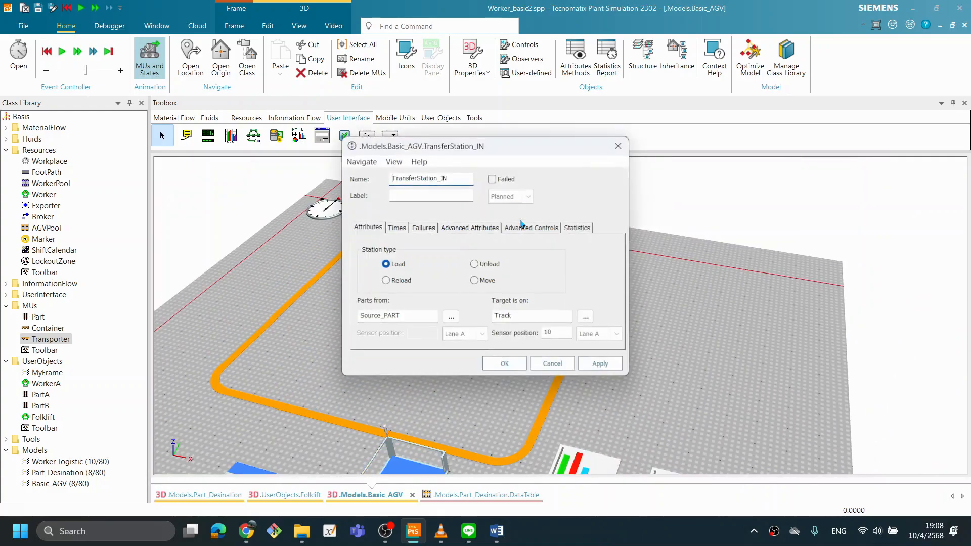
left_click(484, 227)
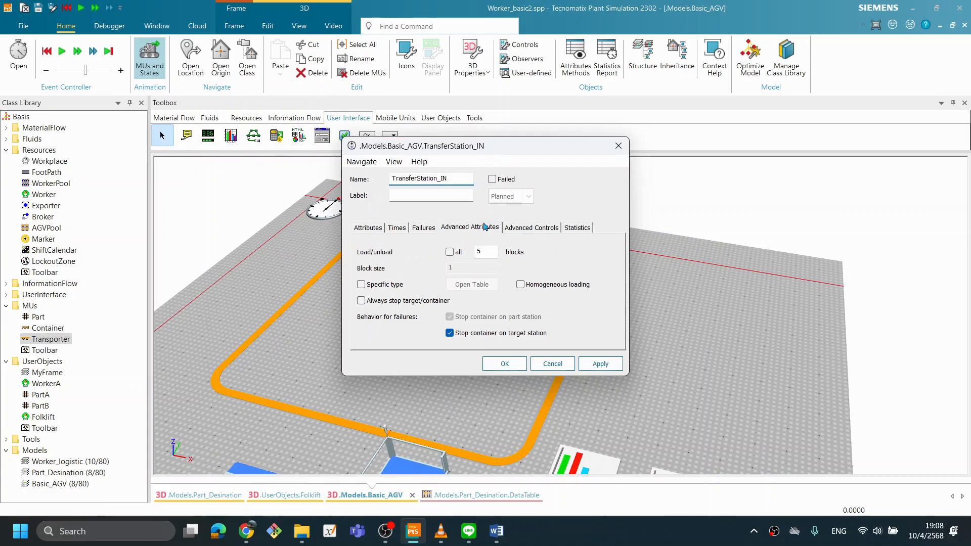
left_click(449, 252)
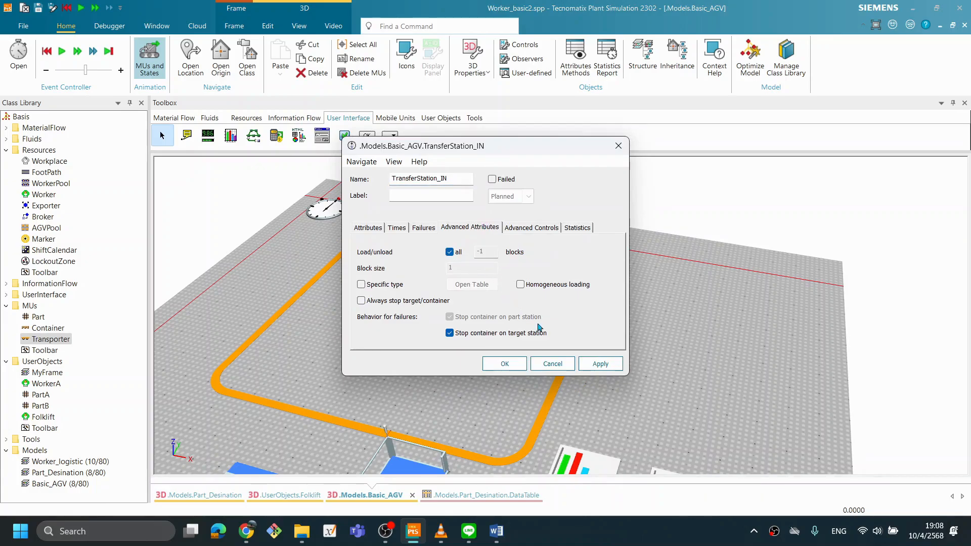
left_click(504, 364)
left_click_drag(607, 351, 635, 354)
left_click_drag(511, 343, 520, 348)
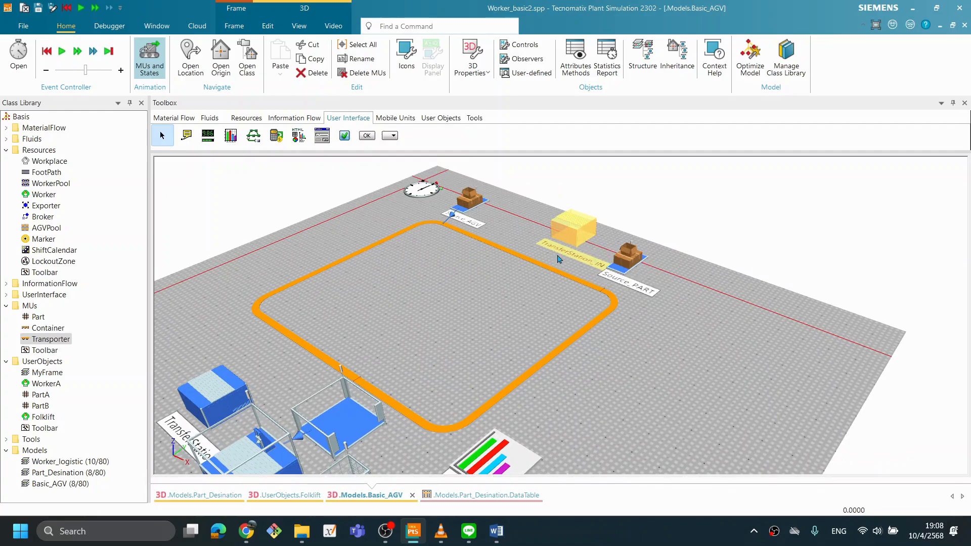
left_click_drag(581, 423, 560, 388)
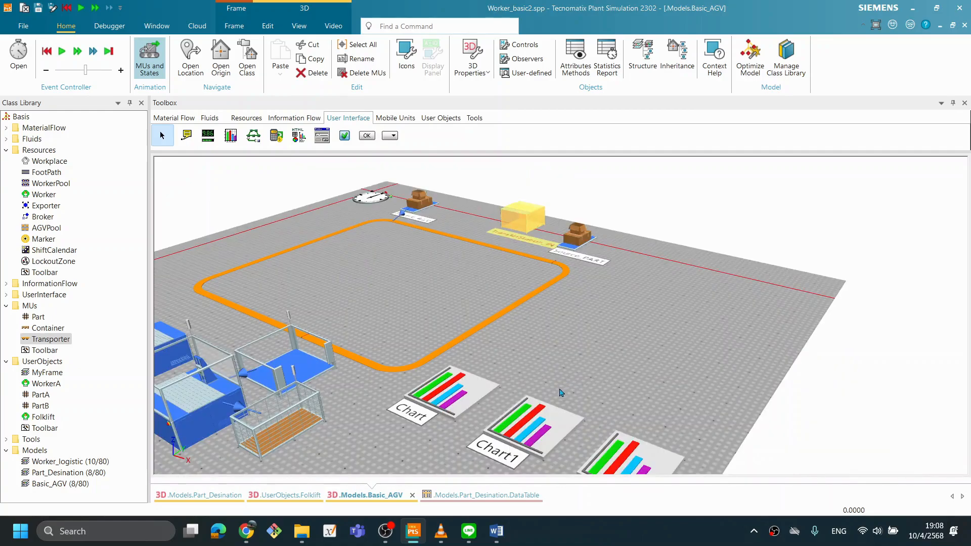
double_click(475, 398)
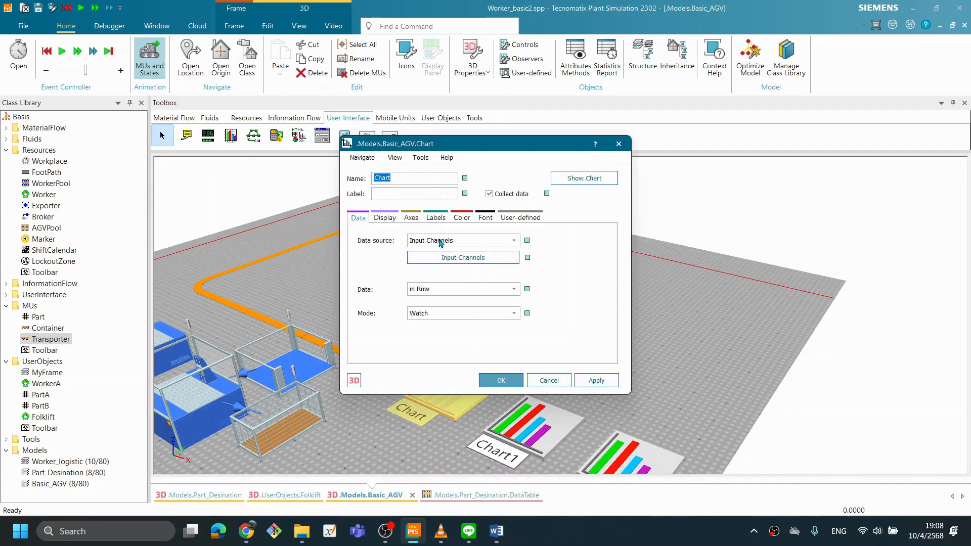
left_click(362, 220)
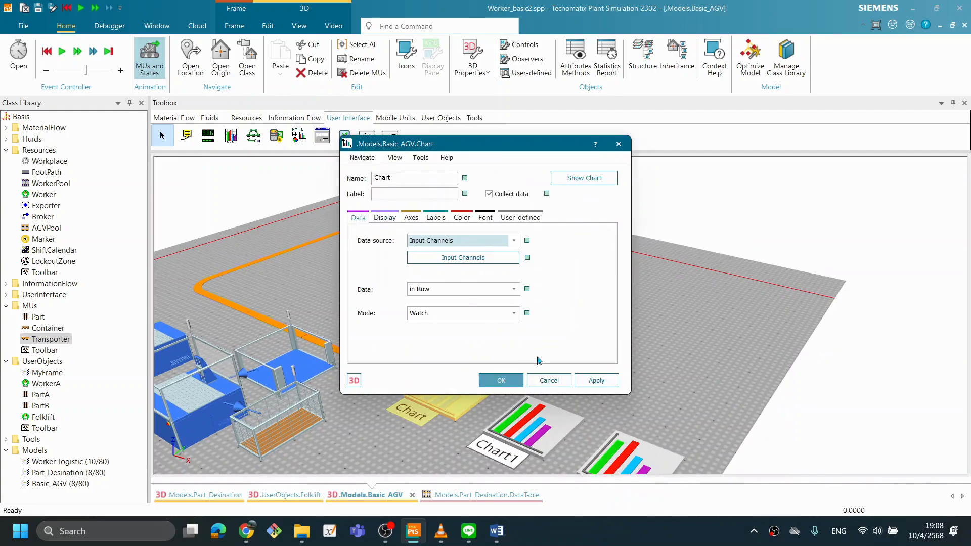
left_click(549, 380)
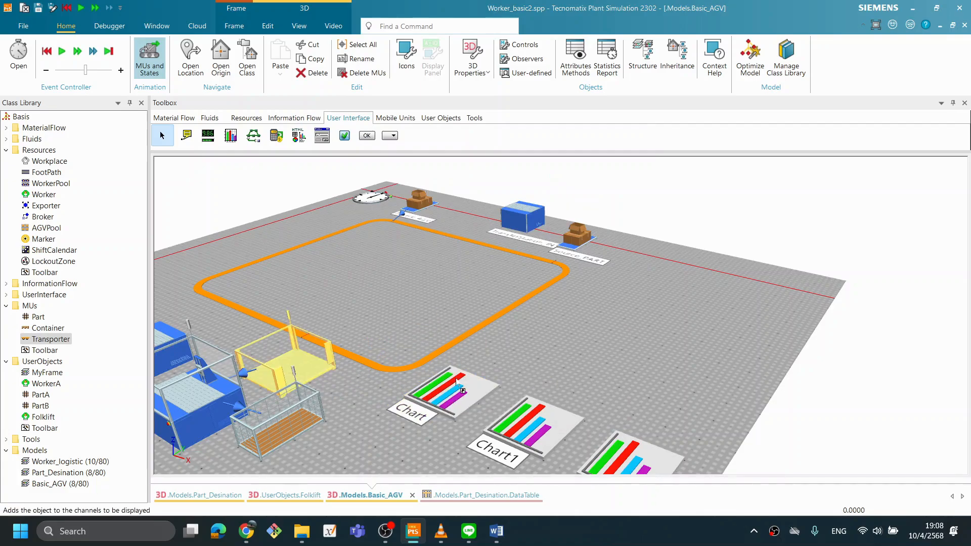
Assign the Buffer to the first Chart with the Occupancy statistics type and place its chart window in the upper-left corner.
left_click_drag(457, 382, 458, 383)
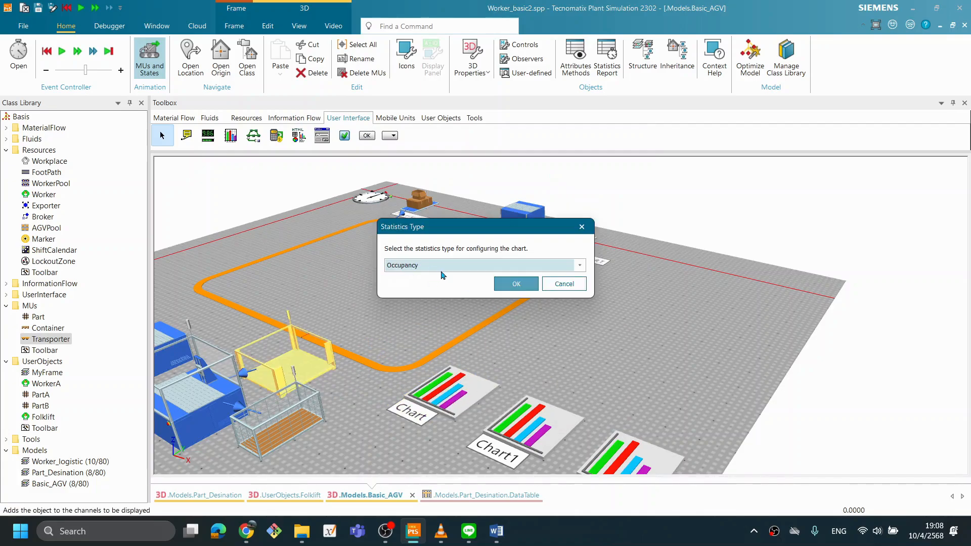
left_click(525, 290)
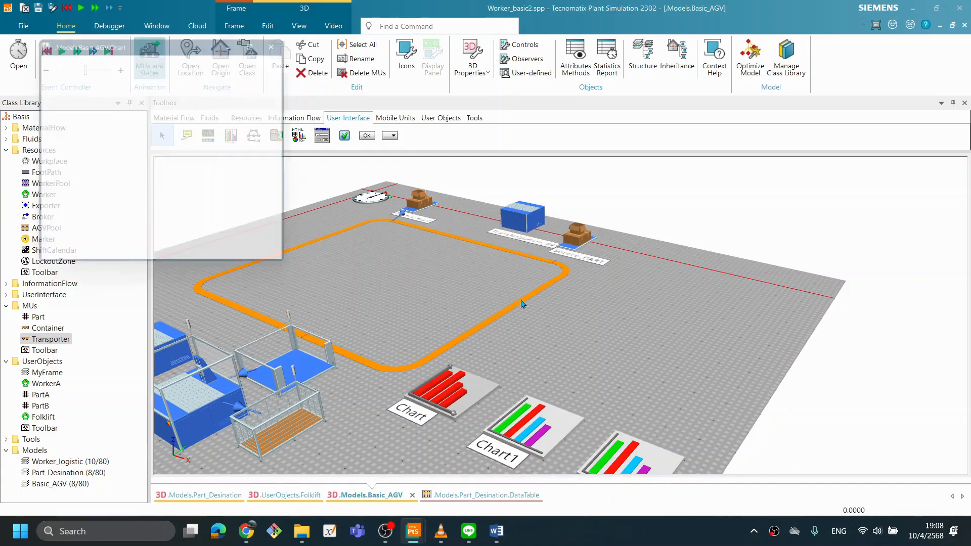
left_click_drag(158, 44, 101, 20)
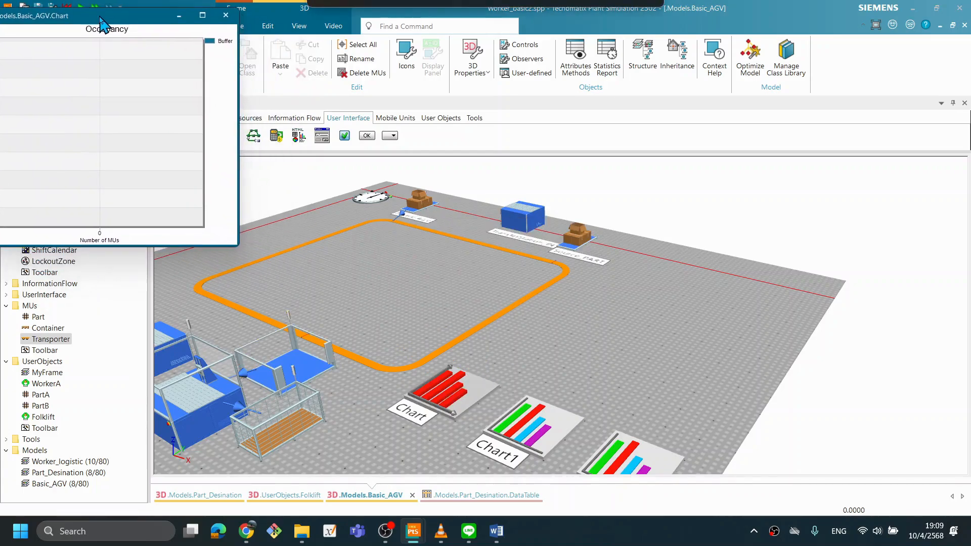
left_click_drag(510, 354, 511, 358)
left_click_drag(573, 385, 587, 382)
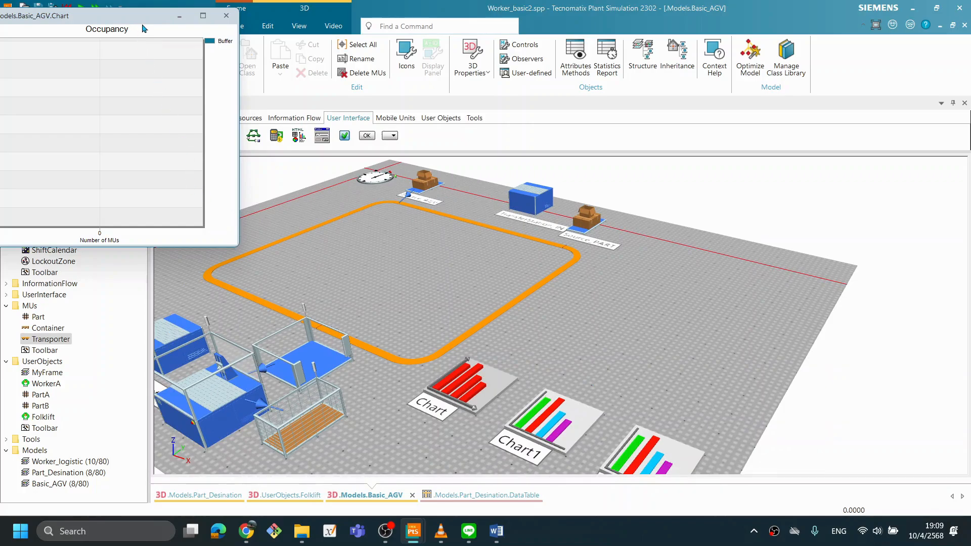
left_click_drag(151, 19, 189, 15)
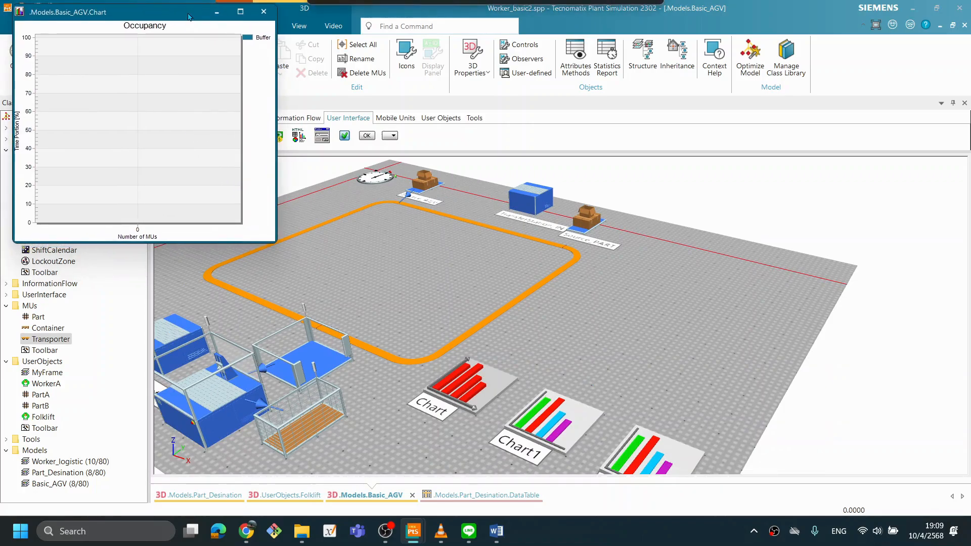
Assign the Buffer to Chart1 with the Occupancy statistics type and place its chart window beside the first one.
left_click_drag(311, 361, 565, 429)
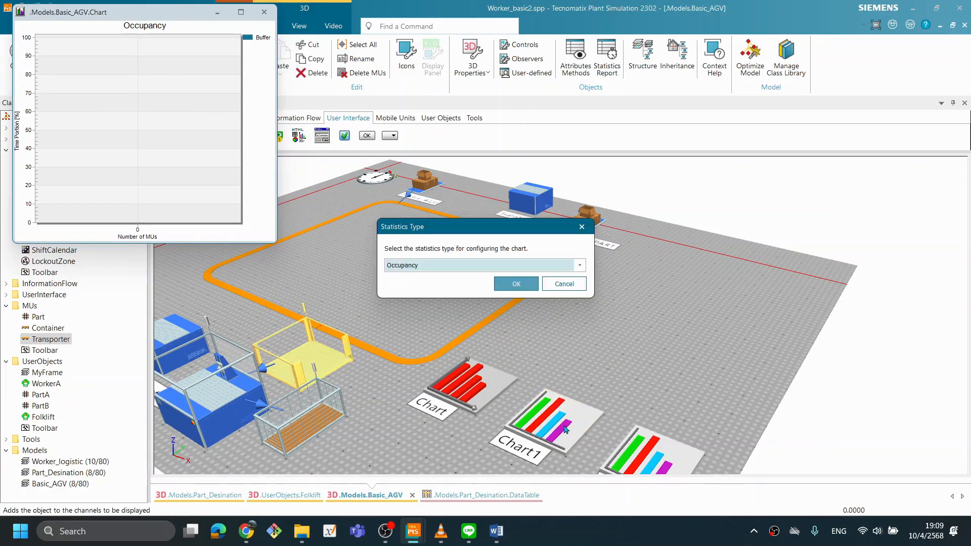
left_click(526, 286)
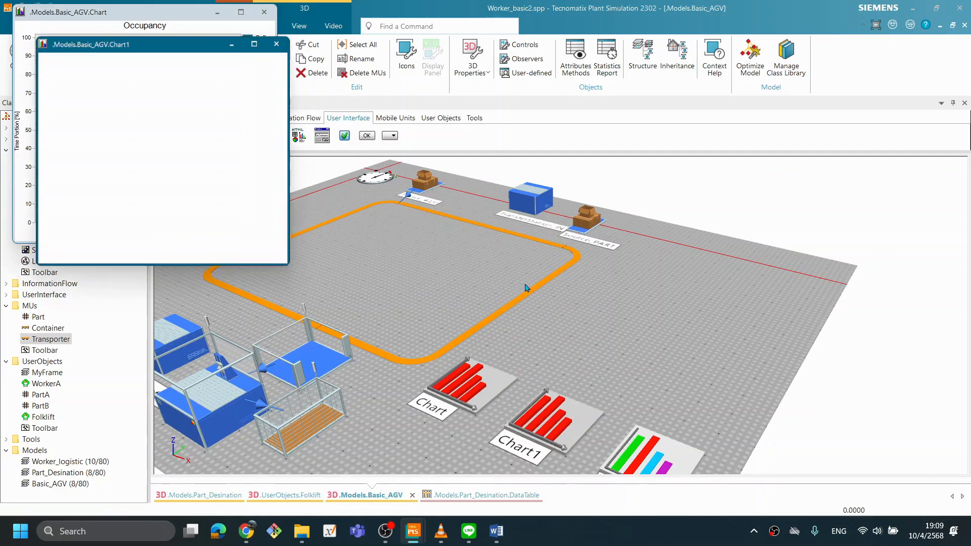
left_click_drag(106, 41, 356, 14)
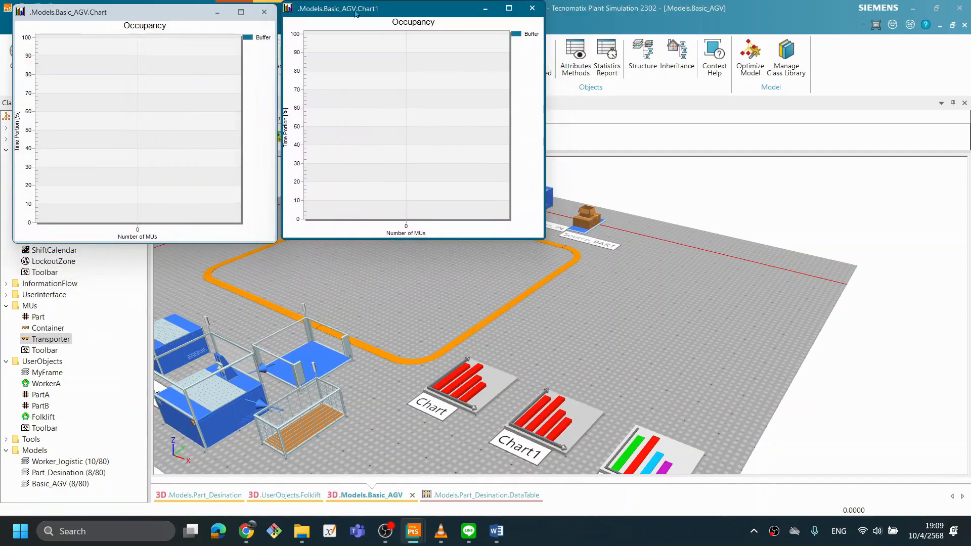
Set Chart1's display category to Plotter with the Line chart type and confirm the change.
left_click(544, 428)
double_click(546, 428)
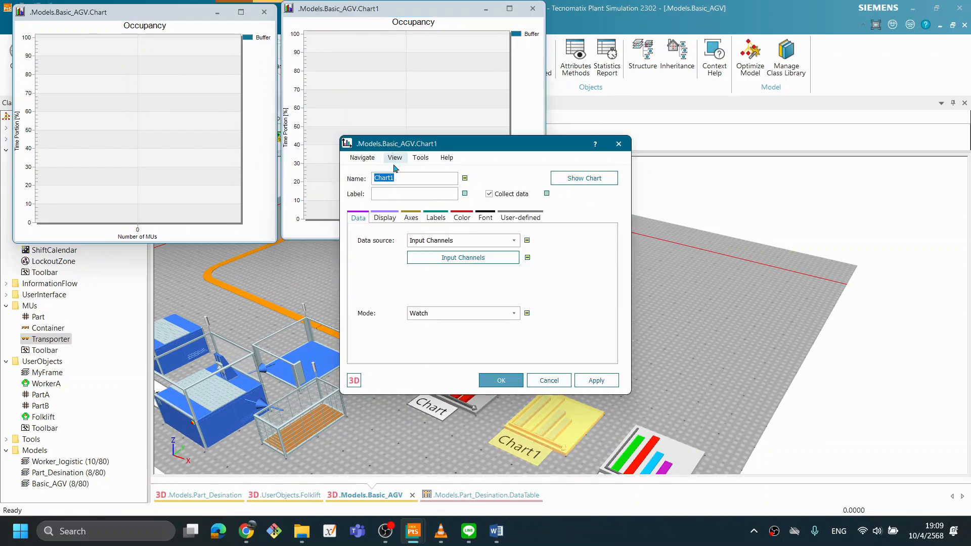
left_click(387, 219)
left_click(449, 238)
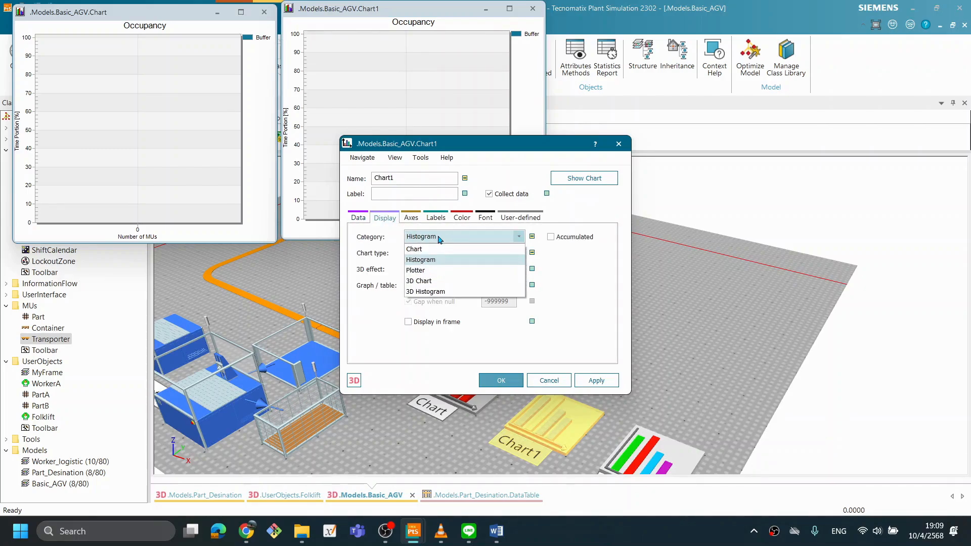
left_click(432, 271)
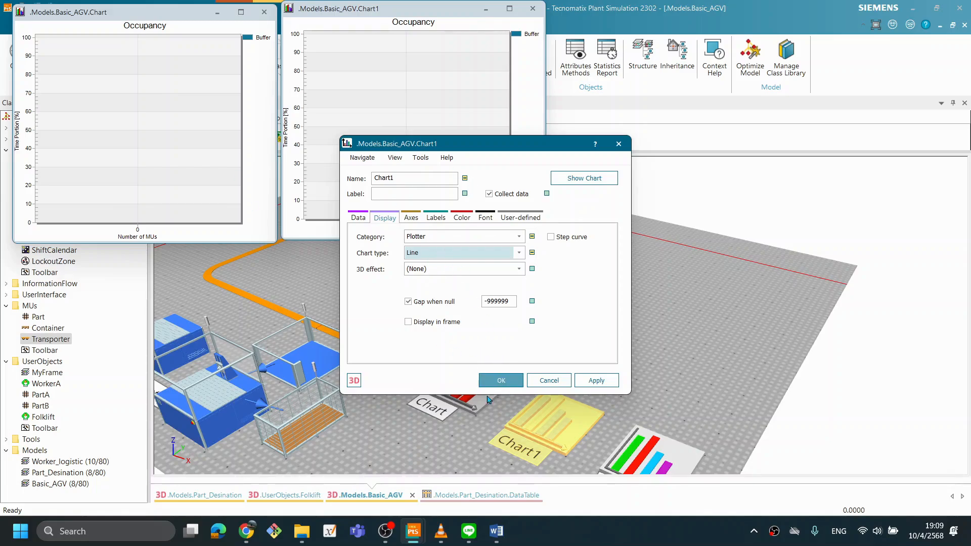
left_click_drag(501, 381, 604, 381)
left_click(604, 381)
left_click(508, 383)
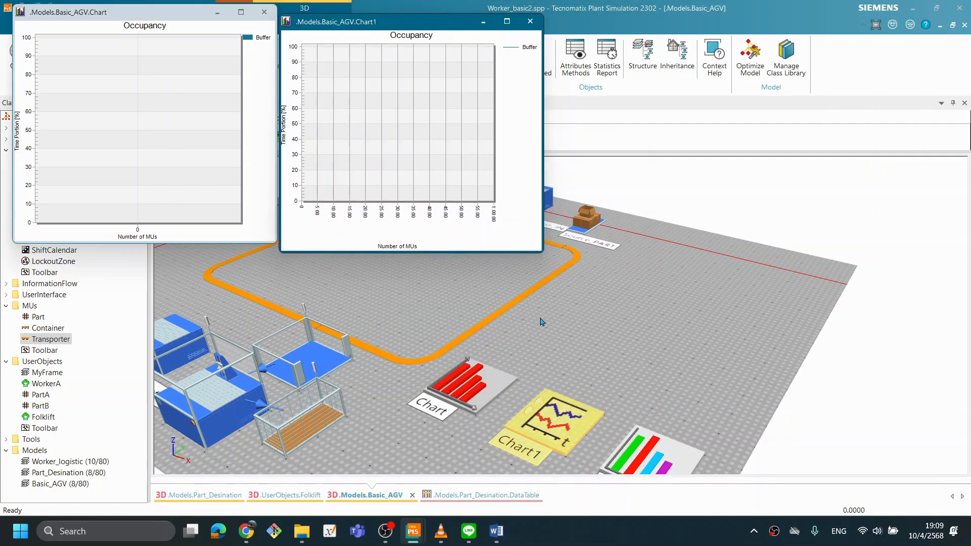
Assign the Station to Chart2 with the Resource Statistics type.
double_click(658, 459)
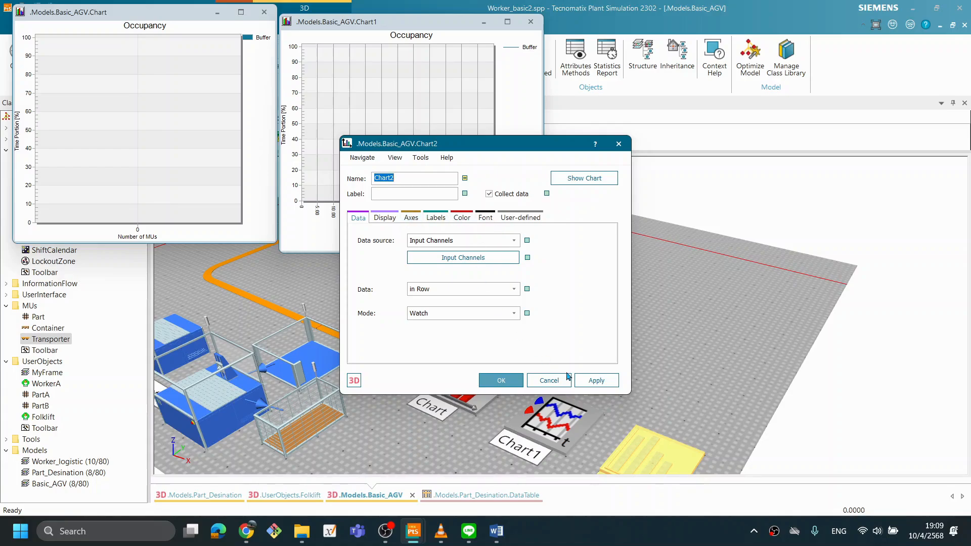
left_click(544, 382)
scroll(578, 368, "down", 3)
left_click_drag(336, 403, 629, 432)
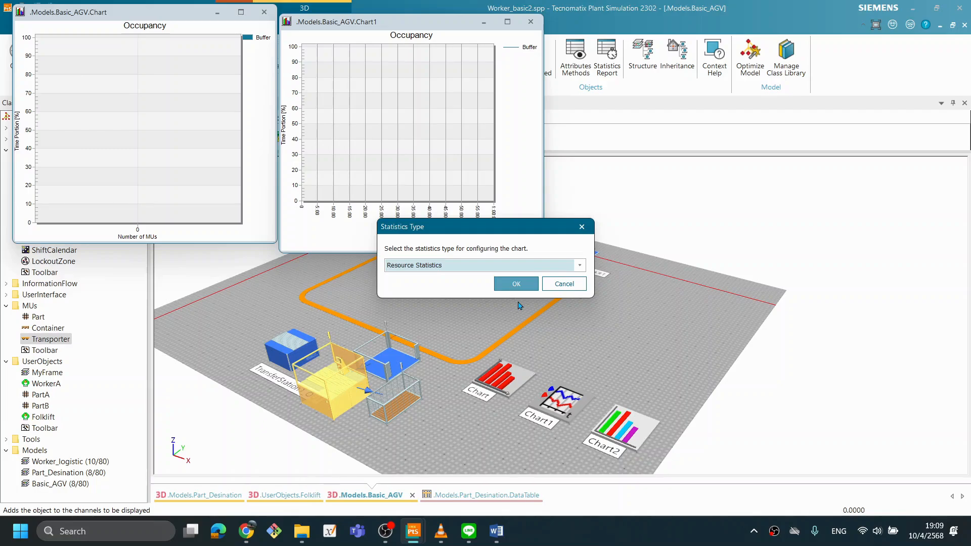
left_click_drag(493, 236, 552, 253)
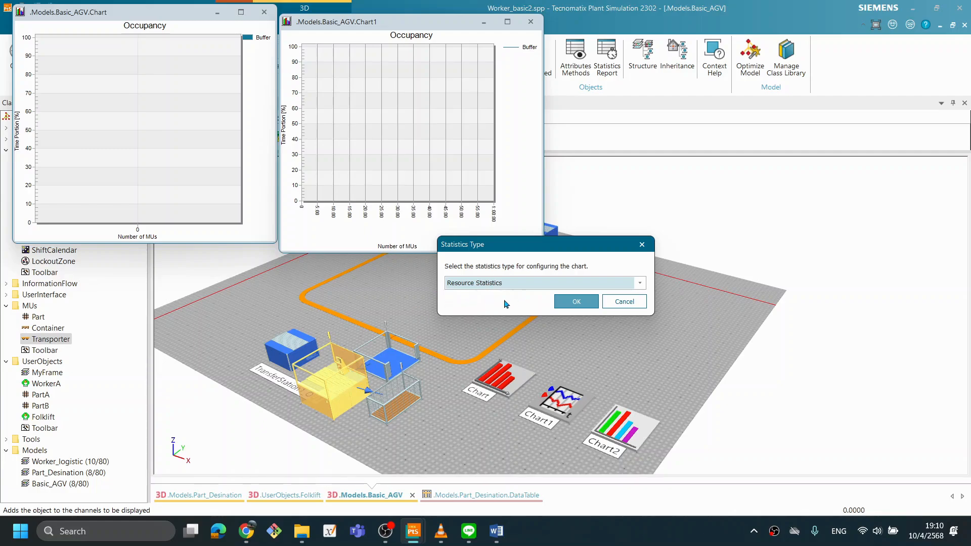
left_click(570, 304)
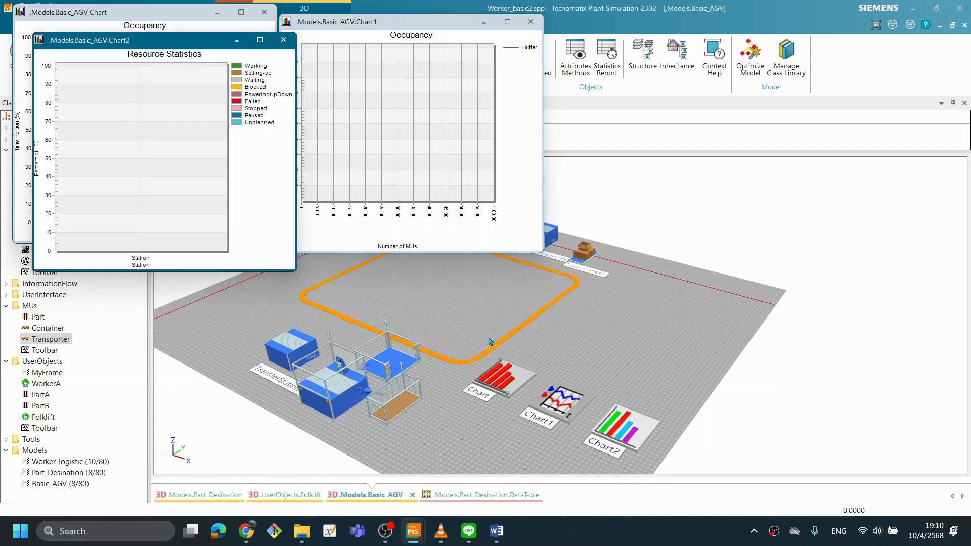
Arrange the Chart1 and Chart2 windows in a row beside the first chart window so that none overlap.
left_click_drag(177, 44, 720, 37)
left_click_drag(423, 22, 443, 18)
left_click_drag(605, 35, 607, 31)
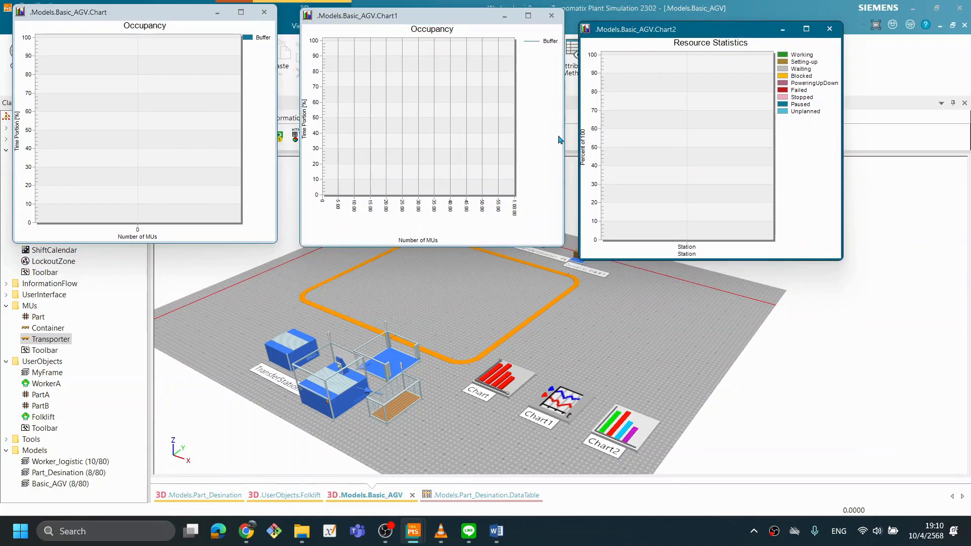
Reset the Basic_AGV model and start the simulation with the transfer stations and all three charts in view.
scroll(472, 297, "down", 2)
left_click_drag(464, 407, 483, 413)
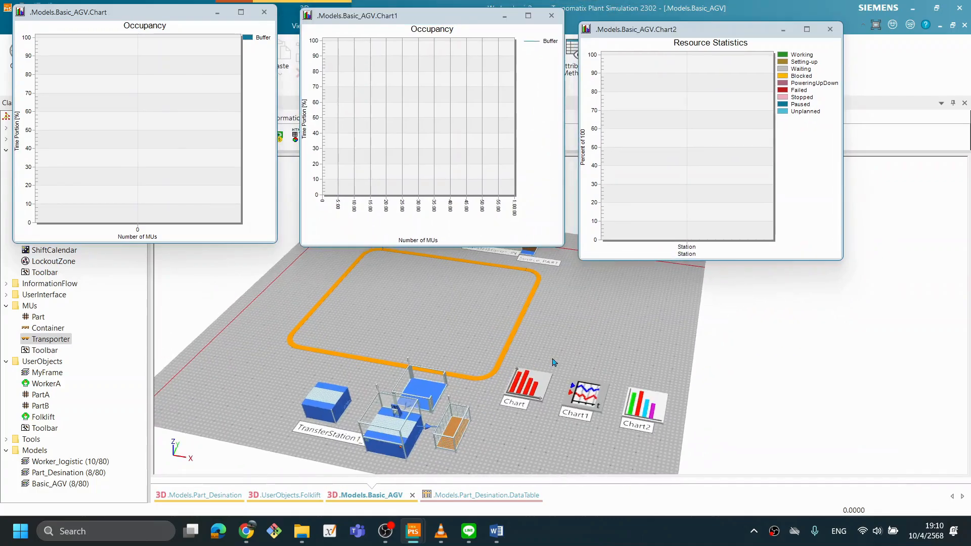
scroll(549, 365, "down", 1)
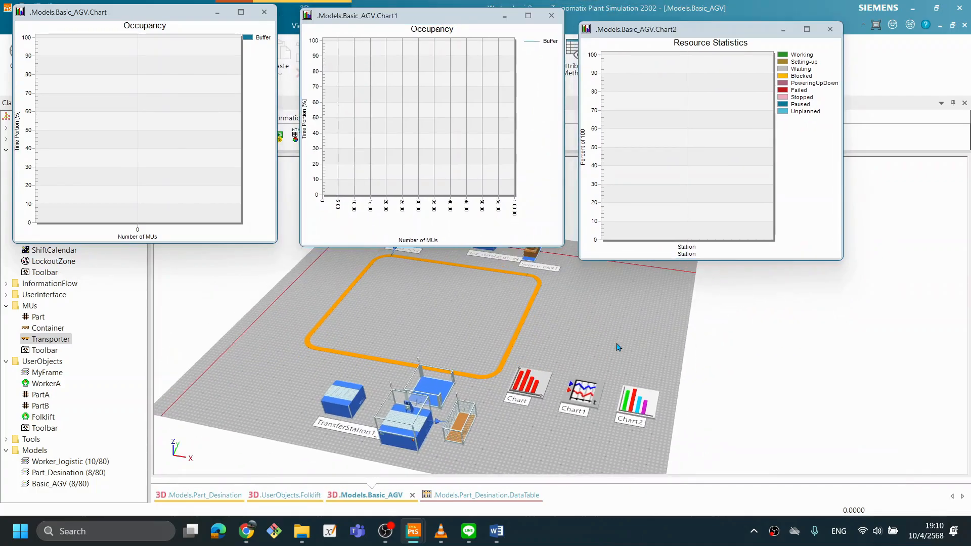
right_click(574, 335)
left_click(572, 107)
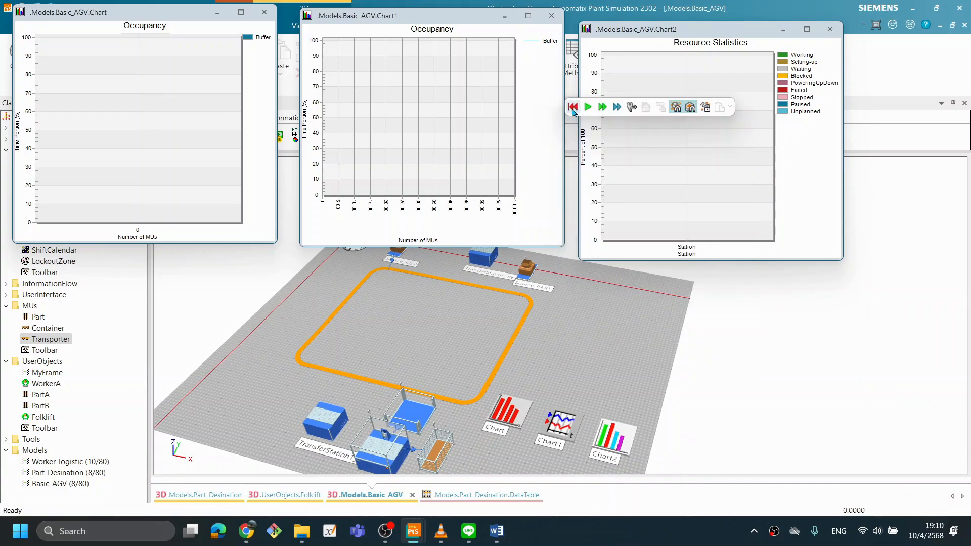
right_click(552, 311)
left_click(574, 99)
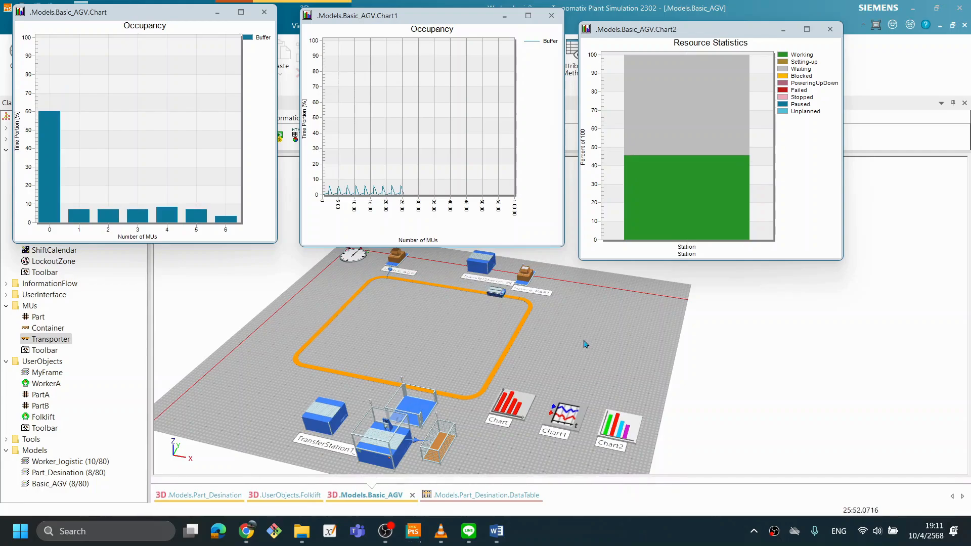
Reset the running model and restart the simulation from the beginning.
right_click(582, 321)
left_click(588, 116)
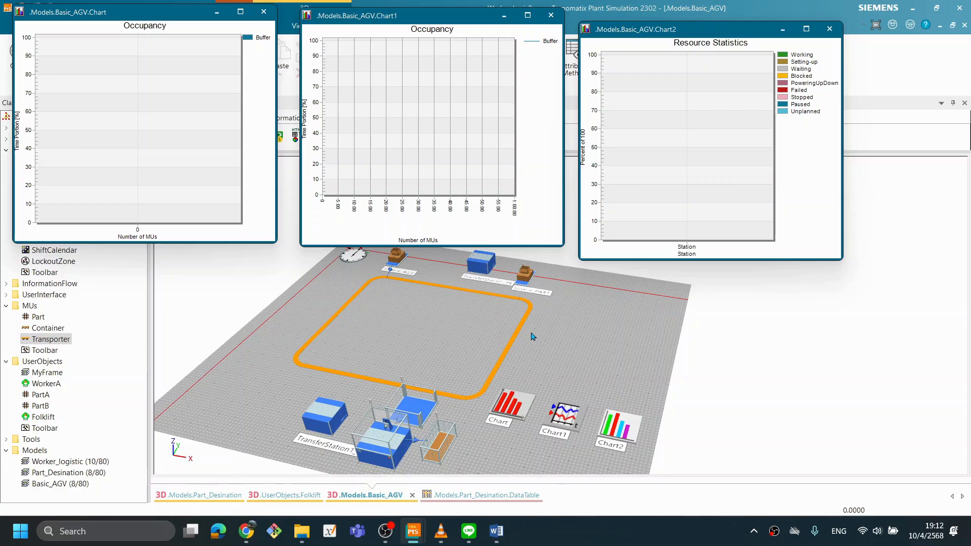
right_click(586, 324)
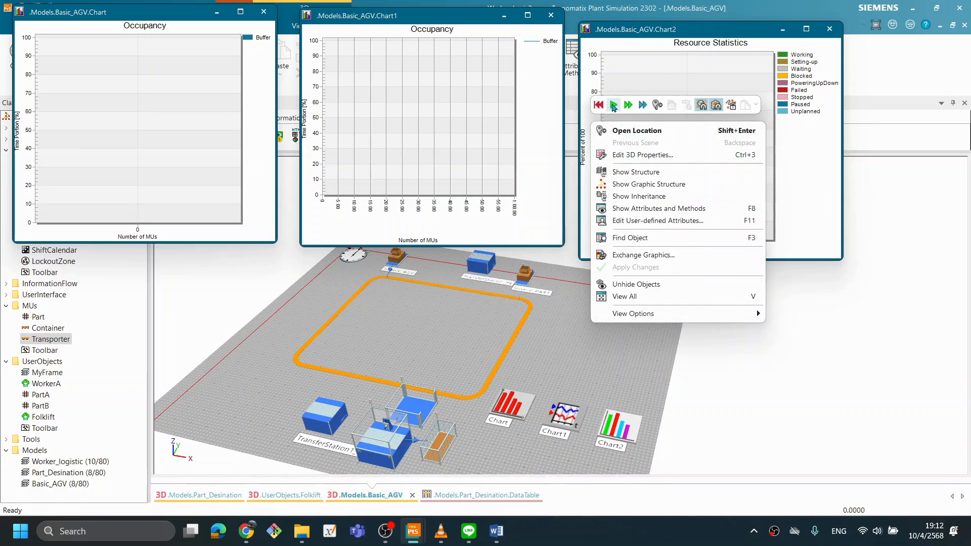
left_click(612, 107)
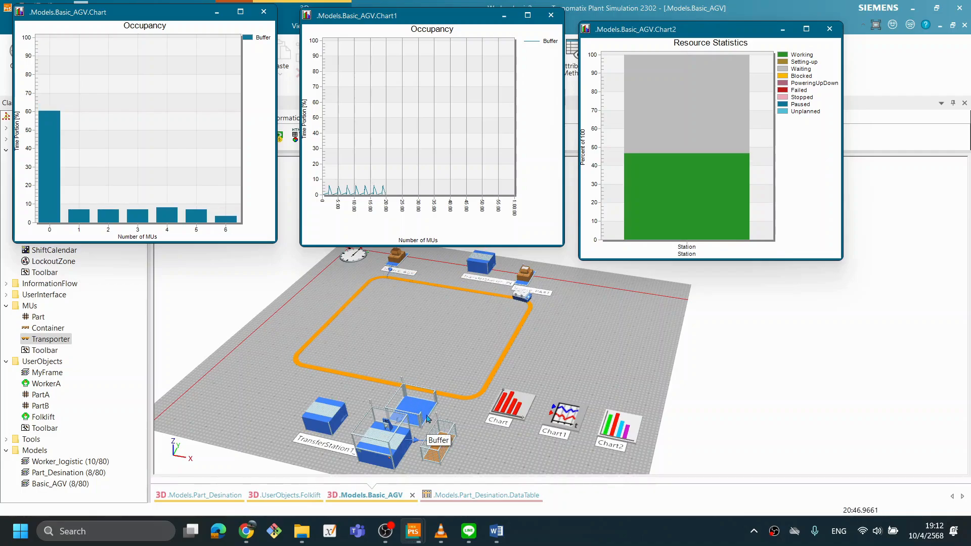
Watch the Buffer and the three charts during the run, shift the first chart window slightly, and reset the model.
scroll(443, 424, "up", 3)
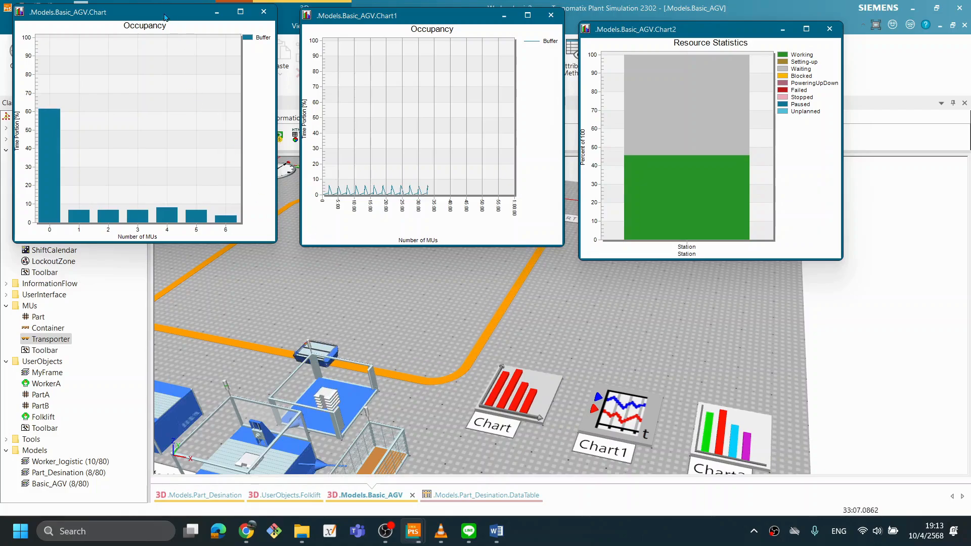
left_click_drag(165, 15, 193, 35)
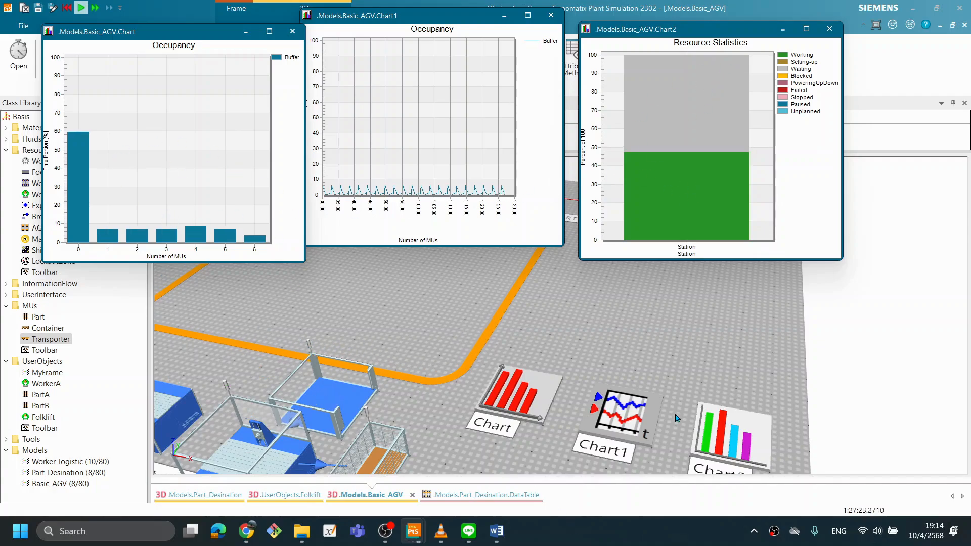
left_click(661, 349)
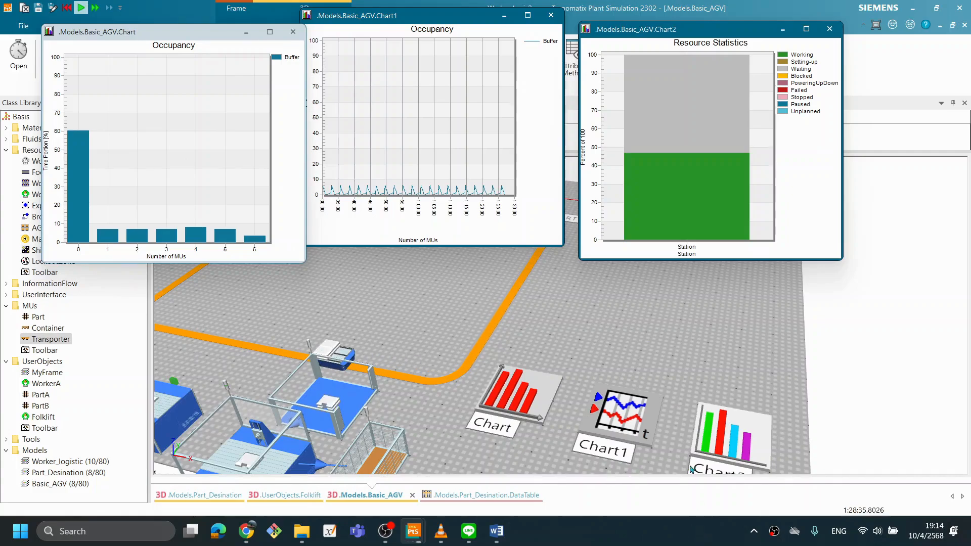
right_click(693, 248)
left_click(698, 230)
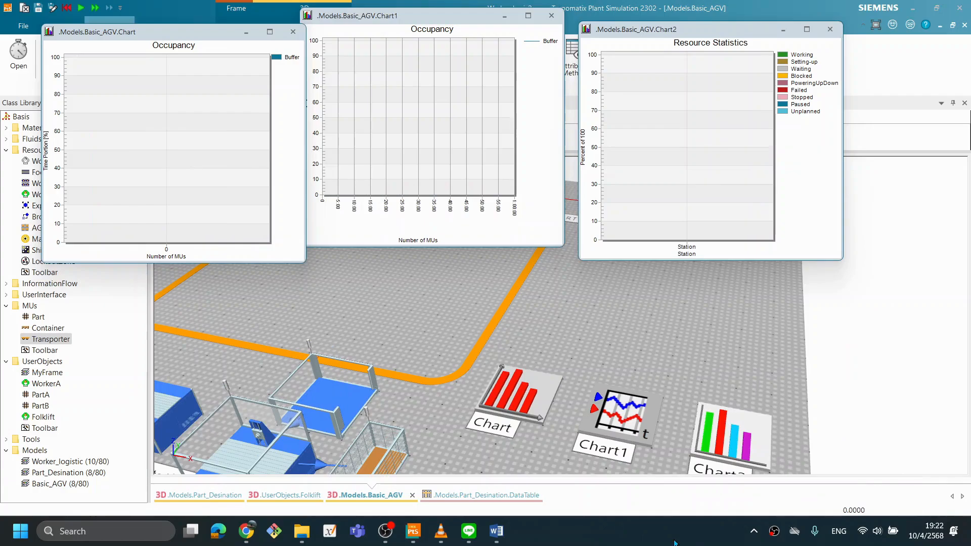
Examine the Buffer's capacity and buffer type attributes and close its dialog.
double_click(336, 393)
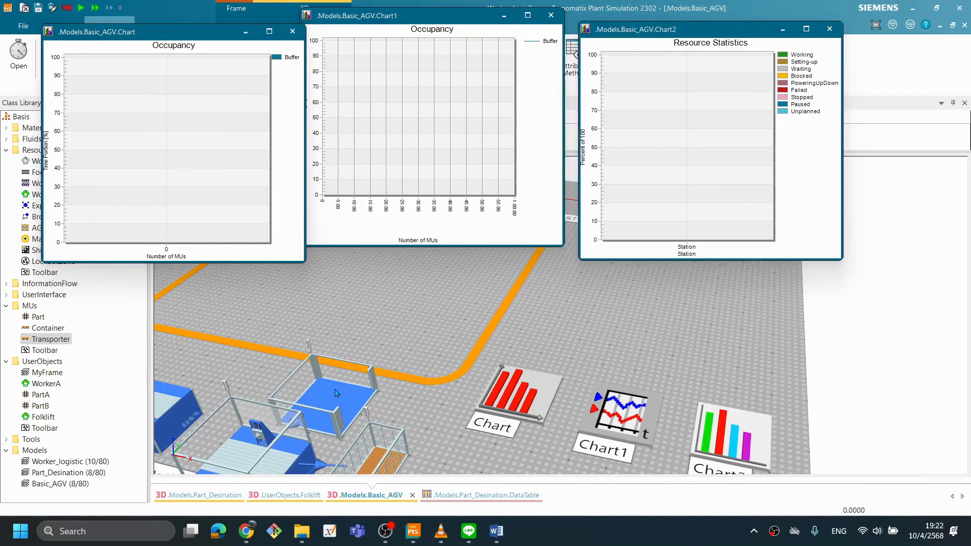
left_click_drag(476, 139, 595, 147)
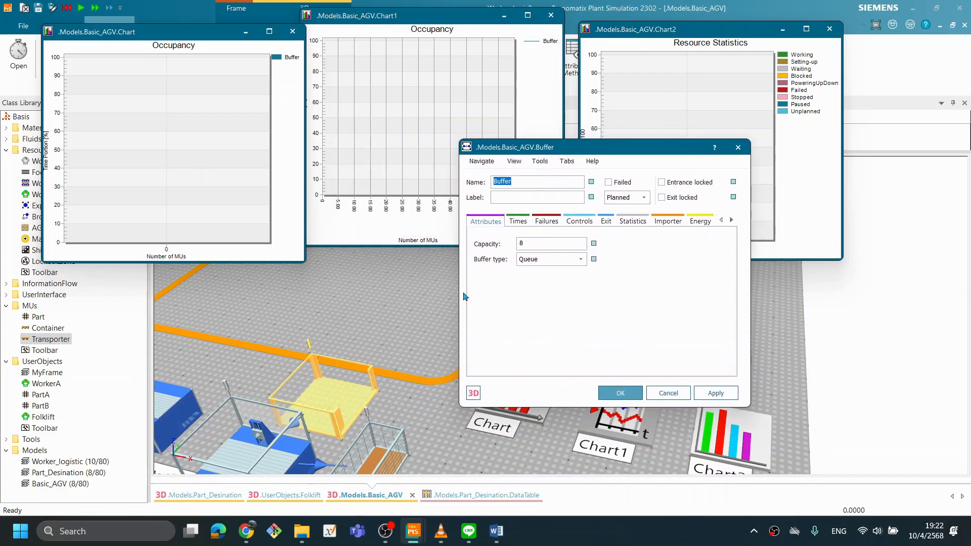
left_click_drag(578, 150, 526, 150)
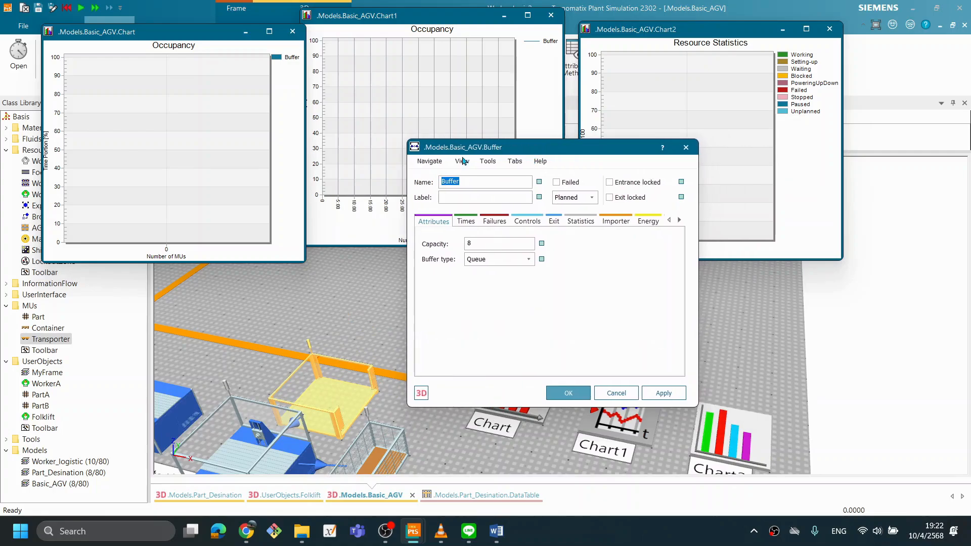
left_click(575, 397)
Start a fresh simulation run of the Basic_AGV model with all three chart windows open.
left_click(401, 327)
right_click(411, 333)
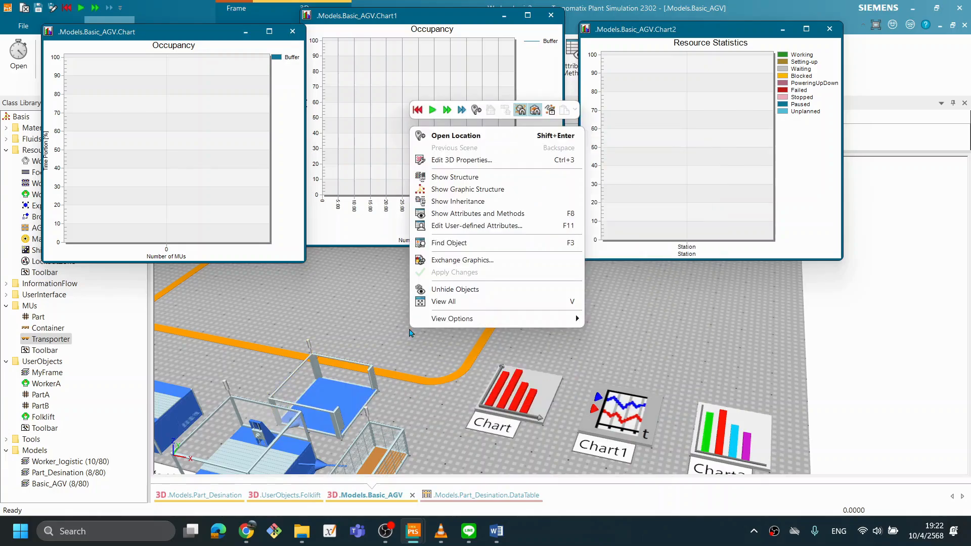
left_click(410, 337)
right_click(610, 330)
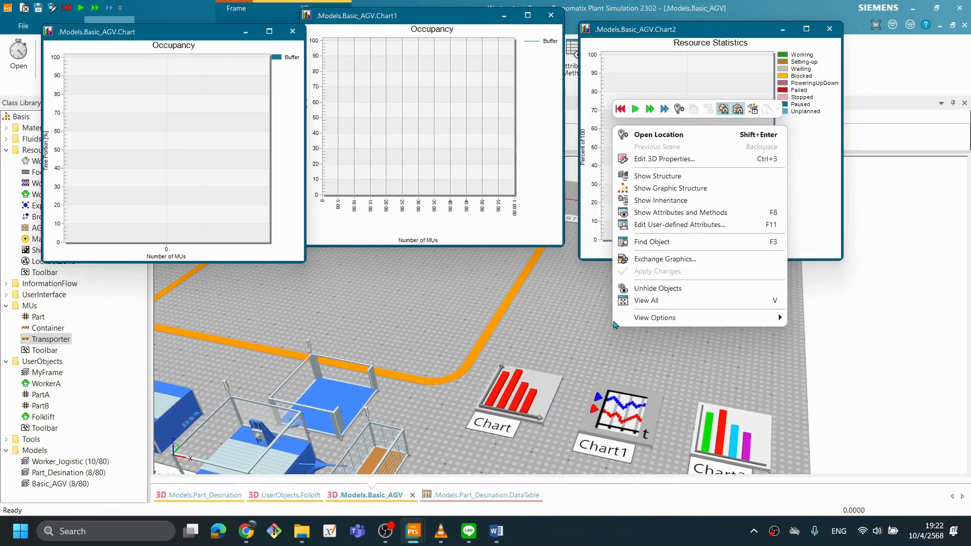
left_click(634, 109)
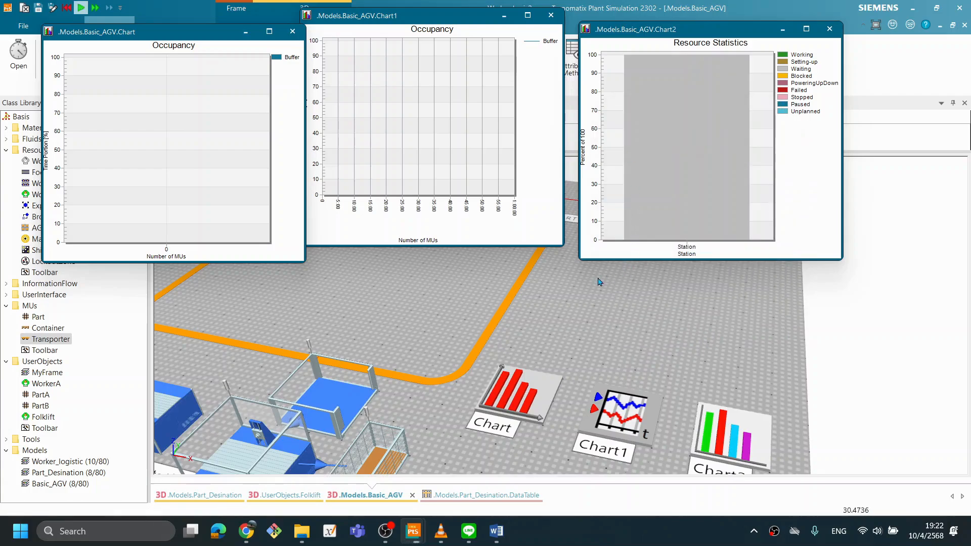
Examine the AGV deliveries, the Buffer and all three charts during the run, and reset the model.
scroll(469, 319, "down", 1)
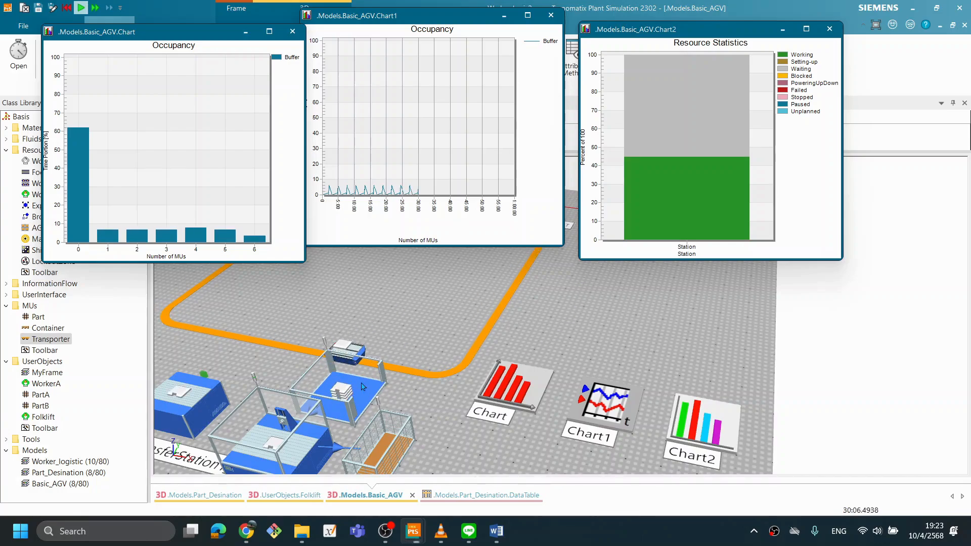
mouse_move(347, 392)
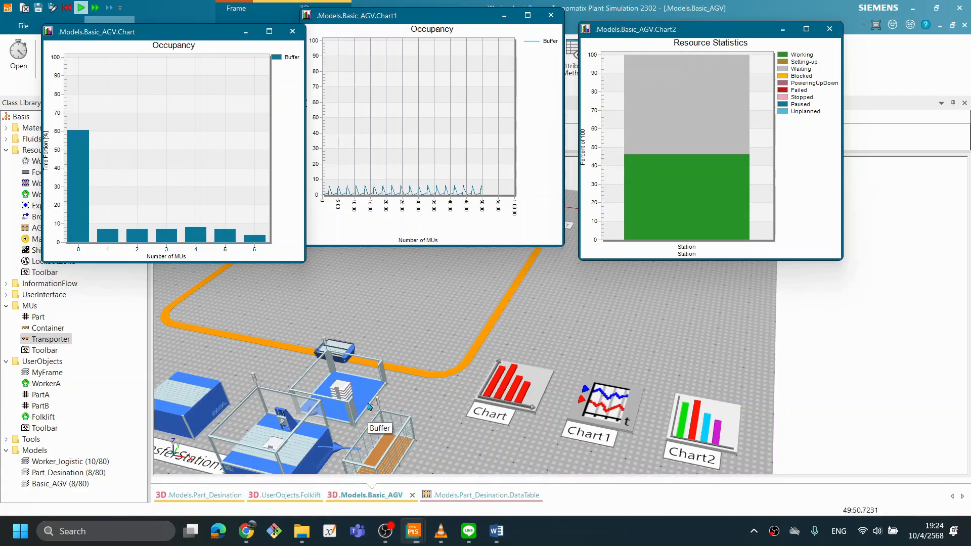
mouse_move(403, 376)
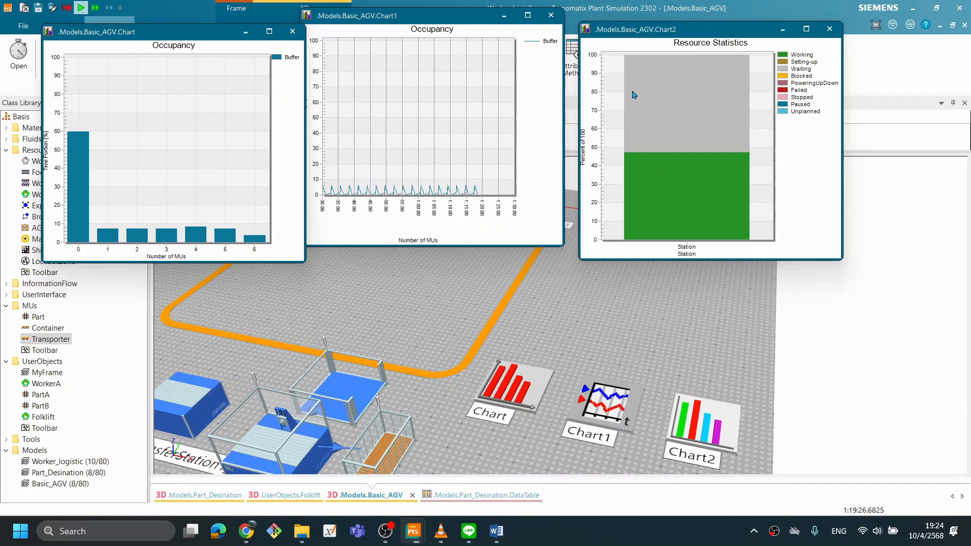
scroll(419, 407, "down", 2)
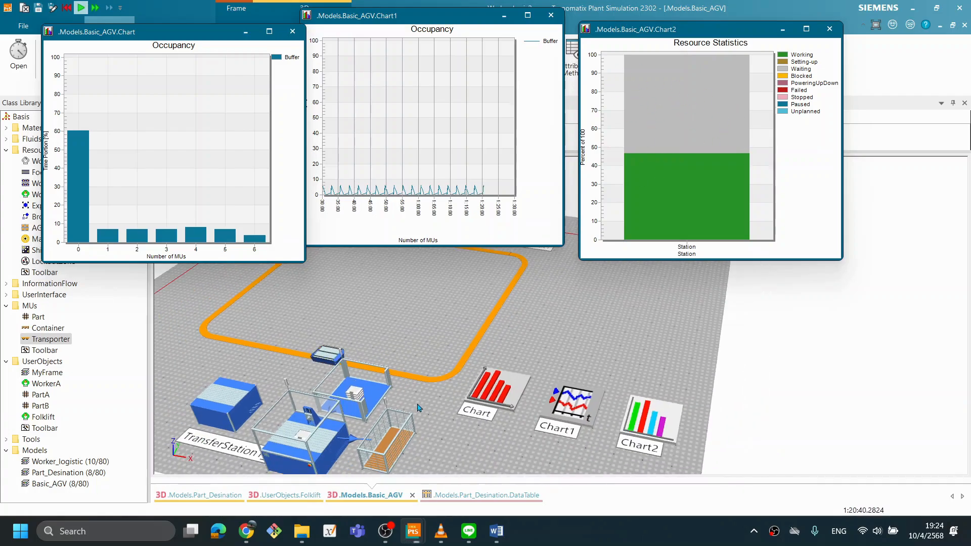
scroll(412, 404, "up", 3)
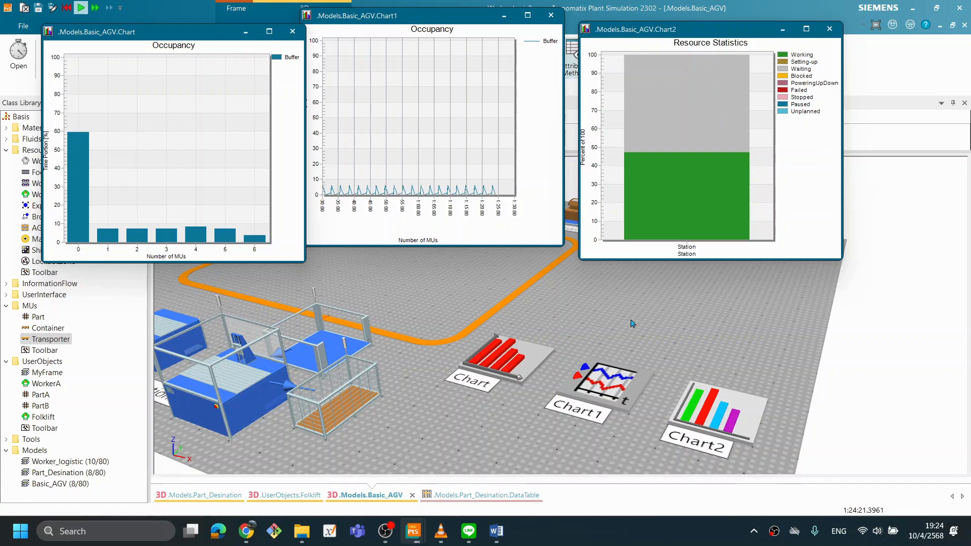
right_click(623, 118)
left_click(639, 100)
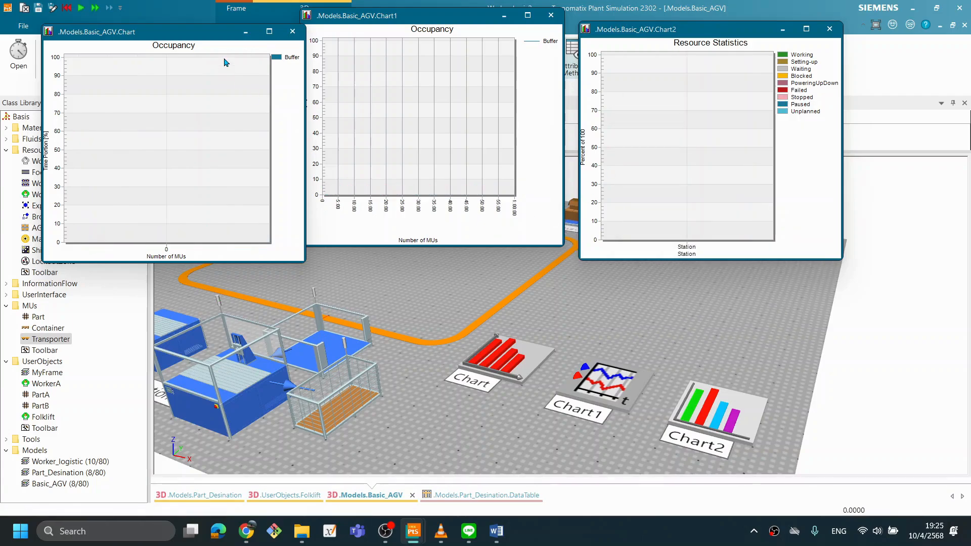
Move both Occupancy chart windows away from the AGV source and set Source_AGV's creation amount to 2.
left_click_drag(207, 31, 753, 219)
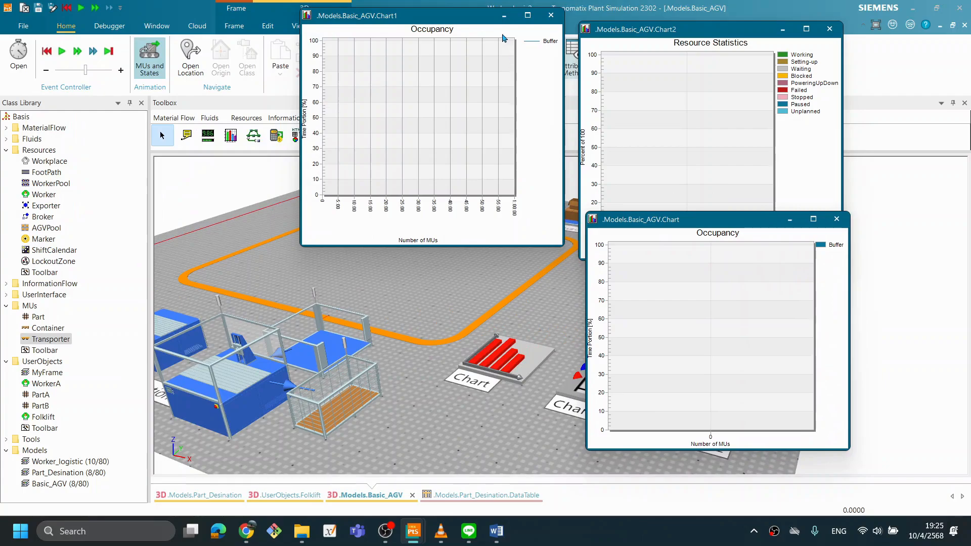
left_click_drag(471, 21, 718, 265)
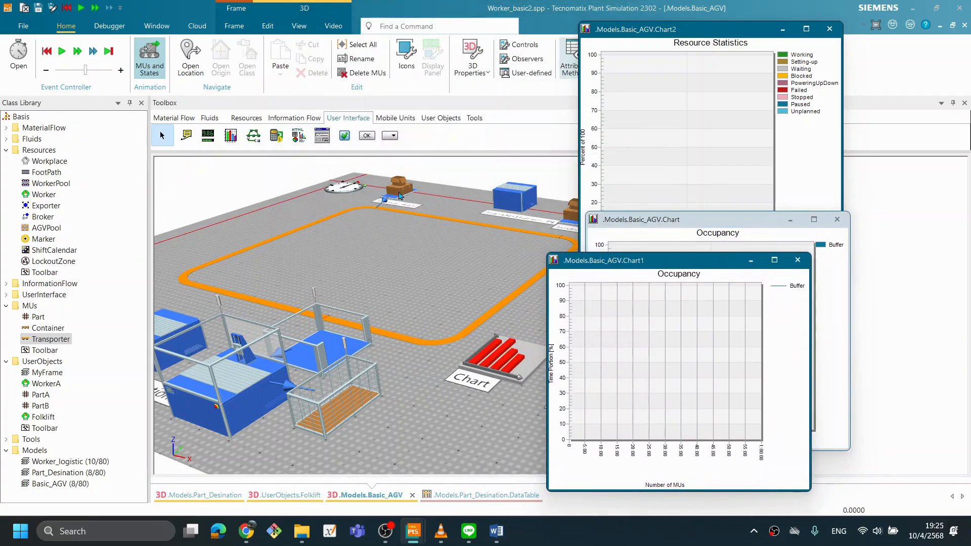
double_click(400, 196)
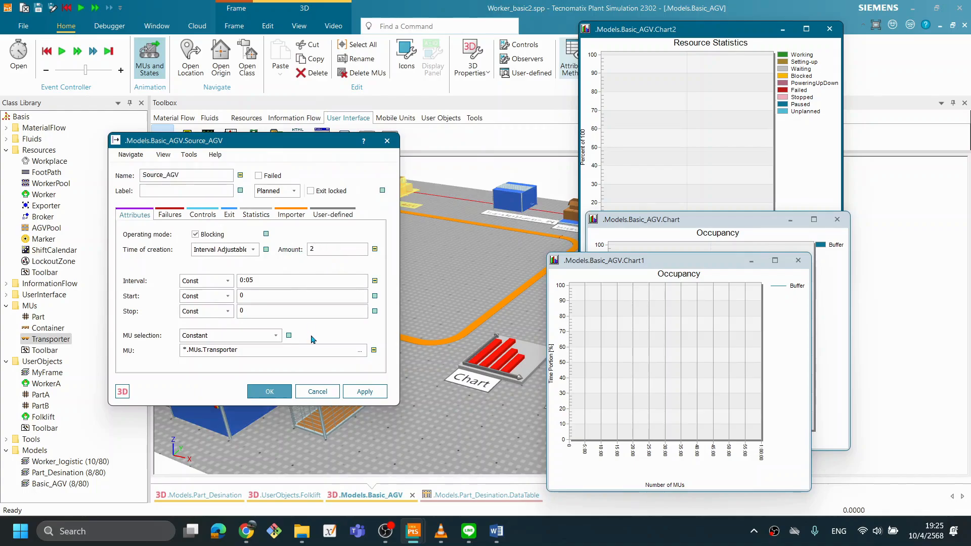
left_click(268, 392)
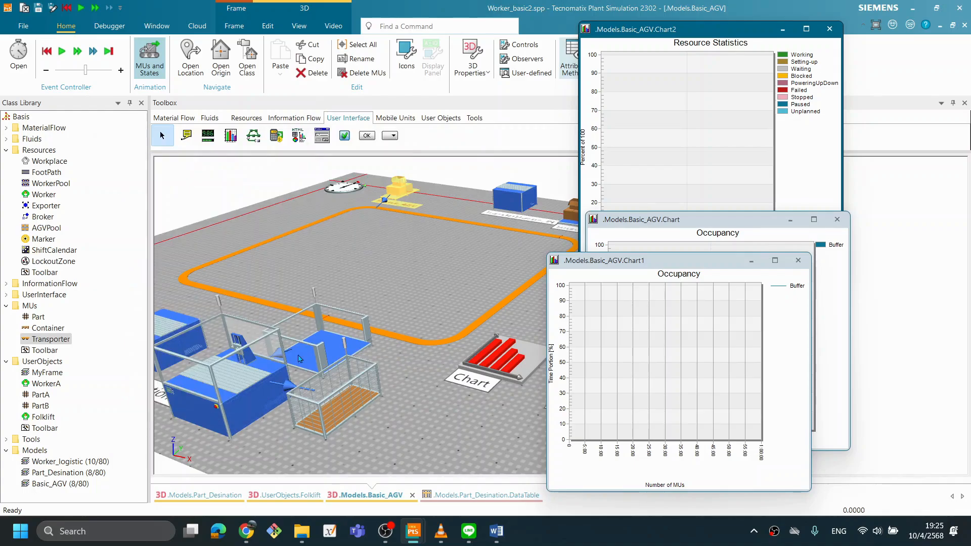
Shrink the Chart1 window and arrange all three chart windows around the AGV track to keep the model in view.
left_click_drag(574, 275, 3, 3)
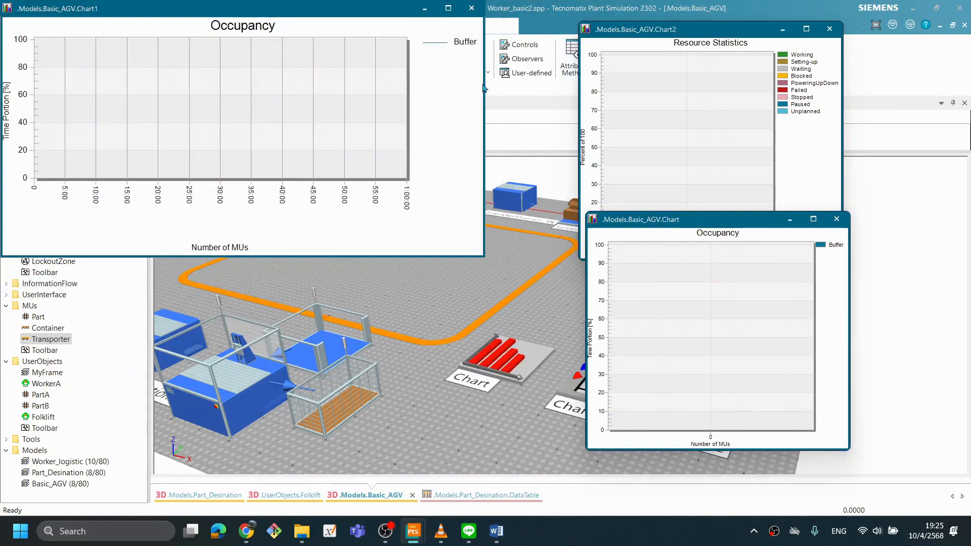
left_click_drag(484, 83, 263, 78)
left_click_drag(680, 229, 750, 291)
left_click_drag(707, 33, 821, 34)
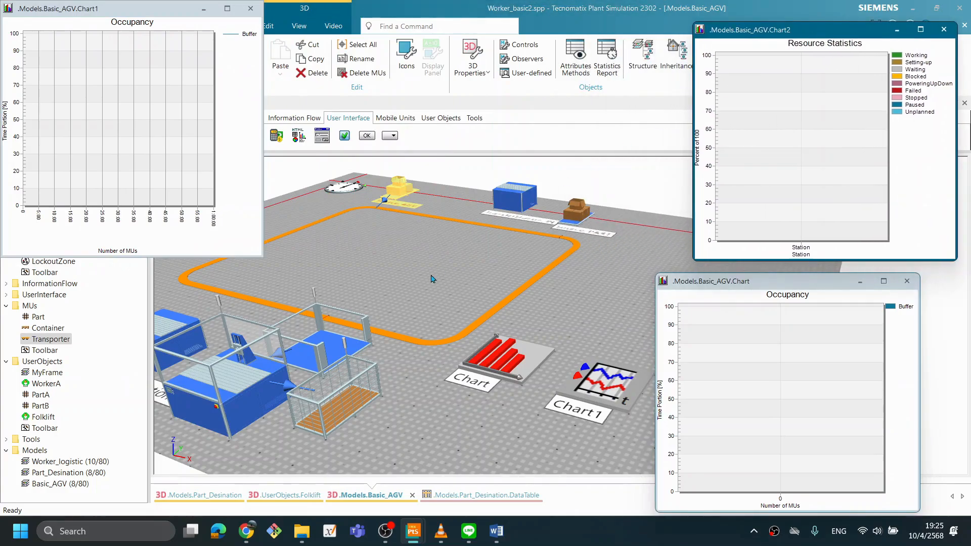
Run the simulation with two AGVs and reposition the Buffer occupancy histogram window while watching the charts.
right_click(587, 263)
left_click(593, 245)
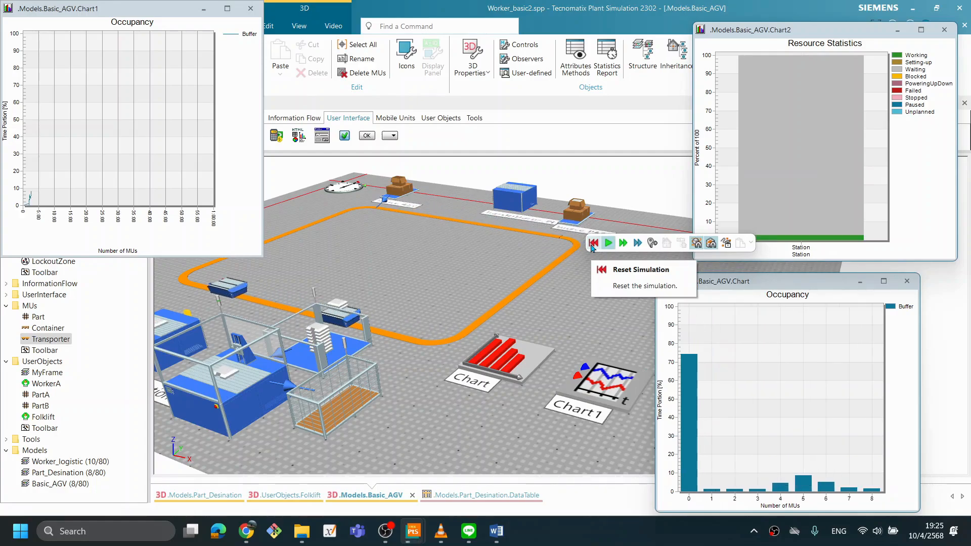
left_click(722, 284)
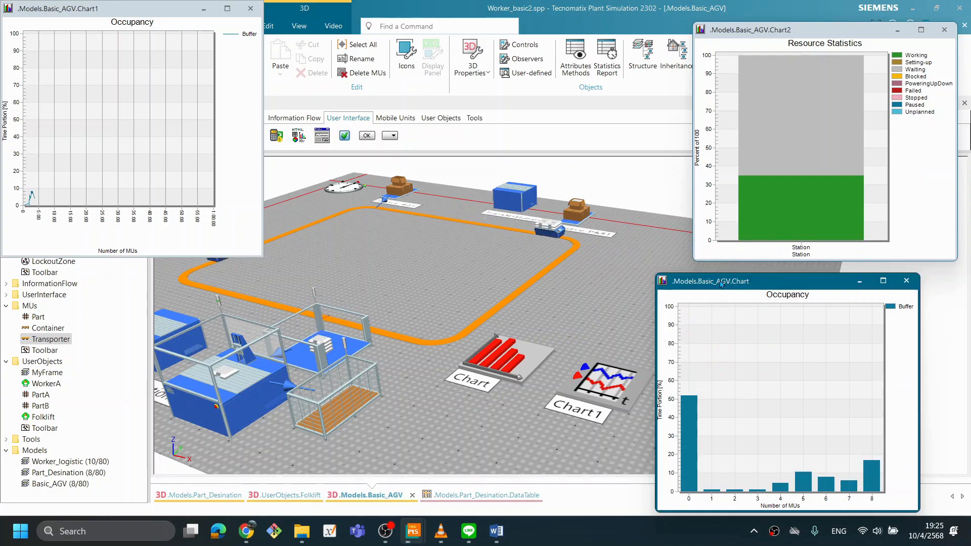
left_click_drag(720, 284, 712, 278)
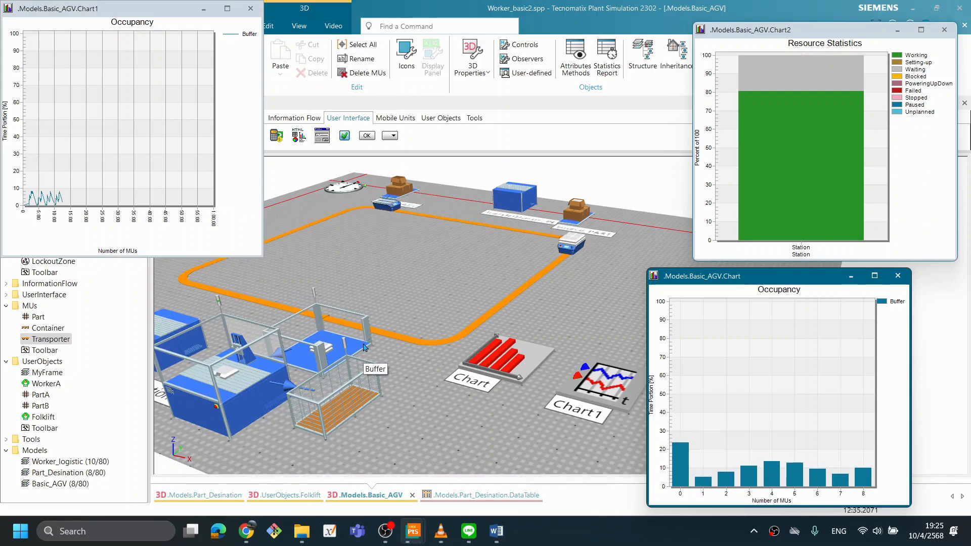
left_click_drag(779, 280, 720, 267)
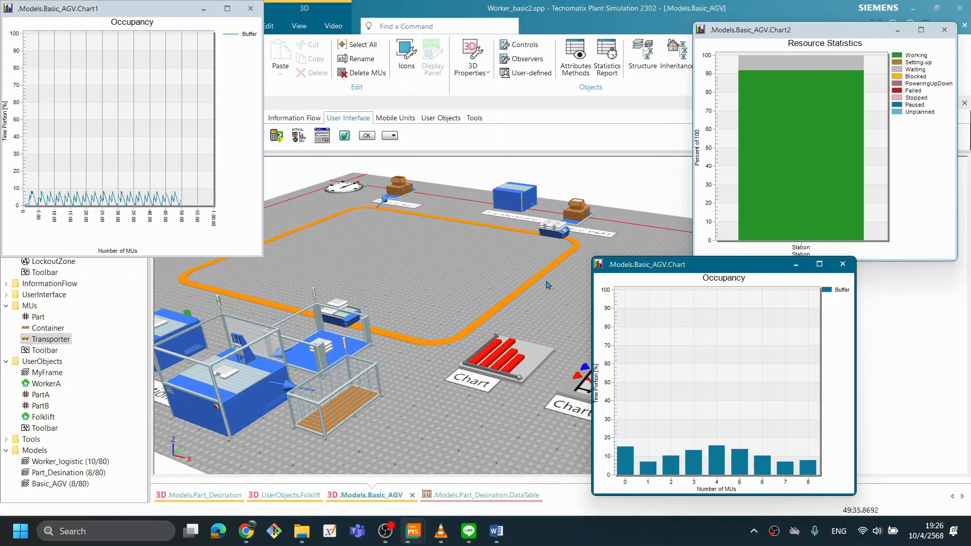
left_click_drag(624, 265, 691, 266)
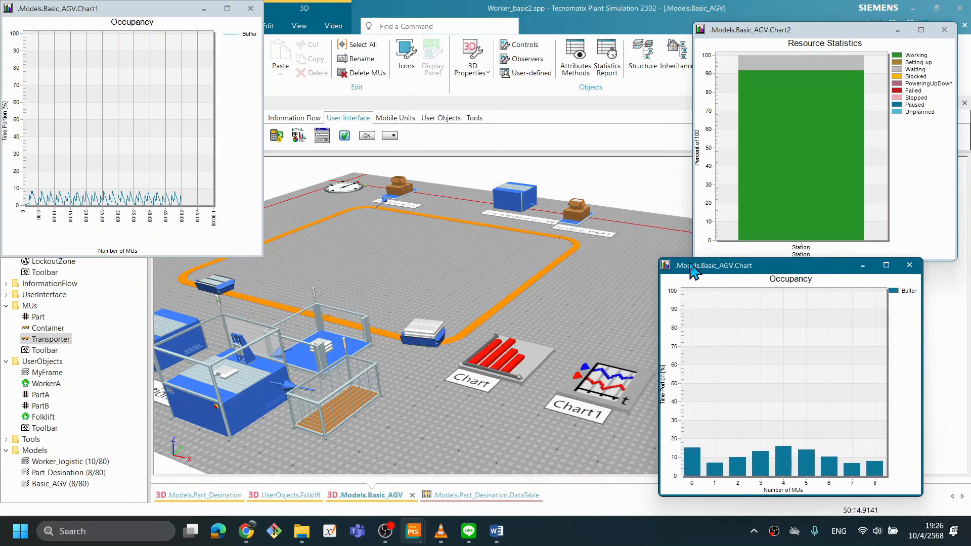
Reset the model and set Source_AGV's creation amount to 3.
right_click(589, 273)
left_click(599, 266)
right_click(565, 284)
left_click(484, 272)
double_click(400, 186)
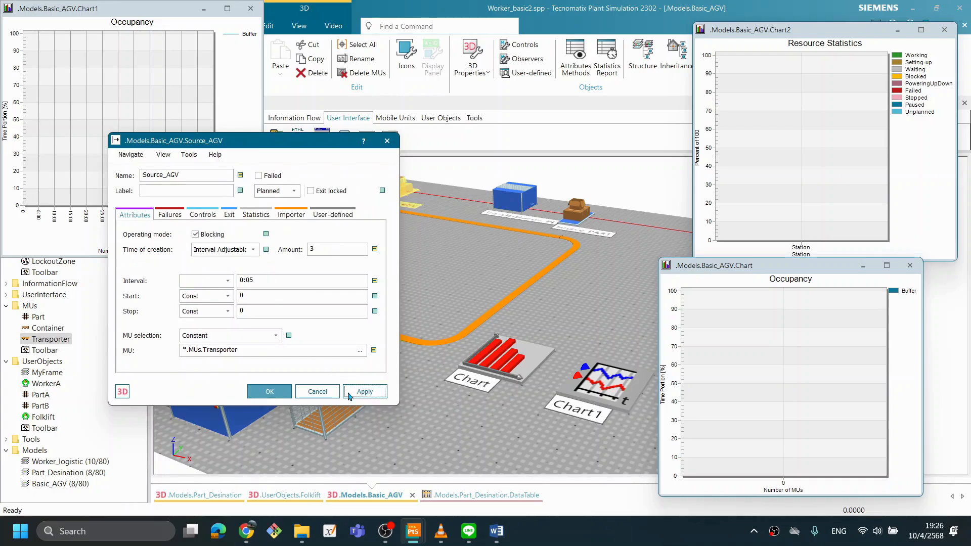
left_click(269, 393)
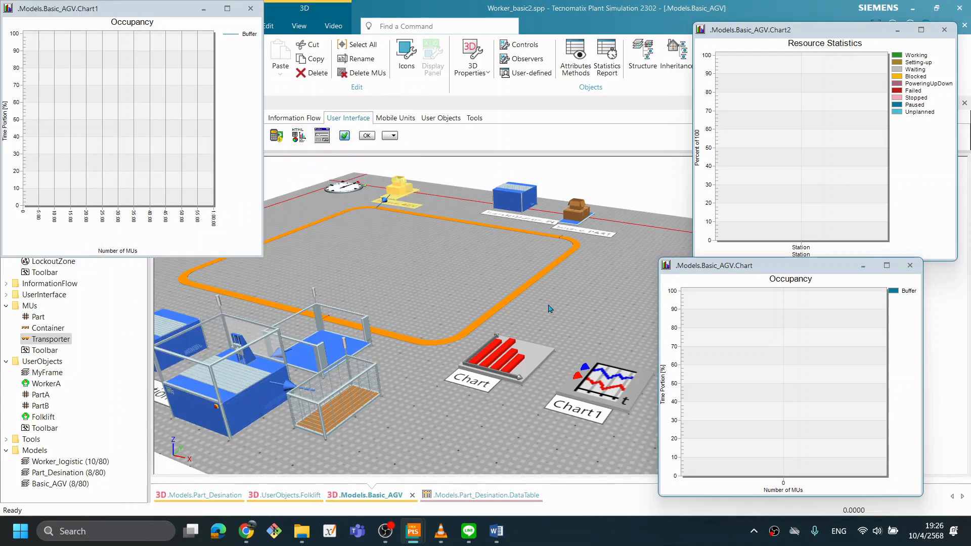
Run the simulation with three AGVs, shift the occupancy histogram window and examine the AGVs at the Buffer and transfer station.
right_click(565, 293)
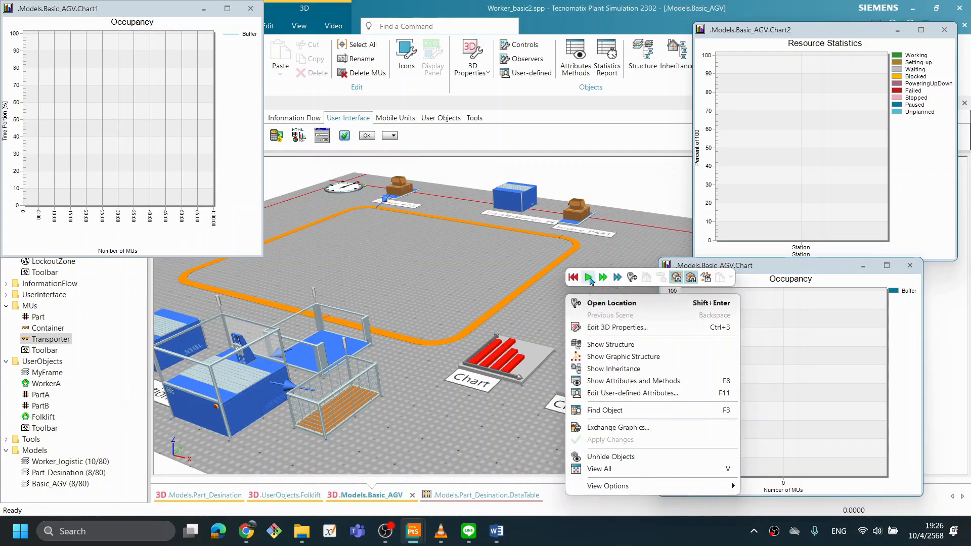
left_click(590, 278)
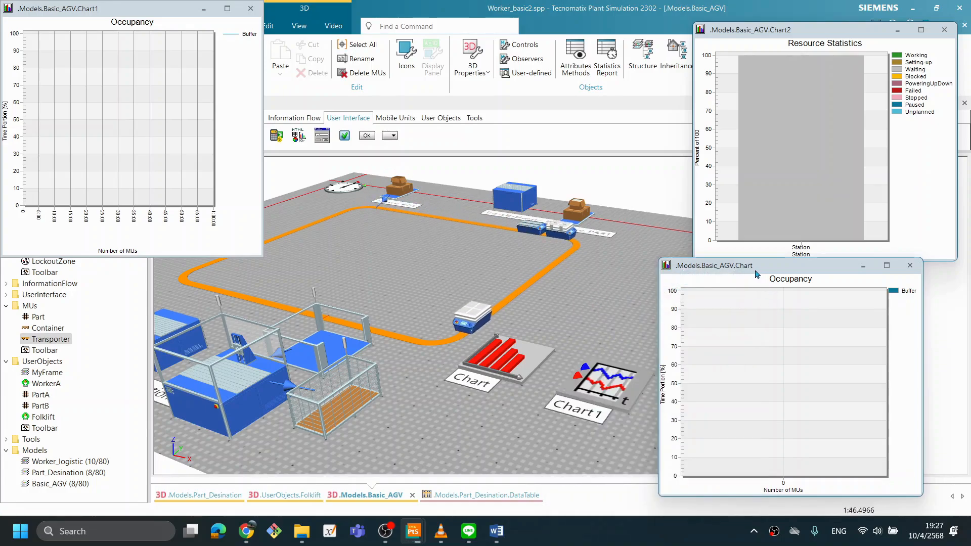
left_click_drag(767, 265, 678, 248)
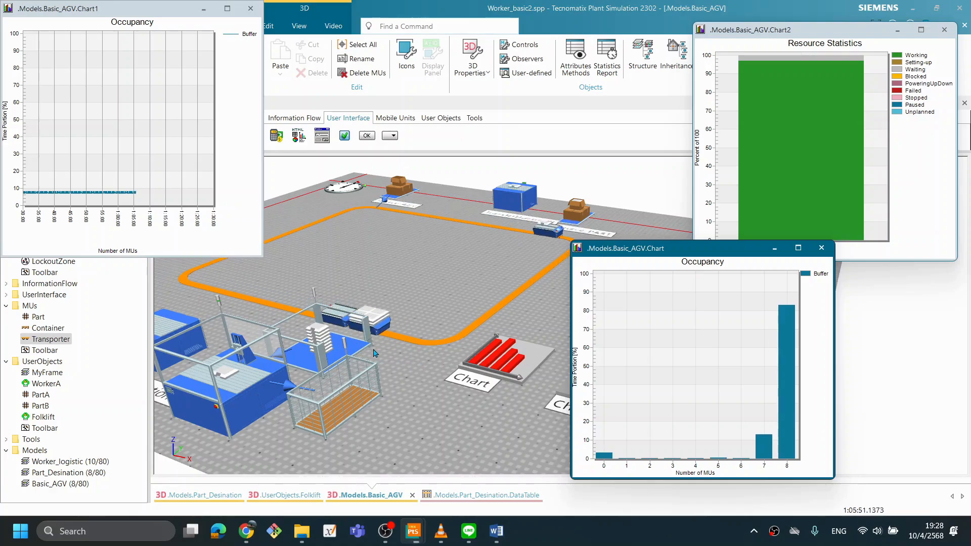
left_click_drag(586, 247, 613, 247)
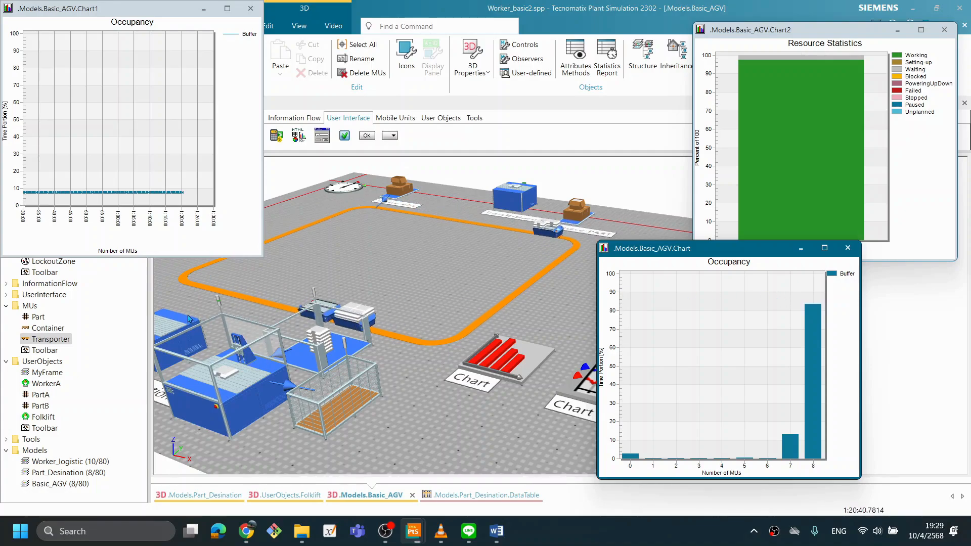
left_click_drag(456, 351, 478, 351)
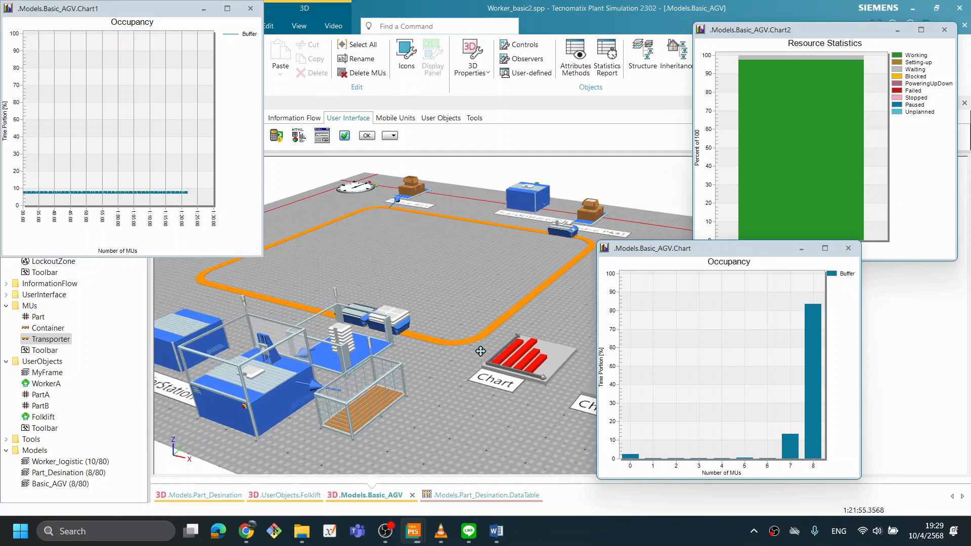
scroll(478, 351, "up", 2)
scroll(473, 367, "up", 2)
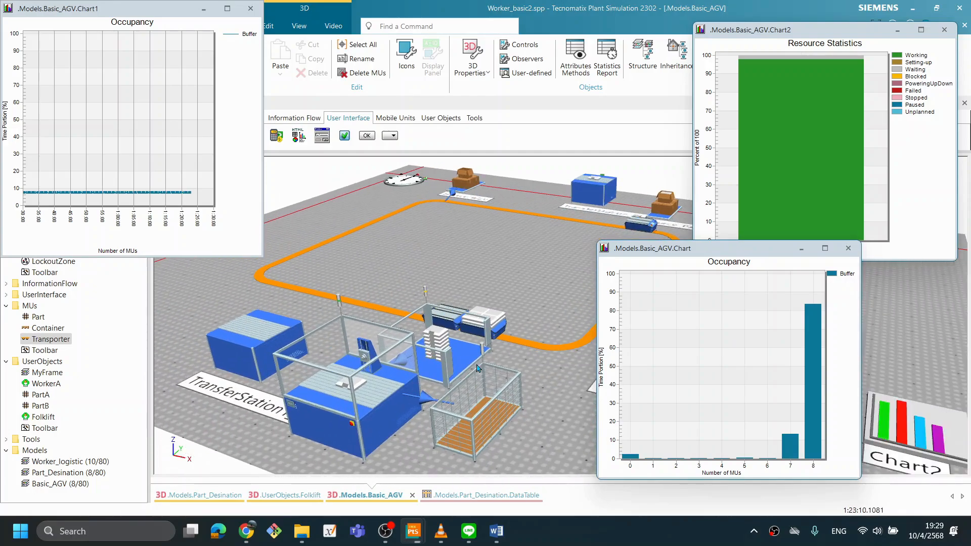
scroll(321, 316, "down", 2)
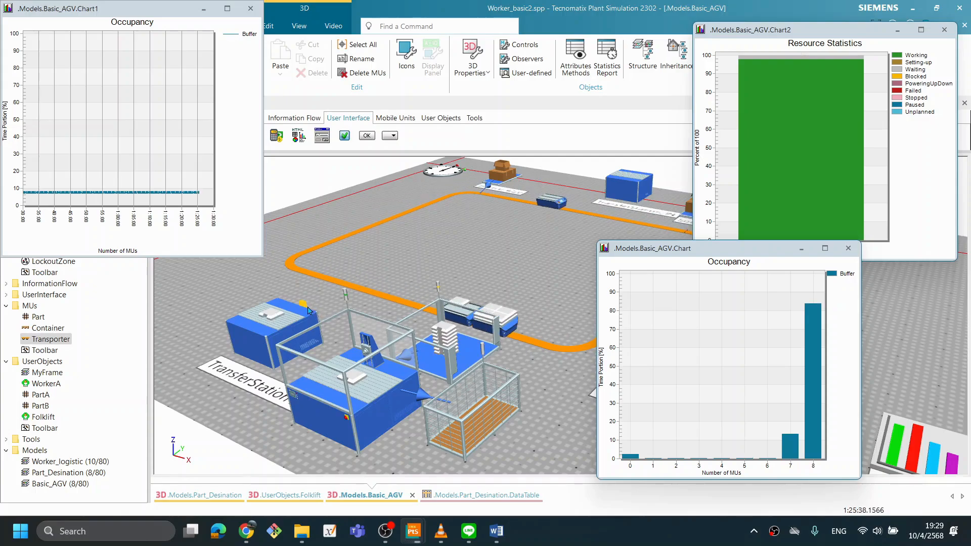
mouse_move(306, 312)
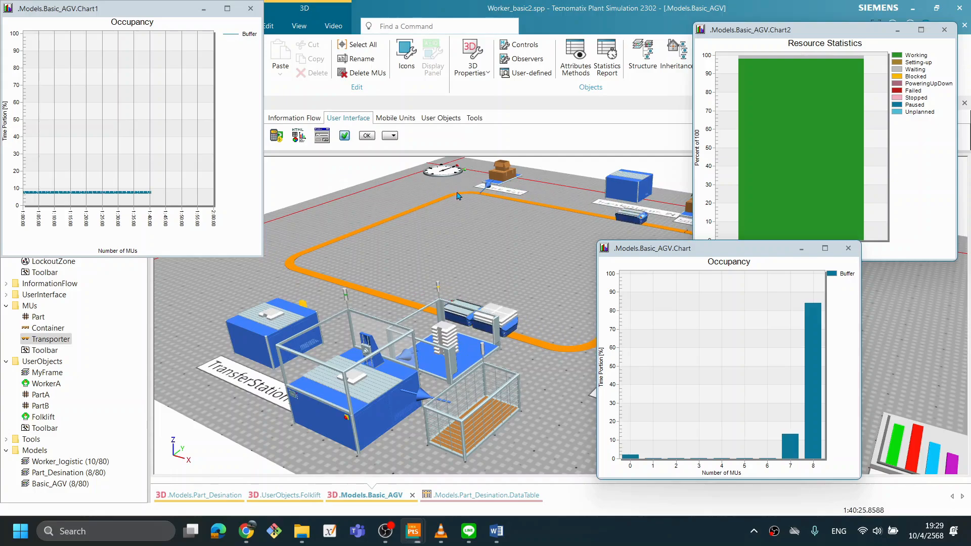
Move the occupancy histogram window slightly, reset the model and restart the three-AGV simulation.
left_click(653, 255)
left_click_drag(651, 255, 630, 267)
right_click(497, 262)
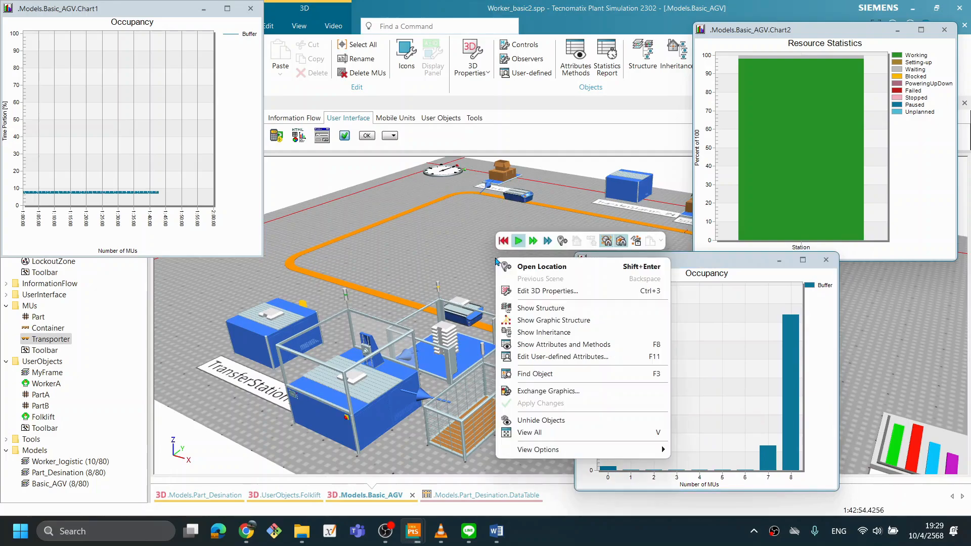
left_click(503, 241)
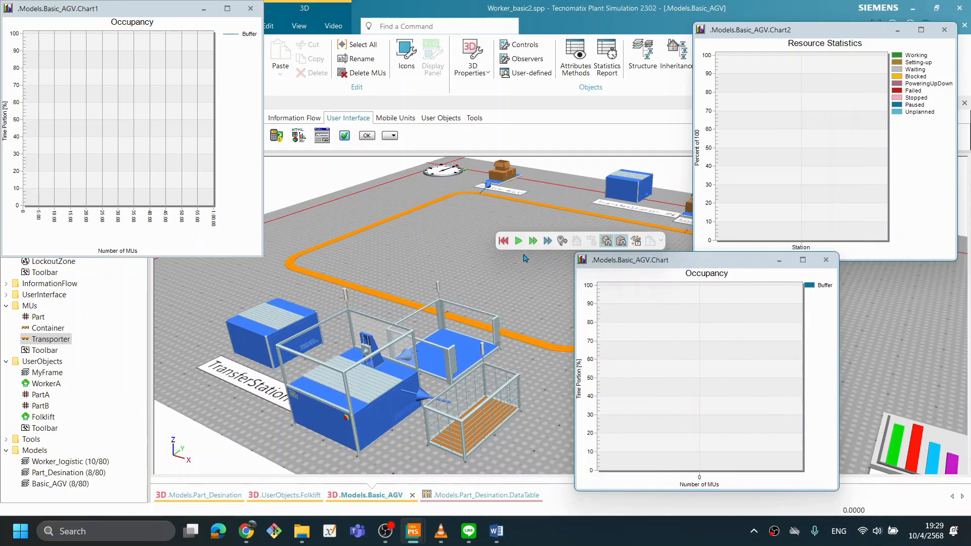
left_click(522, 244)
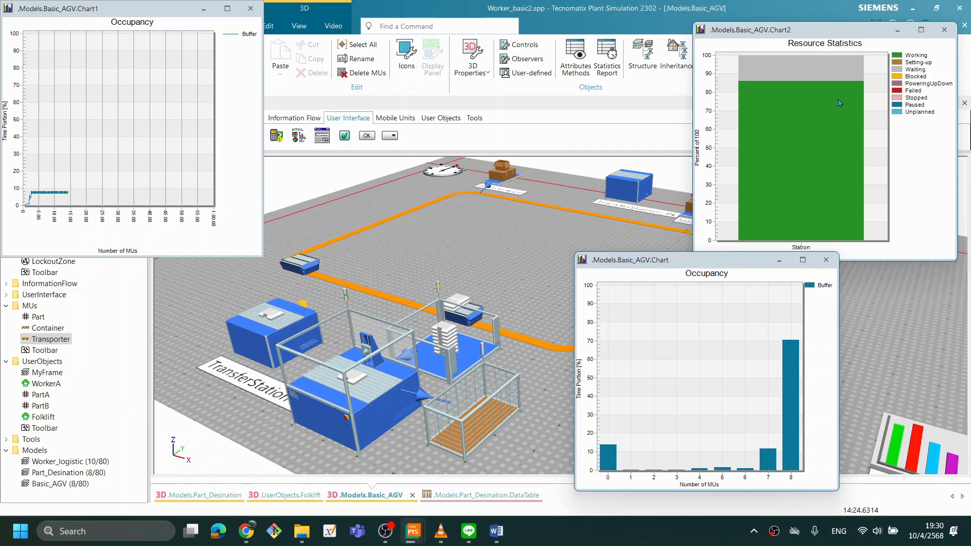
Move the occupancy histogram window clear of the AGV track and bring the track and transfer station into view.
left_click_drag(495, 266, 516, 268)
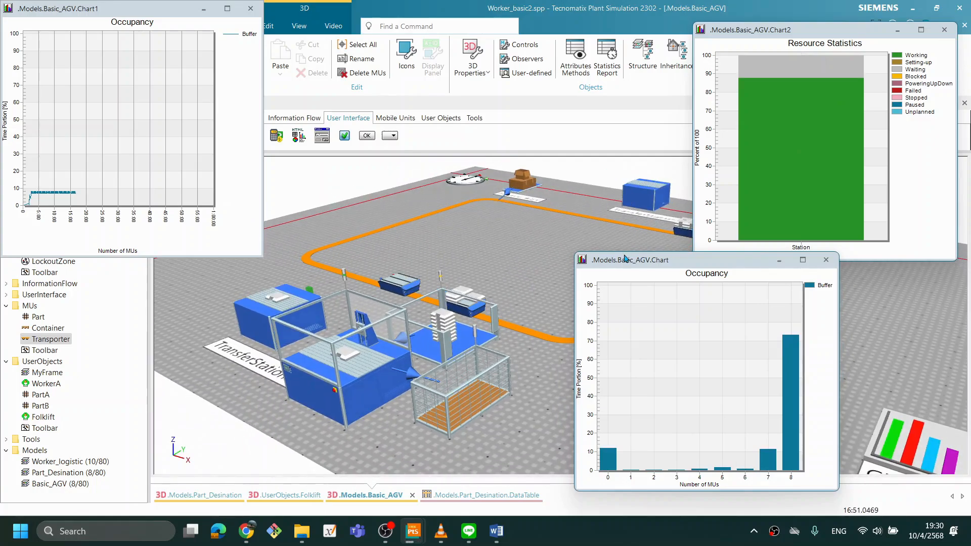
left_click_drag(631, 262, 735, 264)
left_click_drag(532, 229, 580, 258)
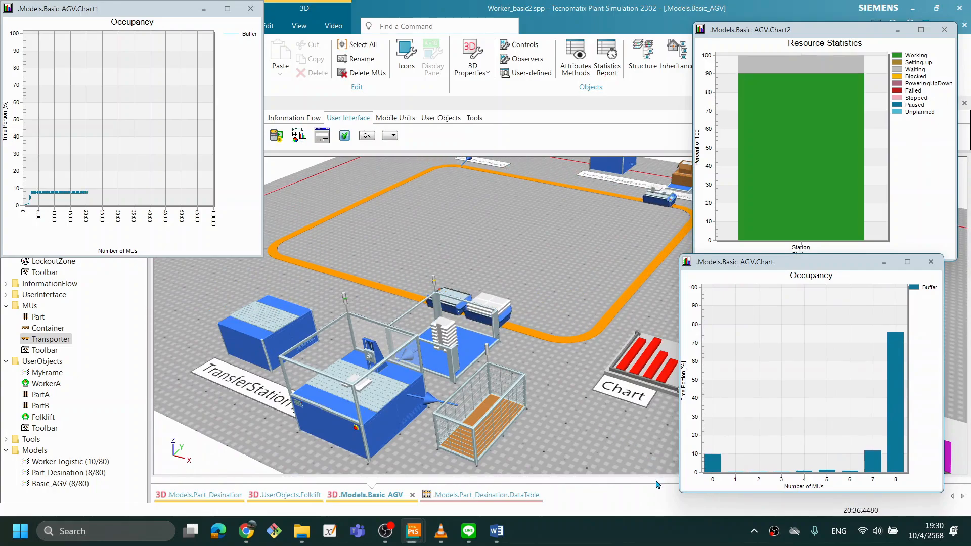
Examine the three-AGV run around the Buffer and transfer station, and reset the model.
left_click_drag(590, 441, 581, 439)
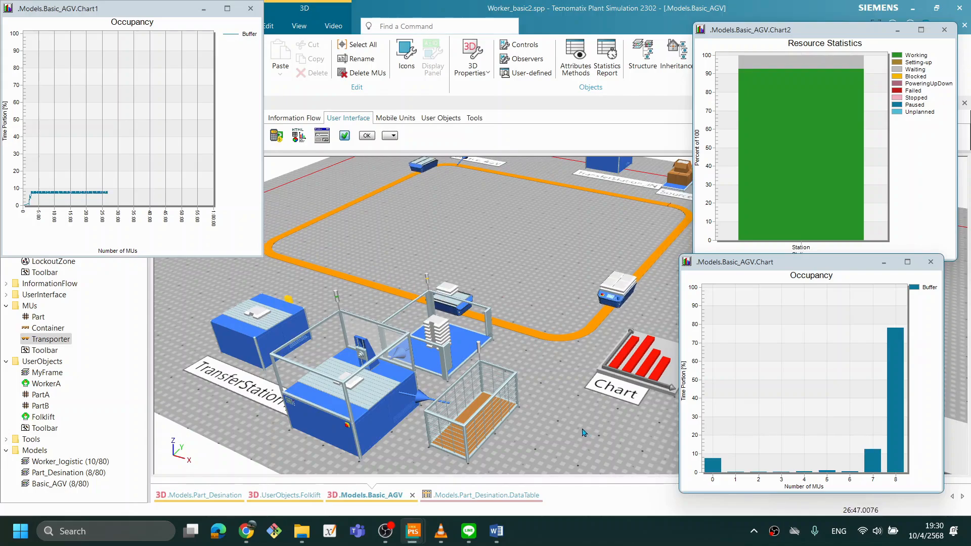
scroll(584, 435, "down", 1)
scroll(584, 435, "up", 2)
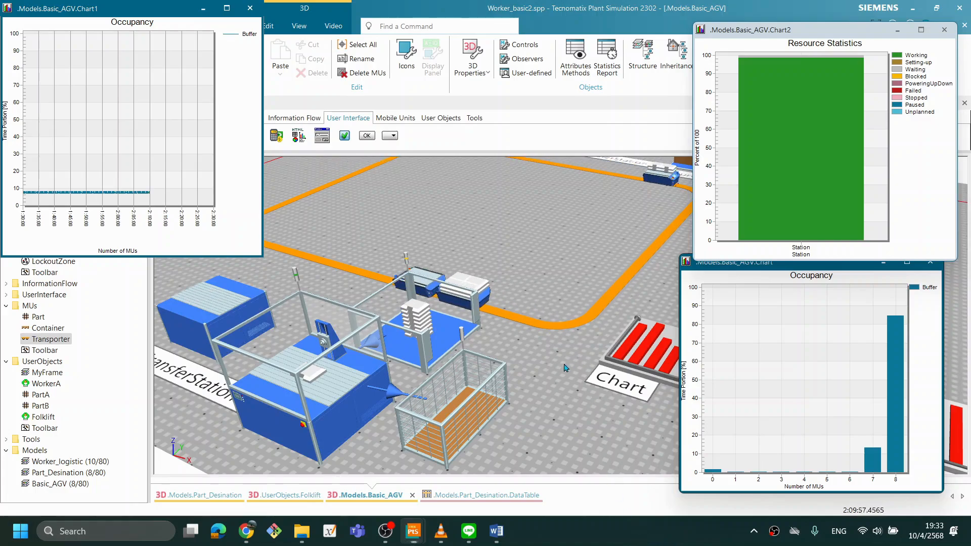
right_click(552, 172)
left_click(557, 157)
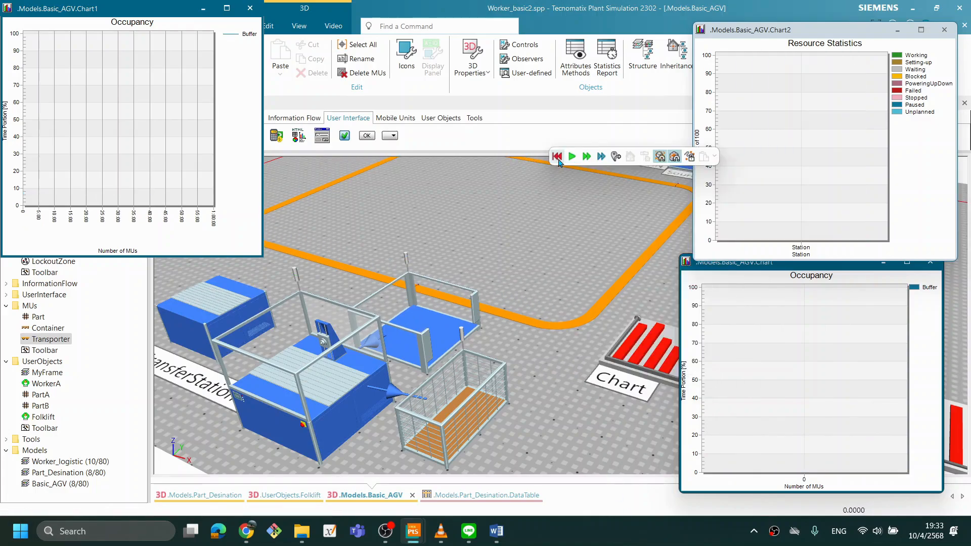
left_click(613, 531)
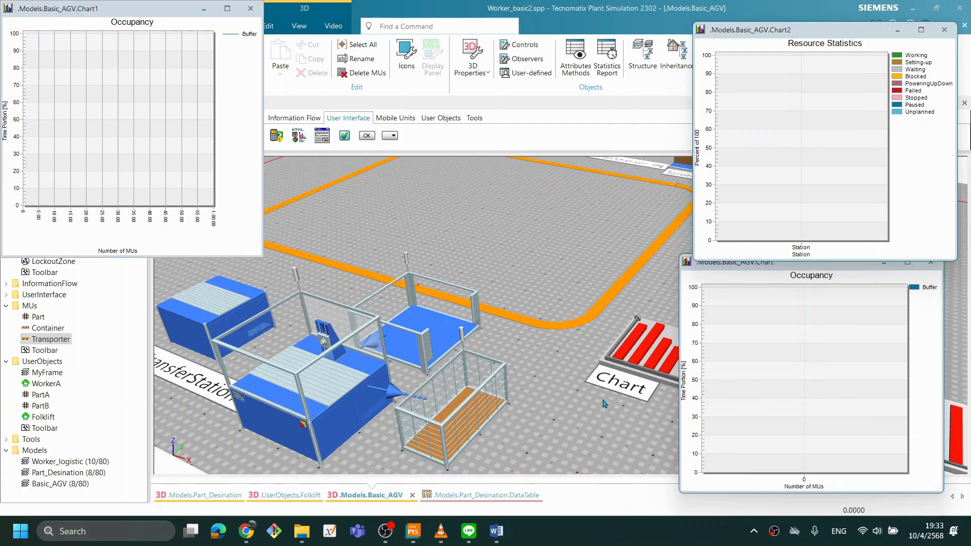
Set Source_AGV's creation amount to 2 and apply the change.
left_click_drag(495, 221, 543, 306)
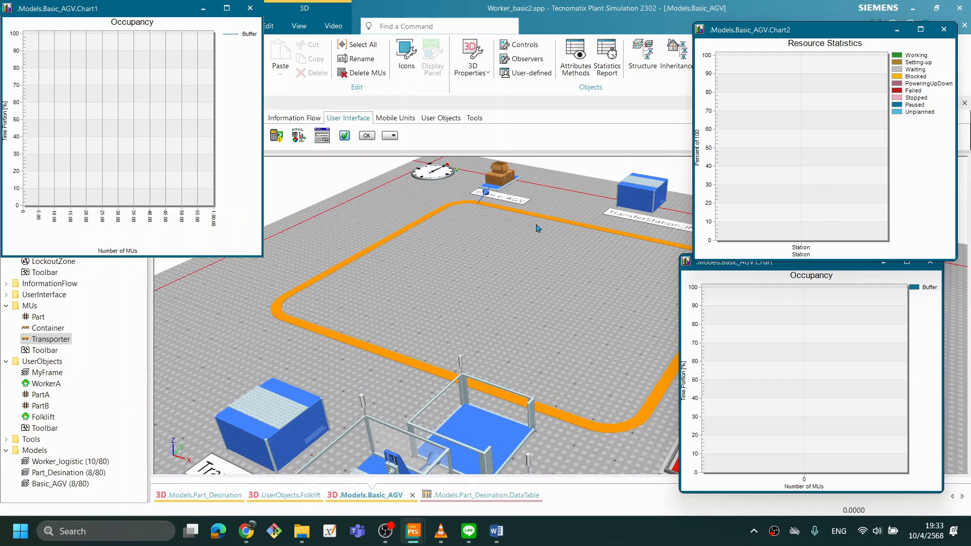
double_click(506, 187)
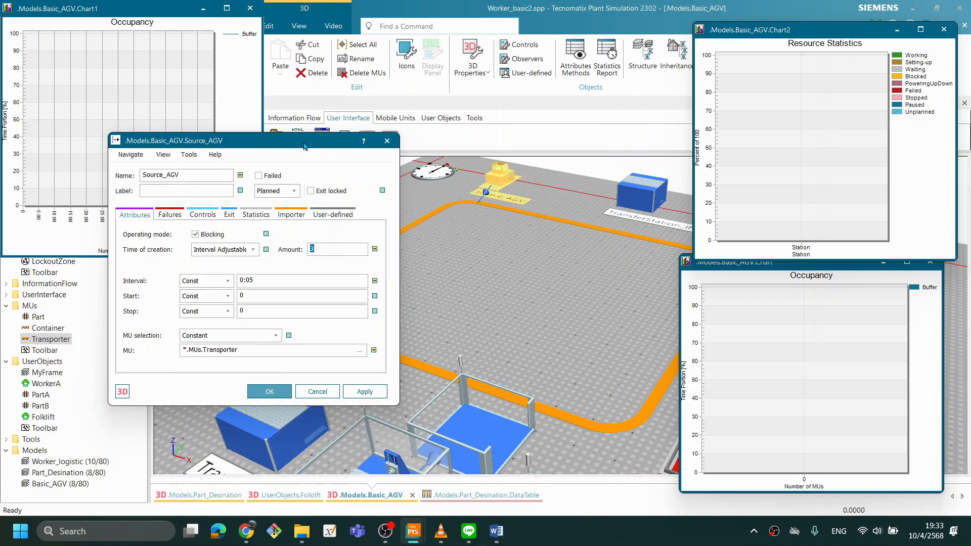
left_click_drag(304, 147, 381, 147)
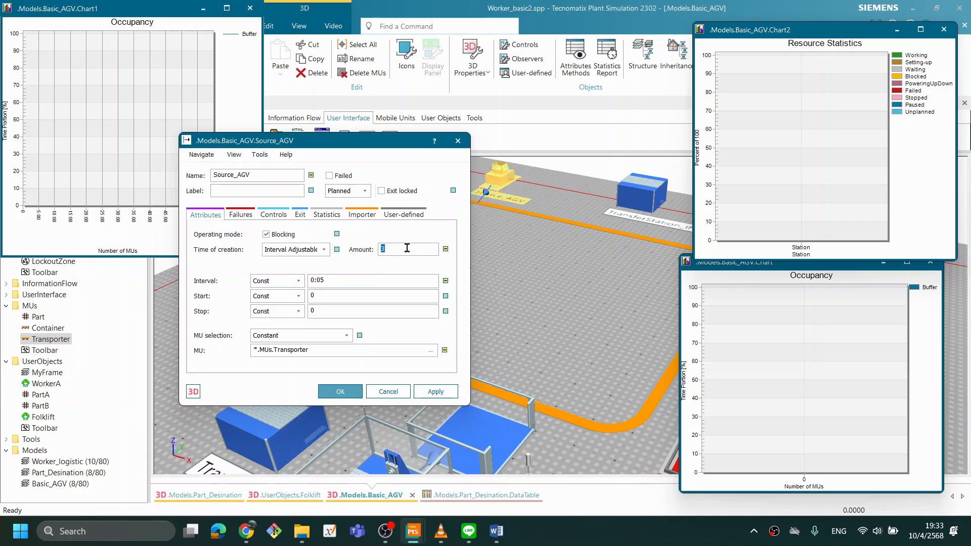
left_click(428, 391)
left_click(338, 393)
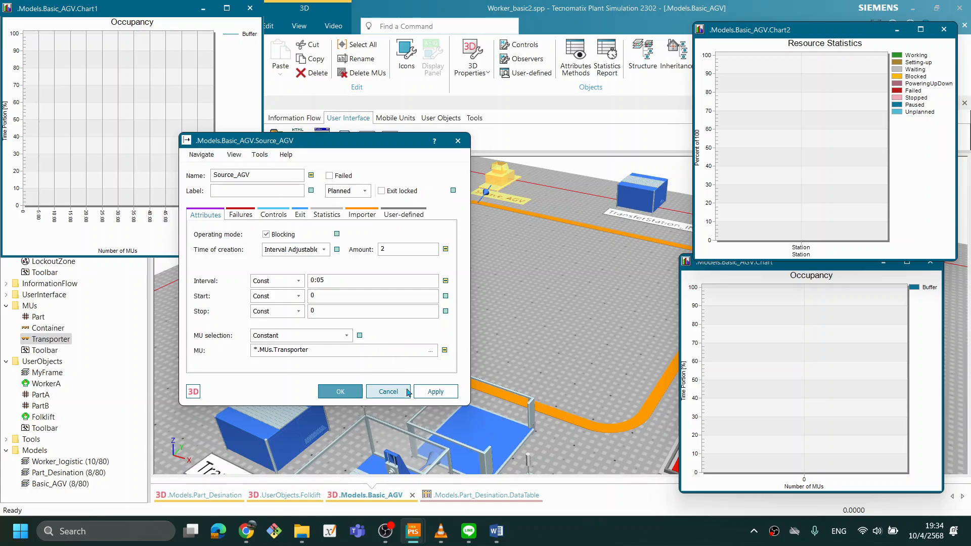
left_click(345, 393)
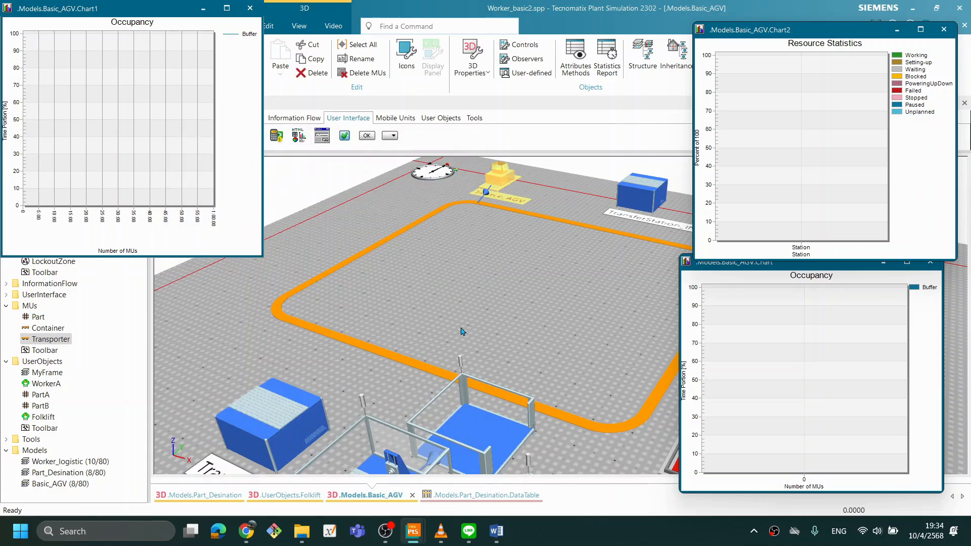
Set the Buffer's capacity to -1 for unlimited storage.
scroll(511, 268, "down", 5)
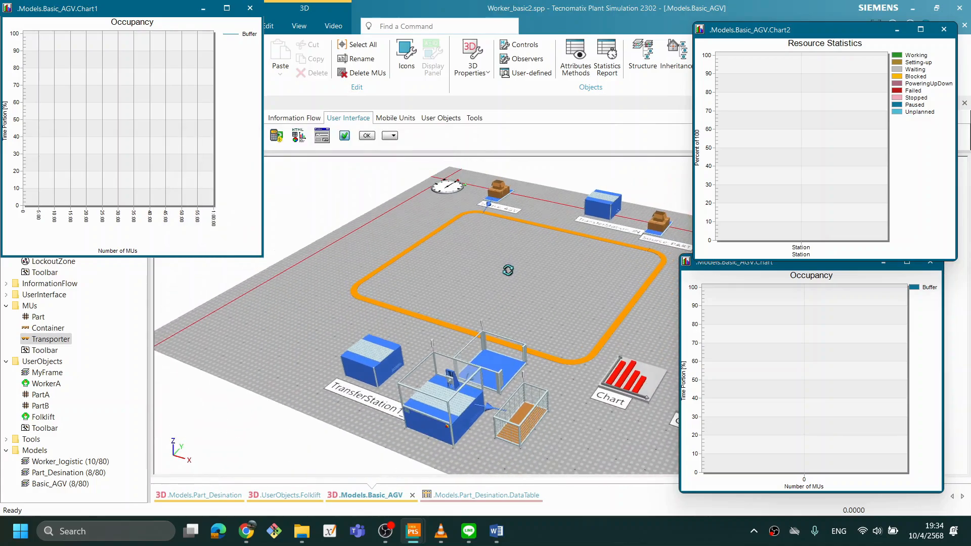
left_click_drag(508, 270, 515, 274)
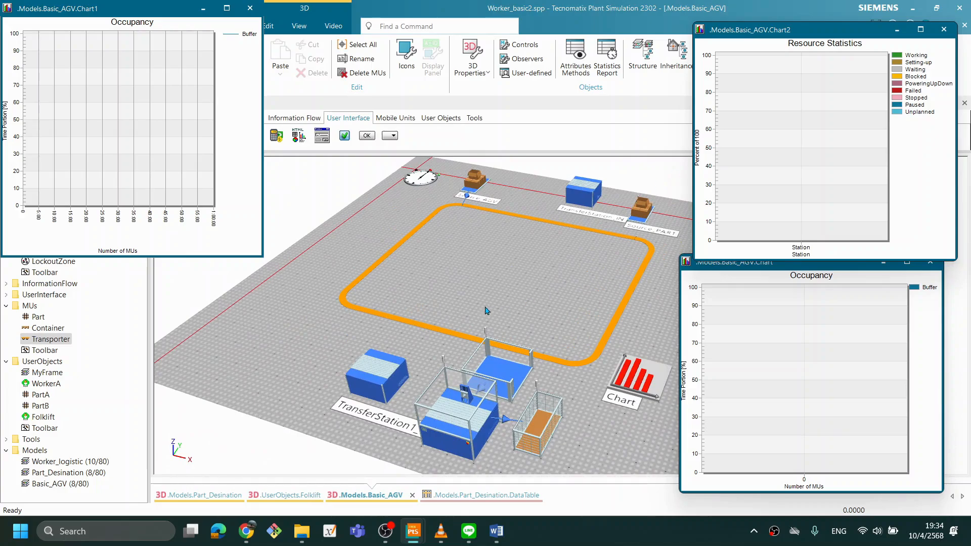
left_click_drag(485, 312, 488, 299)
left_click(580, 544)
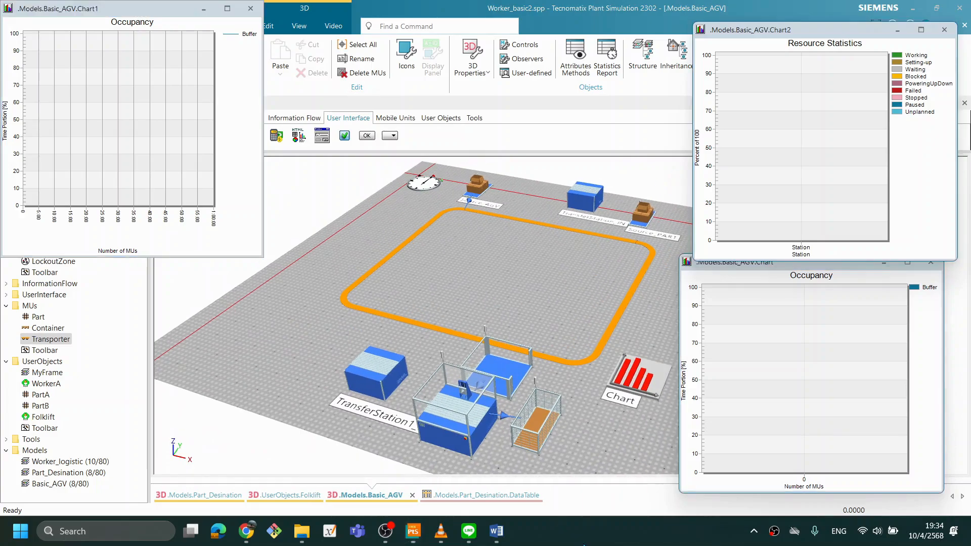
left_click(509, 309)
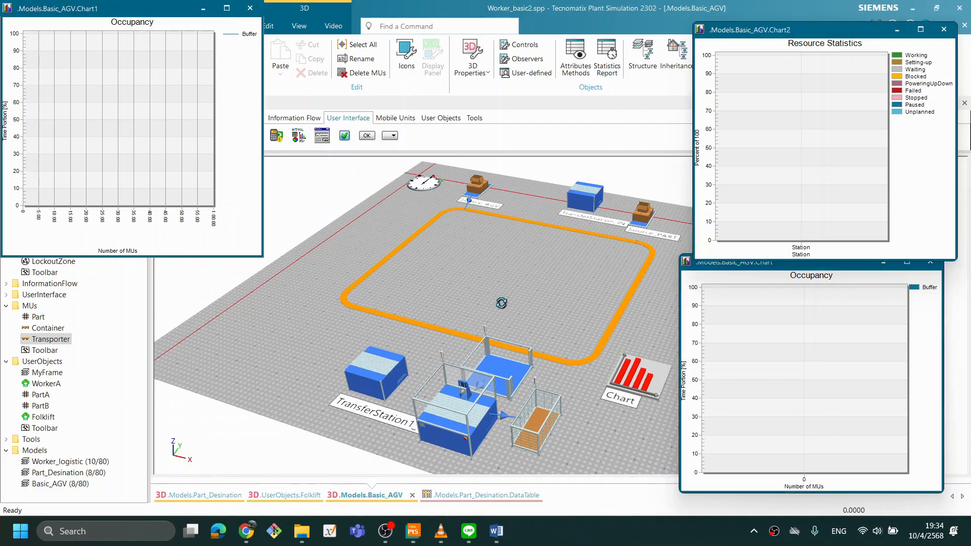
scroll(567, 365, "up", 3)
scroll(567, 365, "up", 2)
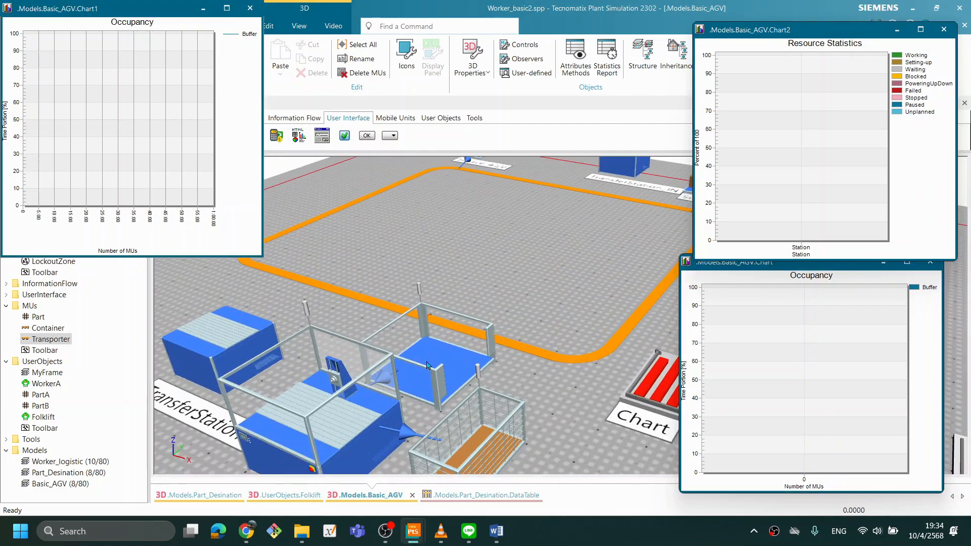
double_click(429, 365)
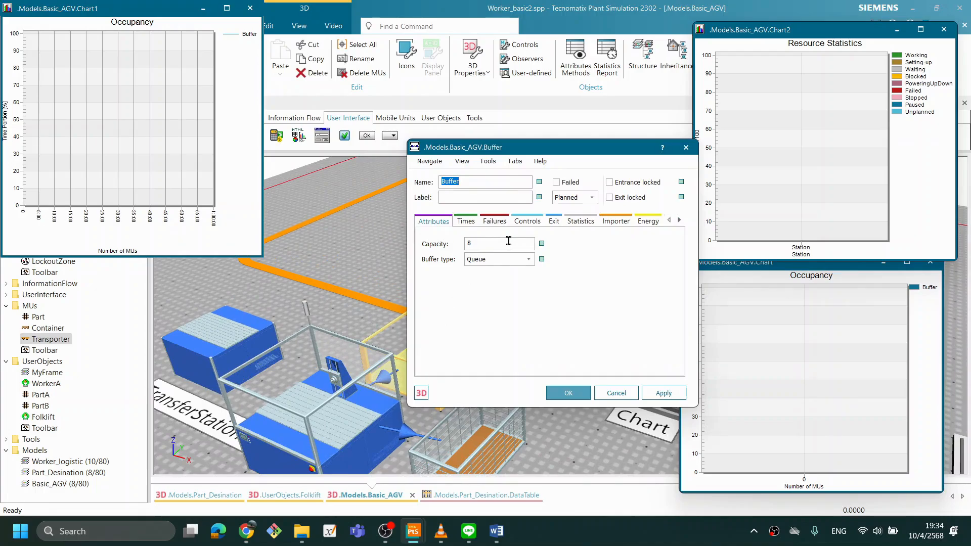
type("-1")
left_click(574, 395)
left_click(539, 242)
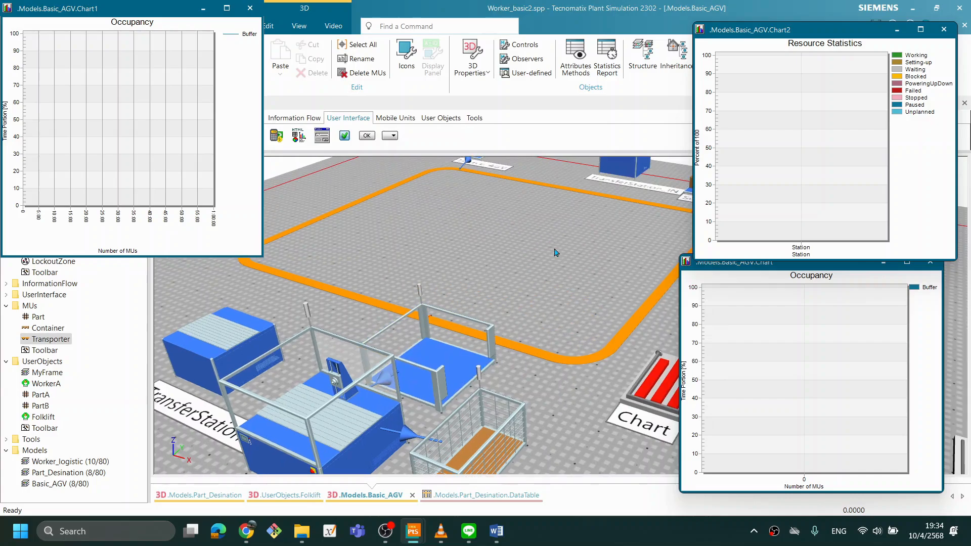
Reset the model, run the simulation with two AGVs and move the occupancy histogram window up over the resource statistics chart.
right_click(586, 275)
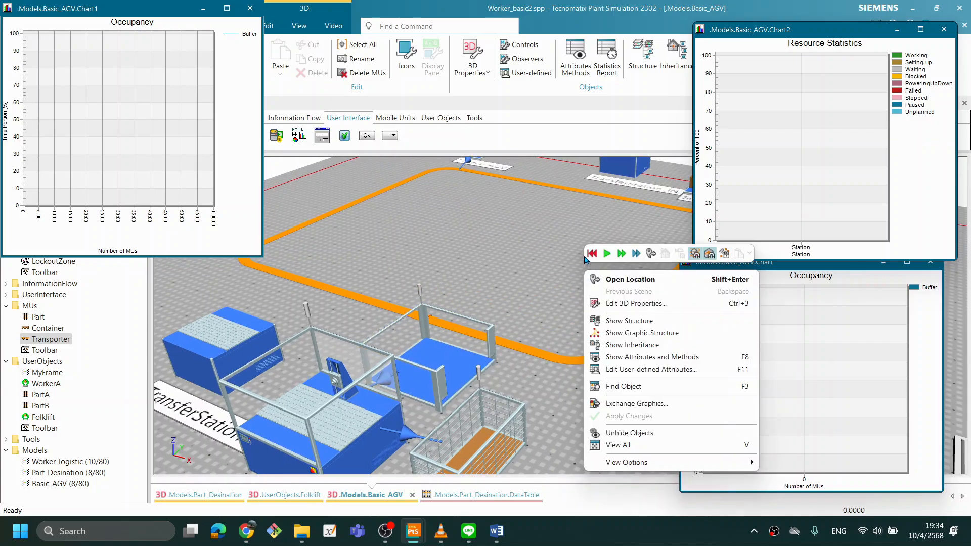
left_click(595, 257)
left_click(607, 257)
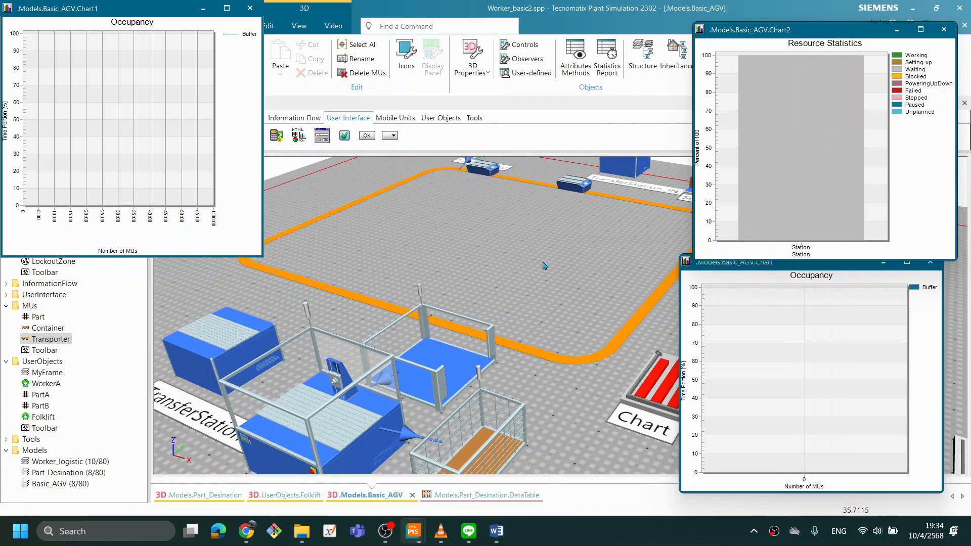
scroll(543, 265, "down", 1)
left_click_drag(544, 266, 572, 271)
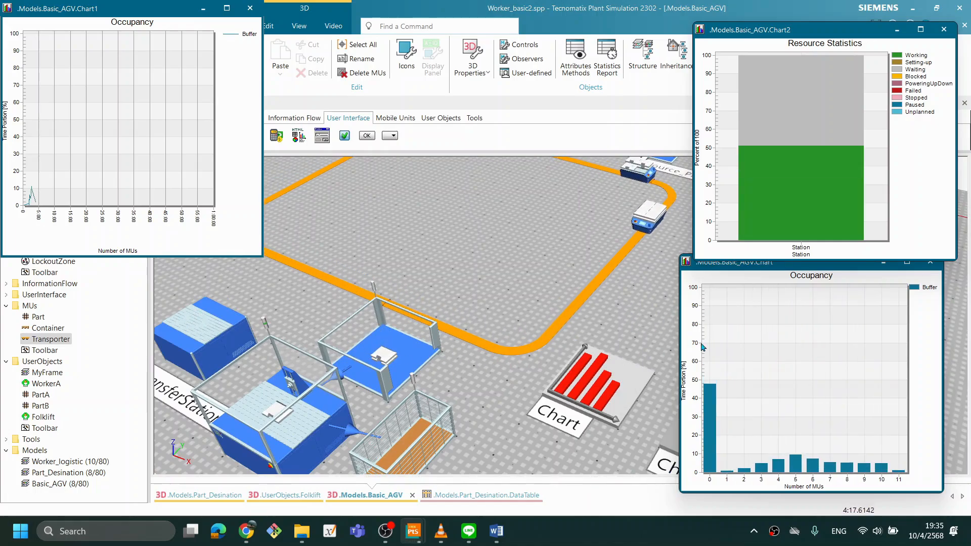
left_click_drag(744, 263, 674, 120)
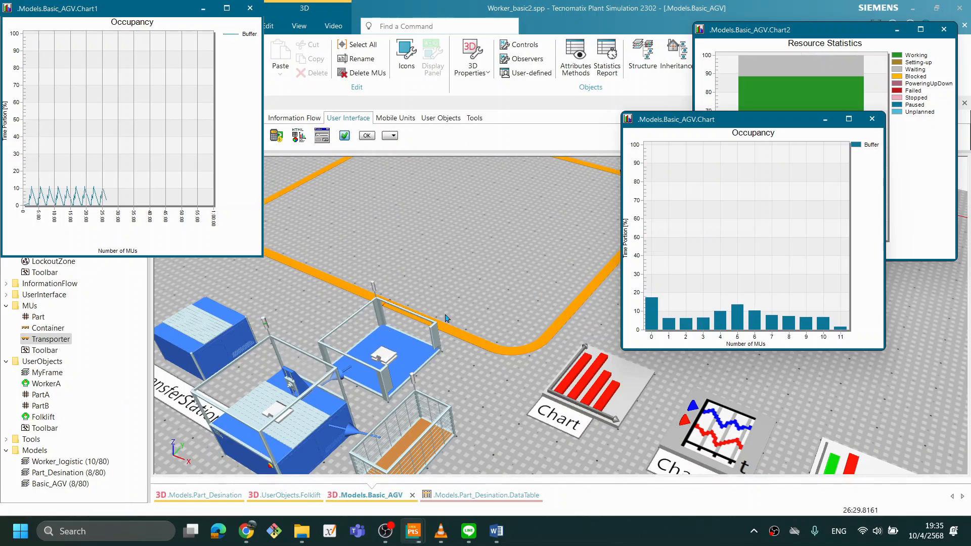
Reset the model and set Source_AGV's creation amount to 3.
right_click(525, 275)
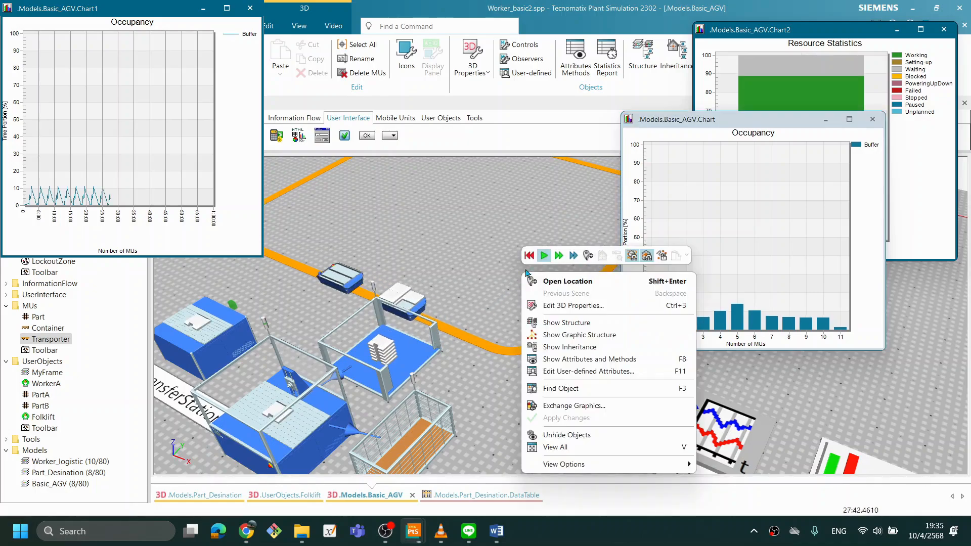
left_click(529, 257)
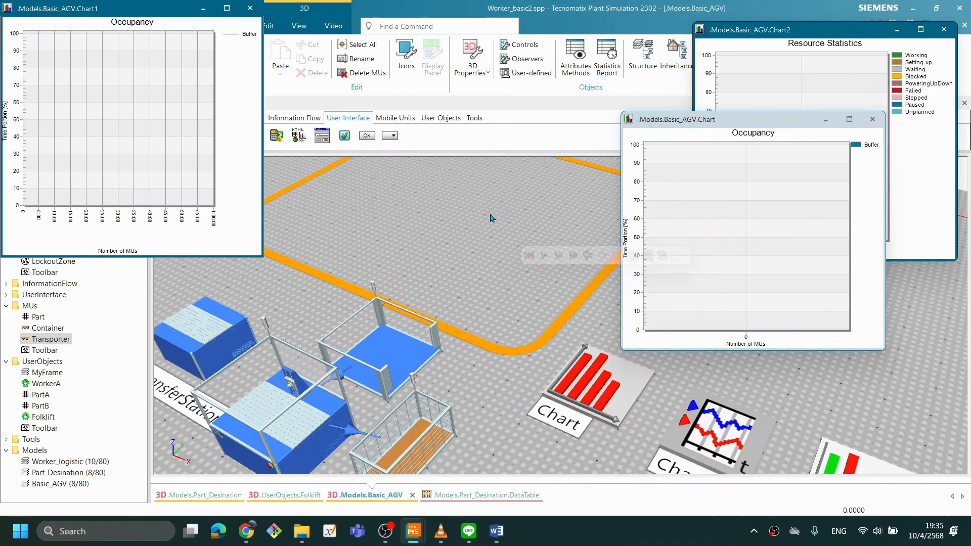
scroll(490, 218, "down", 5)
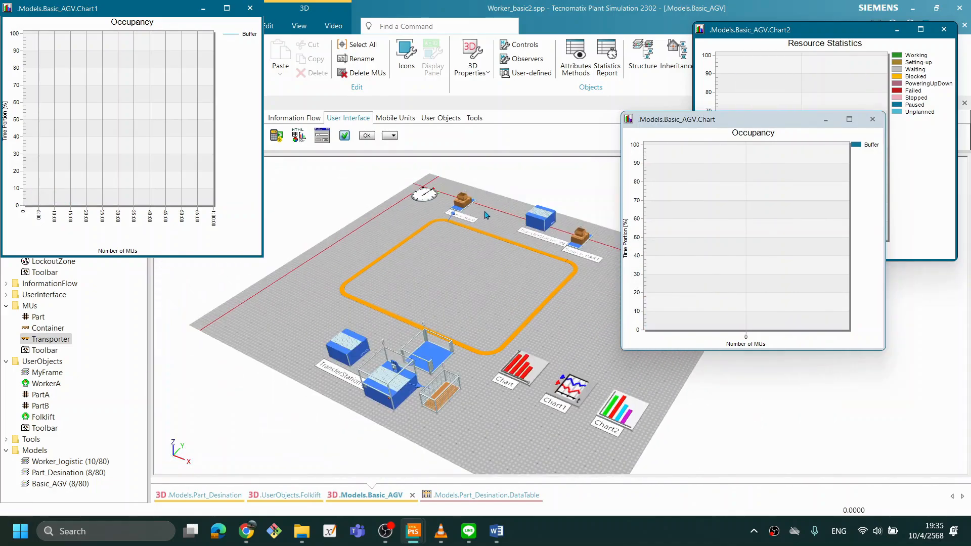
double_click(462, 200)
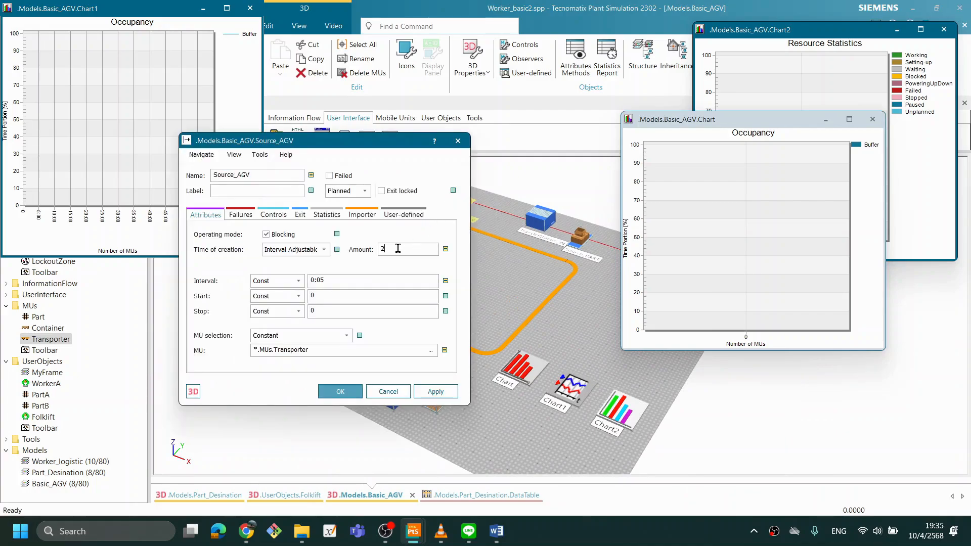
left_click(340, 392)
Run the simulation with three AGVs and the unlimited Buffer, and examine the parts accumulating at the Buffer.
right_click(511, 299)
left_click(519, 283)
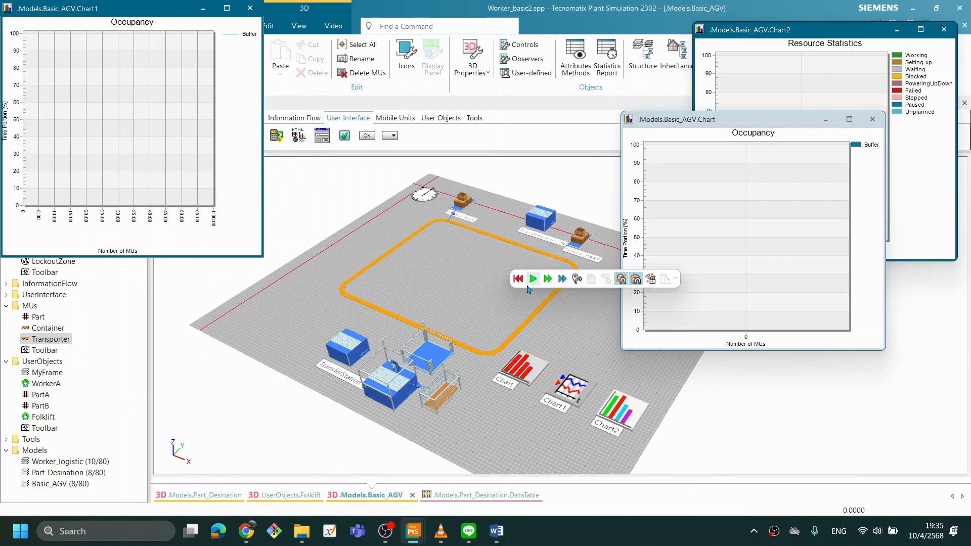
left_click(531, 279)
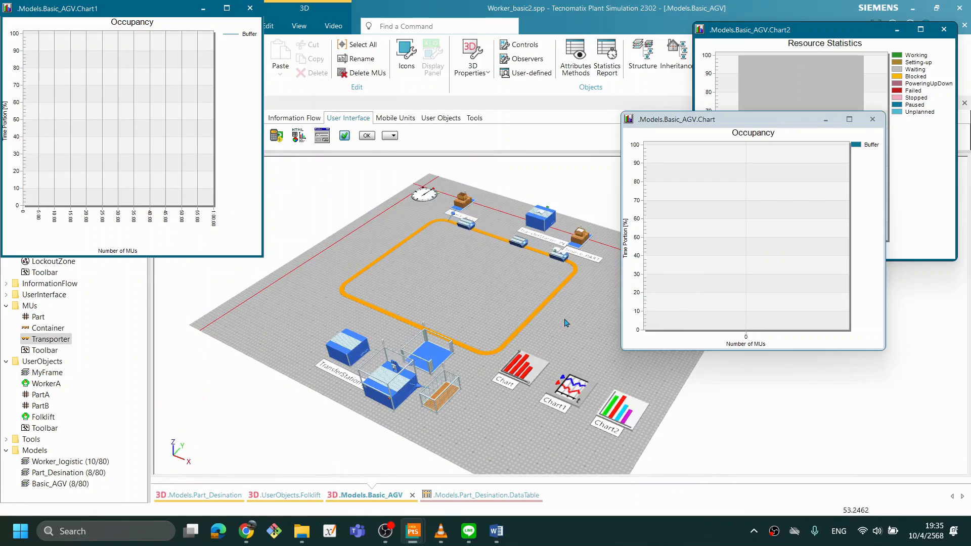
scroll(564, 322, "up", 3)
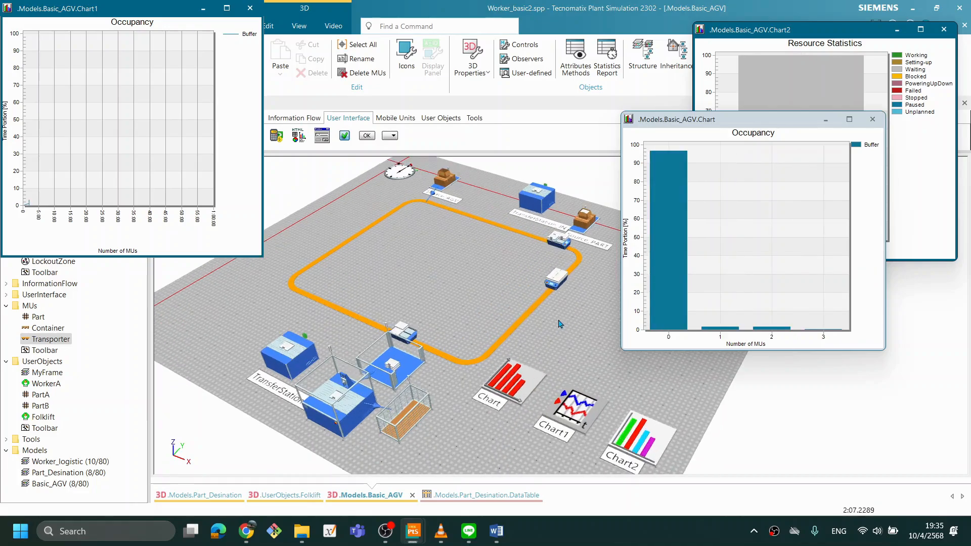
scroll(560, 324, "up", 2)
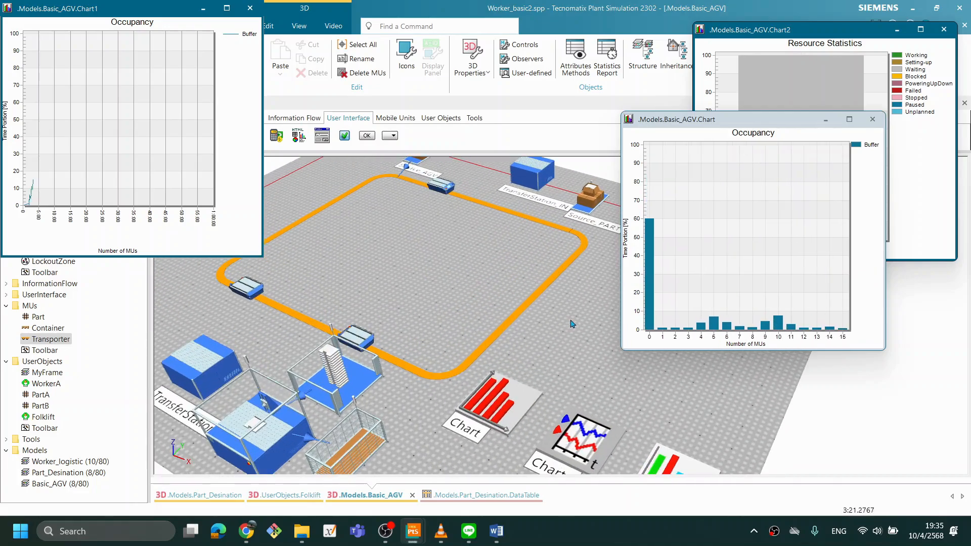
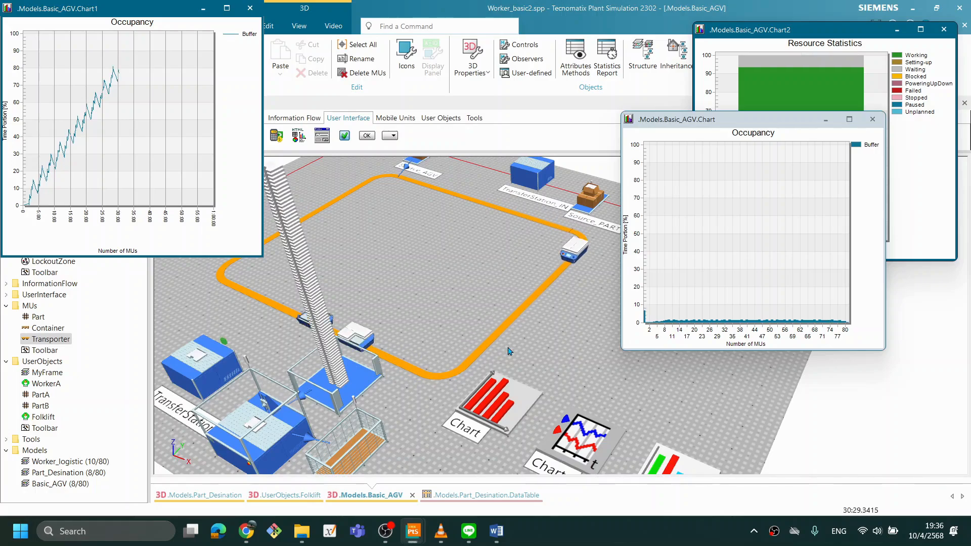
Reset the model and change the Buffer's capacity.
right_click(461, 301)
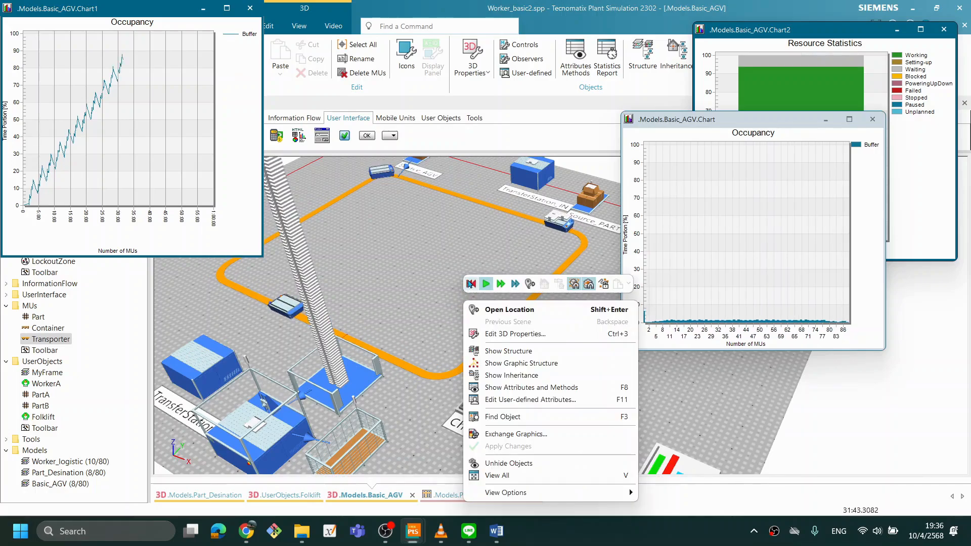
left_click(471, 284)
double_click(347, 380)
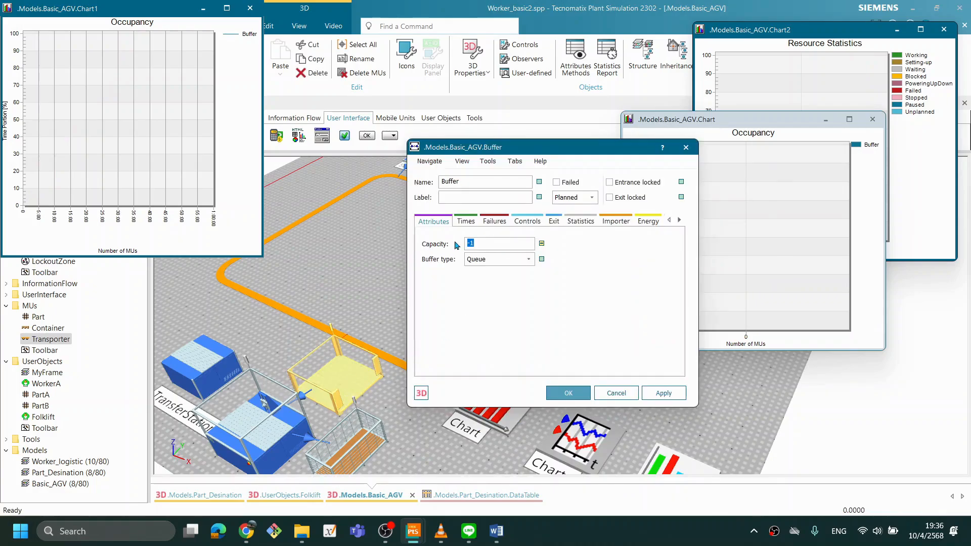
left_click(568, 393)
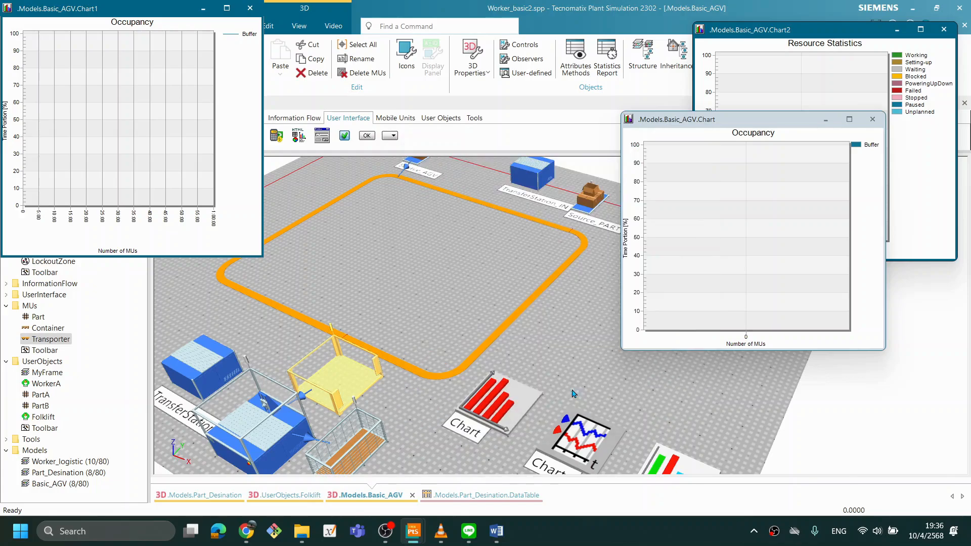
Change the creation amount of Source_AGV and confirm its settings.
left_click(499, 357)
scroll(441, 183, "down", 6)
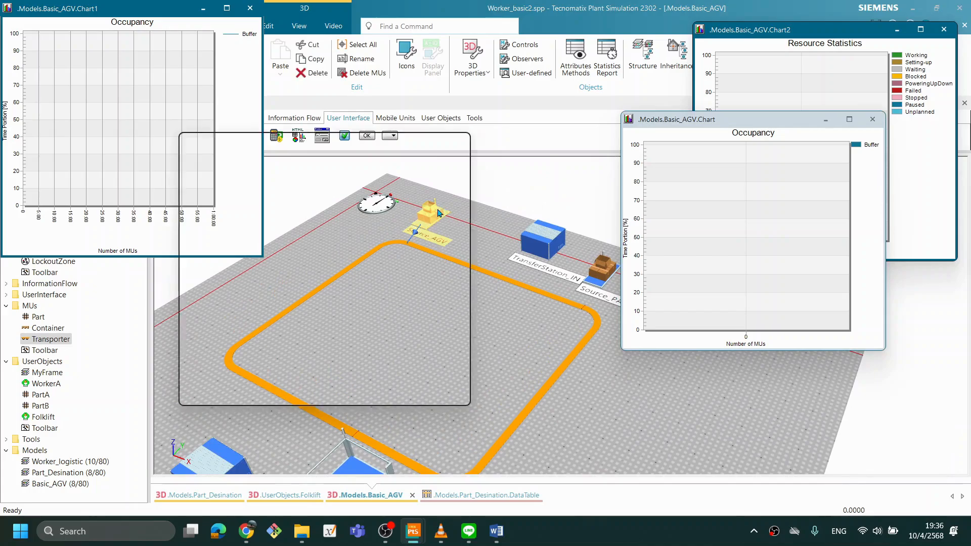
double_click(438, 212)
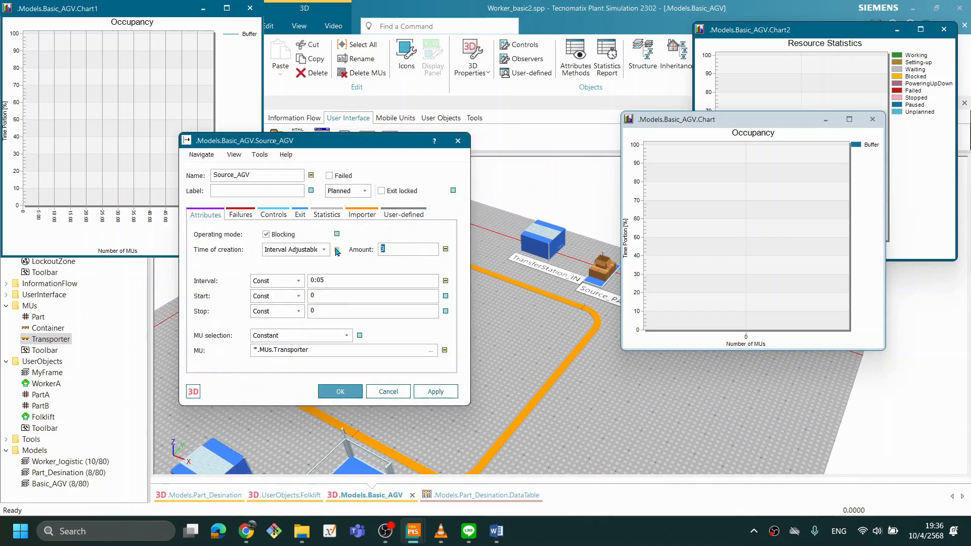
left_click(338, 390)
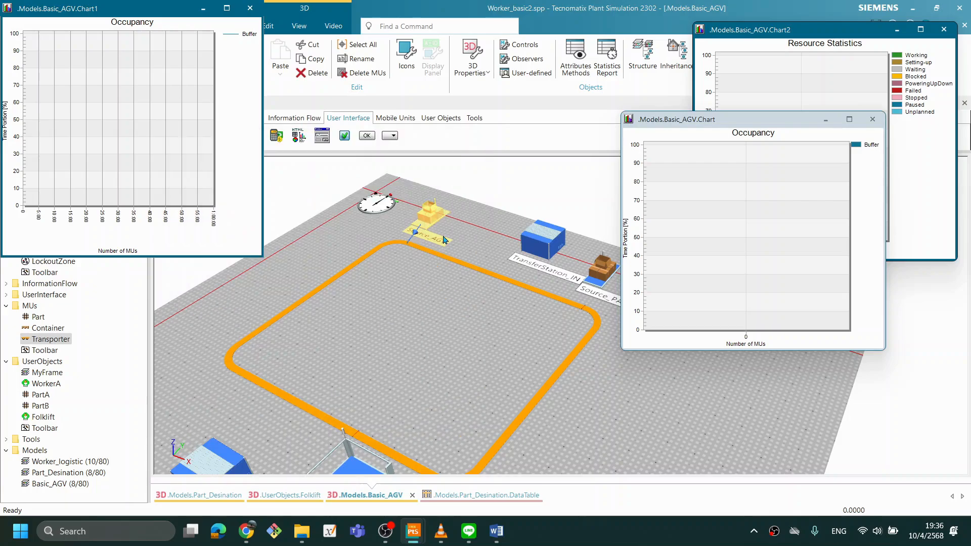
Arrange the two Buffer occupancy charts and the Resource Statistics chart around the 3D model so none overlaps another.
left_click(592, 539)
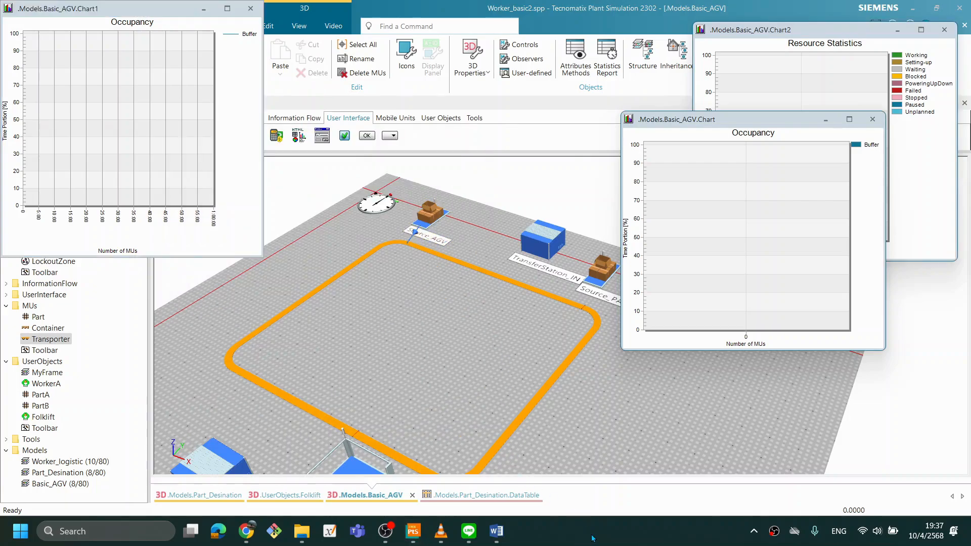
right_click(445, 283)
left_click(454, 266)
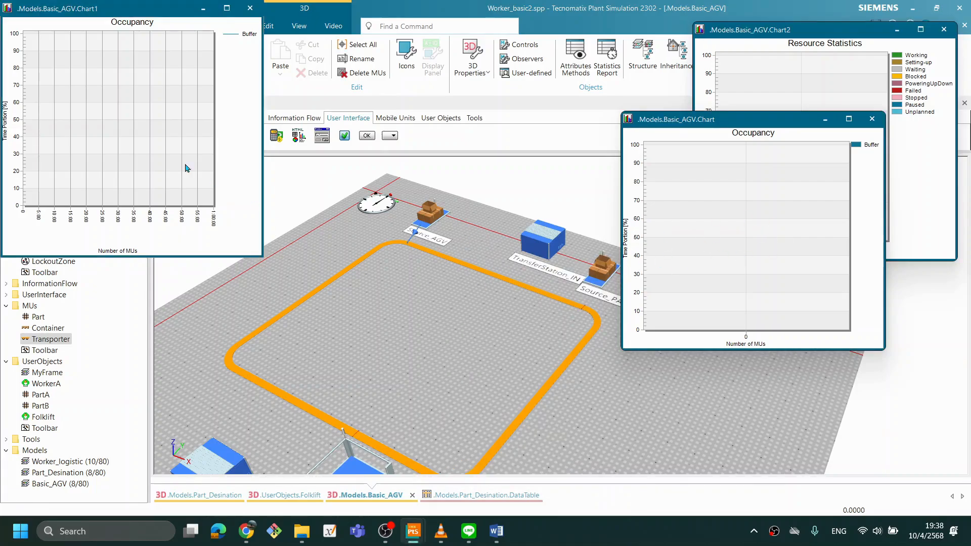
left_click_drag(129, 5, 741, 304)
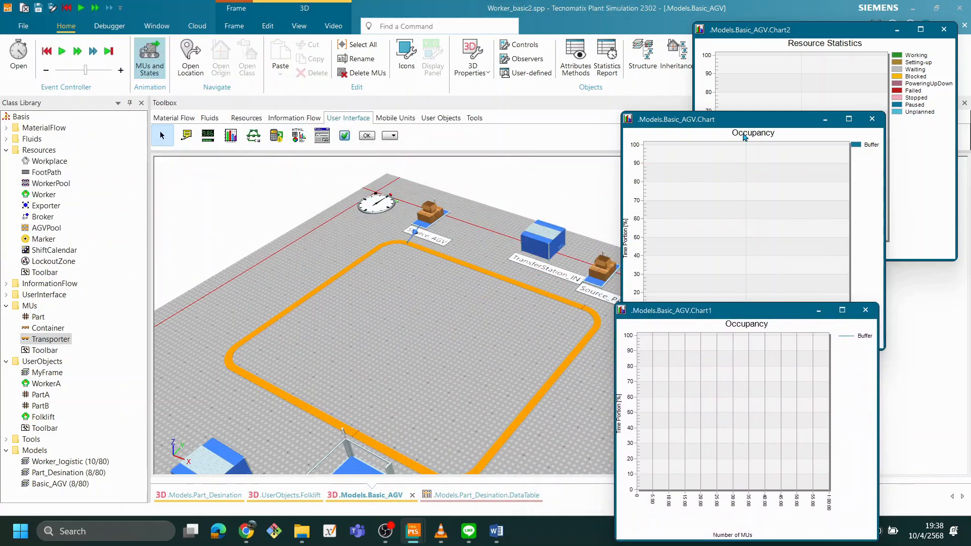
left_click_drag(730, 125, 271, 1)
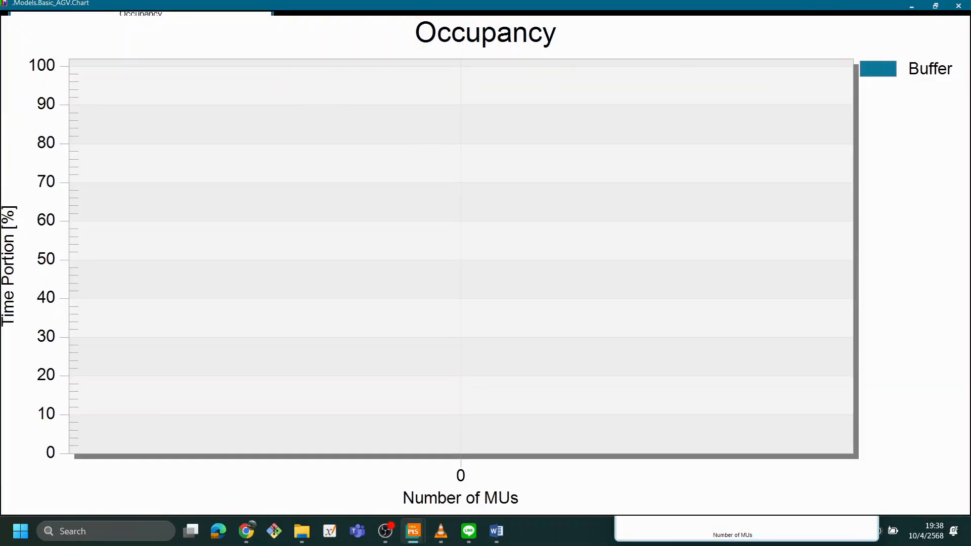
left_click(936, 6)
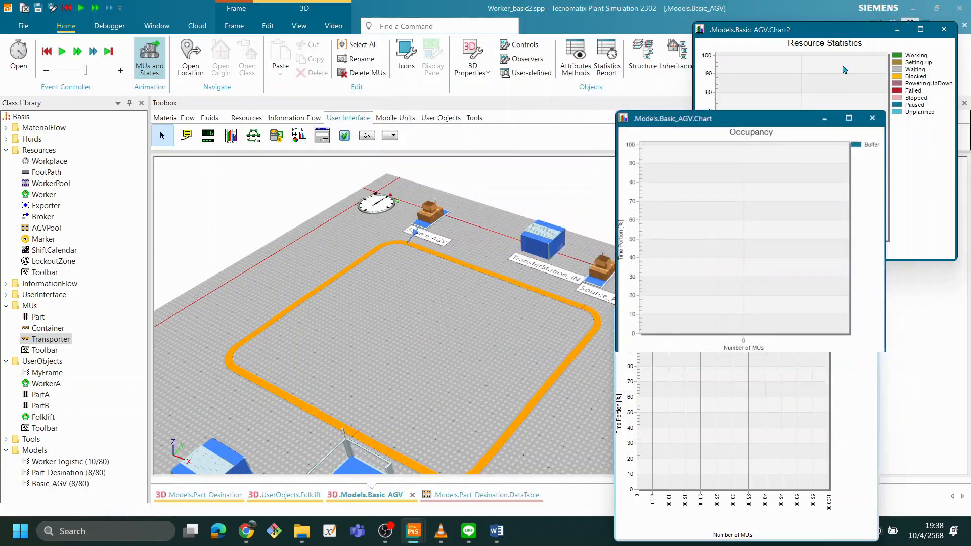
left_click_drag(732, 120, 96, 34)
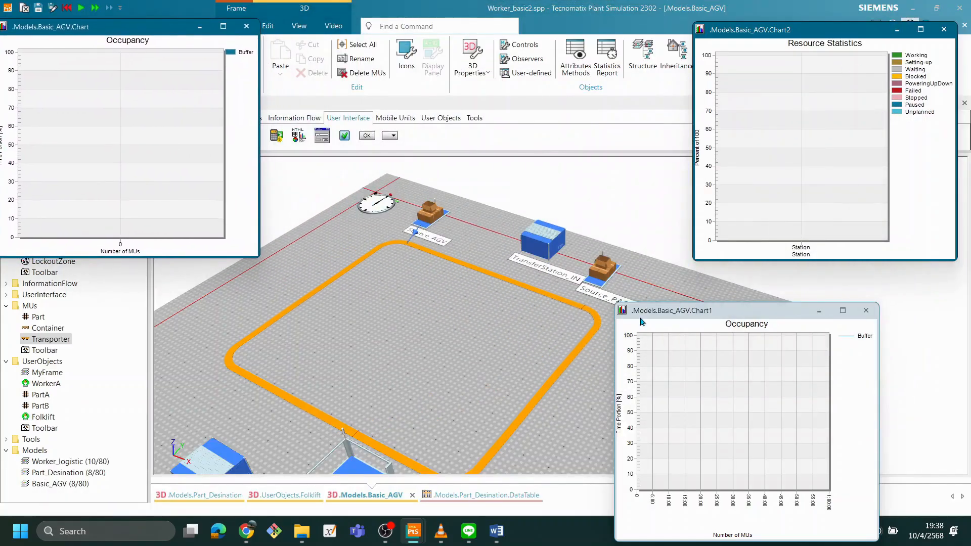
left_click_drag(739, 317, 815, 279)
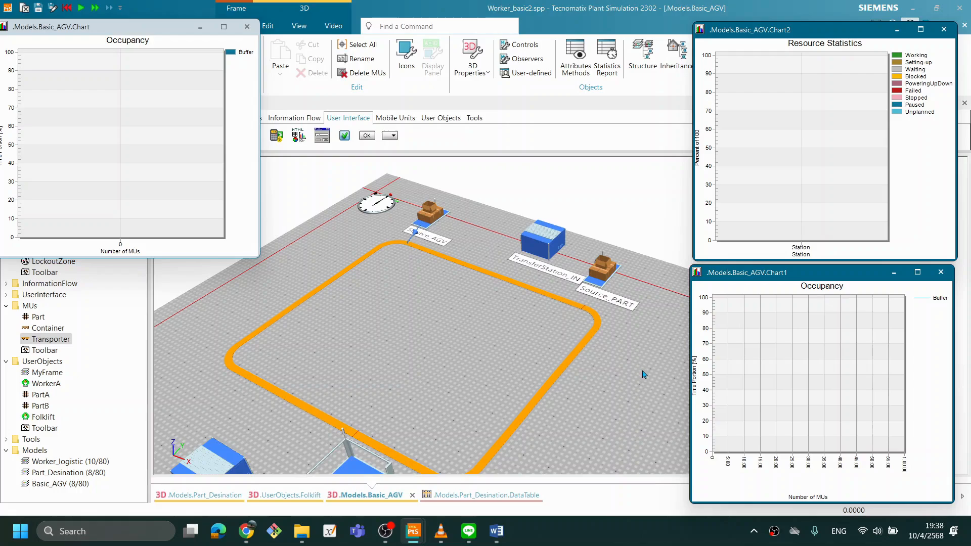
Run the simulation, examine the occupancy curve in Chart1, and reset the model.
right_click(467, 356)
left_click(490, 138)
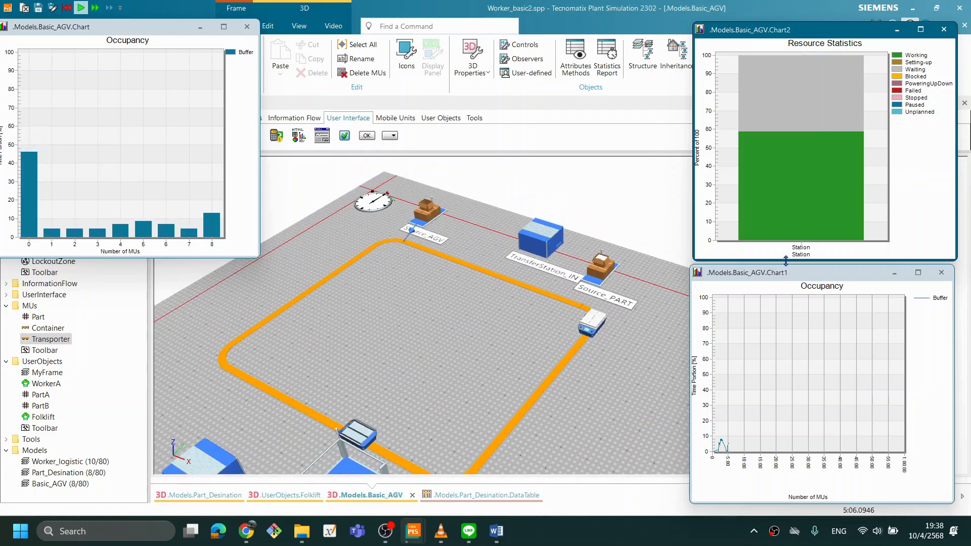
left_click_drag(787, 267, 731, 129)
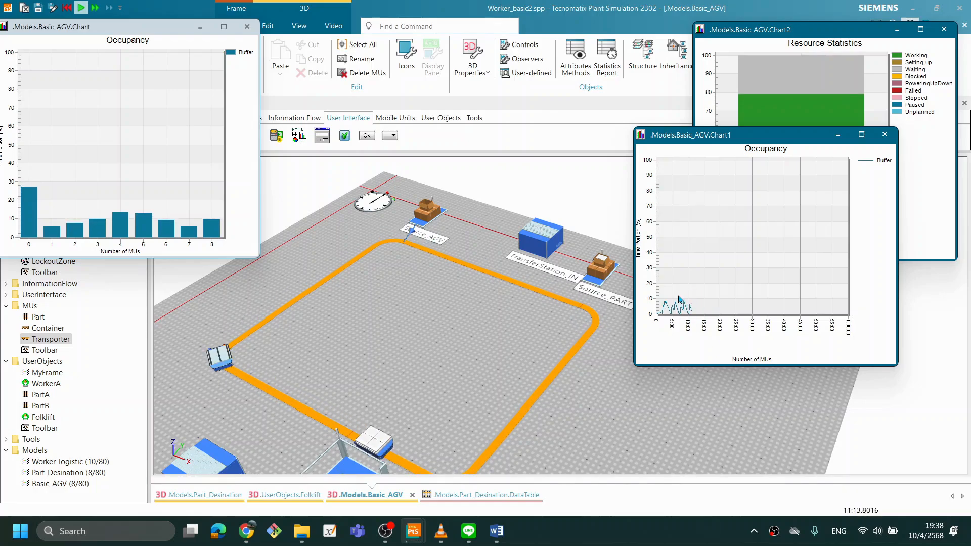
right_click(473, 306)
left_click(482, 297)
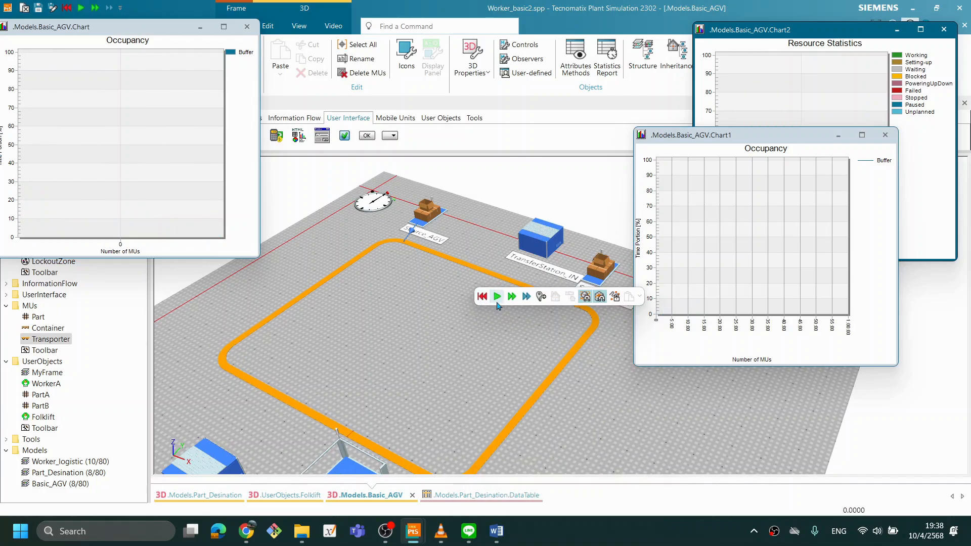
Set the upper limit of Chart1's Y-axis range to * and confirm the chart settings.
double_click(653, 262)
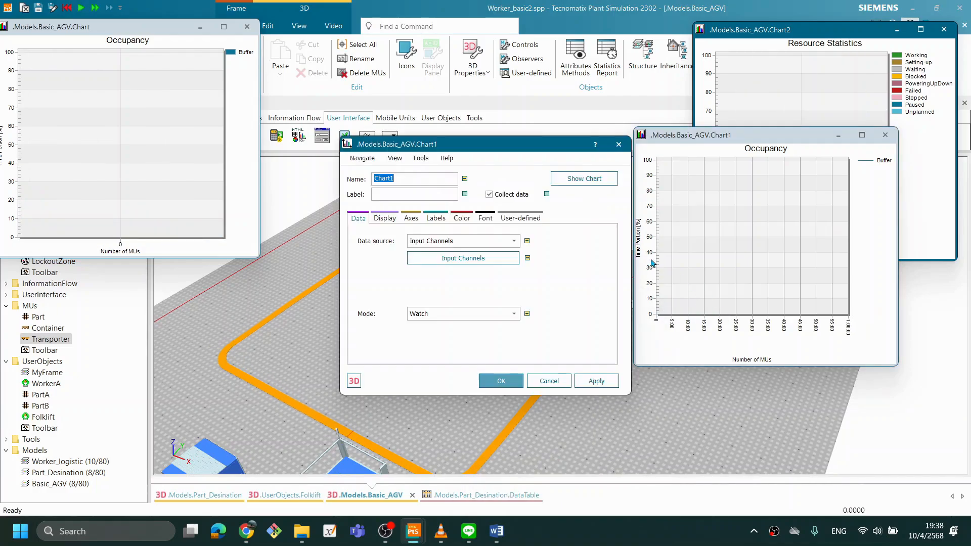
left_click(411, 217)
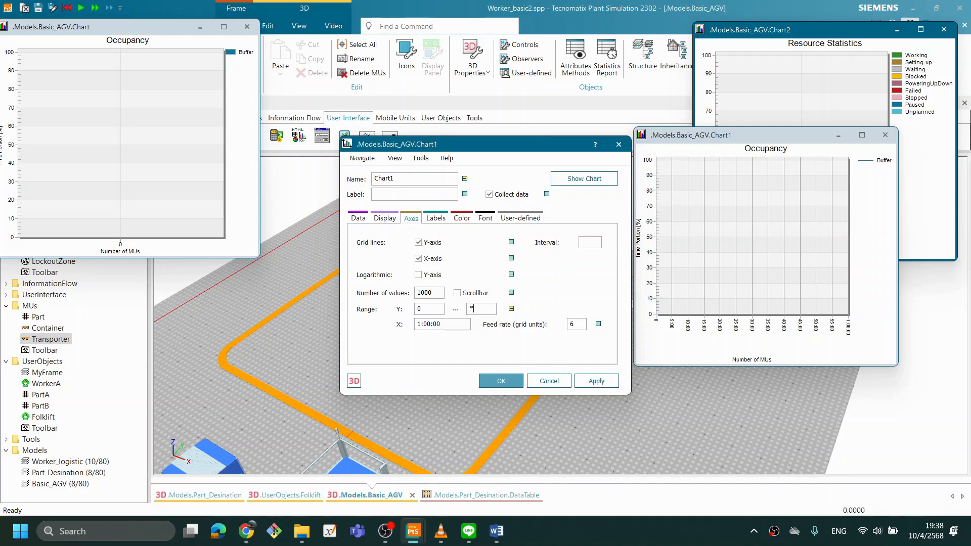
left_click(592, 381)
left_click(495, 381)
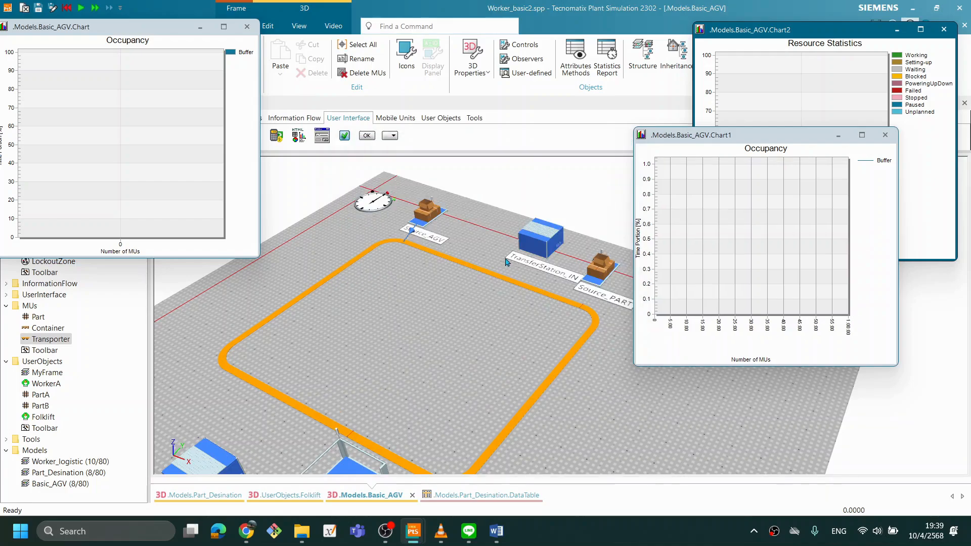
Run the simulation again, raise its real-time factor to 51, and place the event controller clear of the charts.
right_click(470, 307)
left_click(478, 289)
left_click(493, 288)
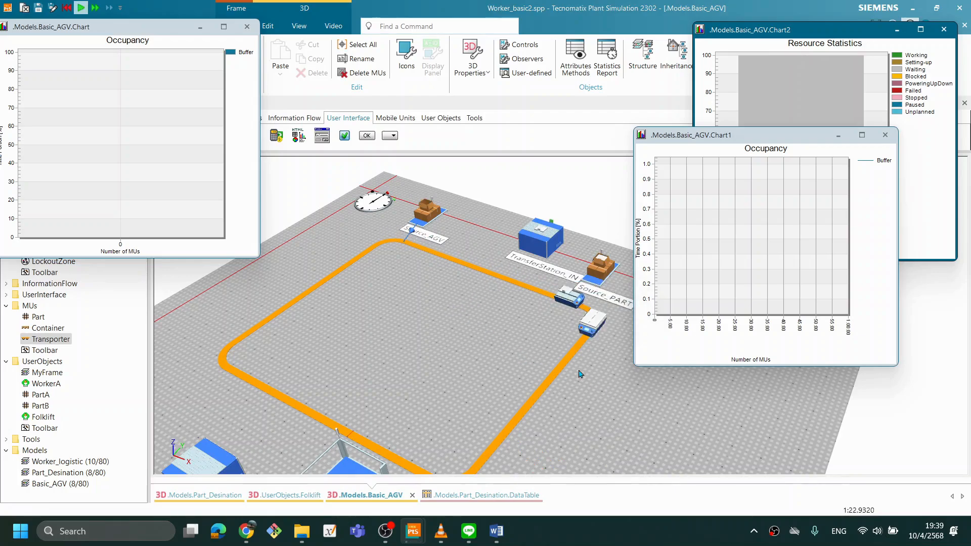
double_click(383, 208)
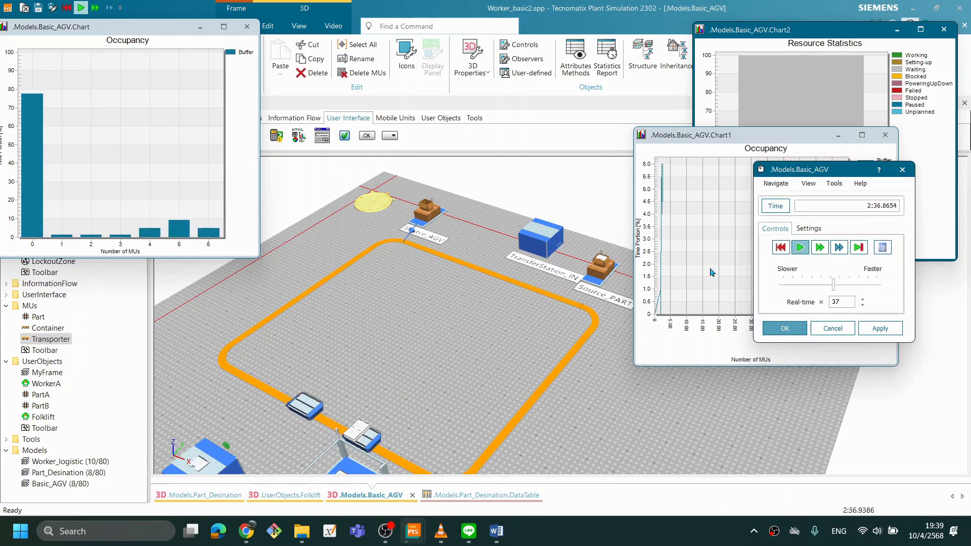
left_click_drag(838, 288, 847, 286)
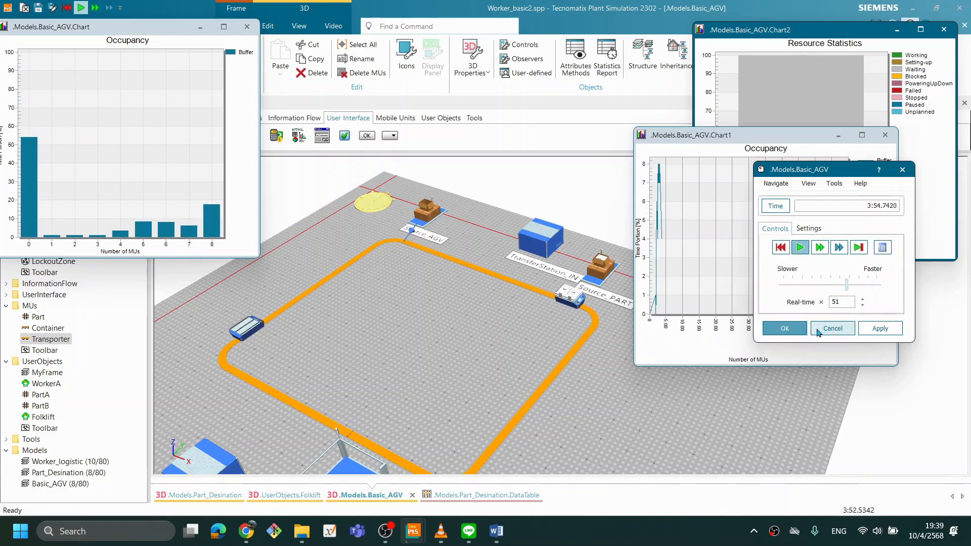
left_click_drag(840, 176, 872, 380)
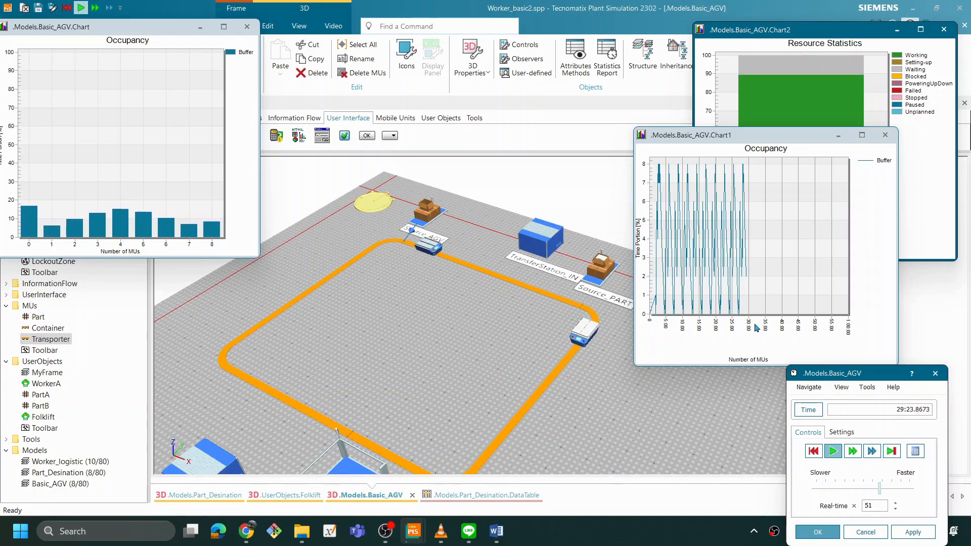
Place Chart1 between the other two charts to compare Buffer occupancy with Station statistics, and reset the model.
scroll(493, 317, "down", 1)
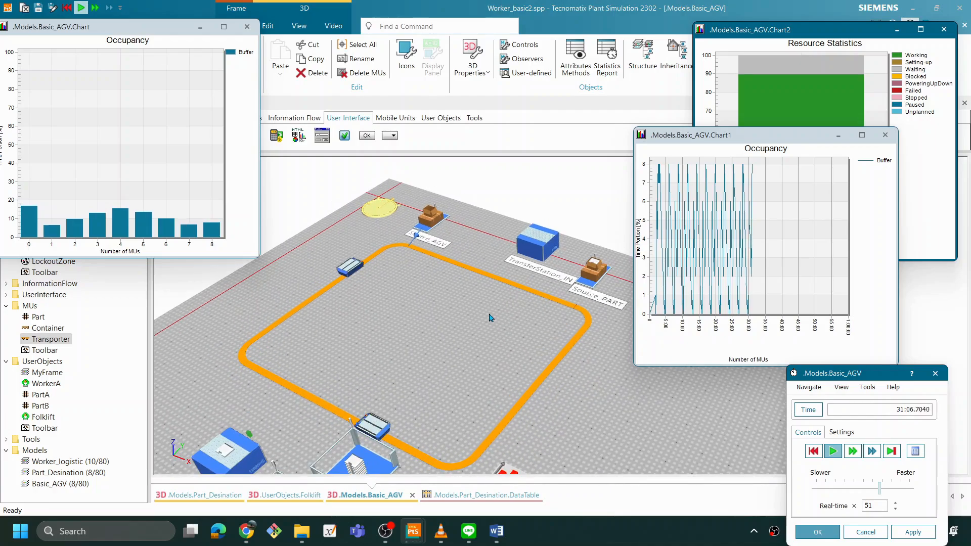
scroll(454, 339, "down", 1)
left_click_drag(452, 342, 449, 344)
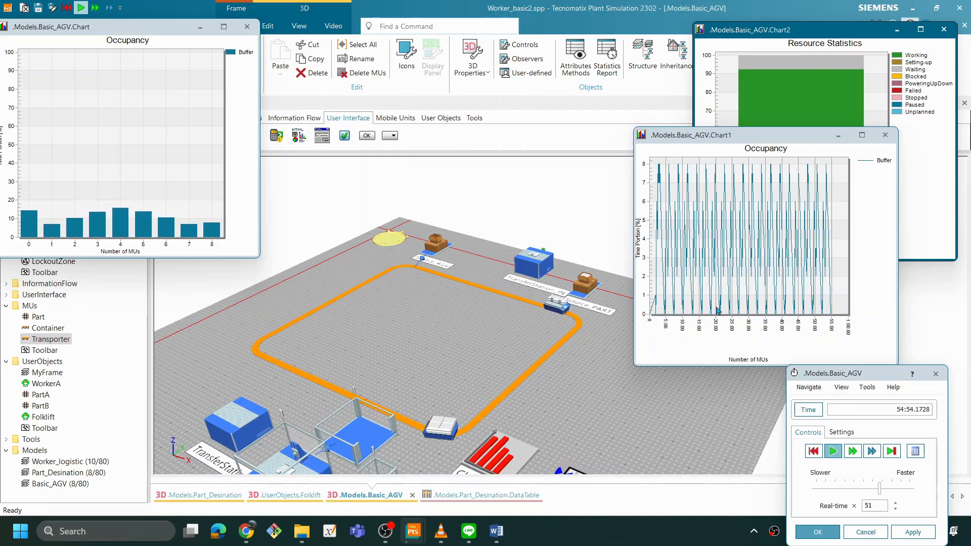
left_click_drag(749, 135, 472, 22)
left_click_drag(809, 374, 760, 289)
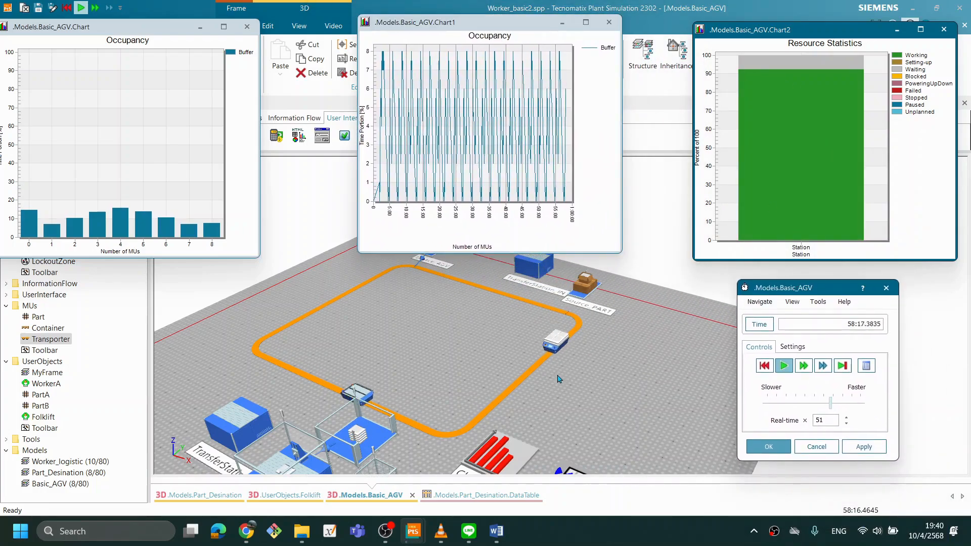
right_click(627, 359)
left_click(634, 137)
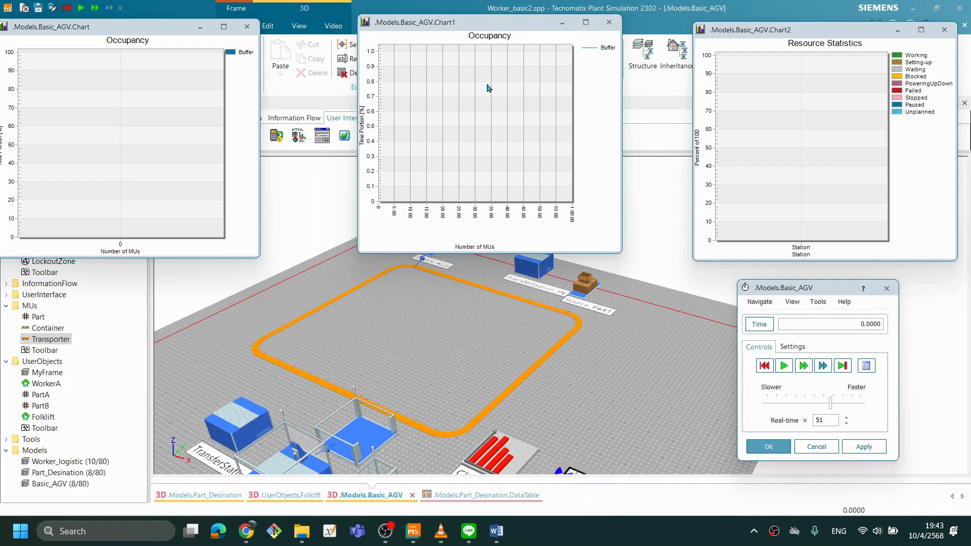
Zoom into a time section of the empty Chart1 and restore its full time axis.
left_click(434, 47)
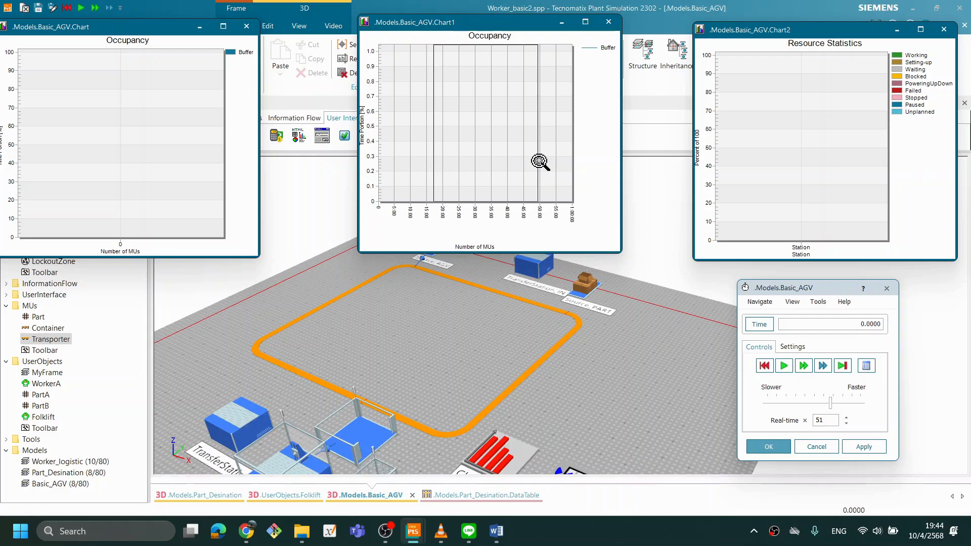
left_click_drag(539, 161, 539, 164)
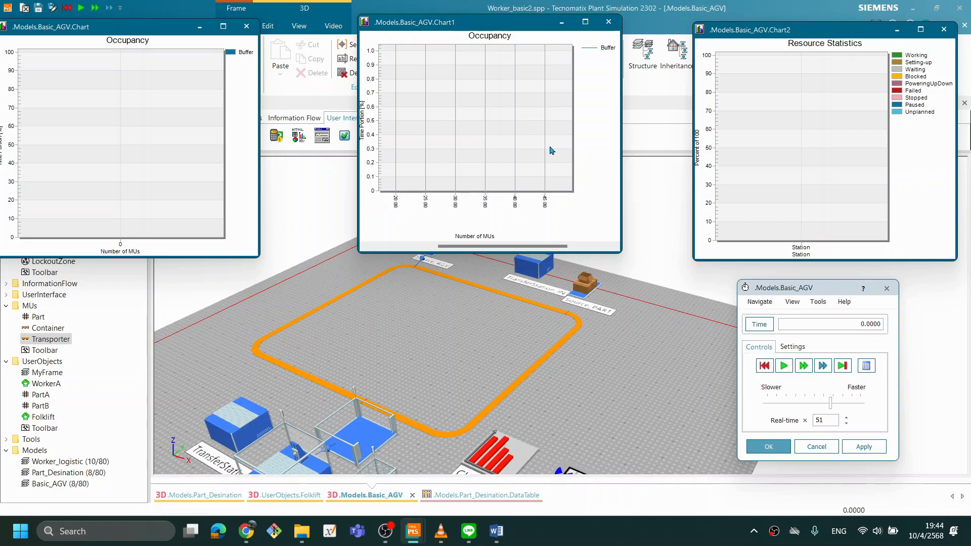
key("z")
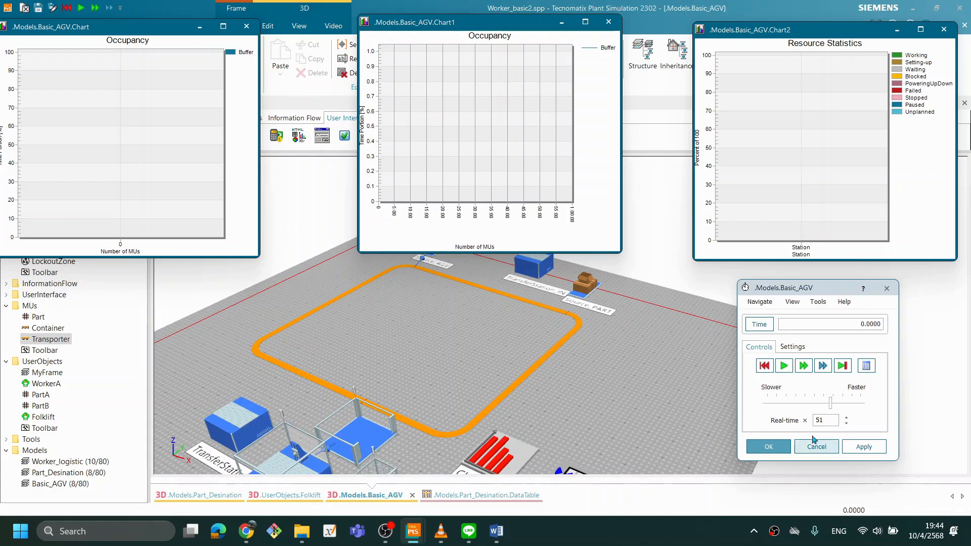
Run the simulation and enlarge several time sections of Chart1 to examine how the Buffer occupancy rises and falls.
left_click(785, 367)
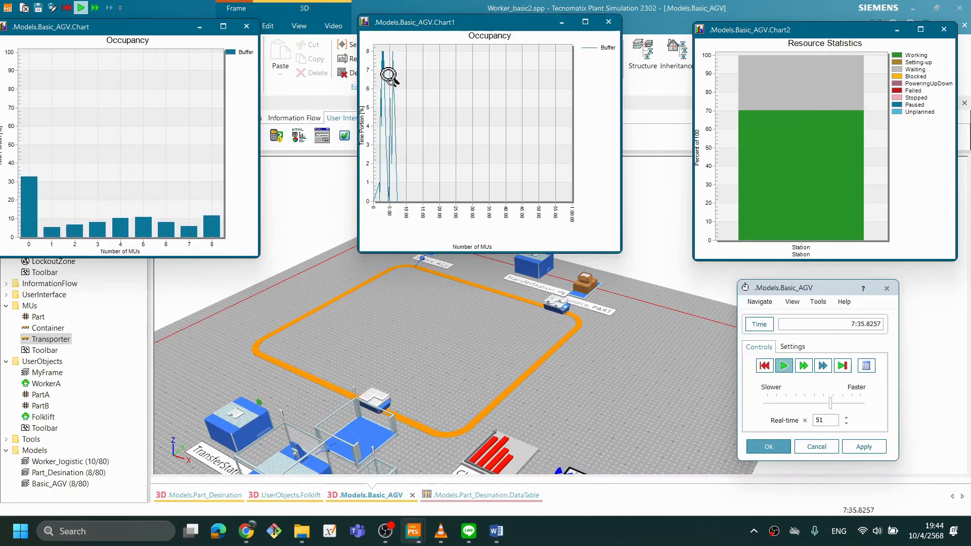
left_click_drag(463, 195, 491, 202)
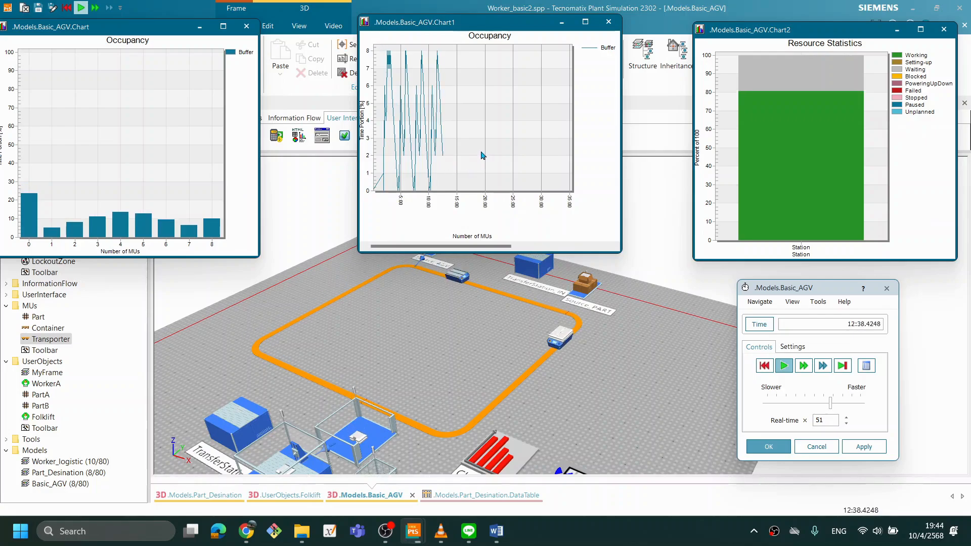
left_click_drag(464, 115, 374, 130)
key("z")
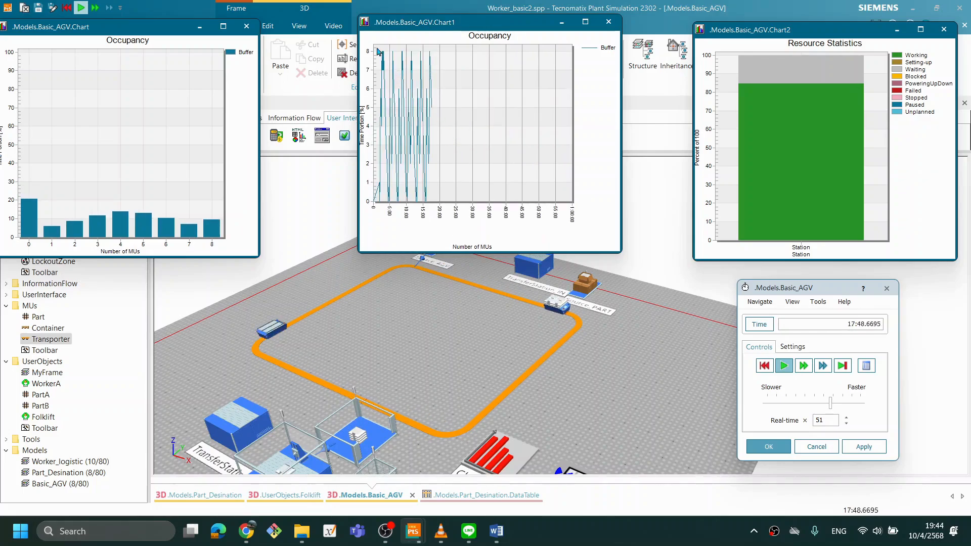
left_click_drag(393, 127, 465, 197)
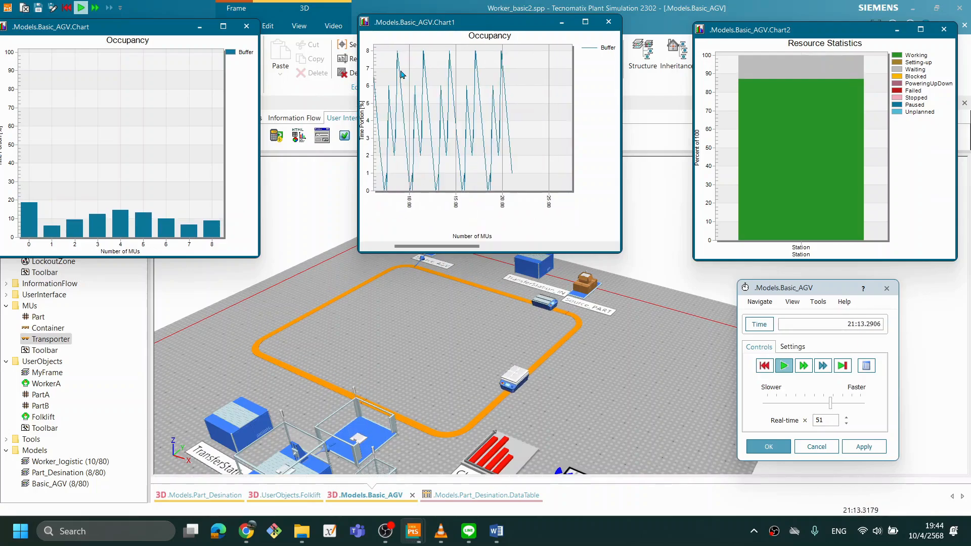
left_click_drag(393, 60, 547, 189)
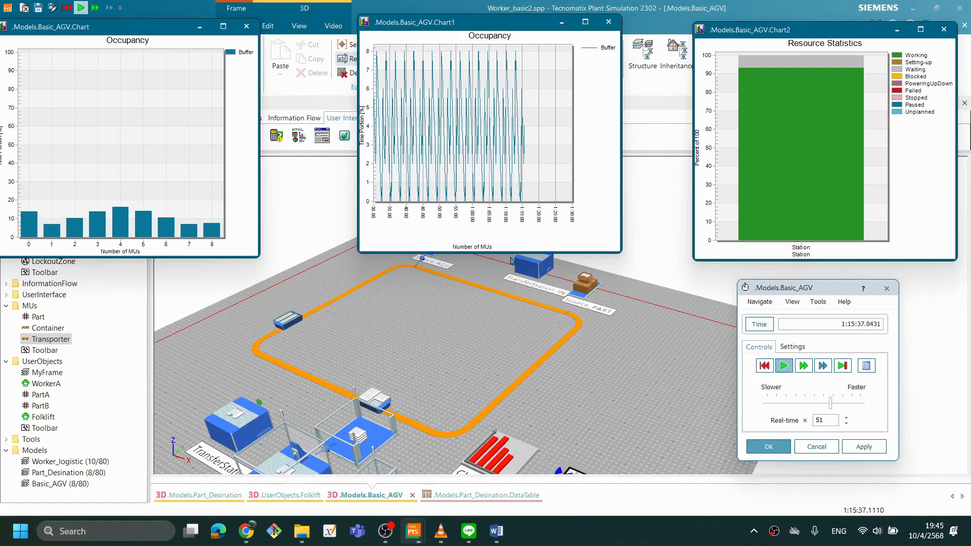
left_click_drag(407, 49, 536, 177)
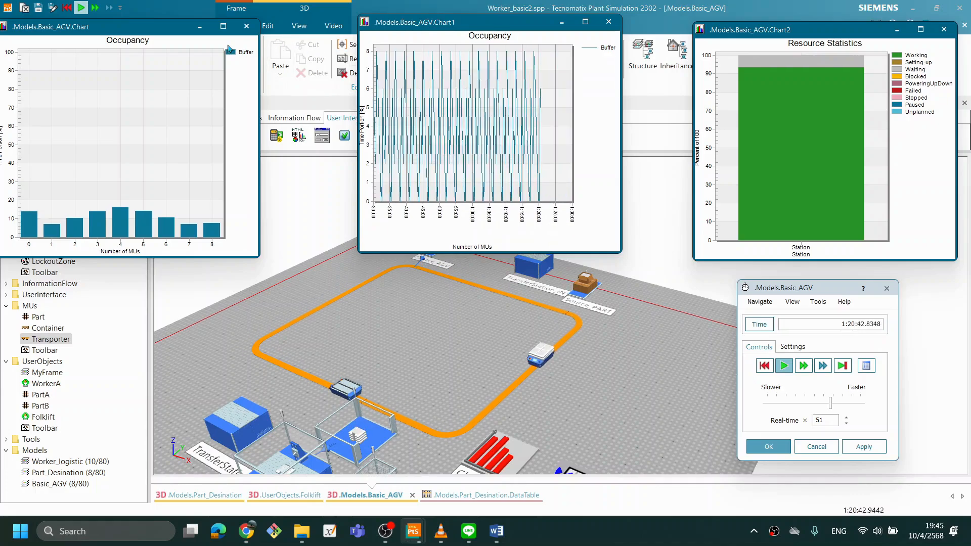
Move the occupancy bar chart fully into view beside Chart1 and reset the model.
left_click_drag(152, 27, 190, 26)
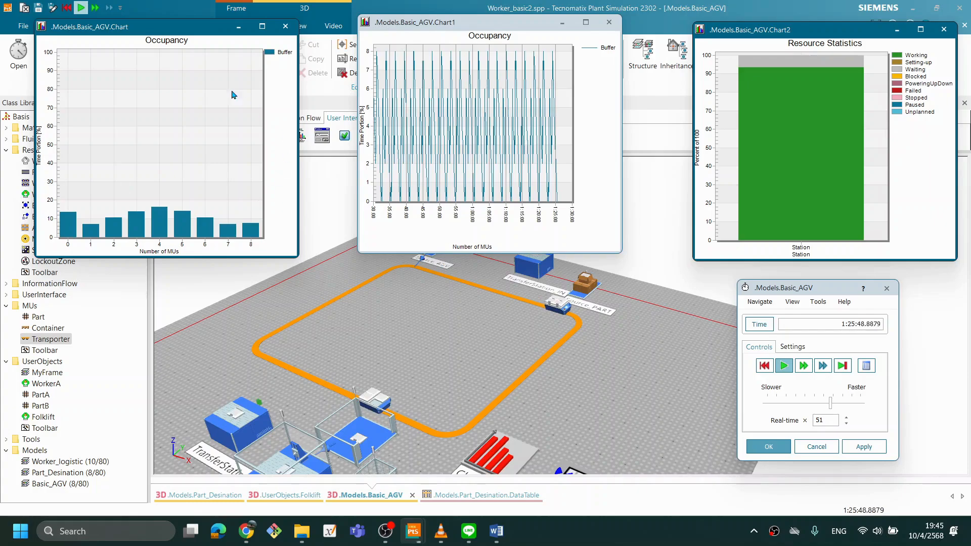
left_click_drag(177, 26, 235, 53)
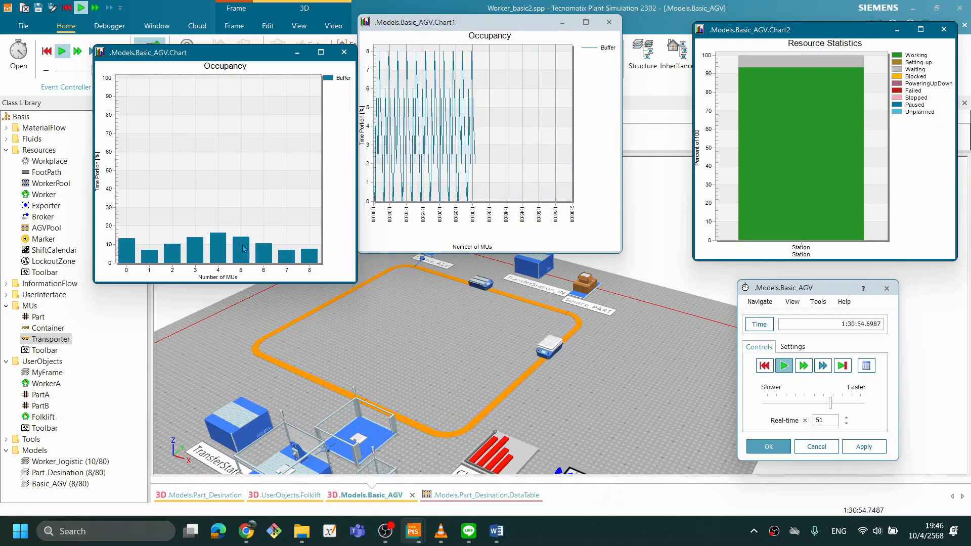
right_click(591, 354)
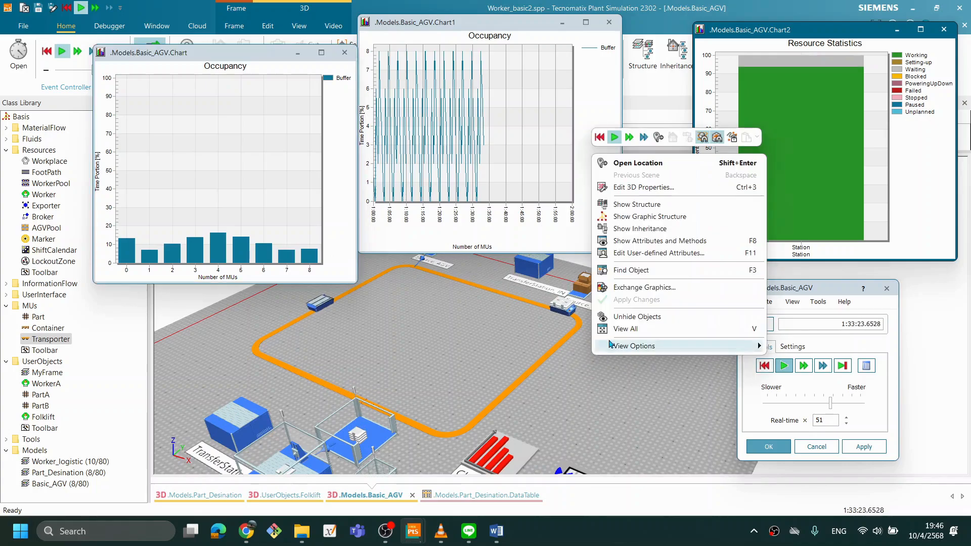
left_click(599, 138)
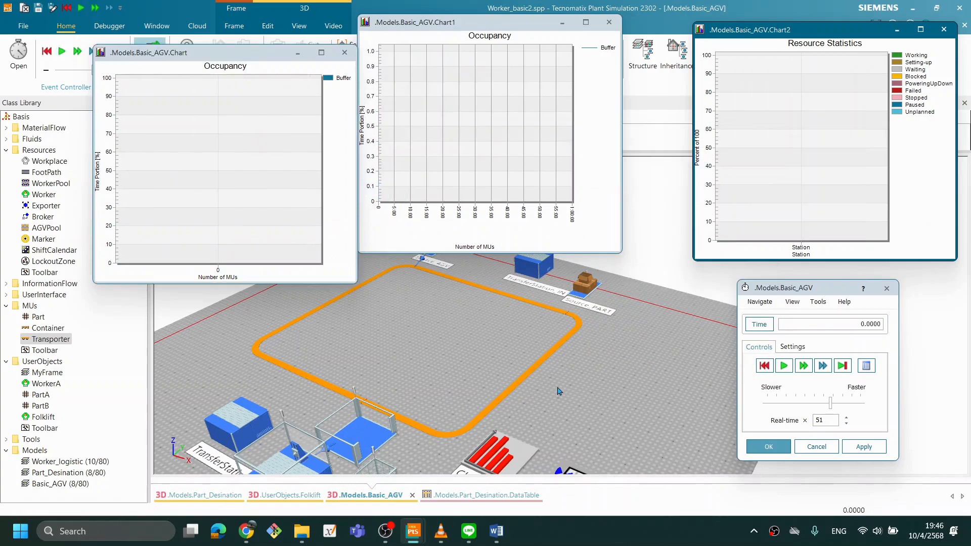
left_click_drag(206, 61, 166, 33)
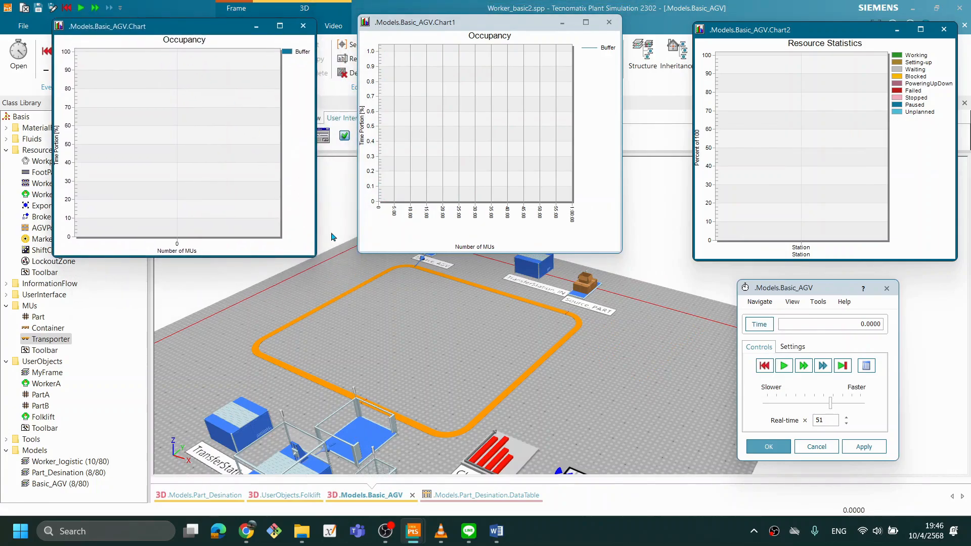
Close the two Buffer occupancy charts so that only the Station resource statistics chart stays open beside the model.
left_click_drag(573, 383, 583, 426)
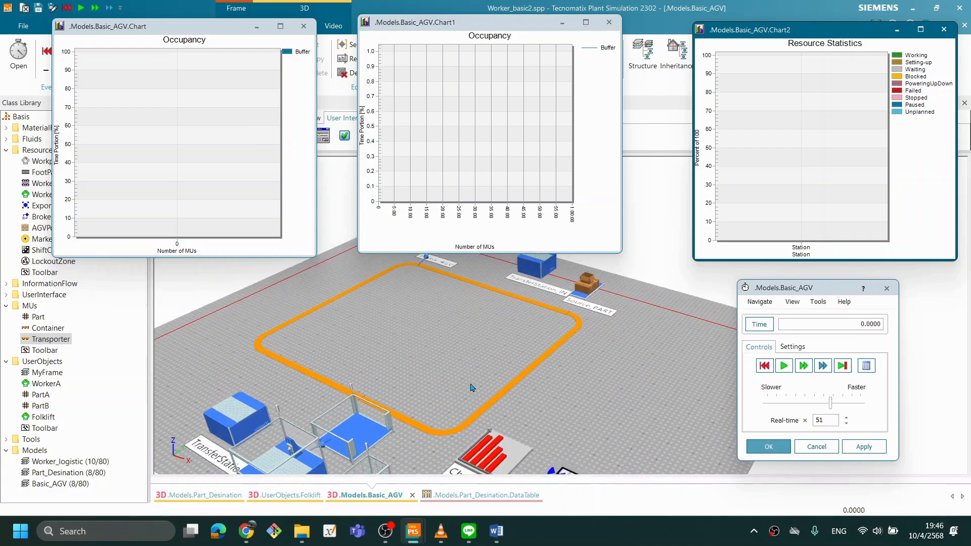
left_click_drag(564, 385, 564, 388)
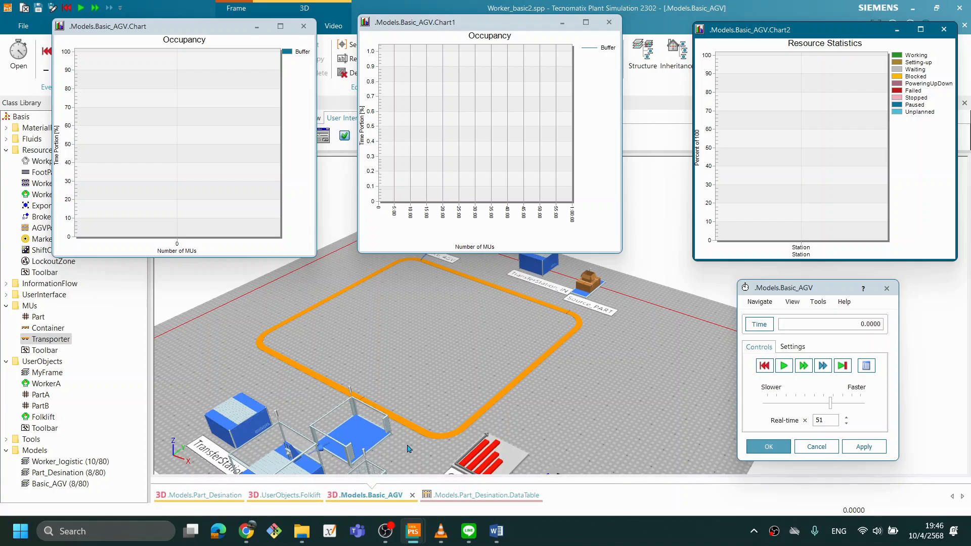
left_click_drag(438, 446, 436, 442)
left_click_drag(545, 399, 543, 403)
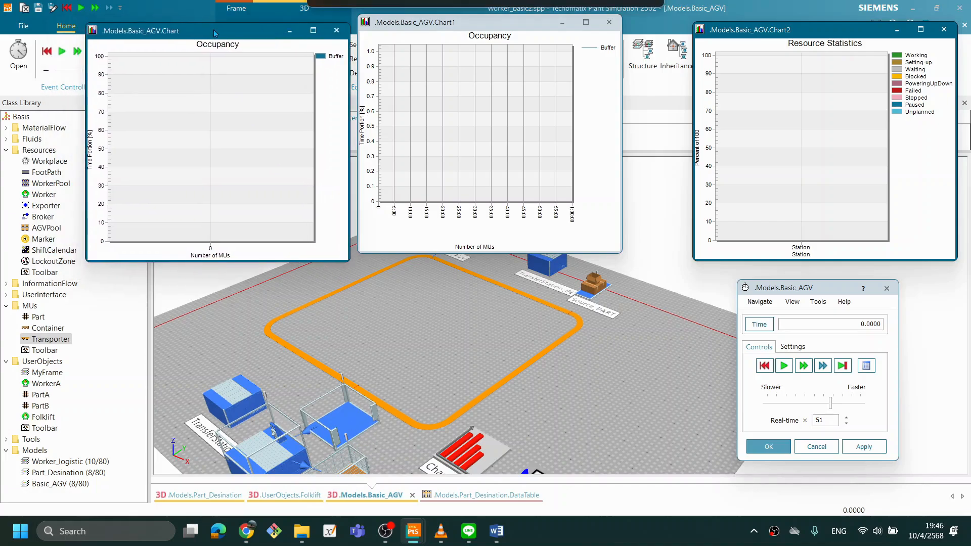
left_click_drag(221, 30, 251, 41)
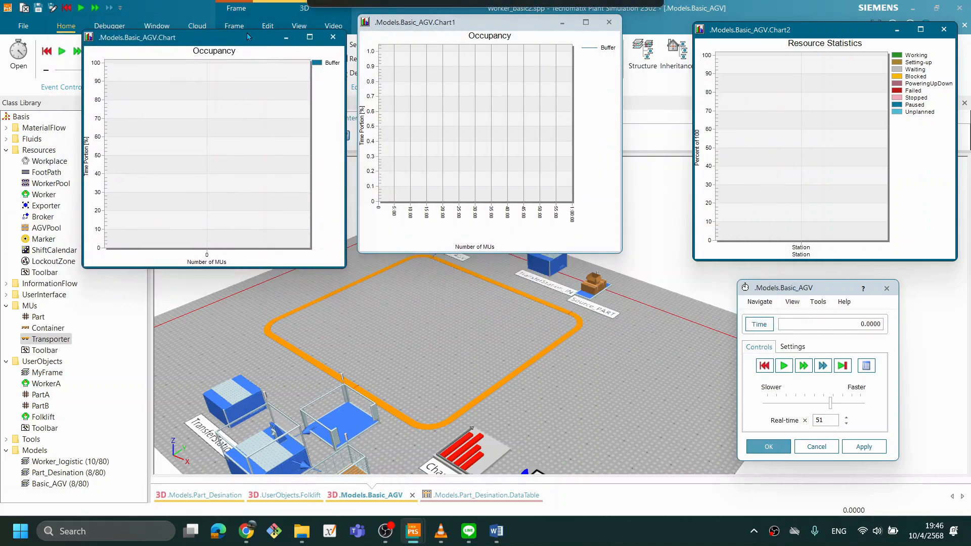
left_click(609, 22)
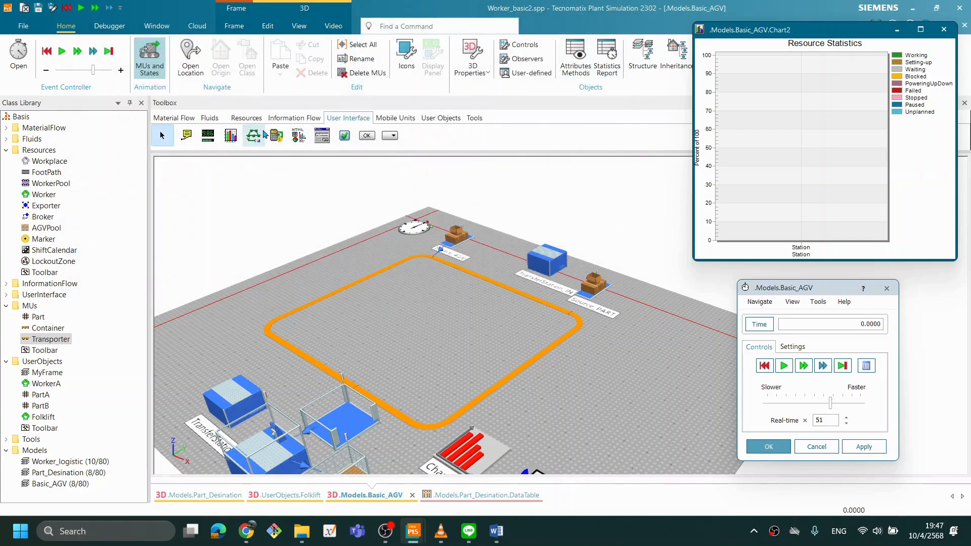
Add a Source next to the Buffer beside the AGV track and name it Source_start.
left_click(170, 118)
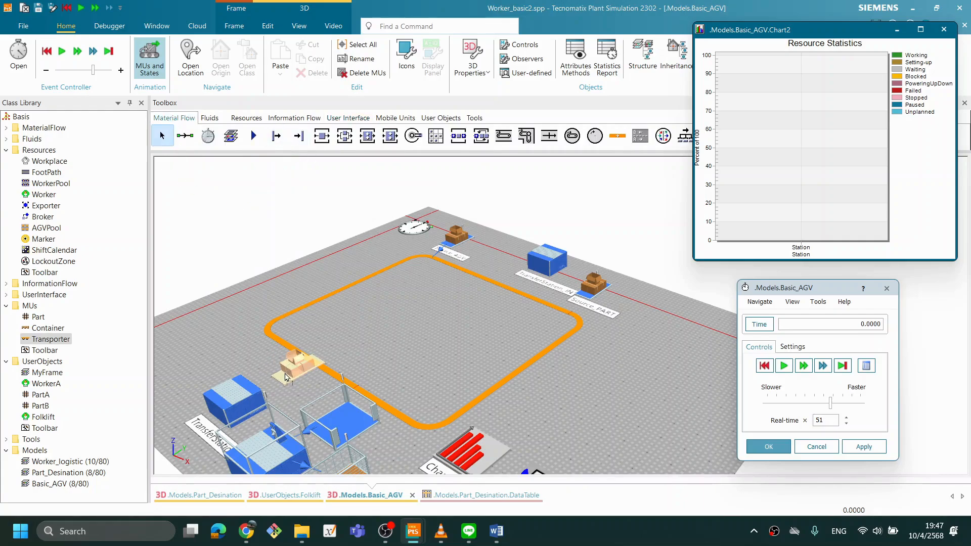
left_click(285, 376)
scroll(367, 405, "up", 1)
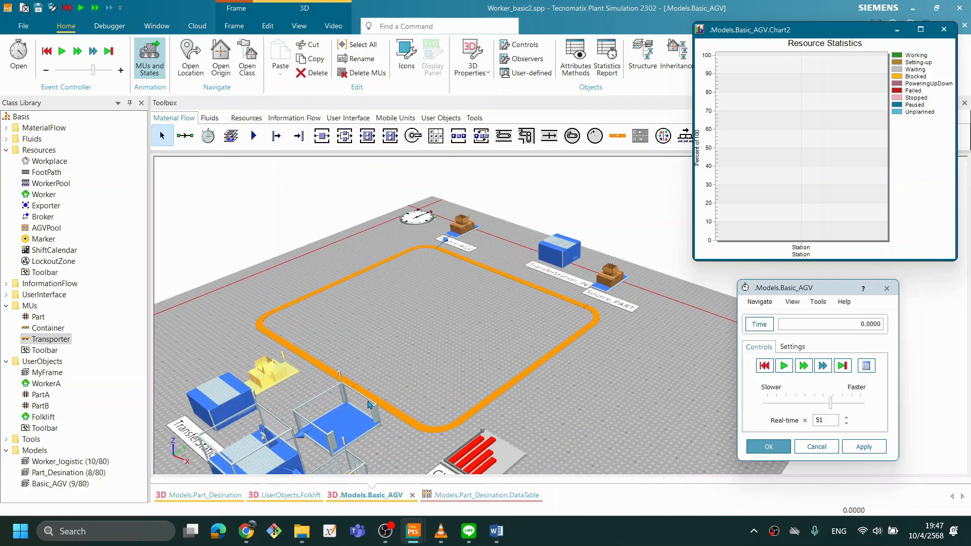
left_click_drag(356, 357, 385, 353)
double_click(322, 339)
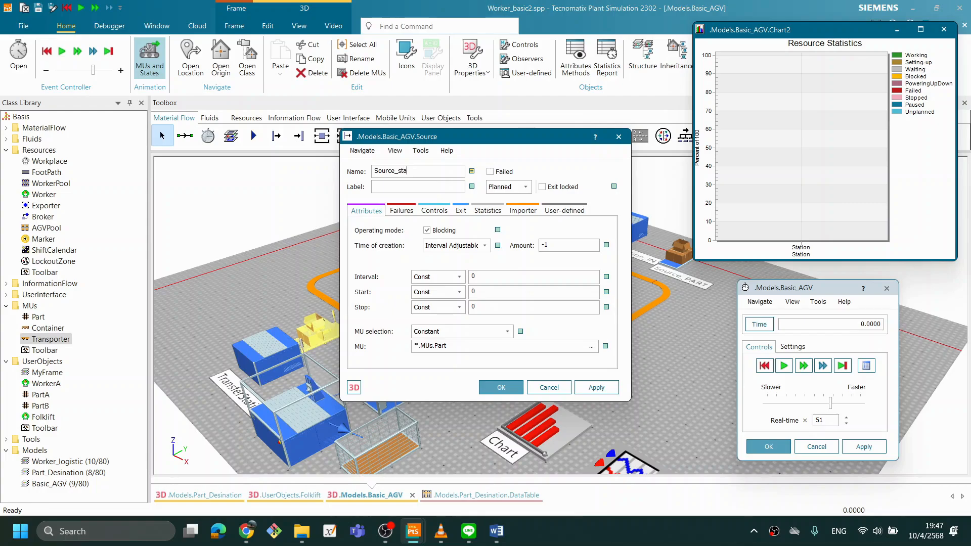
left_click(496, 389)
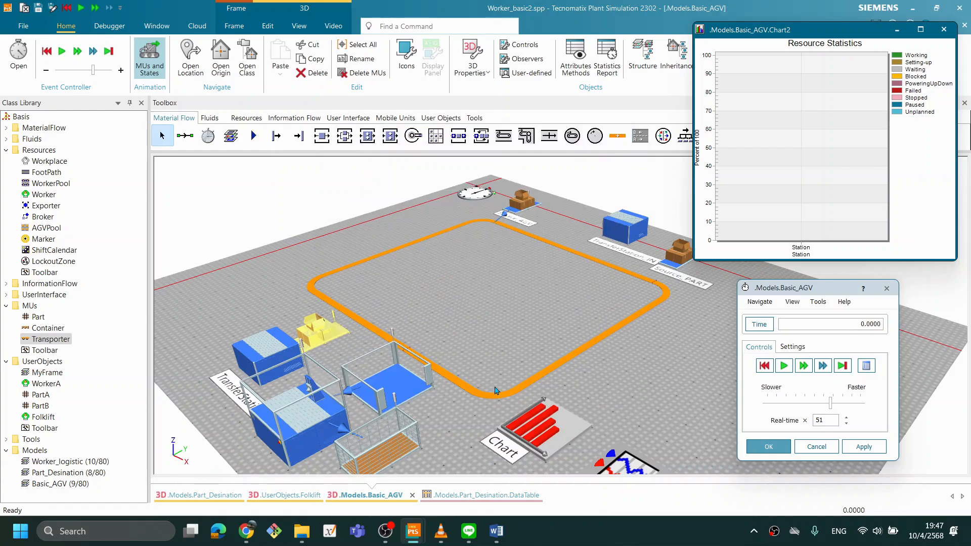
Set the creation amount of Source_start to 10.
double_click(323, 336)
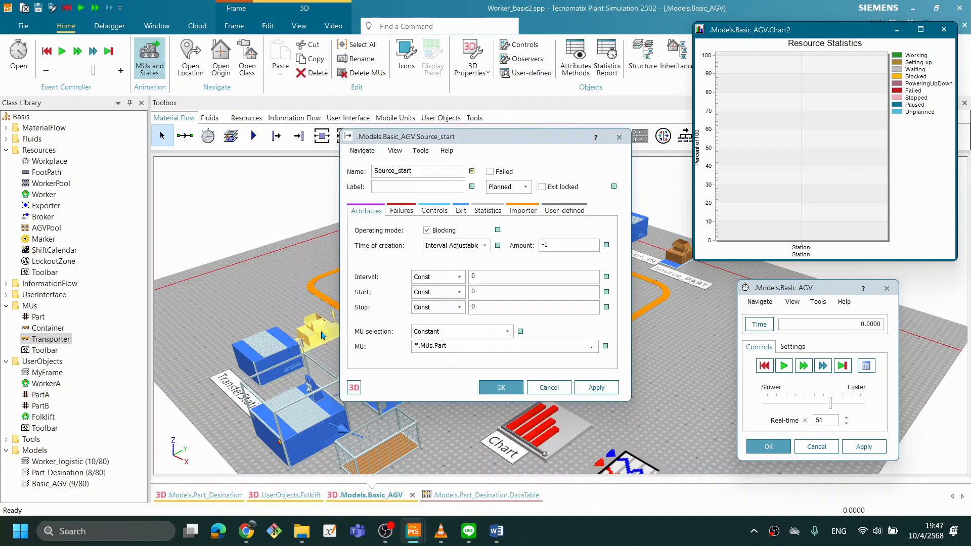
double_click(538, 243)
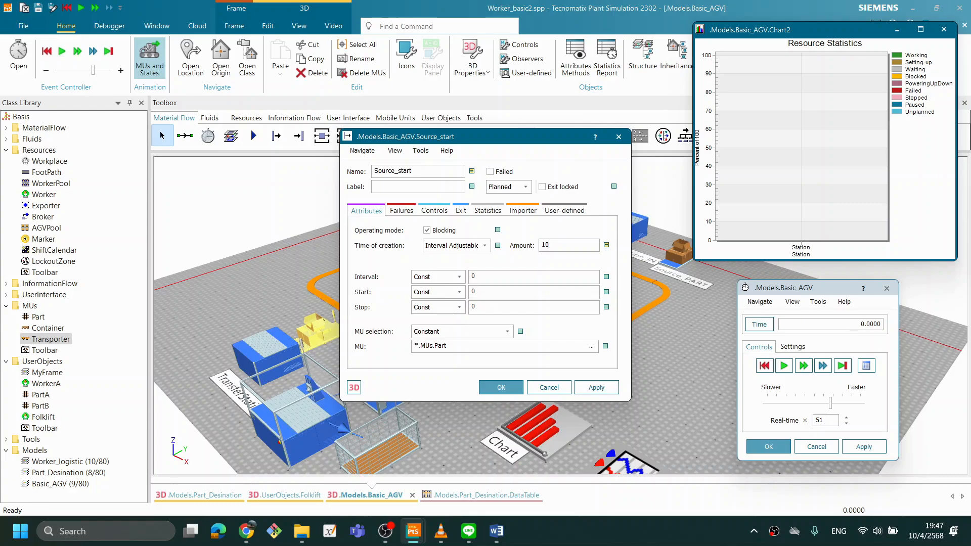
left_click(606, 394)
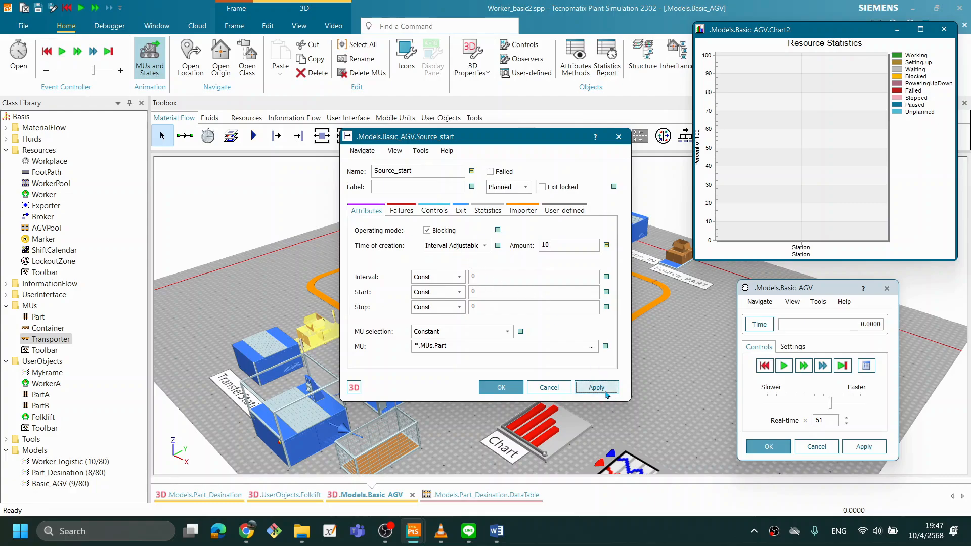
left_click(506, 388)
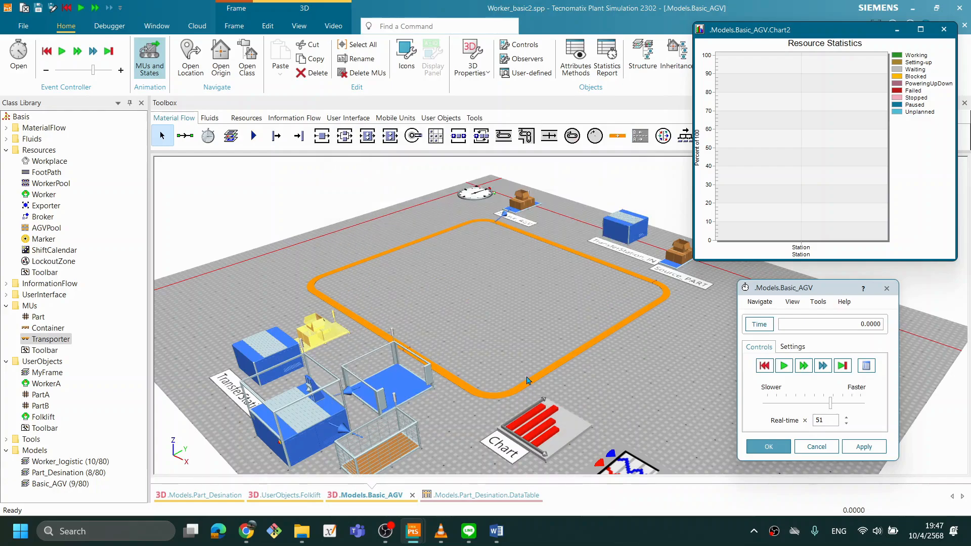
left_click_drag(500, 363, 501, 365)
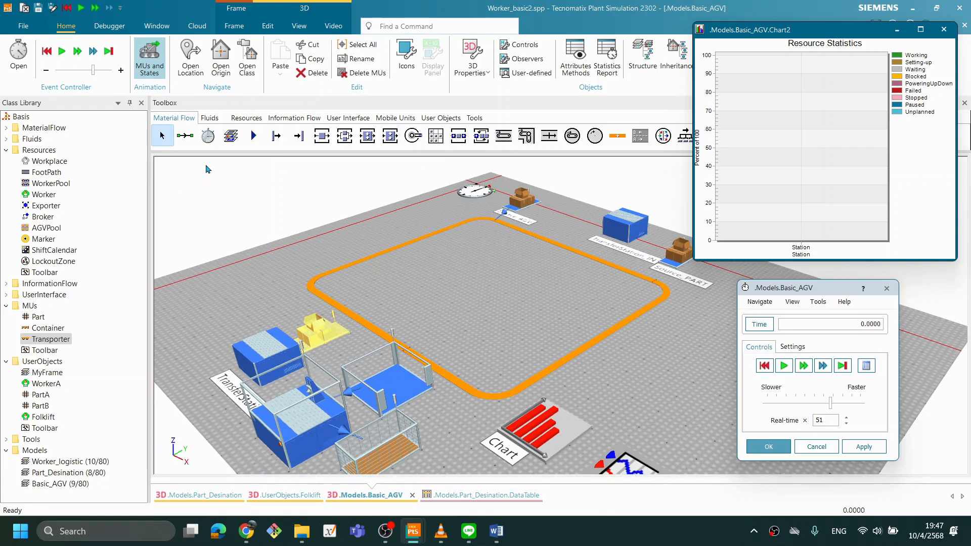
Connect Source_start to the Buffer and move the source closer to it.
left_click(185, 135)
left_click(317, 327)
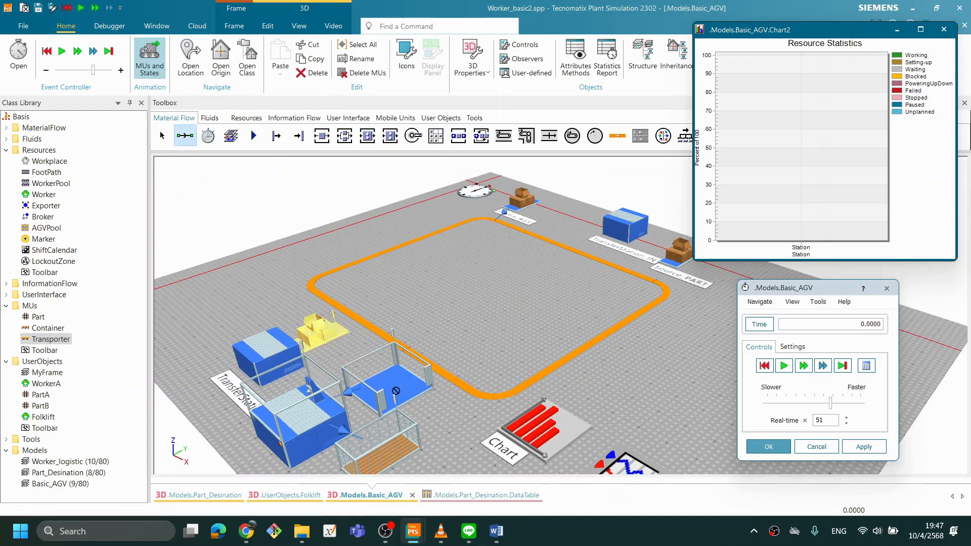
left_click(407, 390)
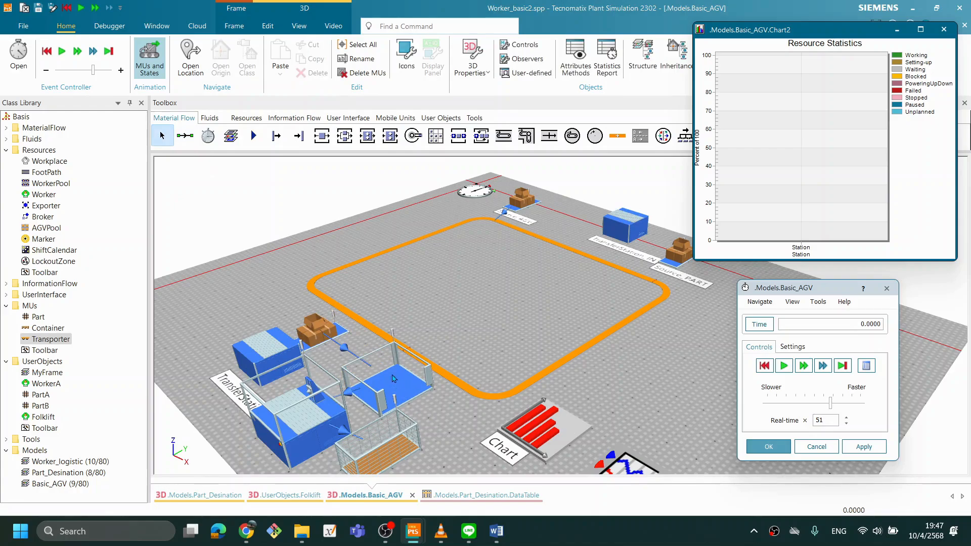
left_click_drag(326, 331, 350, 348)
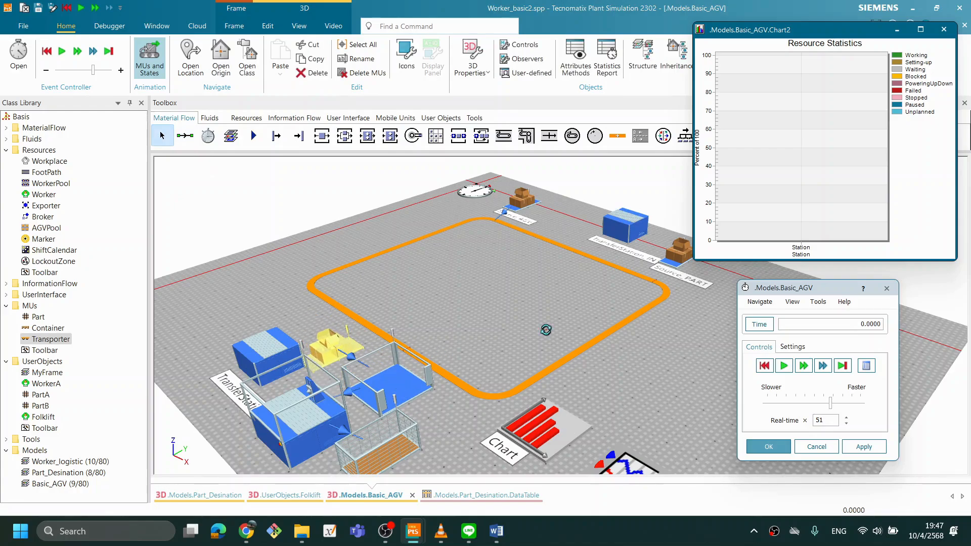
Run the simulation to examine the Station's working share with Source_start feeding the Buffer, and reset the model.
left_click_drag(548, 334, 528, 355)
mouse_move(439, 351)
left_mouse_down()
mouse_move(465, 347)
mouse_move(441, 347)
left_mouse_up()
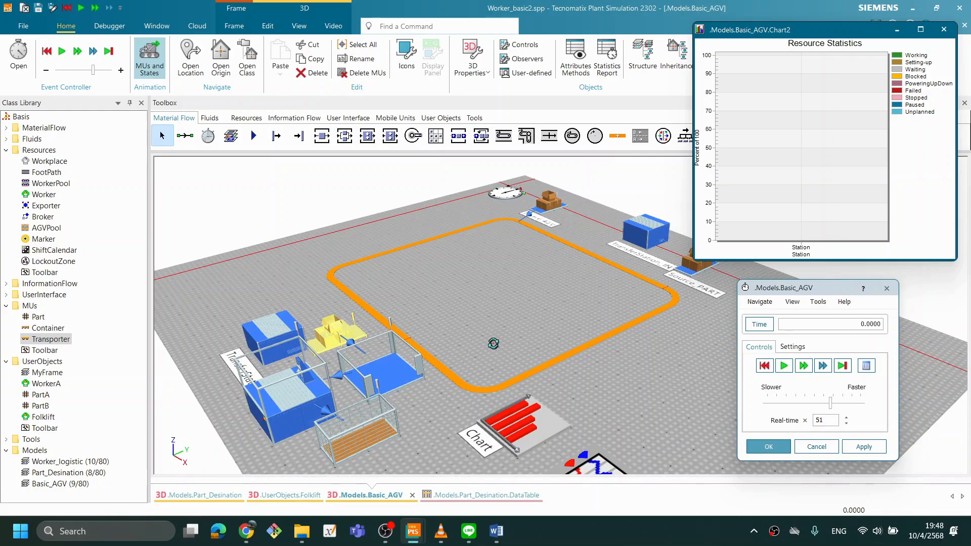
left_click_drag(495, 348, 495, 350)
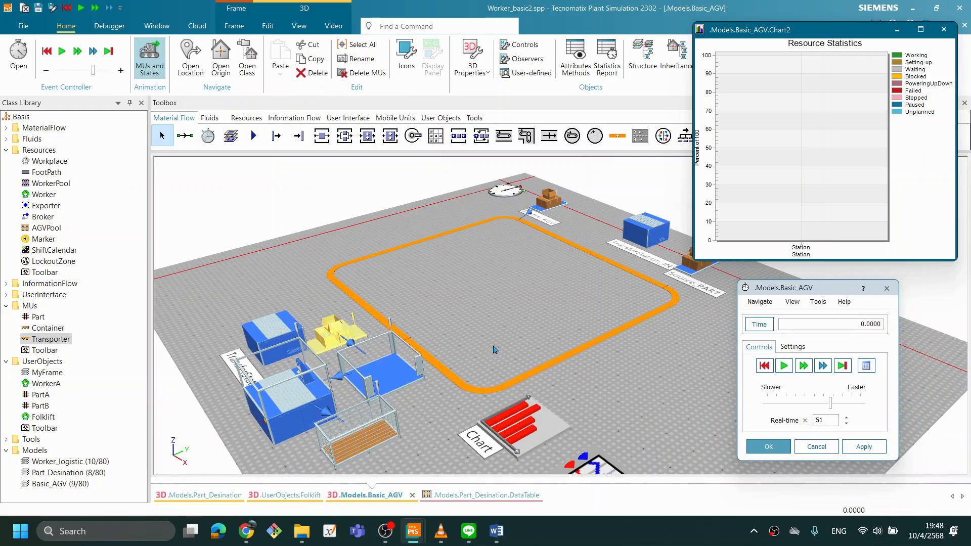
left_click(779, 368)
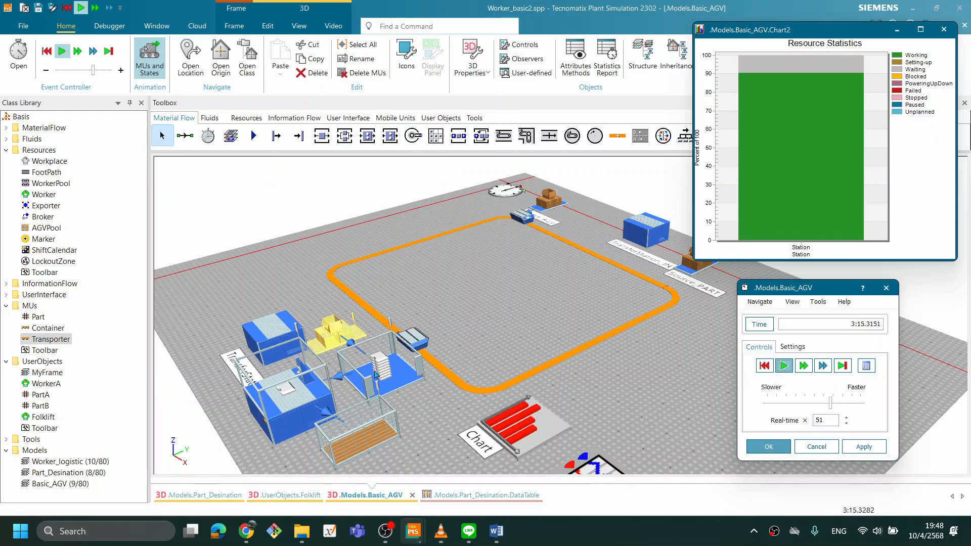
left_click(764, 370)
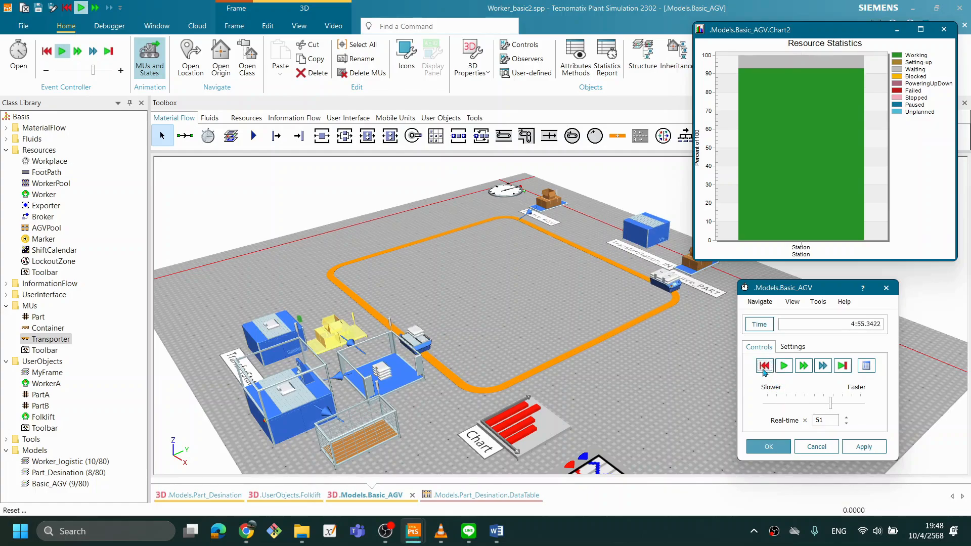
Set the creation amount of Source_start to 15 and rerun the simulation to check the Station statistics, ending with a reset.
double_click(331, 333)
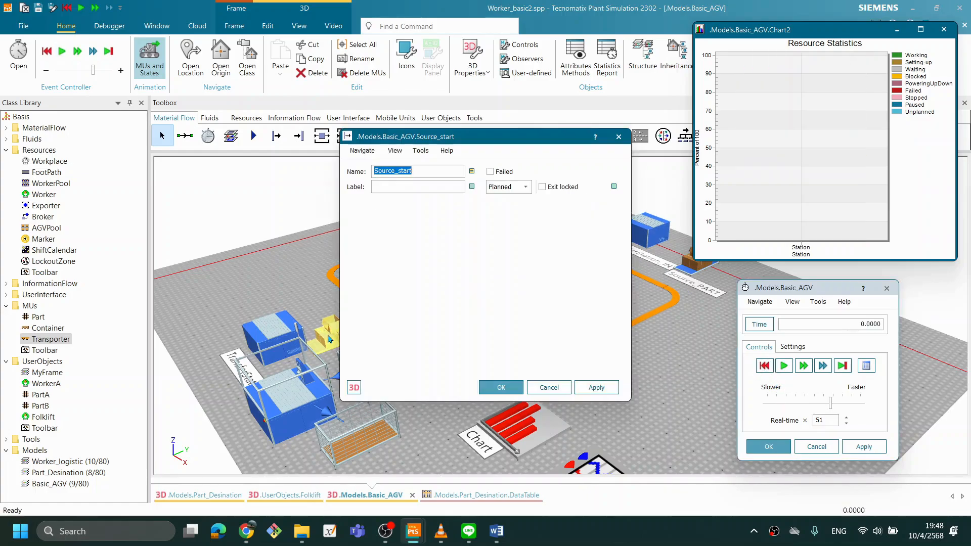
double_click(559, 246)
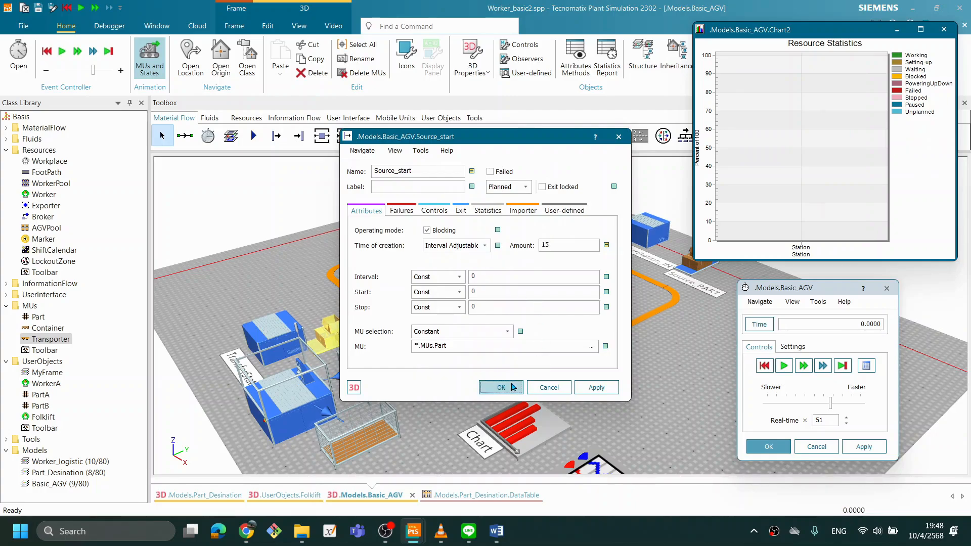
left_click(549, 387)
left_click(783, 366)
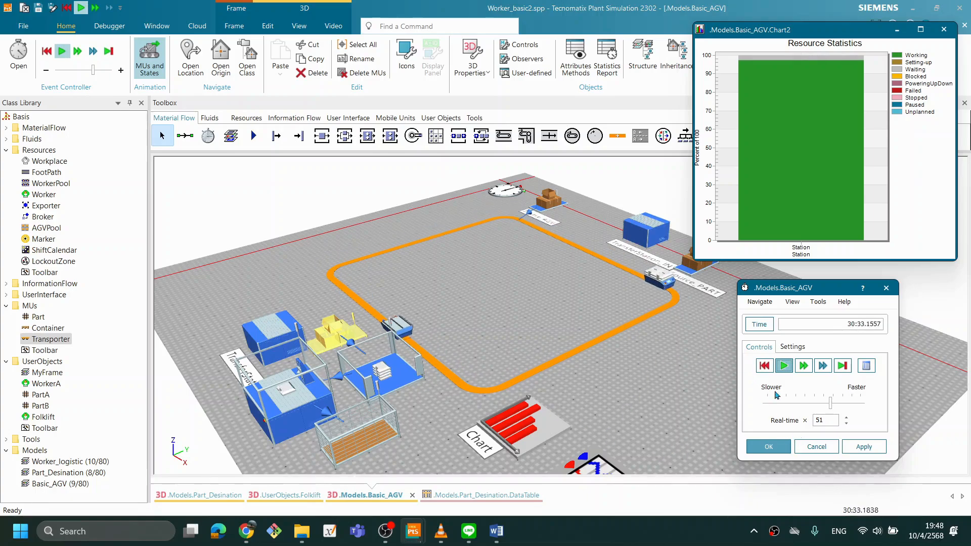
left_click(764, 366)
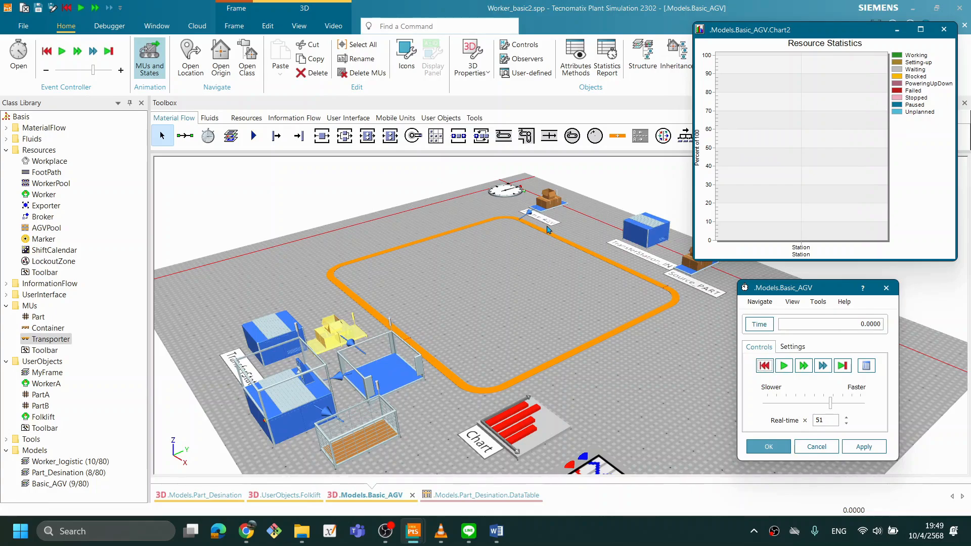
Set the creation interval of Source_AGV to 0:02 and rerun the simulation to check the Station statistics, ending with a reset.
left_click_drag(767, 288, 783, 290)
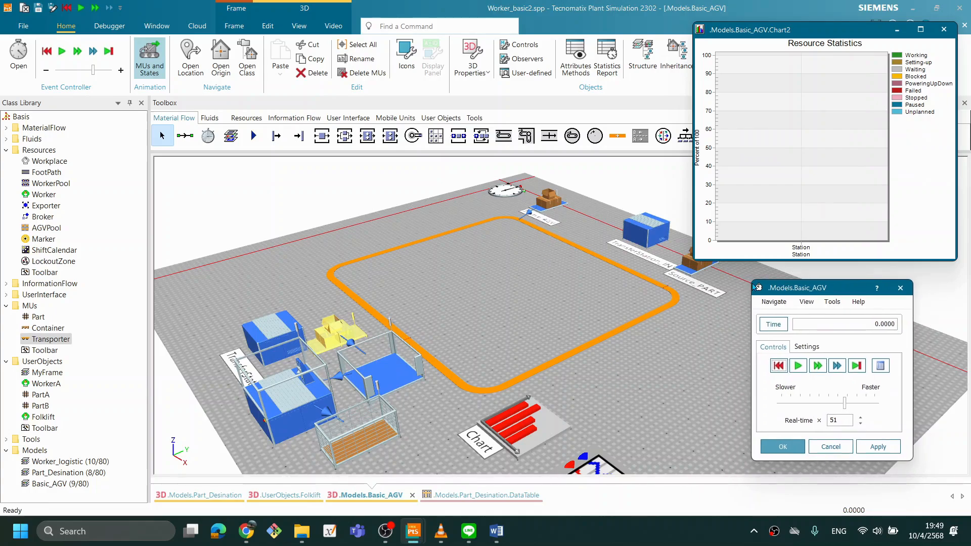
double_click(555, 202)
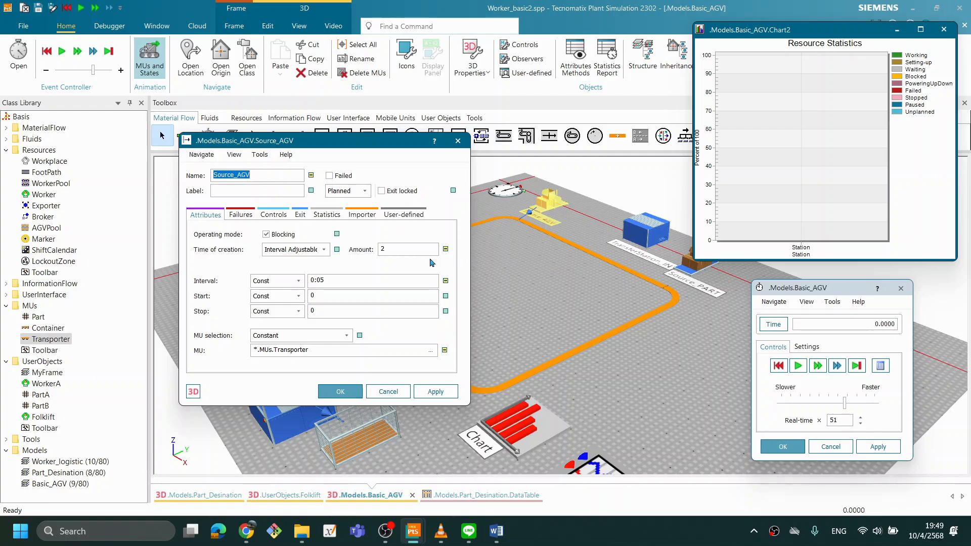
left_click(343, 282)
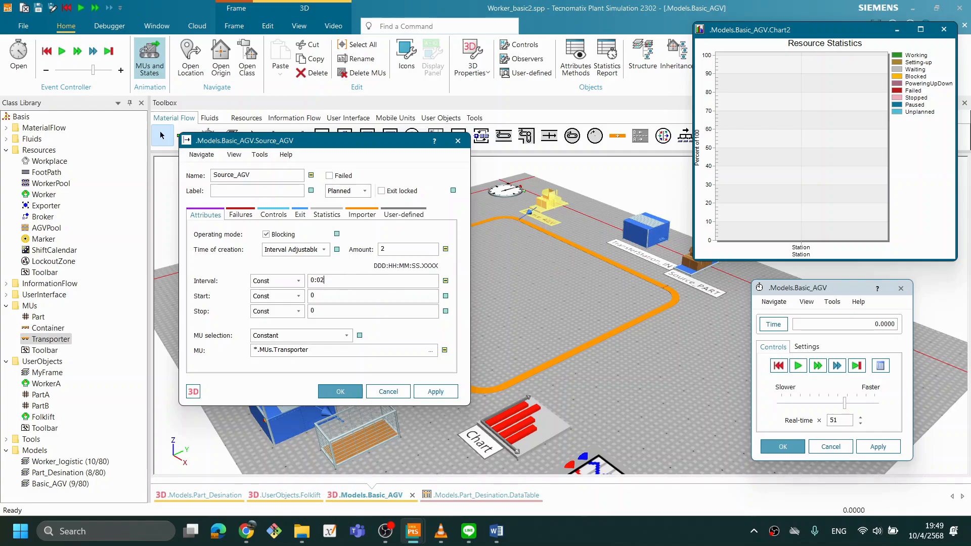
left_click(340, 392)
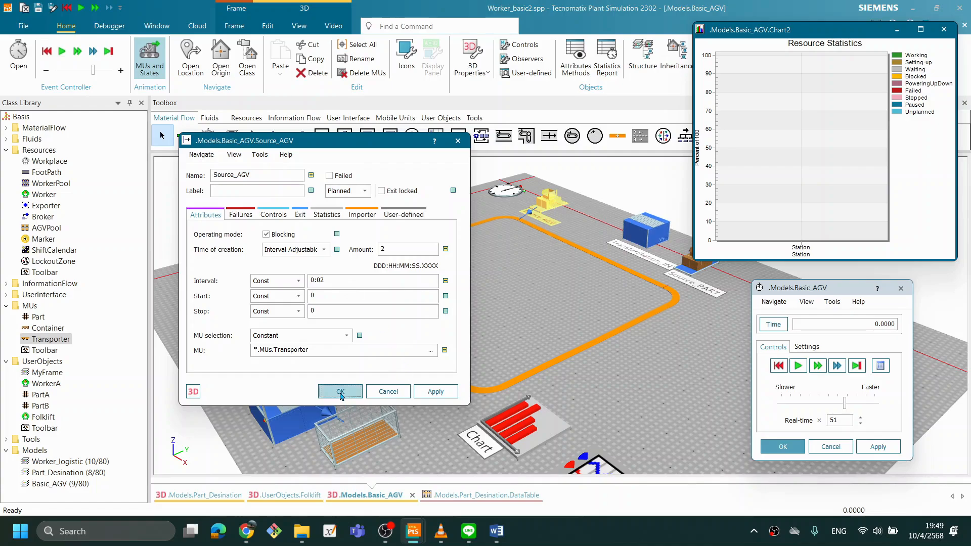
left_click(797, 366)
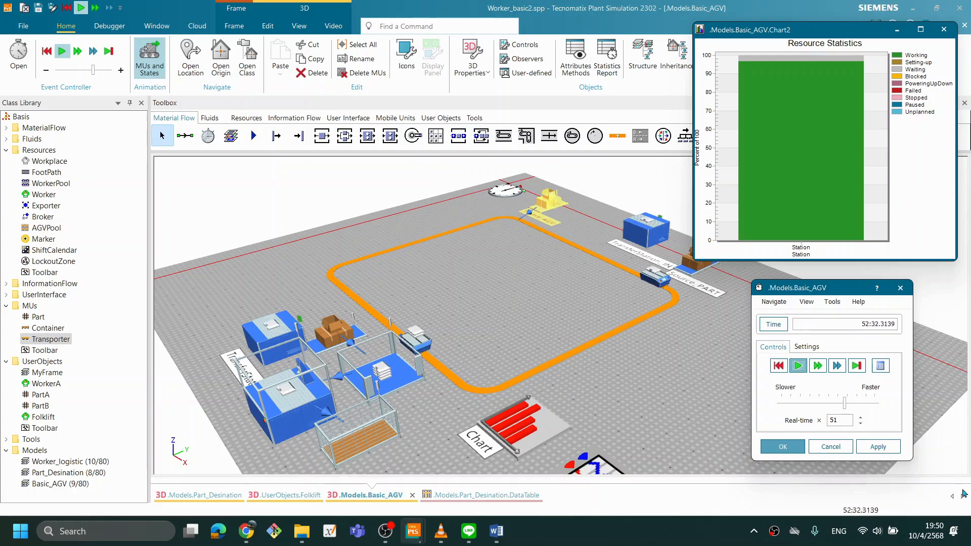
left_click(779, 365)
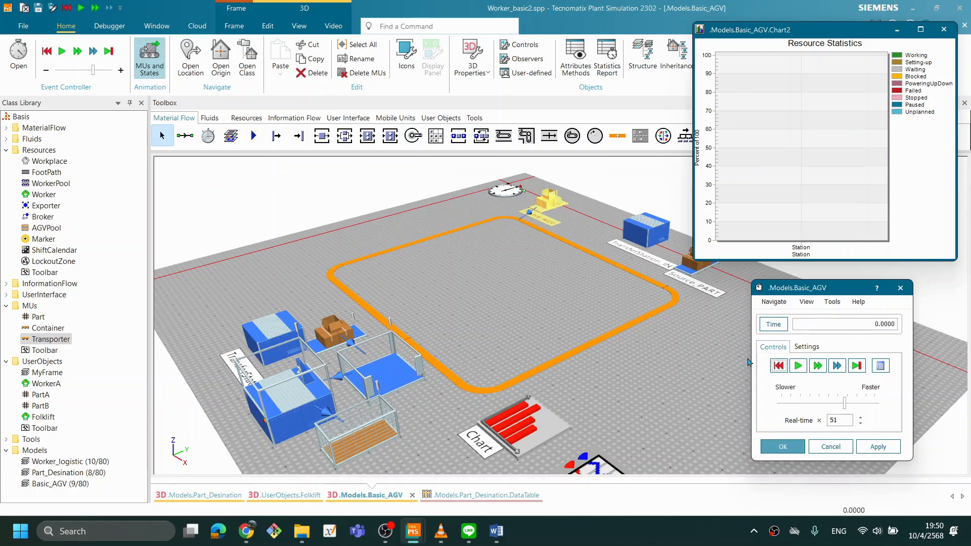
Edit the processing time of TransferStation_IN and accept the change.
double_click(642, 226)
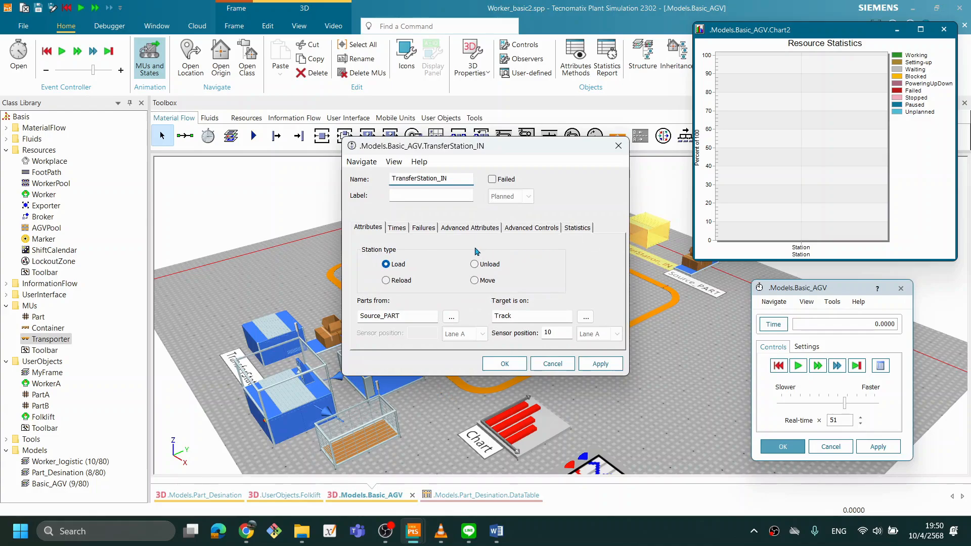
left_click(473, 228)
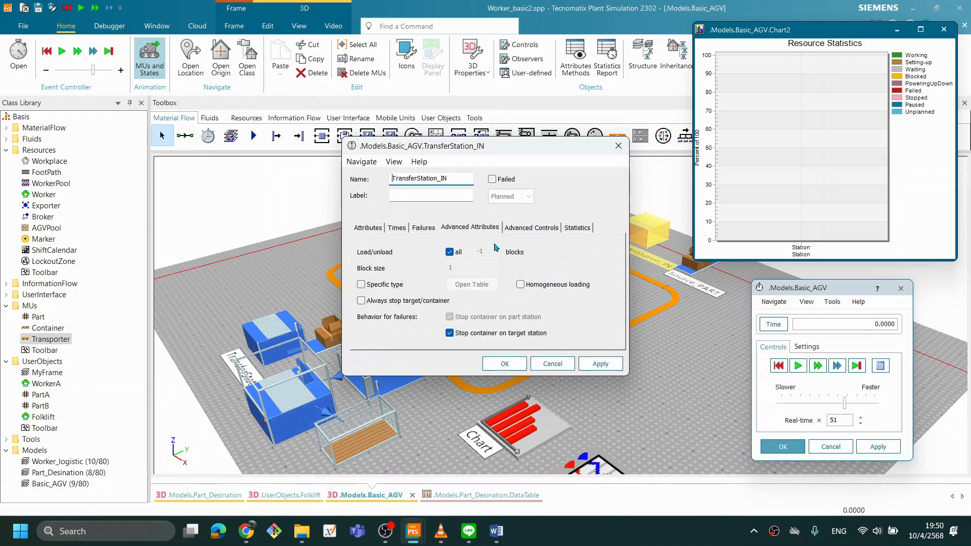
left_click(401, 230)
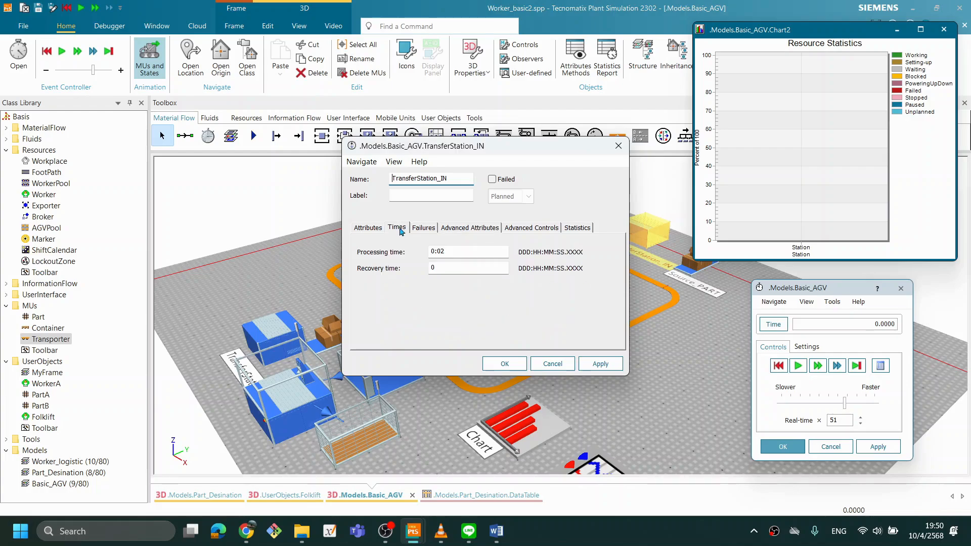
left_click(463, 254)
left_click(601, 358)
left_click(505, 363)
Change the processing time of TransferStation1_OUT and accept the change.
double_click(274, 333)
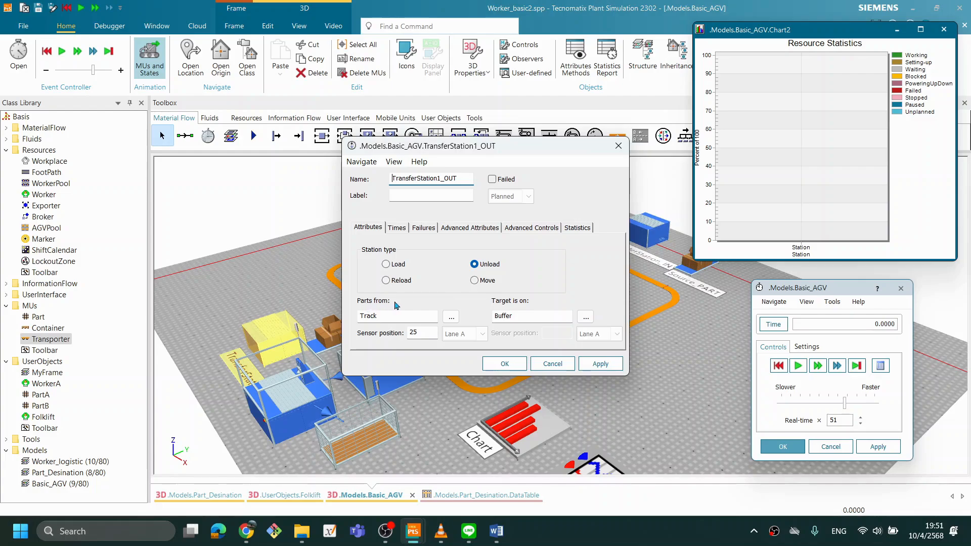
left_click(397, 228)
left_click(482, 253)
type("1")
left_click(517, 364)
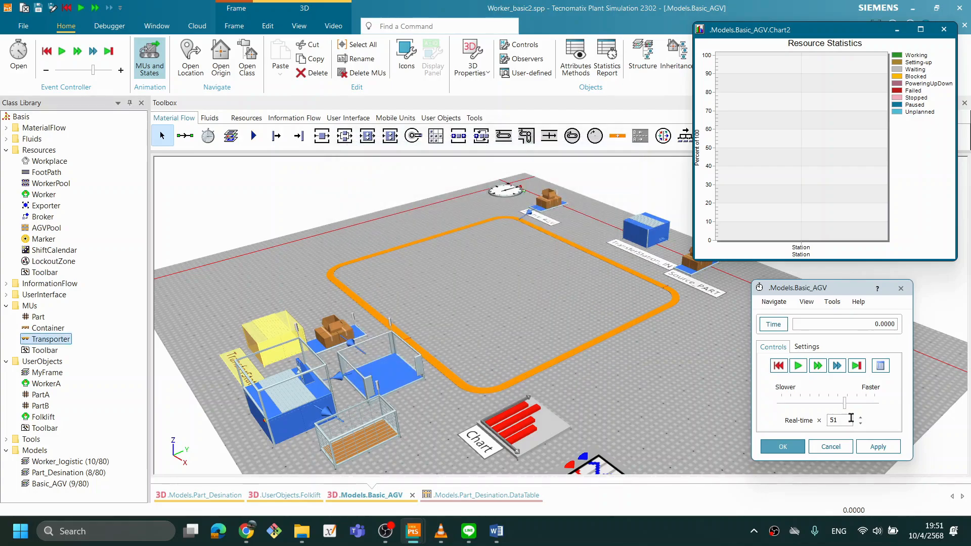
Run the simulation to check the Station statistics with the changed transfer station times, and reset the model.
left_click(797, 367)
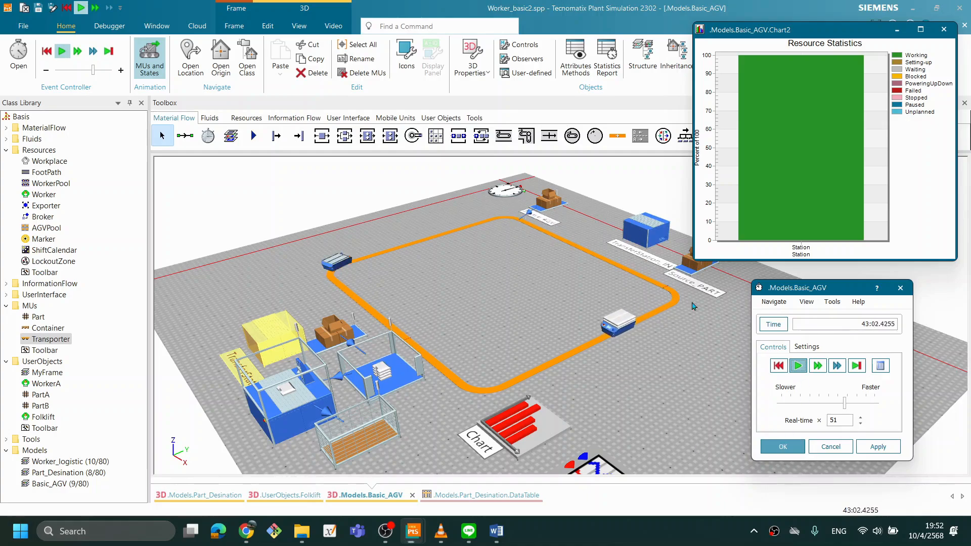
left_click_drag(528, 363, 543, 361)
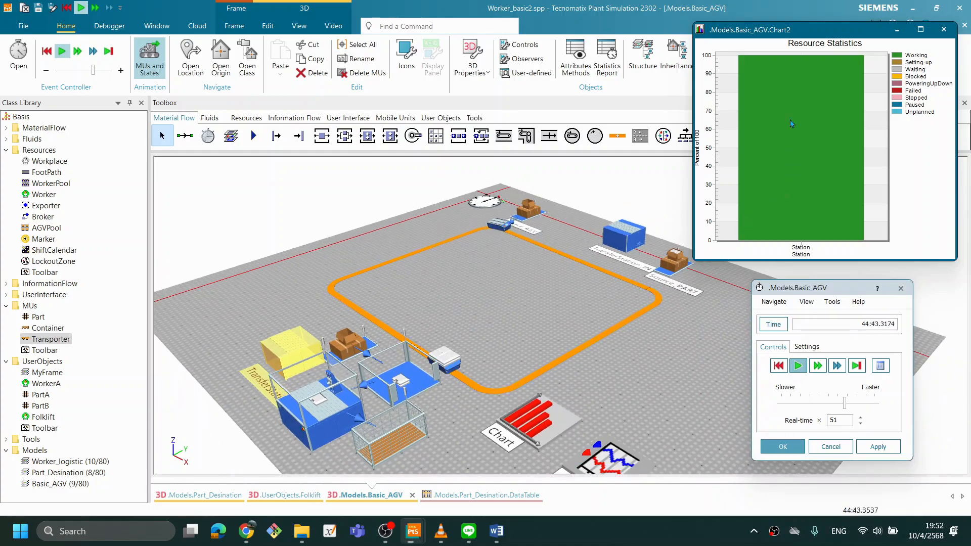
left_click_drag(557, 353, 607, 357)
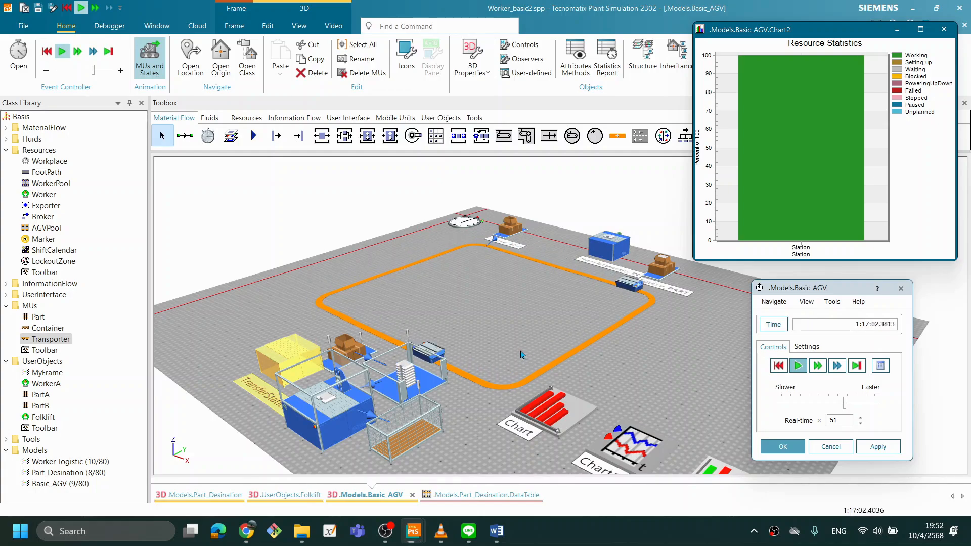
left_click(778, 366)
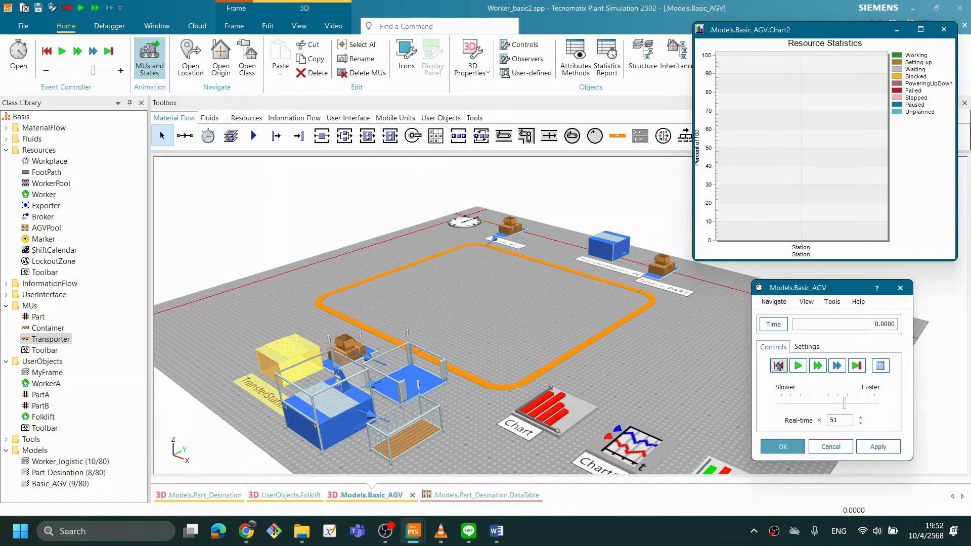
left_click(632, 367)
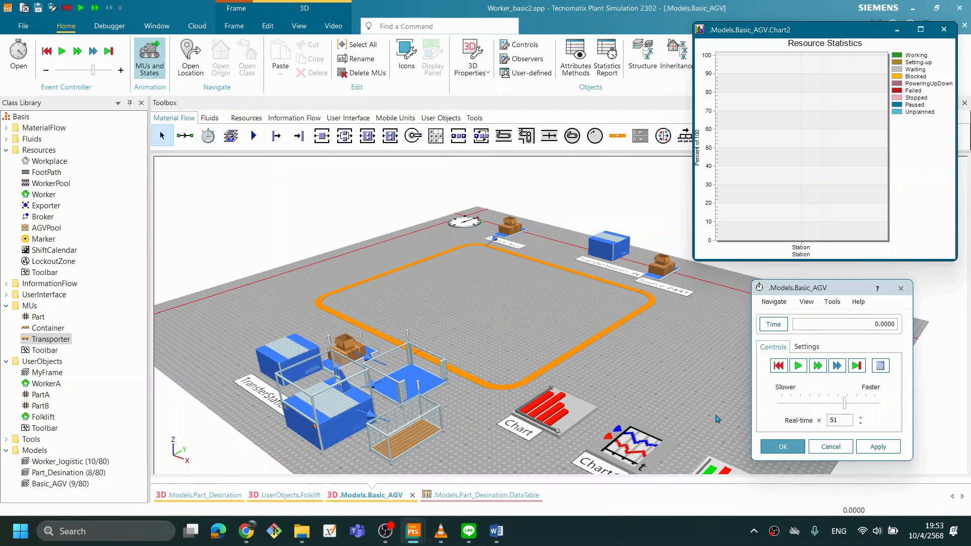
Close the Chart2 resource statistics window.
left_click_drag(782, 285, 768, 287)
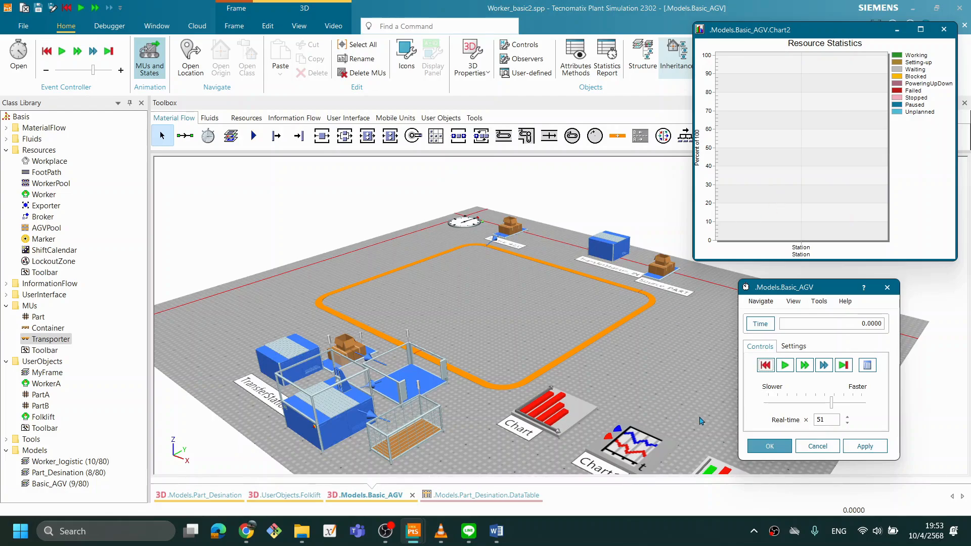
left_click(640, 402)
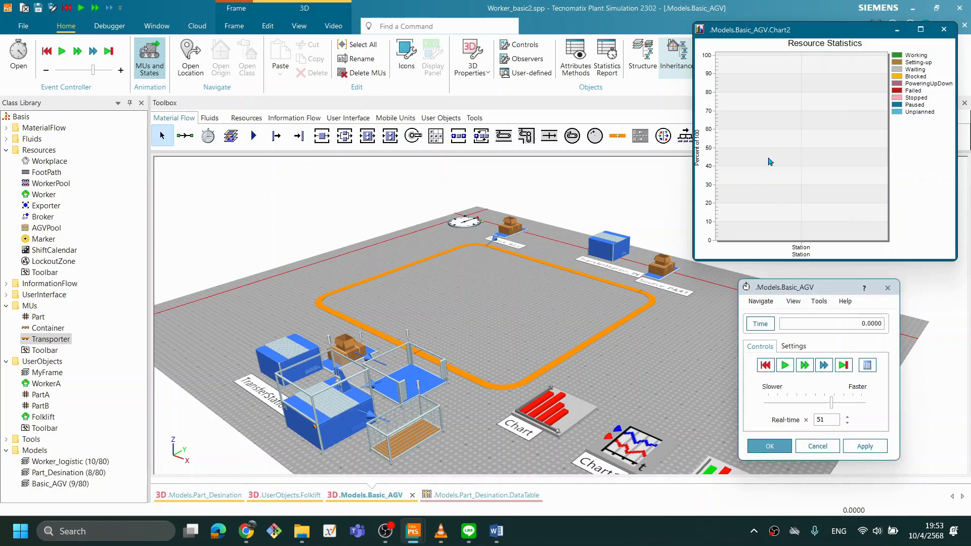
left_click(943, 29)
left_click(609, 536)
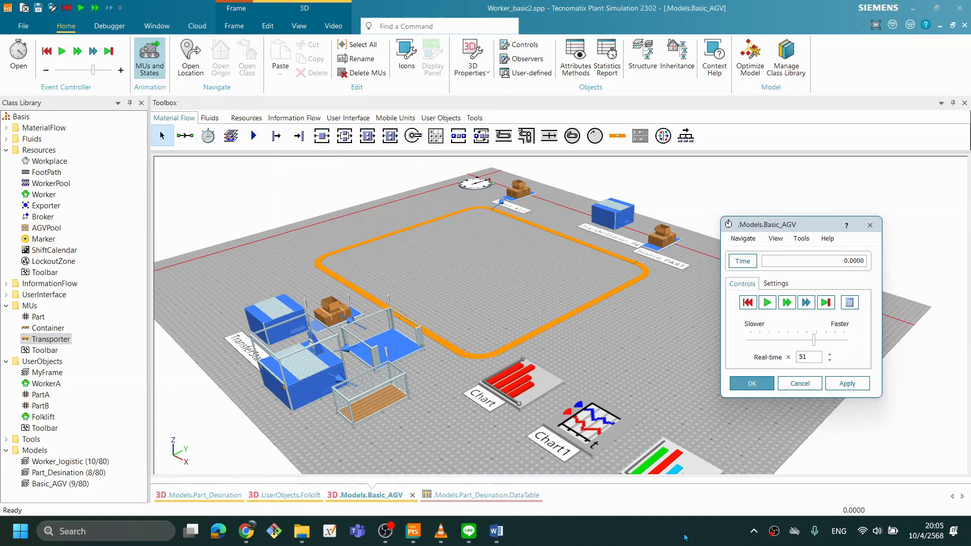
Set and apply an end time for the Basic_AGV simulation, then return to the simulation controls.
left_click_drag(542, 289, 566, 295)
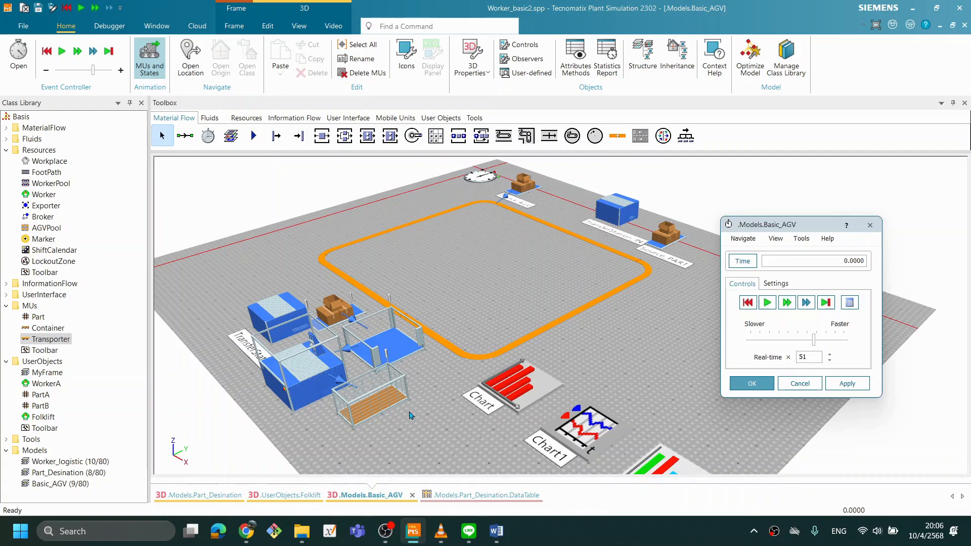
left_click_drag(616, 356, 616, 360)
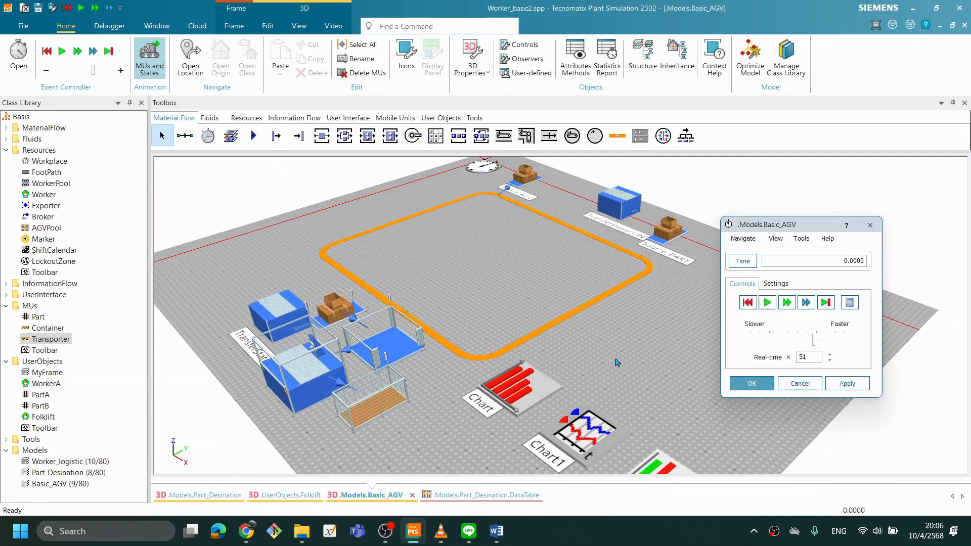
left_click_drag(759, 223, 791, 228)
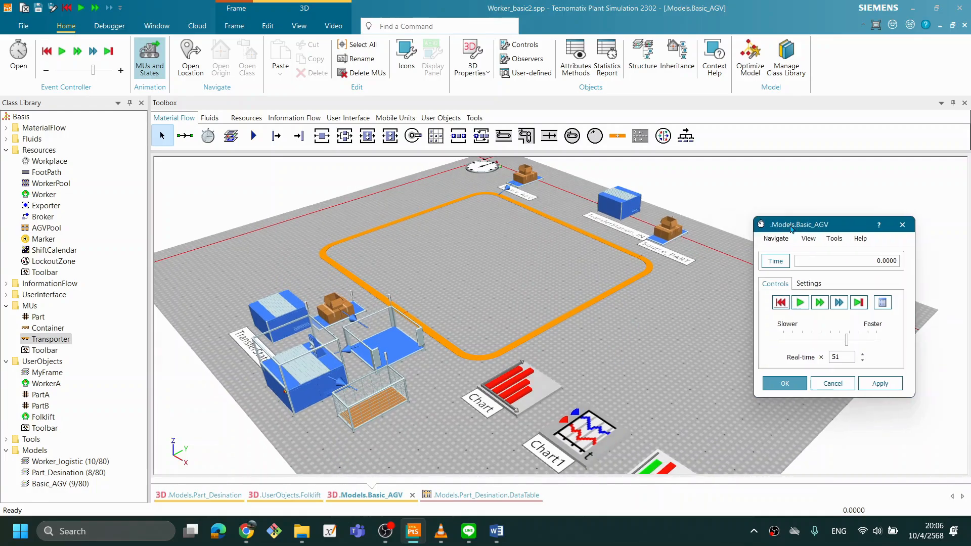
left_click(809, 284)
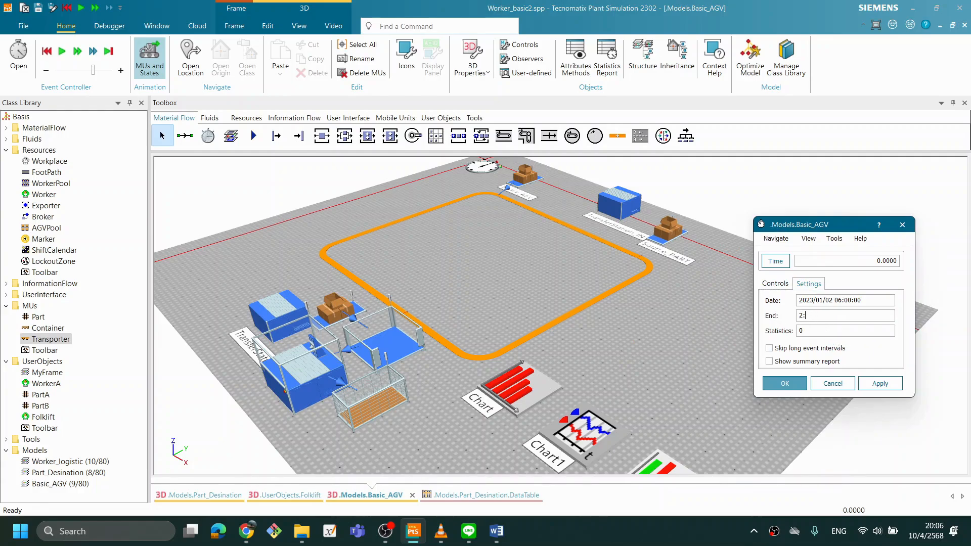
left_click(880, 384)
left_click(781, 286)
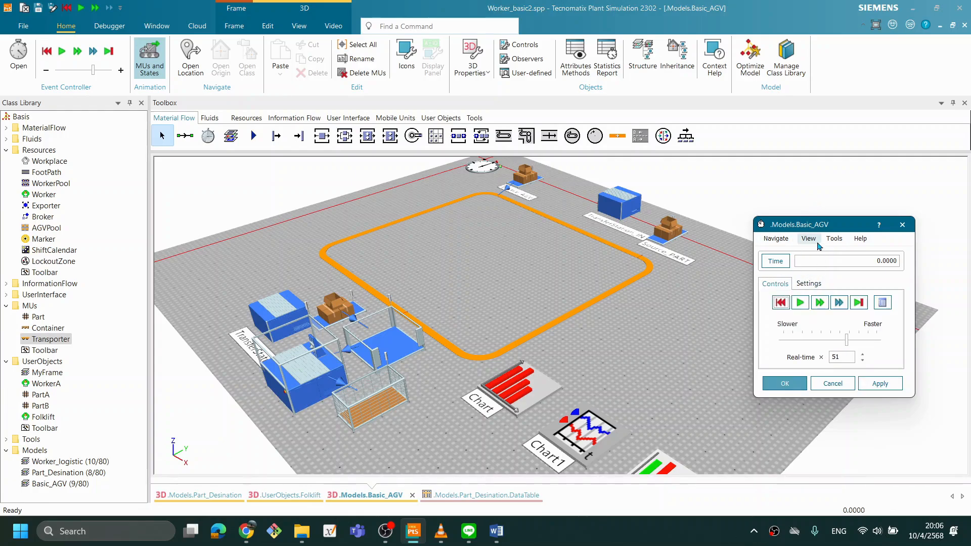
left_click(508, 289)
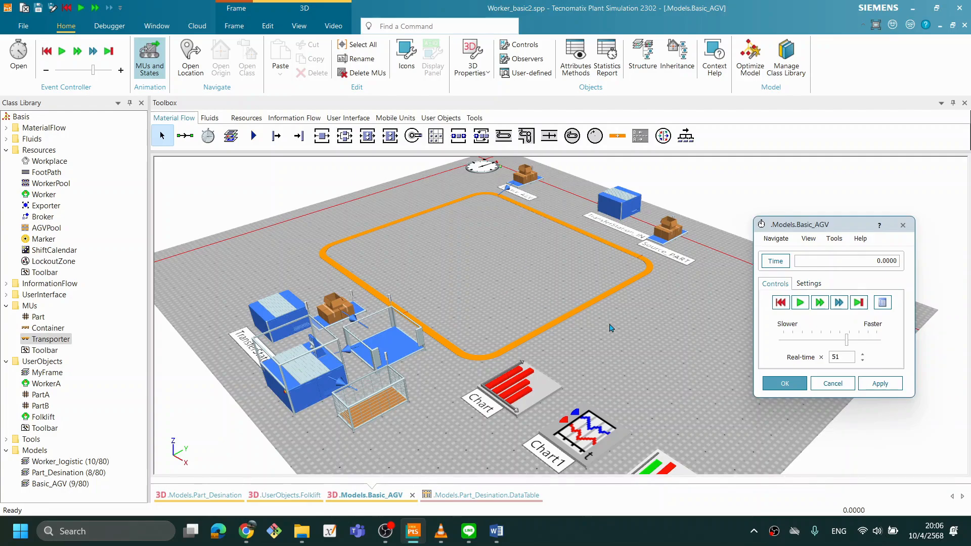
Set the creation amount of Source_start to 50 and briefly test-run the simulation, ending with a reset.
double_click(353, 306)
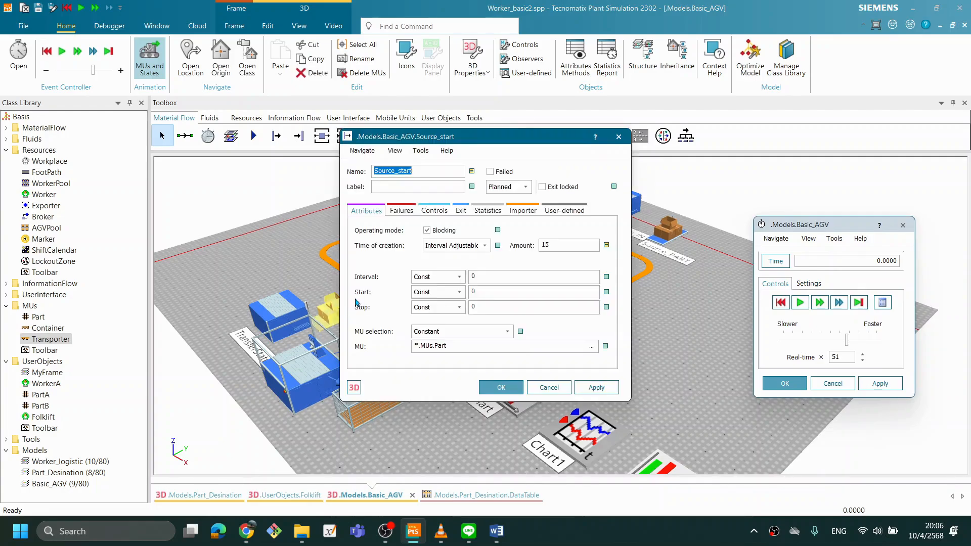
double_click(578, 244)
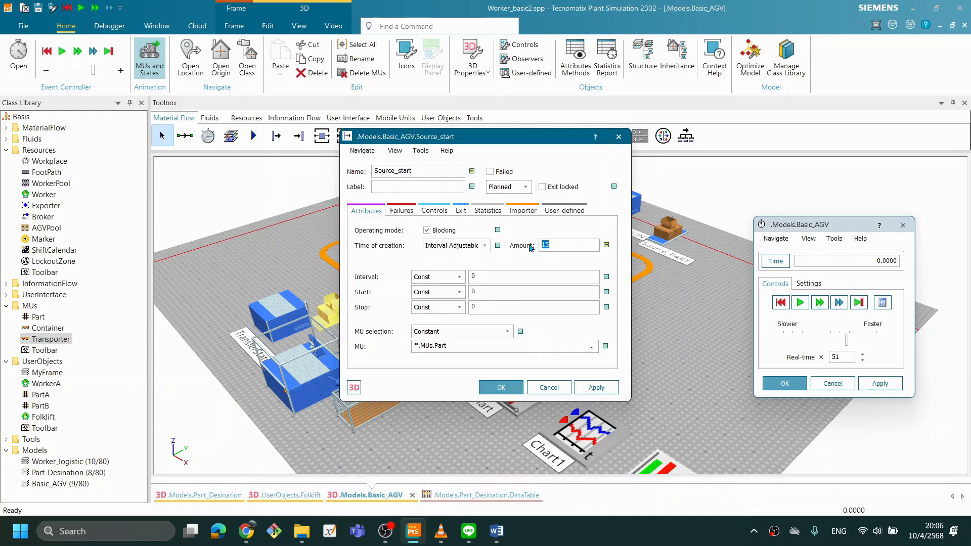
type("50")
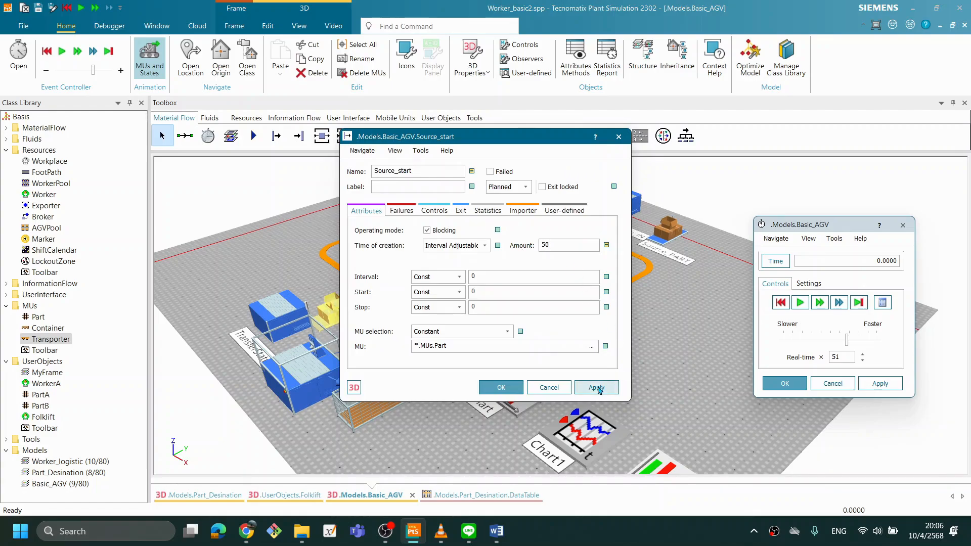
left_click(508, 390)
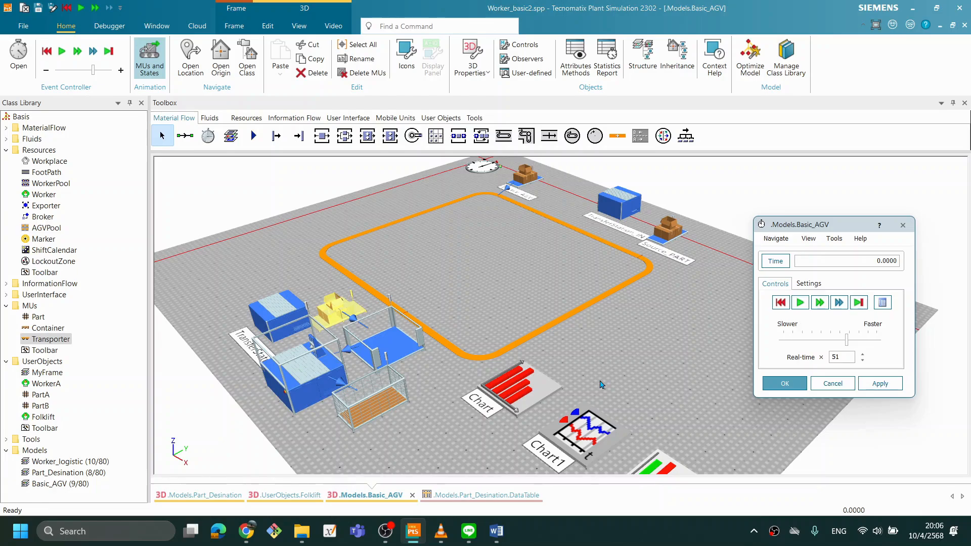
left_click(780, 303)
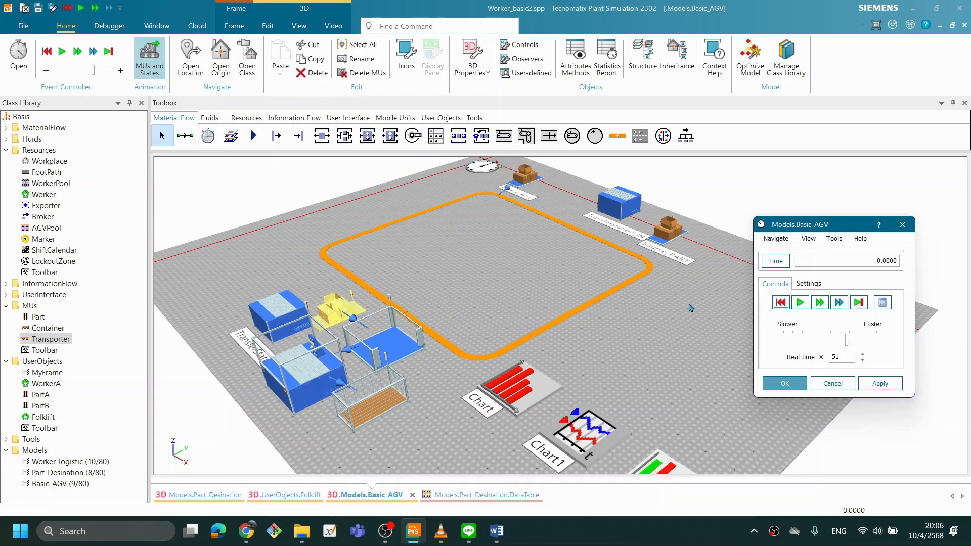
left_click(799, 303)
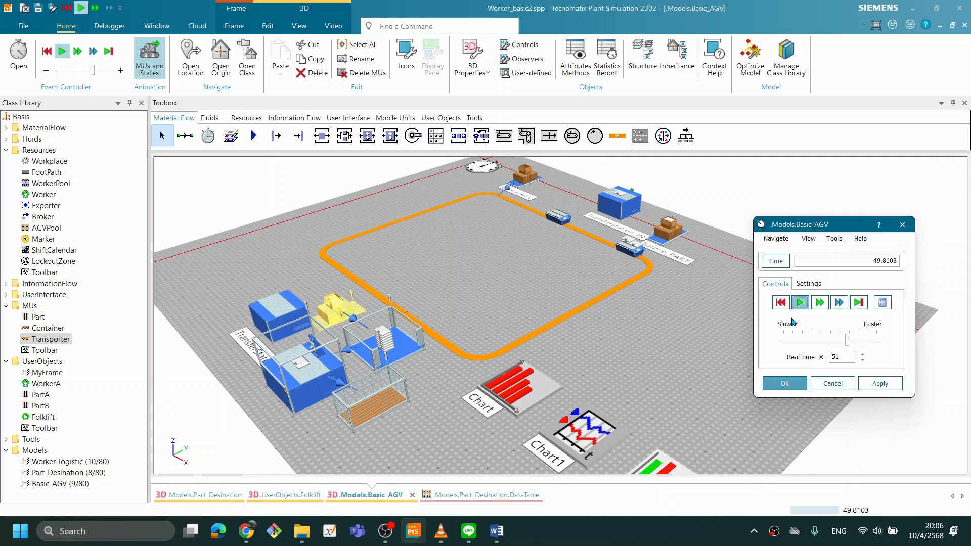
left_click(780, 303)
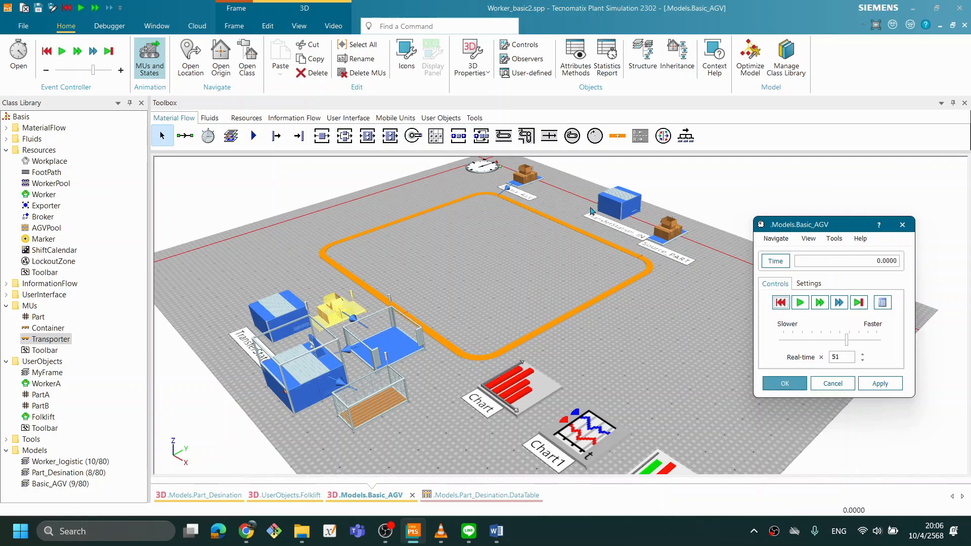
Set the creation amount of Source_AGV to 1 and rerun the simulation to watch the Buffer stock, ending with a reset.
double_click(526, 176)
left_click(397, 247)
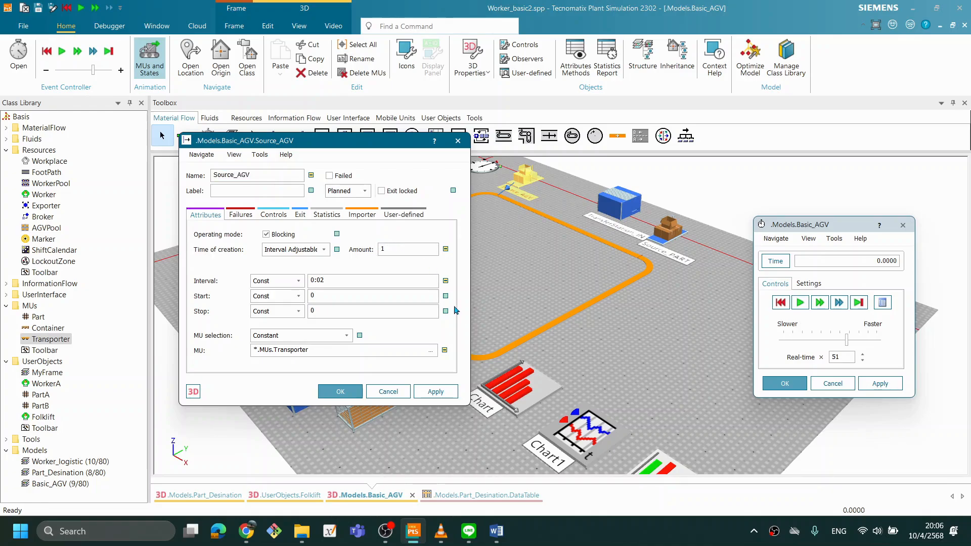
left_click(435, 391)
left_click(333, 396)
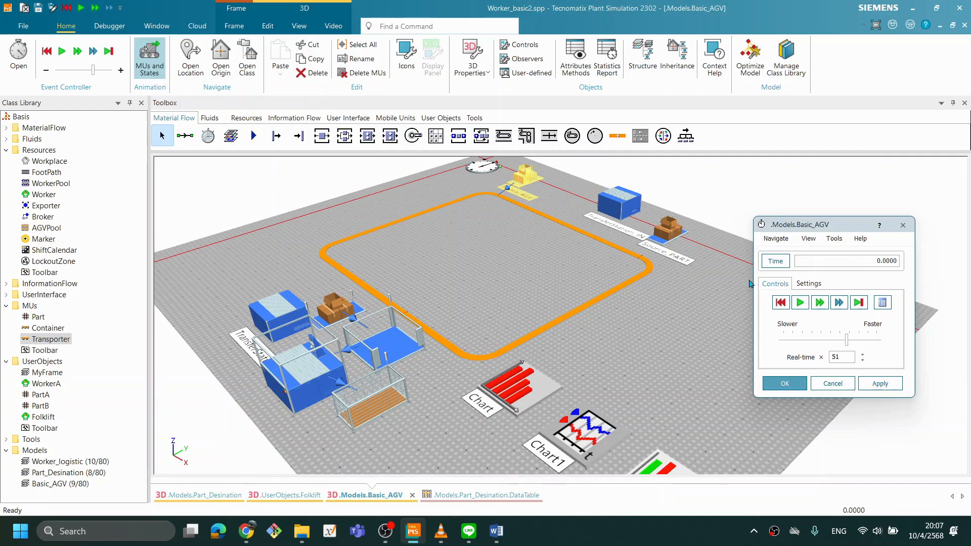
left_click(788, 301)
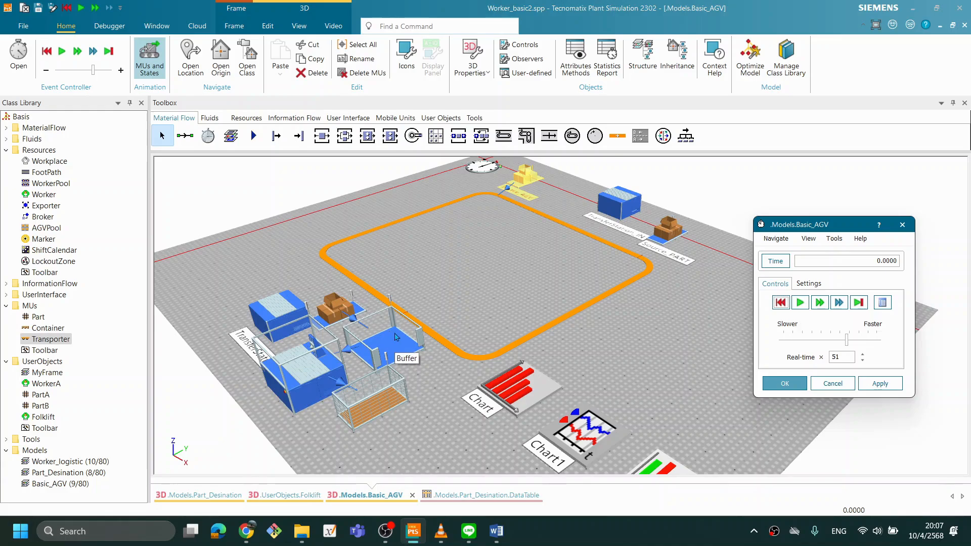
left_click(800, 304)
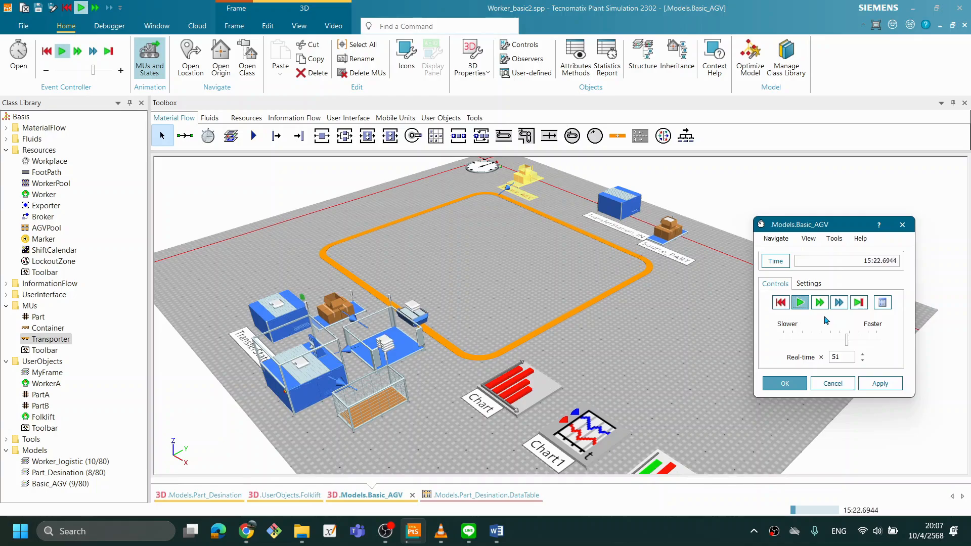
left_click(781, 305)
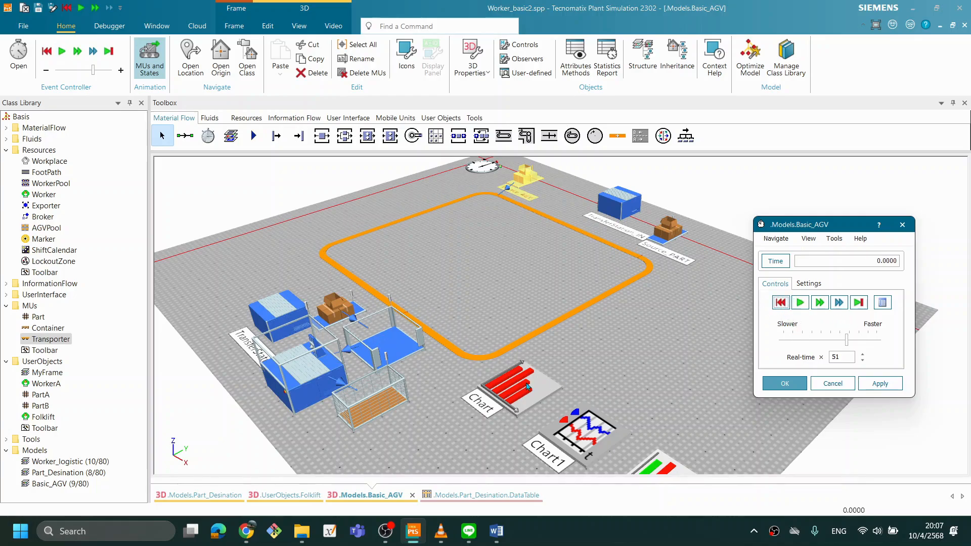
left_click(610, 372)
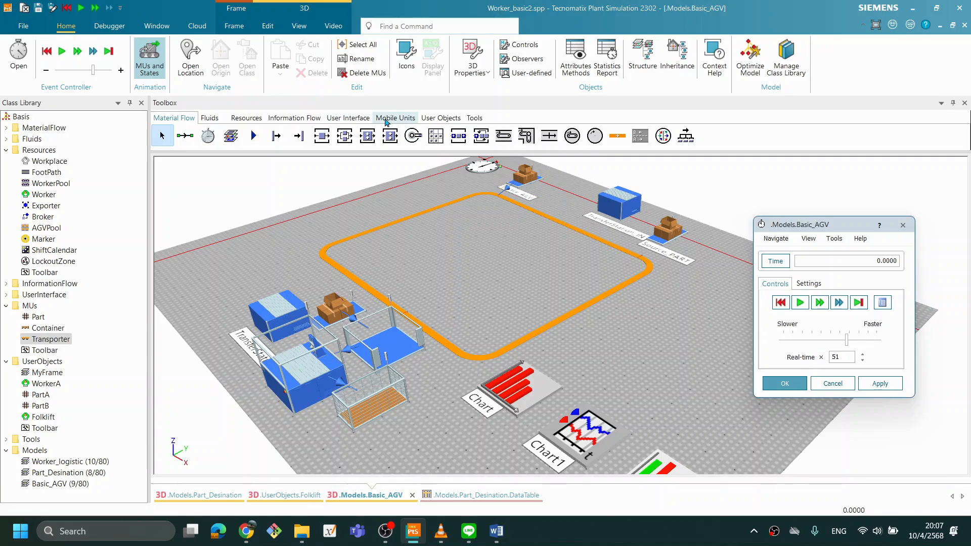
Place a Display object on the floor beside the wire-mesh crate in front of the Station.
left_click(315, 122)
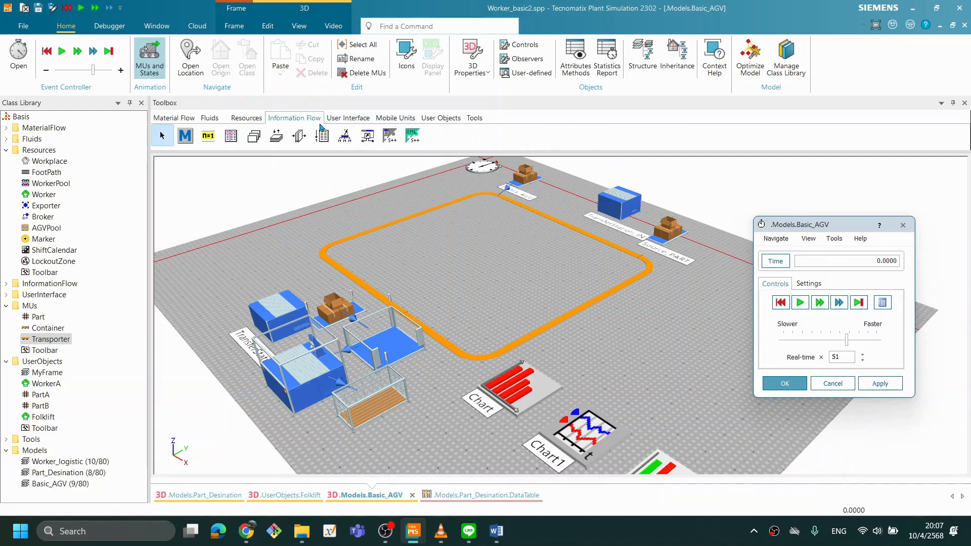
left_click(348, 118)
left_click_drag(221, 179, 390, 431)
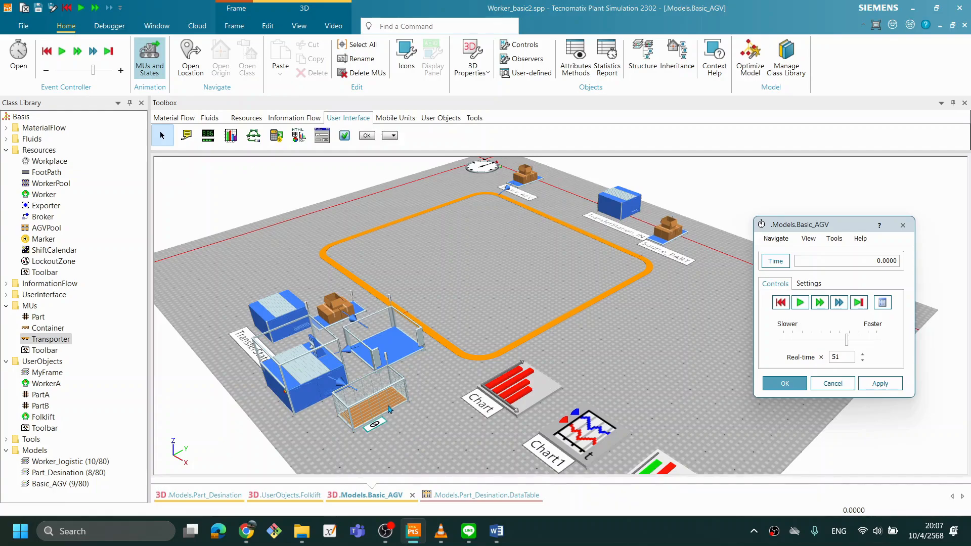
Place a second Display object beside the Buffer and link it to the Buffer to show its contents.
left_click_drag(208, 135, 427, 368)
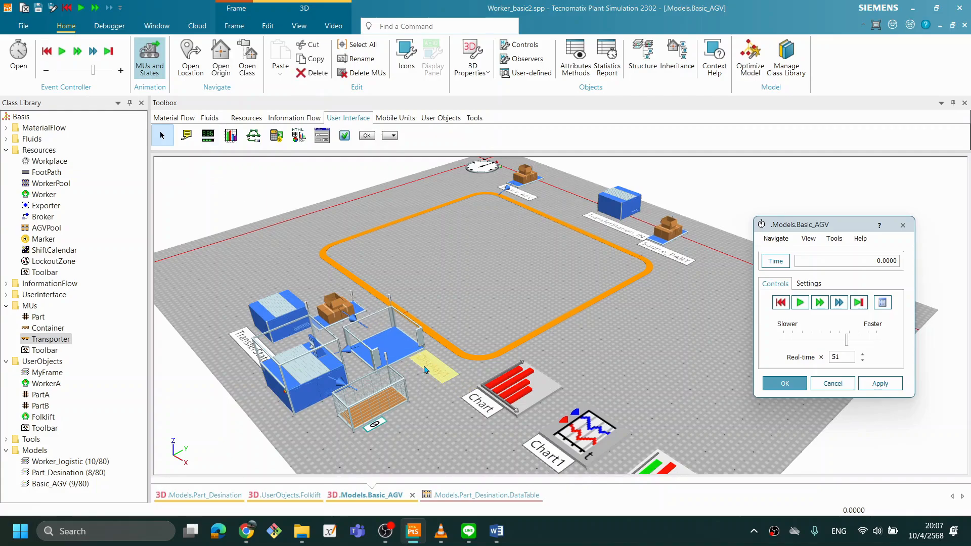
left_click(411, 386)
left_click(388, 338)
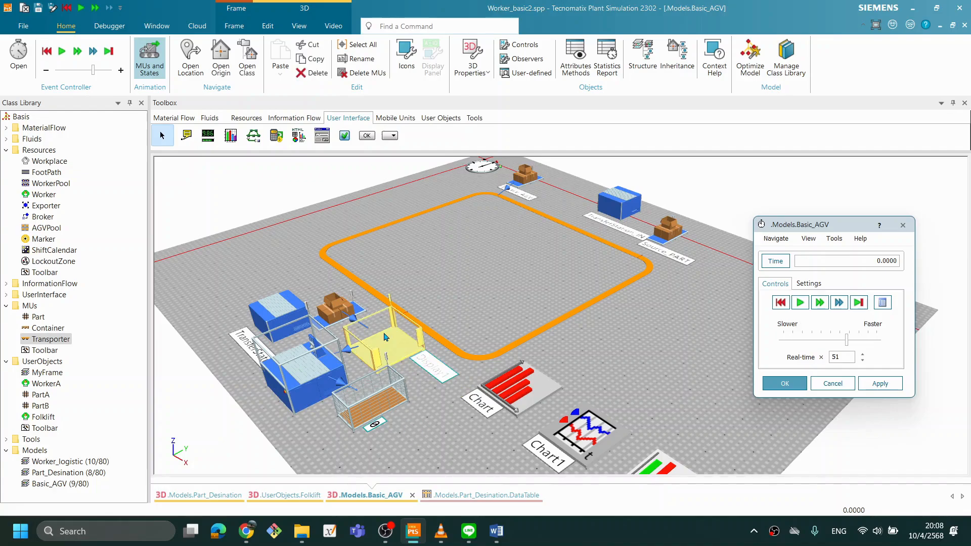
left_click(434, 371)
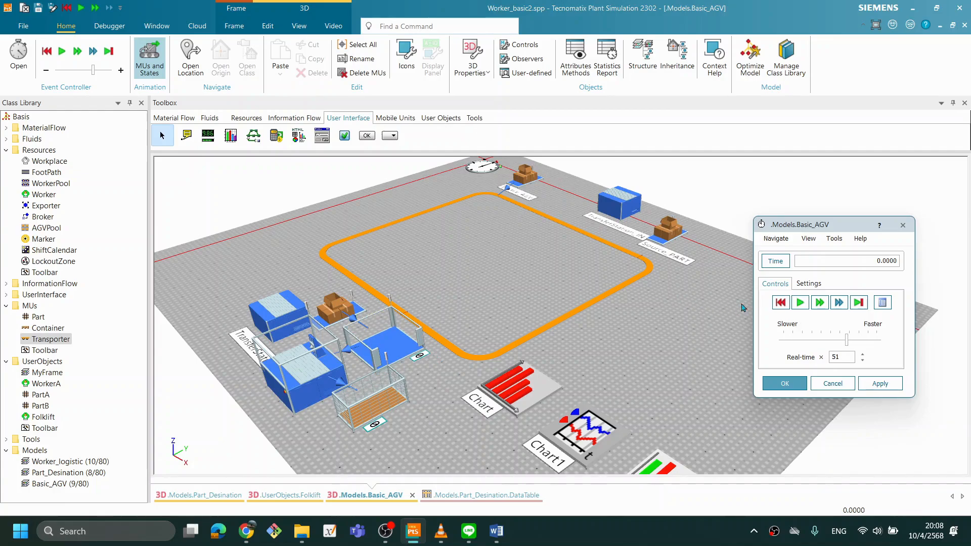
Set the creation amount of Source_start to 150.
double_click(339, 300)
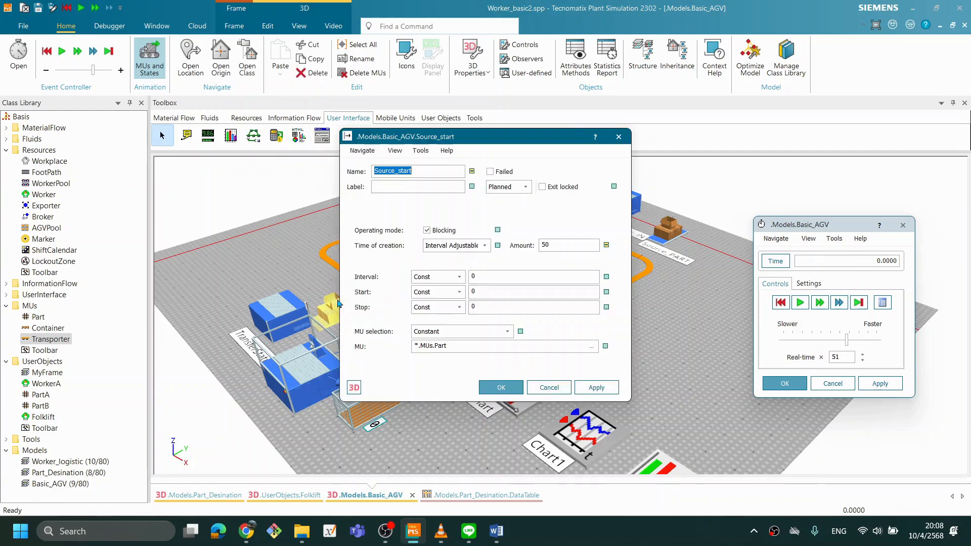
double_click(555, 246)
type("1")
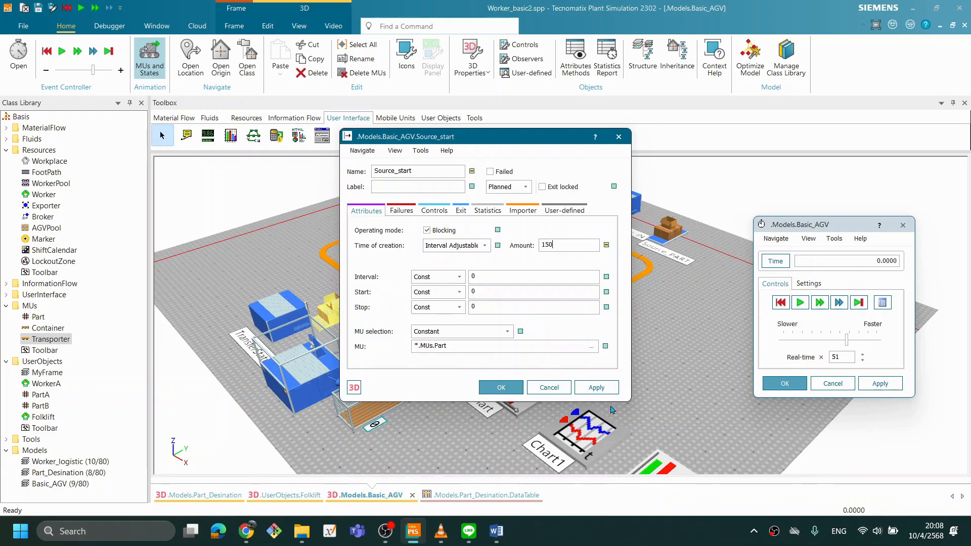
left_click(598, 388)
left_click(508, 395)
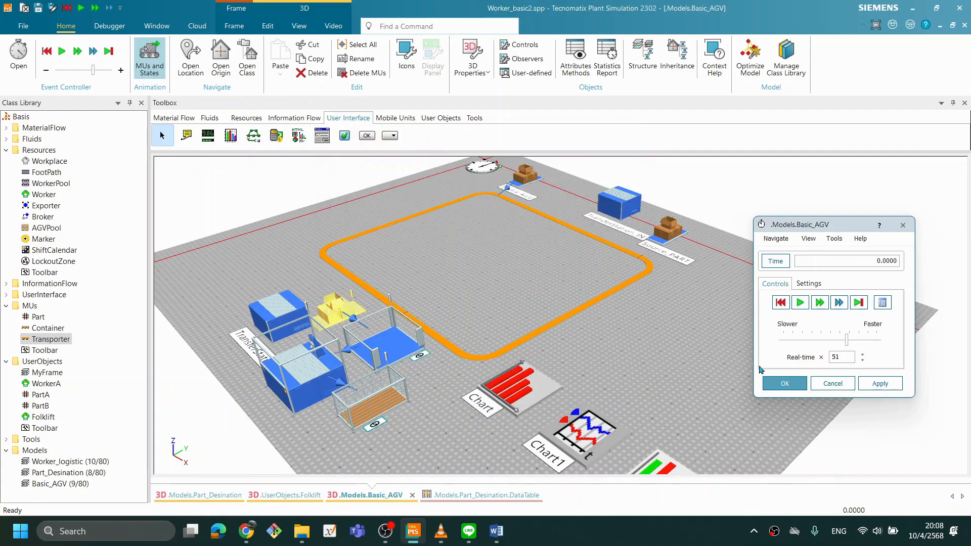
Run the simulation and watch the part counts on the Displays beside the Buffer and the wire-mesh crate.
left_click(800, 303)
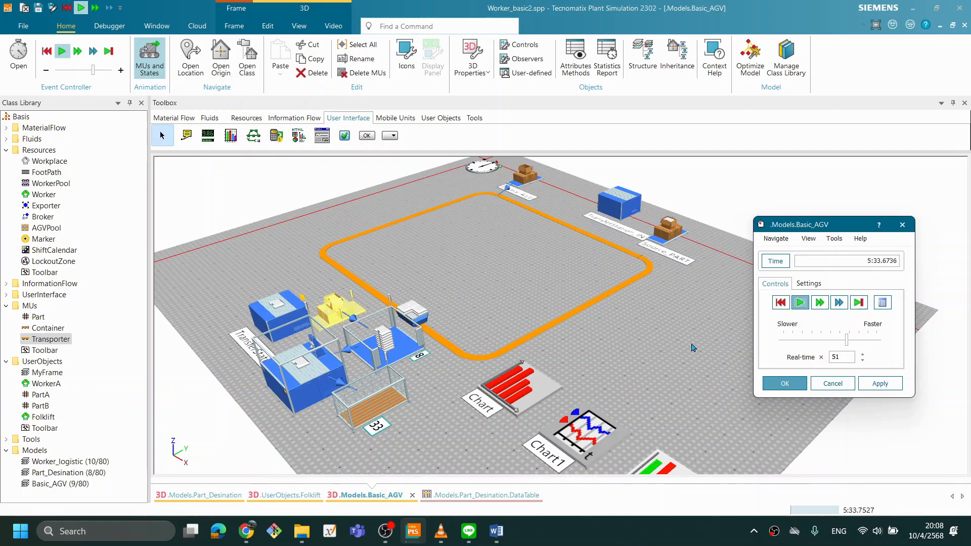
left_click_drag(572, 389, 573, 362)
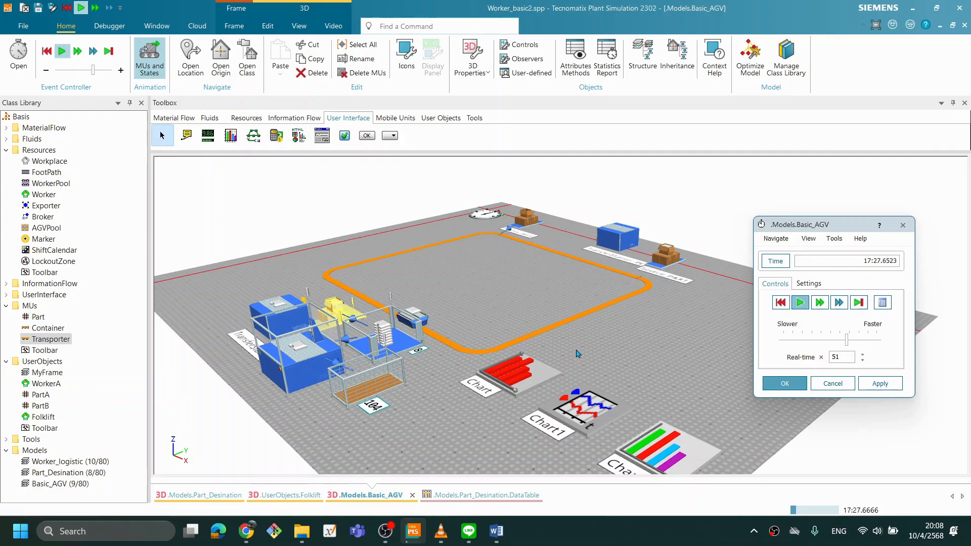
left_click_drag(570, 361, 584, 334)
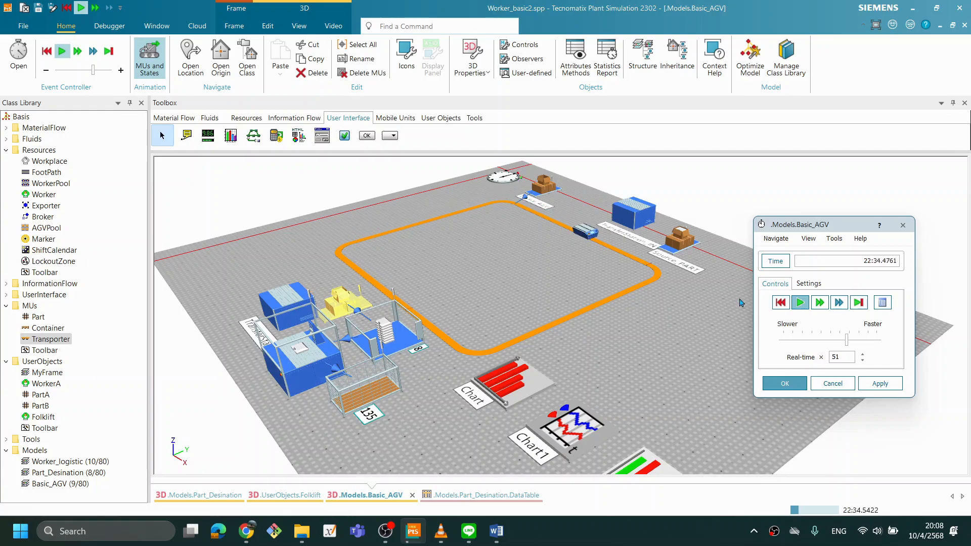
left_click_drag(670, 388, 676, 378)
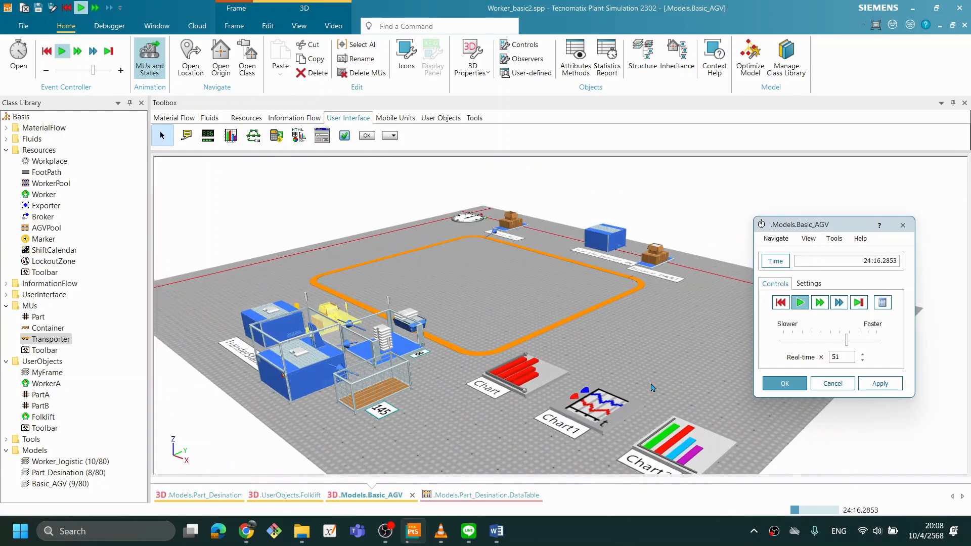
Show the Buffer occupancy diagrams of Chart and Chart1 and arrange their windows side by side.
right_click(531, 377)
left_click(556, 176)
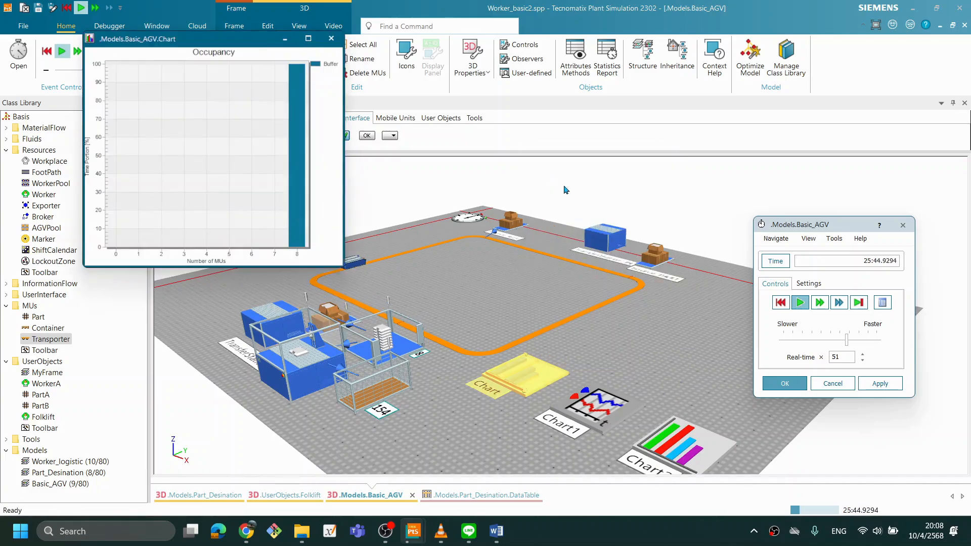
left_click_drag(203, 38, 176, 29)
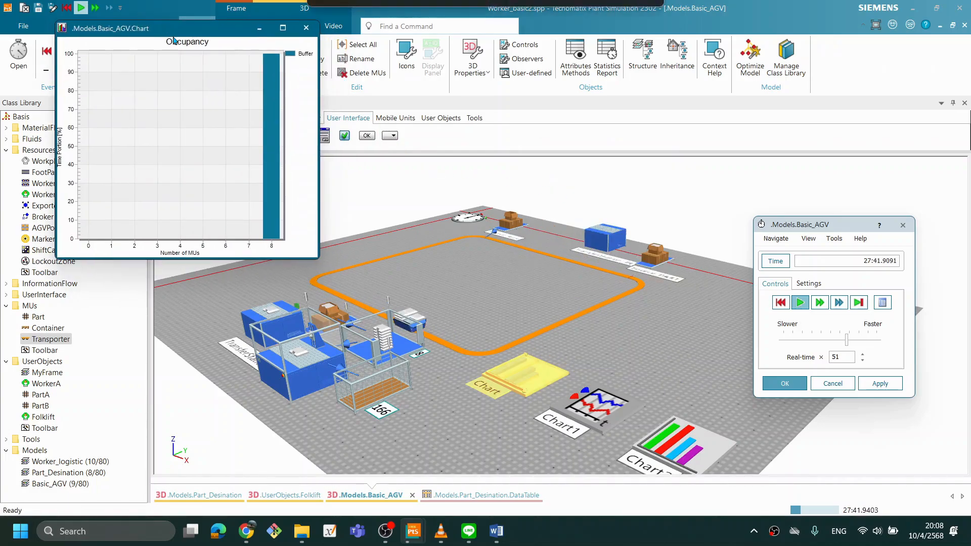
right_click(601, 406)
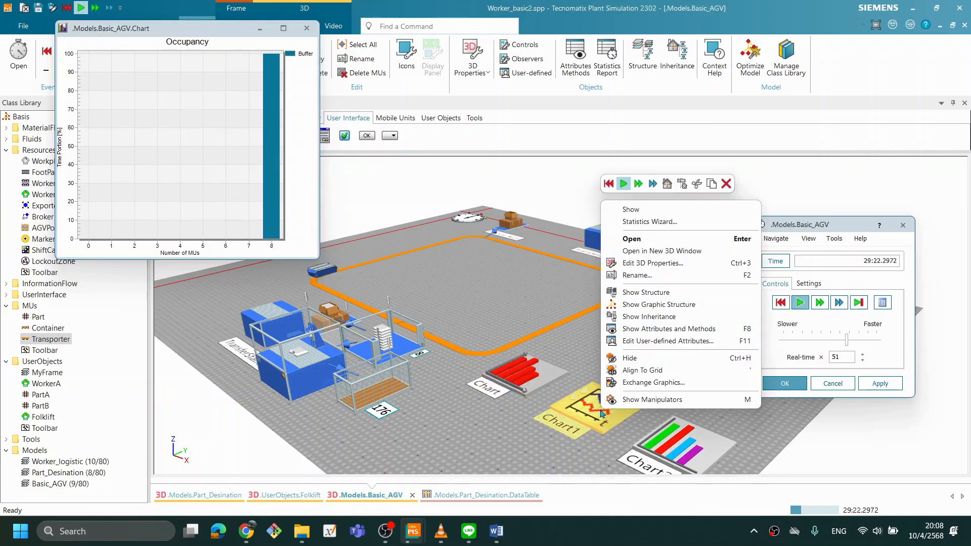
left_click(631, 210)
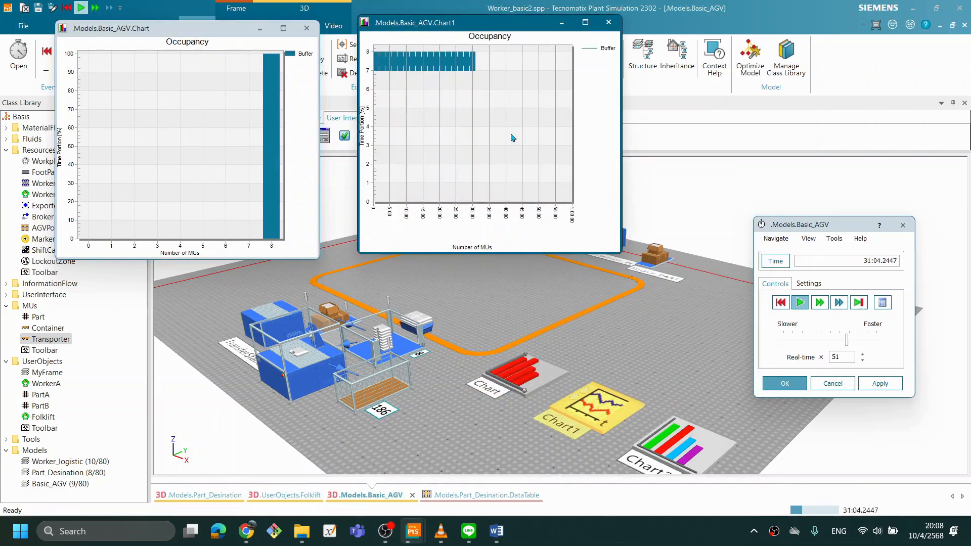
left_click_drag(493, 23, 473, 24)
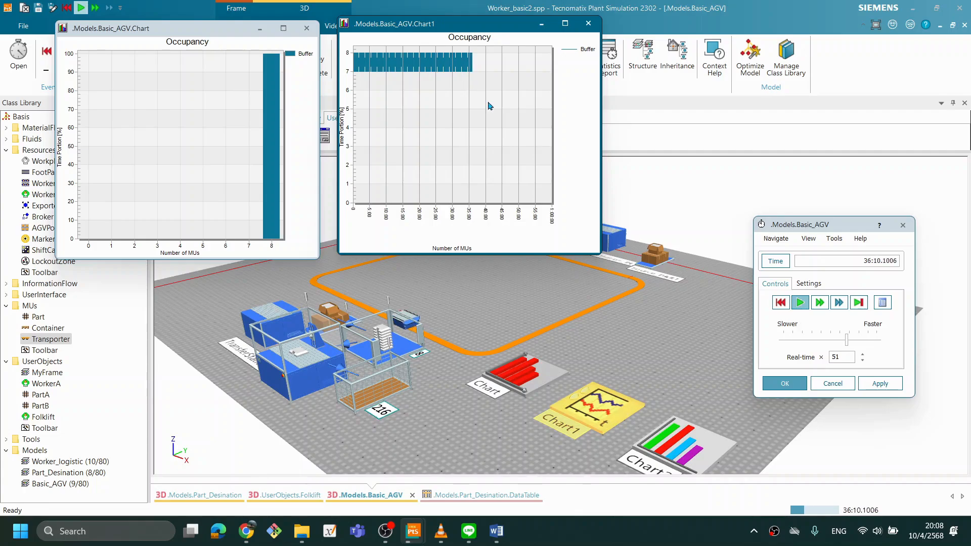
Show the Station's resource statistics in Chart2 next to the other charts and move the simulation control dialog below them.
left_click(675, 443)
right_click(675, 443)
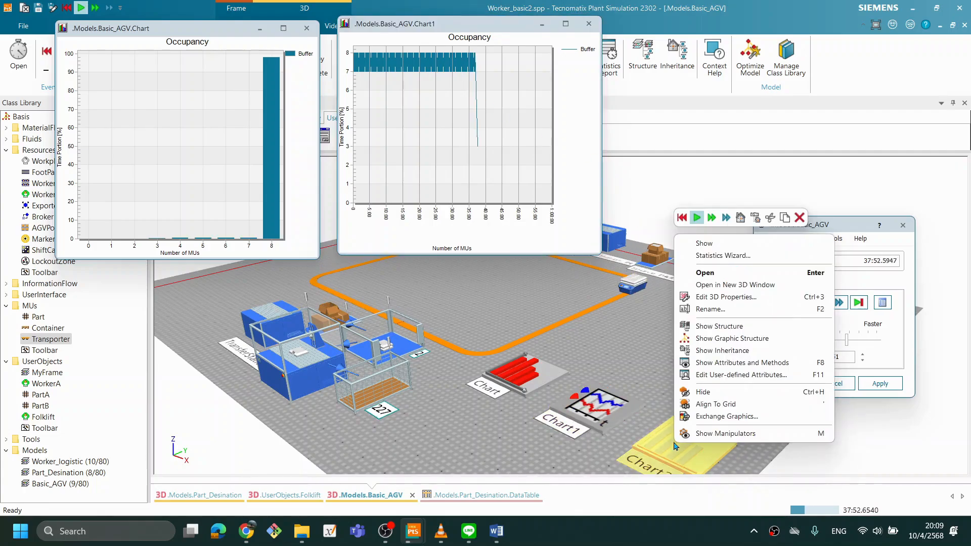
left_click(704, 243)
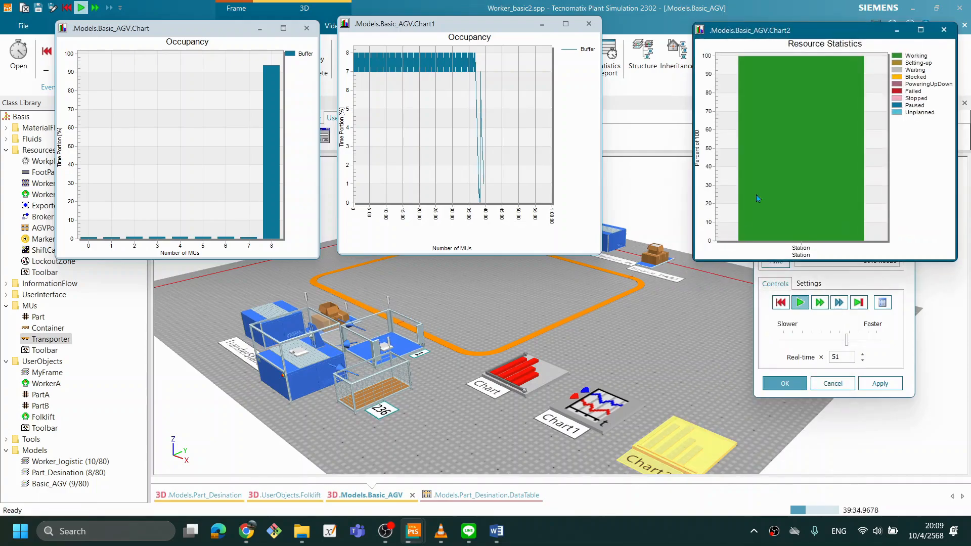
left_click_drag(790, 32, 719, 31)
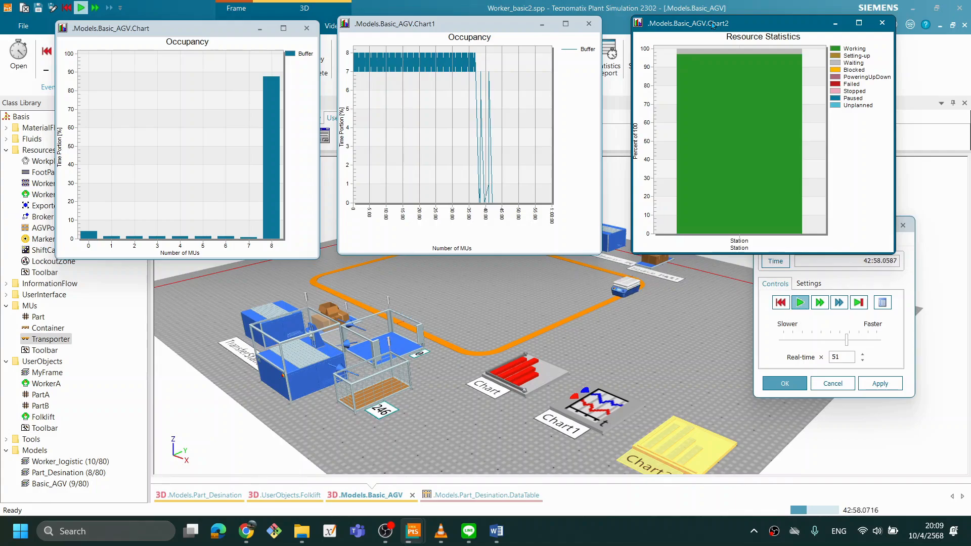
left_click(905, 244)
left_click_drag(859, 226, 848, 273)
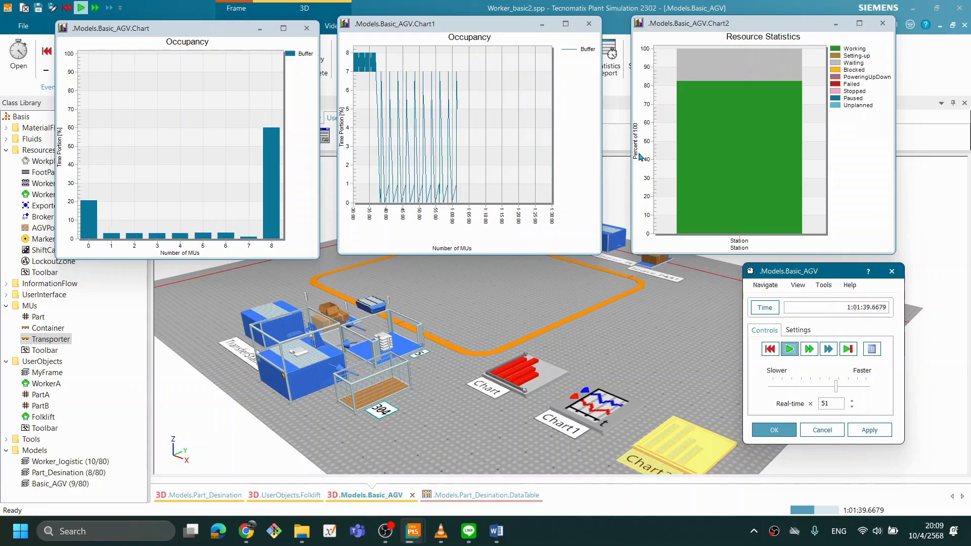
Reset the simulation and set the creation amount of Source_AGV to 2.
left_click(770, 349)
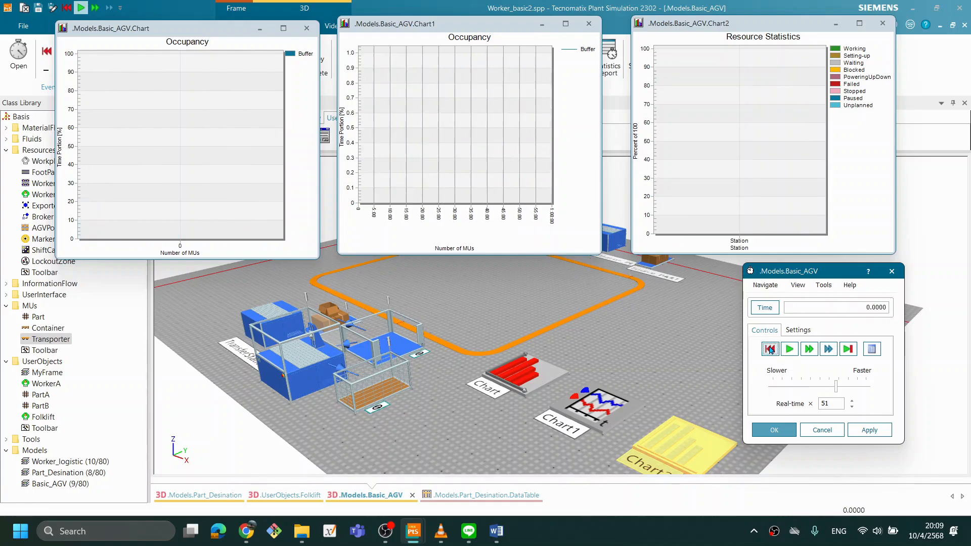
scroll(575, 338, "up", 4)
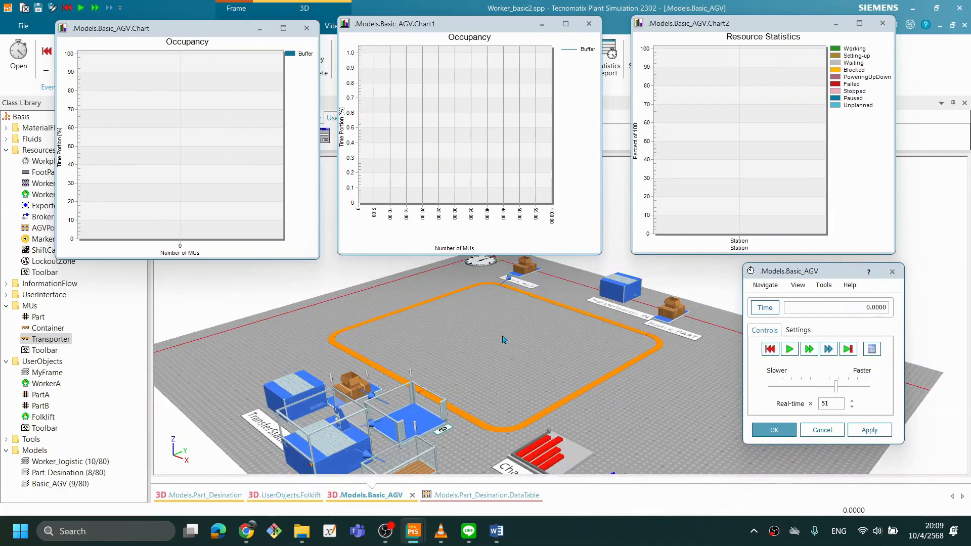
left_click_drag(530, 379, 528, 383)
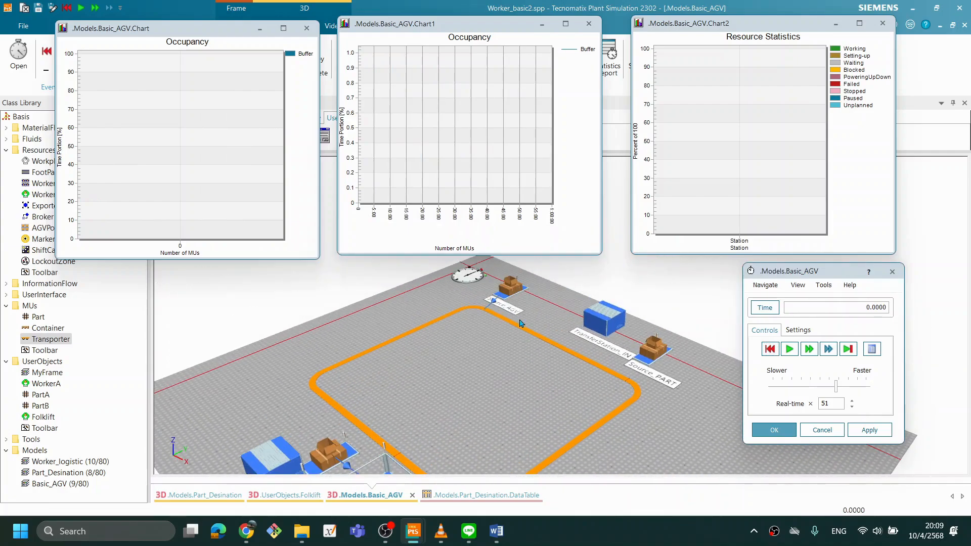
double_click(514, 289)
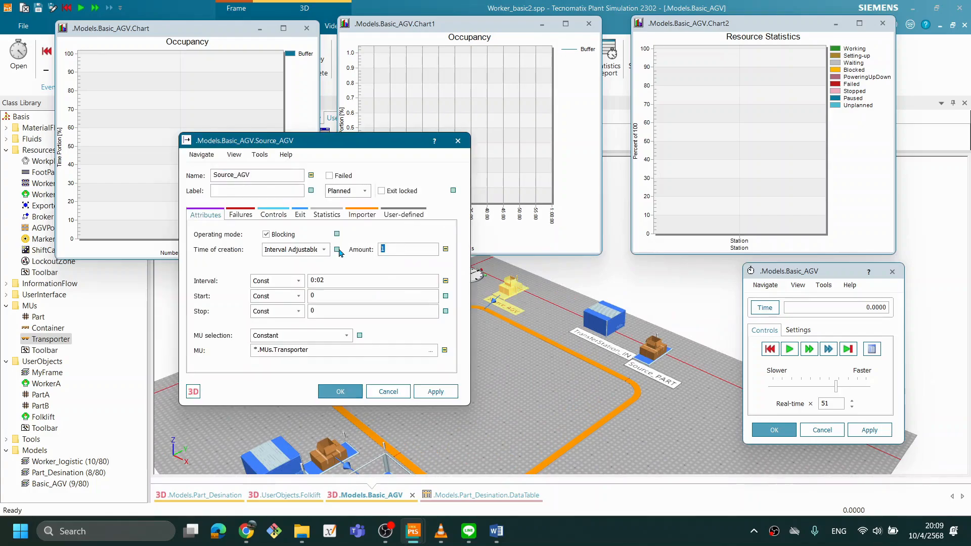
left_click(338, 392)
left_click(770, 350)
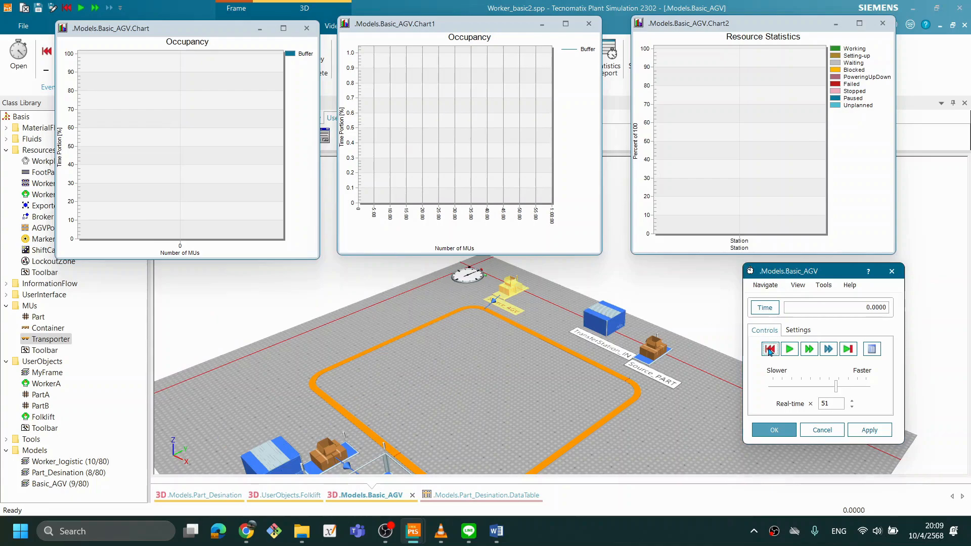
Check the creation amount of Source_start and confirm it at 150.
scroll(396, 371, "down", 2)
double_click(322, 410)
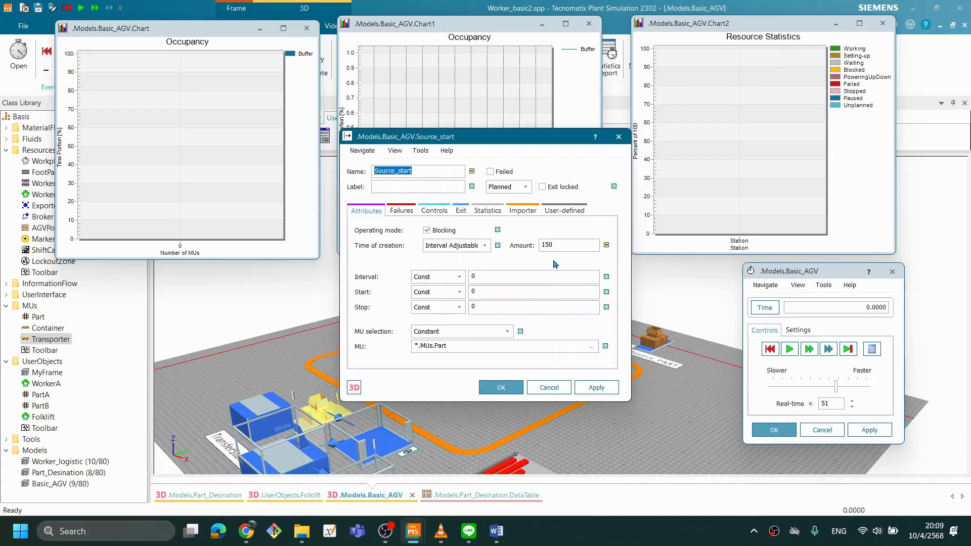
left_click(597, 386)
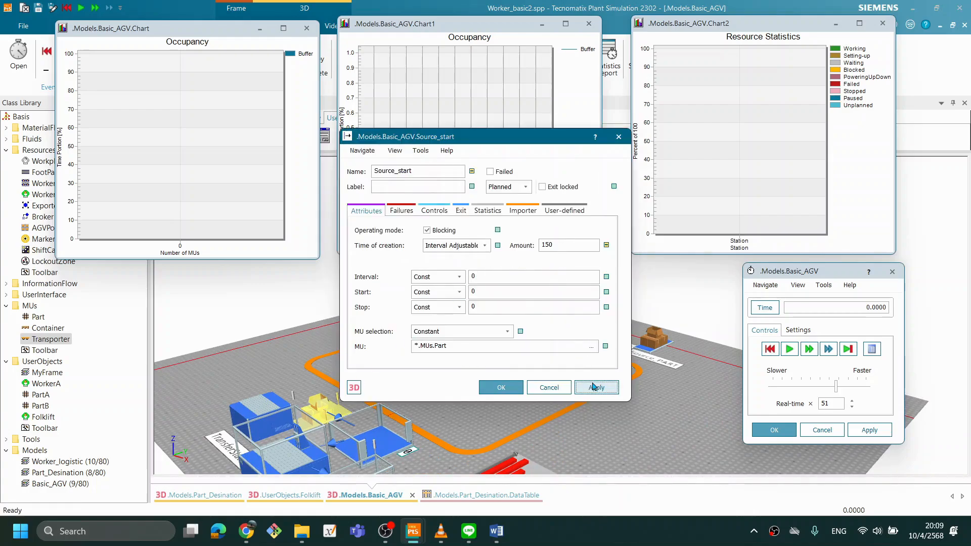
left_click(508, 386)
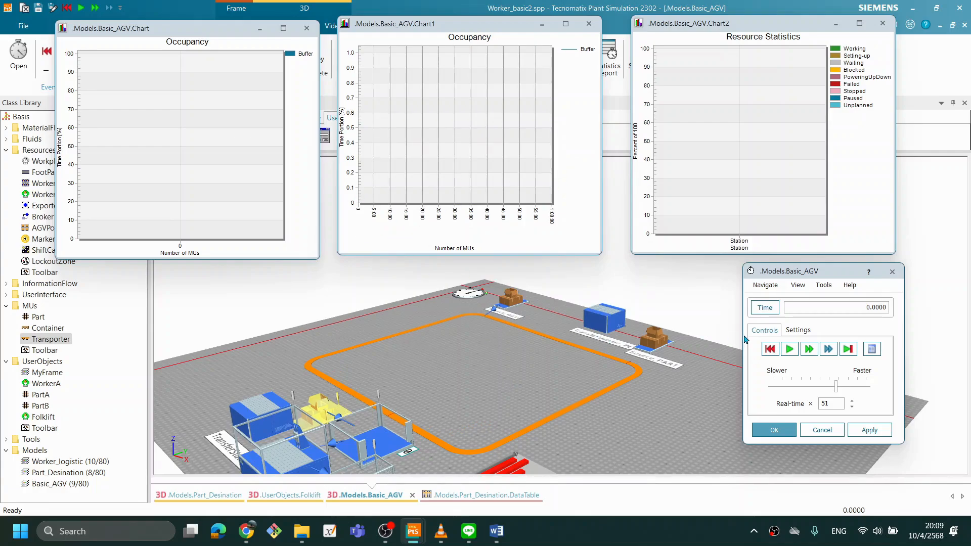
Run the simulation with two AGVs to its end, raising the real-time factor to 130.
left_click(789, 349)
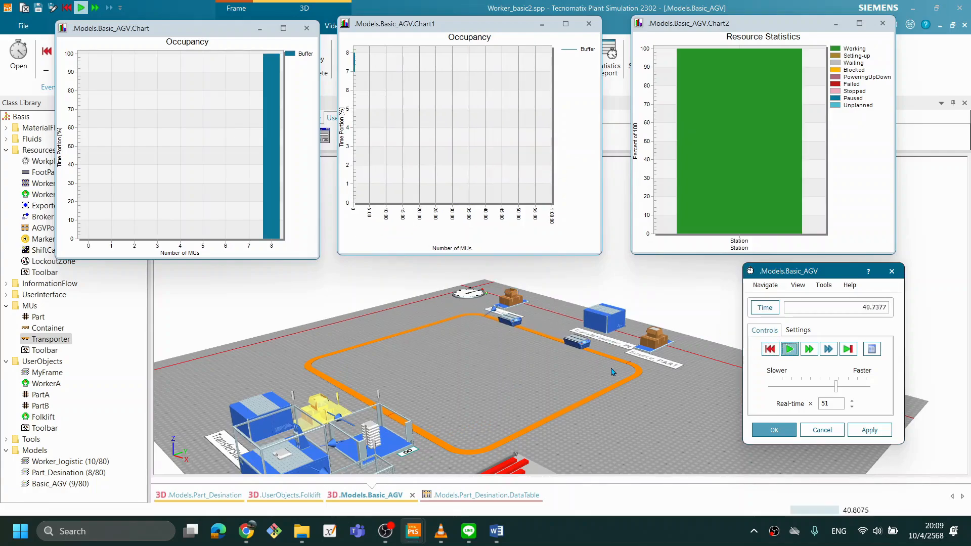
left_click_drag(566, 374, 564, 382)
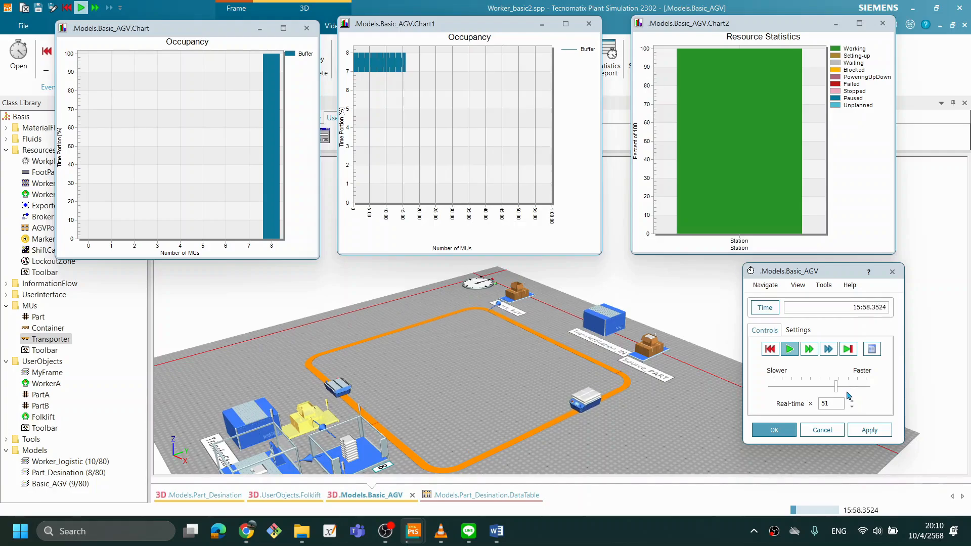
left_click_drag(836, 387, 851, 387)
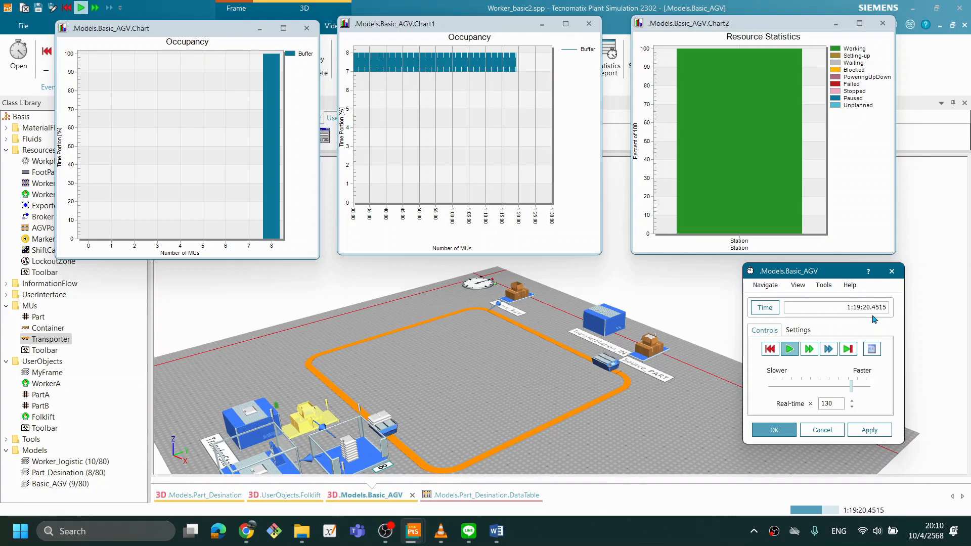
scroll(616, 400, "down", 1)
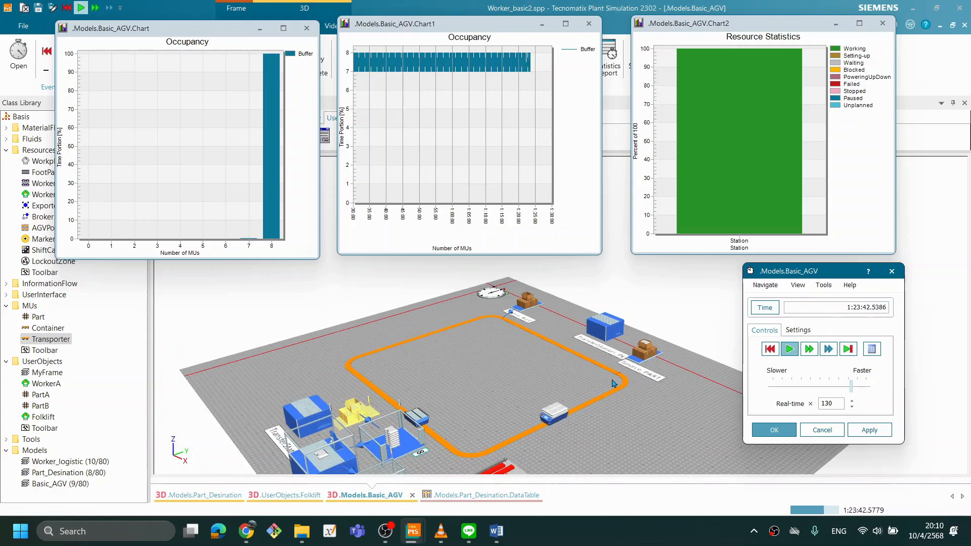
left_click_drag(616, 414, 608, 394)
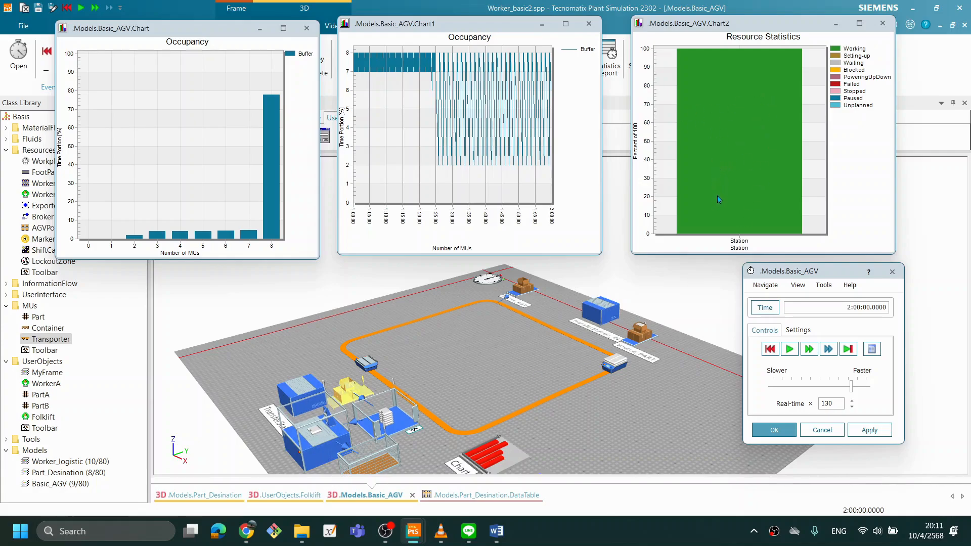
Examine the finished run from several angles, including the Display counts, the Buffer and Station area, and the AGV track.
left_click_drag(654, 353, 633, 354)
left_click_drag(516, 378, 678, 409)
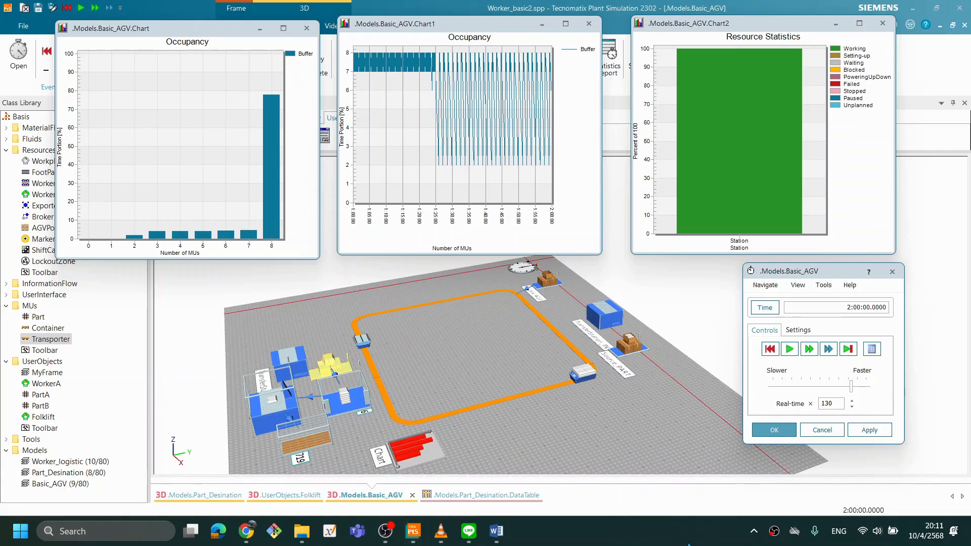
left_click_drag(349, 406, 397, 407)
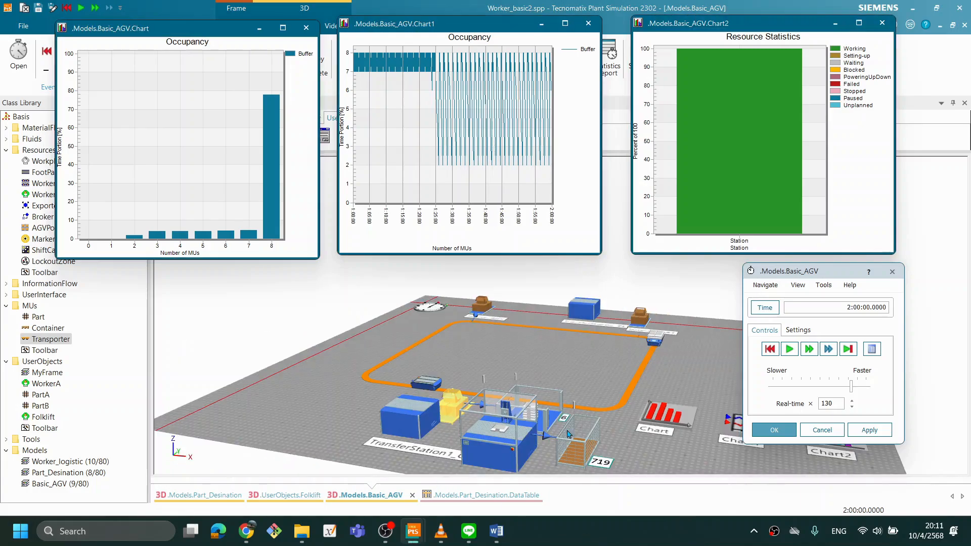
left_click_drag(604, 426, 575, 430)
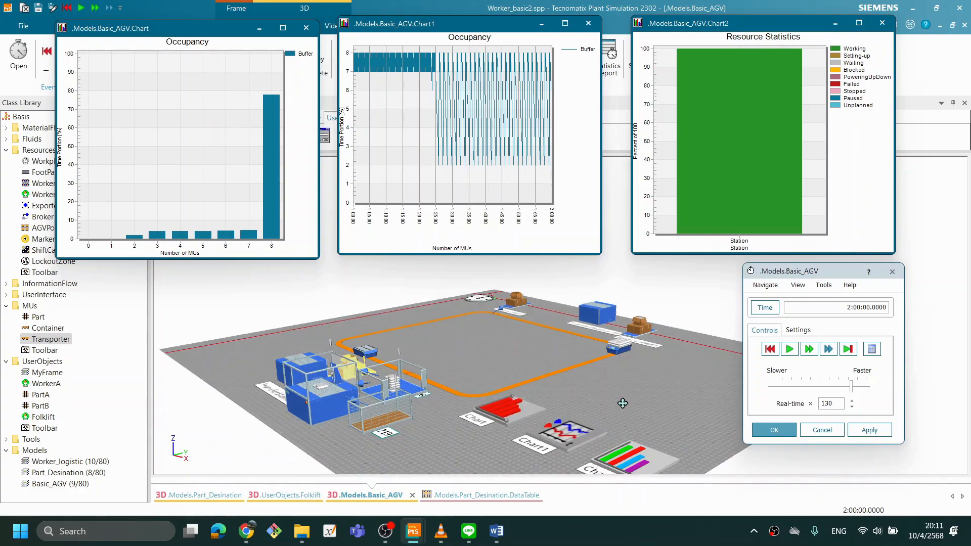
left_click_drag(623, 404, 611, 367)
scroll(496, 363, "up", 5)
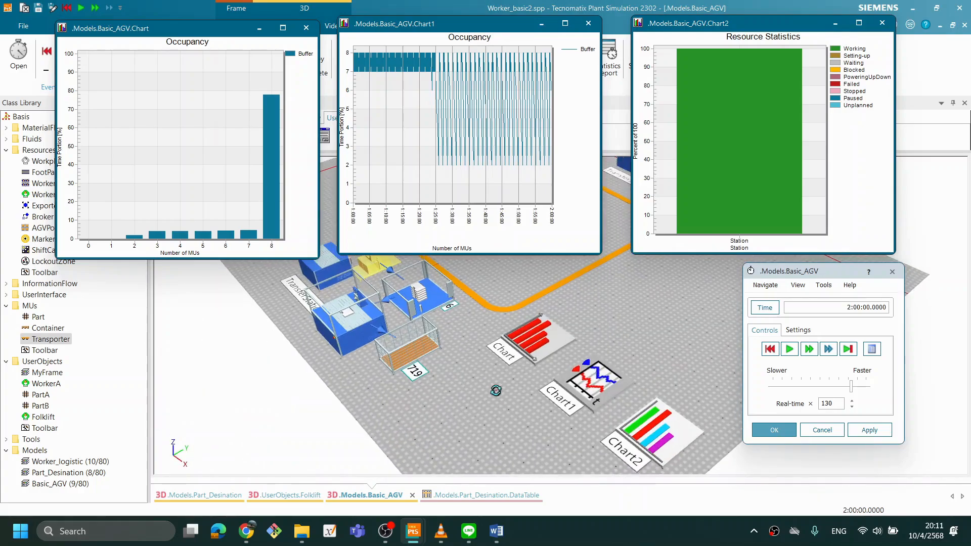
left_click_drag(506, 389, 464, 349)
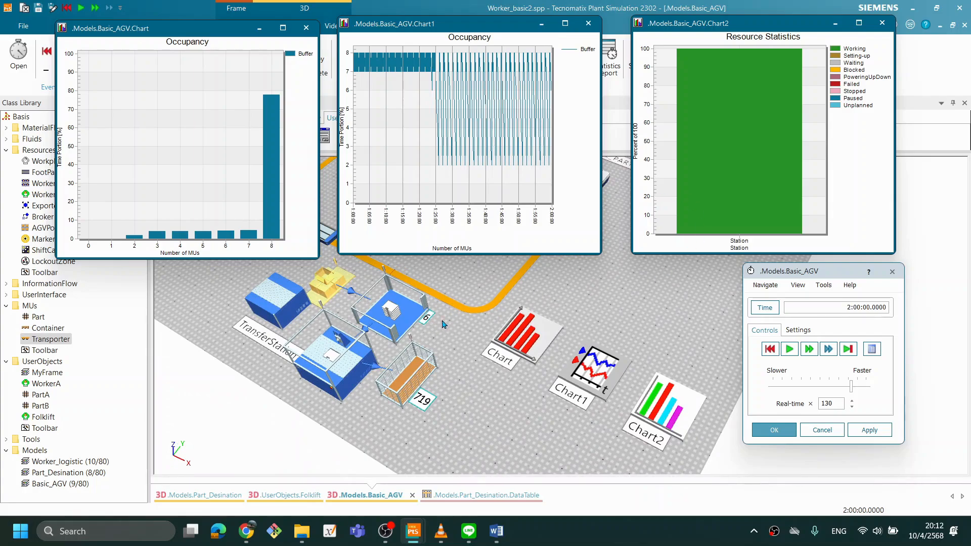
left_click_drag(469, 334, 478, 329)
left_click_drag(582, 314, 706, 401)
left_click_drag(591, 378, 589, 456)
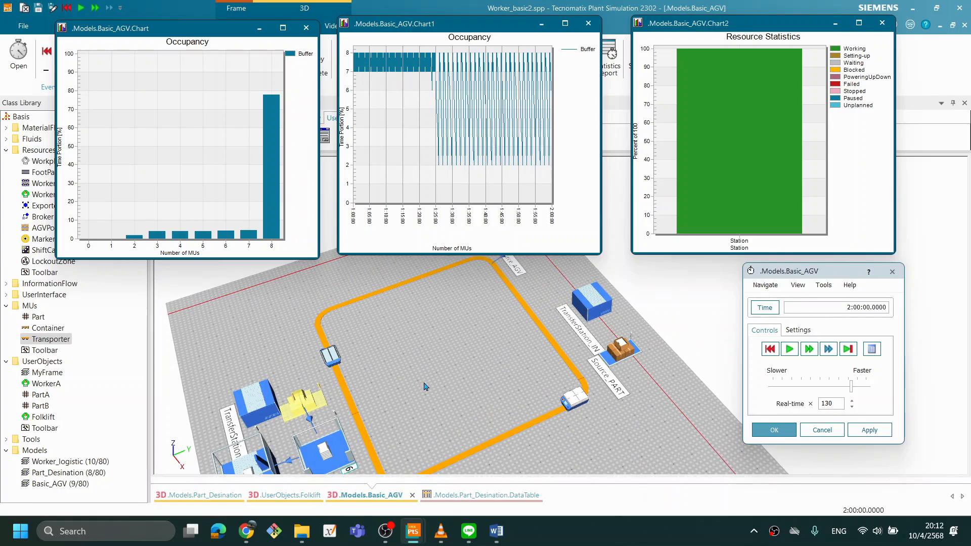
Reset the simulation and set the creation interval of Source_AGV to 0:03.
left_click(770, 350)
left_click_drag(486, 350, 503, 425)
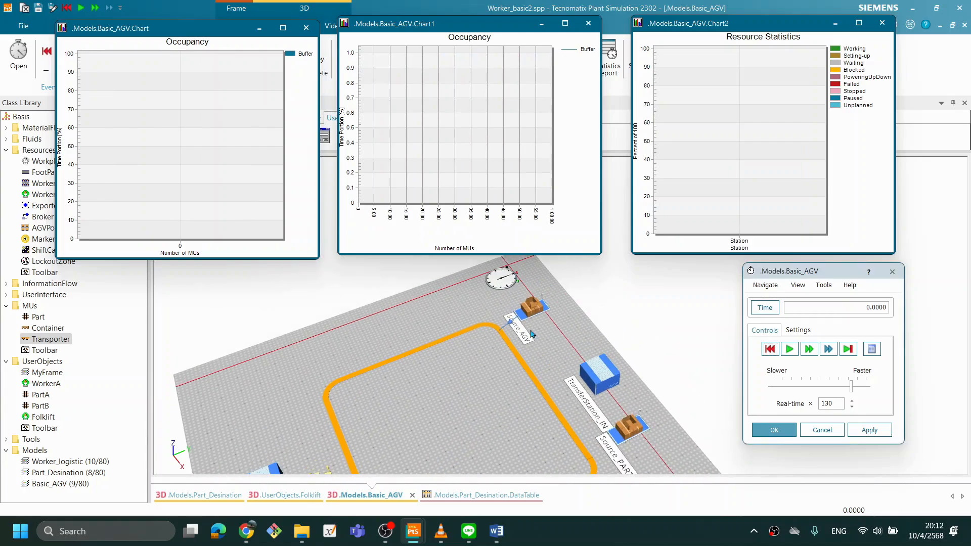
double_click(536, 311)
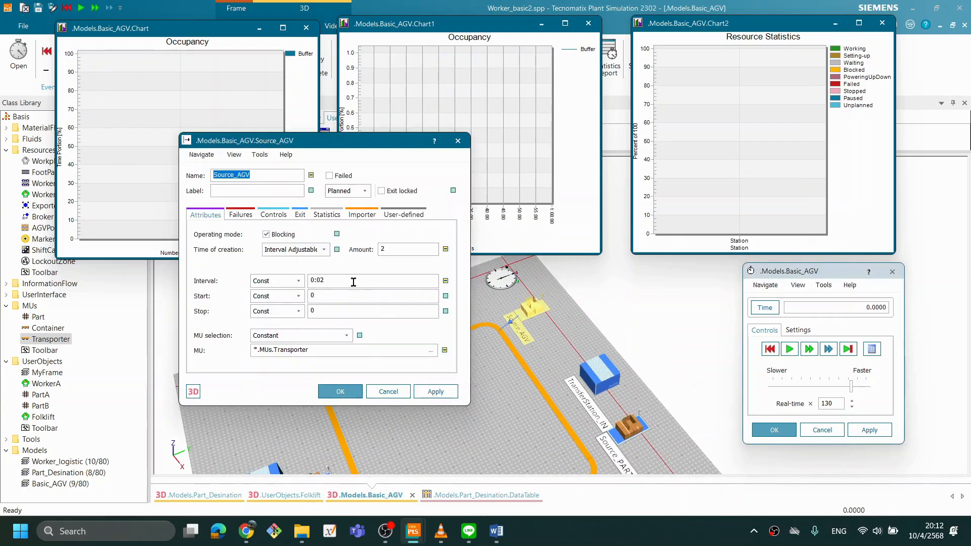
left_click(371, 283)
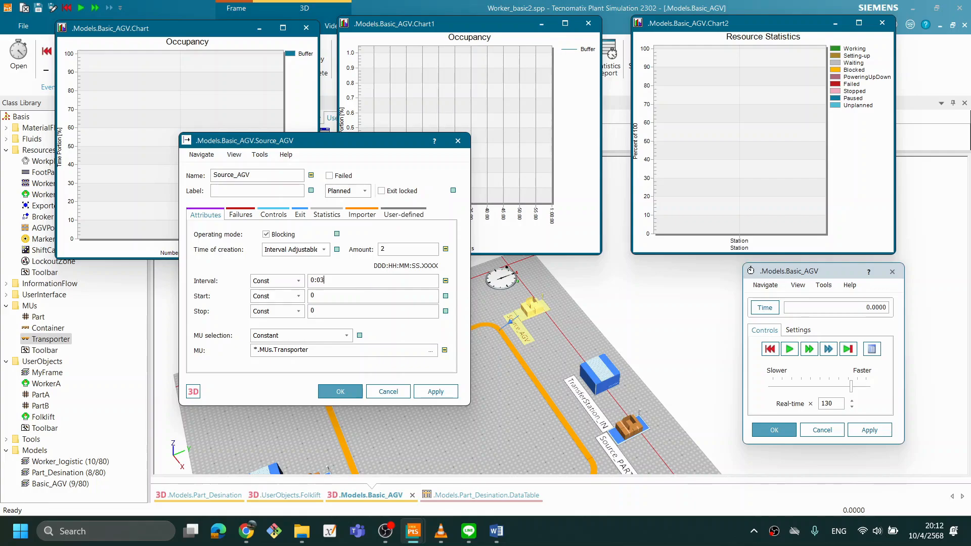
left_click(340, 392)
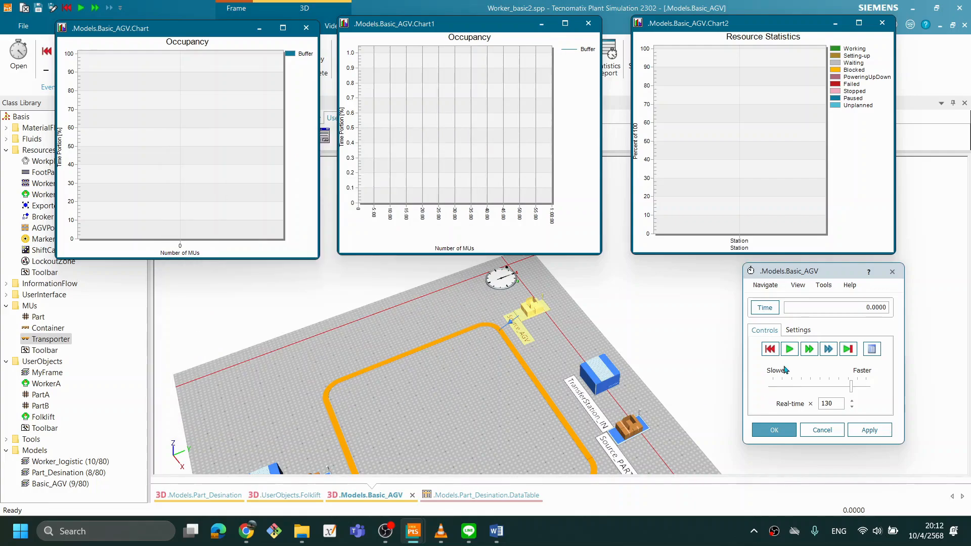
Run the simulation with the 0:03 AGV interval, watch both AGVs on the track, and reset it partway.
left_click(770, 349)
left_click(789, 349)
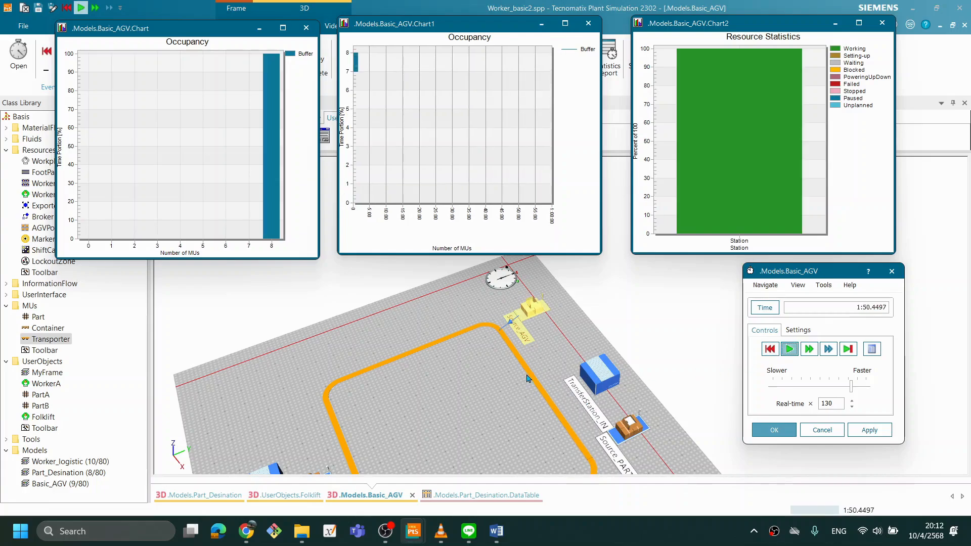
scroll(530, 379, "down", 5)
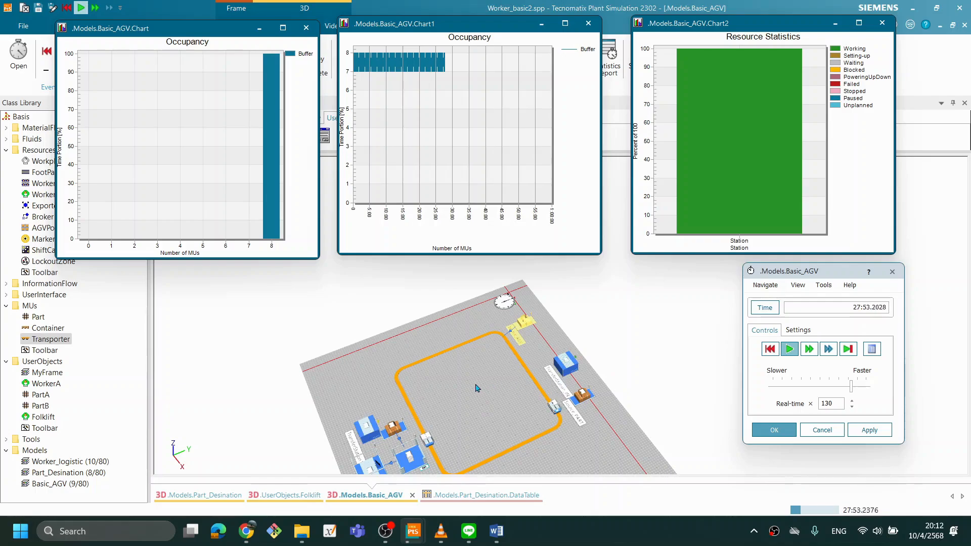
right_click(488, 173)
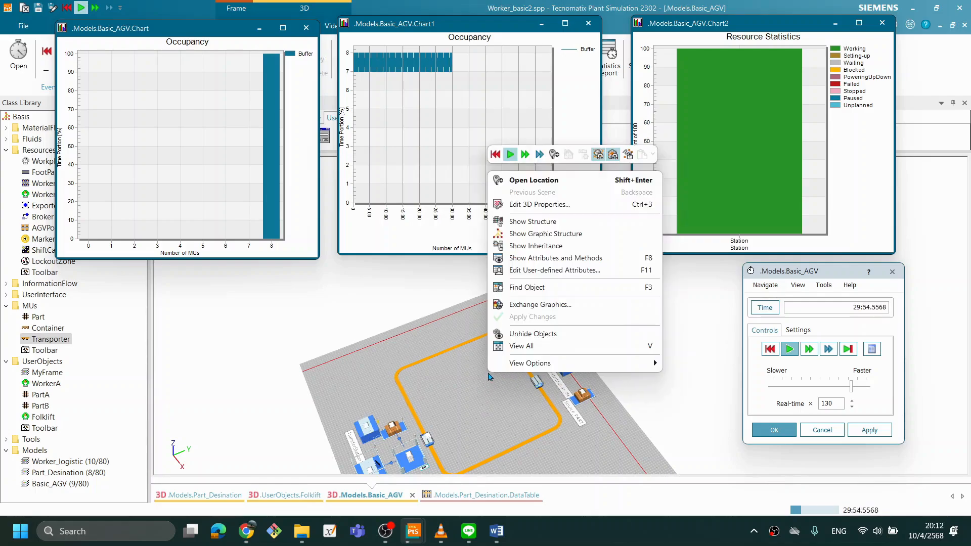
left_click(495, 154)
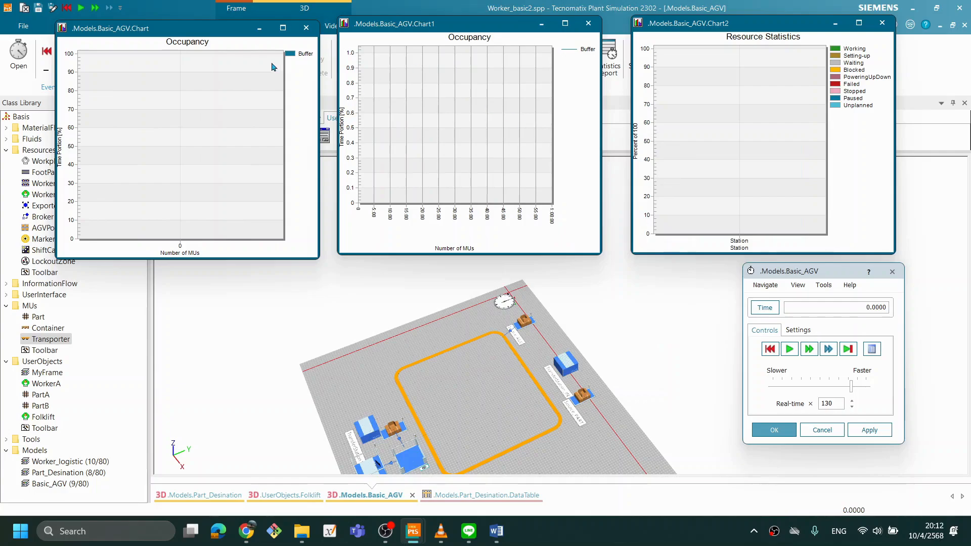
Move the Buffer occupancy histogram aside and set the creation interval of Source_AGV to 0:04.
left_click_drag(206, 28, 176, 112)
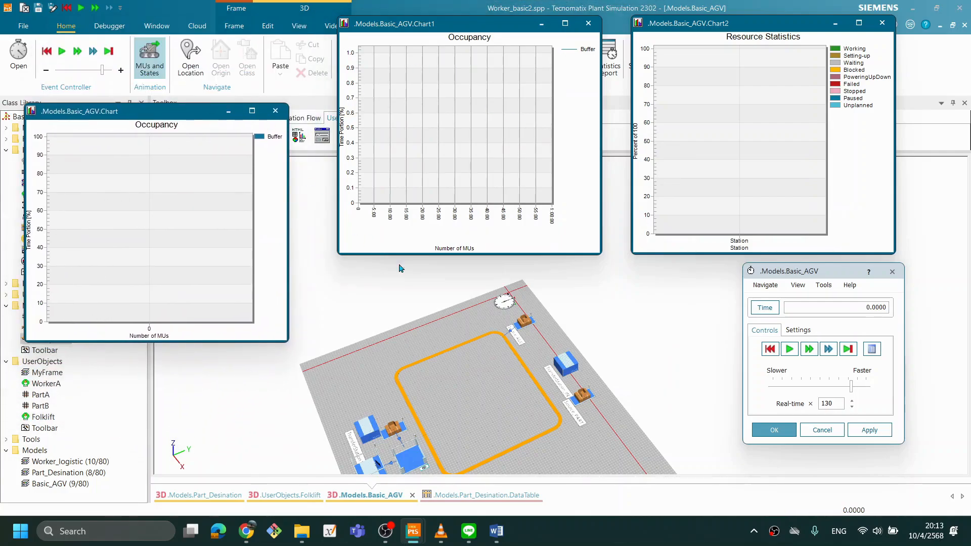
double_click(521, 322)
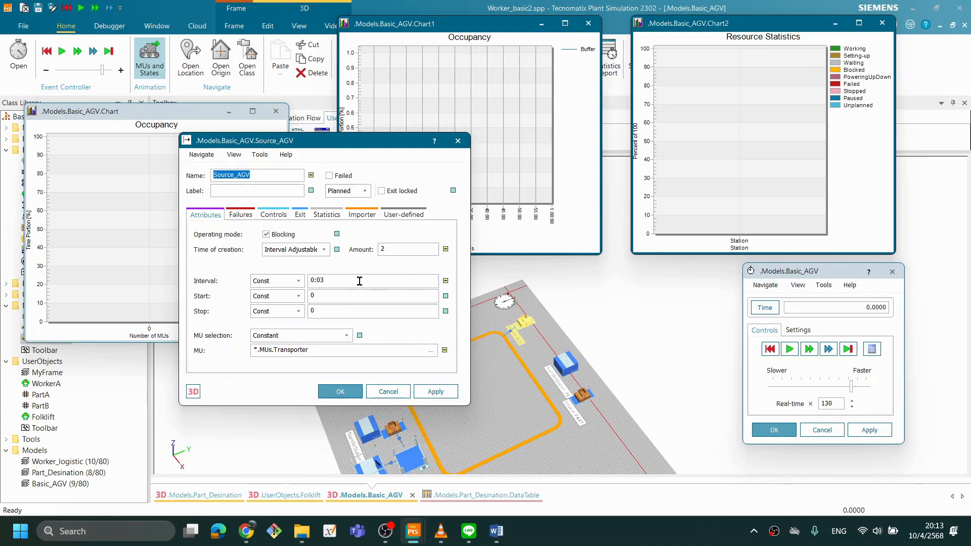
left_click(348, 283)
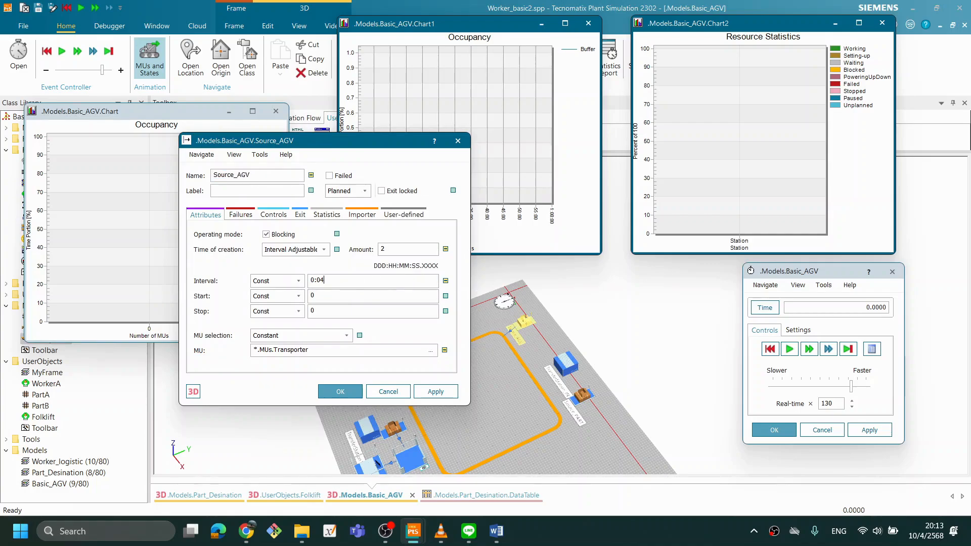
left_click(342, 391)
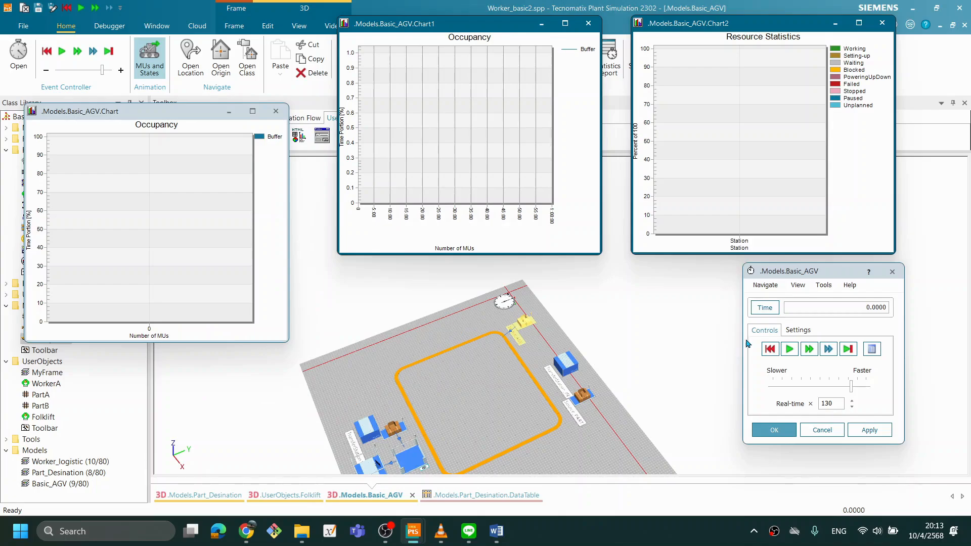
Run the simulation with the 0:04 AGV interval to its end, raising the real-time factor to 230 and watching the AGV track.
left_click(789, 349)
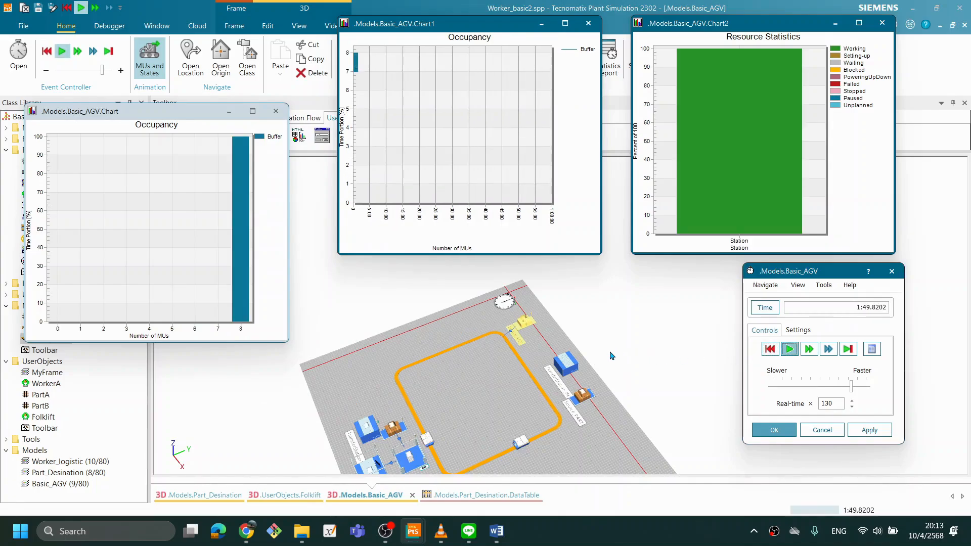
scroll(613, 358, "down", 1)
left_click_drag(551, 396, 552, 380)
scroll(569, 401, "up", 1)
scroll(571, 401, "up", 1)
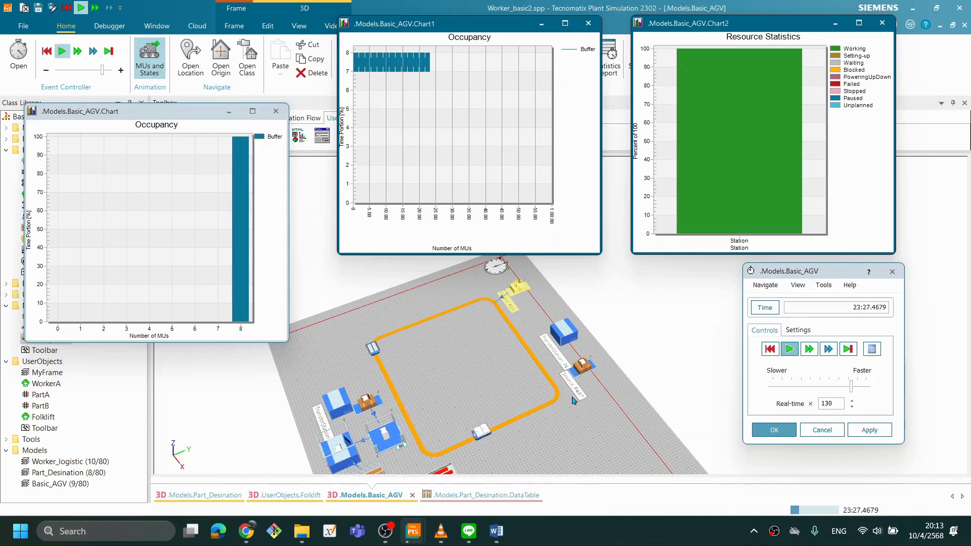
scroll(591, 396, "down", 1)
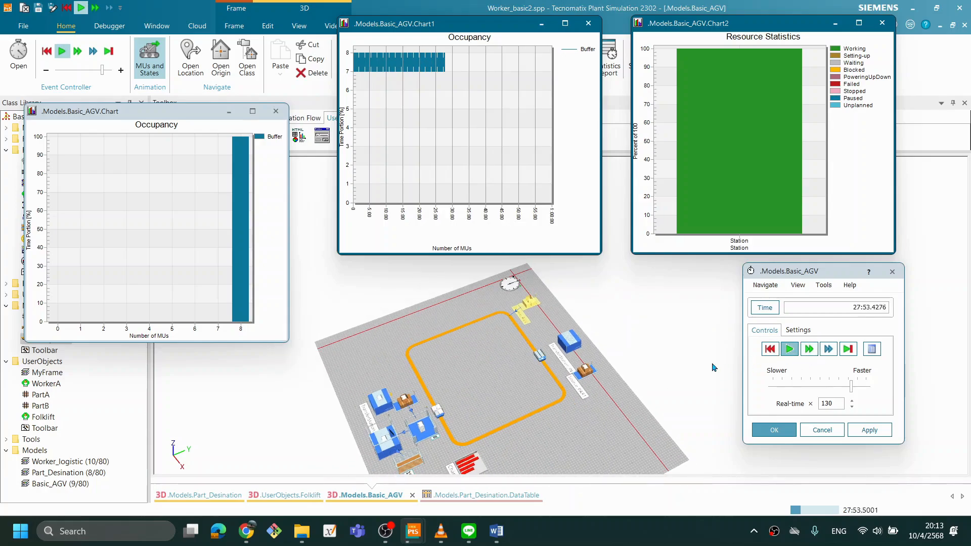
left_click_drag(851, 387, 863, 388)
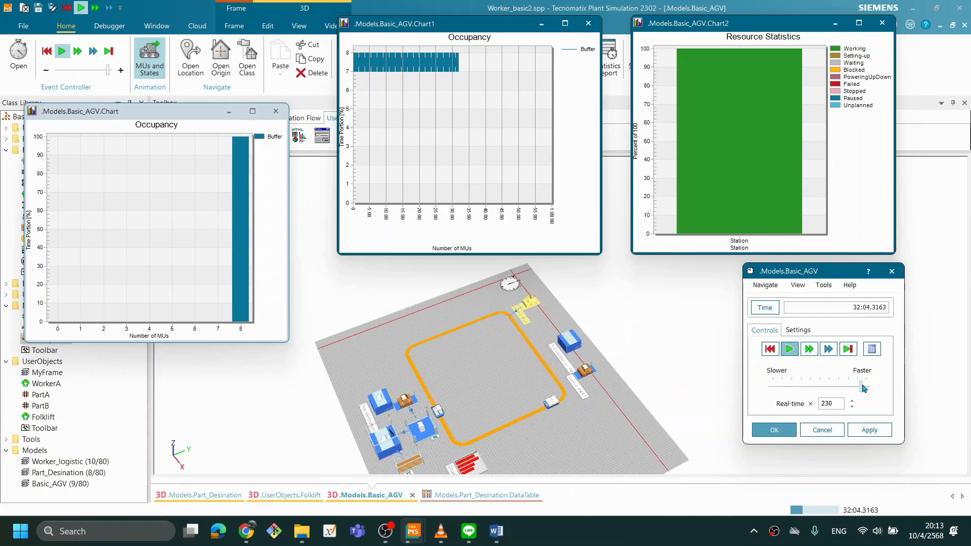
left_click_drag(590, 371, 573, 370)
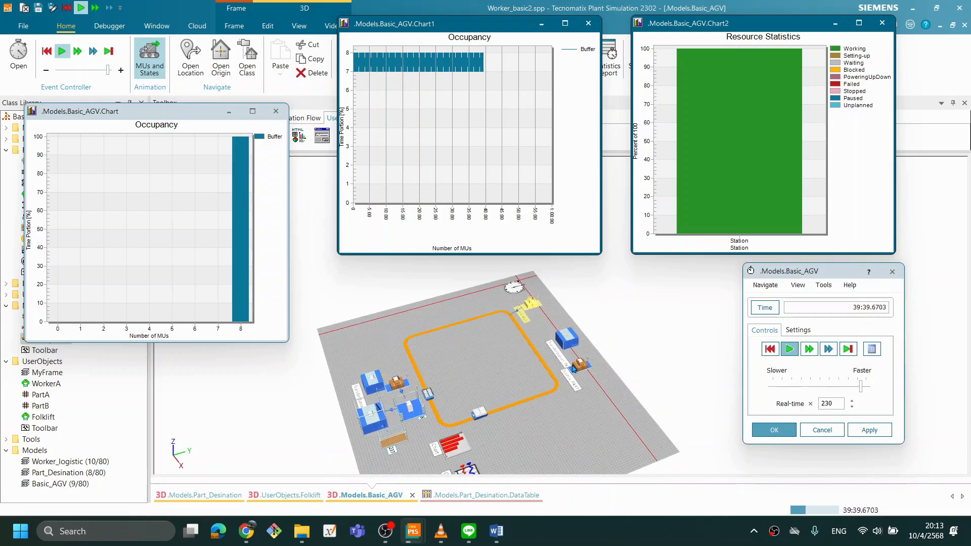
scroll(571, 384, "up", 2)
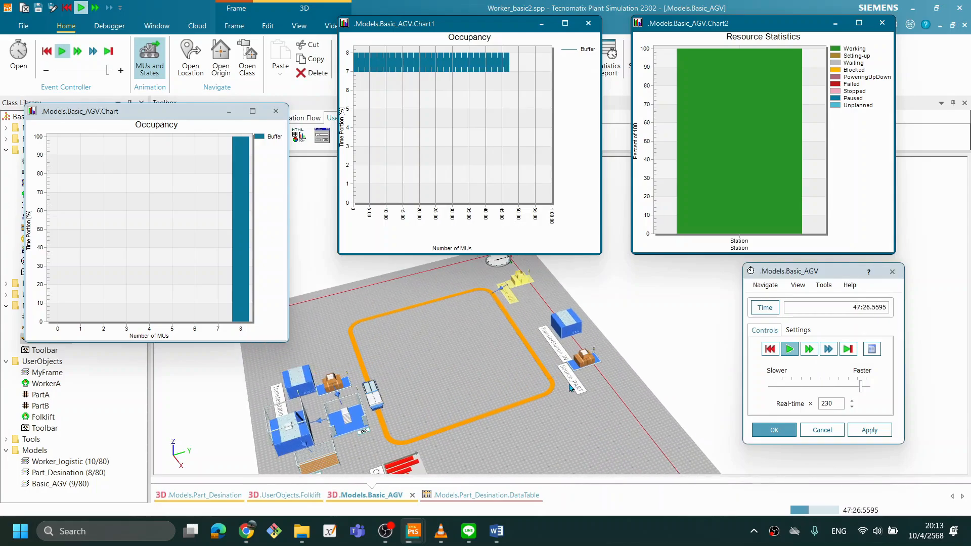
mouse_move(570, 388)
left_mouse_down()
mouse_move(547, 379)
mouse_move(585, 396)
left_mouse_up()
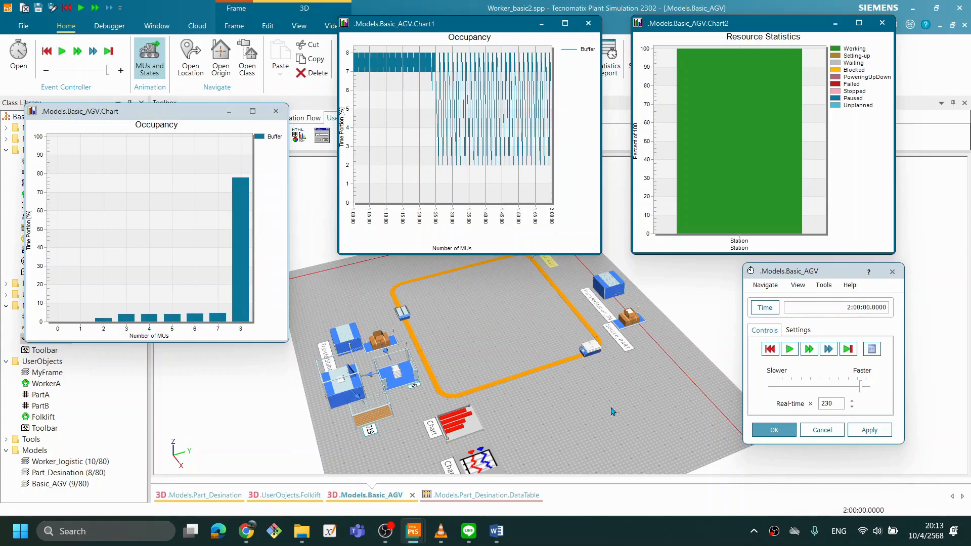
scroll(611, 417, "up", 2)
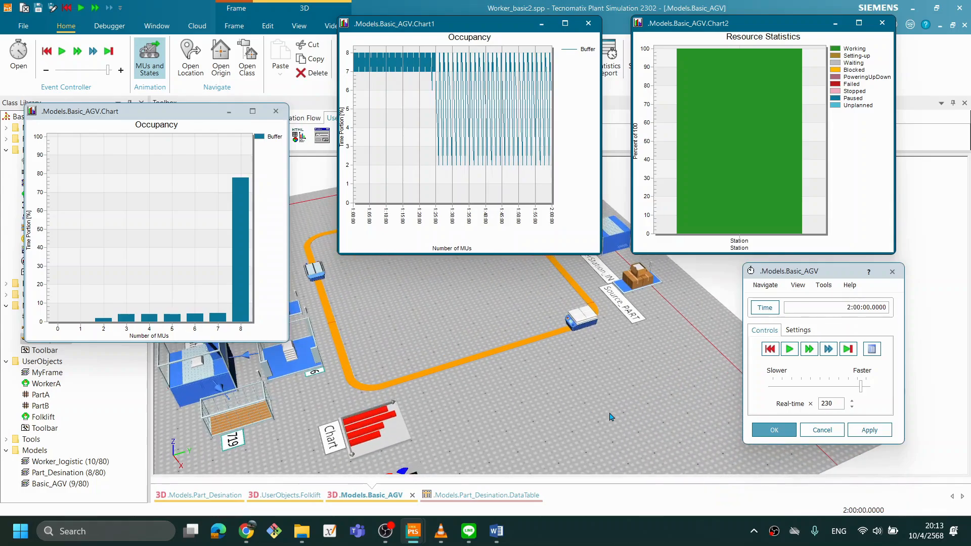
scroll(543, 406, "down", 4)
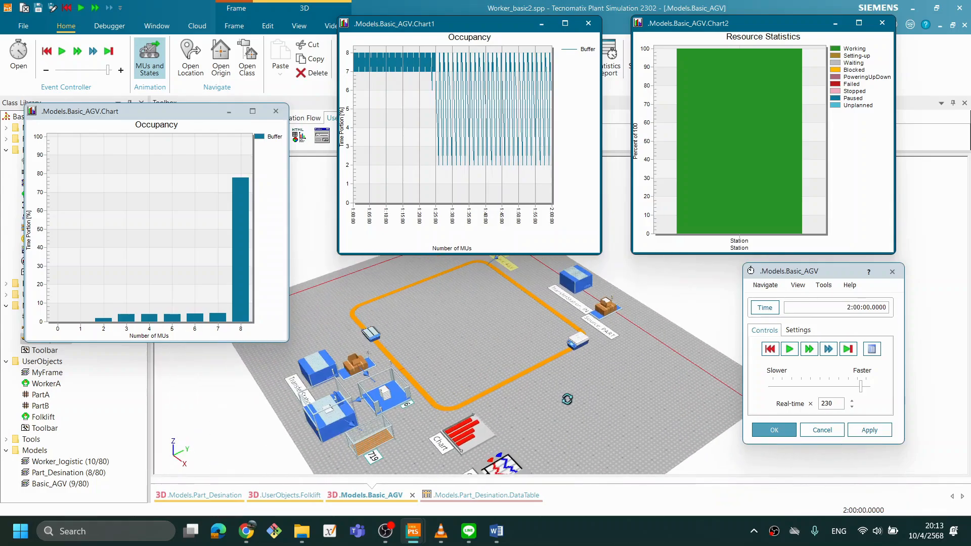
Reset the simulation and save the model with the event controller closed.
left_click(773, 354)
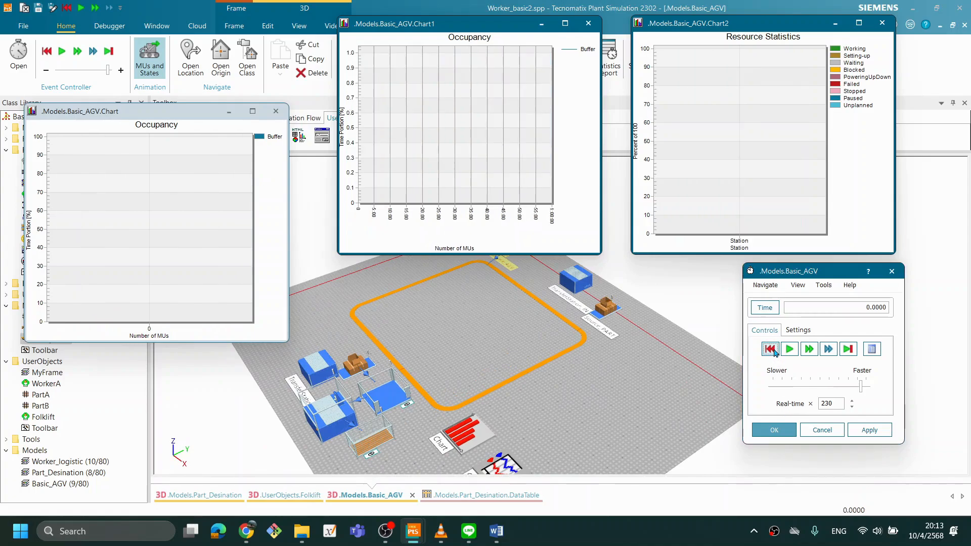
left_click(780, 425)
left_click_drag(516, 374, 536, 375)
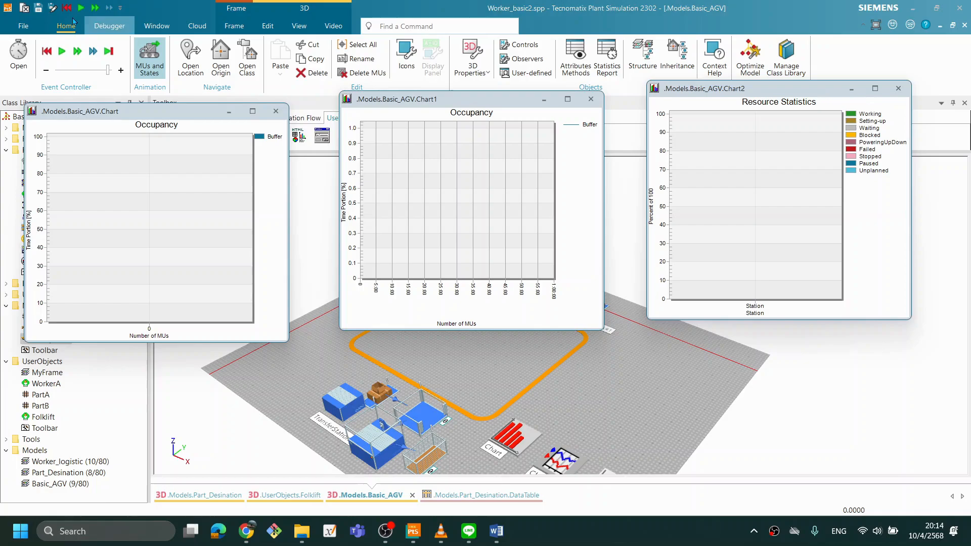
left_click(38, 8)
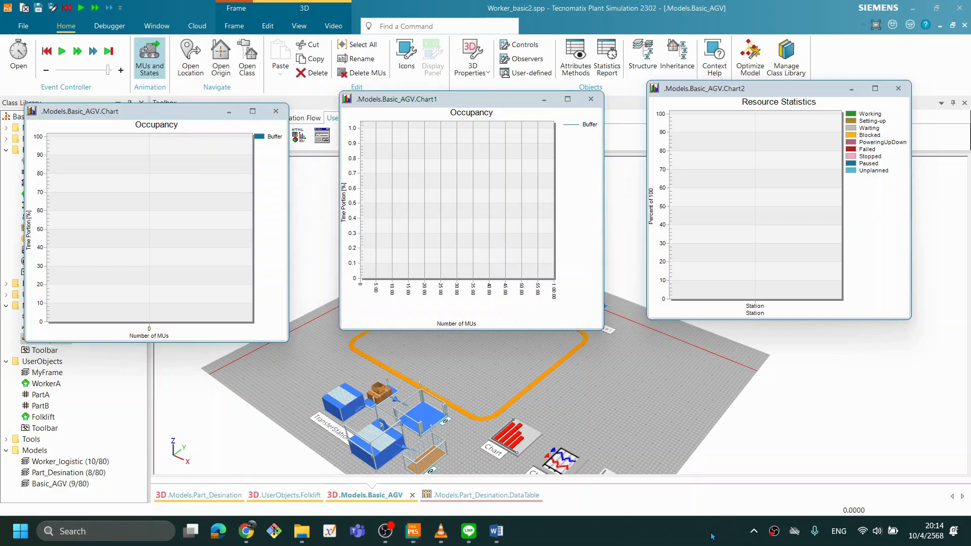
Close the chart windows of Chart, Chart1 and Chart2.
left_click(276, 111)
left_click(591, 99)
left_click(898, 88)
Examine the complete Basic_AGV layout from several angles, including the AGV track, the sources, the transfer stations and the three chart objects.
left_click_drag(583, 366, 604, 296)
left_click(604, 296)
left_click_drag(493, 262, 493, 267)
mouse_move(527, 331)
left_mouse_down()
mouse_move(554, 331)
mouse_move(516, 333)
left_mouse_up()
left_click_drag(617, 235, 570, 347)
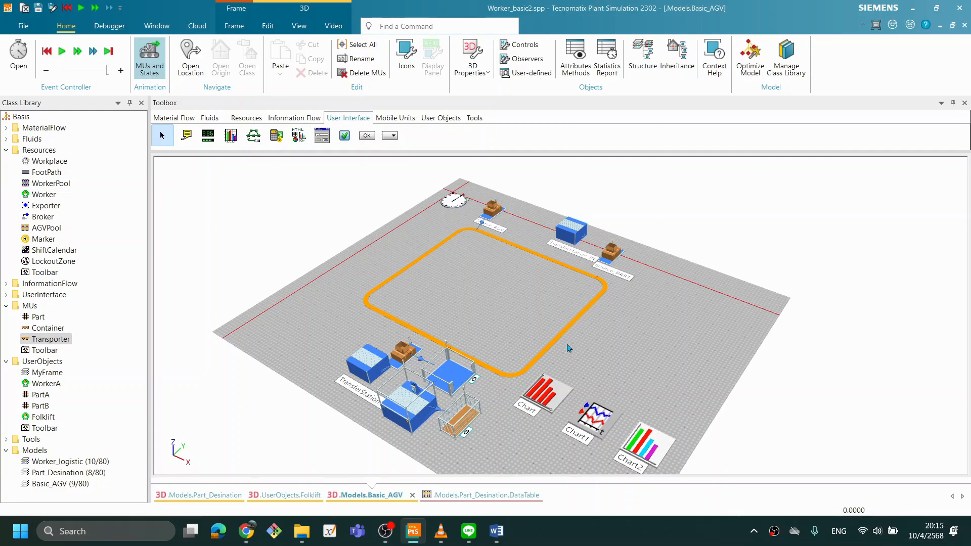
left_click_drag(490, 357, 497, 361)
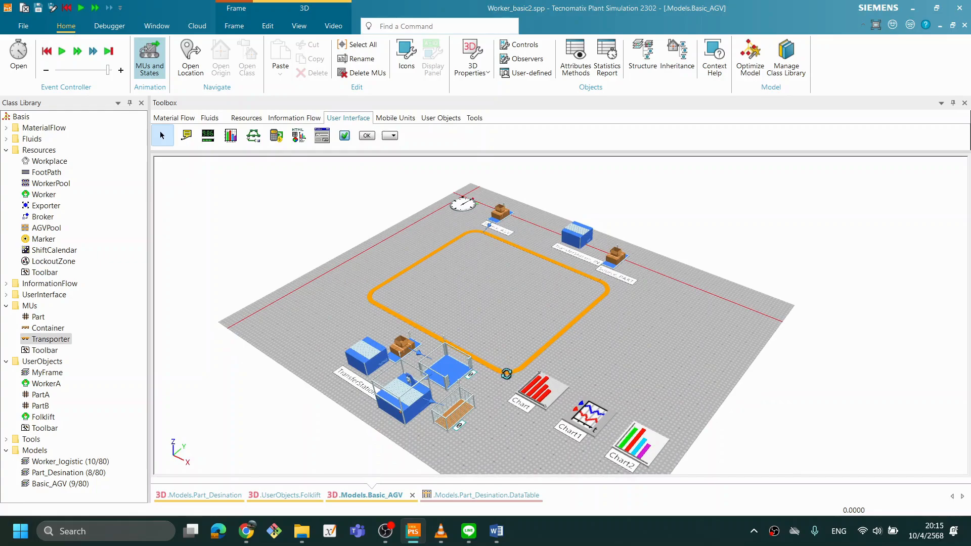
scroll(588, 385, "up", 1)
scroll(611, 401, "down", 3)
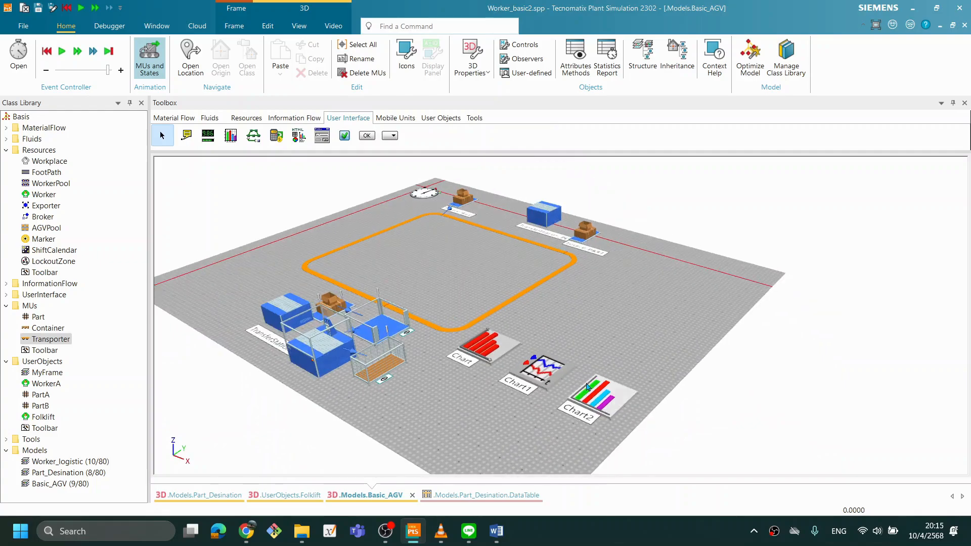
scroll(500, 321, "up", 2)
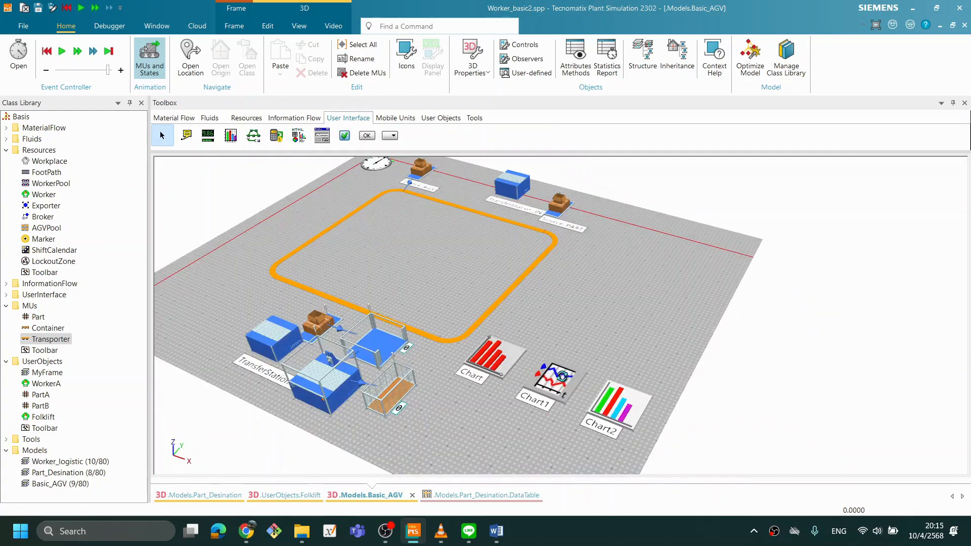
scroll(524, 392, "down", 2)
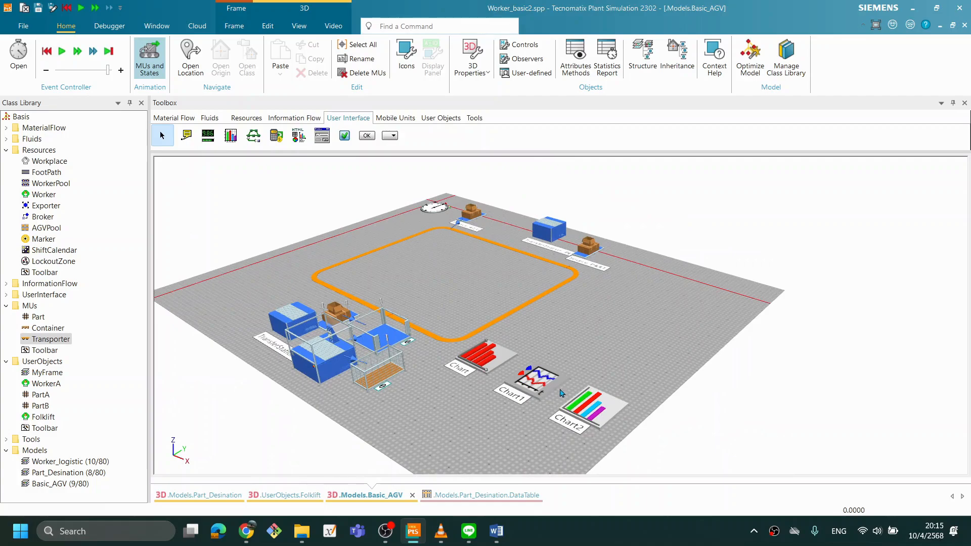
scroll(496, 366, "up", 1)
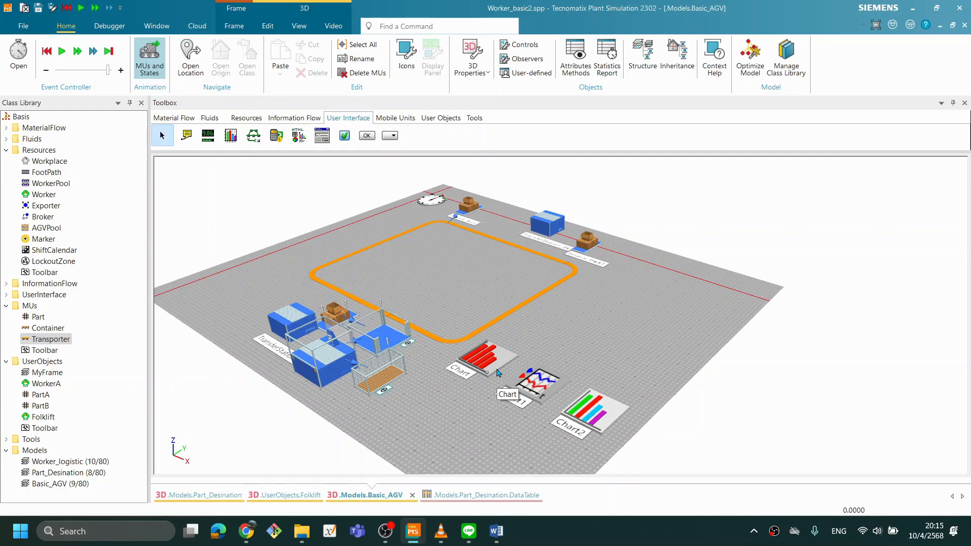
left_click(670, 536)
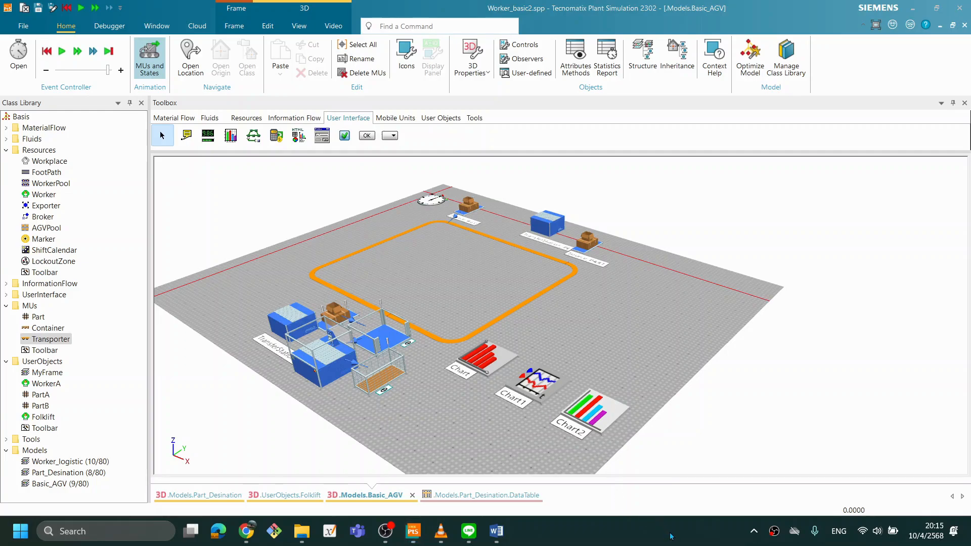